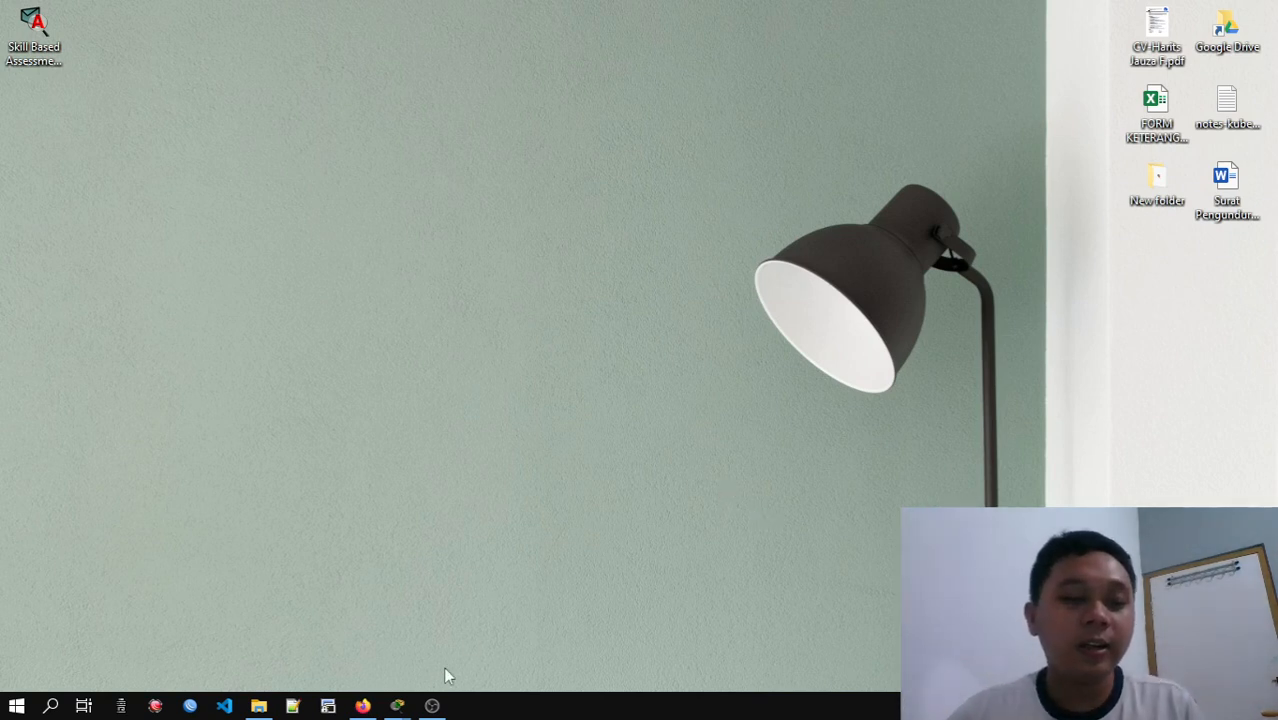
Switch to Cisco Packet Tracer, bring up the PT Activity window and reset the Skill Based Assessment activity
mouse_move(403, 706)
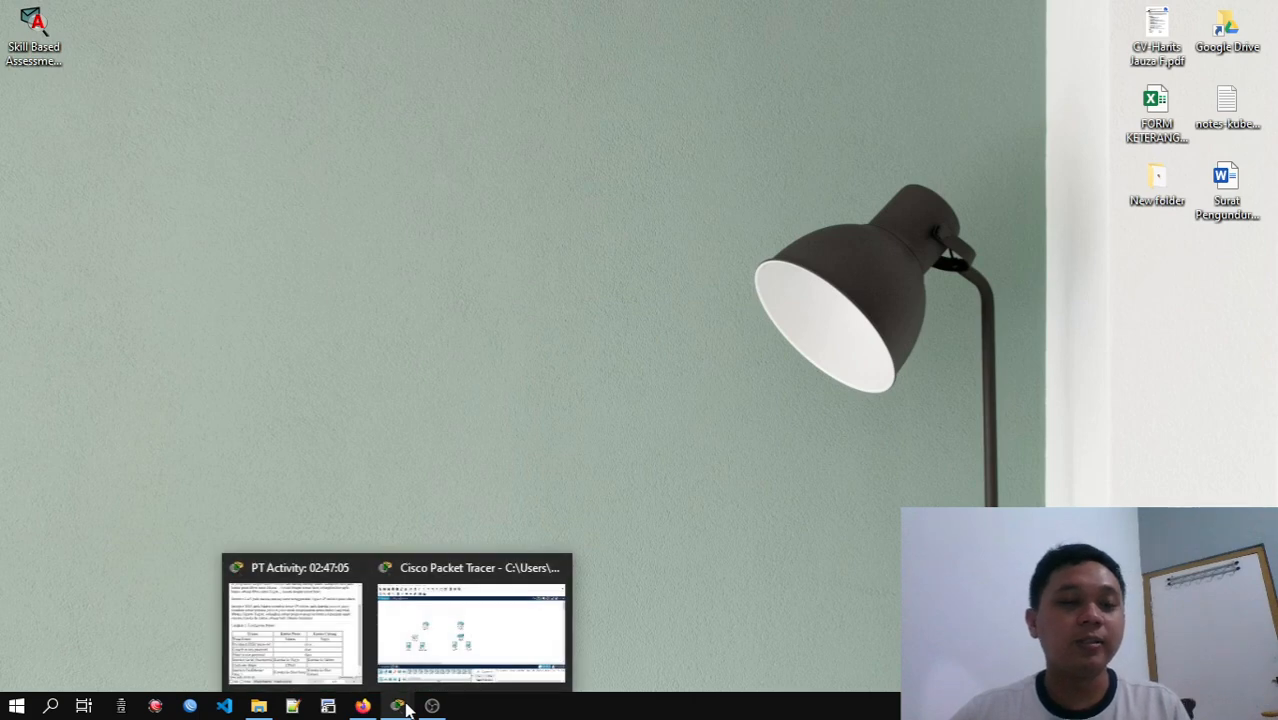
mouse_move(436, 660)
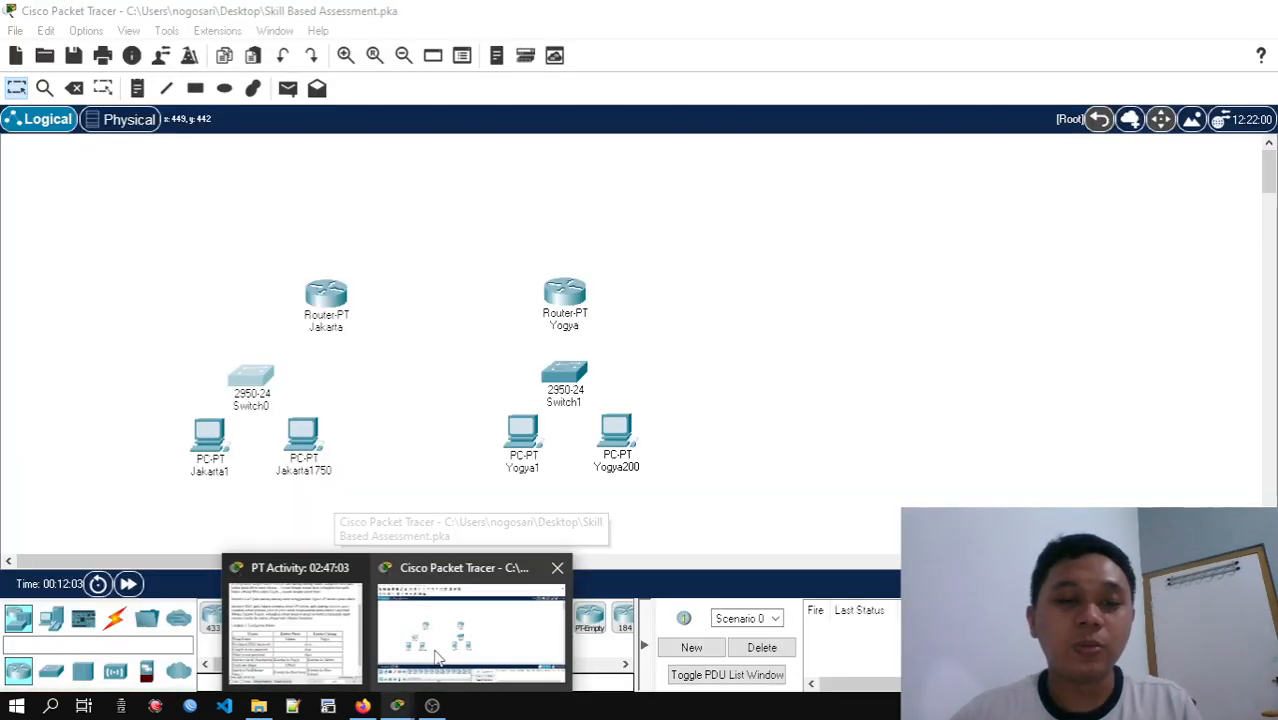
click(436, 660)
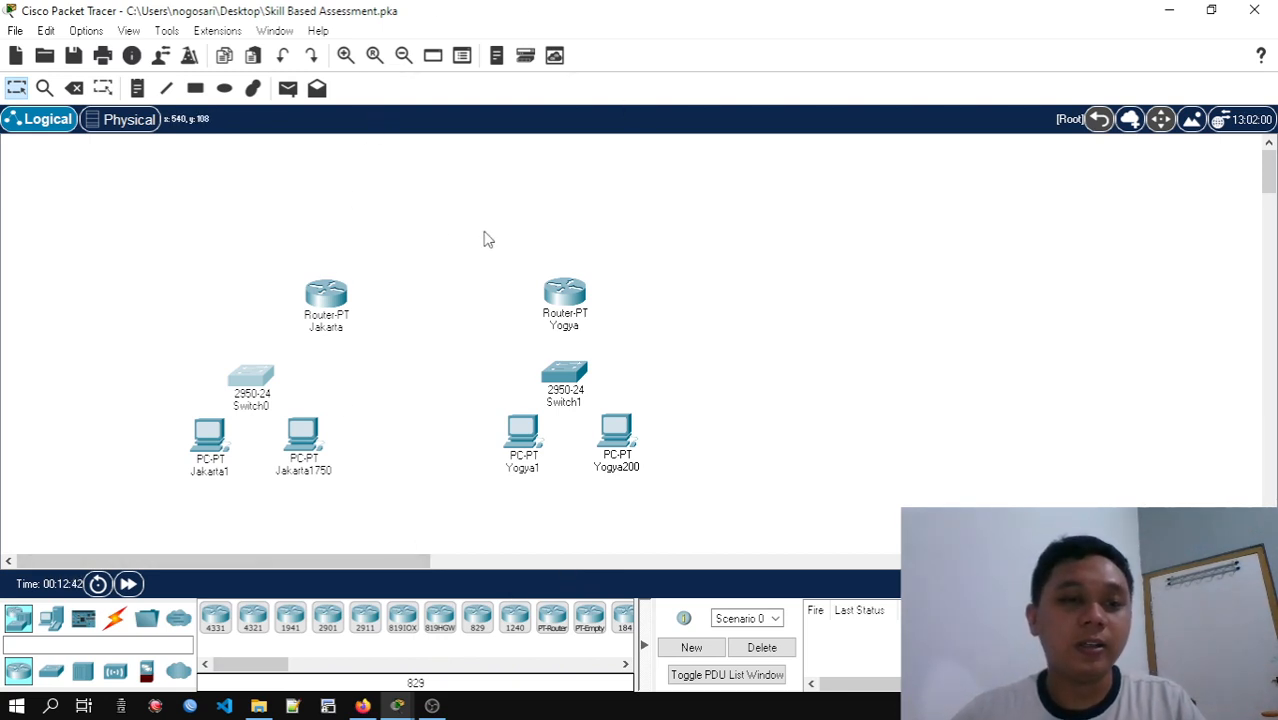
mouse_move(400, 707)
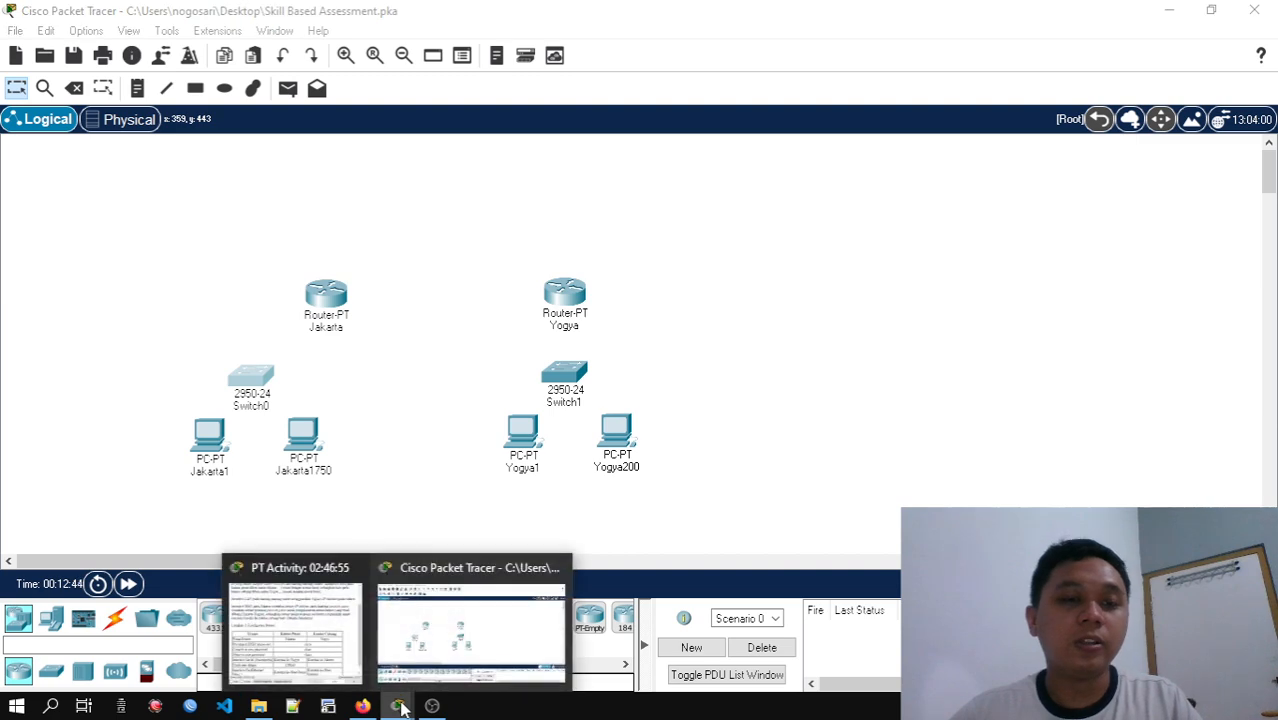
click(295, 630)
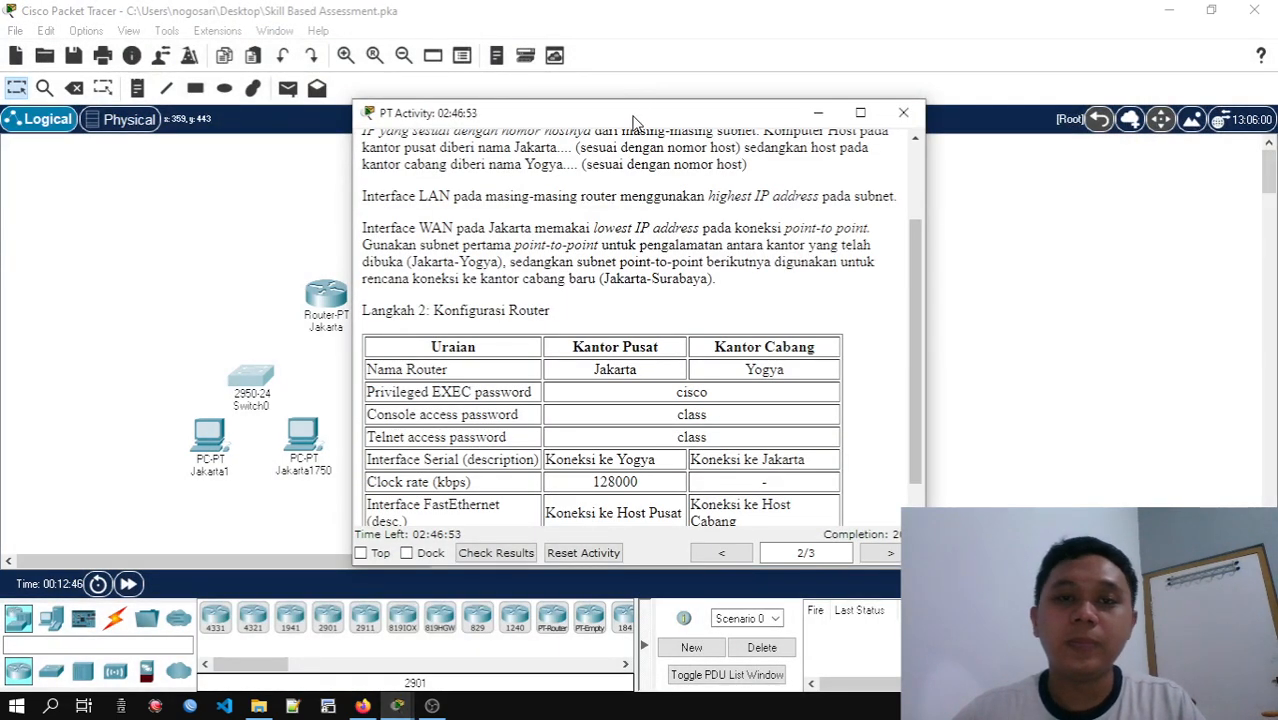
drag(637, 121, 937, 133)
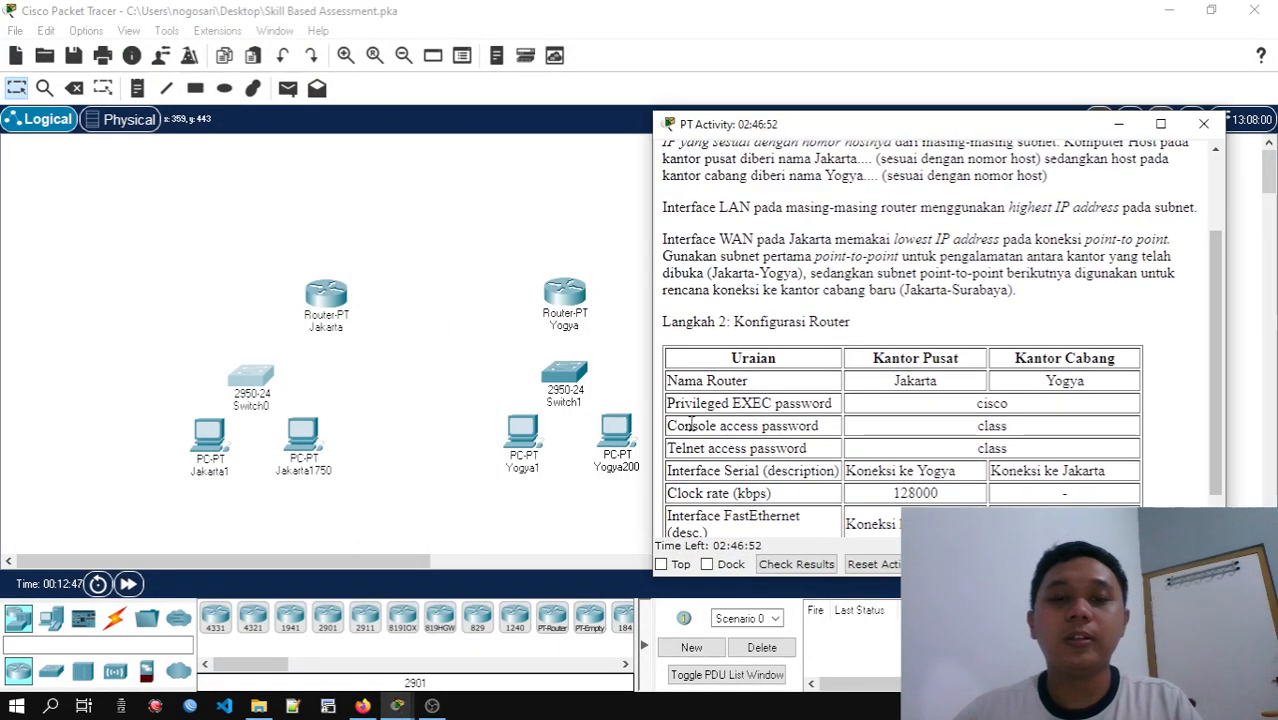
click(873, 566)
click(938, 378)
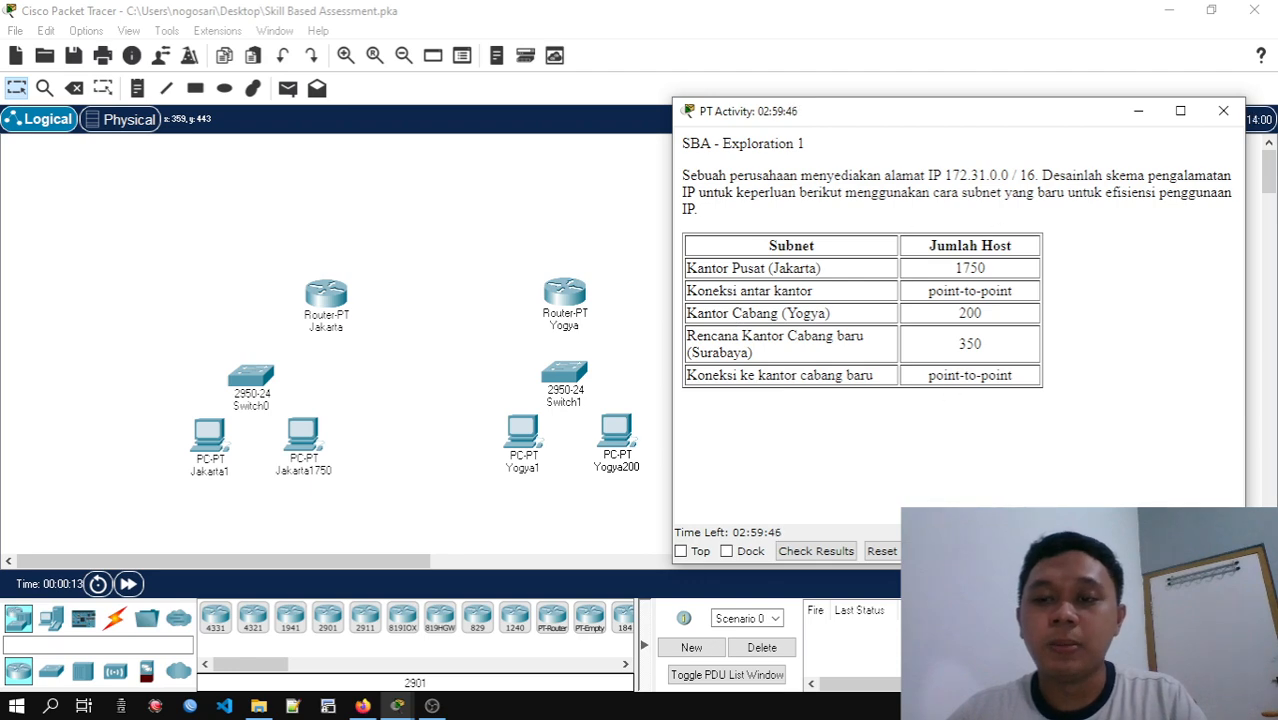
Read through the activity's addressing, router configuration and connectivity test pages, and return to the subnet requirements
scroll(998, 233, down, 5)
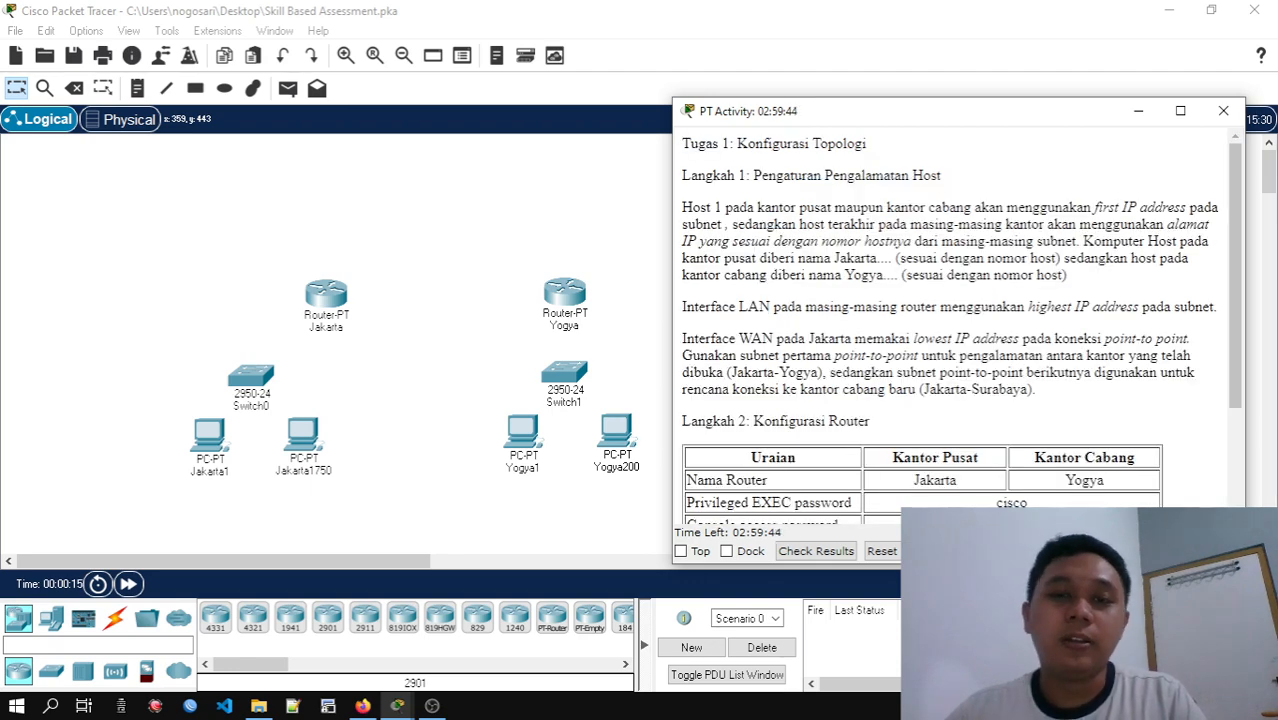
scroll(827, 301, down, 1)
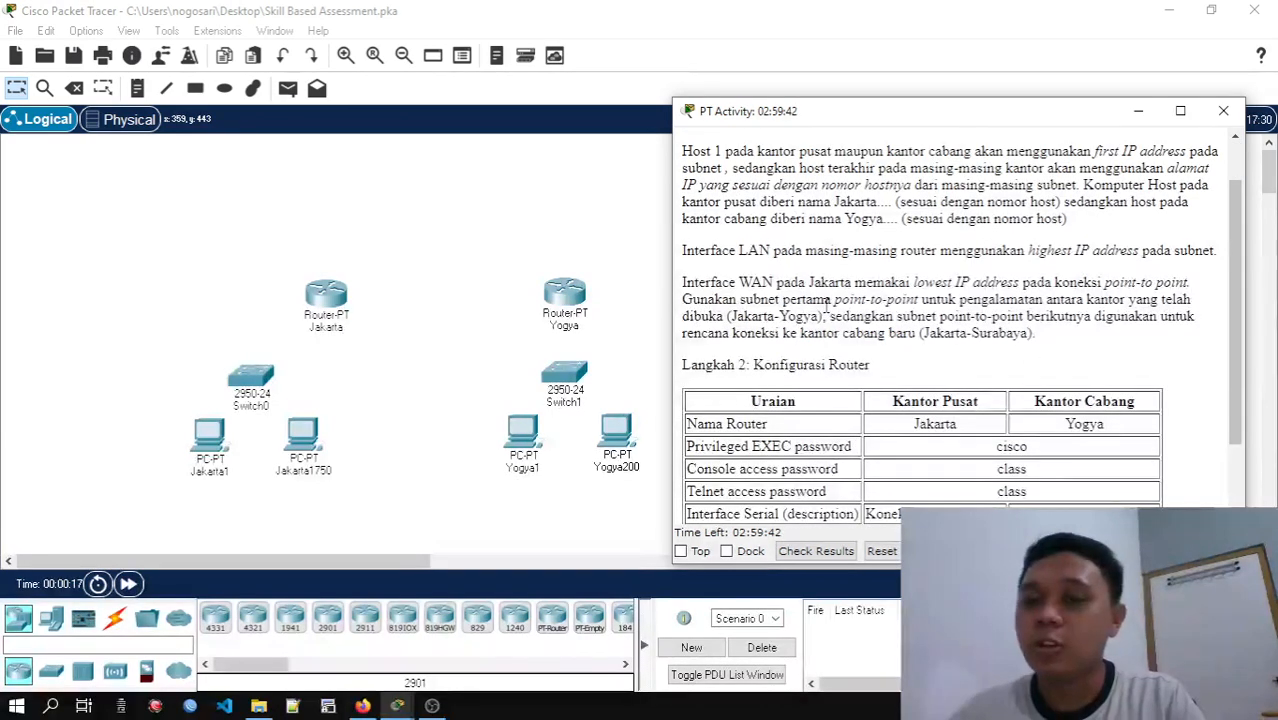
scroll(827, 301, down, 1)
drag(826, 113, 780, 39)
scroll(867, 316, down, 1)
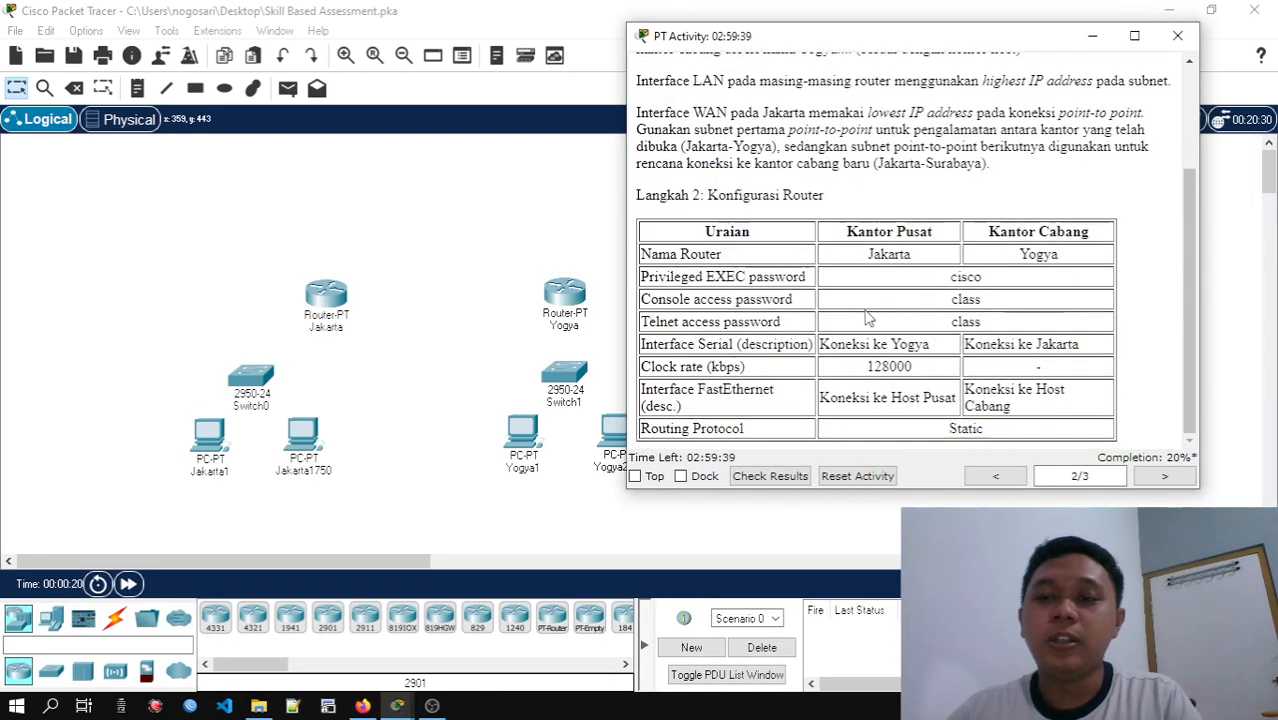
click(1160, 479)
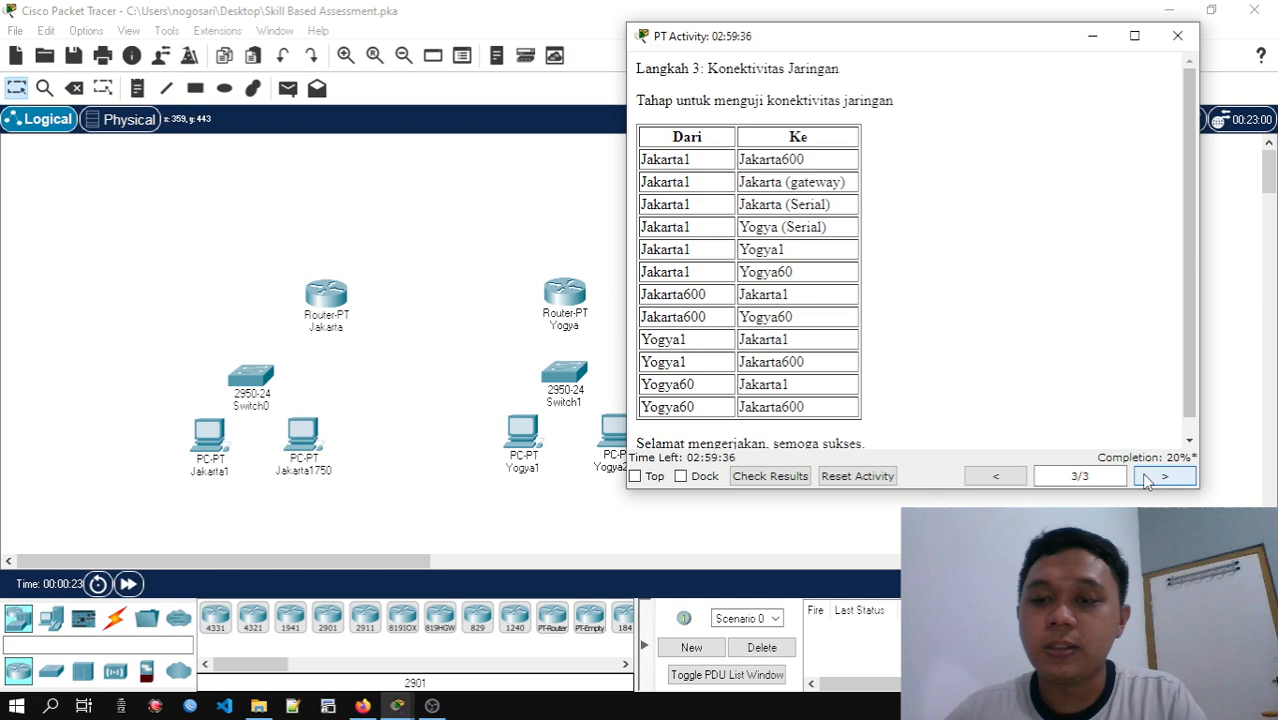
click(996, 477)
click(996, 477)
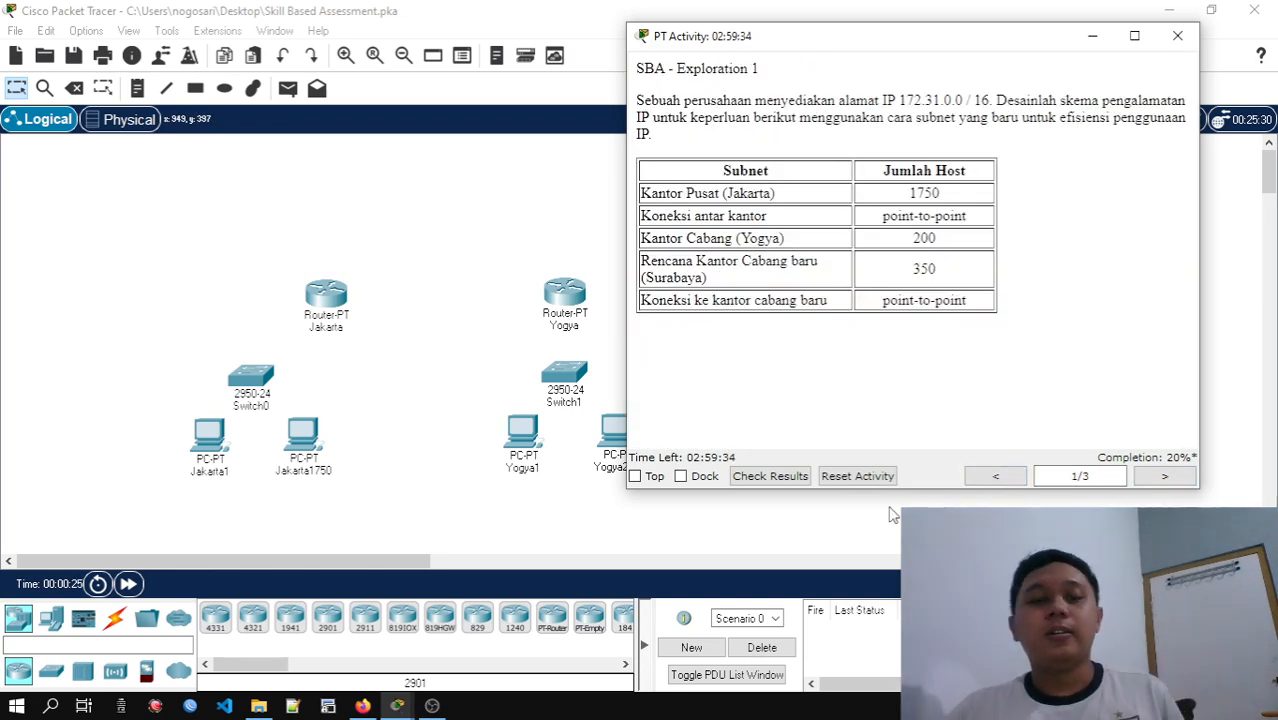
Compare the Subnetting spreadsheet in Google Sheets with the activity's subnet requirements and host addressing instructions
mouse_move(355, 708)
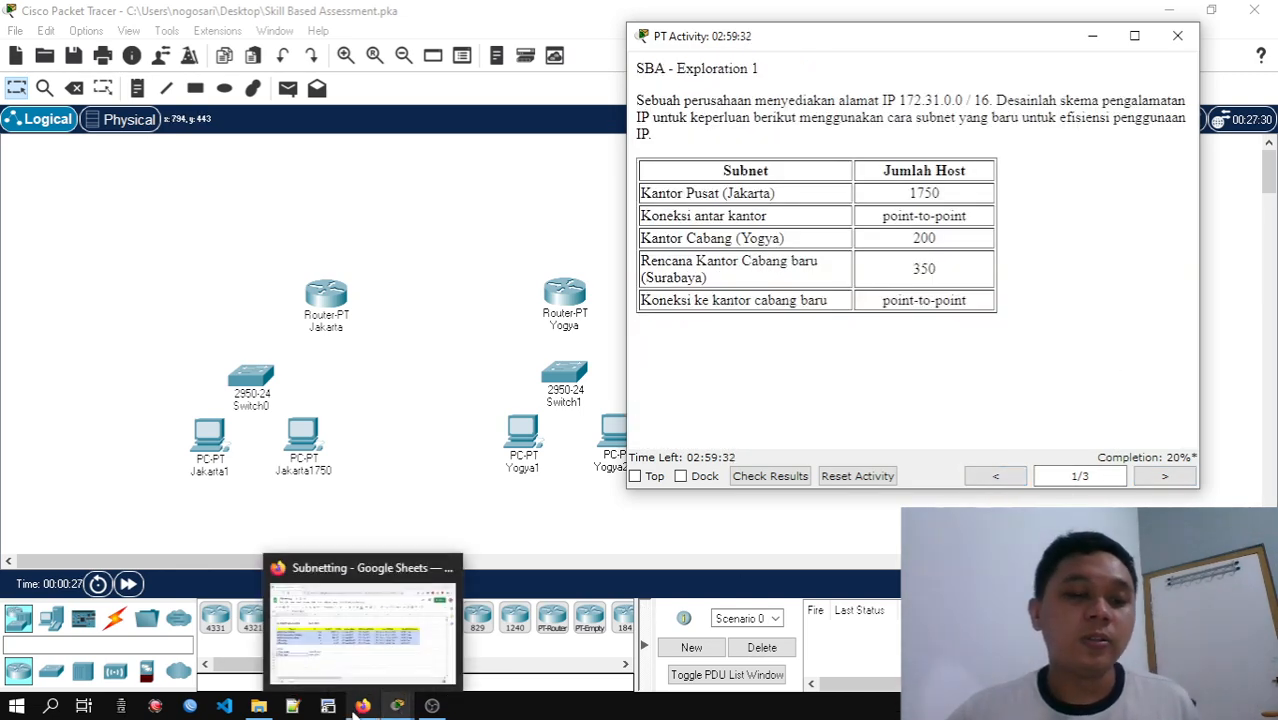
click(338, 680)
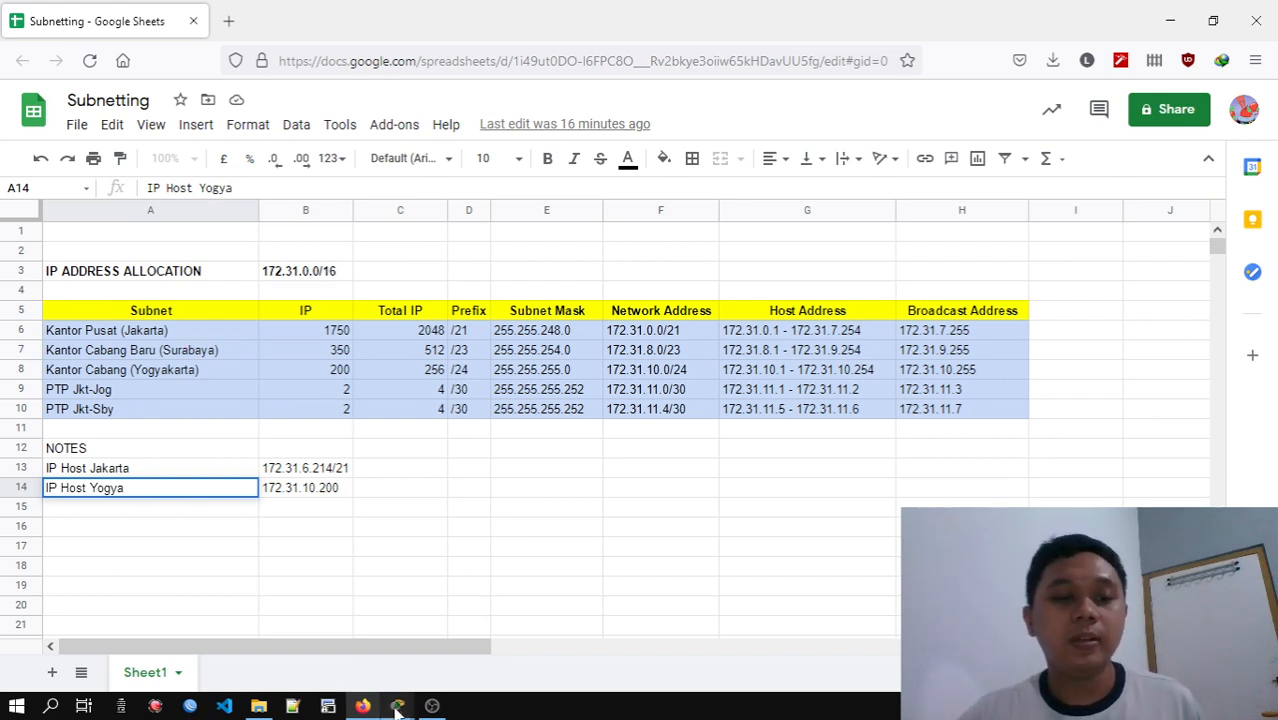
mouse_move(397, 706)
click(338, 630)
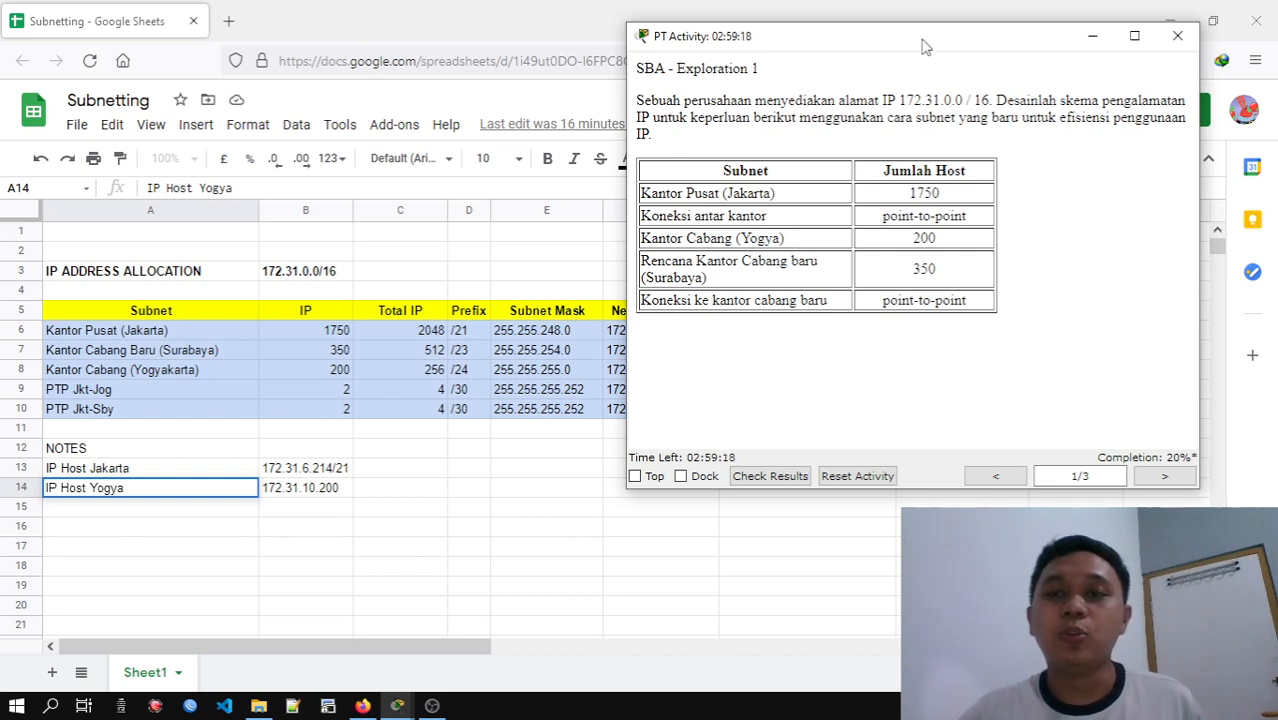
drag(925, 47, 948, 50)
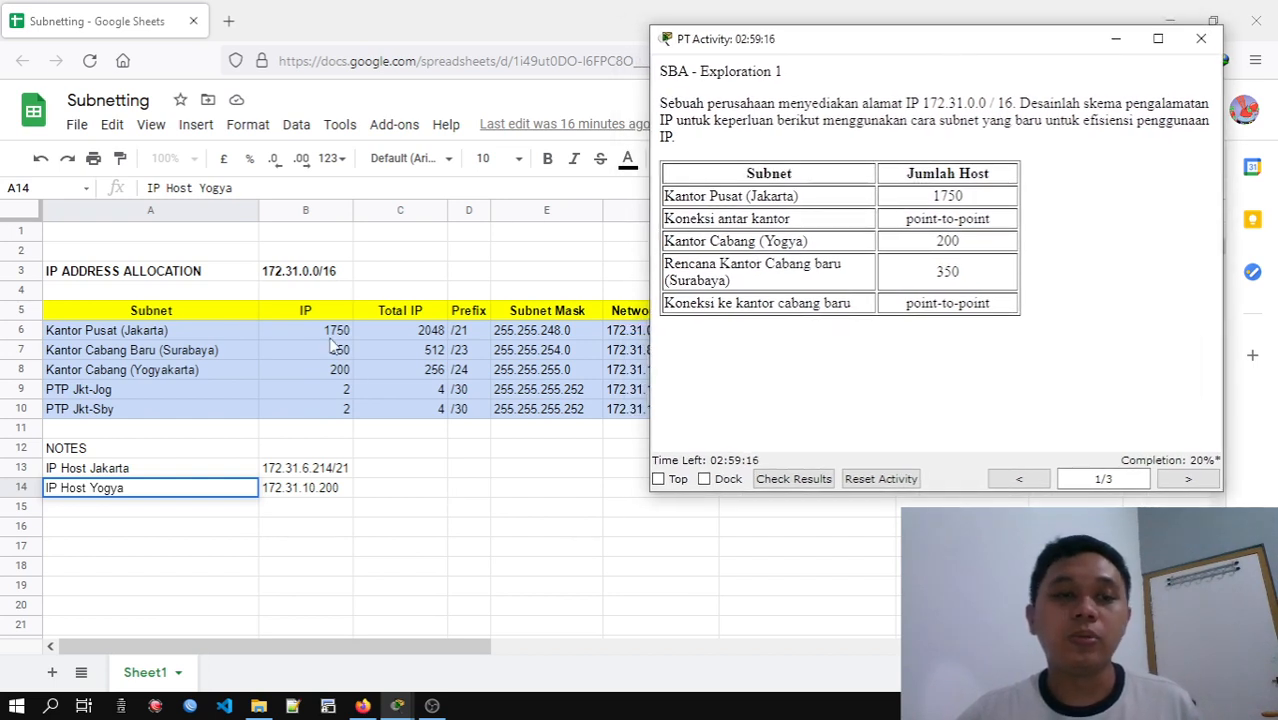
drag(793, 57, 689, 97)
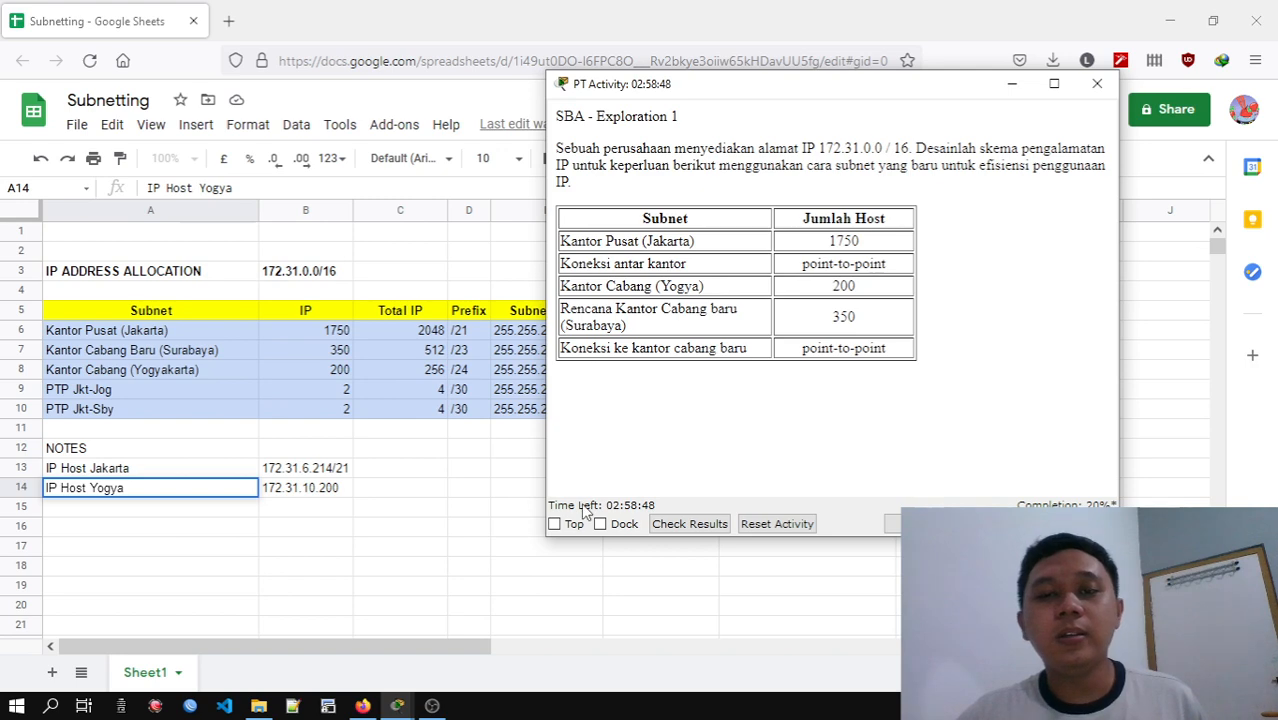
click(1076, 524)
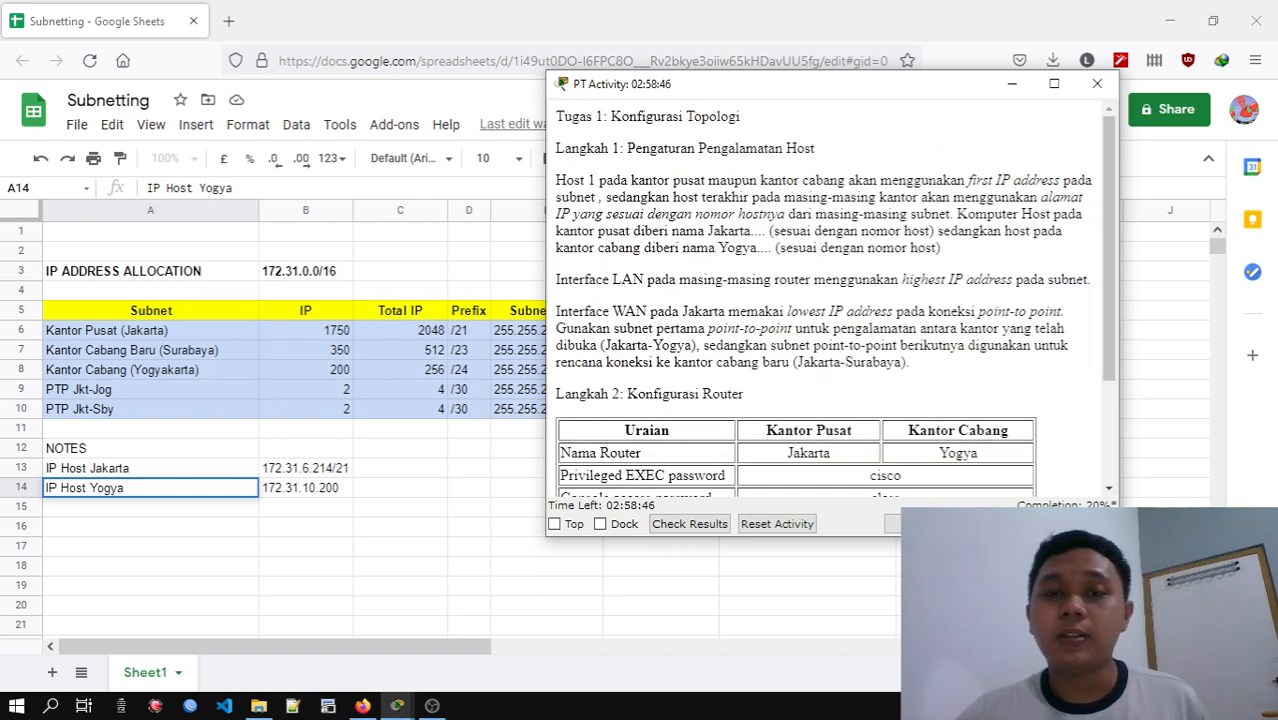
drag(1112, 229, 1114, 218)
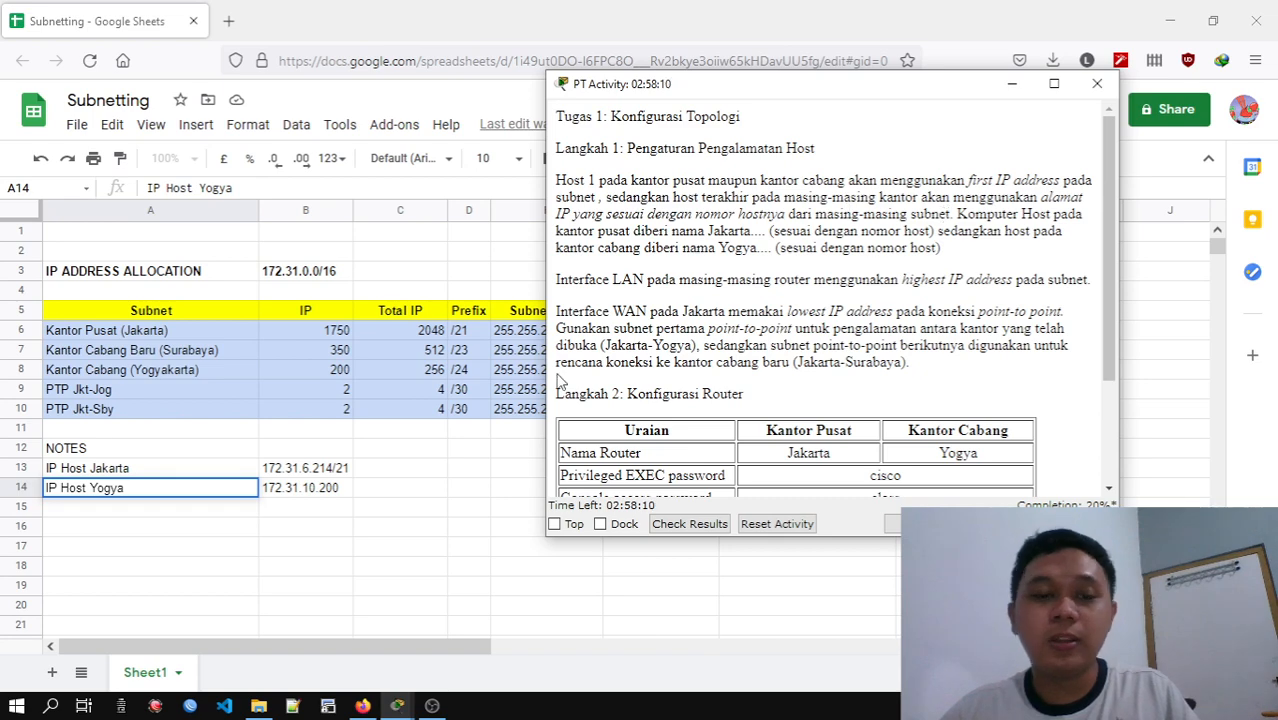
Switch to the Packet Tracer workspace and move Switch0 to between the two Jakarta PCs
mouse_move(397, 706)
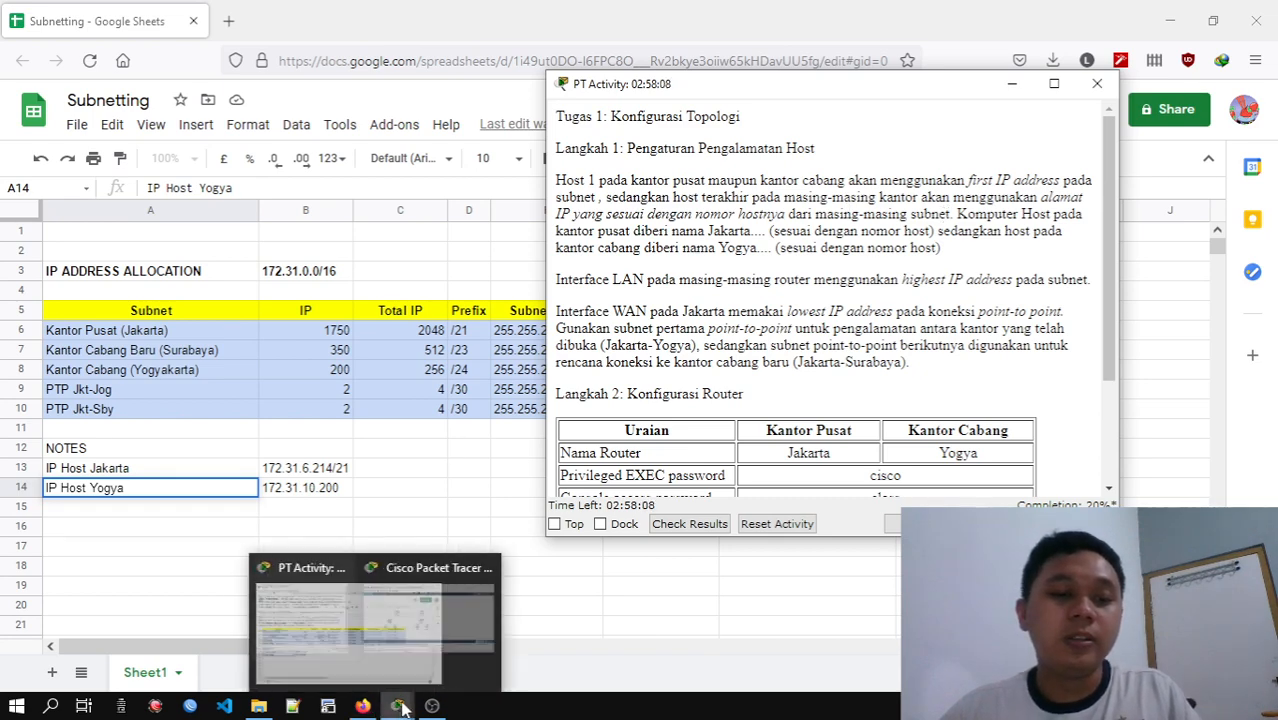
click(505, 575)
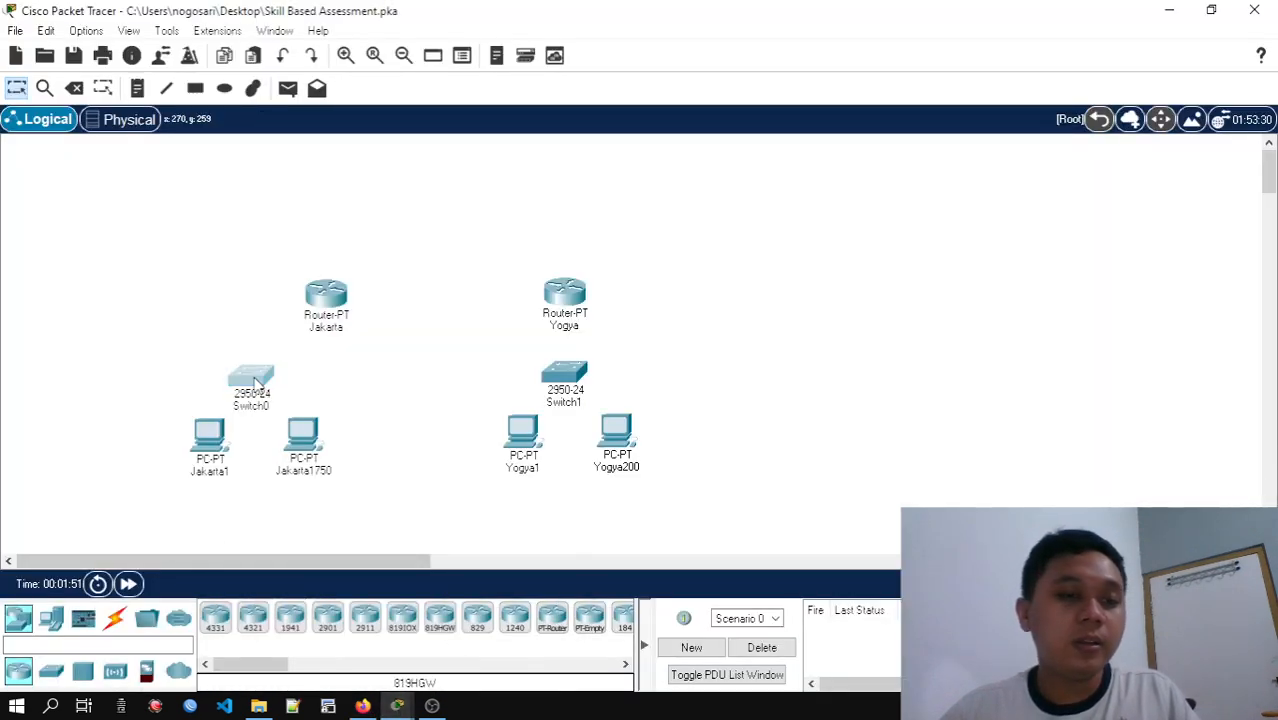
drag(261, 386, 274, 379)
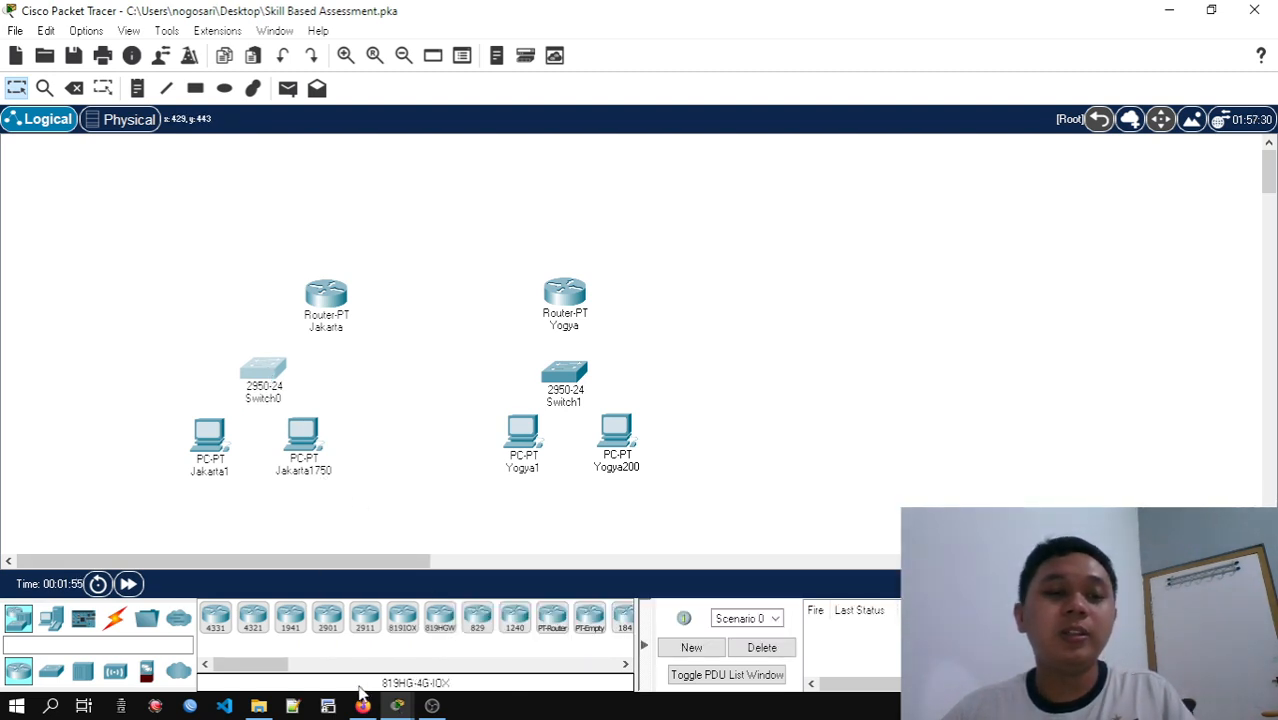
Review the IP address allocation in the Subnetting spreadsheet, and place the activity instructions beside the Jakarta topology
mouse_move(379, 711)
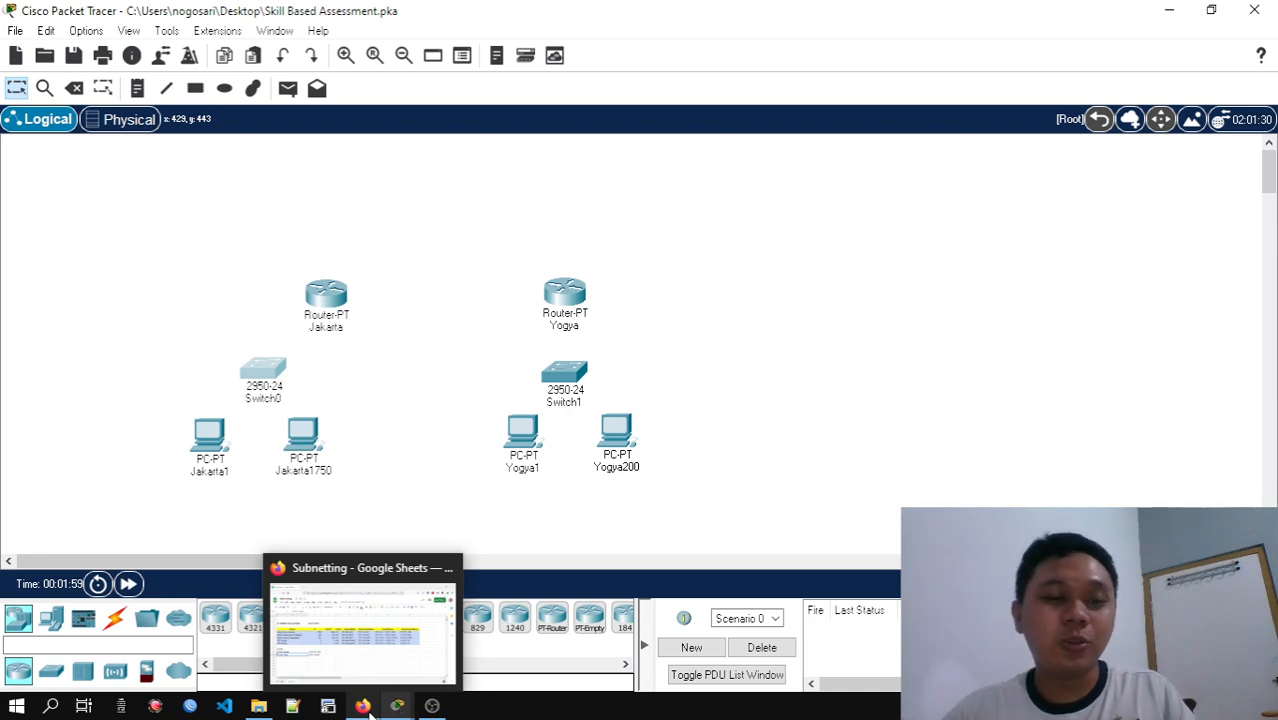
click(344, 591)
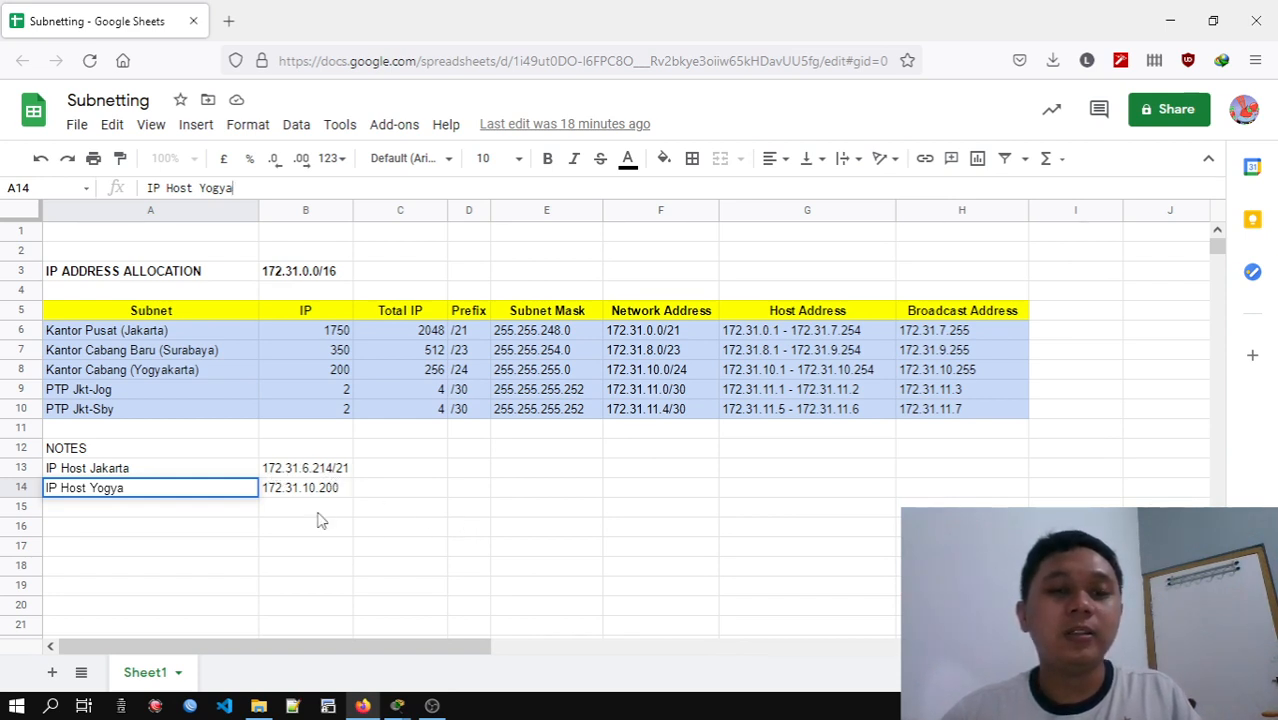
drag(547, 8, 757, 43)
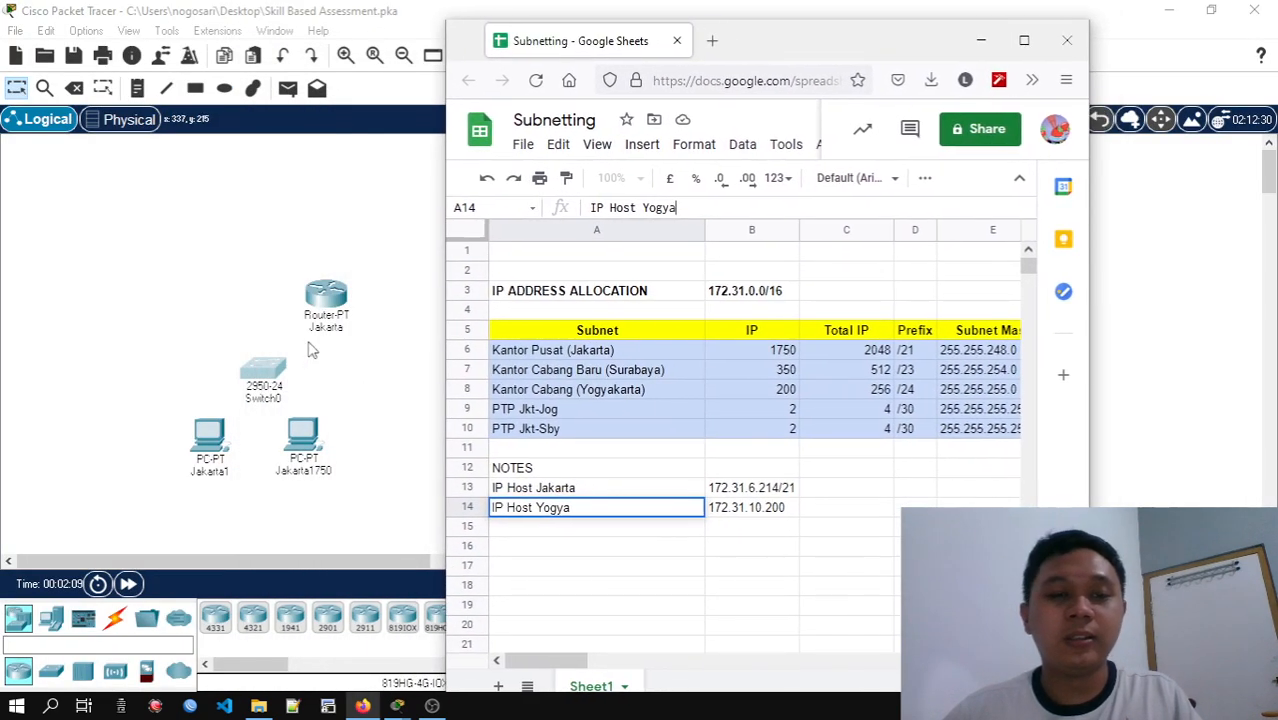
click(969, 40)
mouse_move(397, 705)
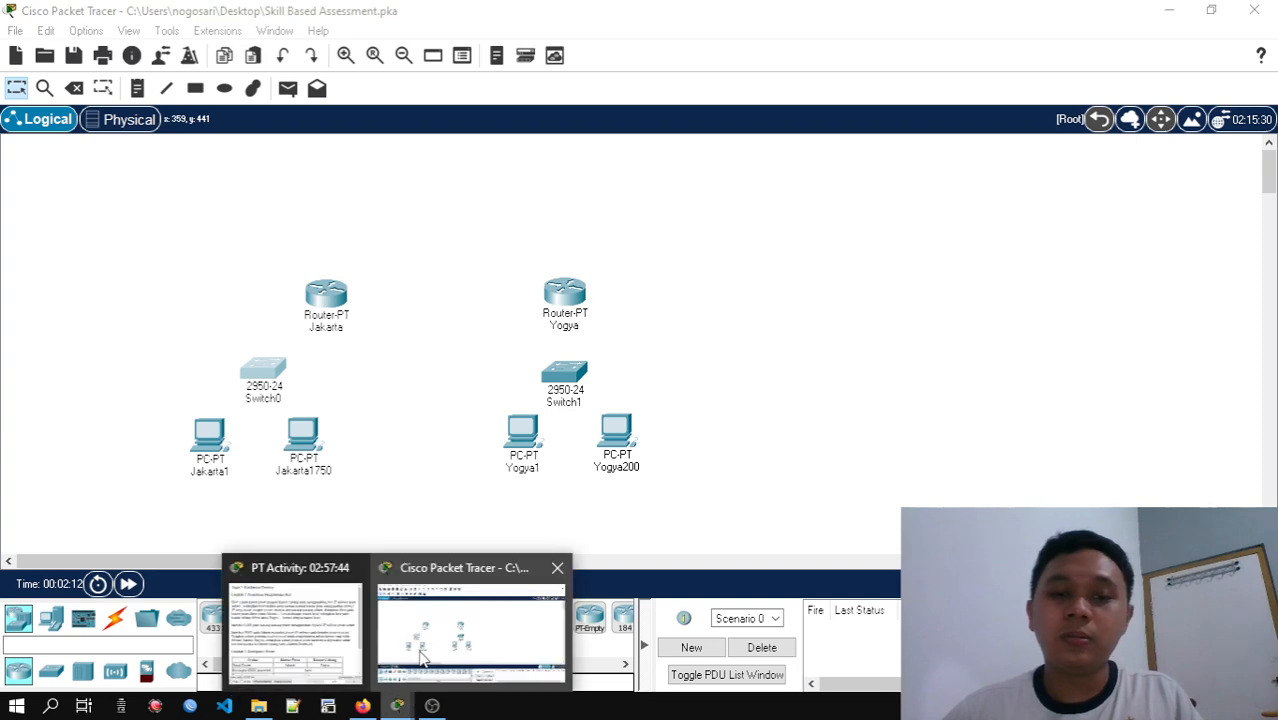
click(306, 638)
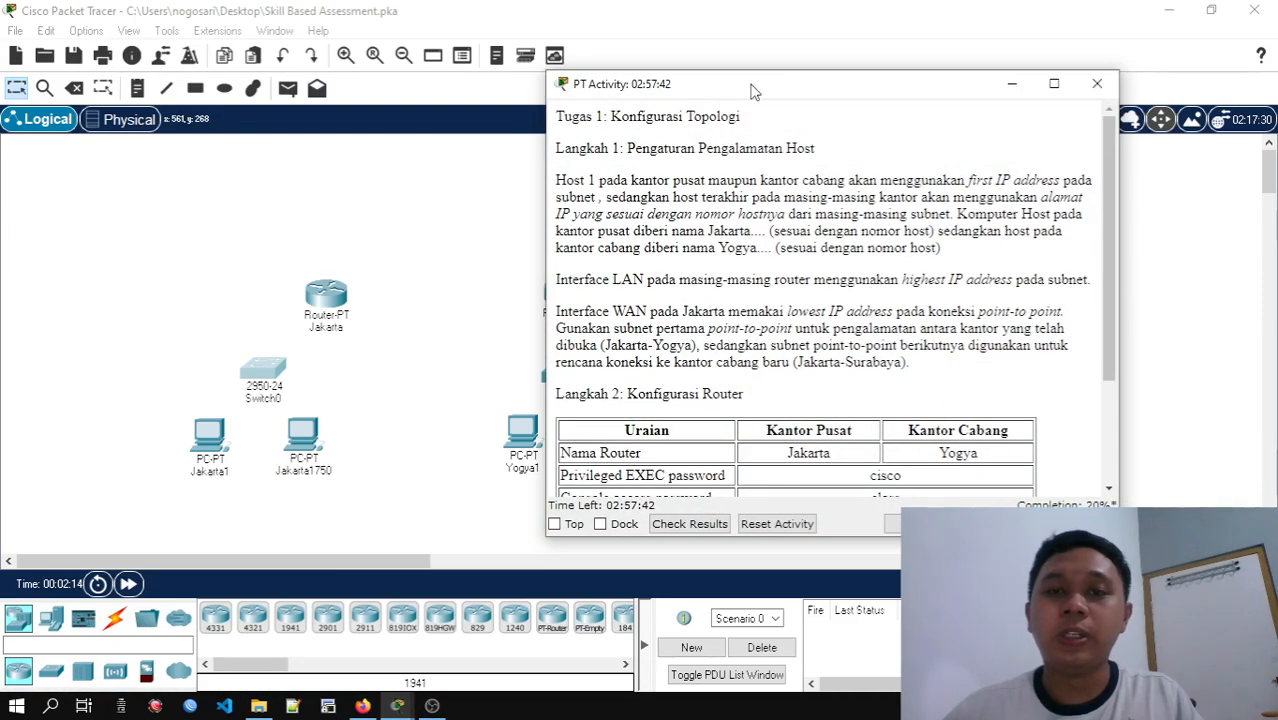
drag(755, 90, 817, 90)
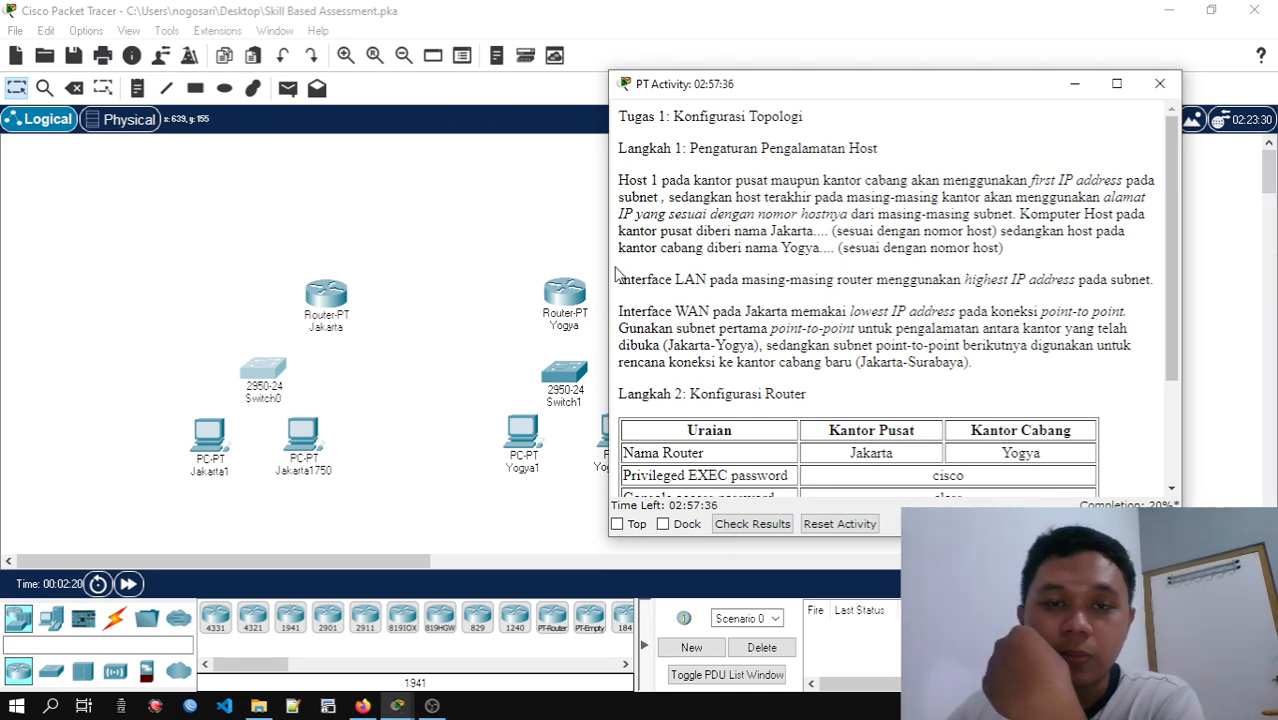
drag(806, 90, 822, 86)
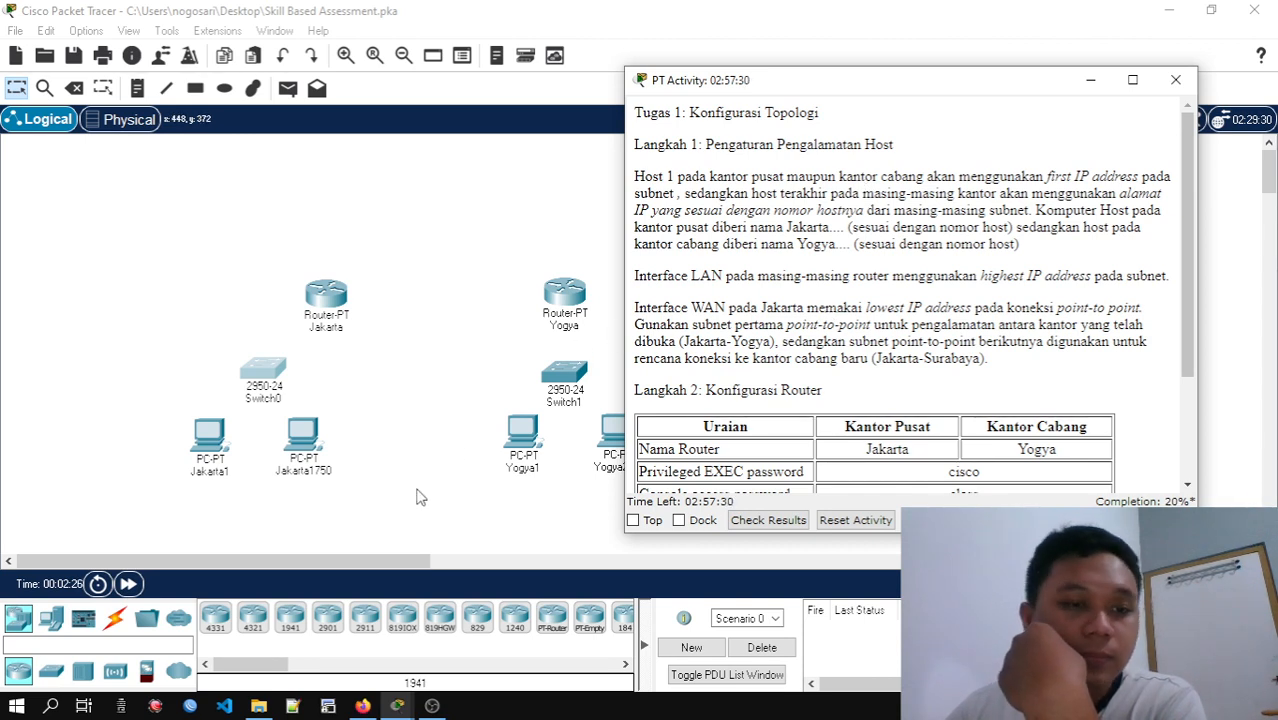
Connect PC Jakarta1 to Switch0's FastEthernet0/2 port with a Copper Straight-Through cable
click(118, 619)
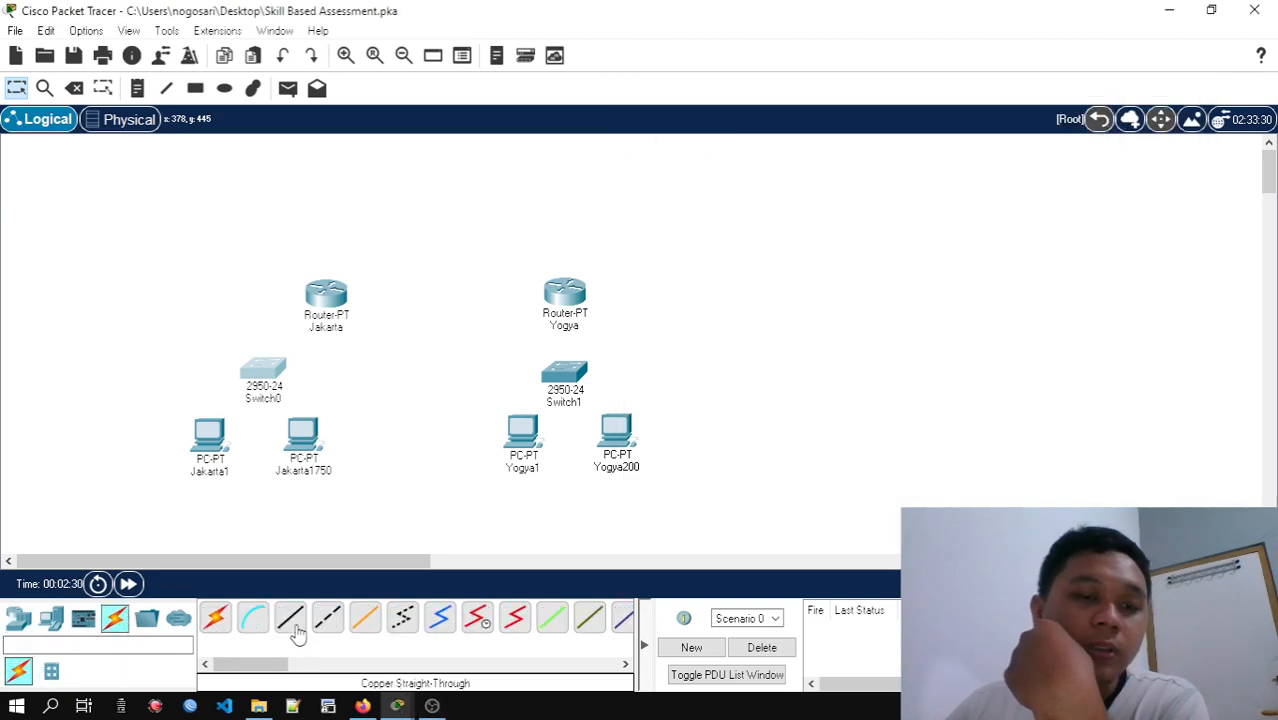
click(290, 617)
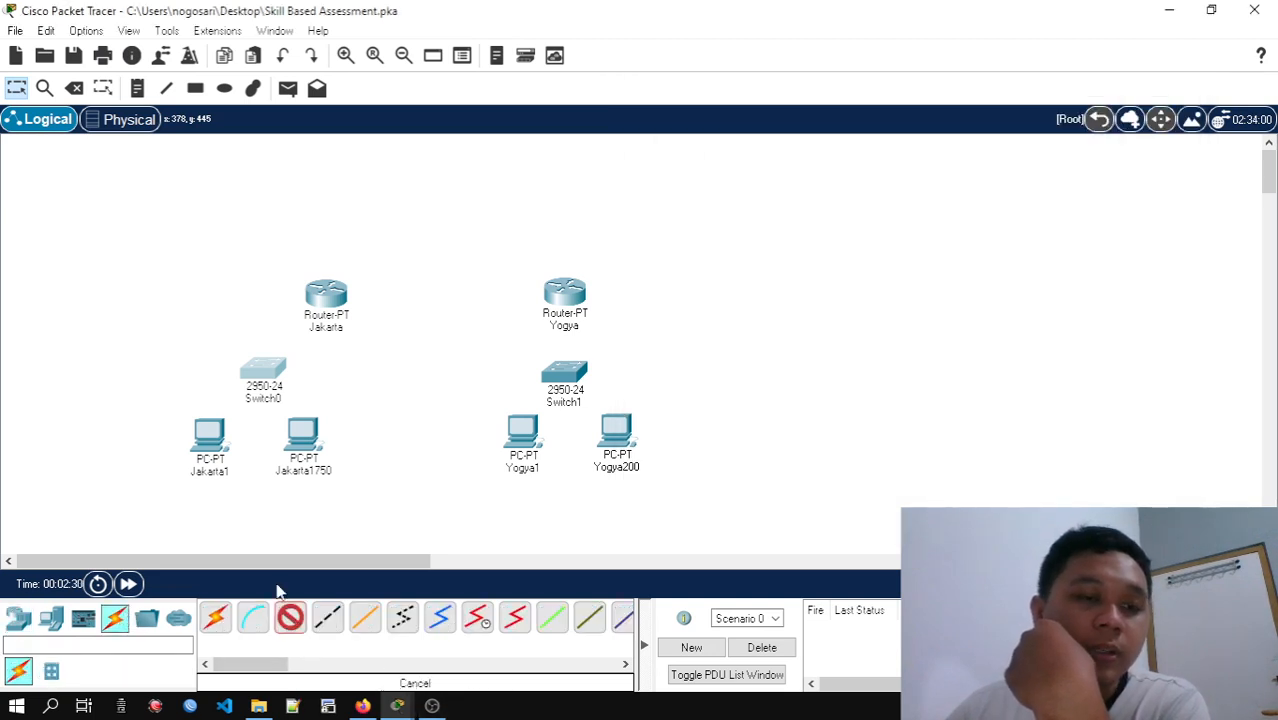
click(212, 433)
click(235, 508)
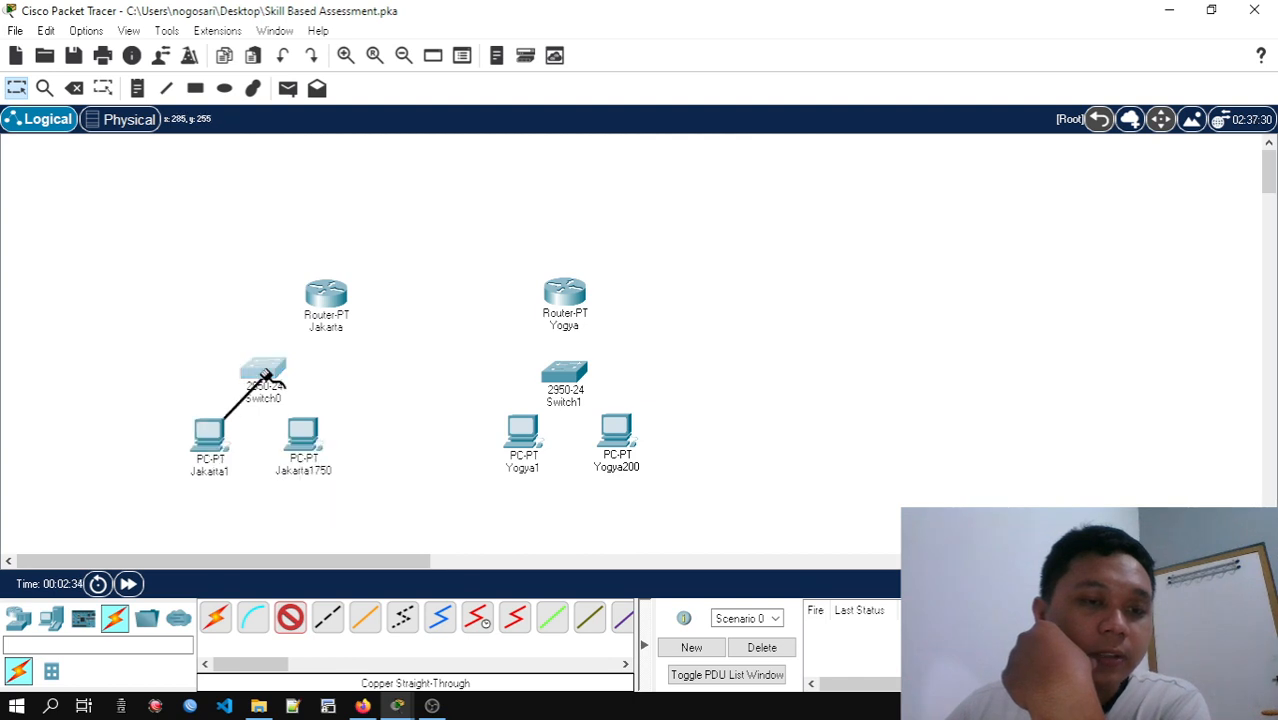
click(266, 374)
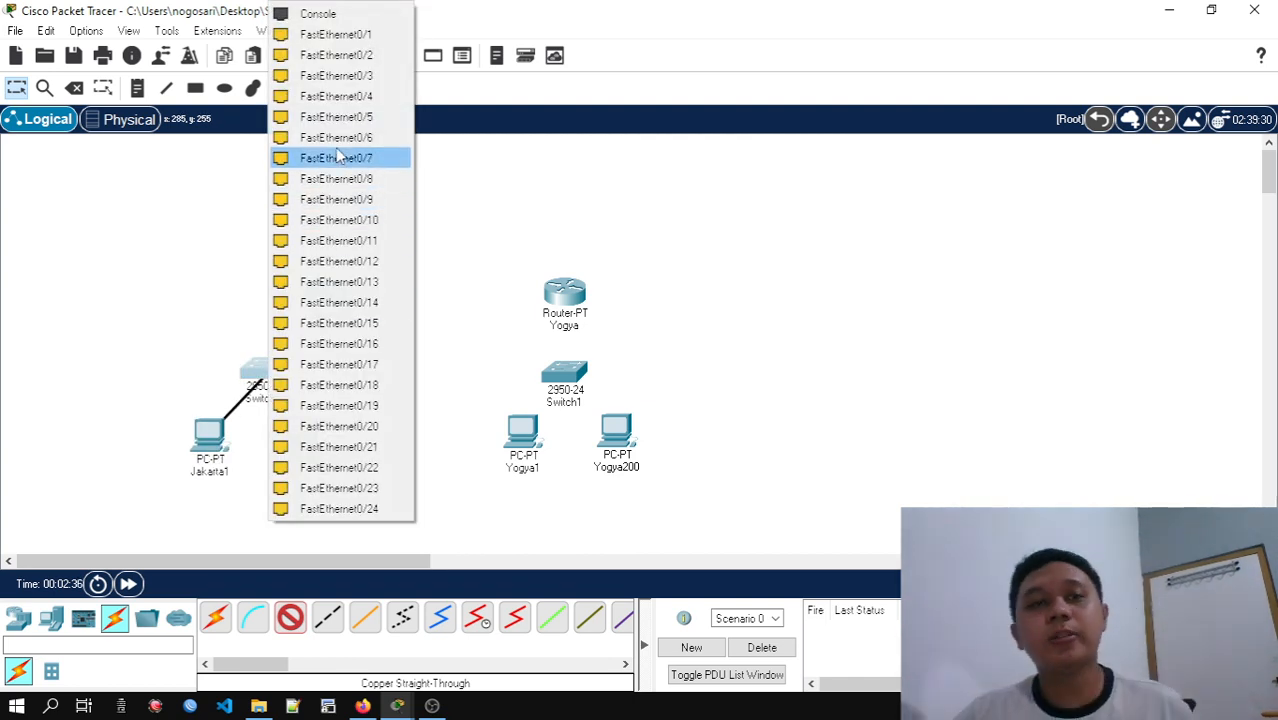
click(385, 63)
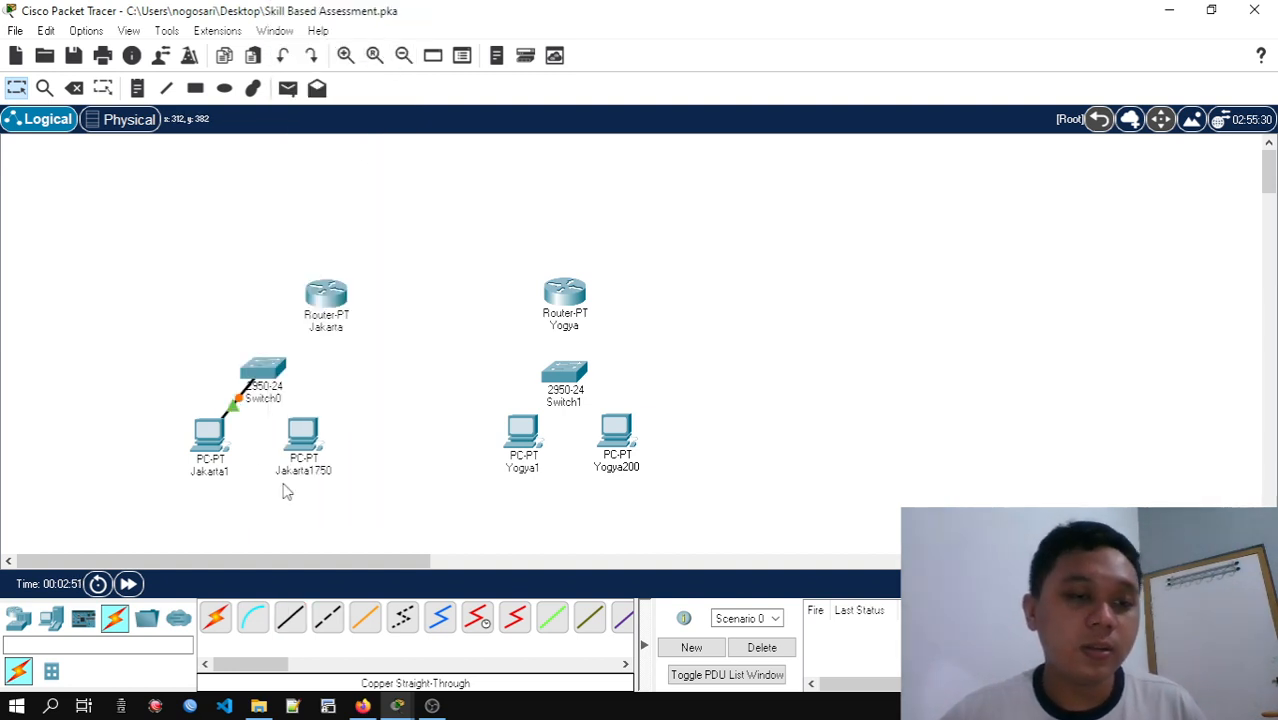
Connect PC Jakarta1750 to Switch0's FastEthernet0/3 port with a Copper Straight-Through cable, and spread the two Jakarta PCs further apart
click(288, 624)
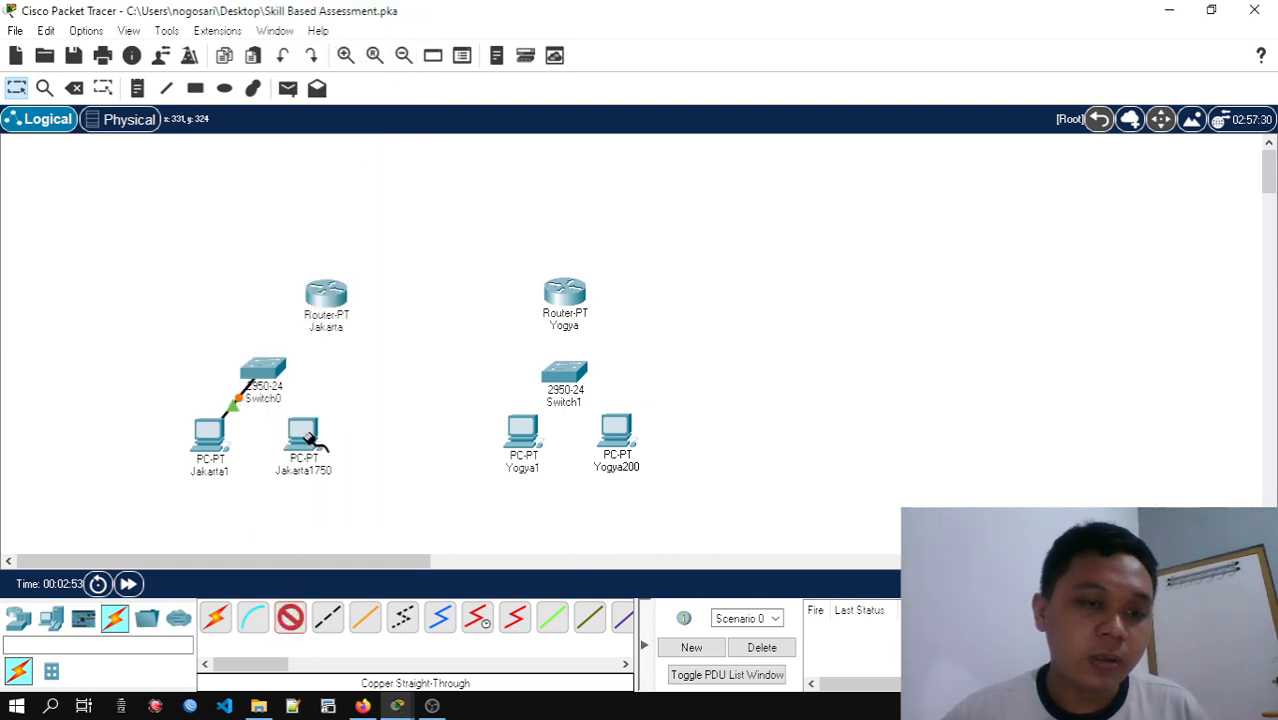
click(308, 436)
click(385, 512)
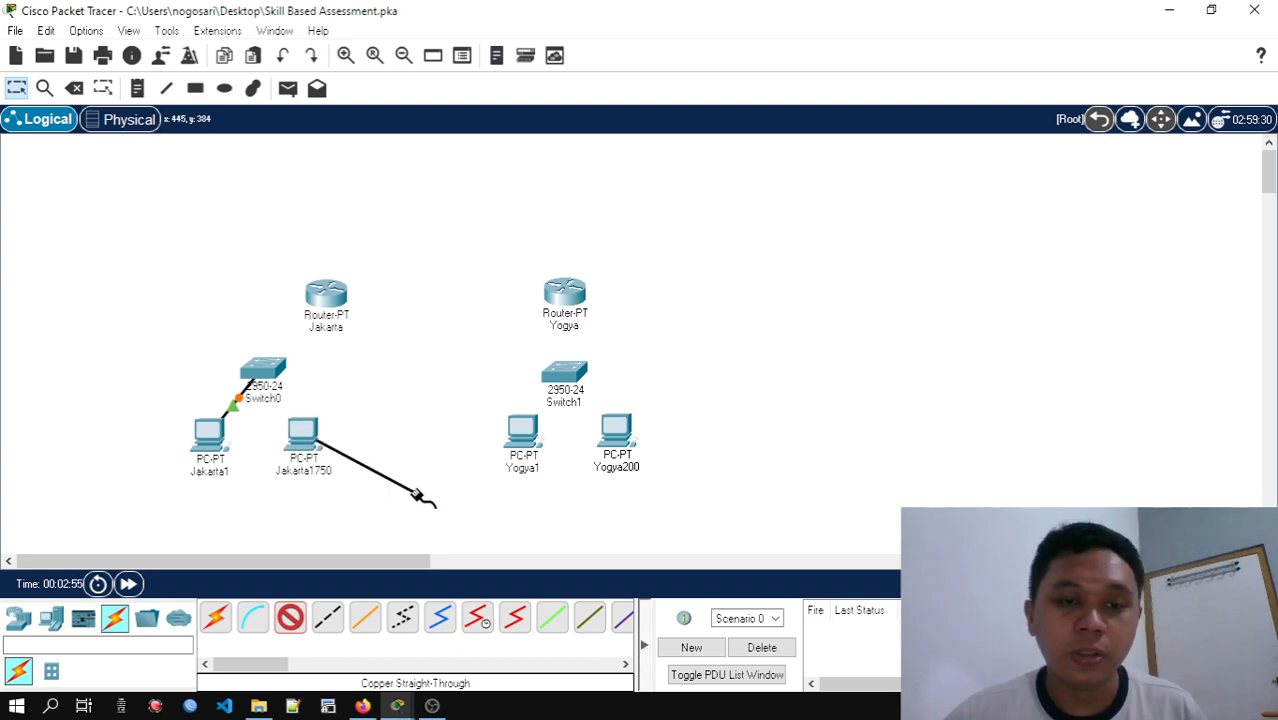
click(271, 385)
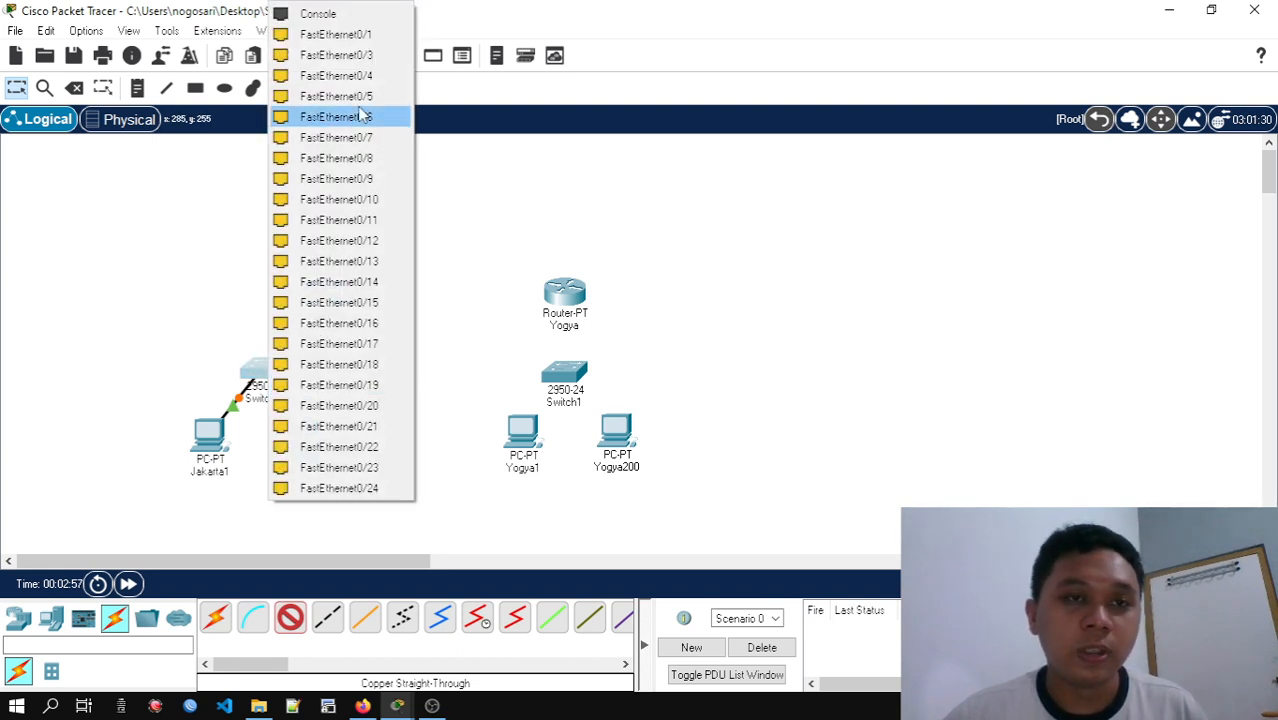
click(370, 55)
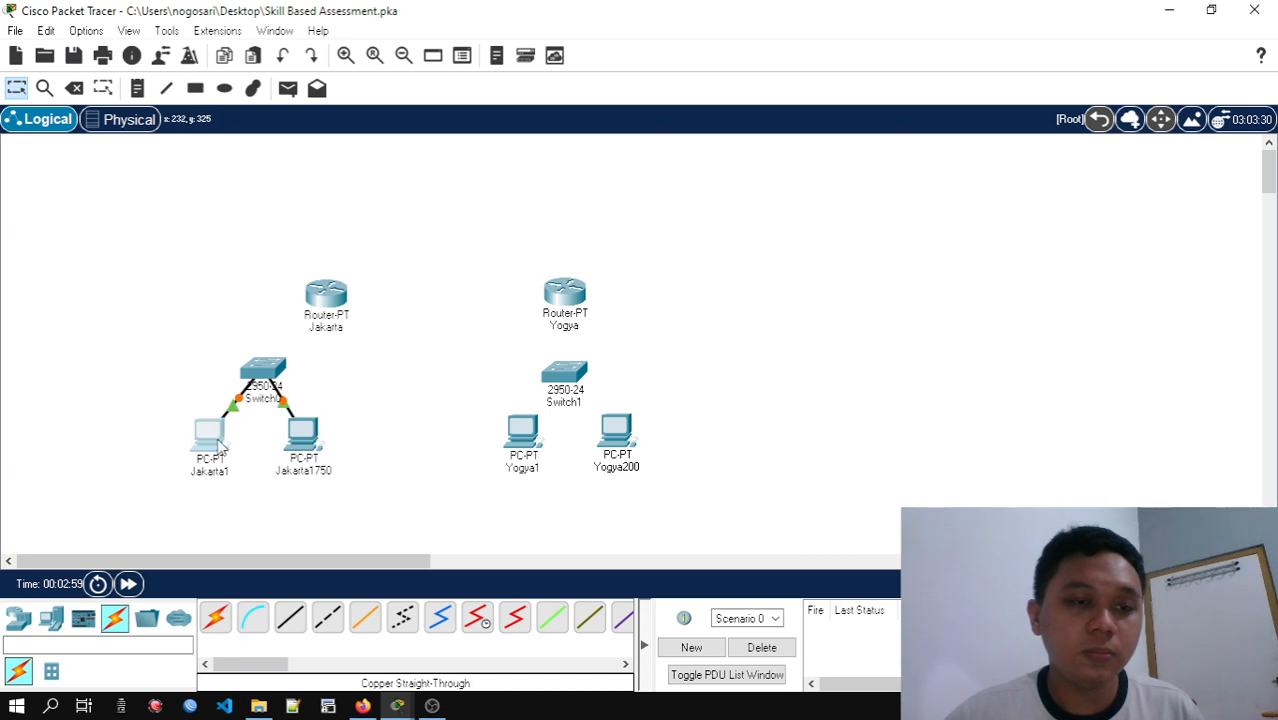
drag(210, 438, 163, 467)
mouse_move(314, 441)
mouse_down()
mouse_move(317, 495)
mouse_move(325, 458)
mouse_up()
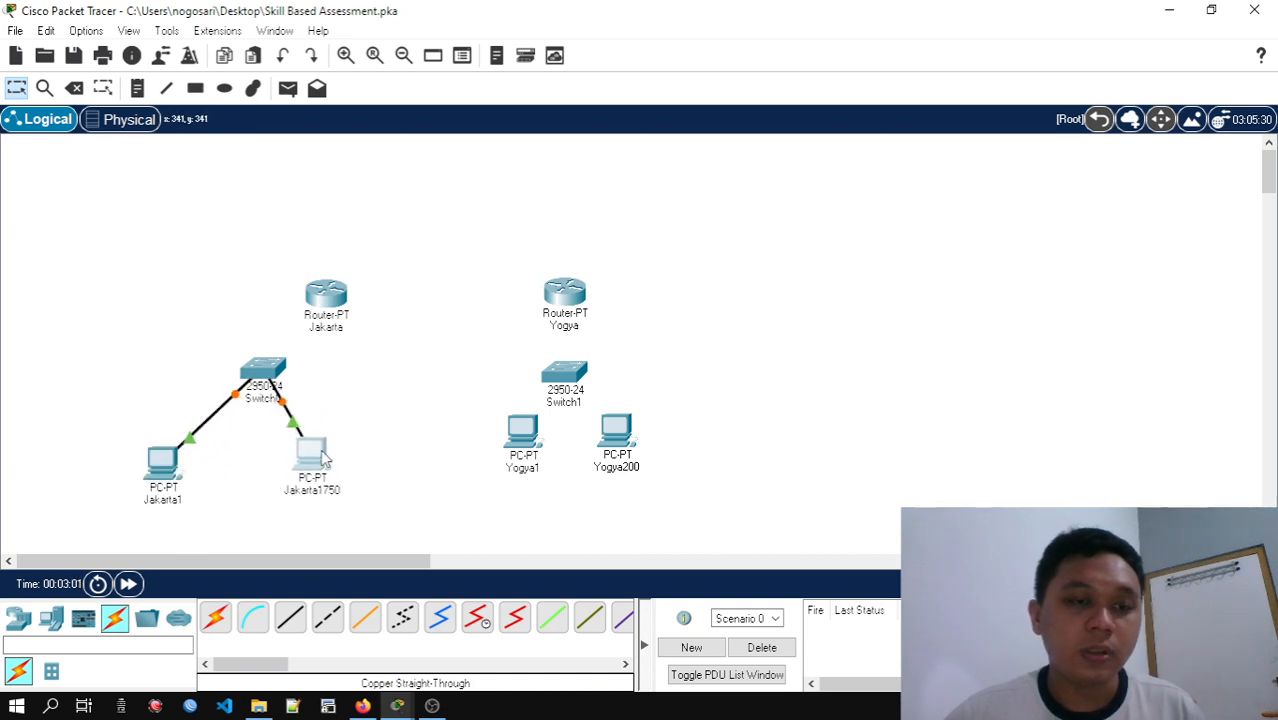
Connect Switch0's FastEthernet0/1 to the Jakarta router's FastEthernet0/0 with a Copper Straight-Through cable, and move the router further from the switch
click(292, 618)
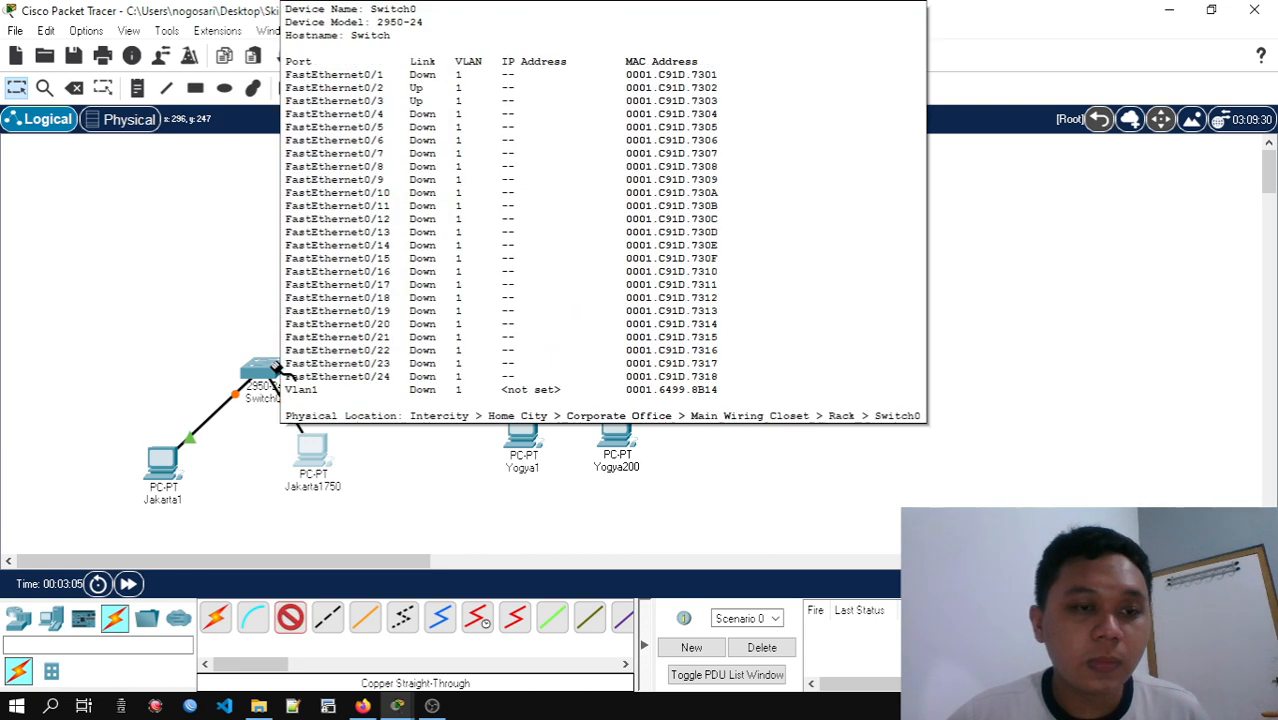
click(262, 370)
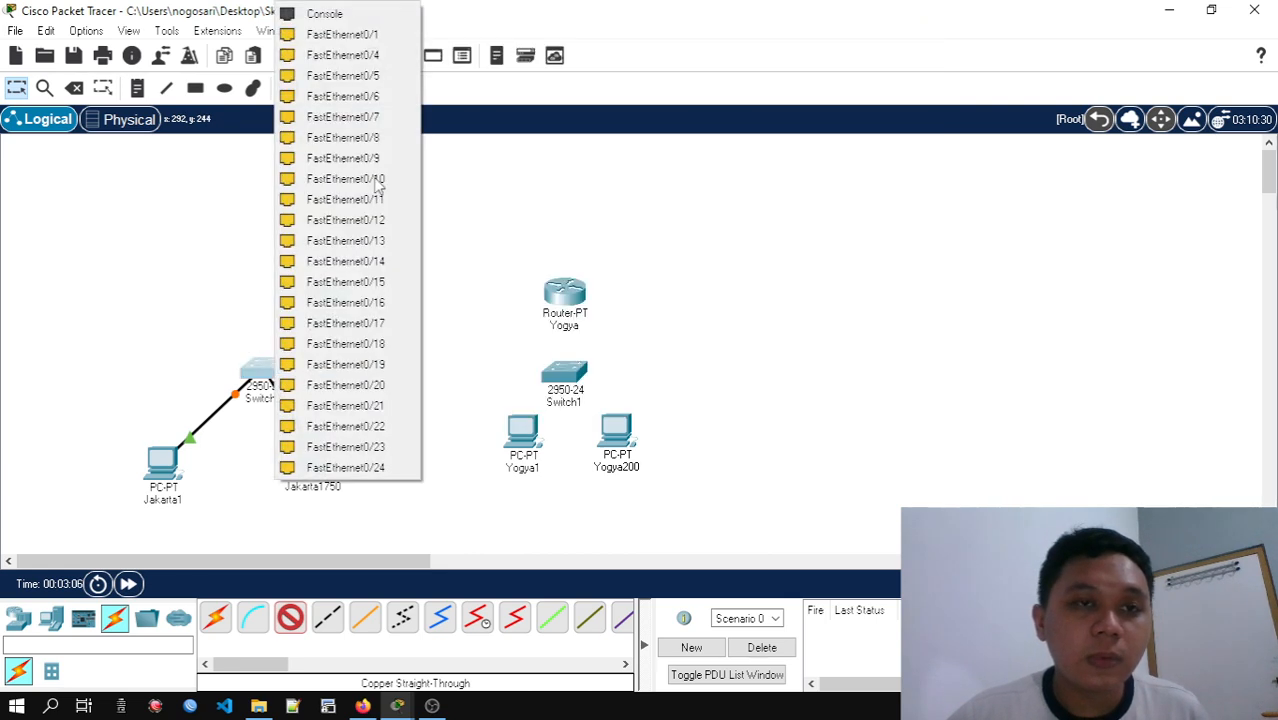
click(362, 36)
click(326, 295)
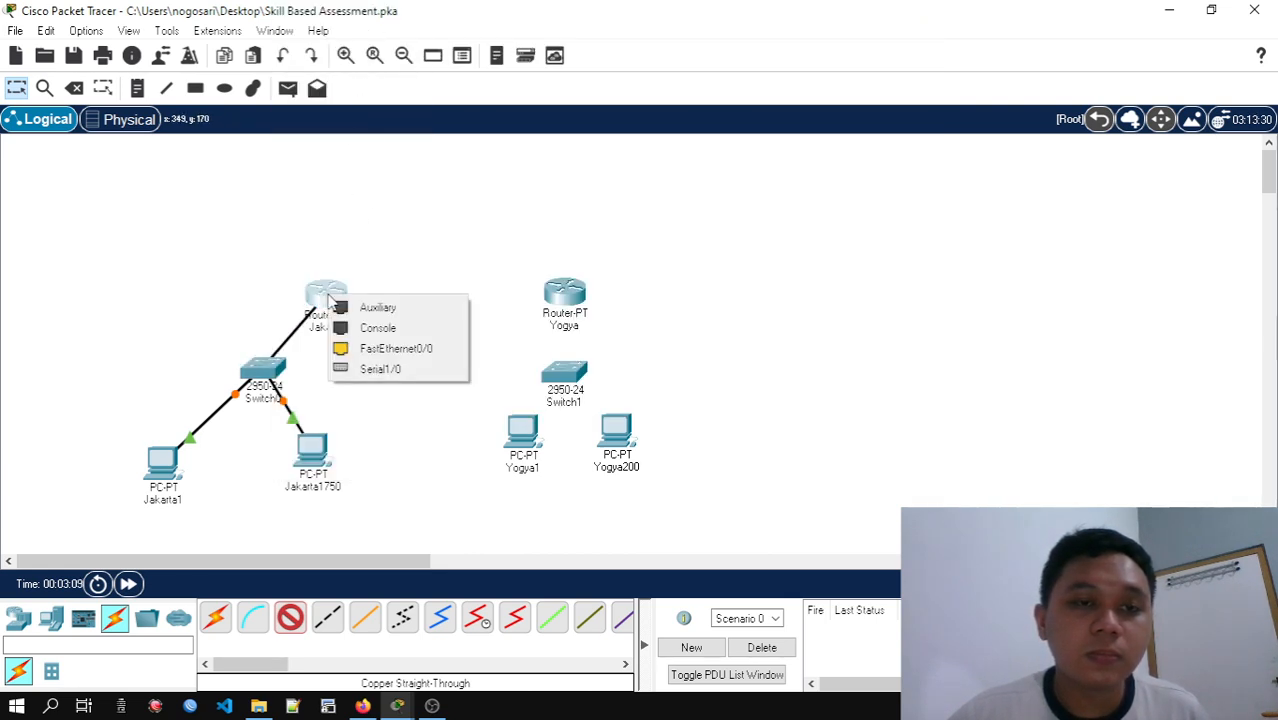
click(410, 350)
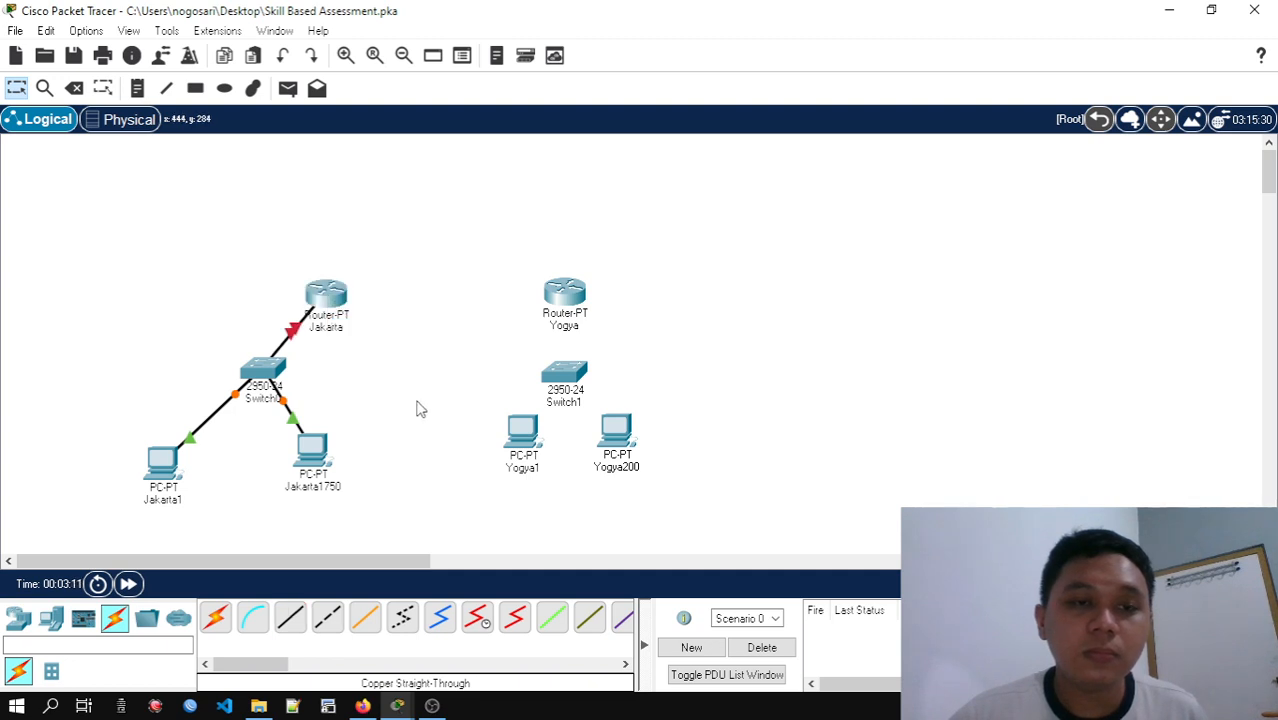
drag(330, 295, 352, 278)
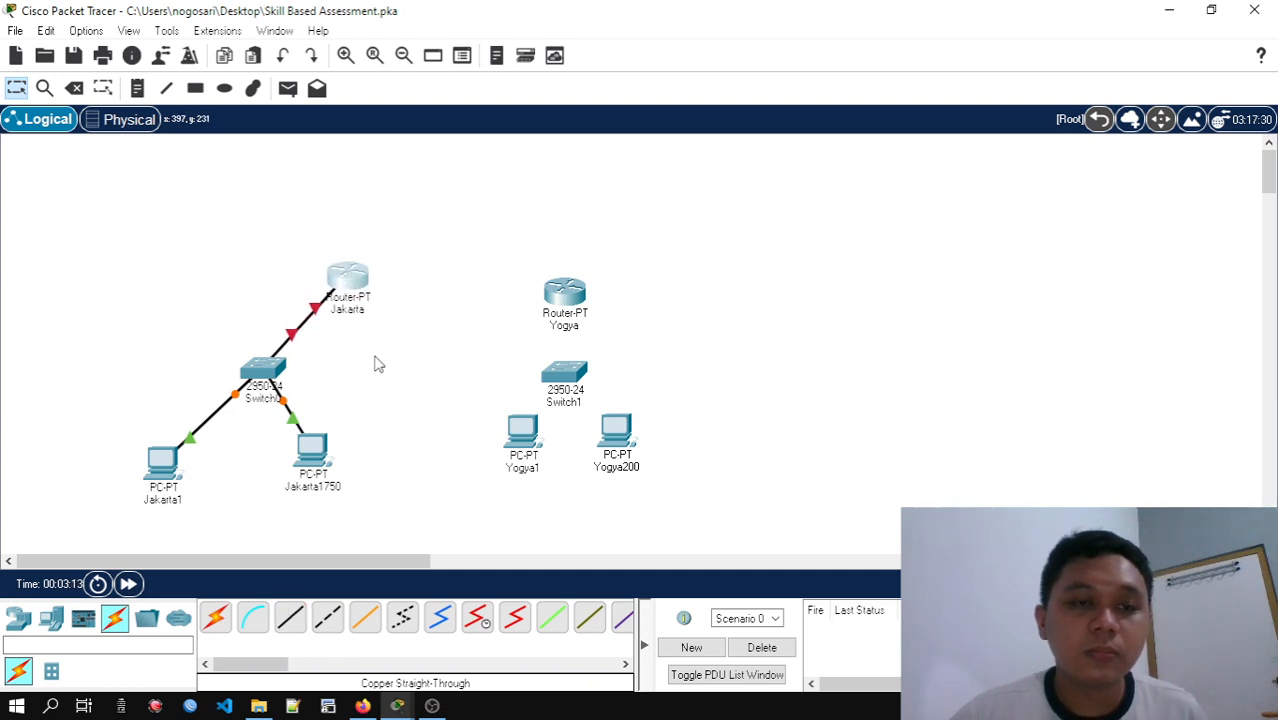
Connect PC Yogya1 to Switch1's FastEthernet0/2 port with a Copper Straight-Through cable
click(290, 618)
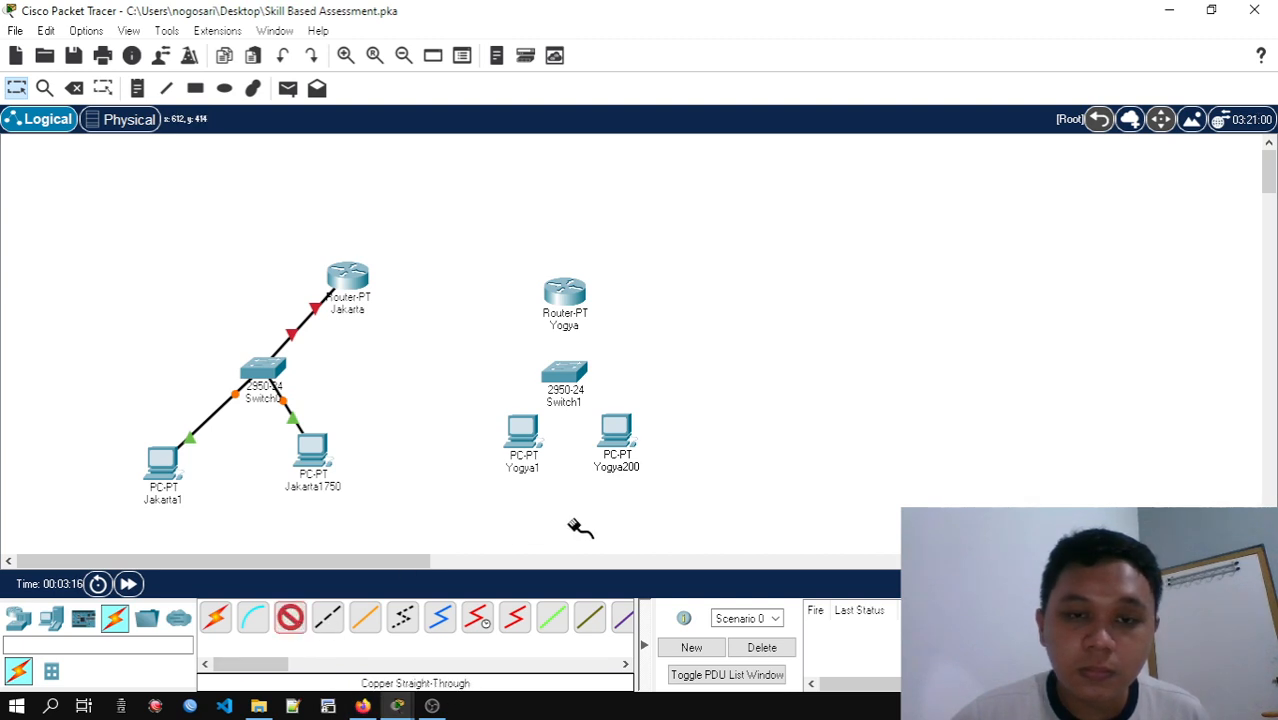
click(532, 432)
click(590, 507)
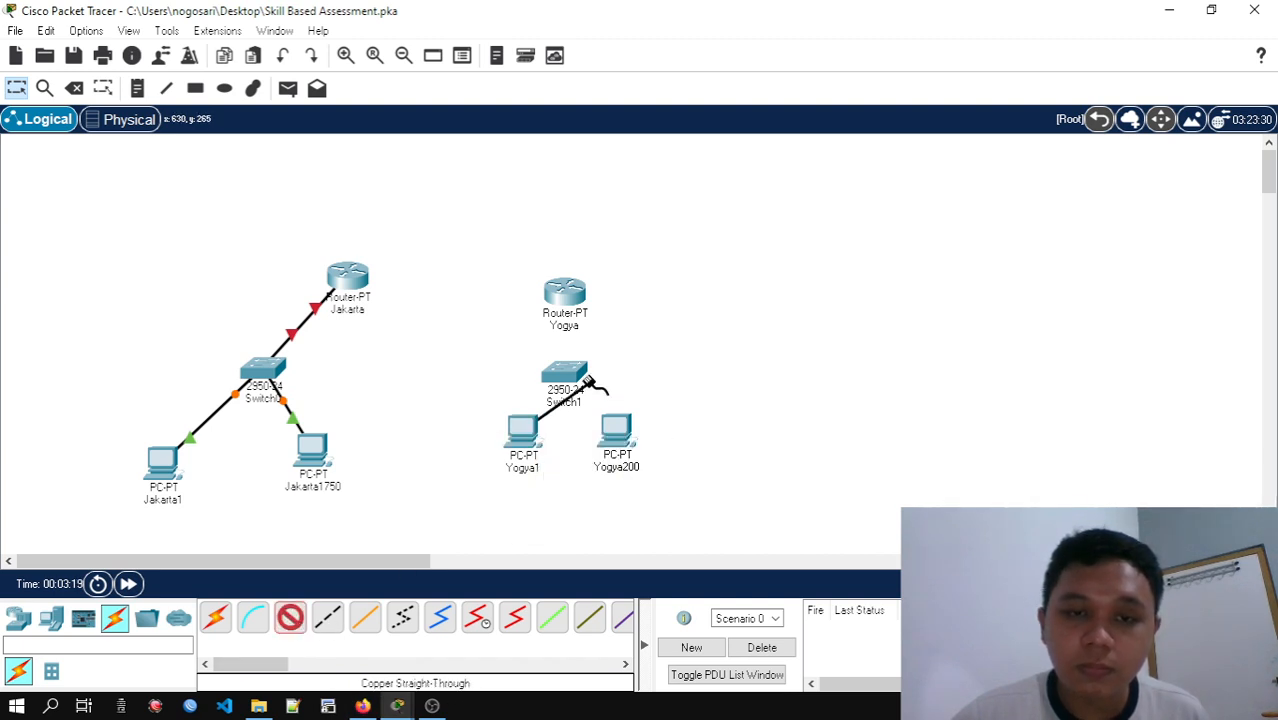
click(578, 378)
click(670, 55)
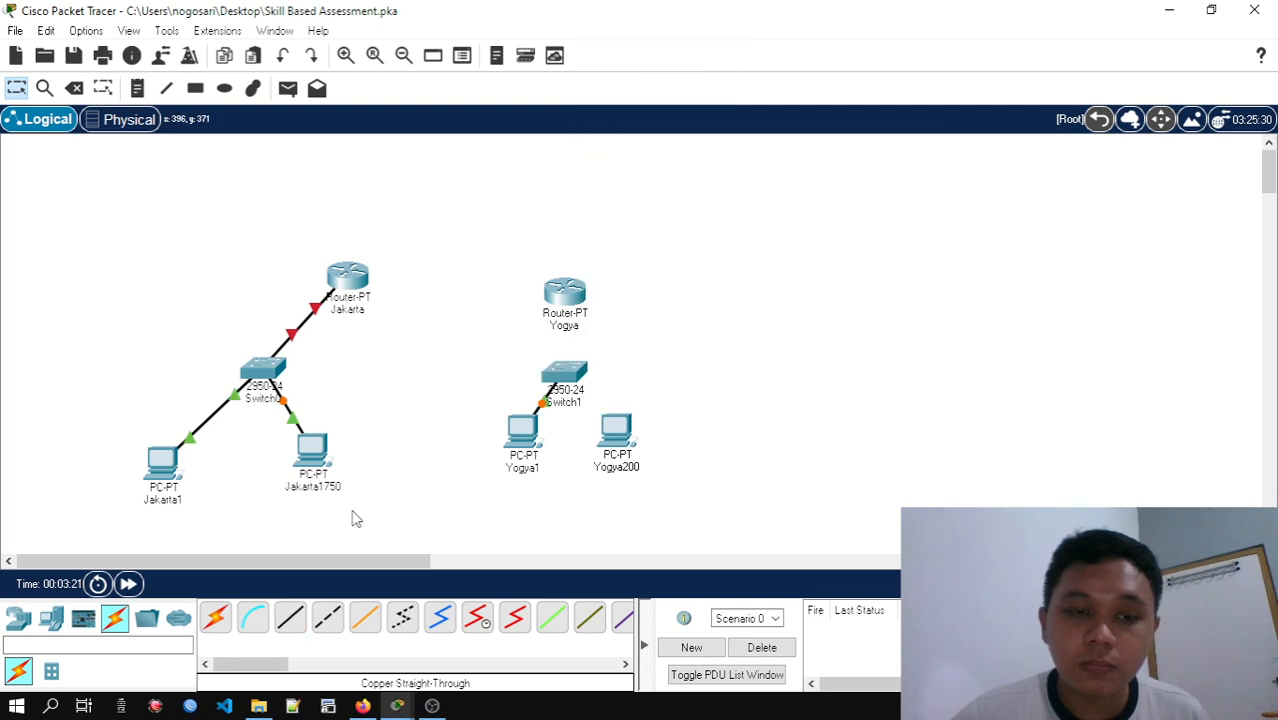
Connect PC Yogya200's FastEthernet0 to Switch1's FastEthernet0/3 port with a Copper Straight-Through cable
click(298, 619)
click(616, 440)
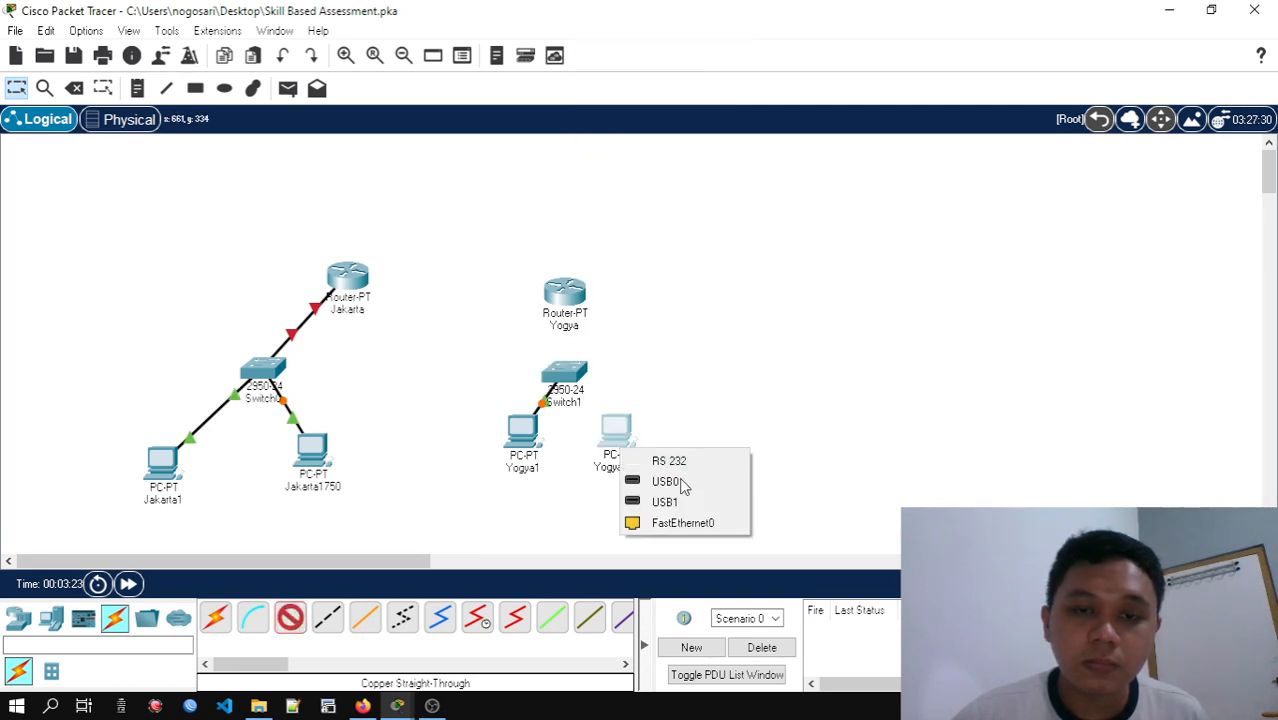
click(682, 523)
click(566, 378)
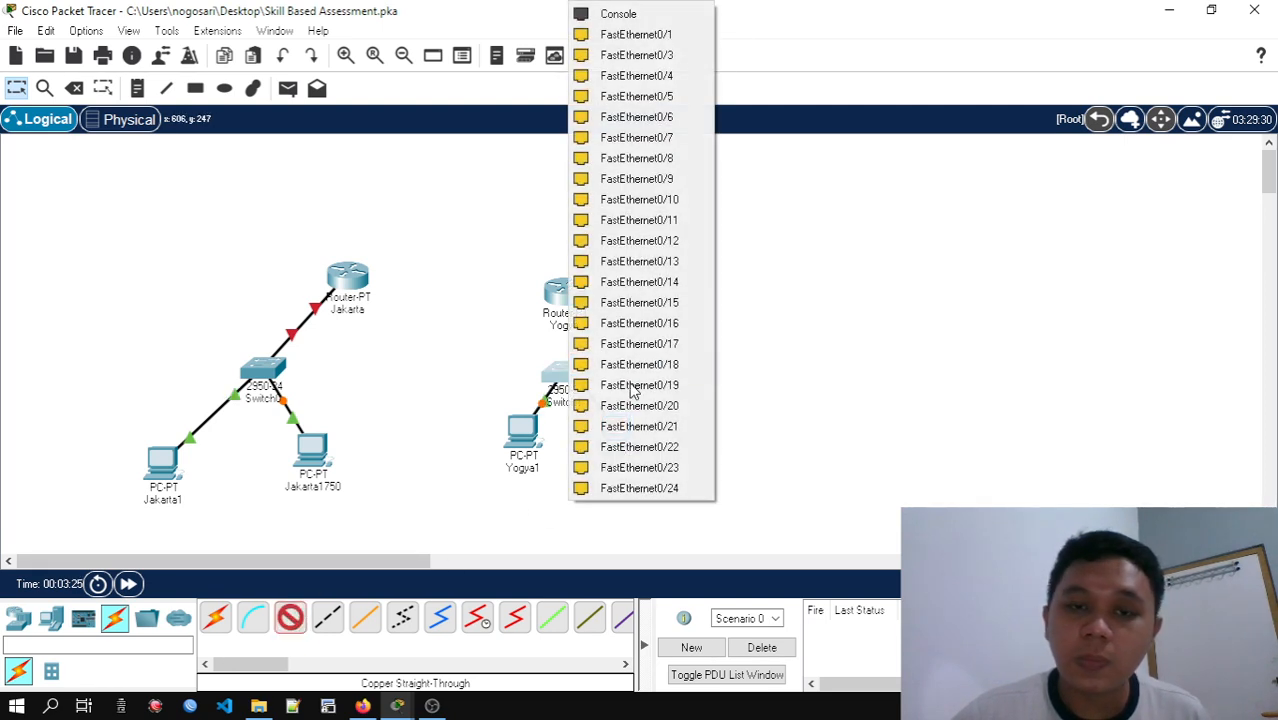
click(671, 55)
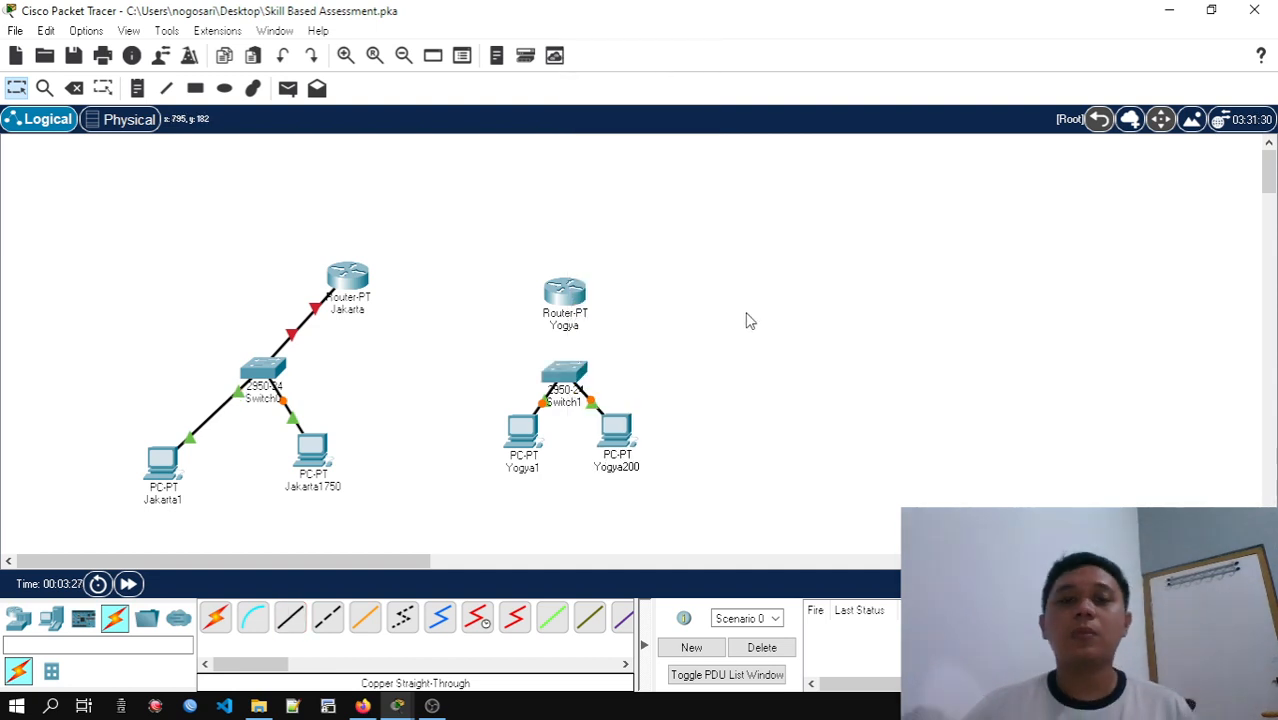
Move PCs Yogya1 and Yogya200 lower and further apart beneath Switch1
drag(521, 432, 521, 464)
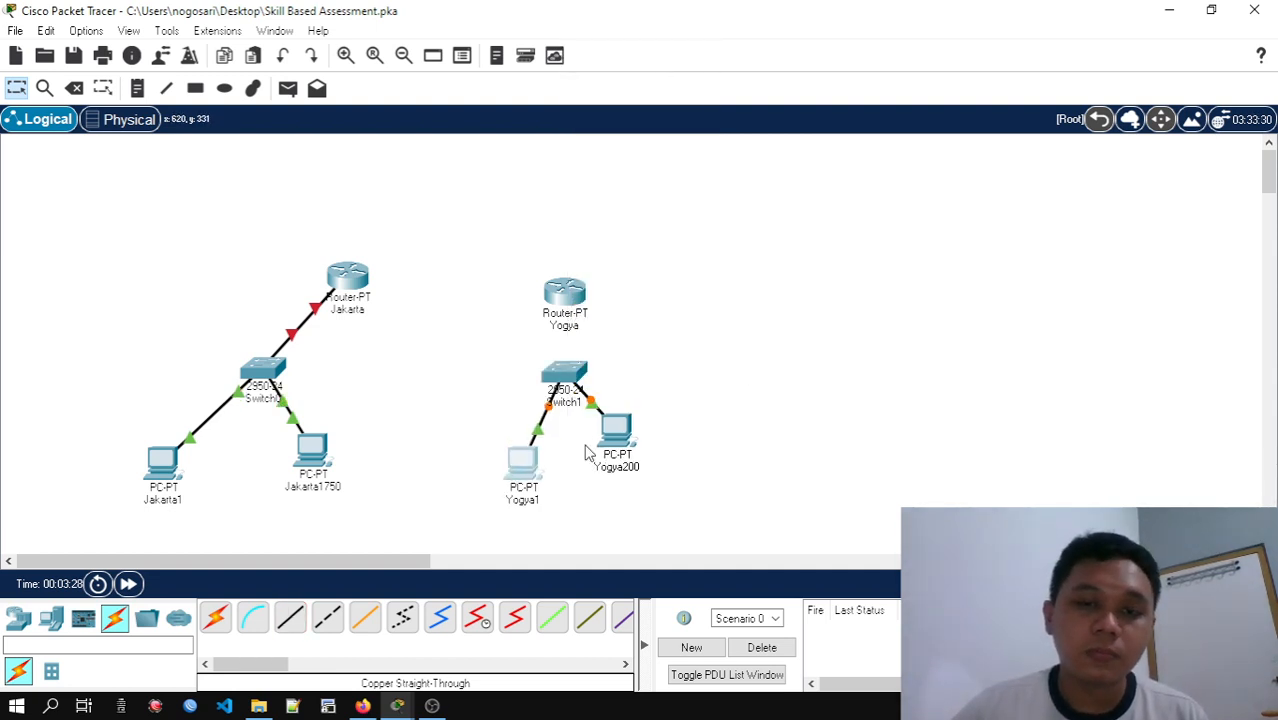
drag(632, 448, 661, 474)
drag(540, 470, 516, 470)
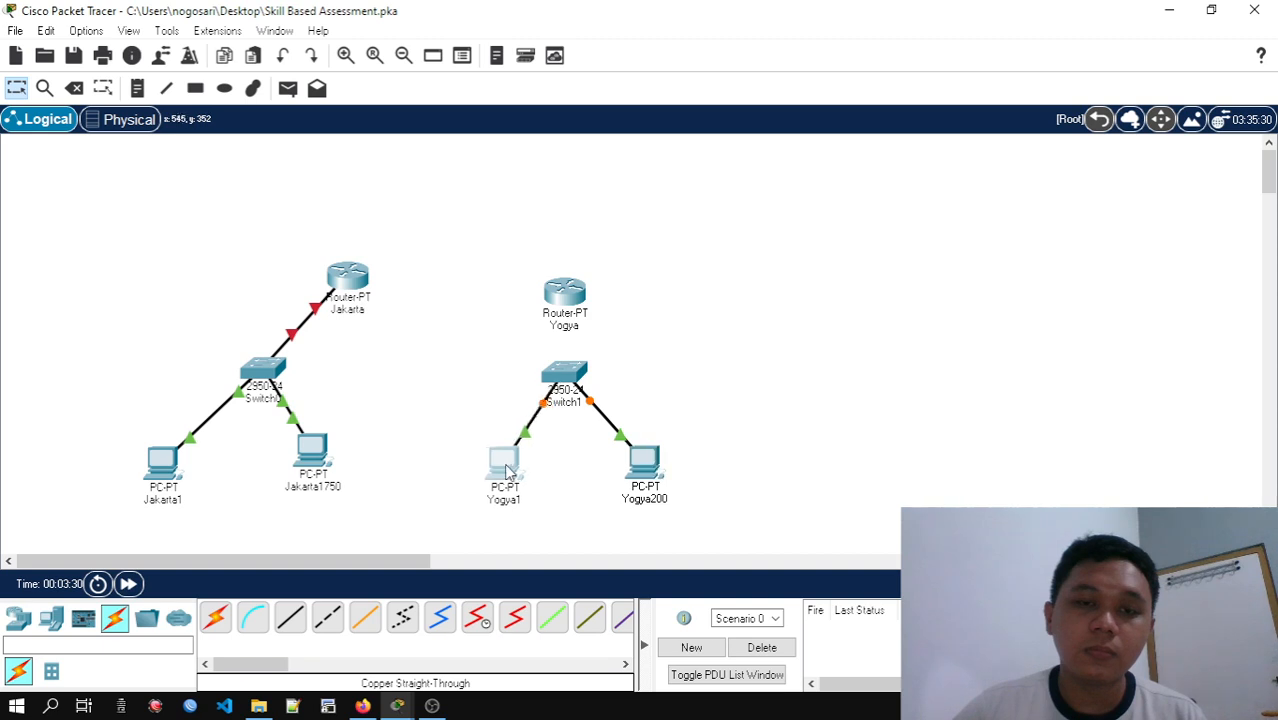
drag(650, 468, 660, 473)
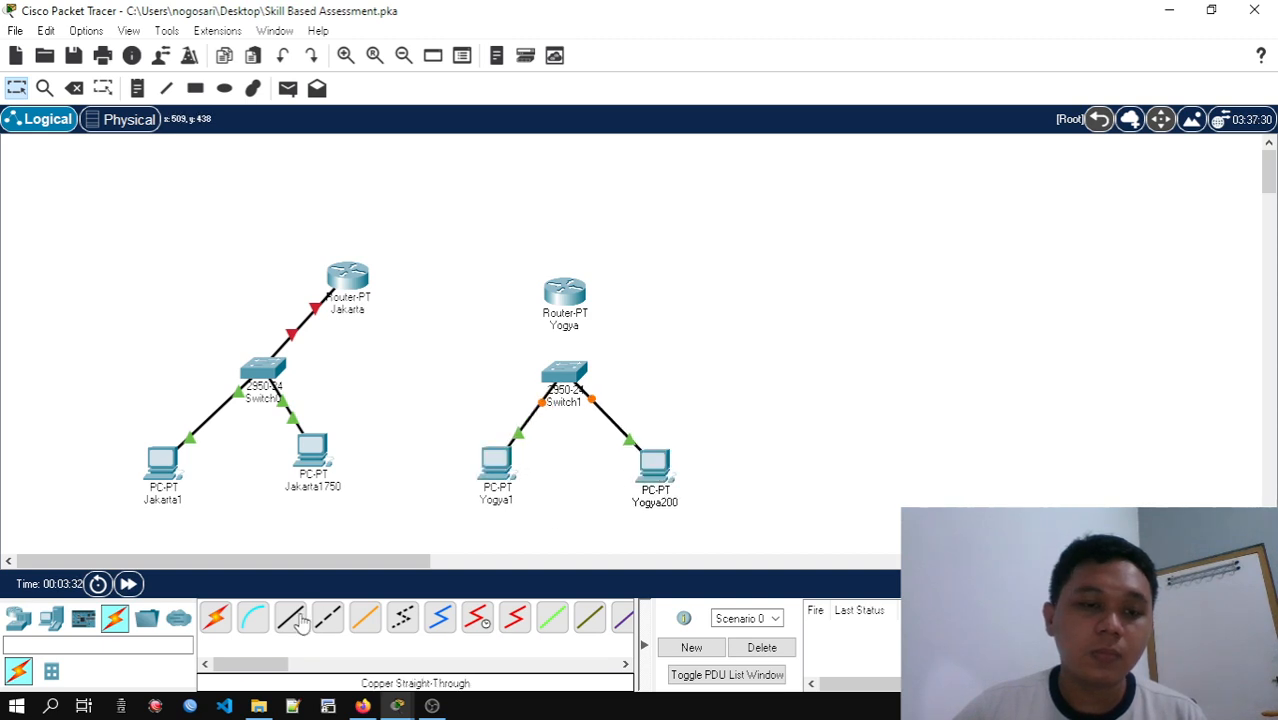
Connect Switch1 to the Yogya router's FastEthernet0/0 port with a Copper Straight-Through cable, and align the router directly above the switch
click(440, 618)
click(574, 380)
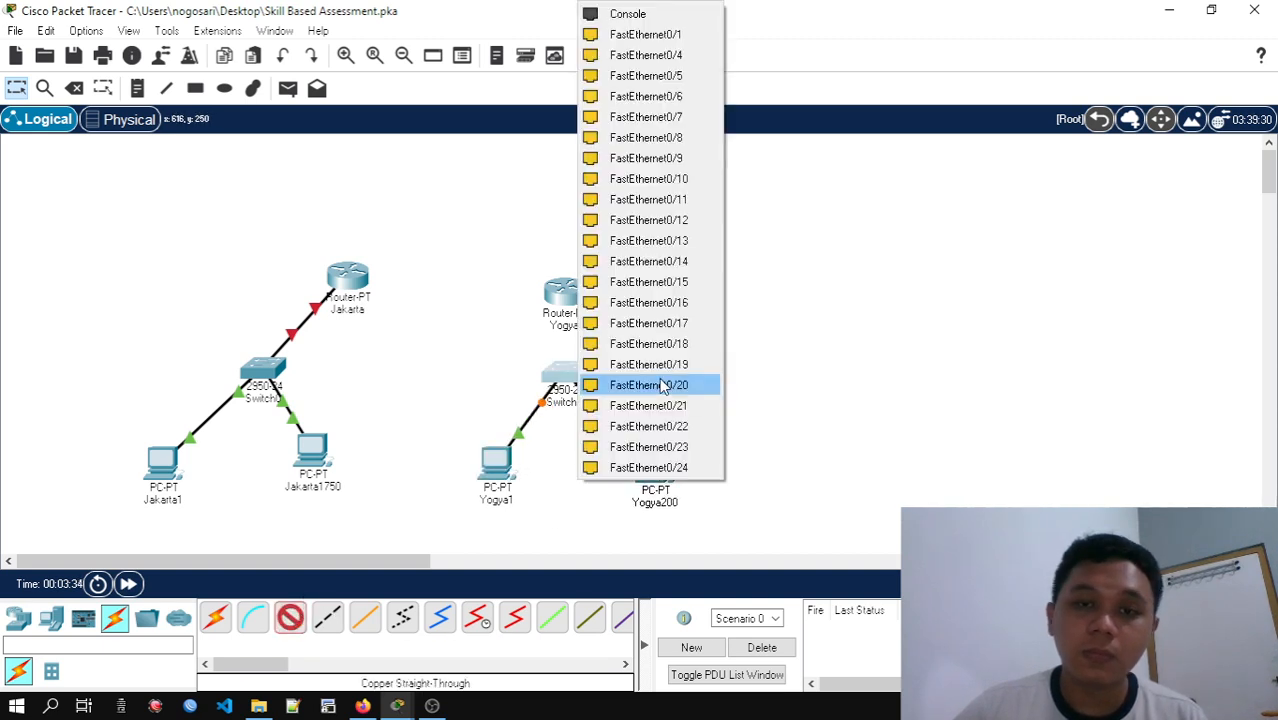
click(700, 55)
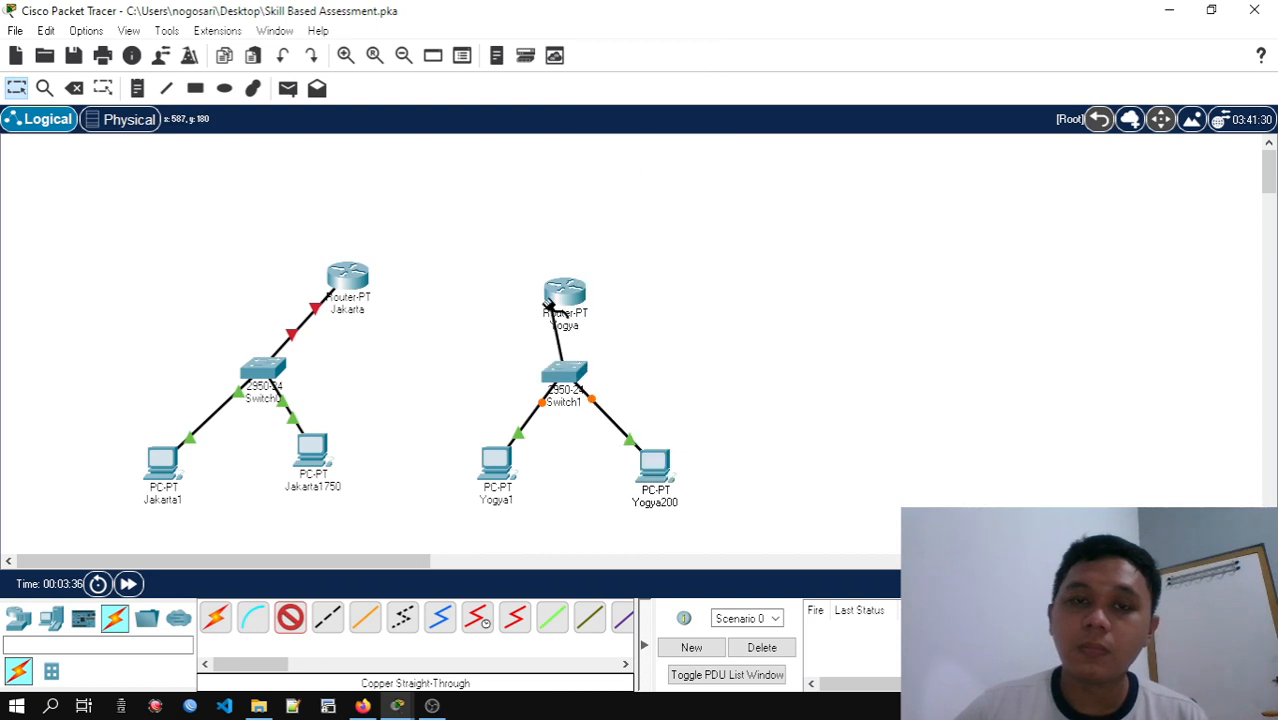
click(578, 298)
click(620, 350)
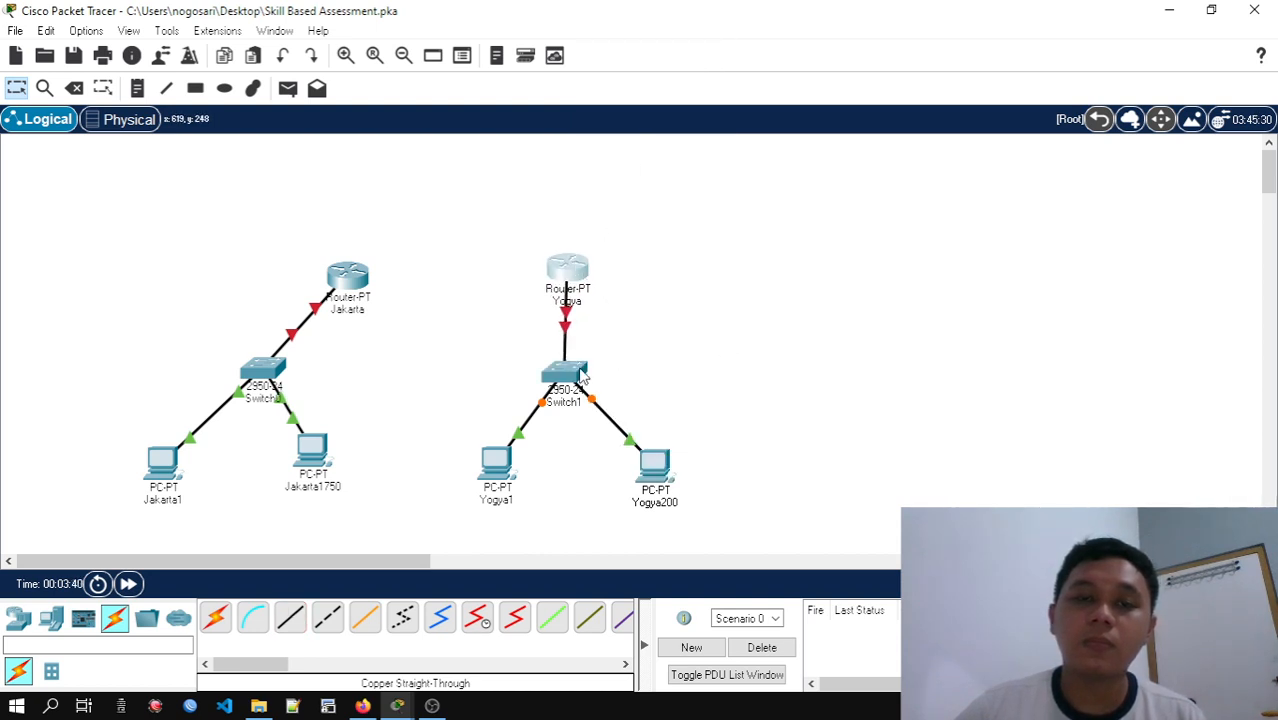
drag(578, 370, 592, 378)
drag(582, 282, 594, 297)
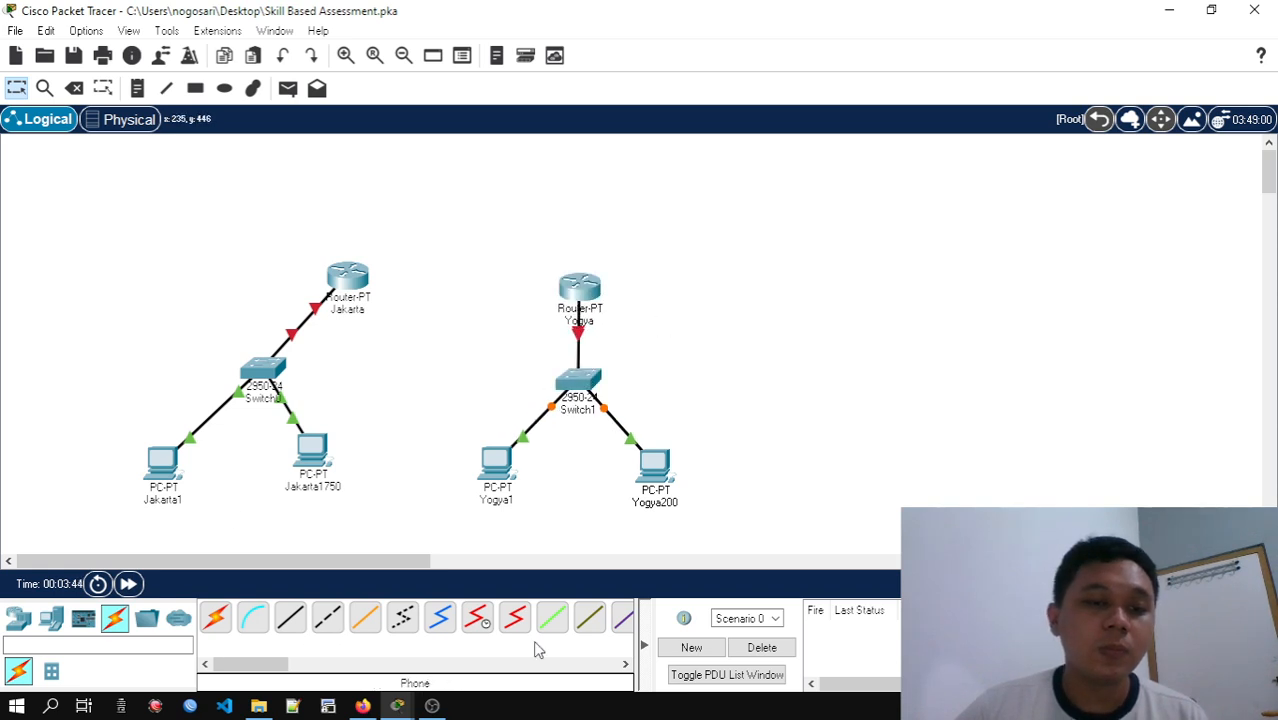
Check the router configuration table in the activity instructions, and link Jakarta's Serial1/0 to Yogya's Serial1/0 with a Serial DCE cable starting at Jakarta
click(477, 618)
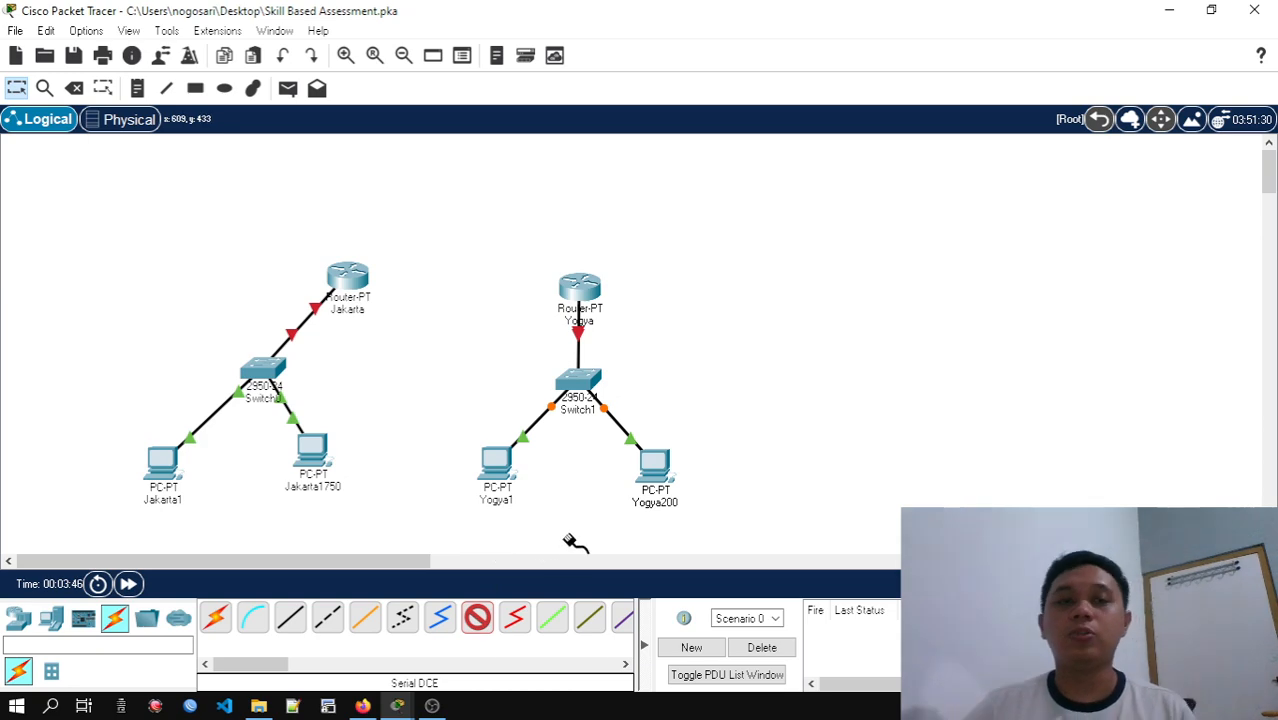
key(alt+Tab)
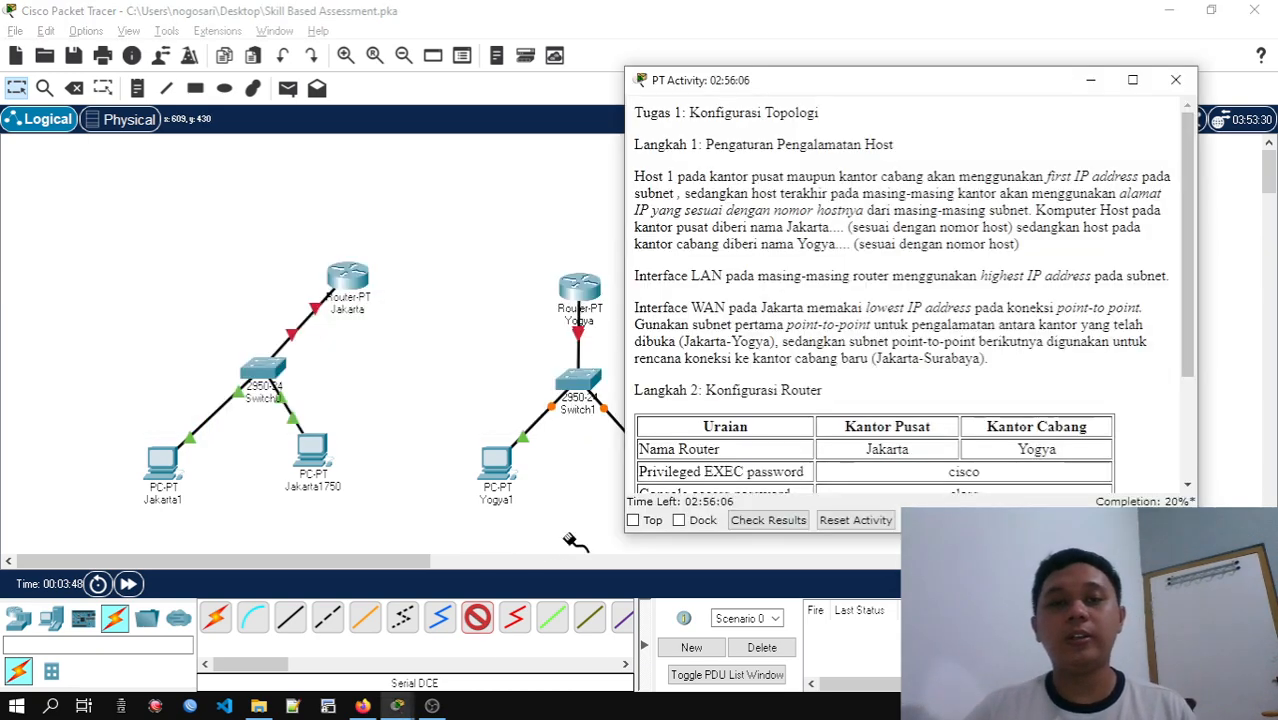
scroll(946, 247, down, 1)
scroll(869, 320, down, 2)
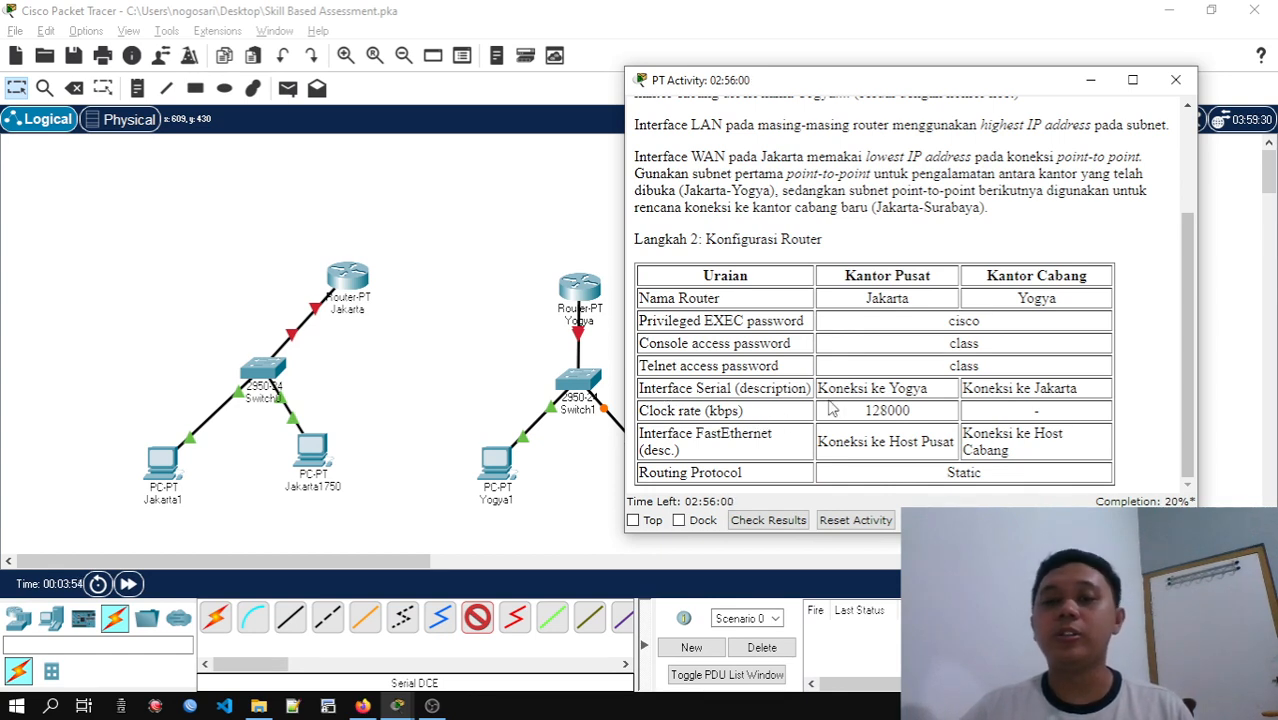
click(477, 248)
click(348, 280)
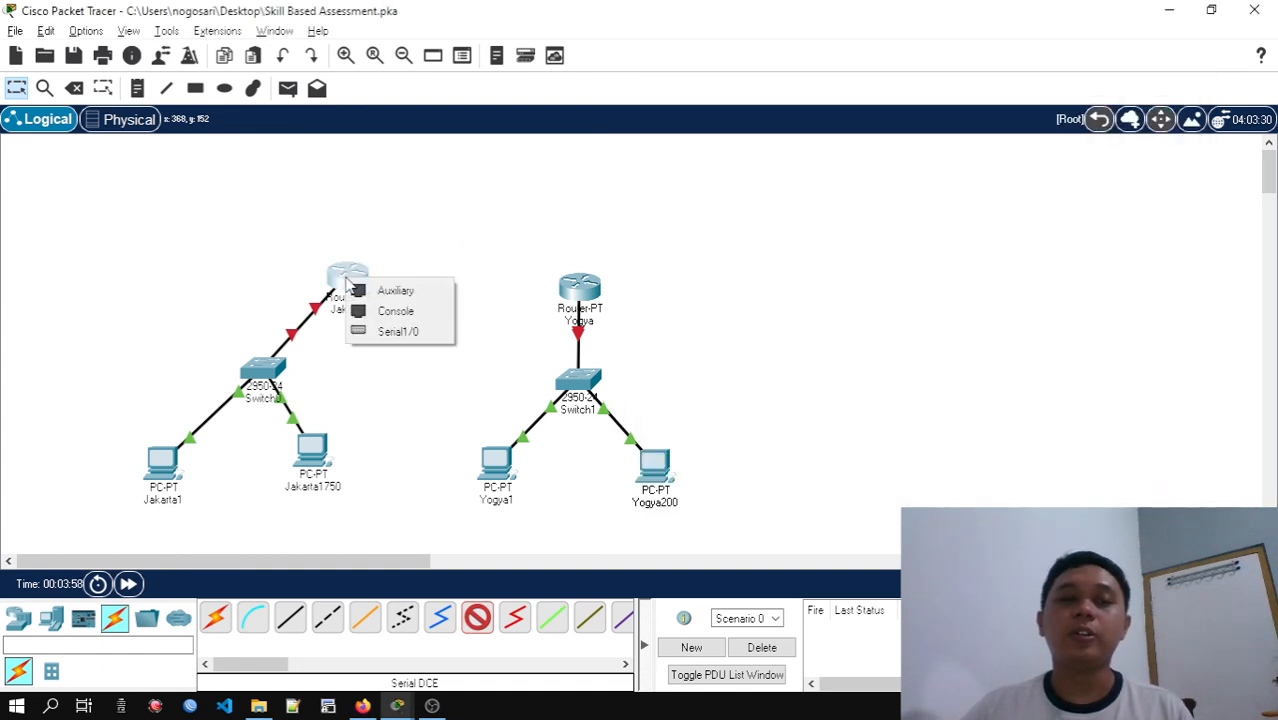
click(400, 331)
click(579, 283)
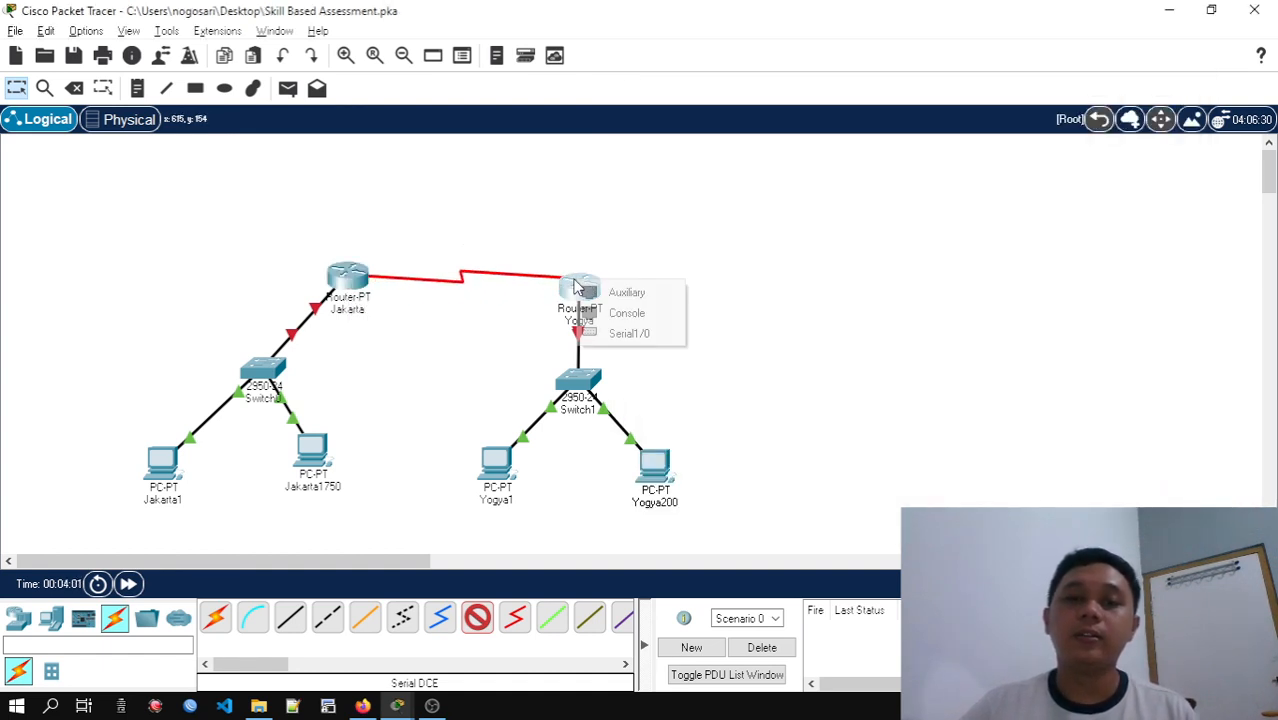
click(630, 334)
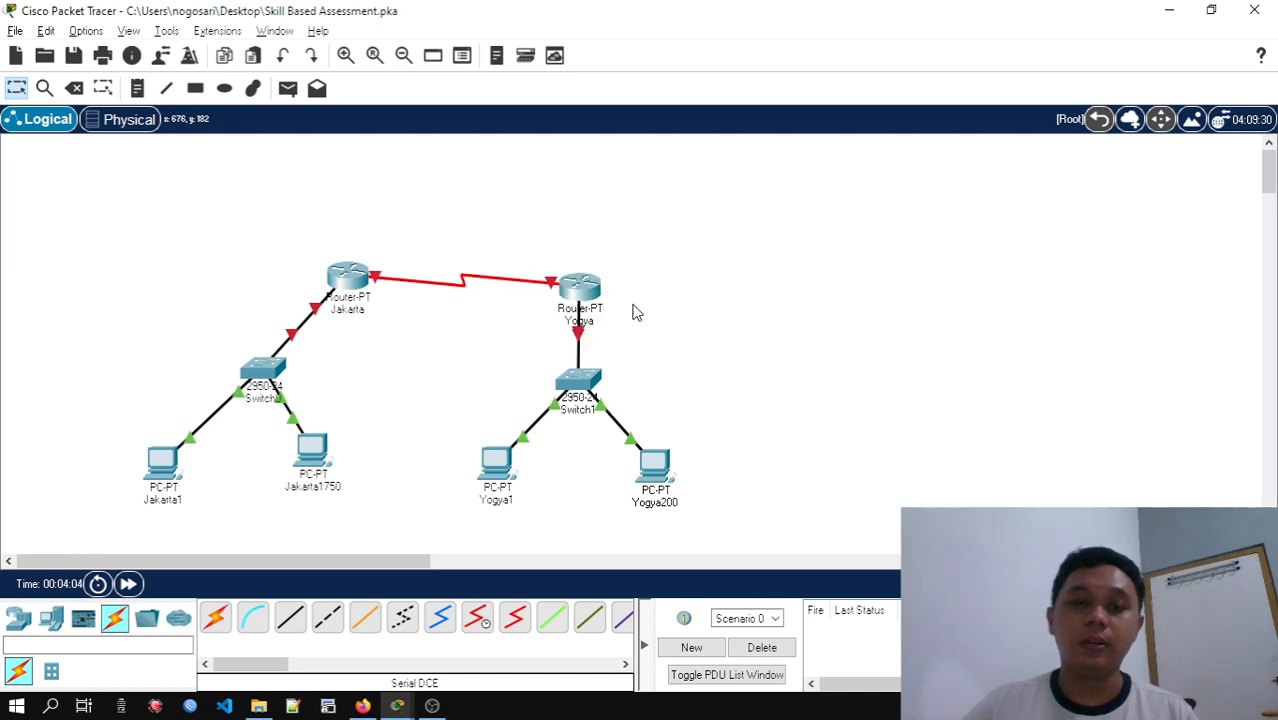
Reposition the Yogya router level with the Jakarta router, and align Switch1 beneath it
drag(581, 296, 583, 276)
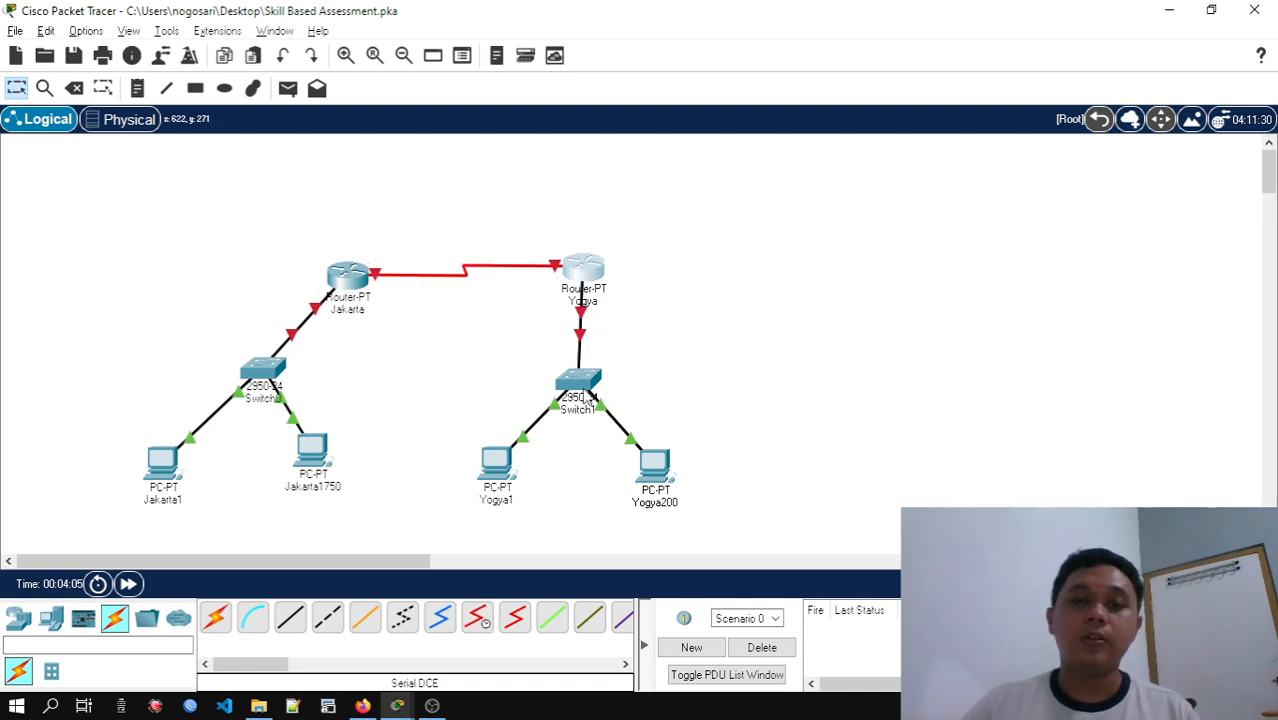
drag(584, 391, 592, 399)
drag(583, 278, 590, 287)
Review the activity's host, LAN and WAN addressing instructions, and return to the cabled topology
key(alt+Tab)
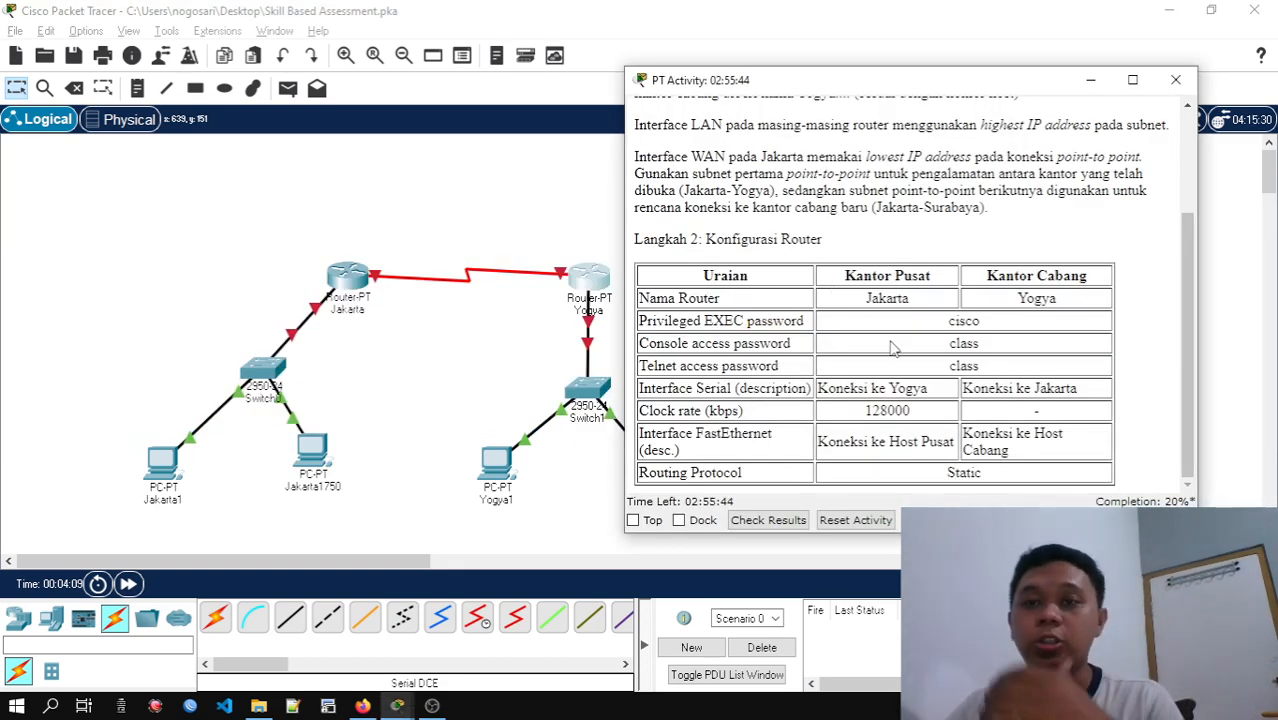
scroll(893, 347, up, 2)
scroll(915, 385, up, 2)
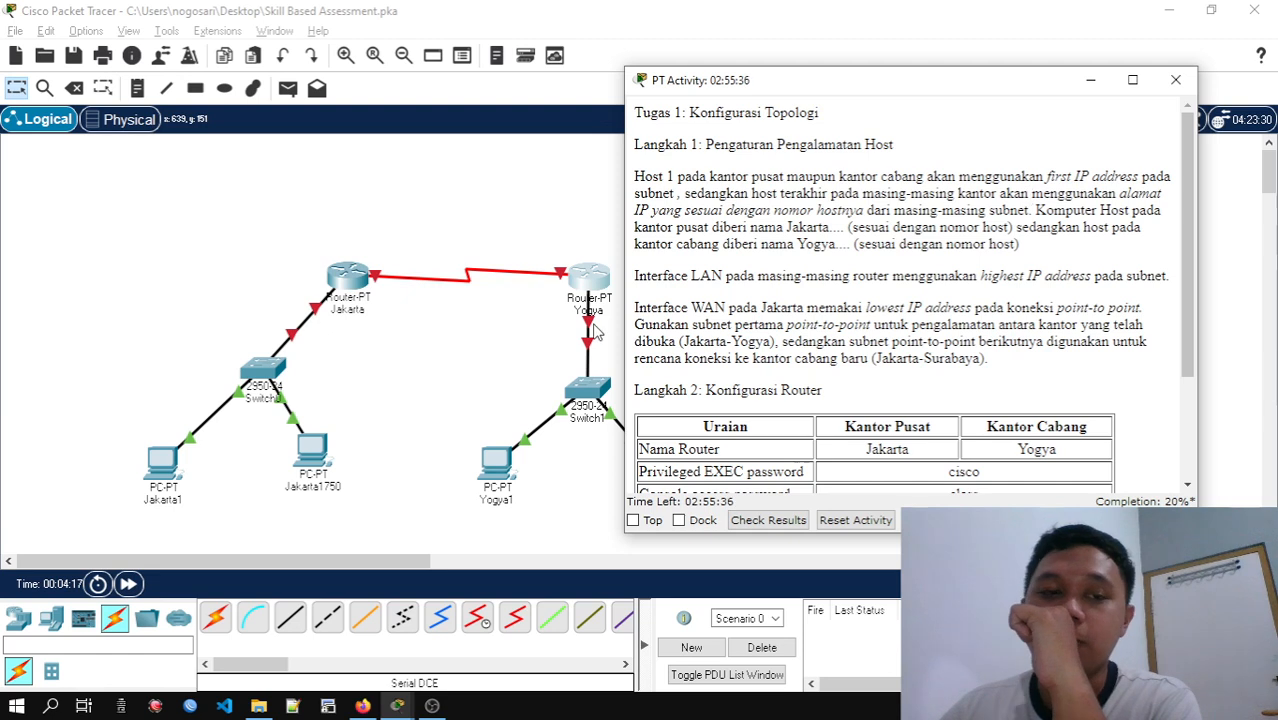
click(183, 508)
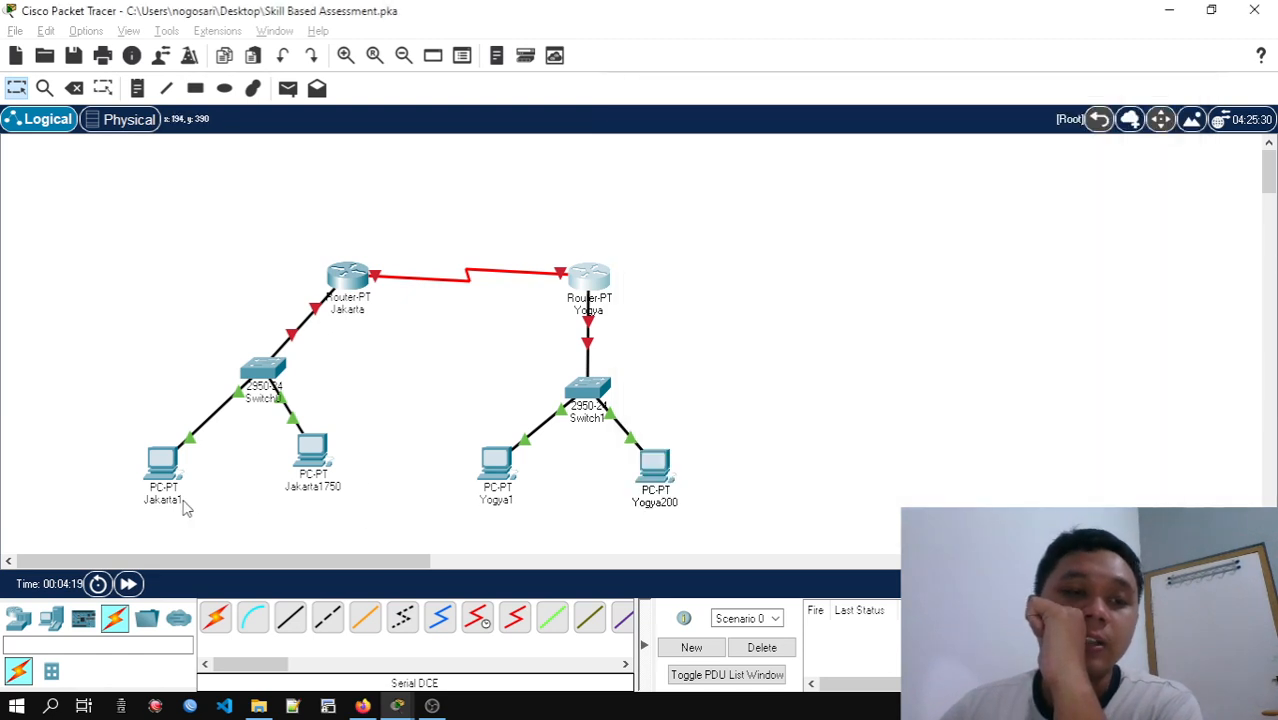
click(183, 508)
click(221, 504)
key(Return)
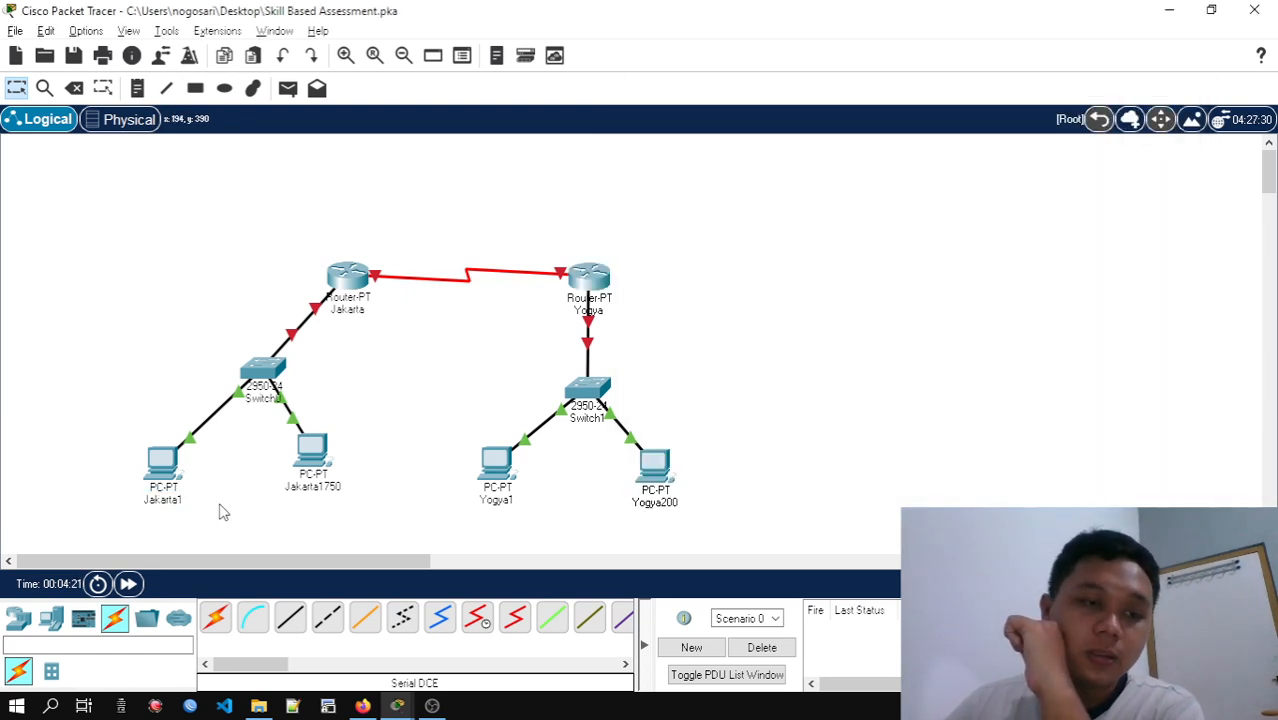
scroll(200, 420, down, 3)
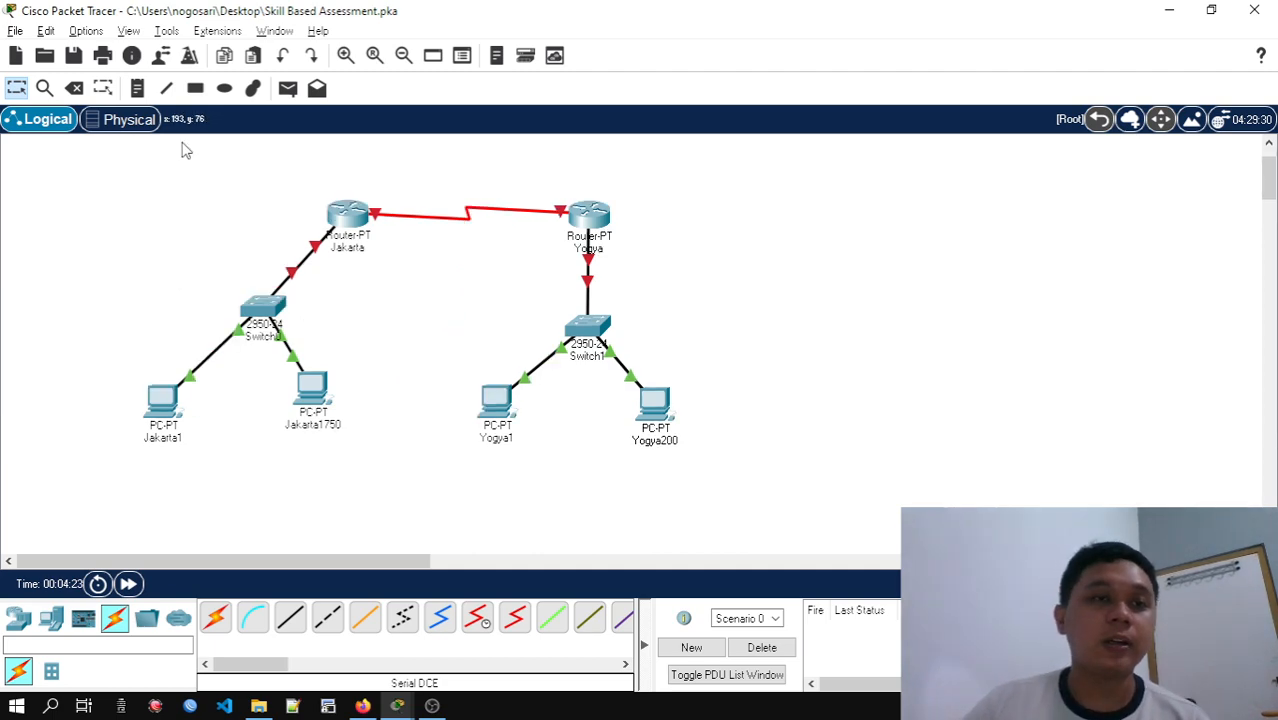
Look up Jakarta's host range in the subnetting spreadsheet, and place a note reading 172.31.0.1/21 beneath the Jakarta1 PC
click(140, 89)
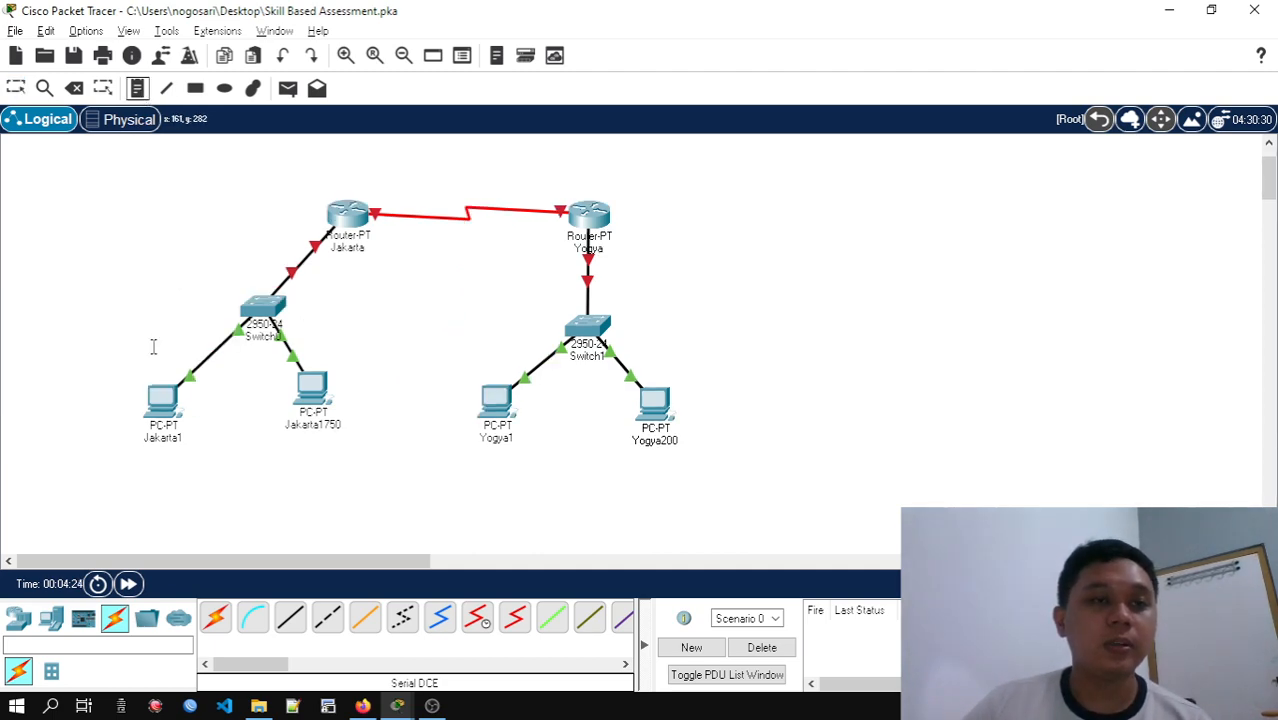
click(122, 456)
key(alt+Tab)
key(alt+Tab)
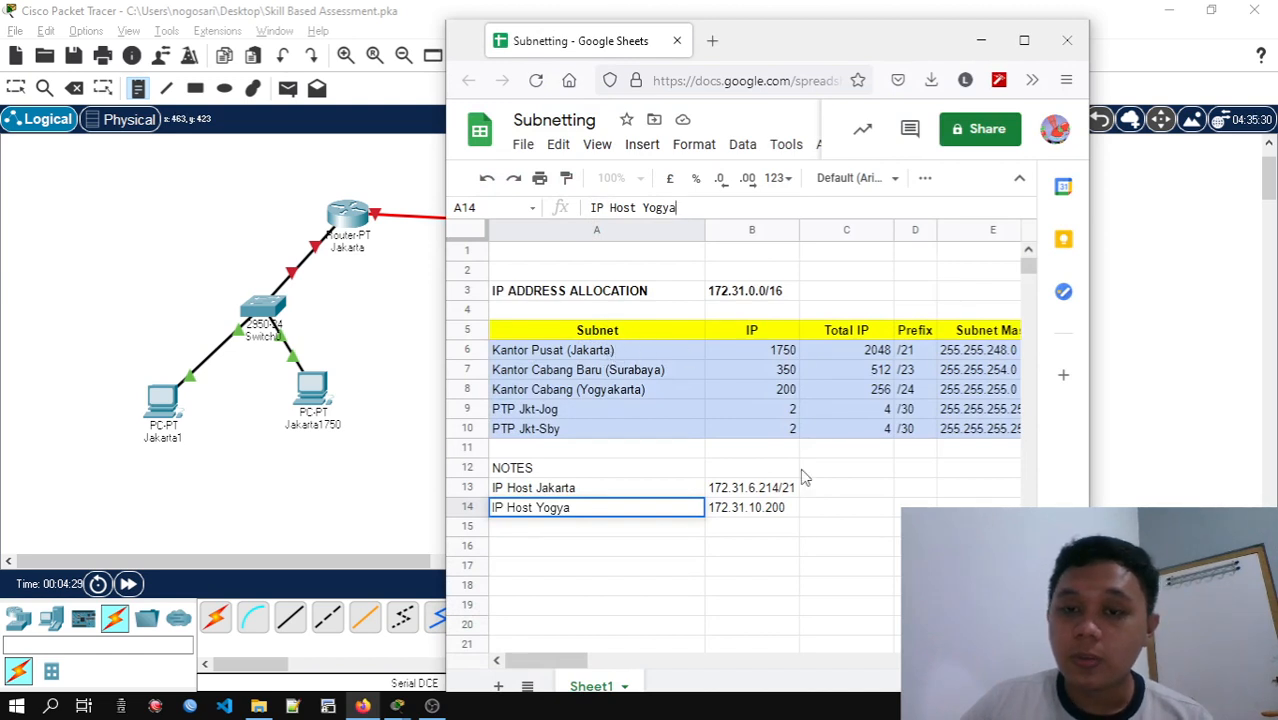
drag(590, 661, 633, 661)
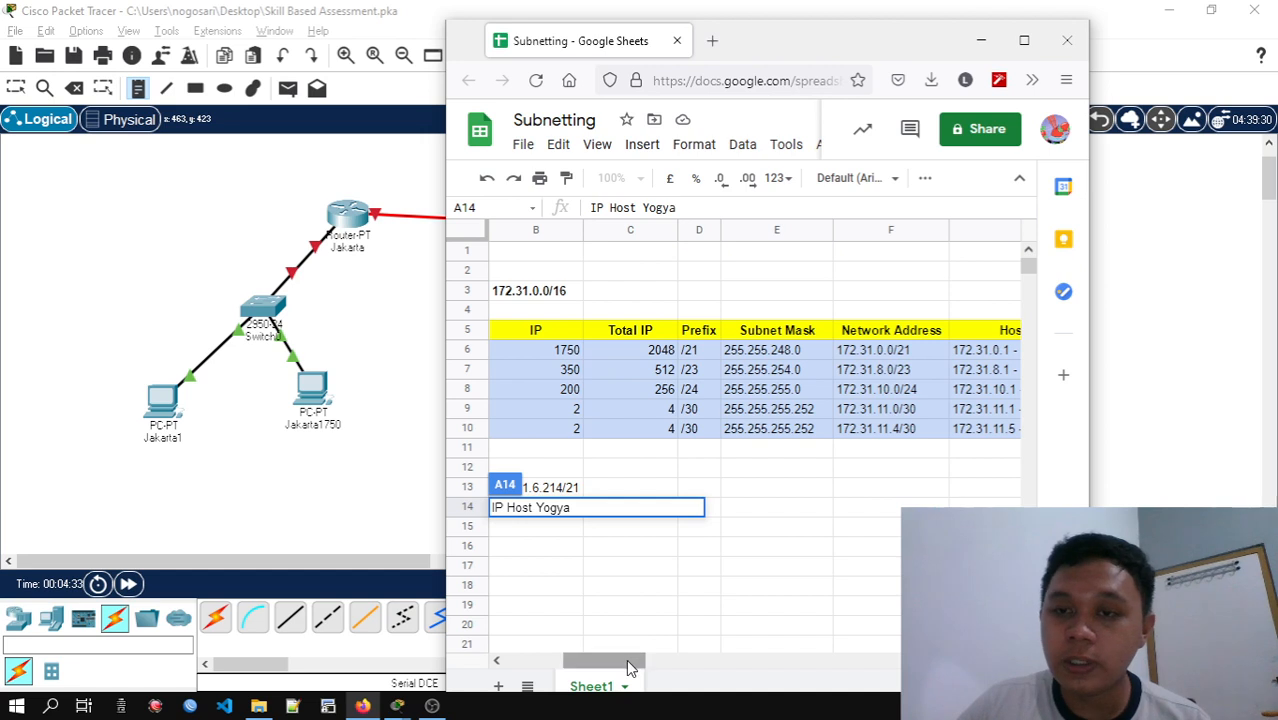
drag(638, 660, 655, 670)
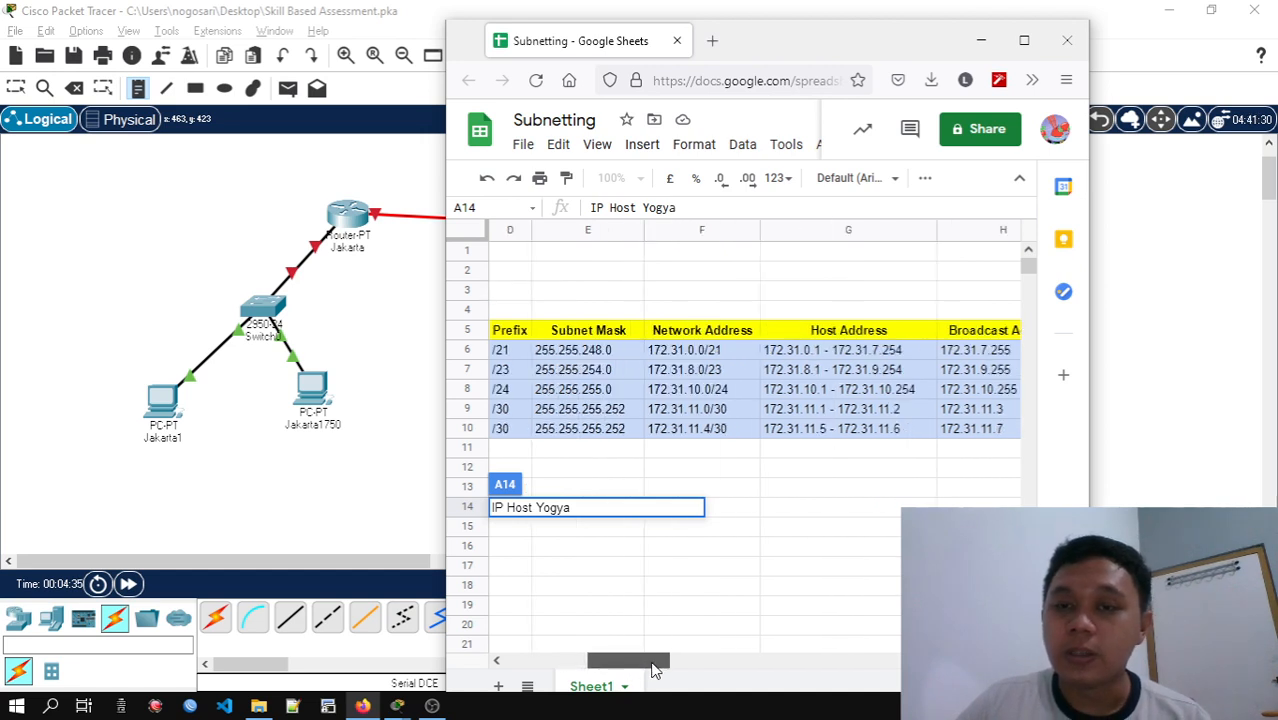
click(186, 471)
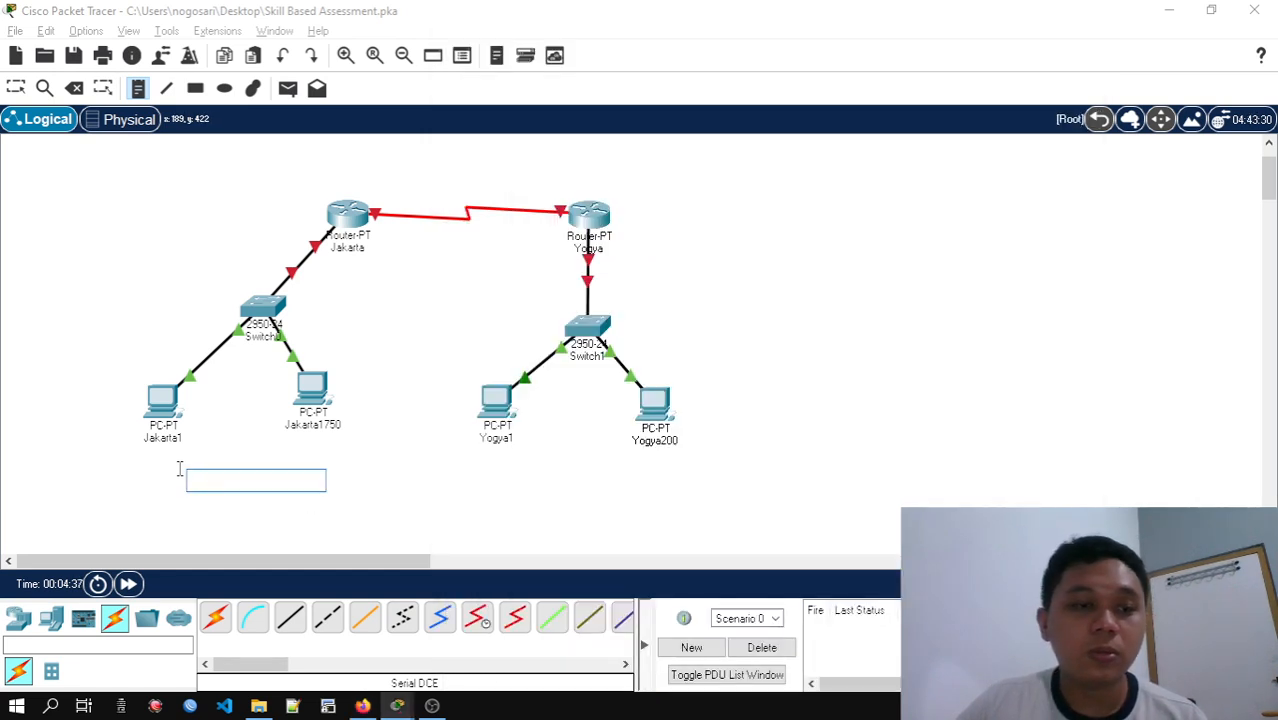
text(172.31.0.1/21)
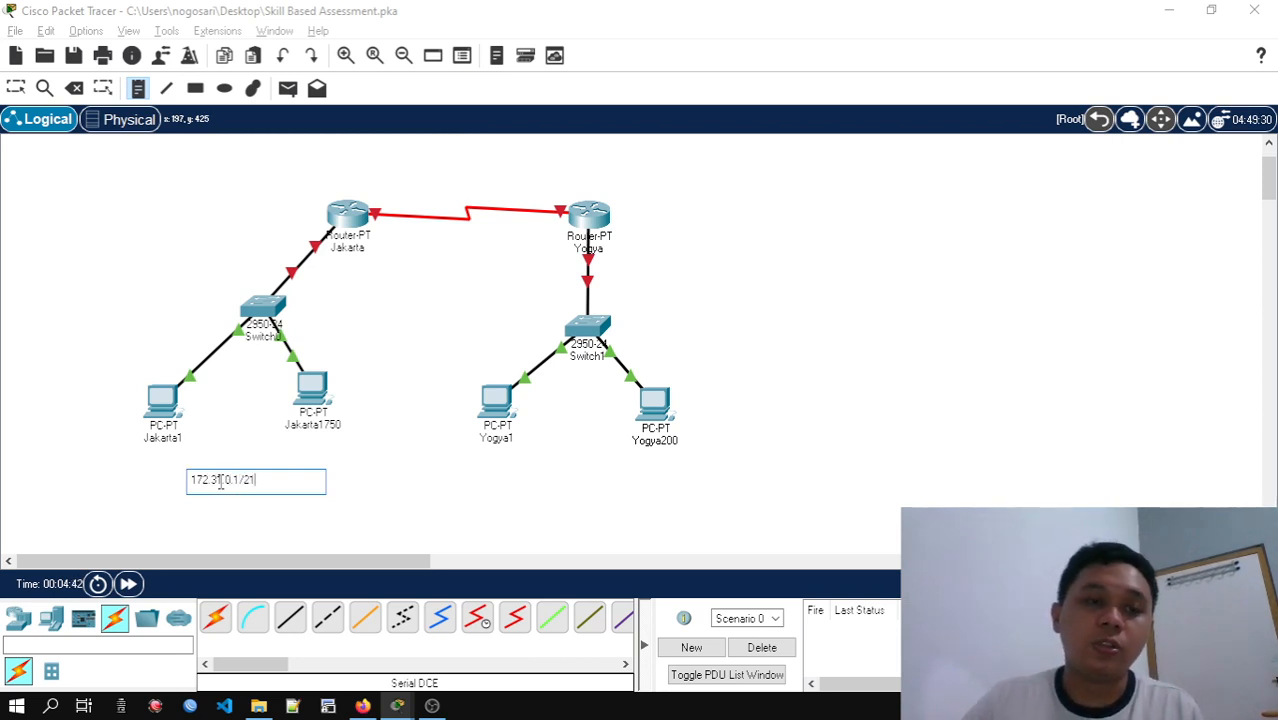
click(16, 88)
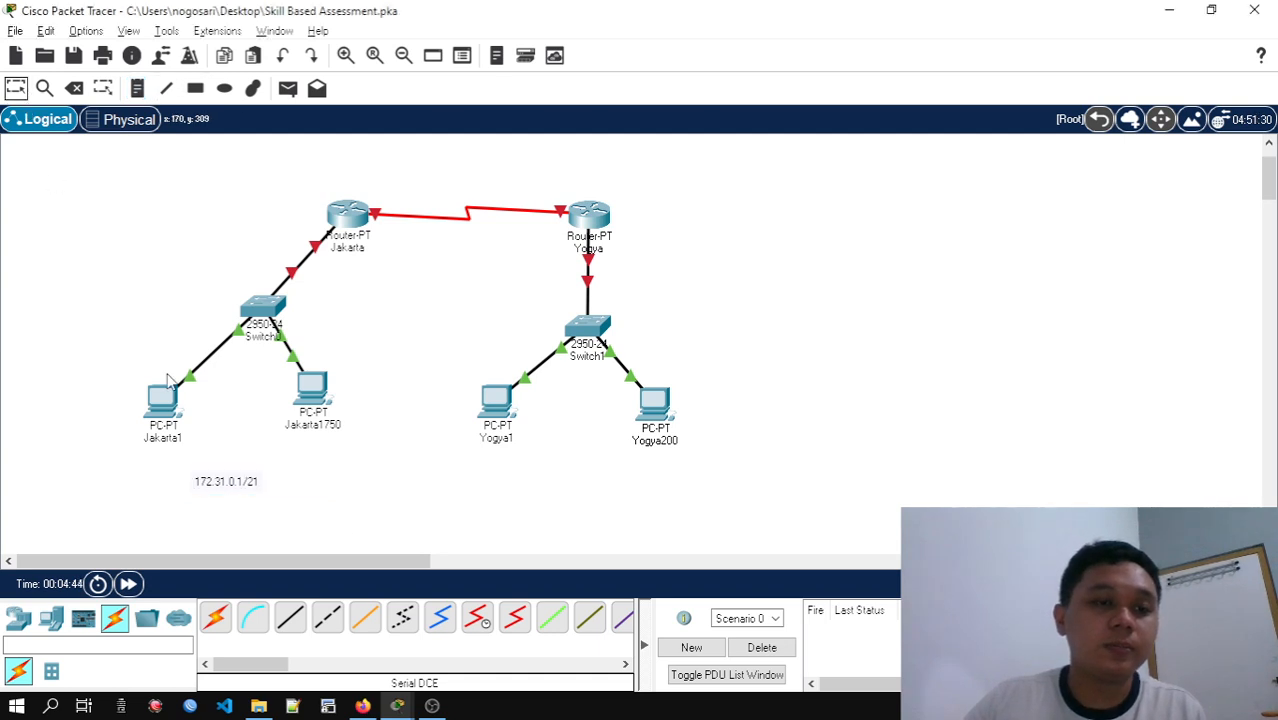
drag(217, 490, 155, 471)
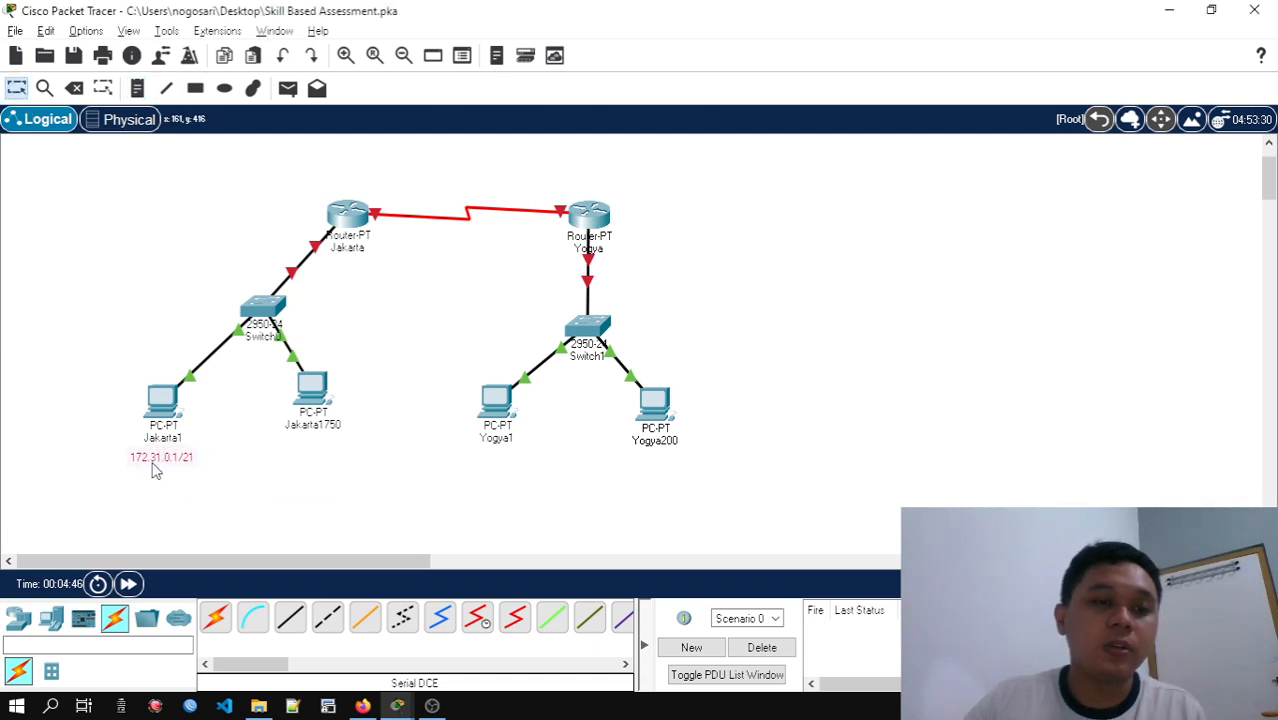
click(242, 474)
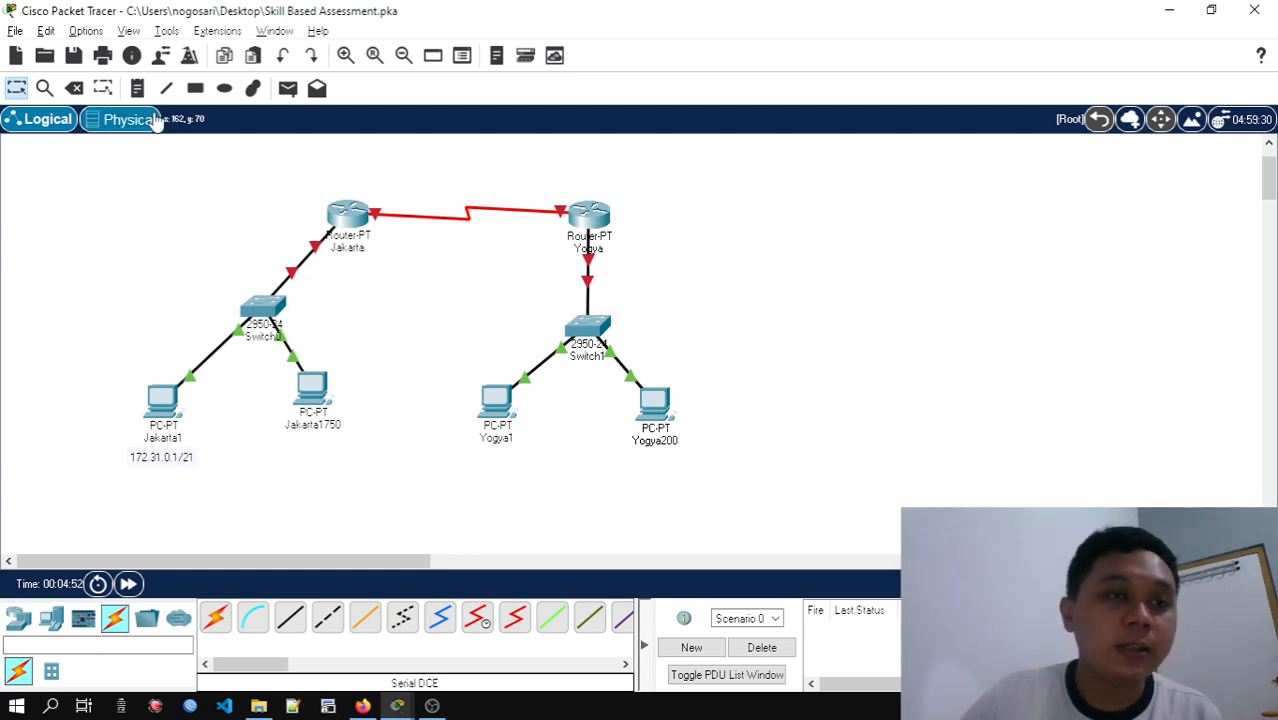
Copy the IP Host Jakarta address 172.31.6.214/21 from the subnetting spreadsheet into a note placed beneath the Jakarta1750 PC
click(138, 88)
click(290, 455)
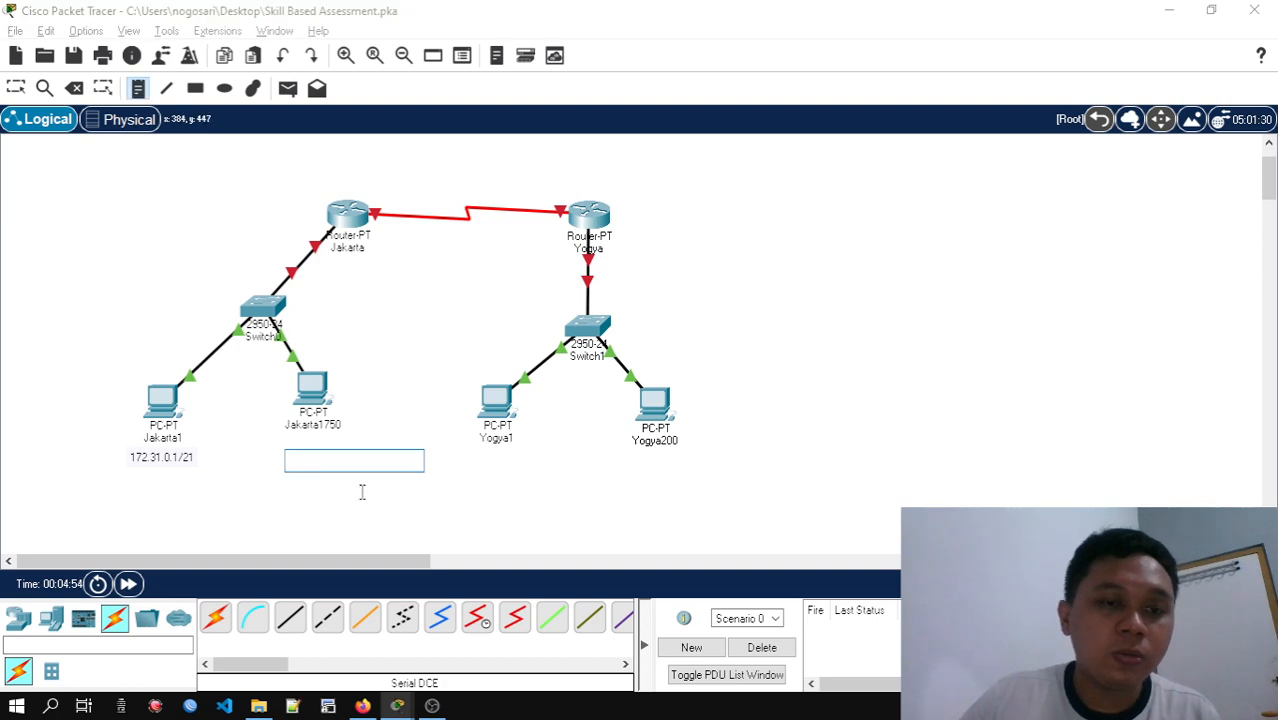
key(alt+Tab)
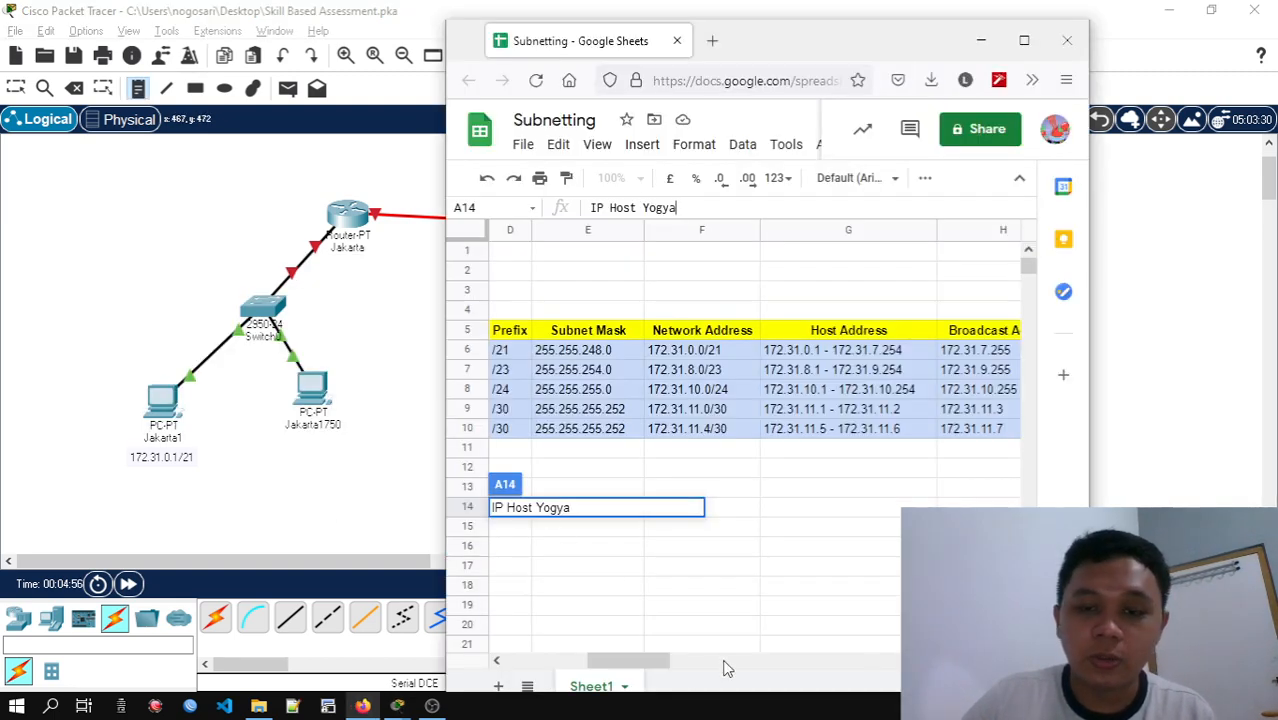
drag(628, 662, 545, 662)
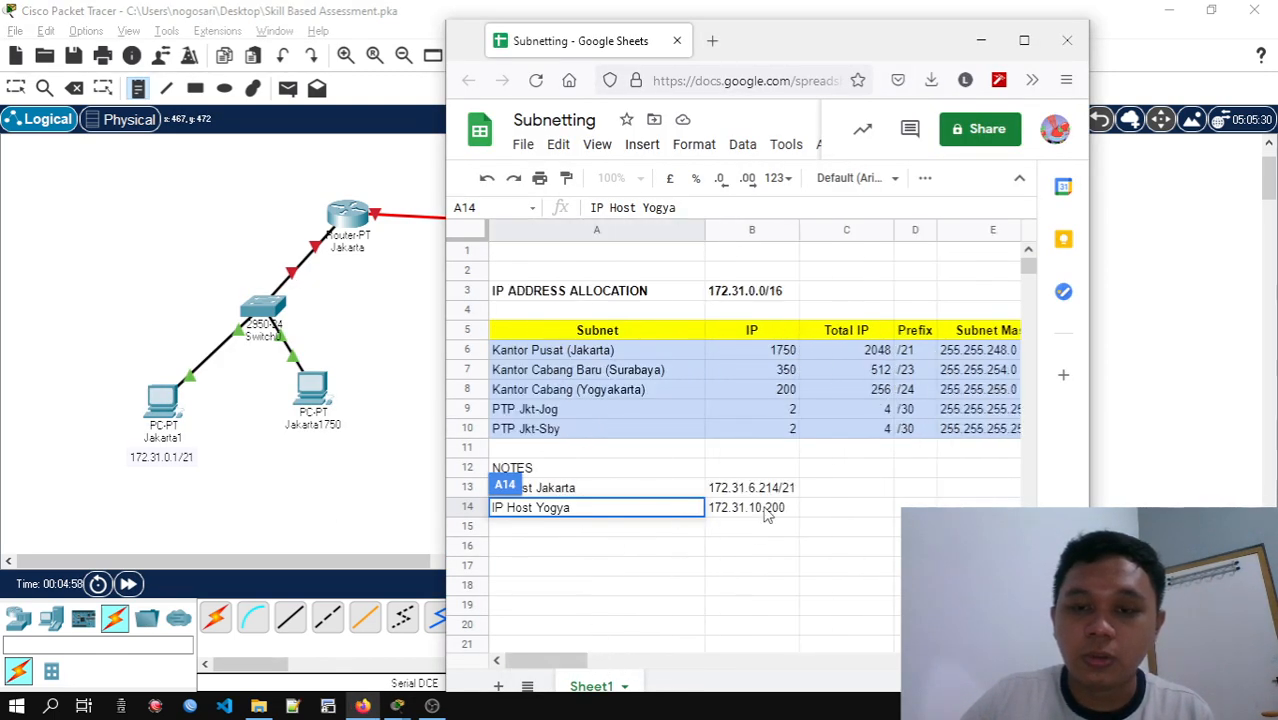
click(751, 490)
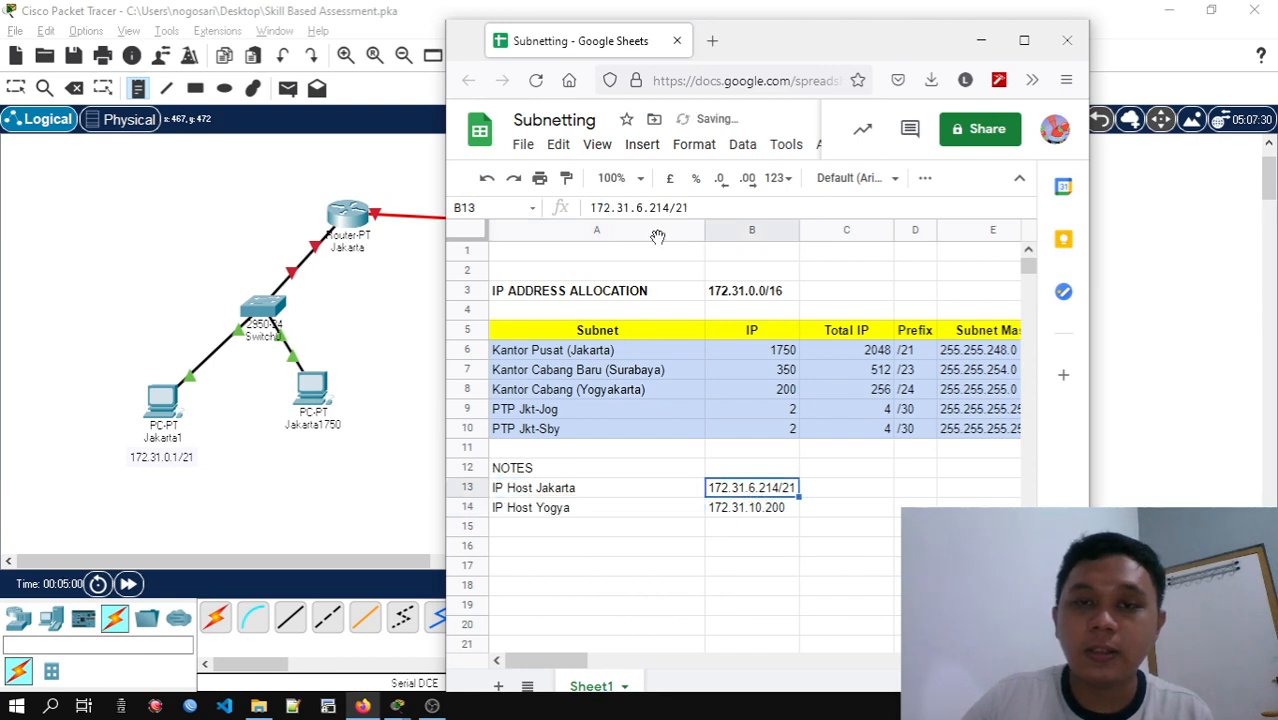
triple_click(606, 209)
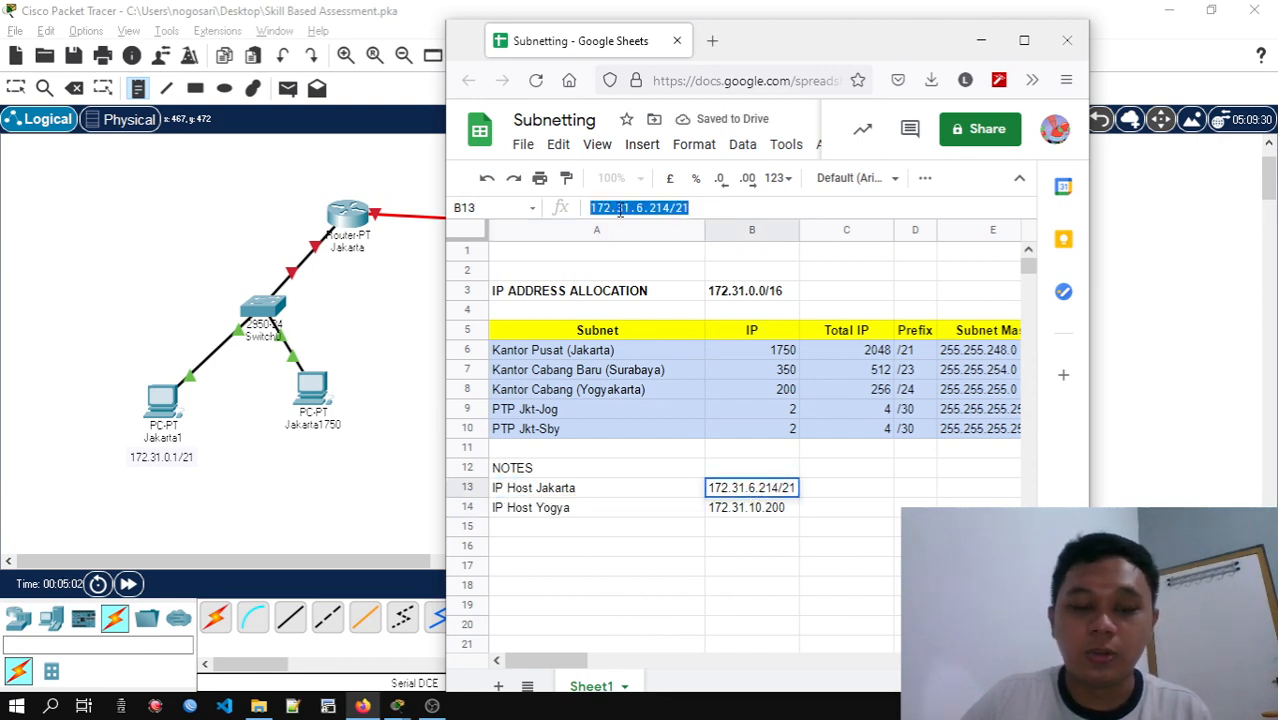
key(ctrl+c)
click(298, 455)
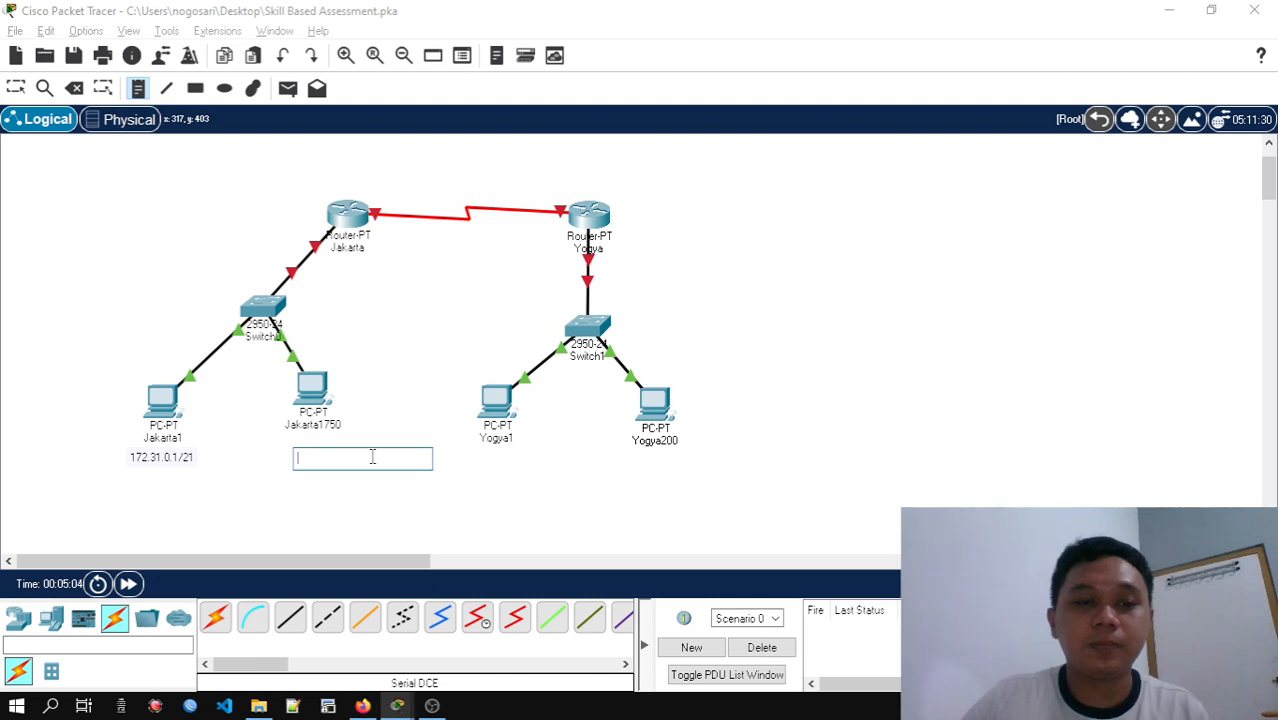
key(ctrl+v)
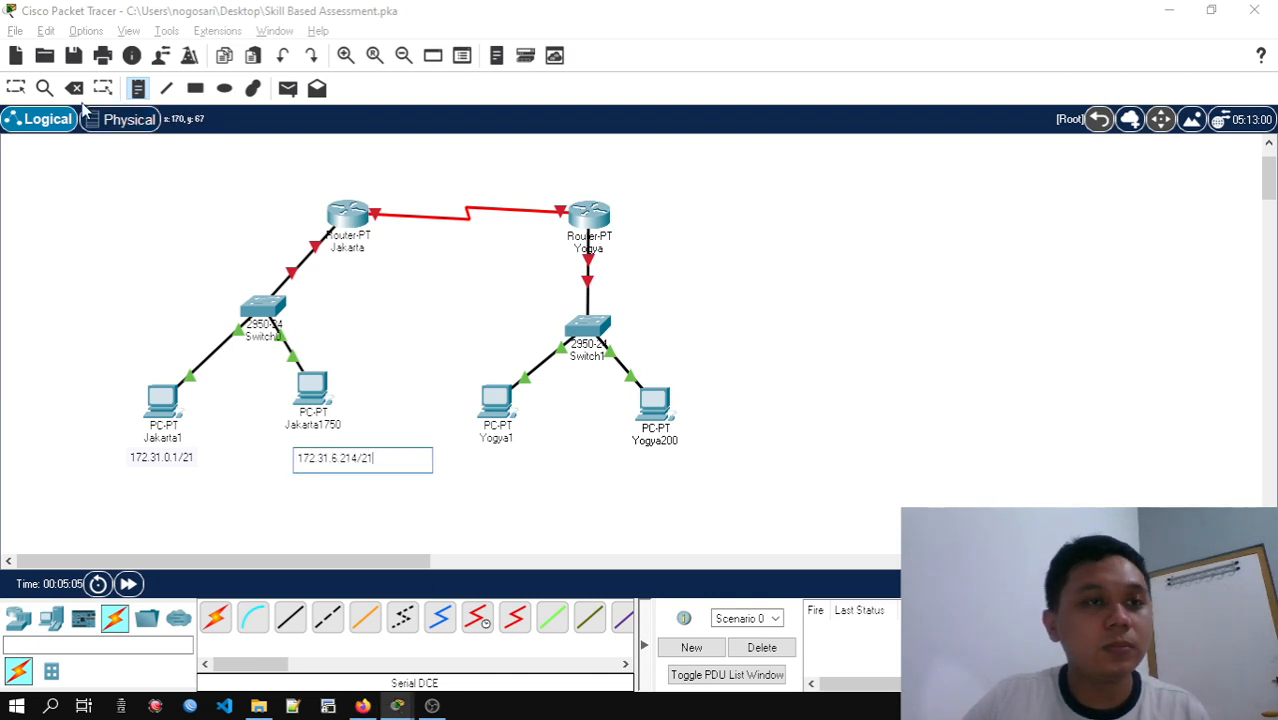
click(16, 88)
drag(357, 460, 328, 461)
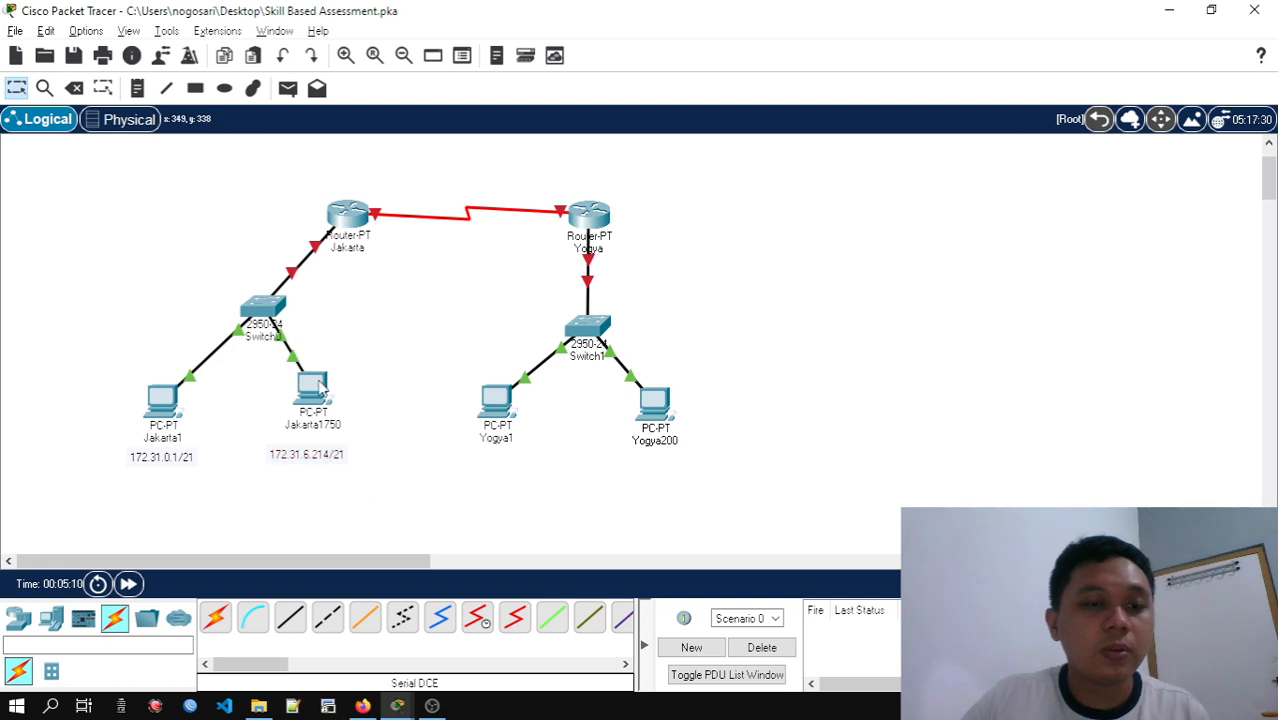
Align Jakarta1750 level with Jakarta1, and space the Yogya1 and Yogya200 PCs further apart beneath Switch1
drag(322, 388, 316, 415)
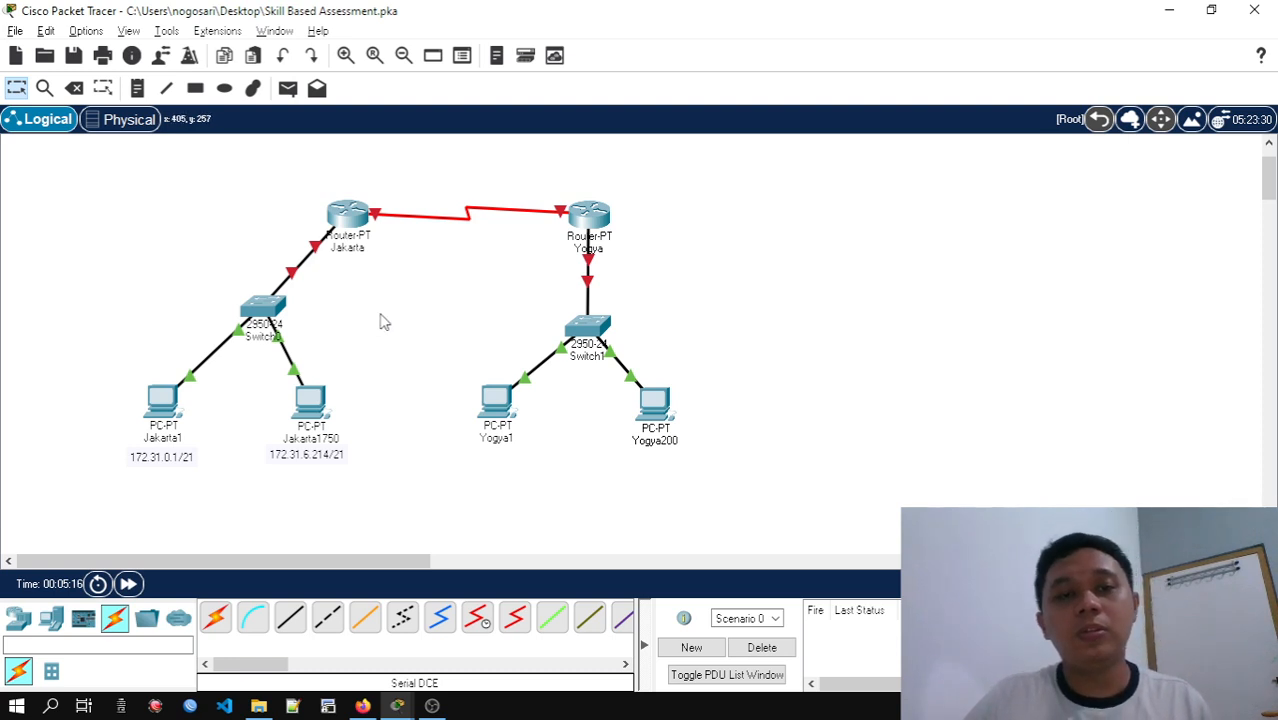
drag(657, 410, 675, 418)
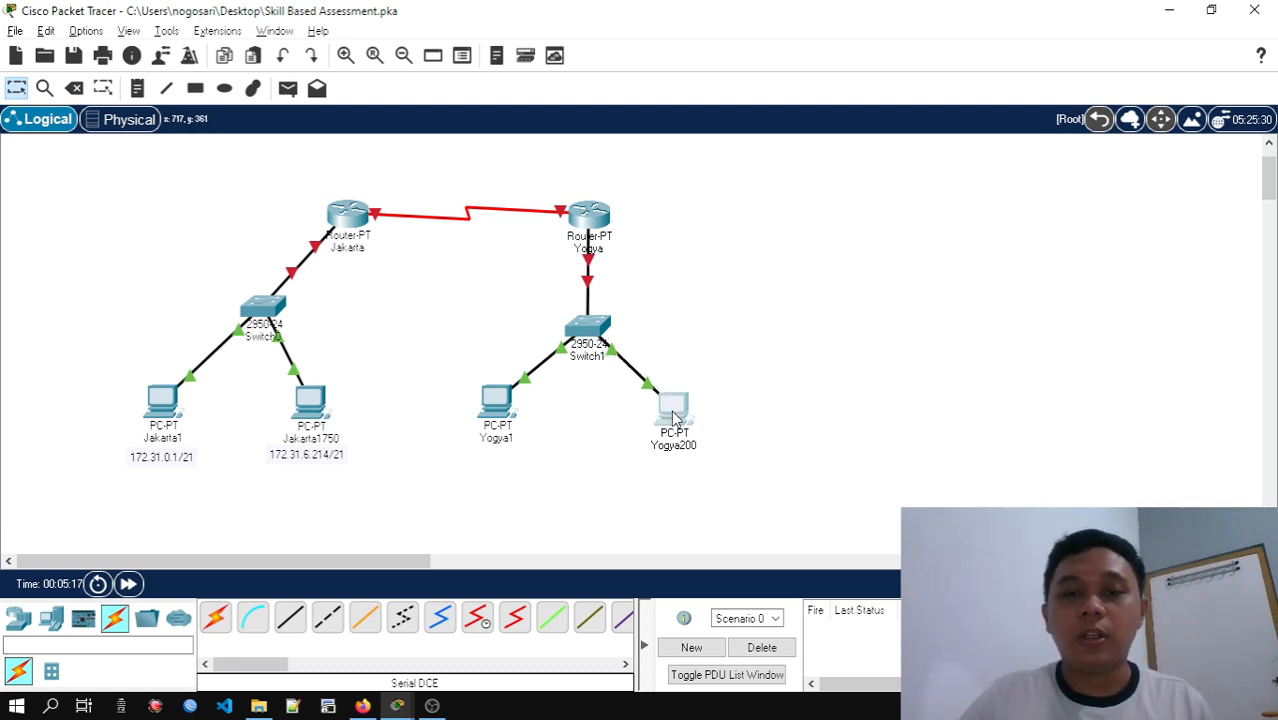
drag(515, 410, 520, 430)
drag(587, 342, 600, 345)
Look up Yogyakarta's host range in the subnetting spreadsheet, and place a note reading 172.16.10.1/24 beneath the Yogya1 PC
key(alt+Tab)
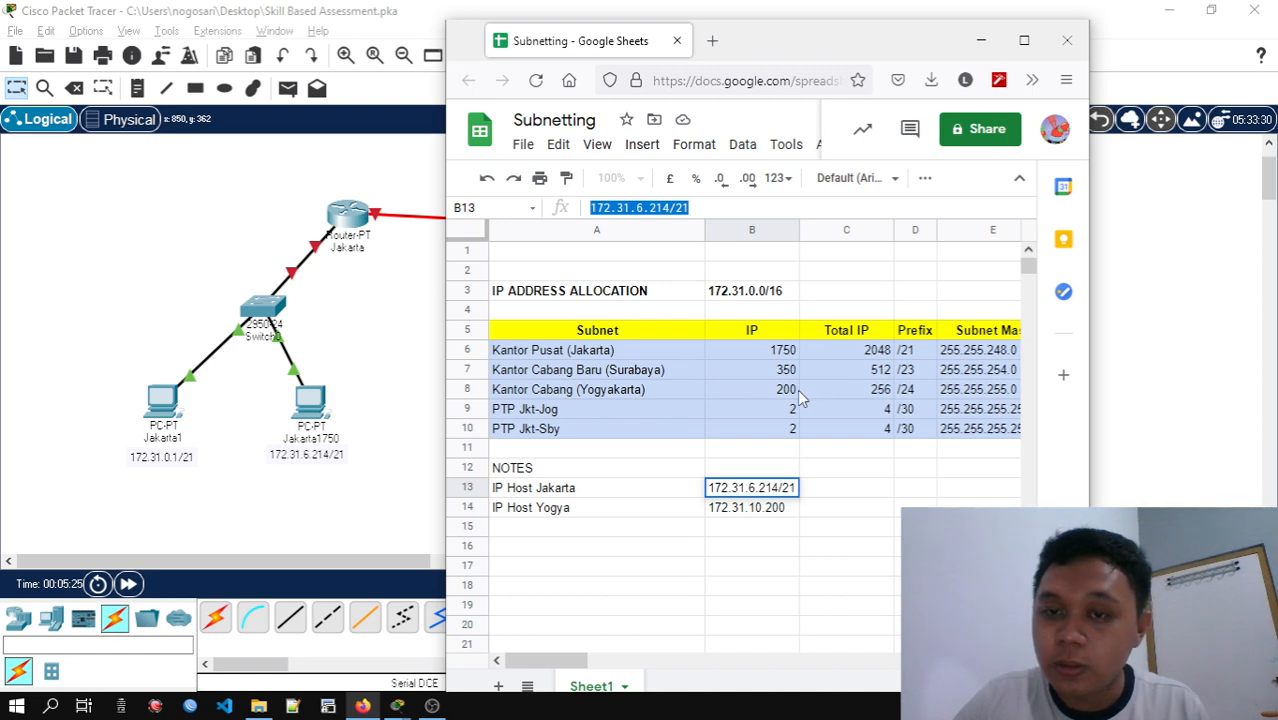
drag(585, 664, 637, 668)
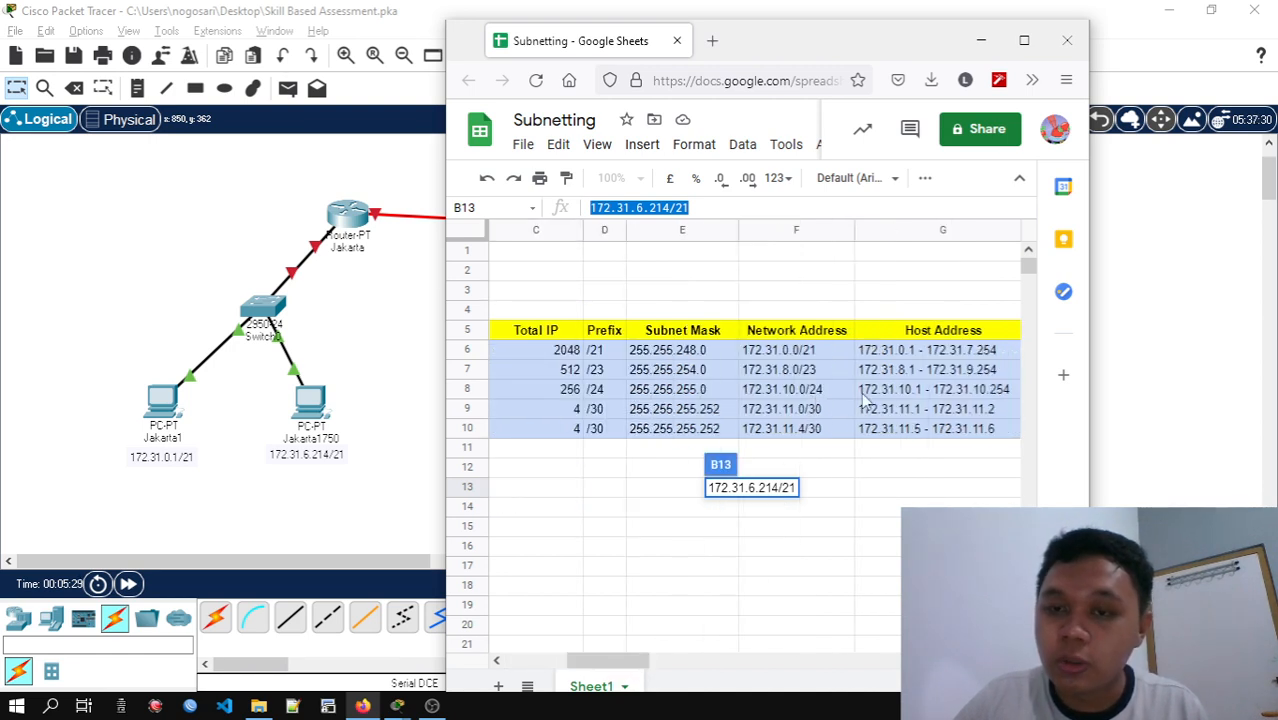
click(981, 40)
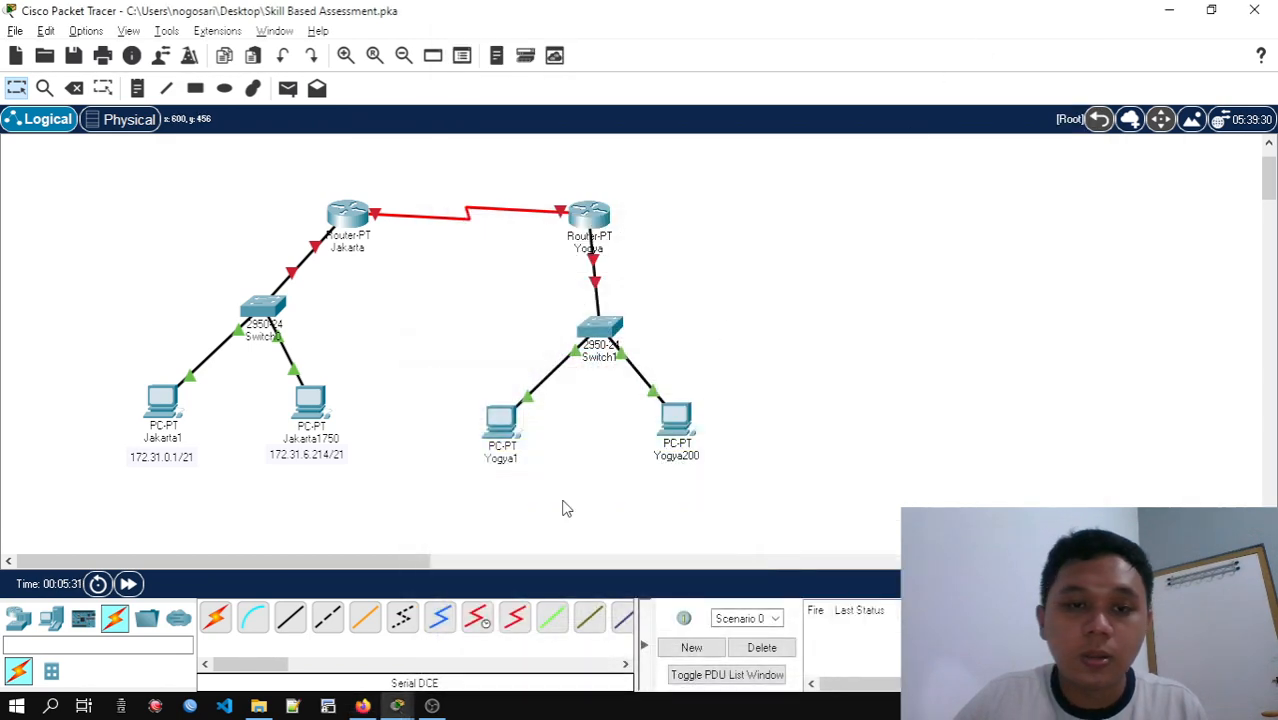
click(137, 88)
click(493, 491)
text(1)
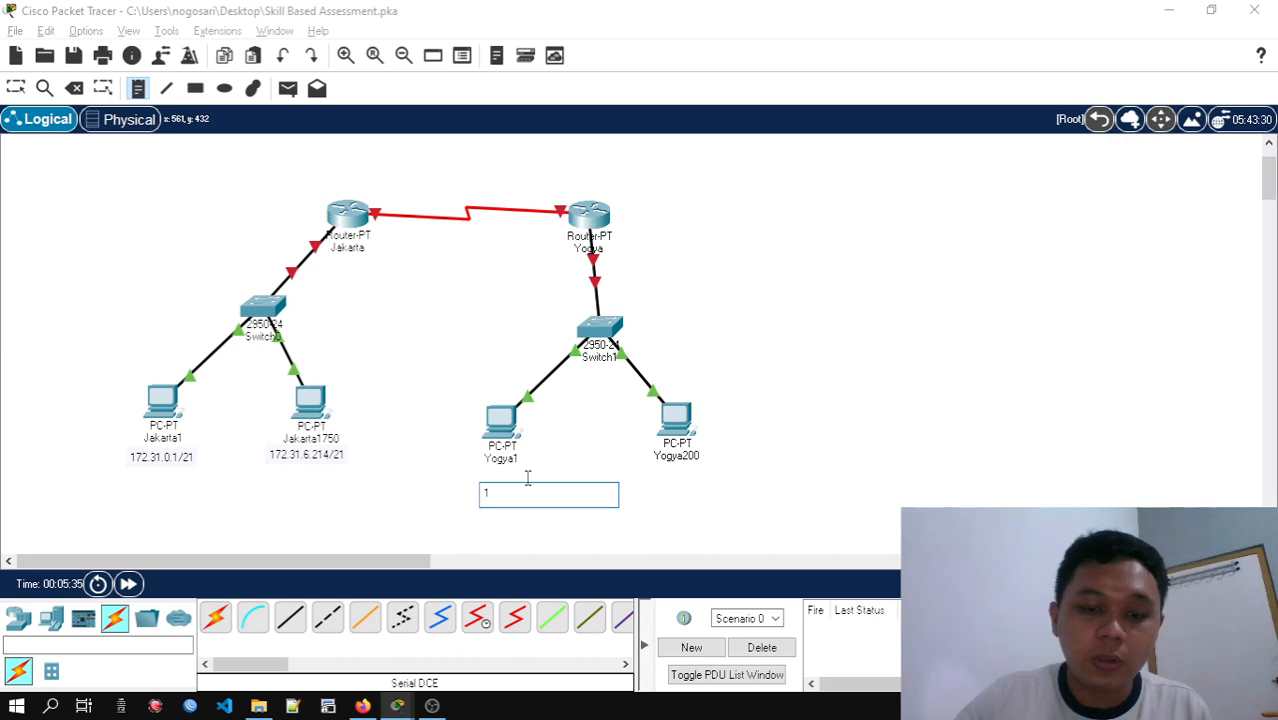
text(72.16.10.1/24)
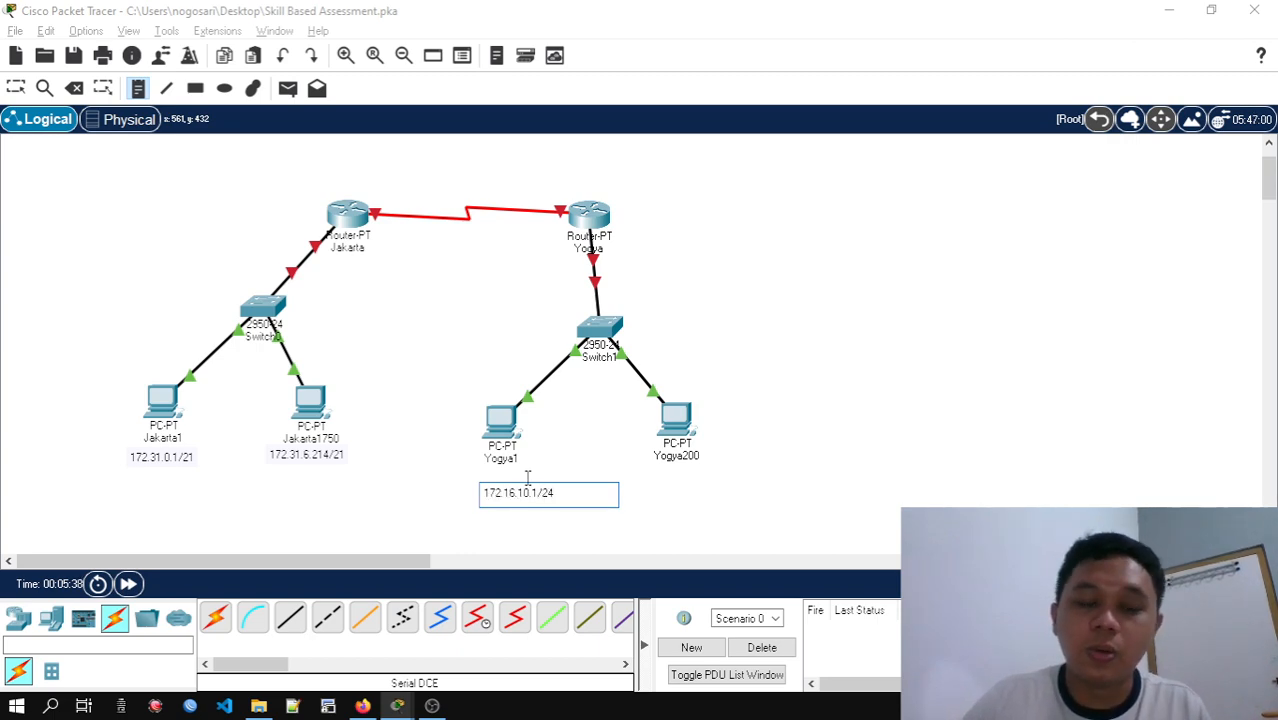
Correct the Yogya1 note to 172.31.10.1/24 in line with the subnetting spreadsheet, and centre it beneath the PC
key(alt+Tab)
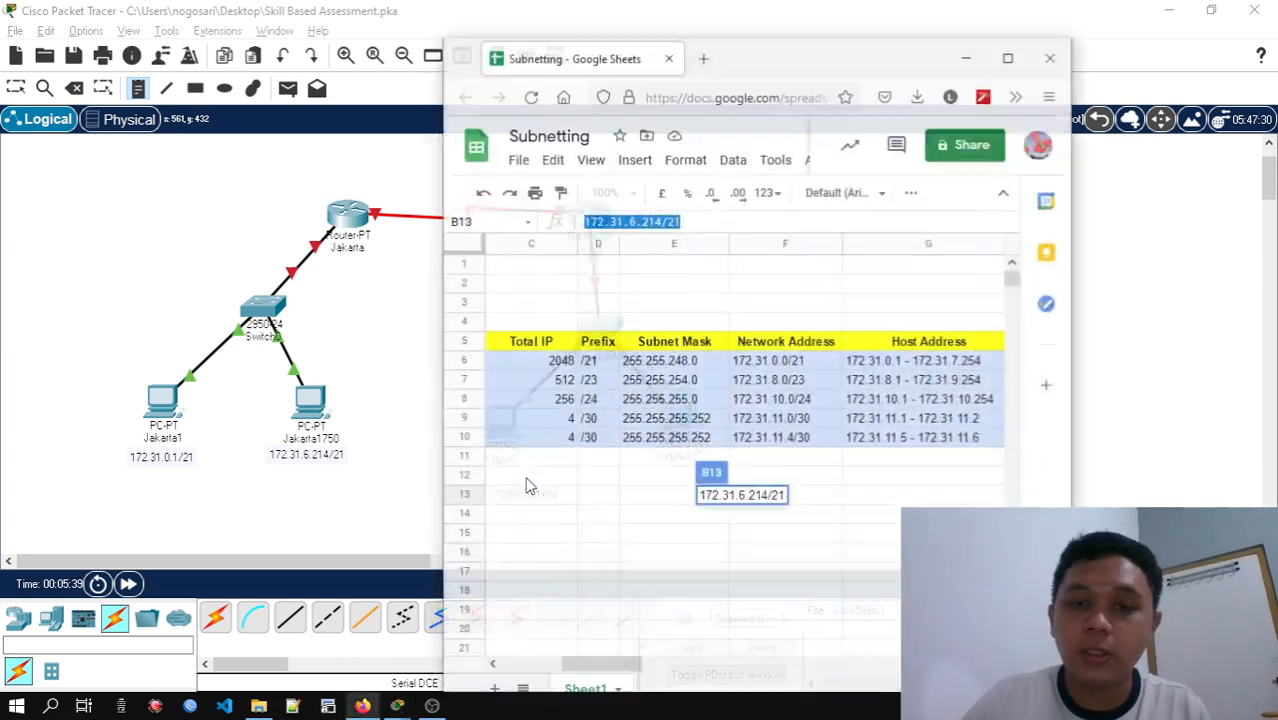
drag(605, 663, 530, 668)
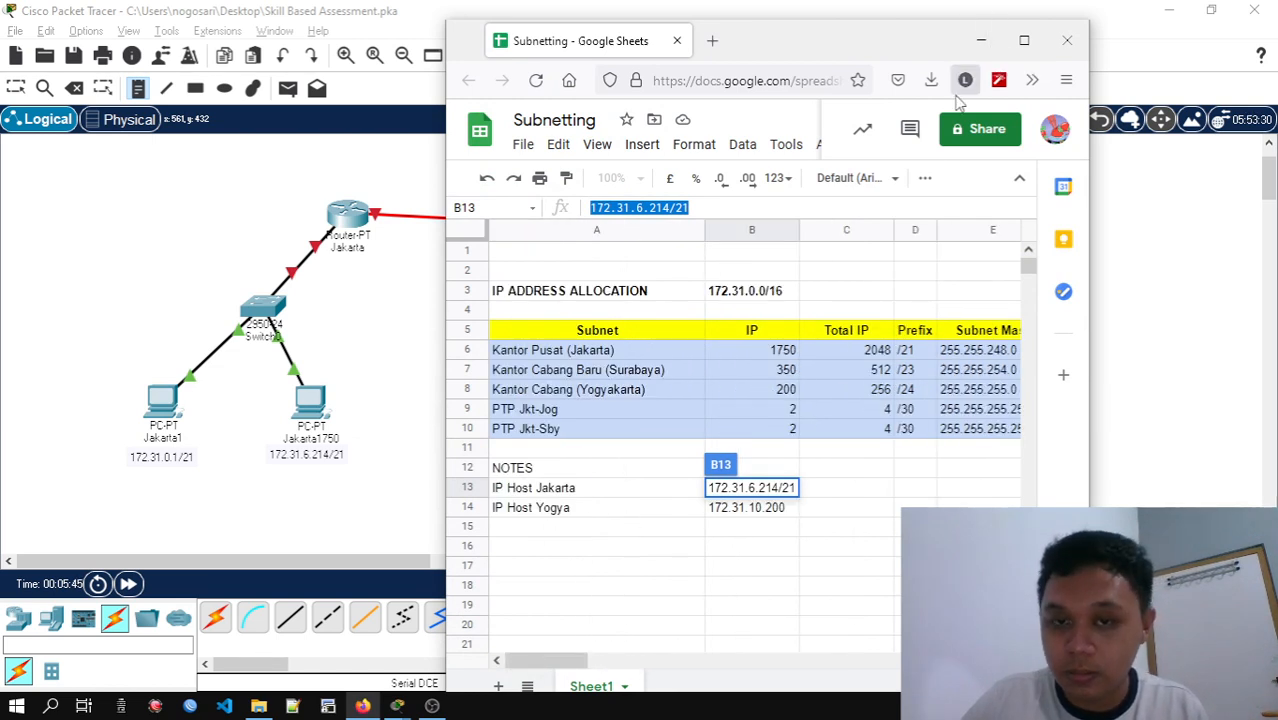
click(430, 480)
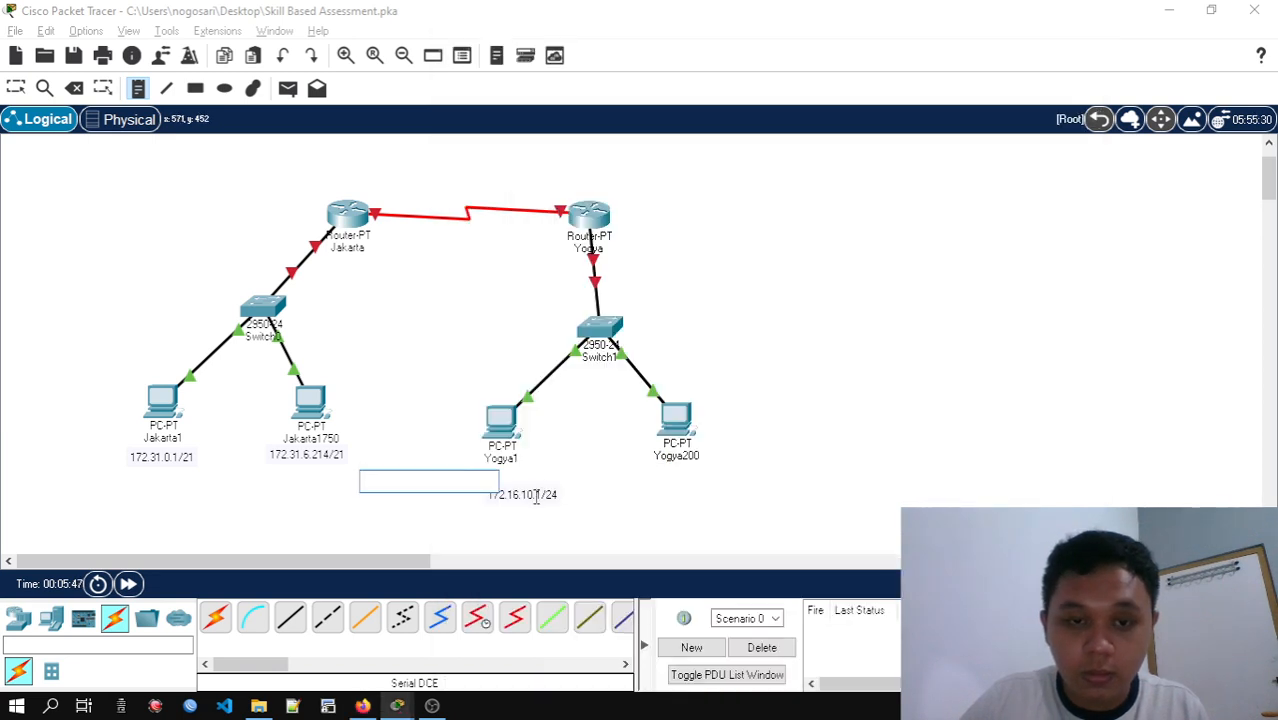
click(515, 493)
click(16, 88)
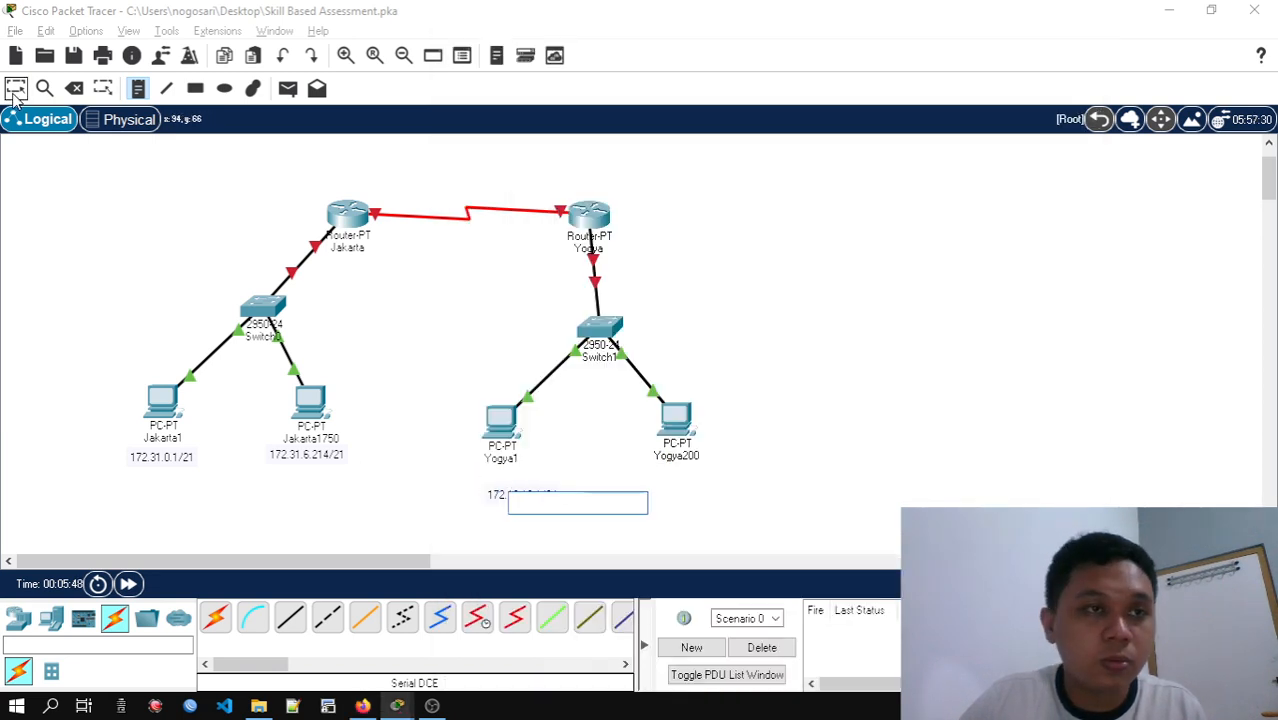
double_click(532, 490)
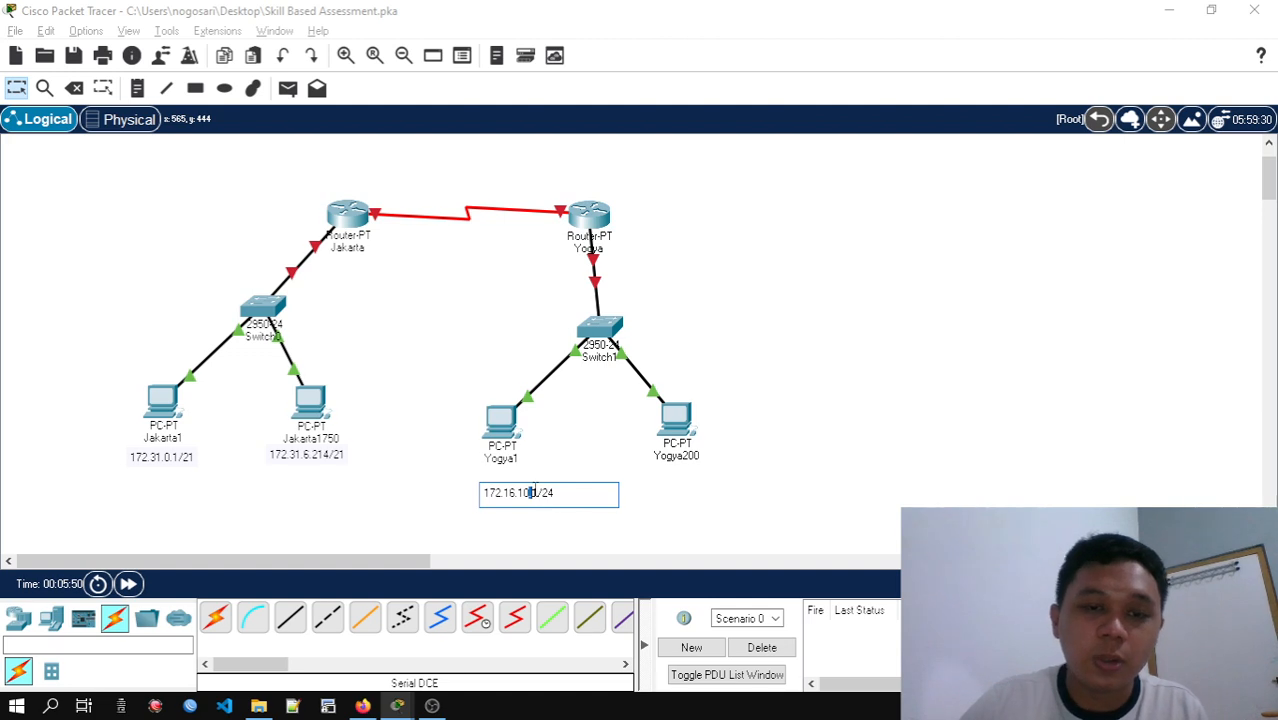
key(BackSpace)
key(BackSpace)
key(BackSpace)
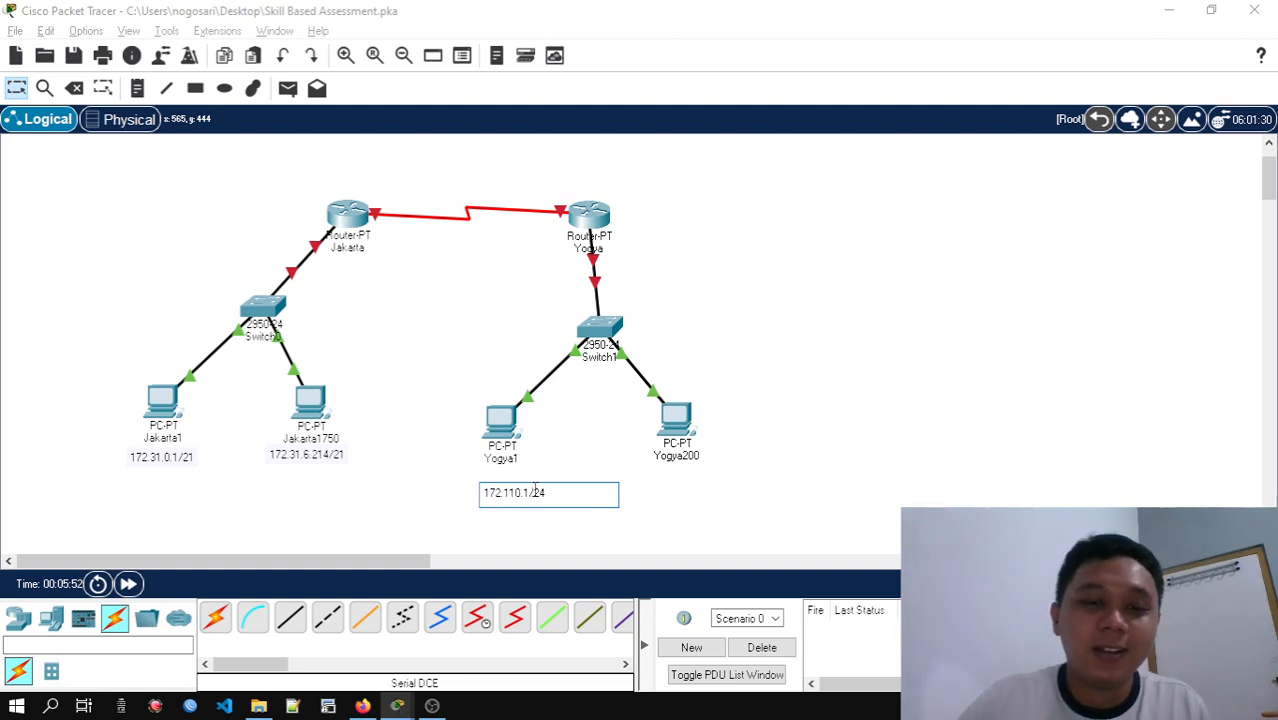
text(31.)
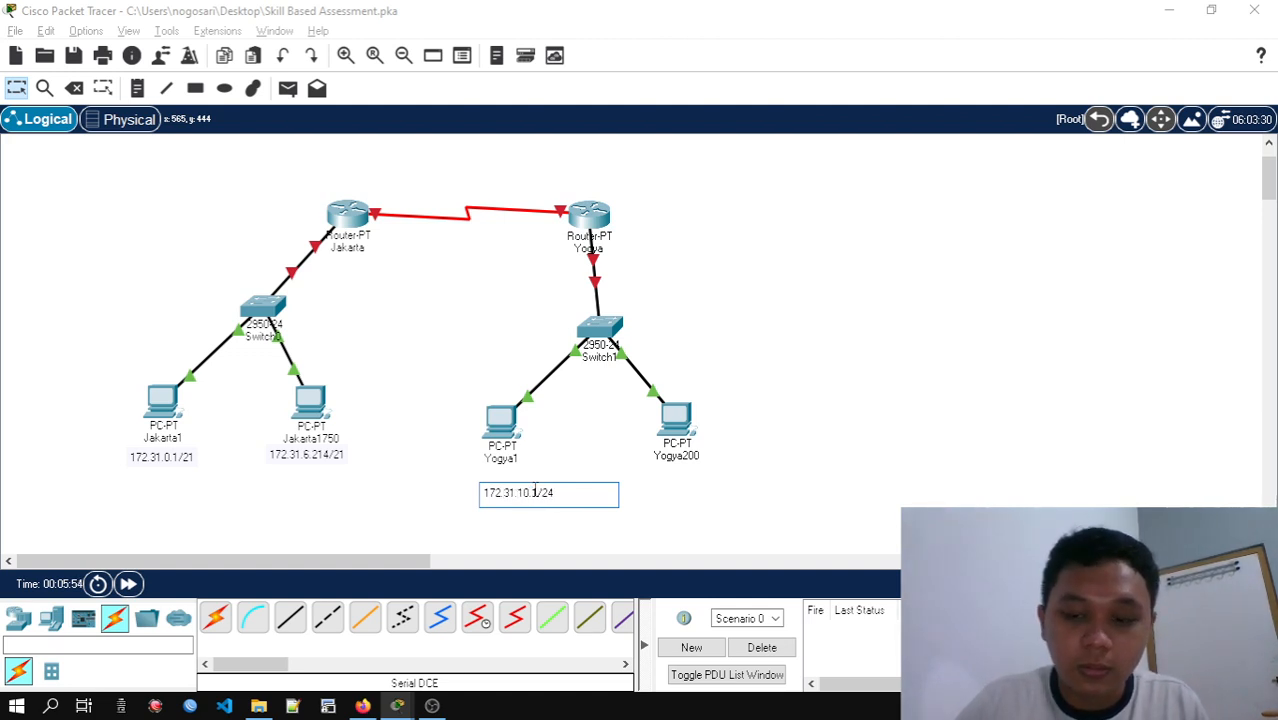
click(645, 505)
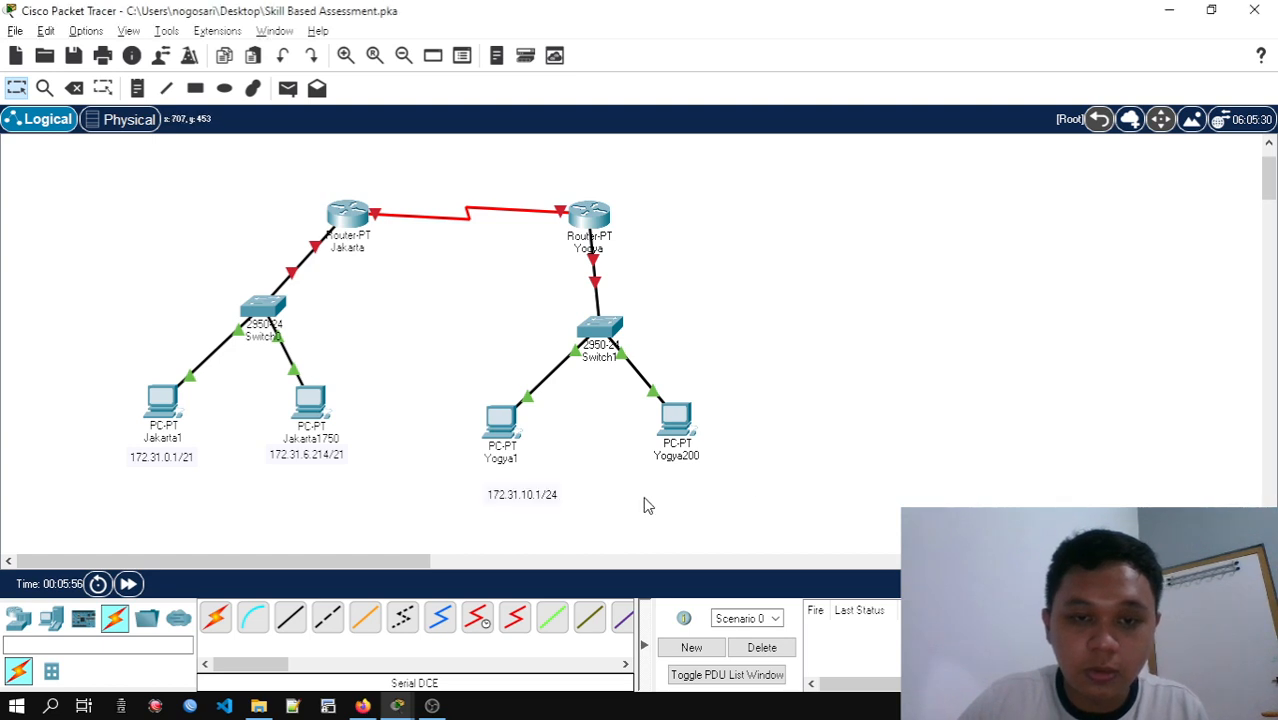
drag(530, 506, 507, 496)
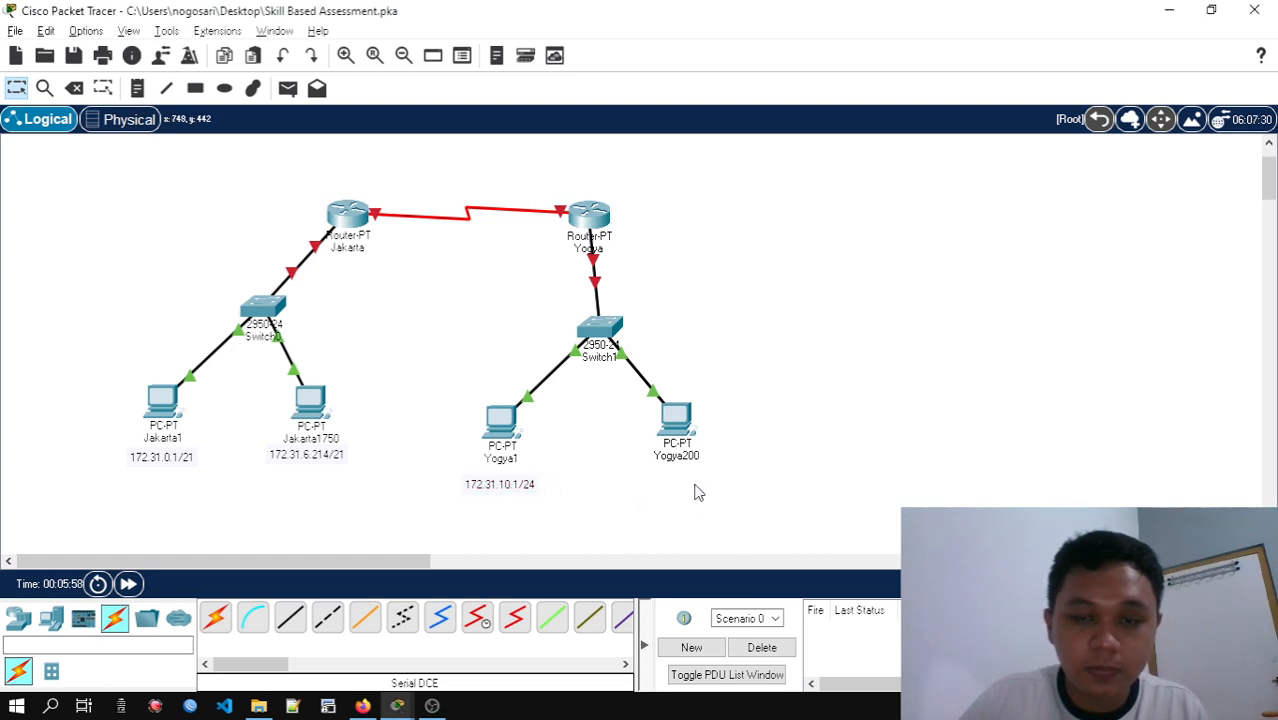
Place a note reading 172.31.10.200/24 beneath the Yogya200 PC, checking the IP Host Yogya address in the subnetting spreadsheet
click(137, 90)
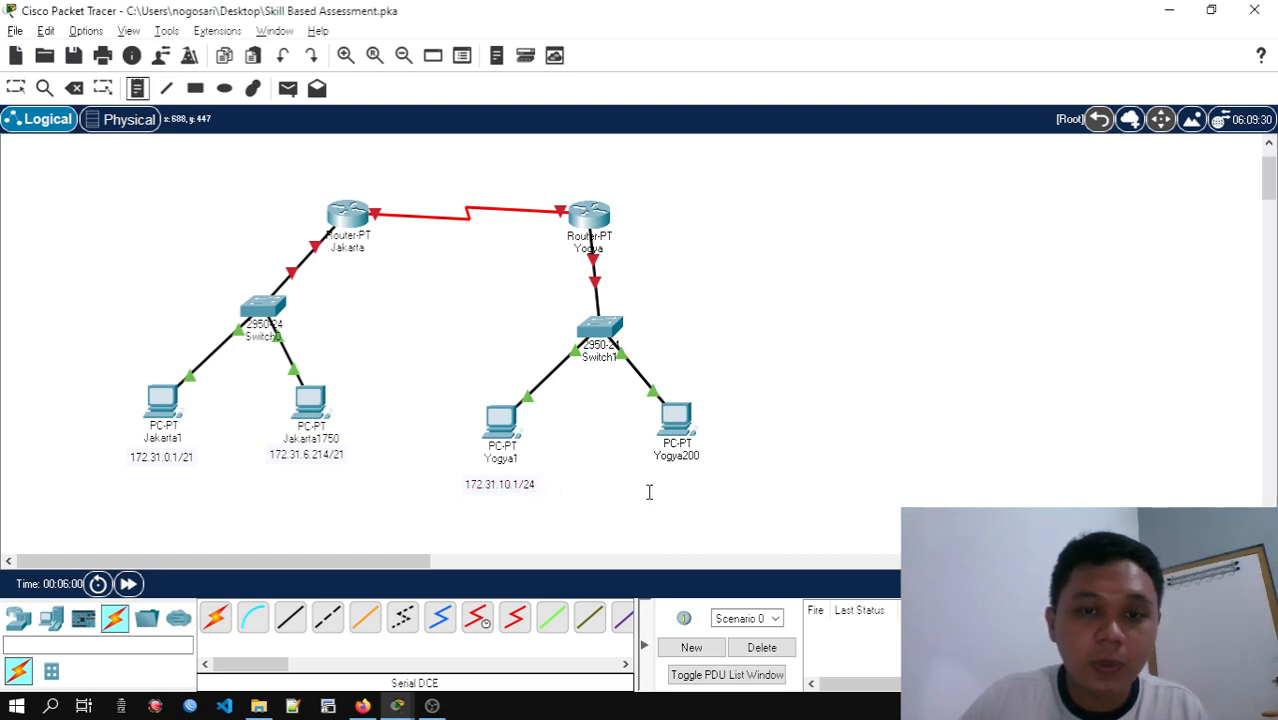
click(651, 477)
text(172.31.)
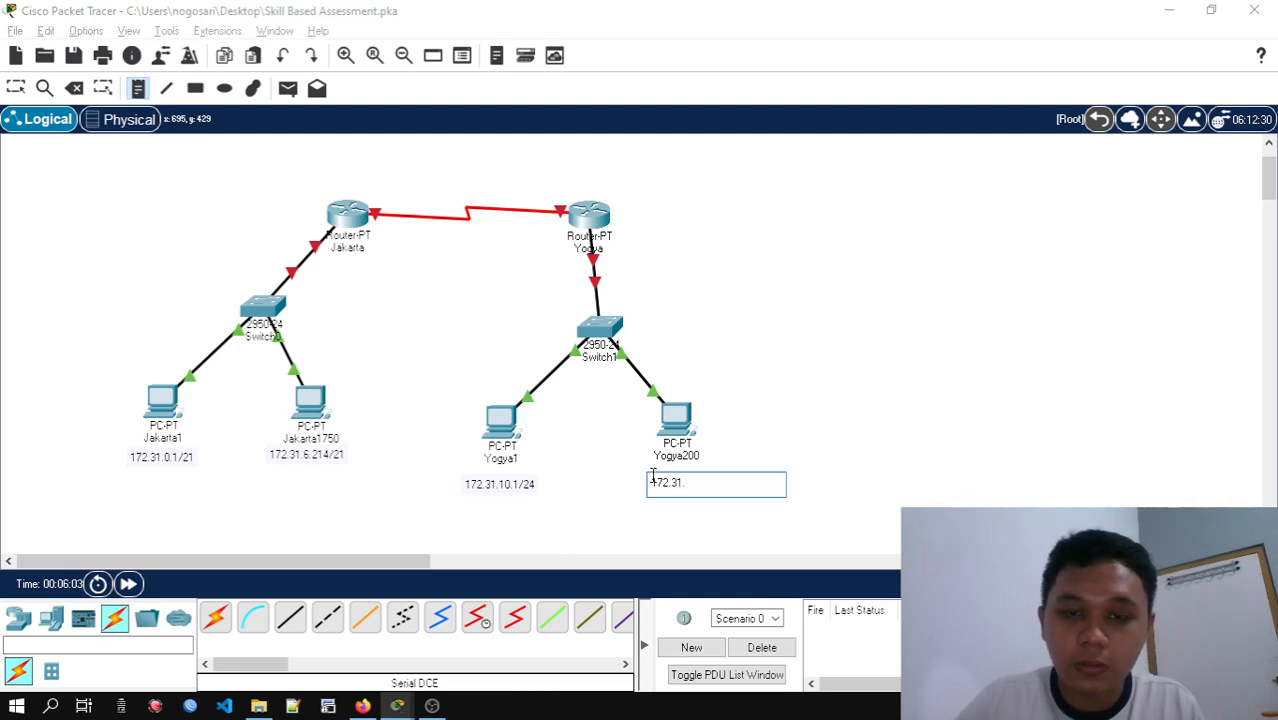
key(alt+Tab)
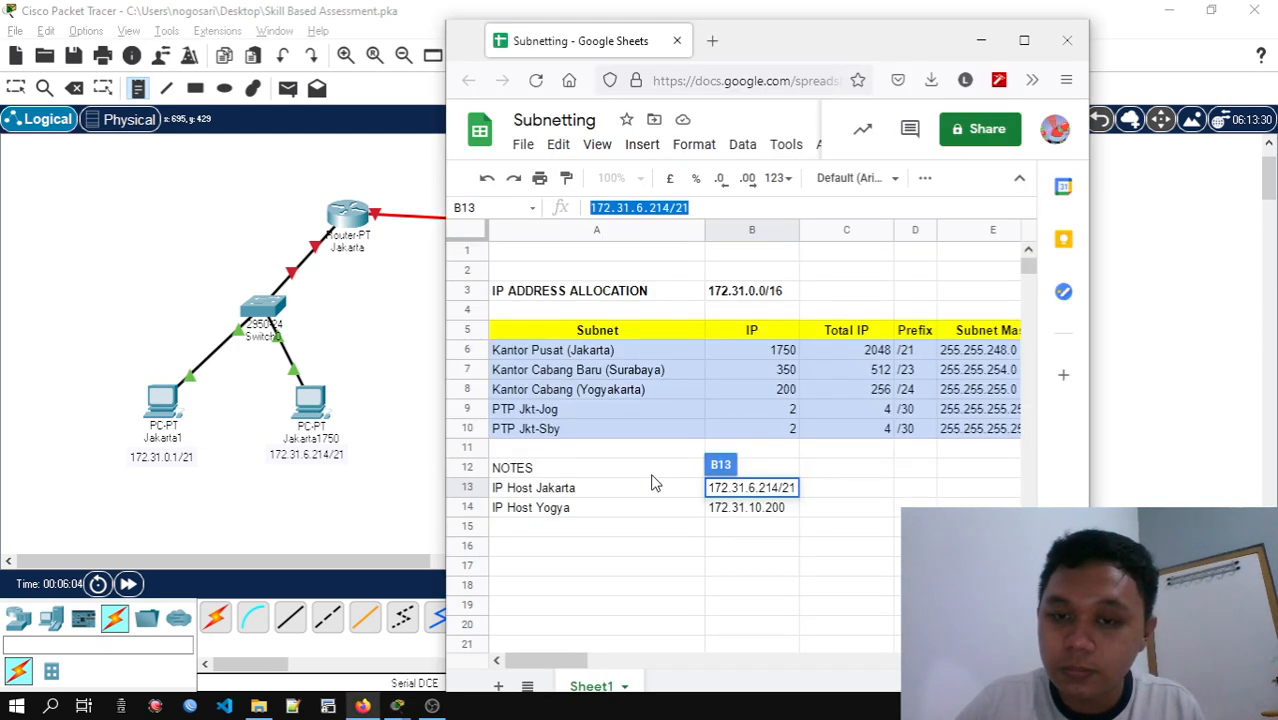
key(alt+Tab)
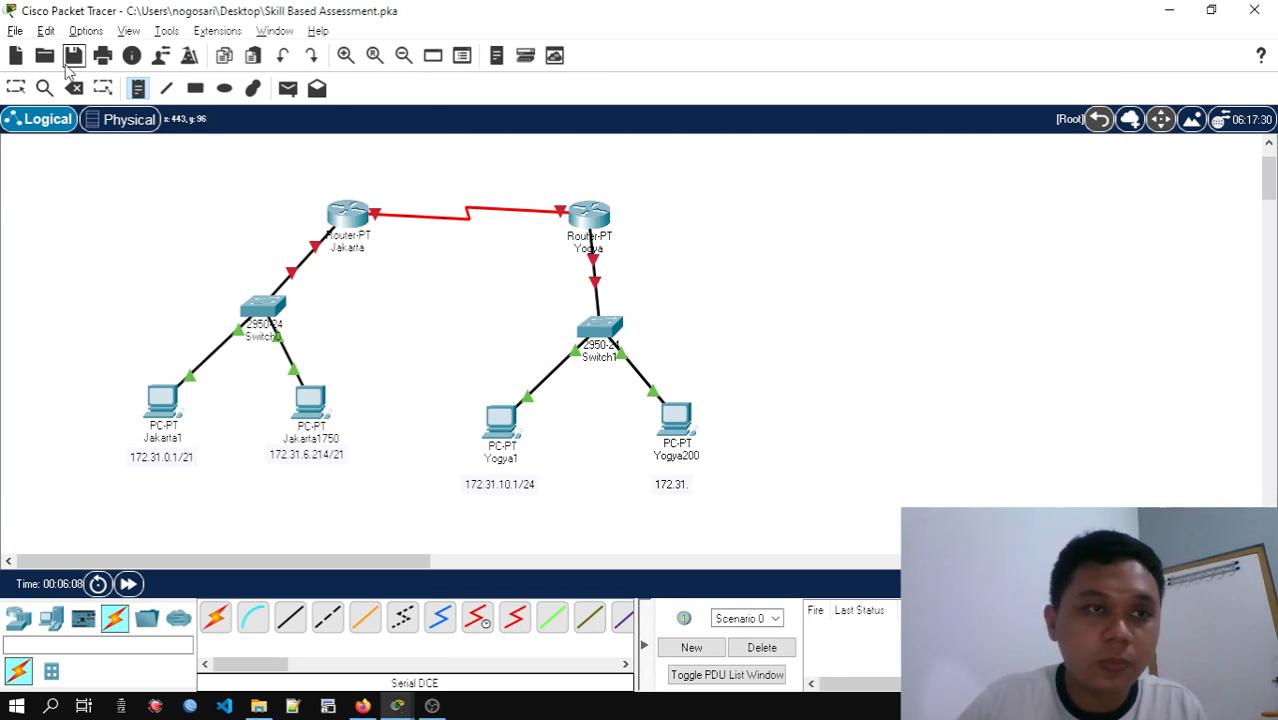
click(18, 88)
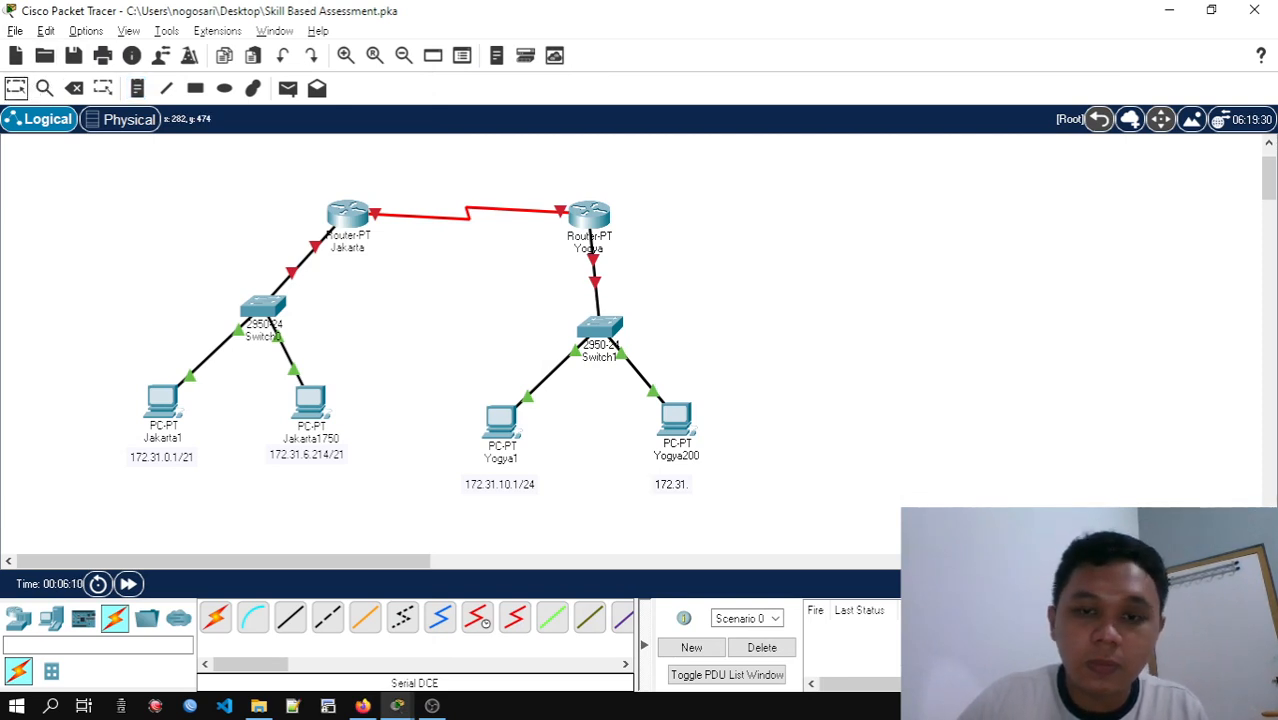
double_click(672, 483)
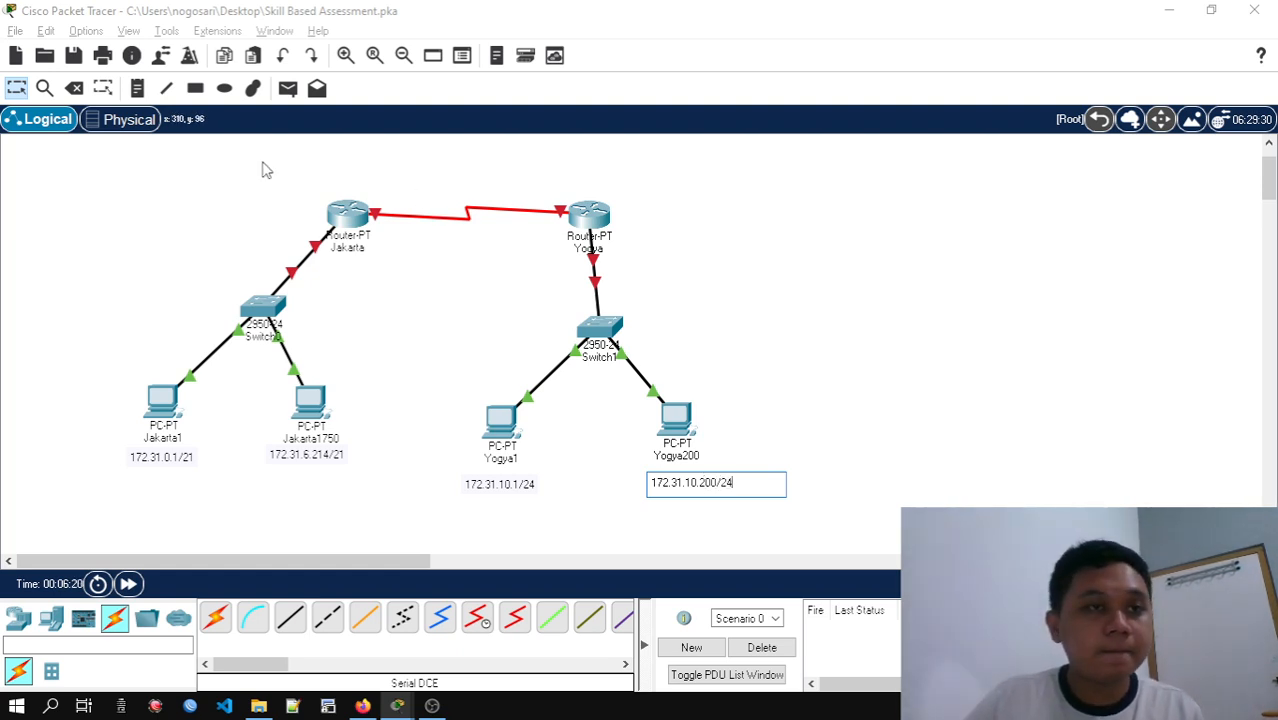
click(17, 87)
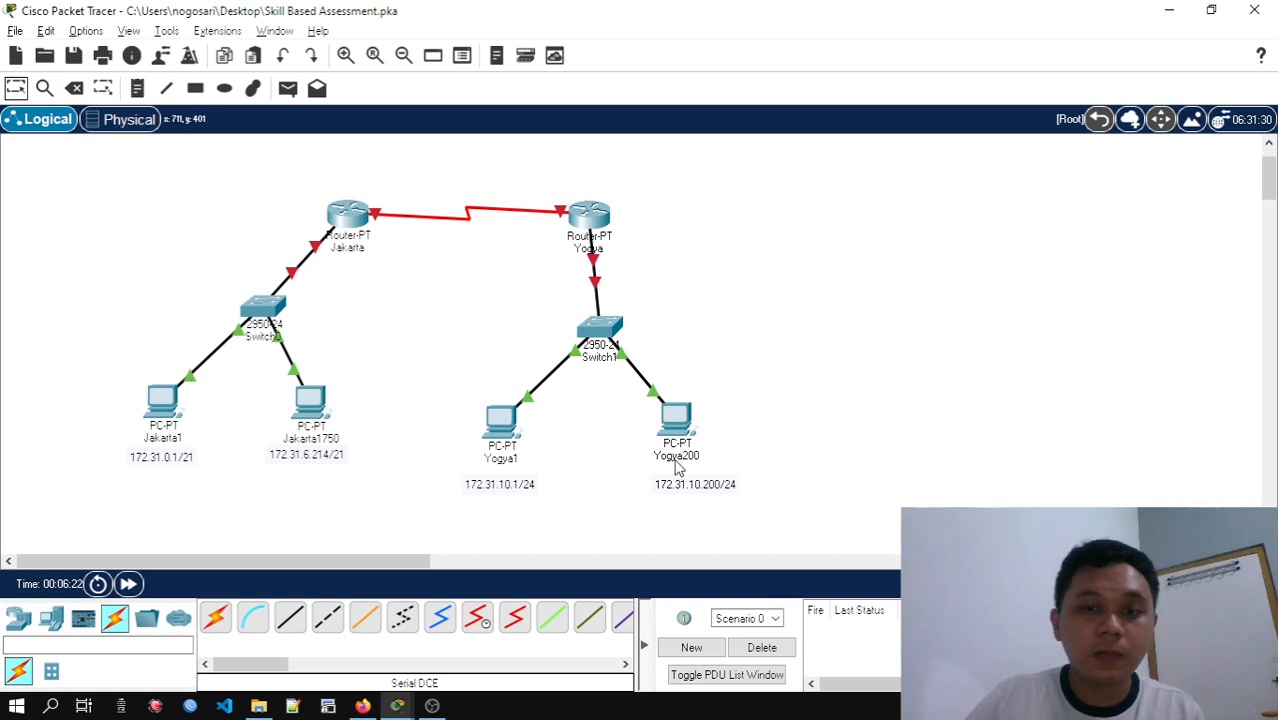
Move the address notes of Yogya200 and Yogya1 closer to their PCs and centre each one beneath its label
drag(691, 480, 675, 478)
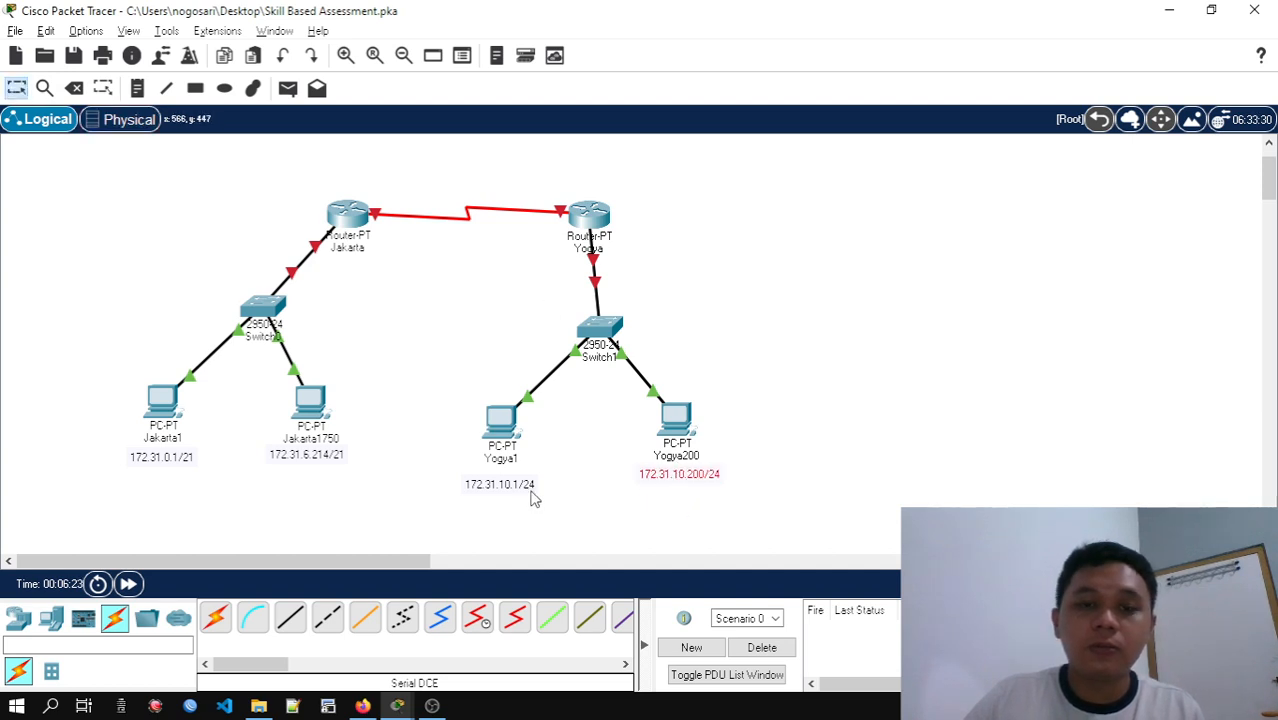
drag(533, 494, 531, 490)
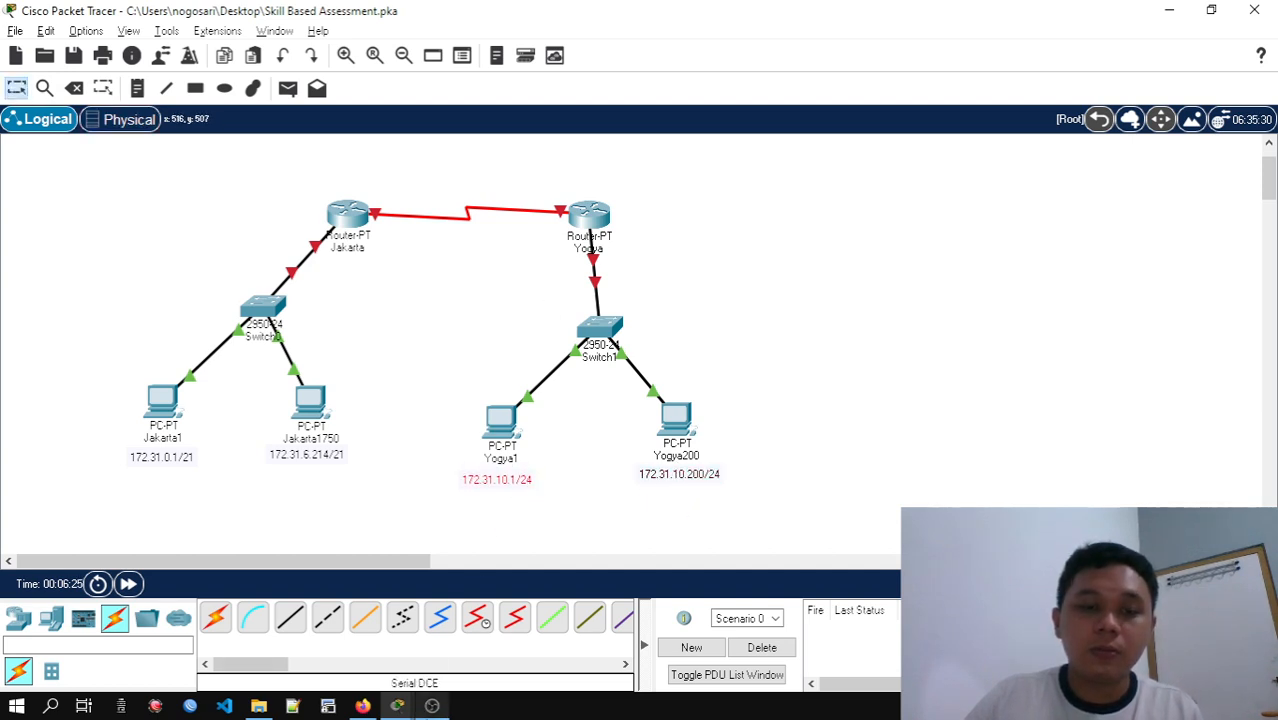
mouse_move(432, 706)
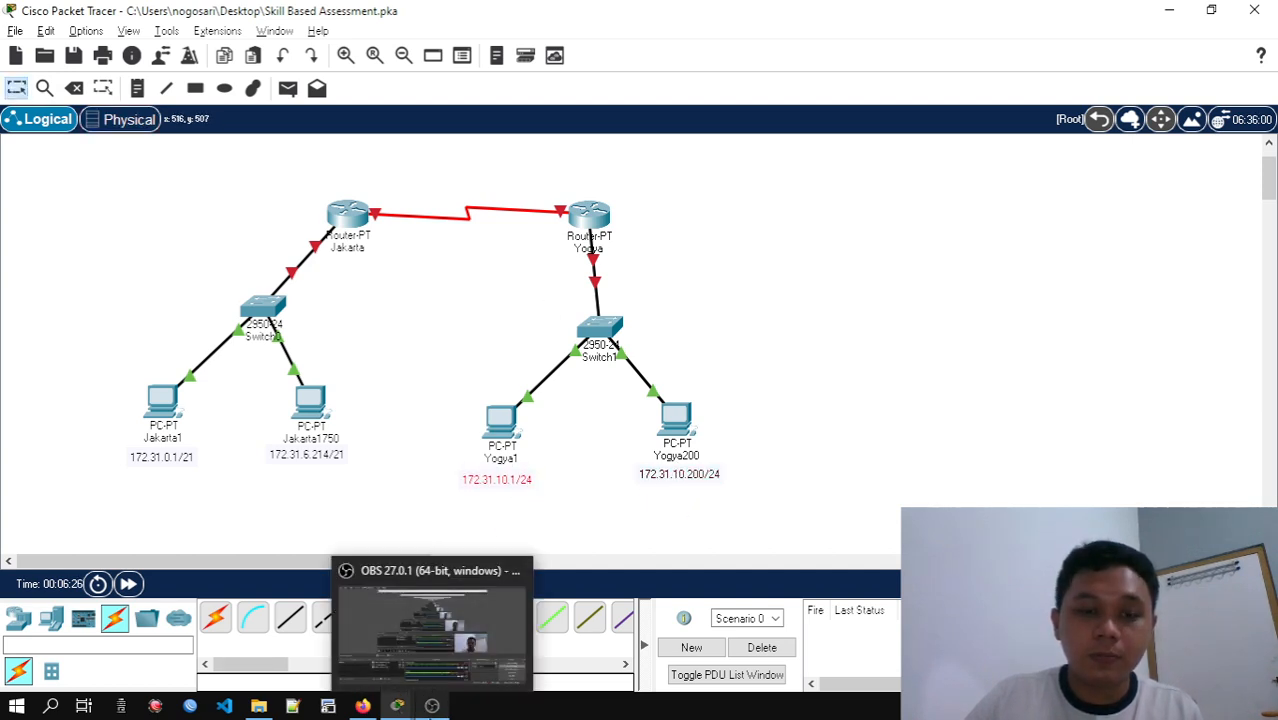
click(432, 712)
click(432, 712)
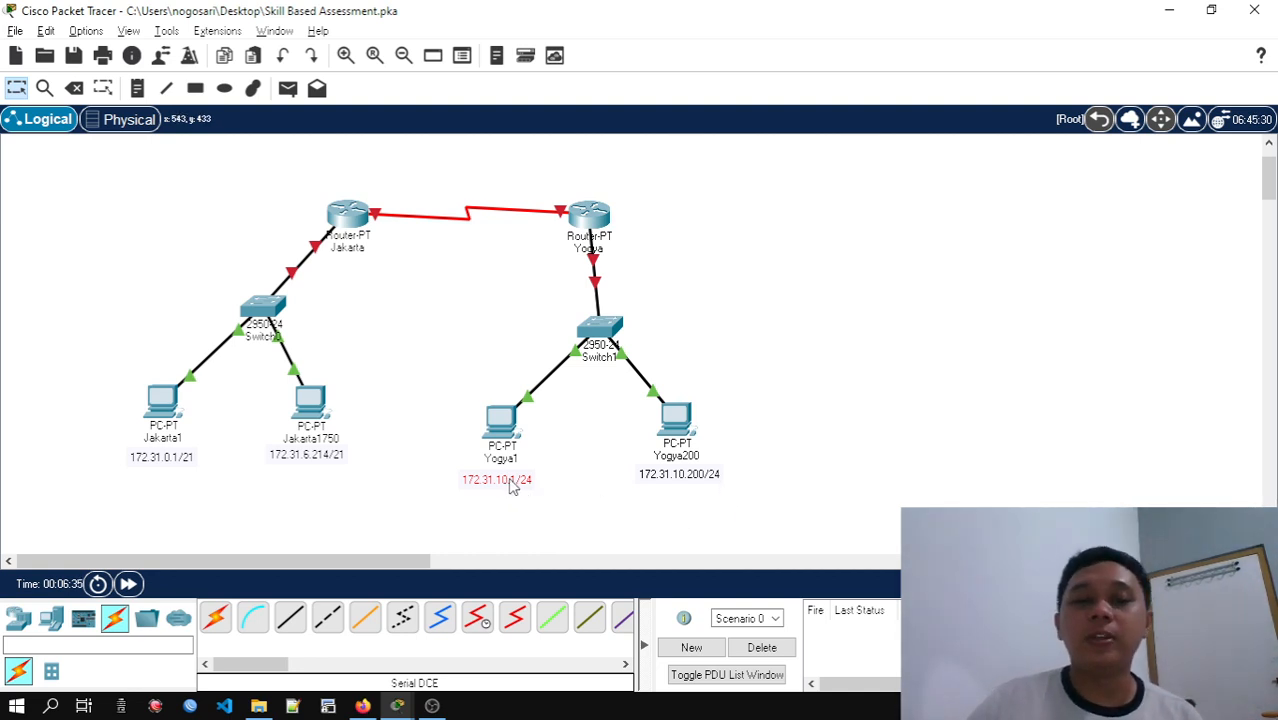
drag(512, 485, 515, 482)
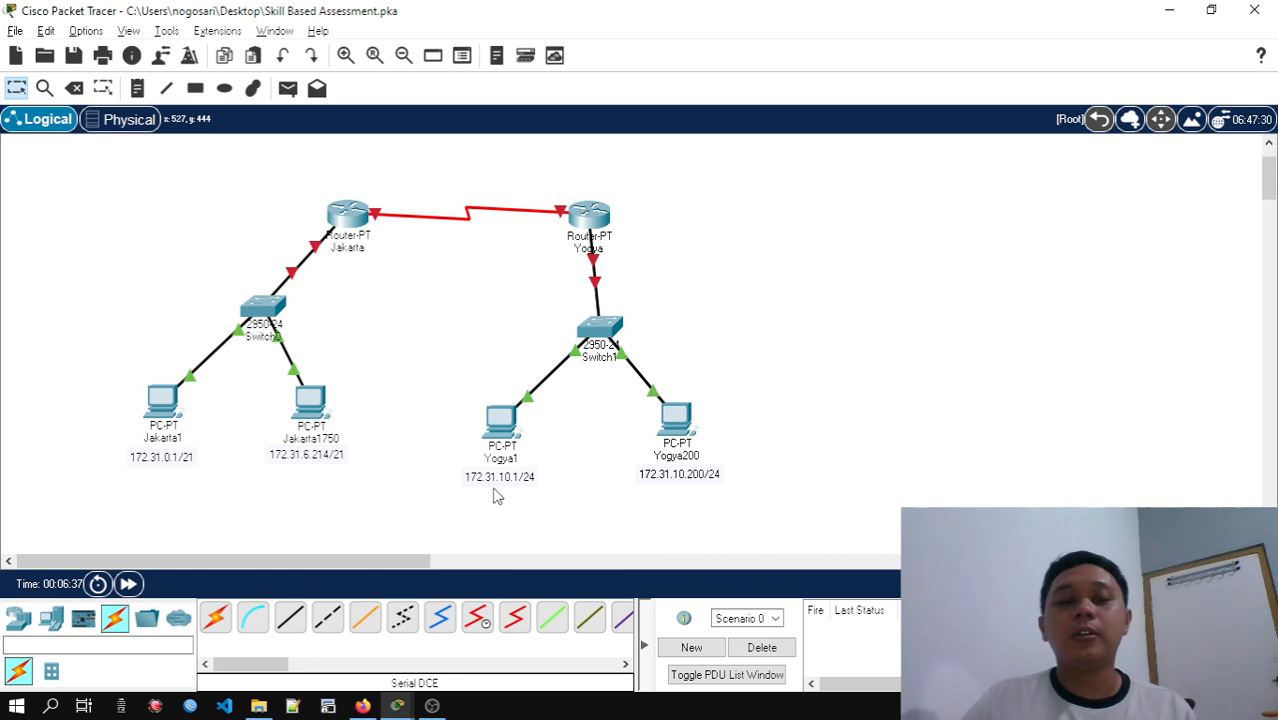
Check the router LAN addressing rule in the activity instructions, and copy Jakarta's highest host address, 172.31.7.254, from the subnetting spreadsheet
mouse_move(400, 706)
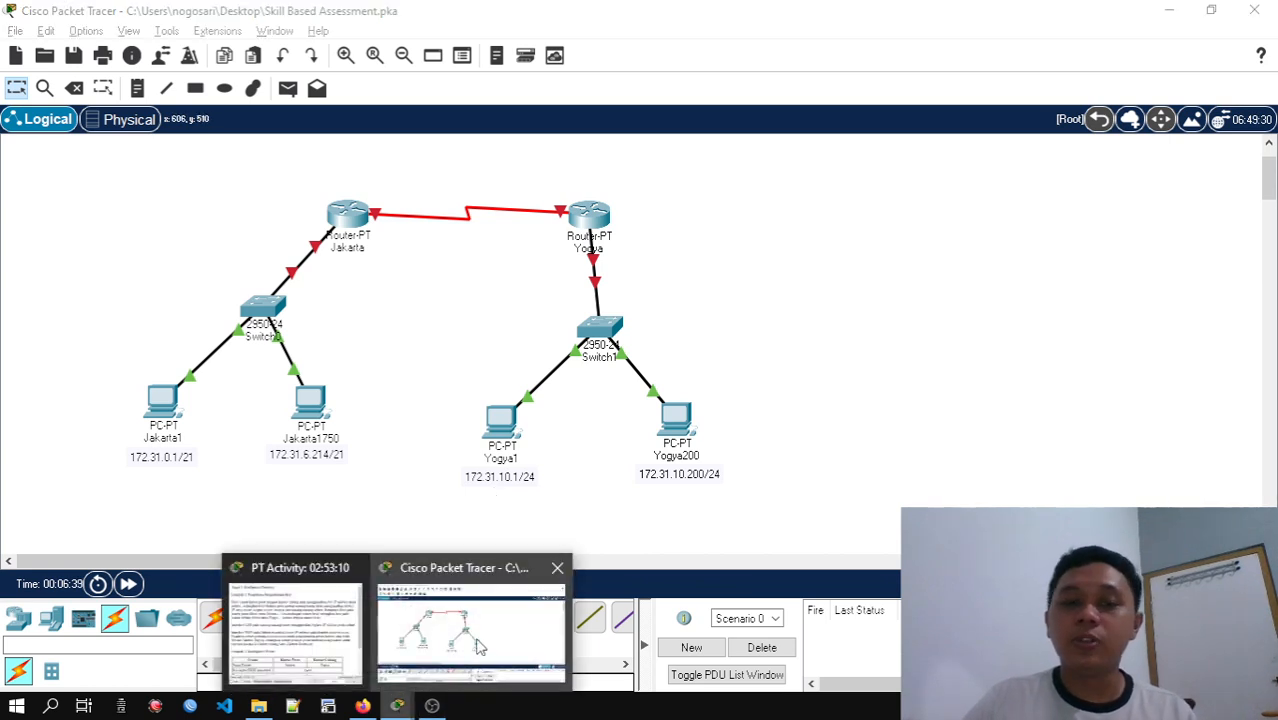
click(295, 625)
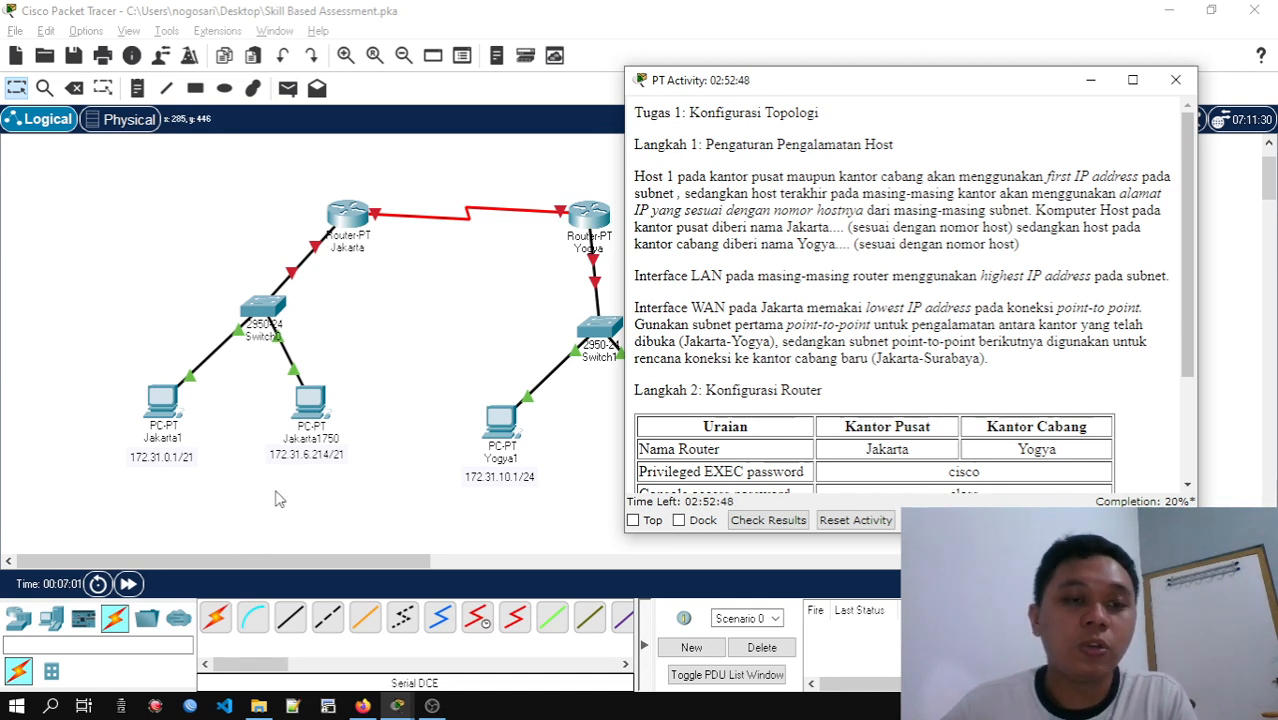
click(362, 706)
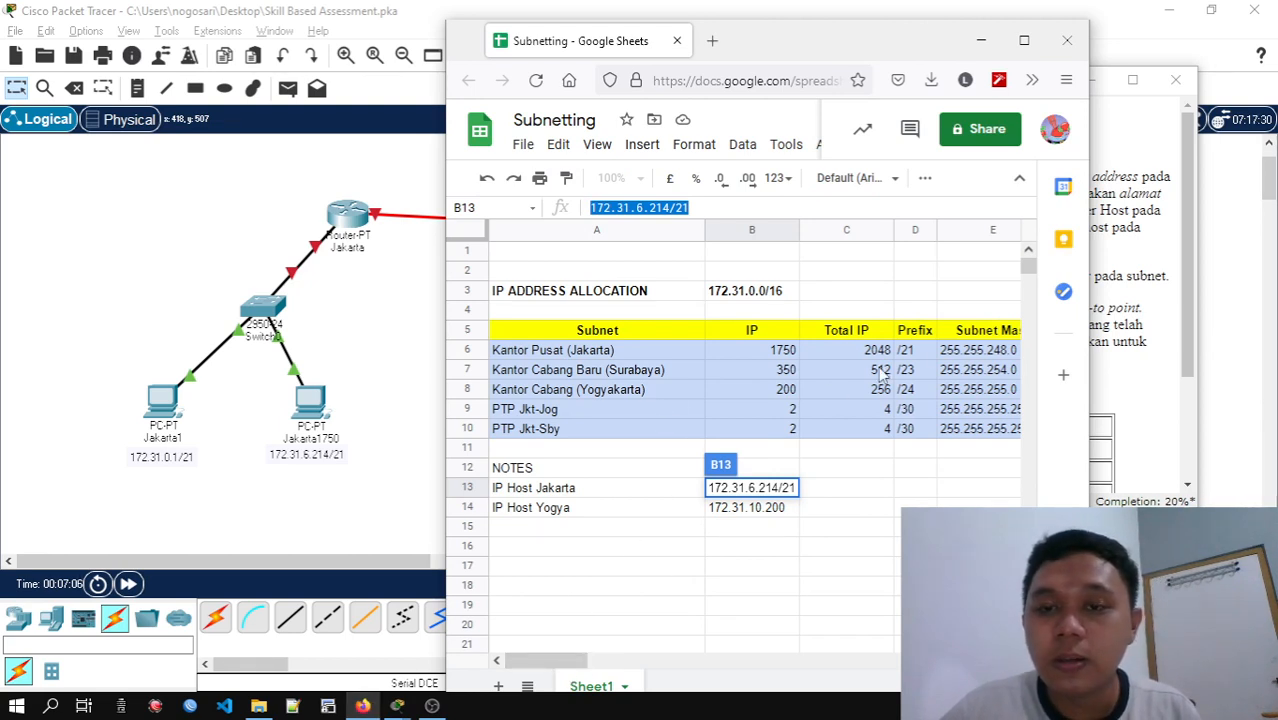
click(1023, 41)
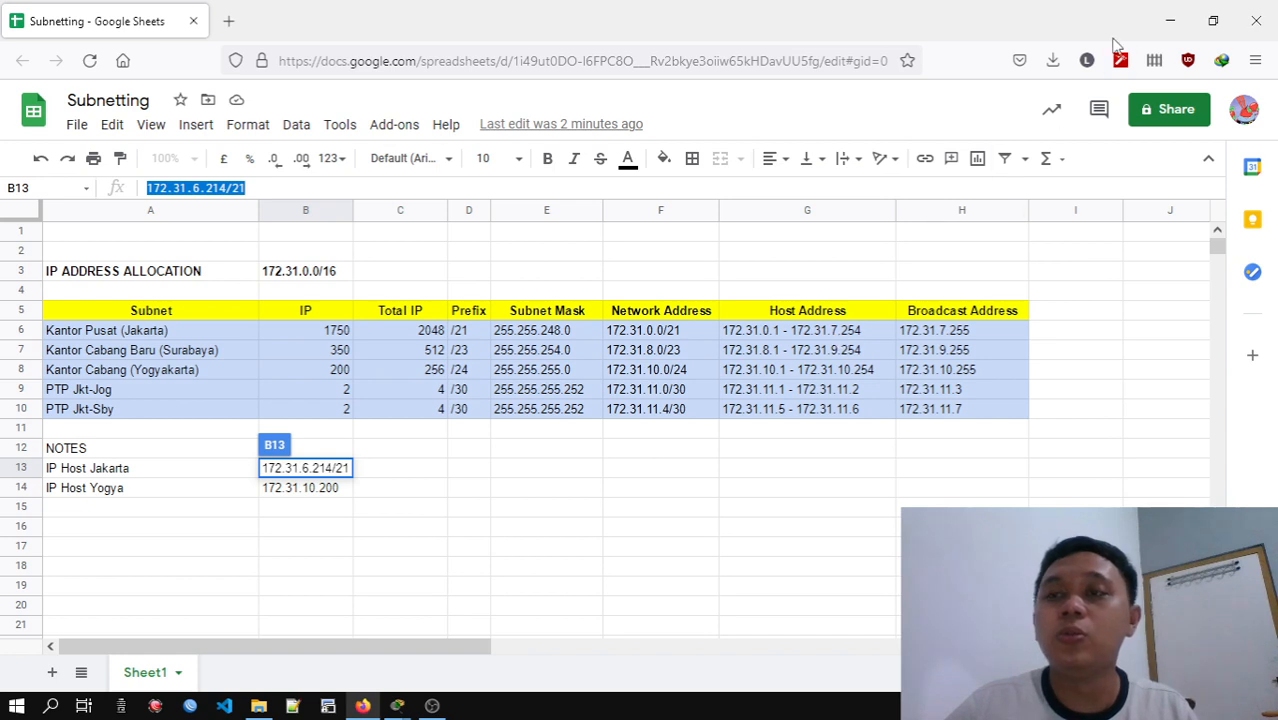
click(837, 334)
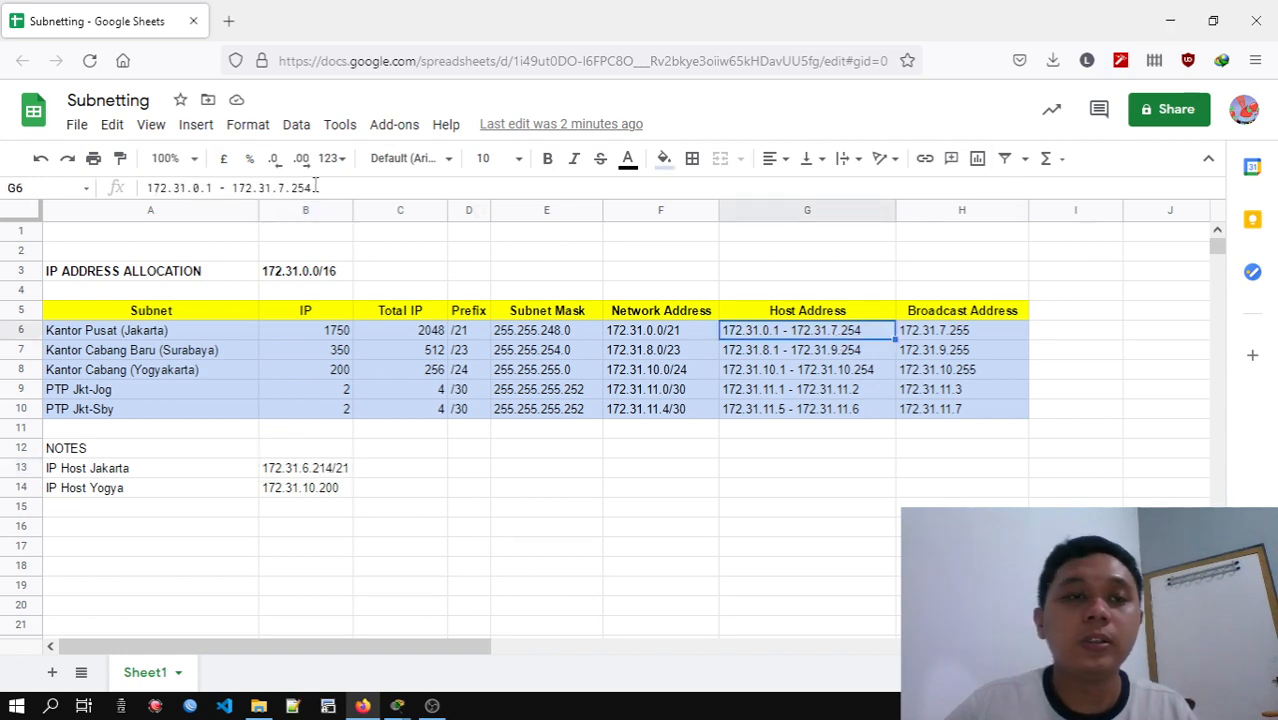
drag(312, 187, 257, 187)
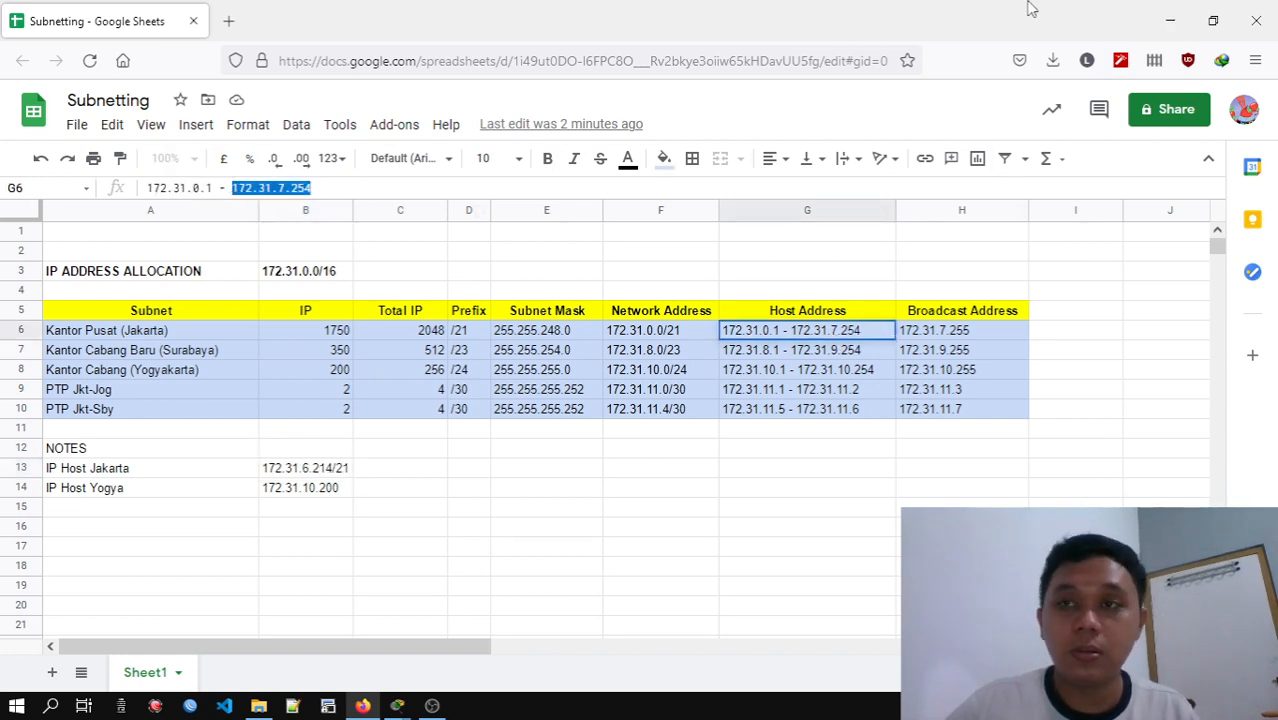
click(1170, 20)
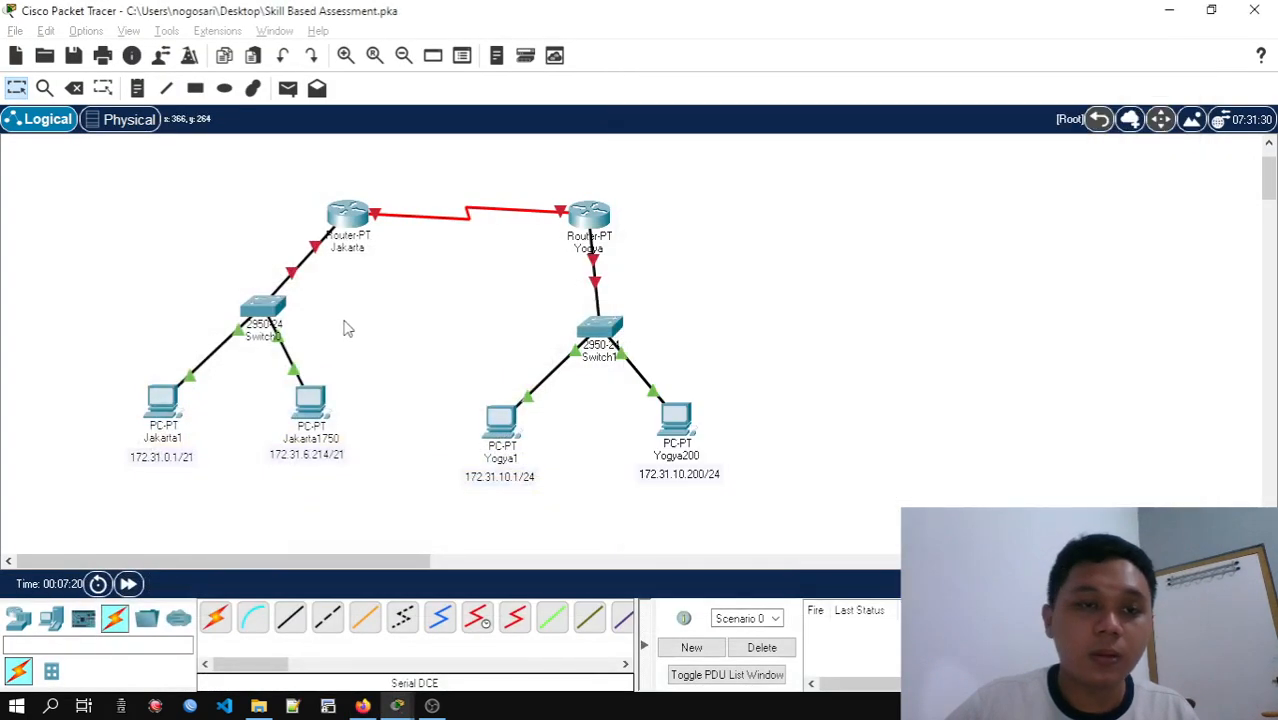
Place a note reading 172.31.7.254/21 beside the Jakarta router, just above its link to Switch0
click(137, 88)
click(223, 222)
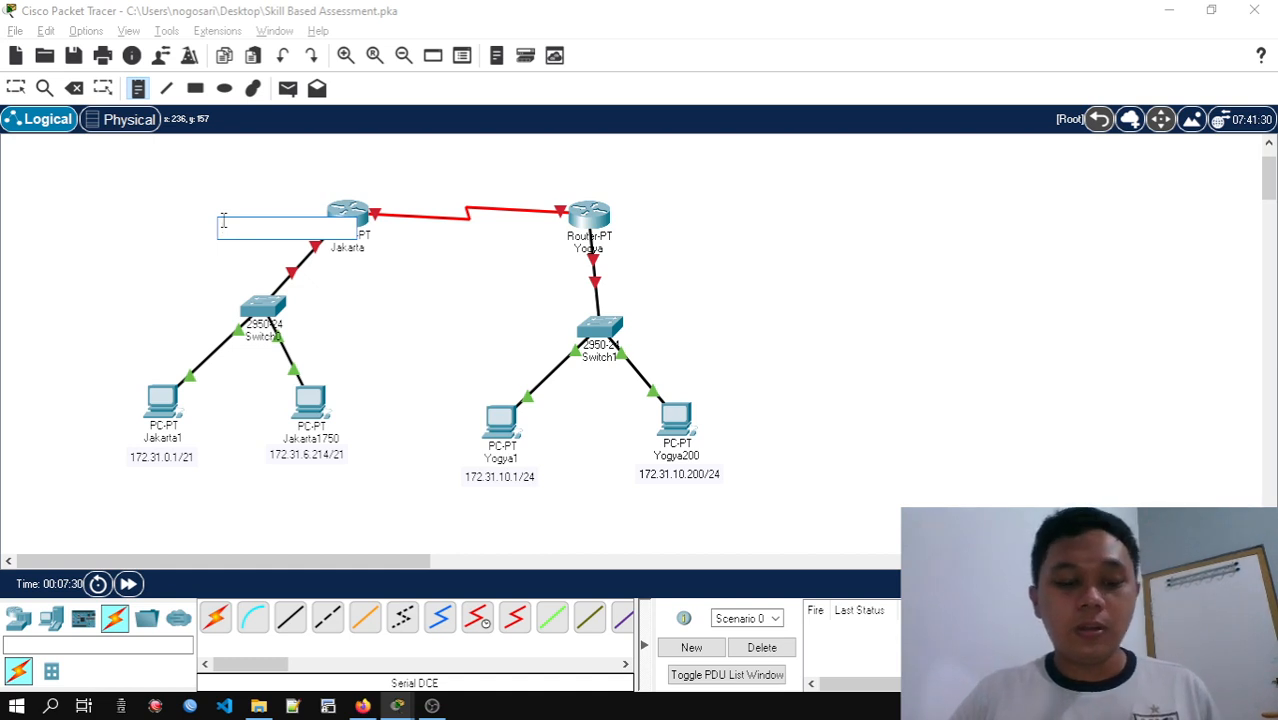
text(172.31.7.254)
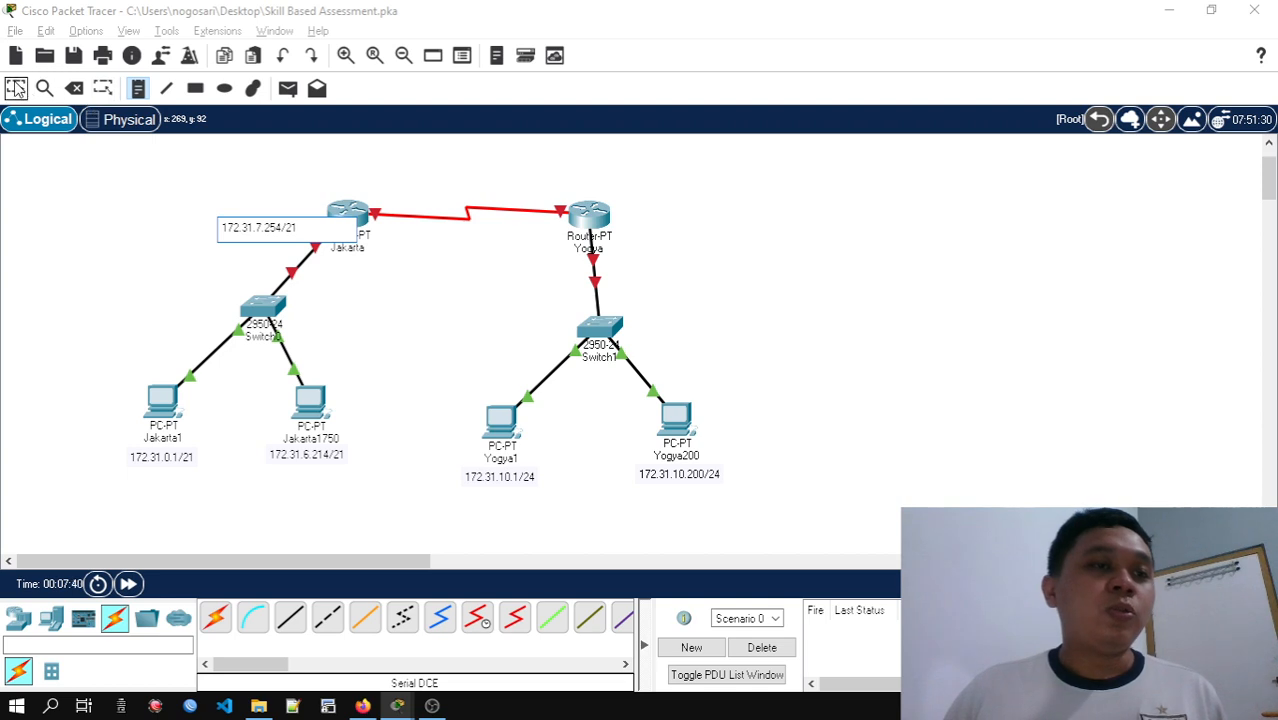
click(15, 88)
drag(268, 243, 278, 240)
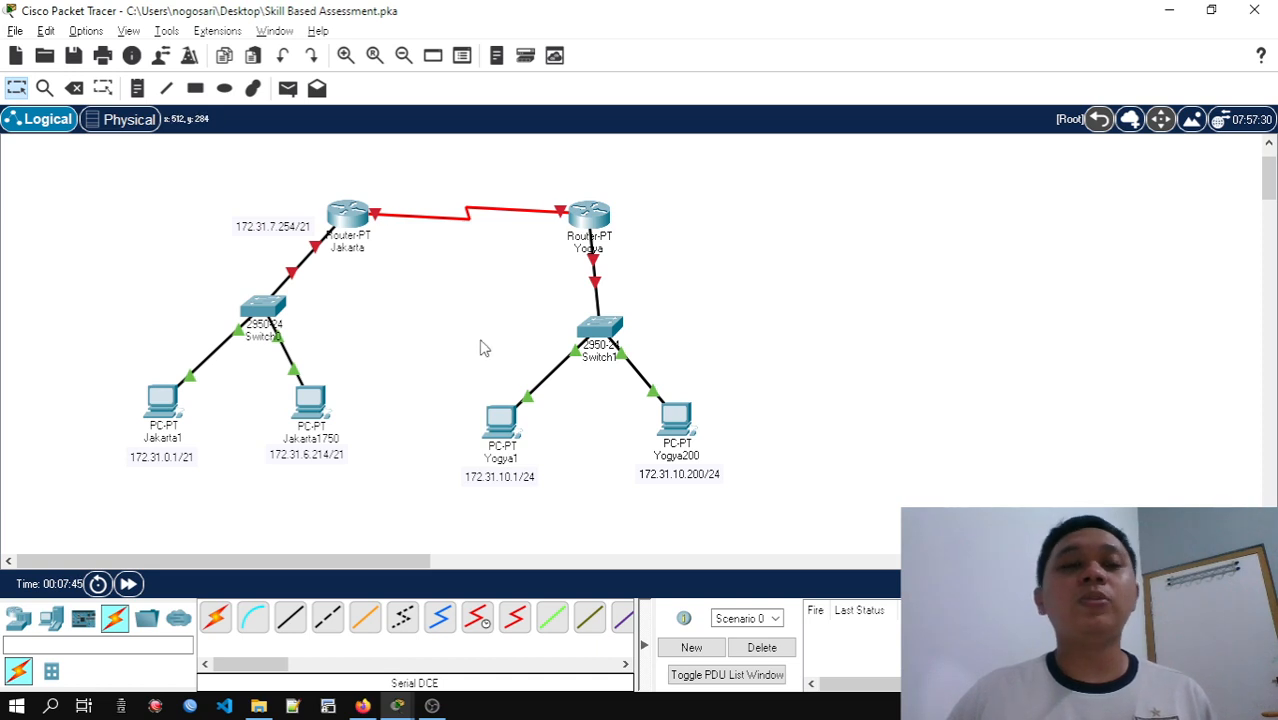
Move the entire topology with its address notes lower on the workspace to leave free space above the routers
drag(116, 172, 770, 510)
drag(594, 222, 593, 284)
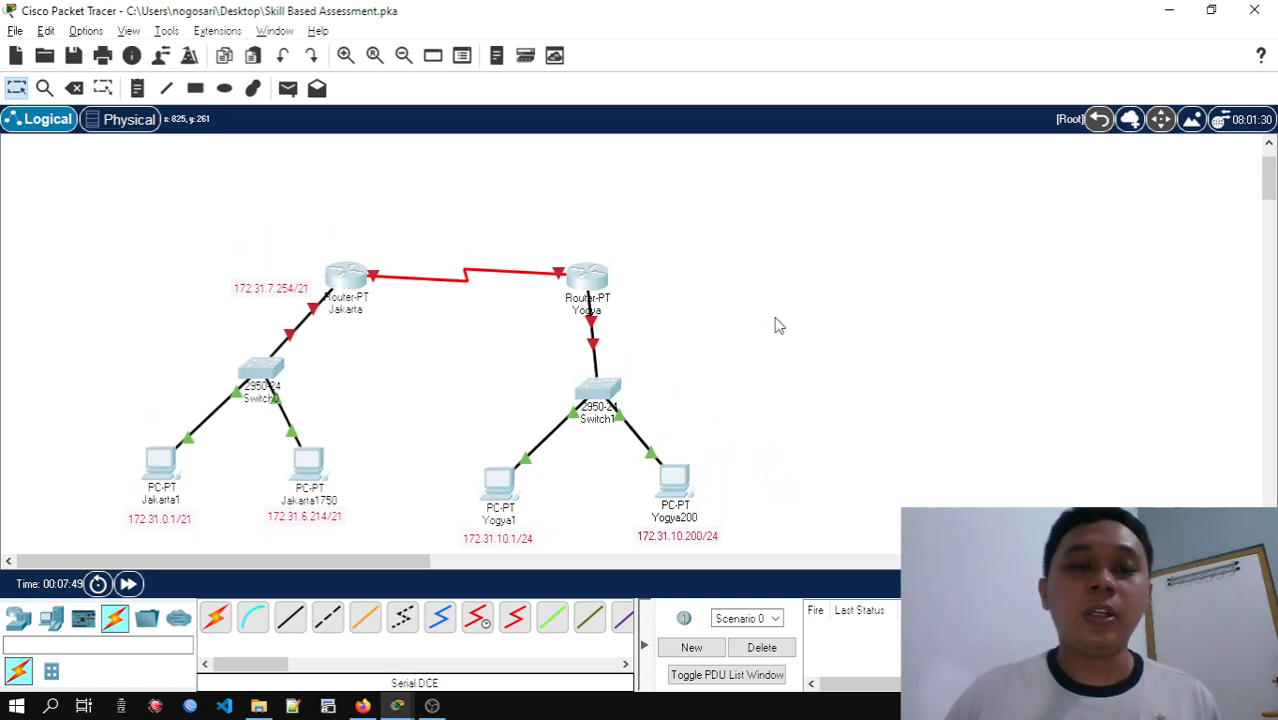
click(870, 375)
scroll(869, 368, down, 1)
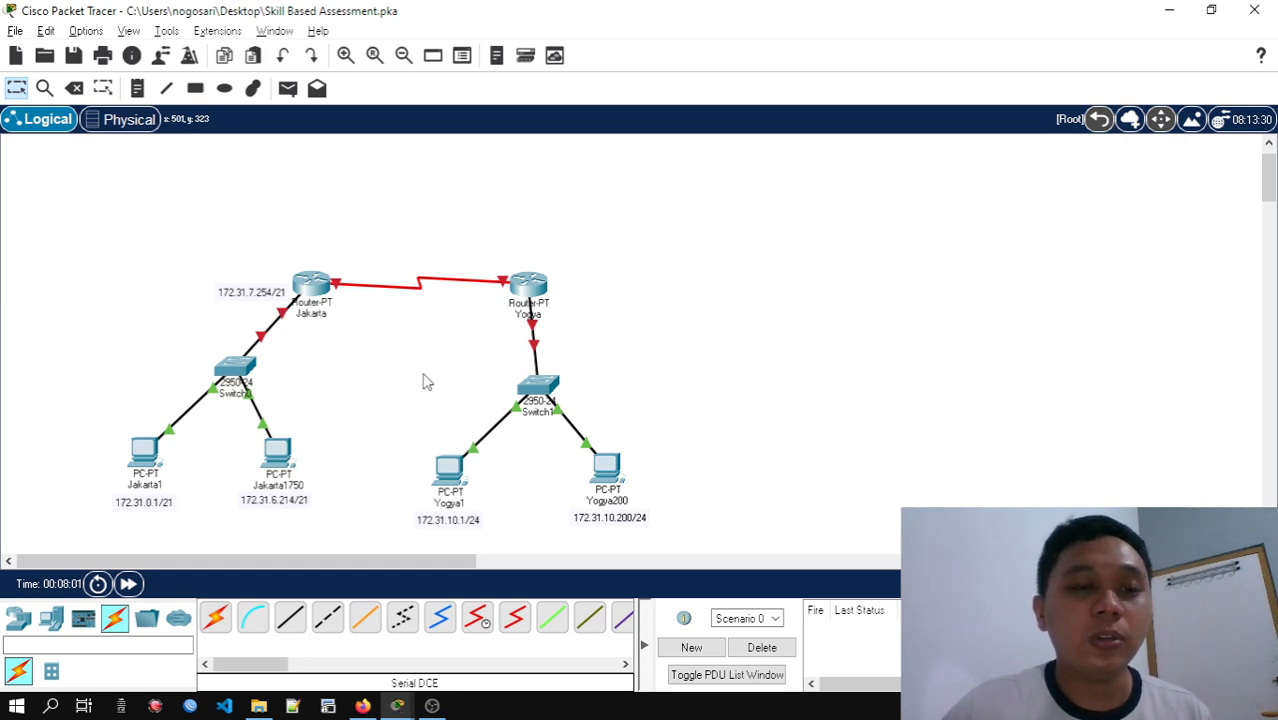
Recheck the LAN interface rule in the activity instructions, and place a note reading 172.31.10.254/24 beside the Yogya router
key(alt+Tab)
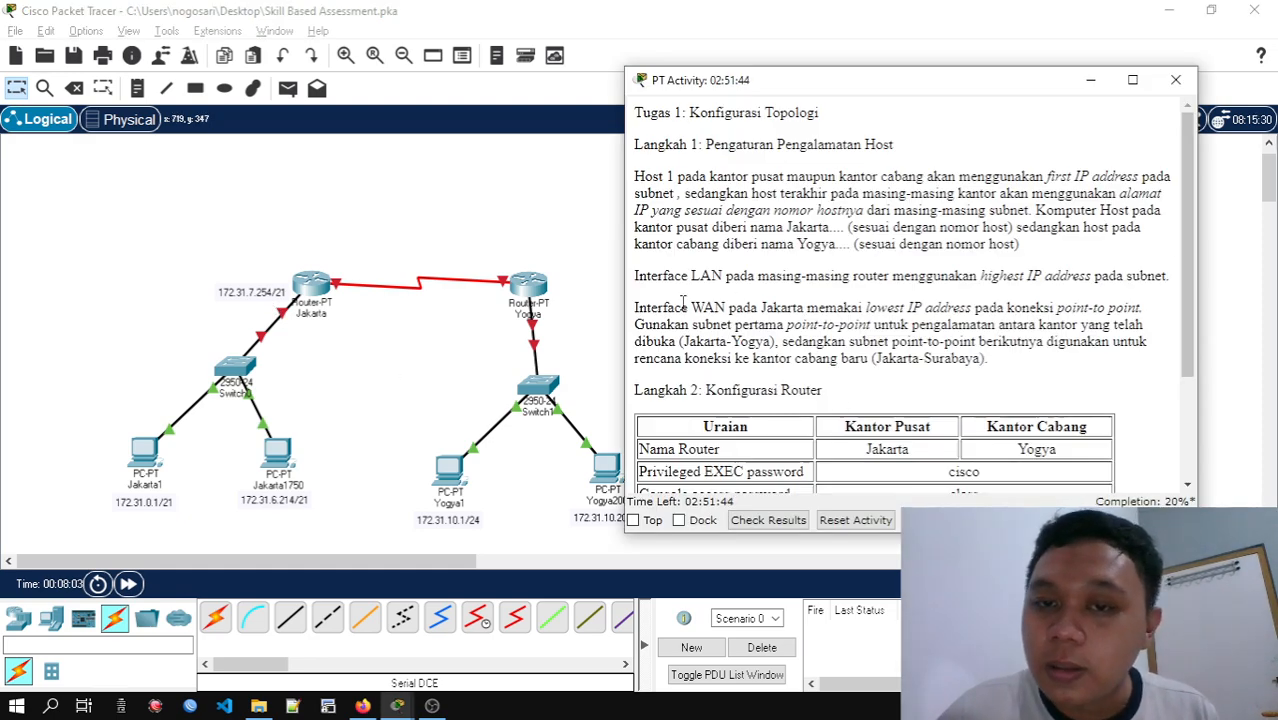
click(598, 342)
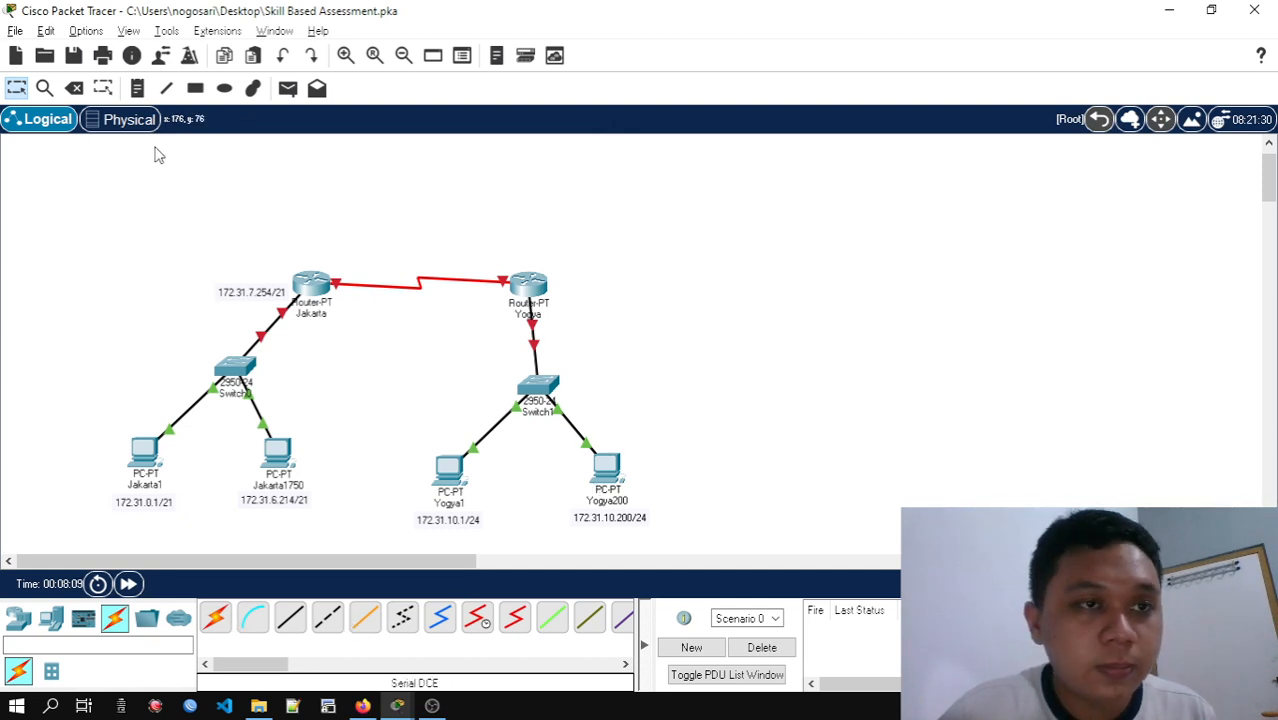
click(137, 88)
click(740, 366)
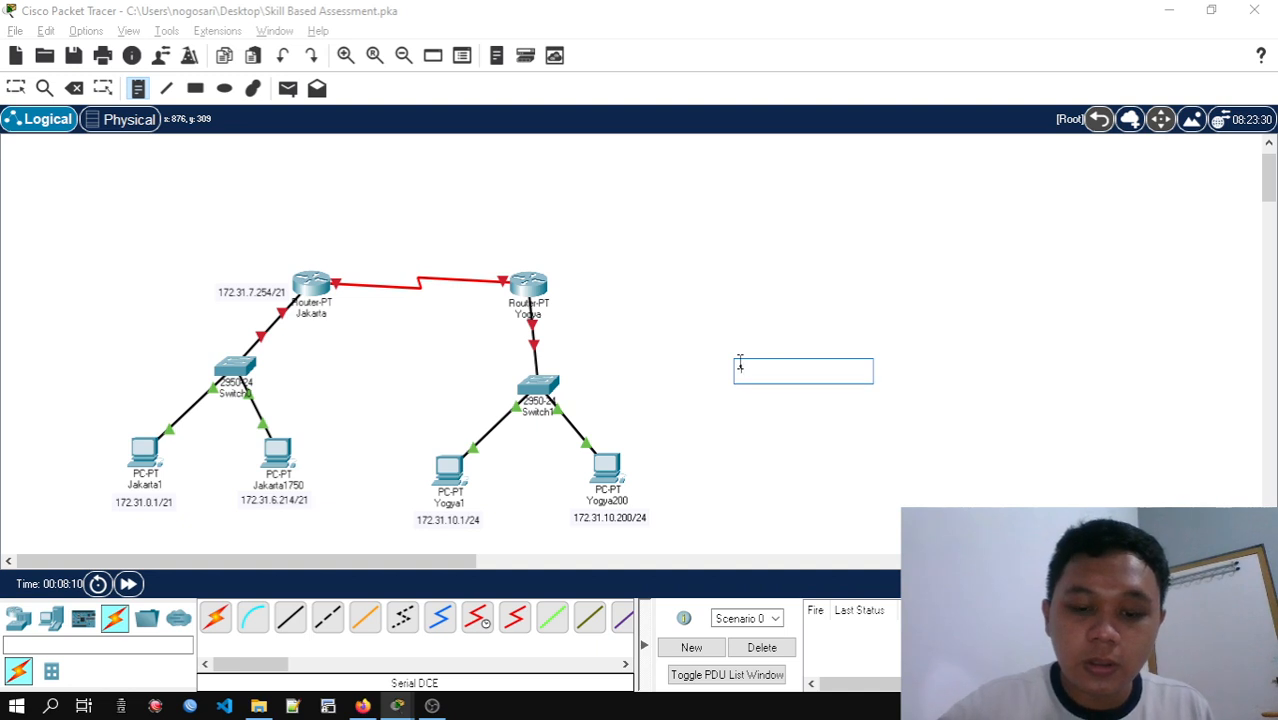
text(172)
text(.321)
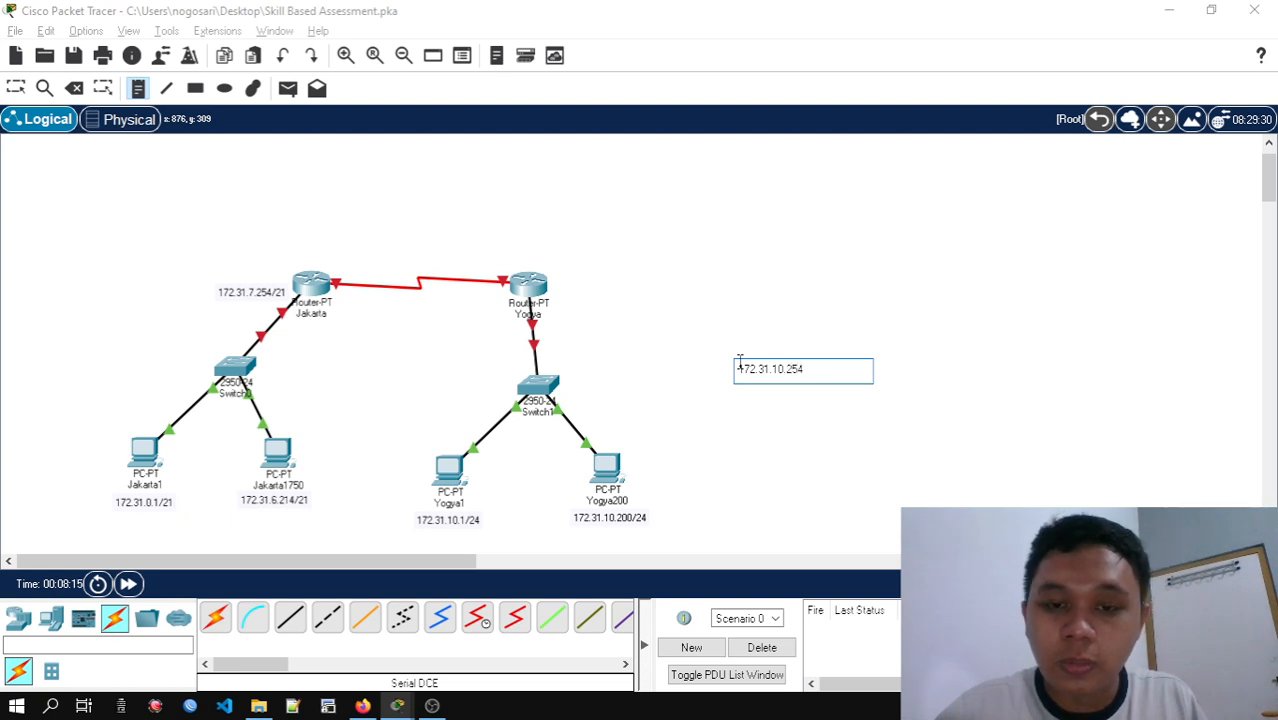
text(4)
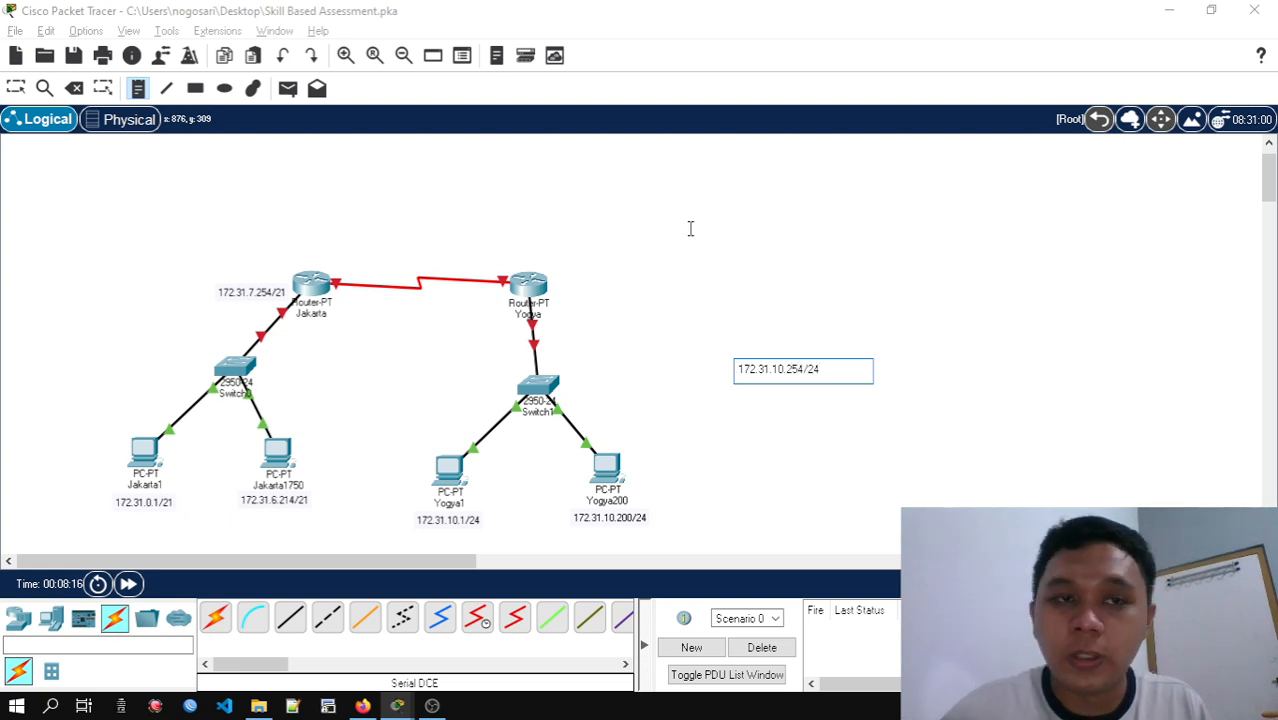
click(15, 88)
drag(767, 377, 583, 309)
click(641, 377)
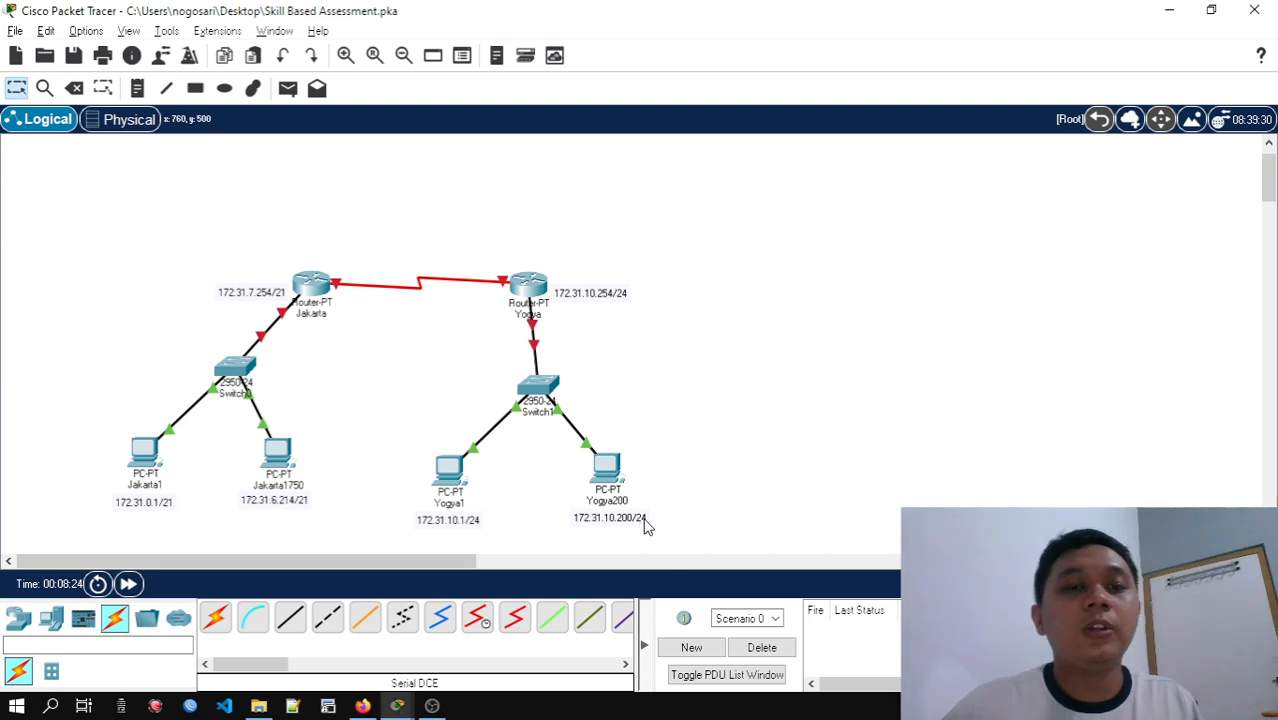
Read the WAN interface rule in the activity instructions and look up the PTP Jkt-Jog host range in the subnetting spreadsheet
key(alt+Tab)
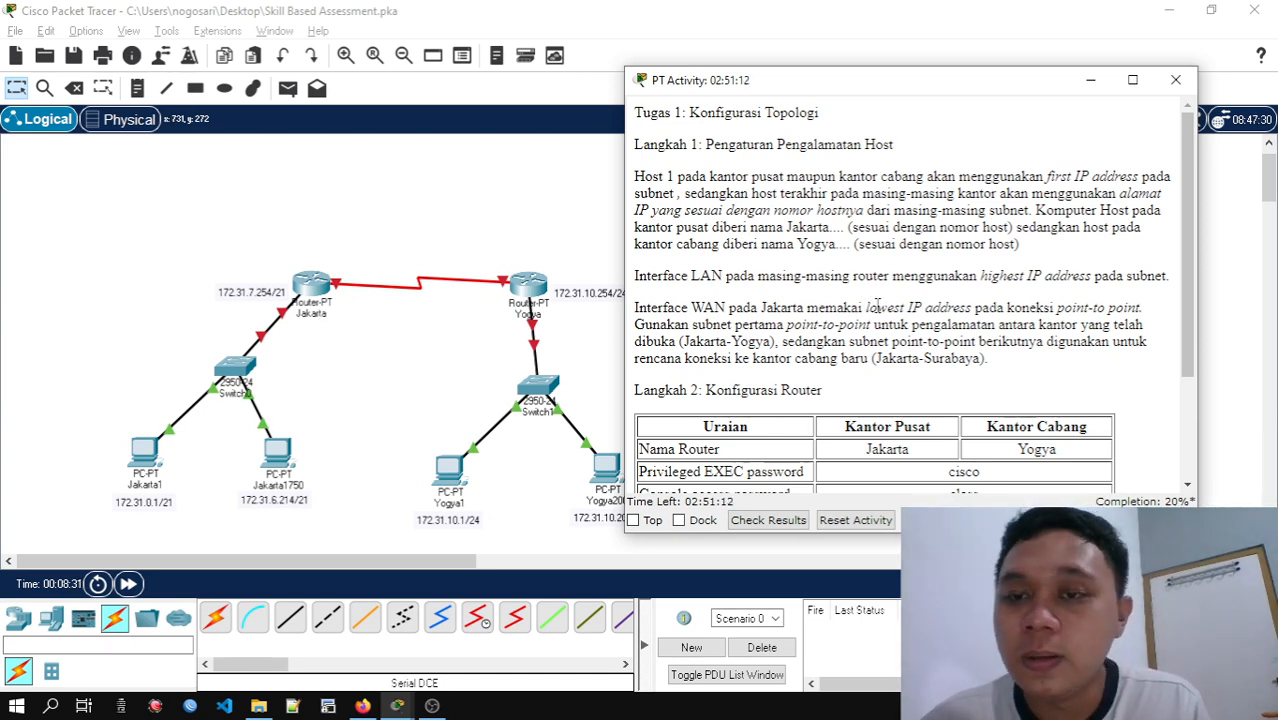
scroll(895, 308, down, 1)
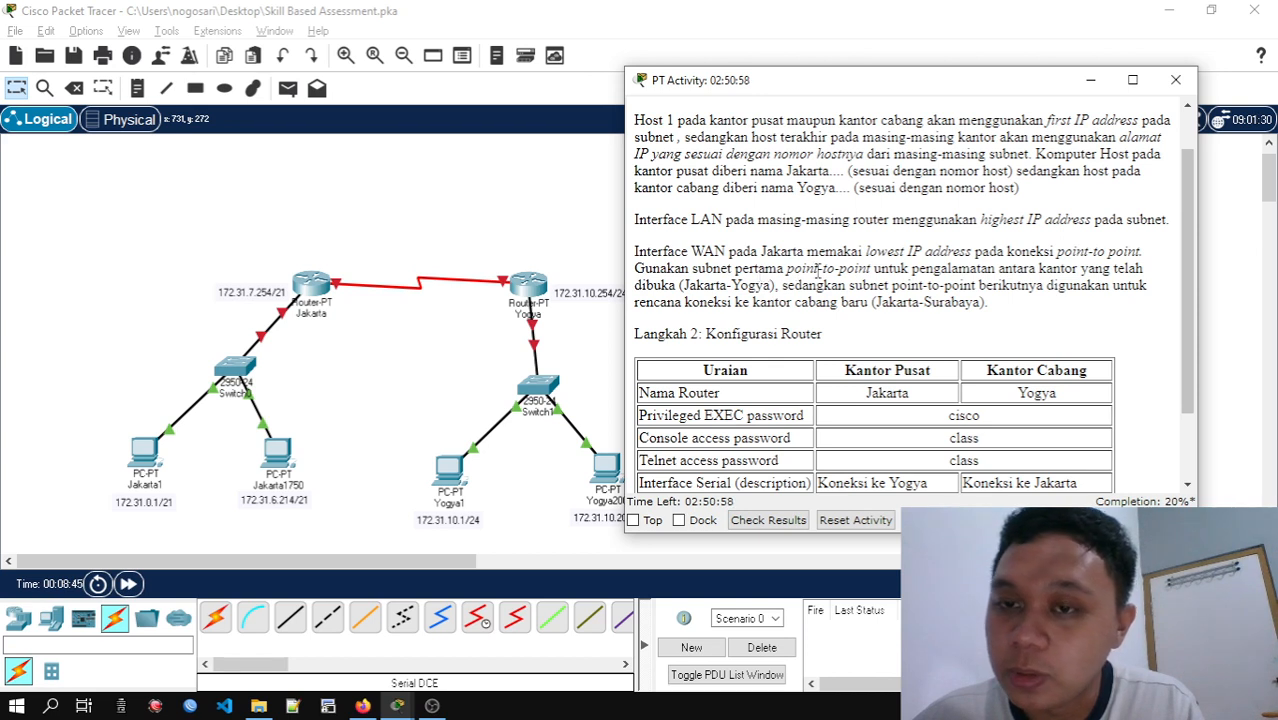
click(362, 706)
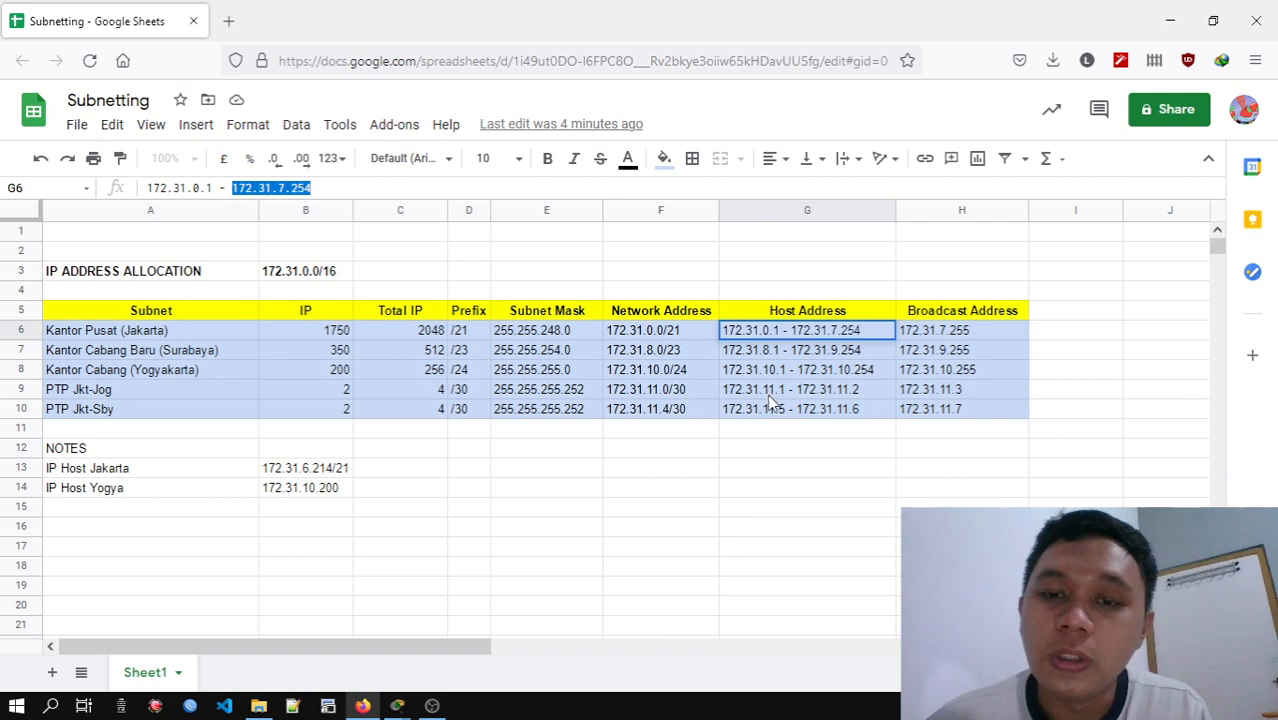
click(1178, 12)
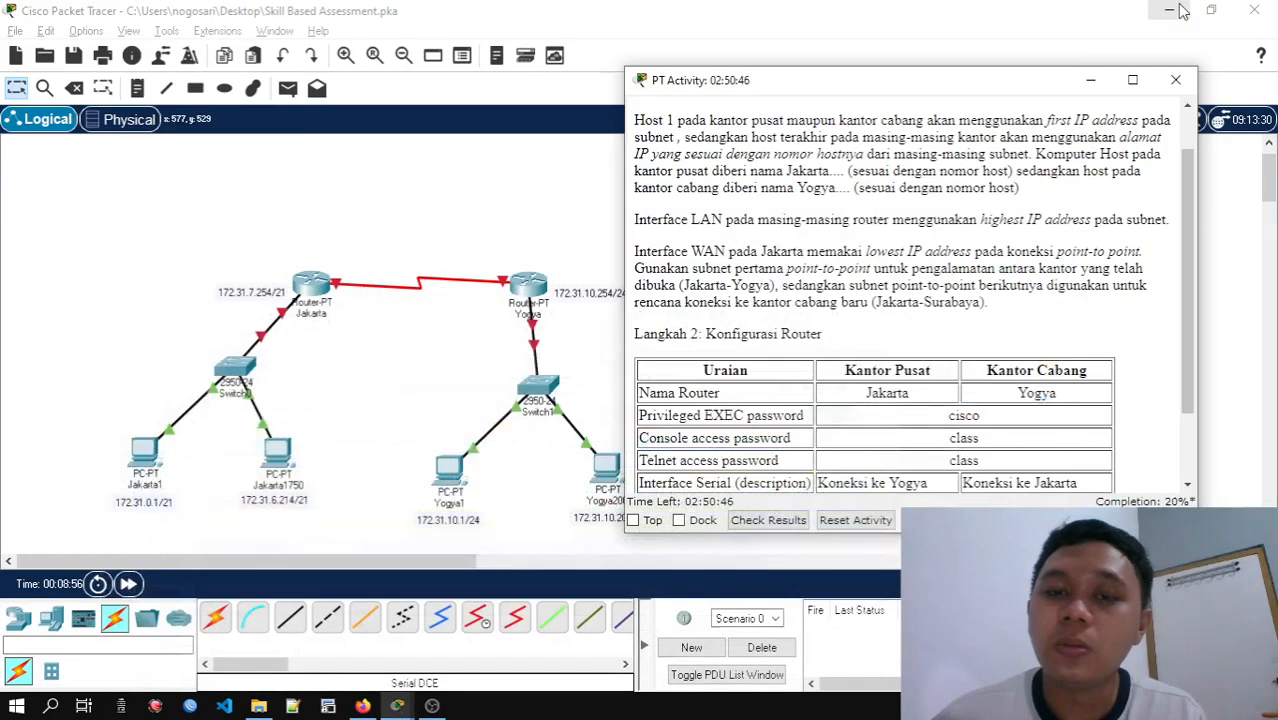
click(395, 314)
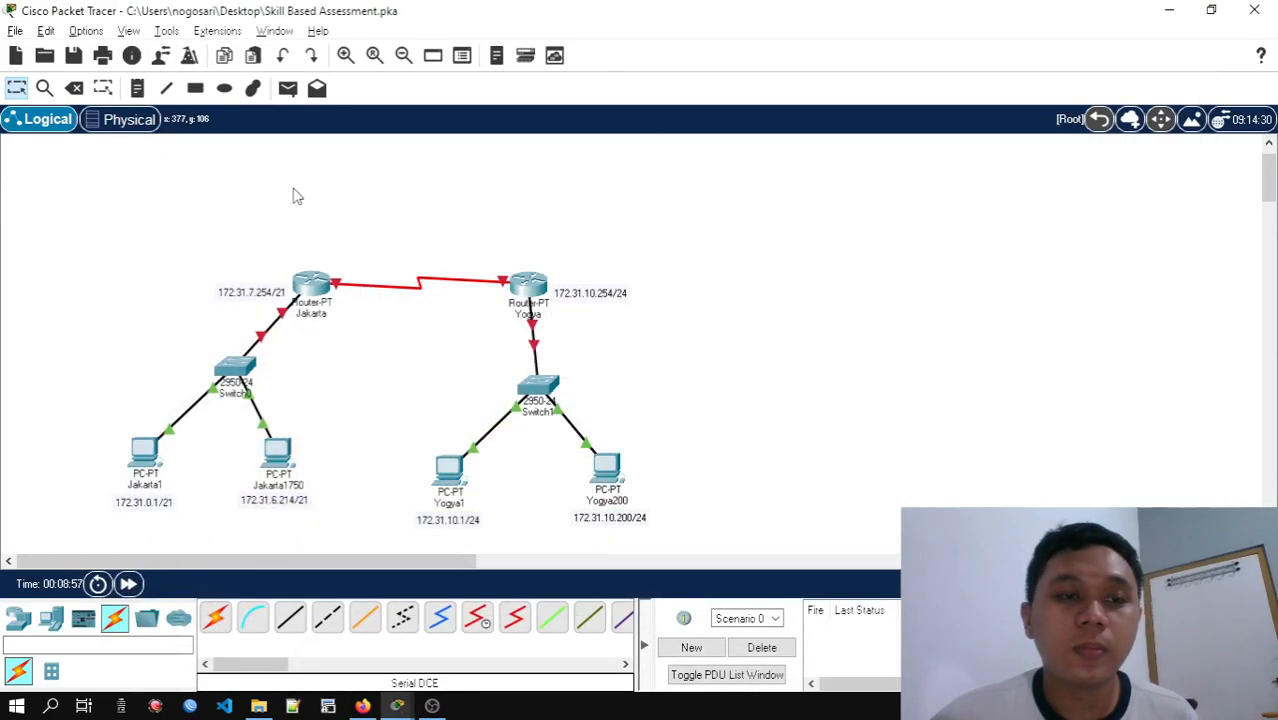
Place a note reading 172.31.11.1/30 just above the Jakarta router's end of the serial link
click(138, 88)
click(350, 232)
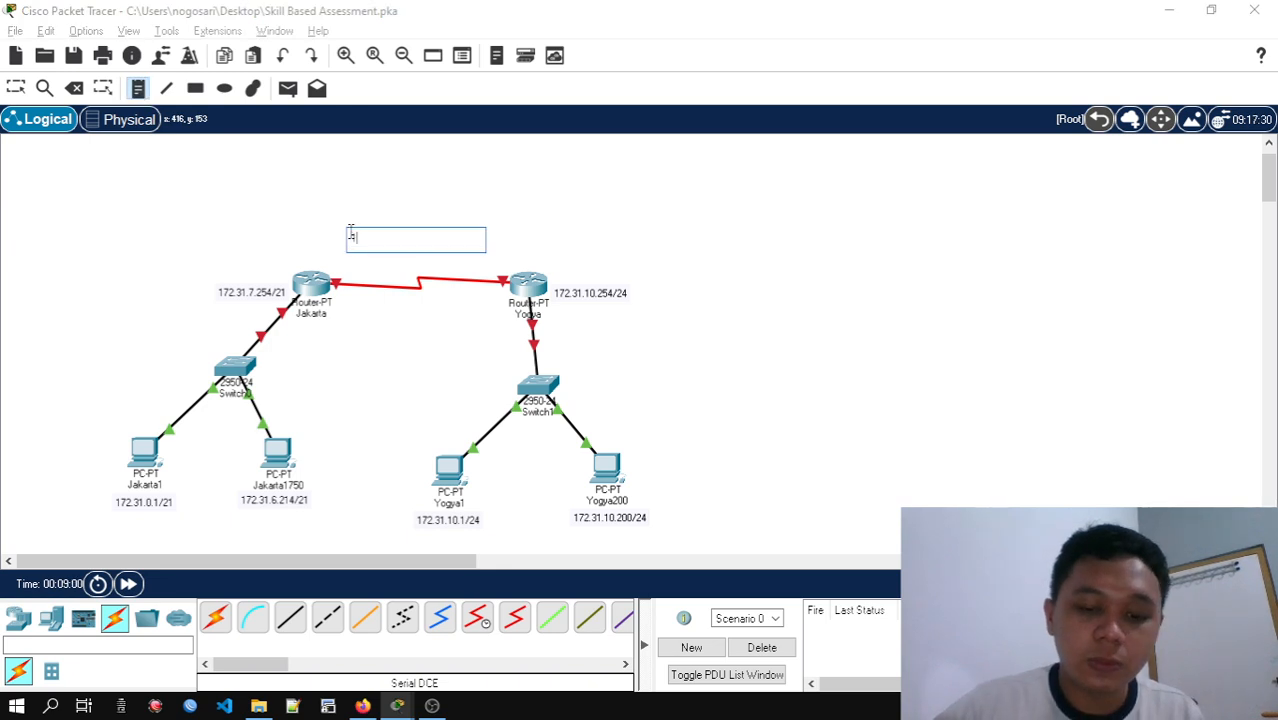
text(172.31.11.1)
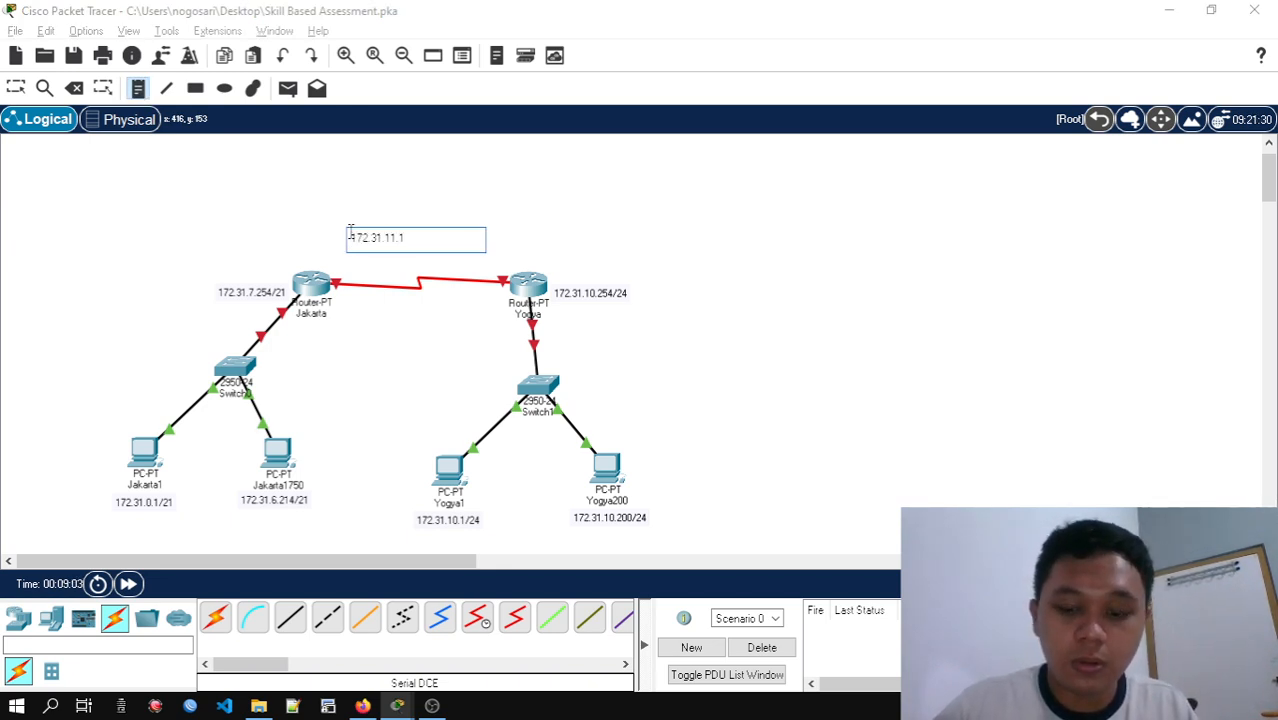
text(/24)
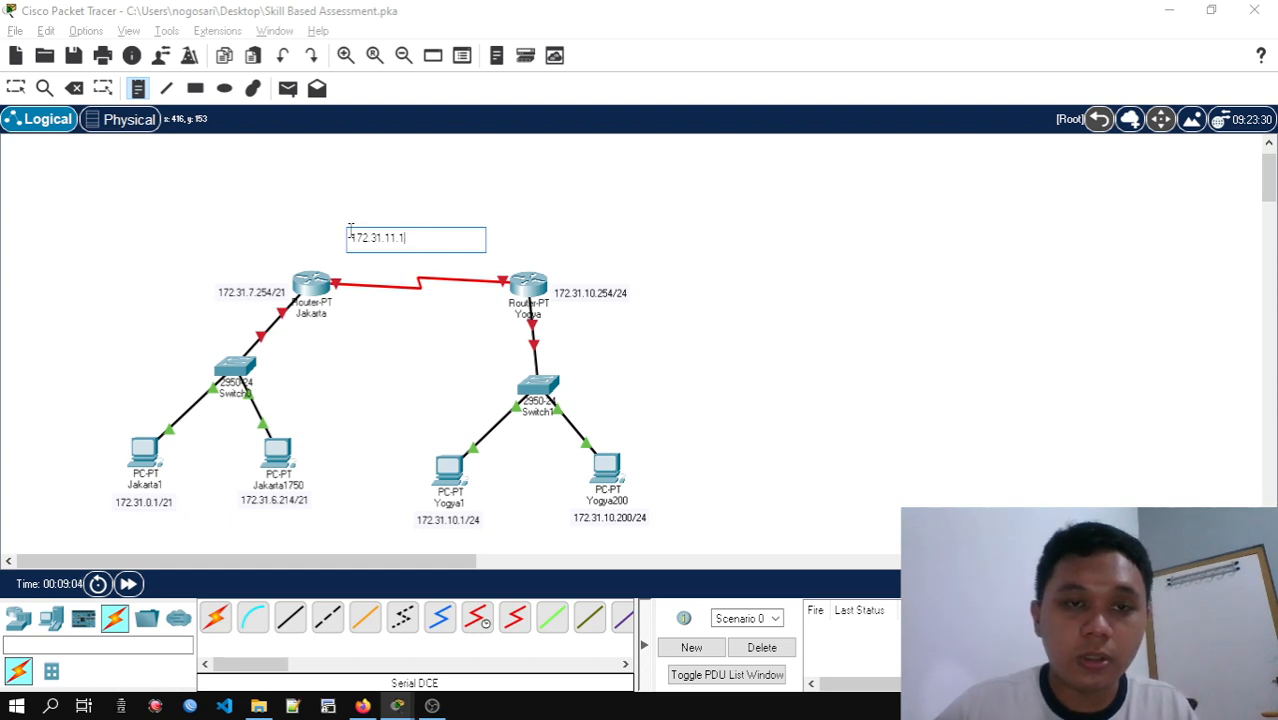
text(/30)
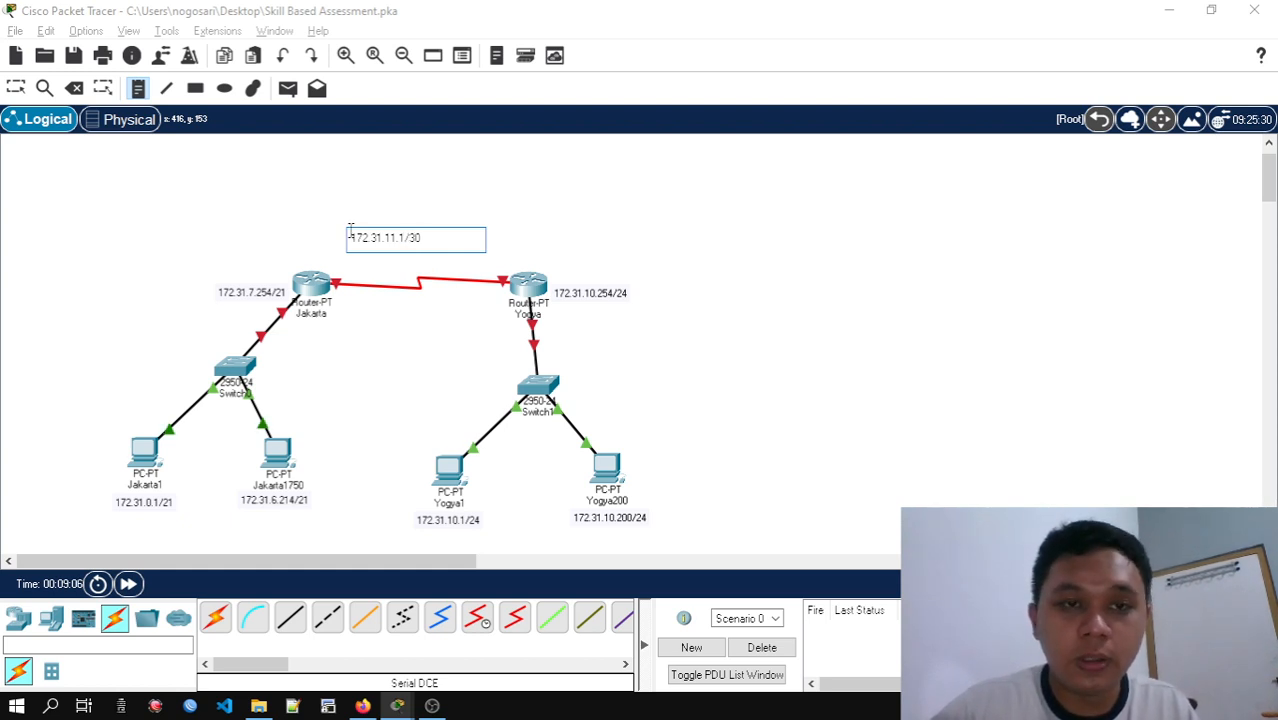
click(17, 89)
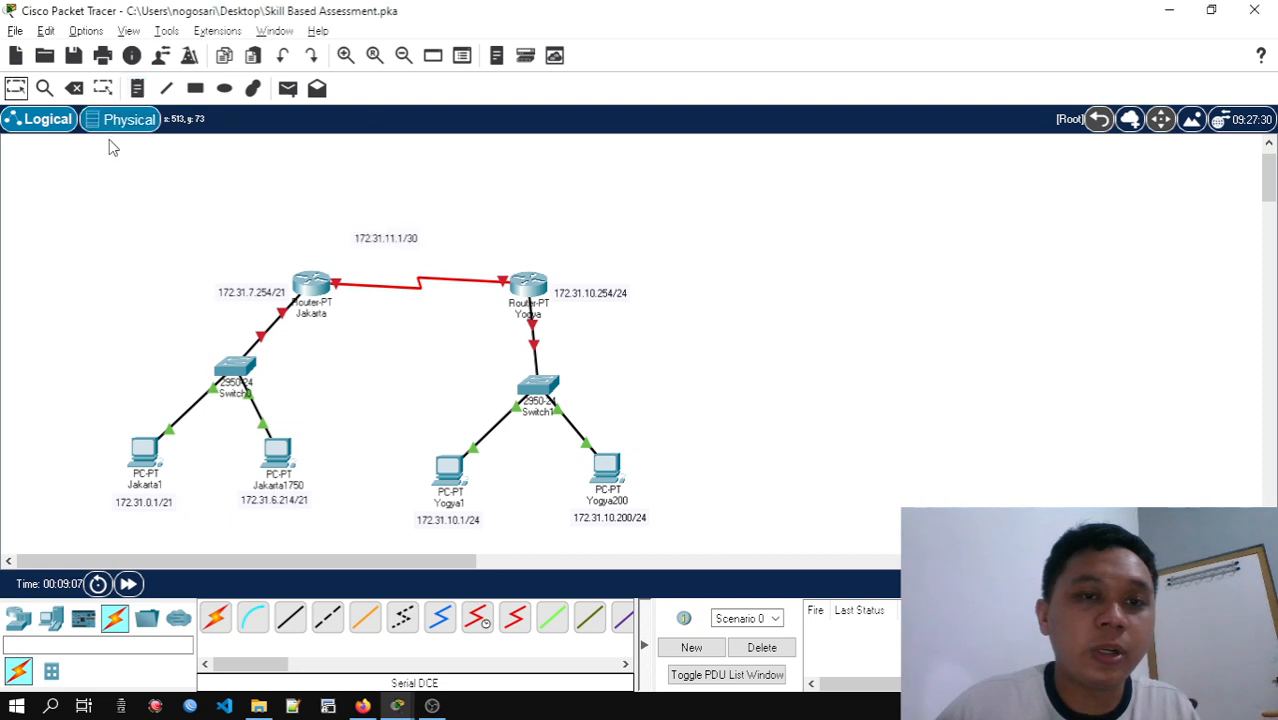
drag(411, 241, 381, 265)
click(480, 257)
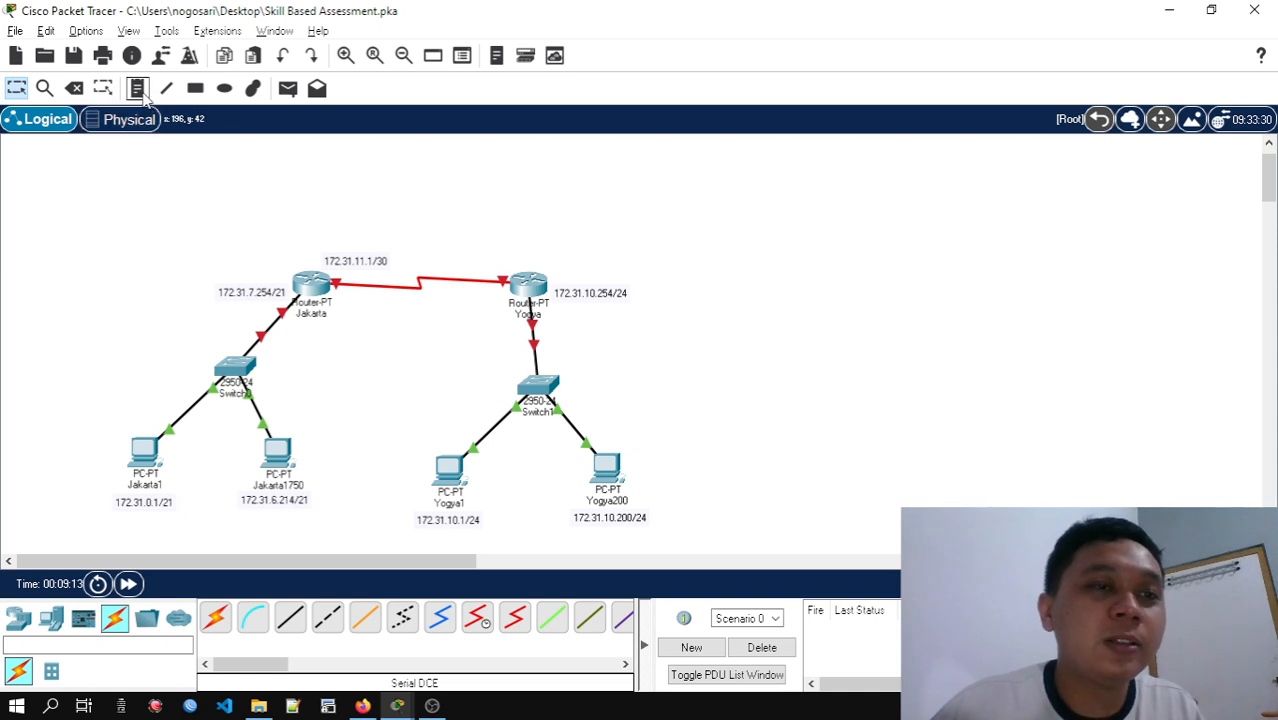
Place a note reading 172.31.11.2/30 above the Yogya router for its serial interface address
click(137, 88)
click(478, 226)
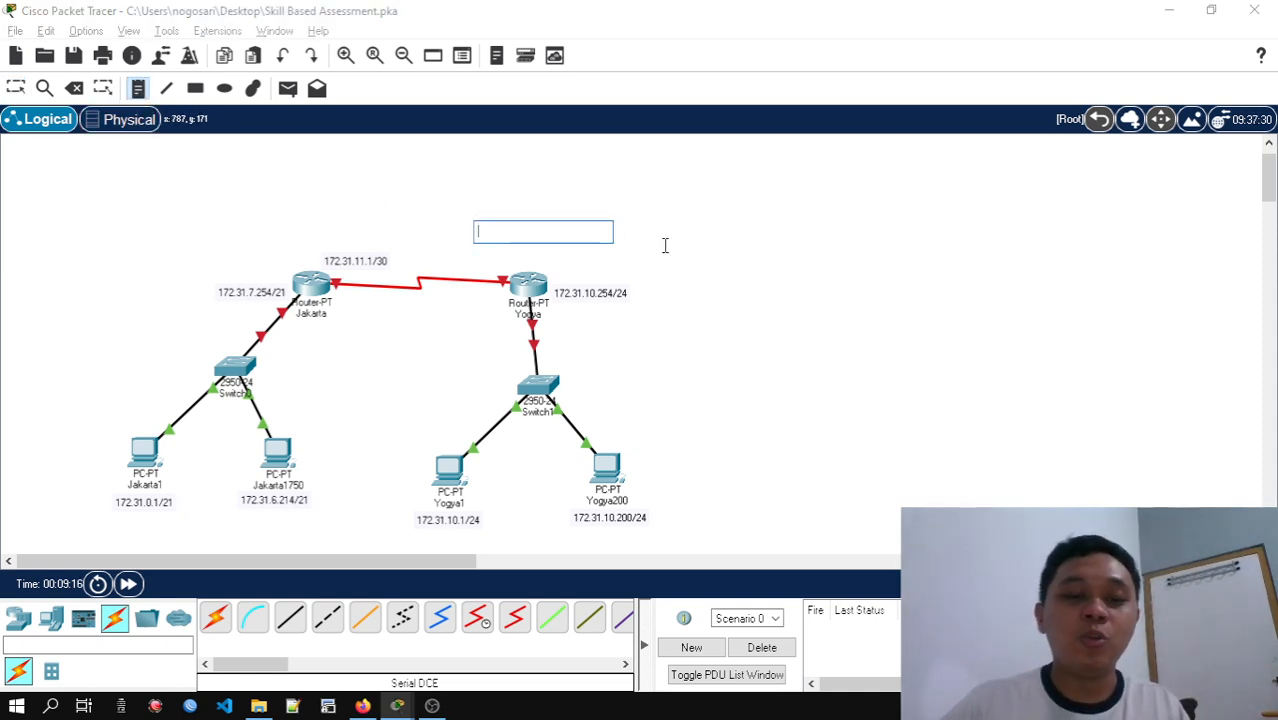
text(172)
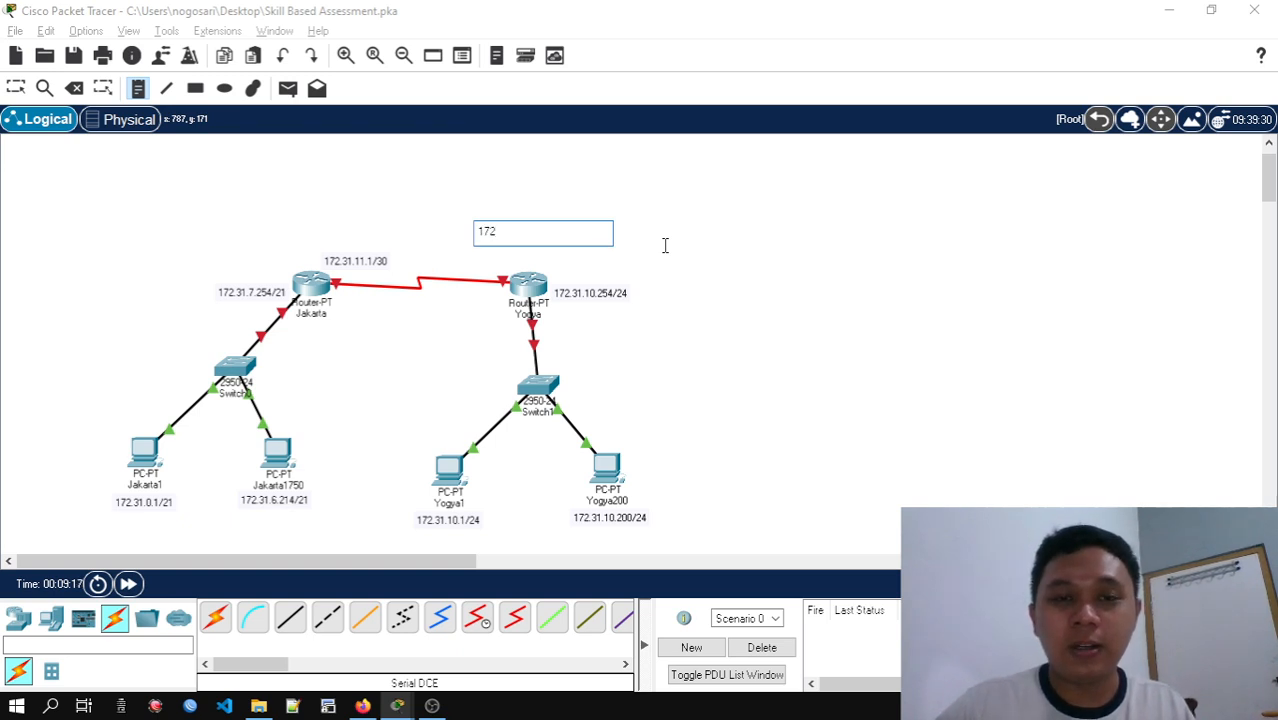
text(.)
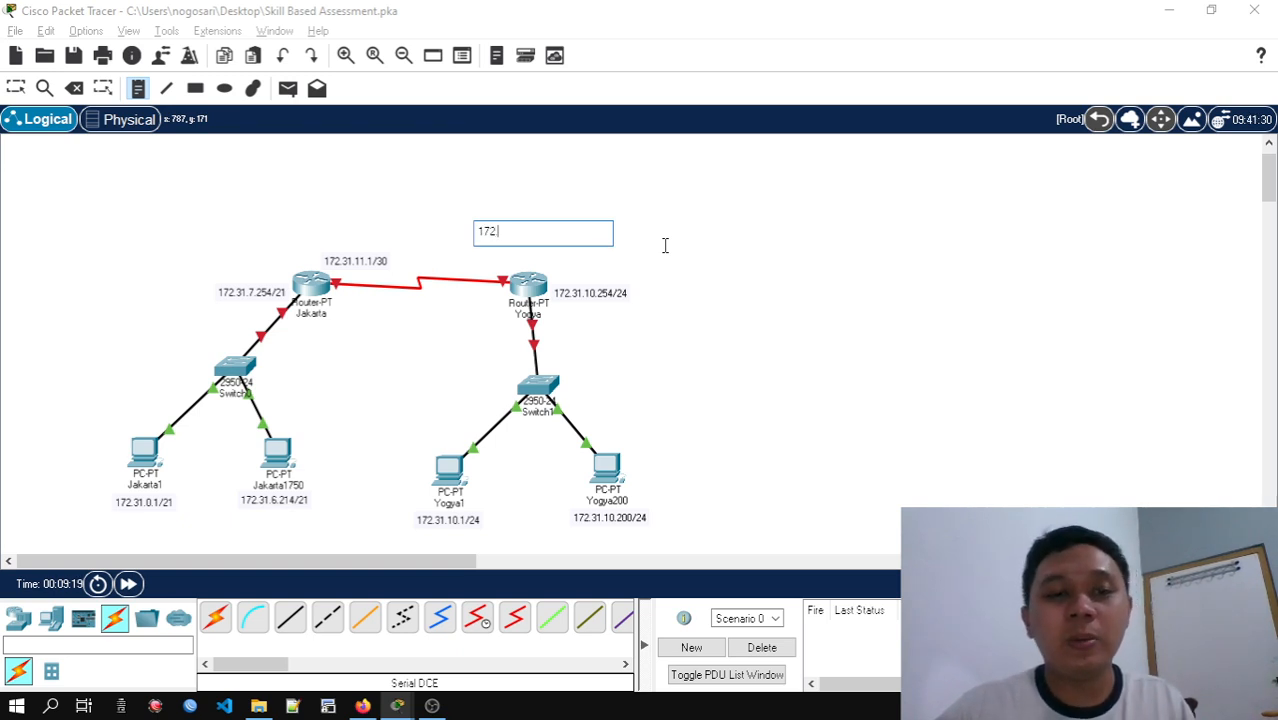
text(31.1)
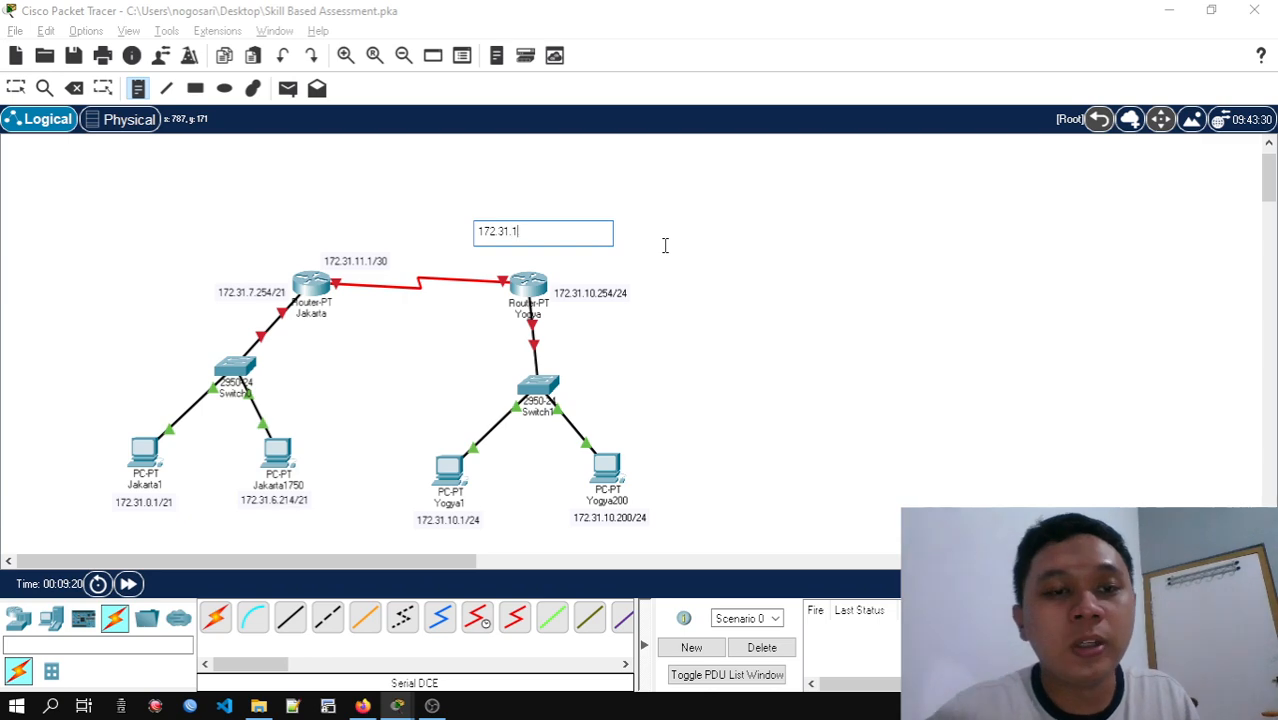
text(1.2/3)
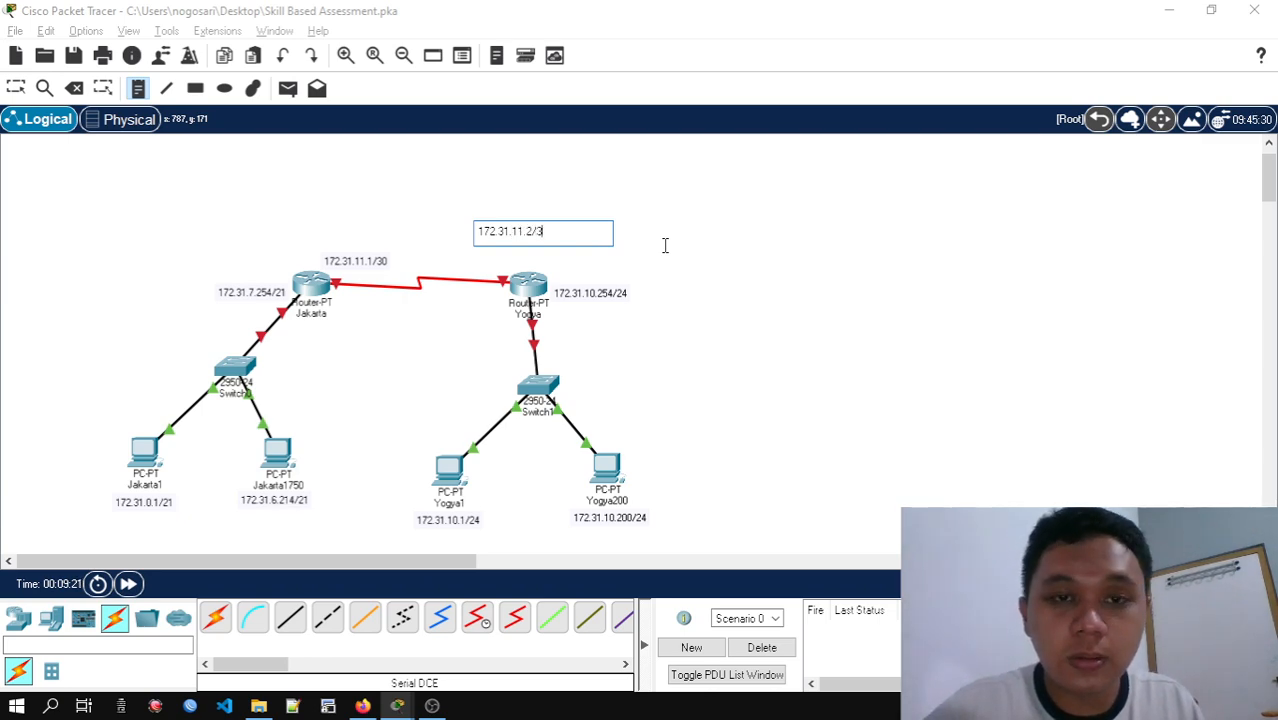
text(0)
Review the office and point-to-point subnets in the subnetting spreadsheet, and return to the network topology
key(alt+Tab)
key(alt+Tab)
key(alt+Tab)
key(alt+Tab)
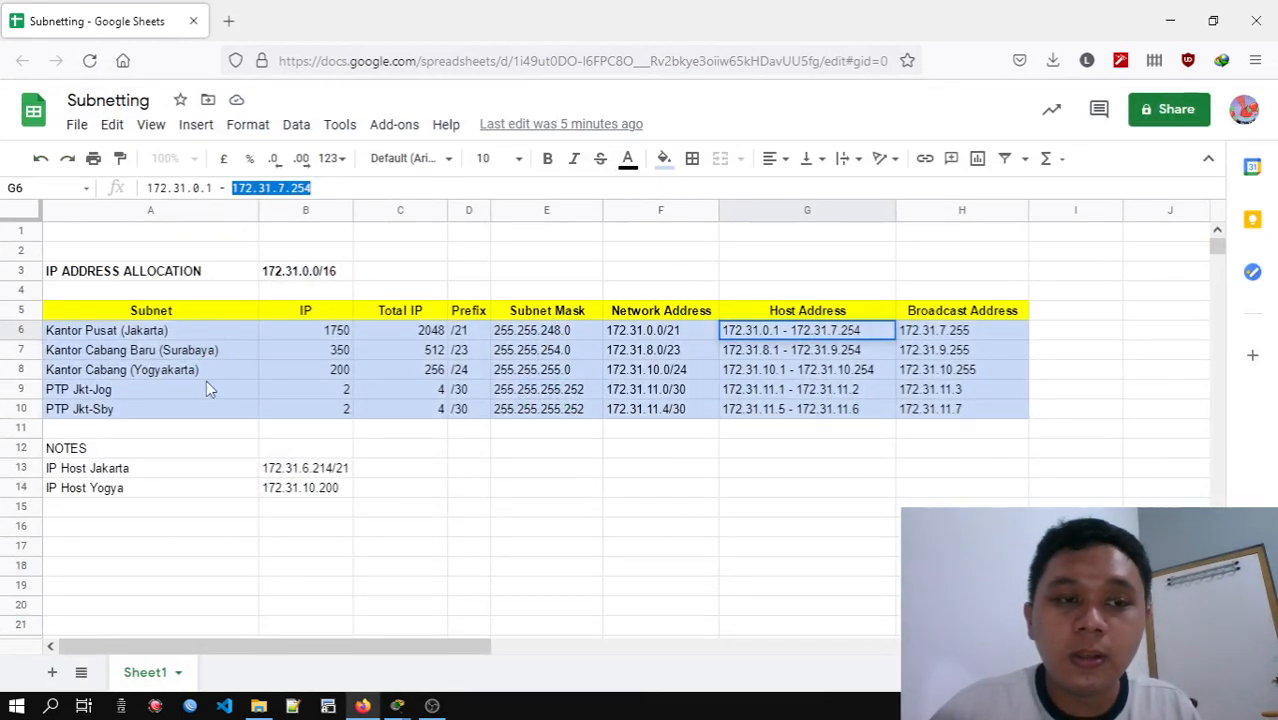
click(1170, 20)
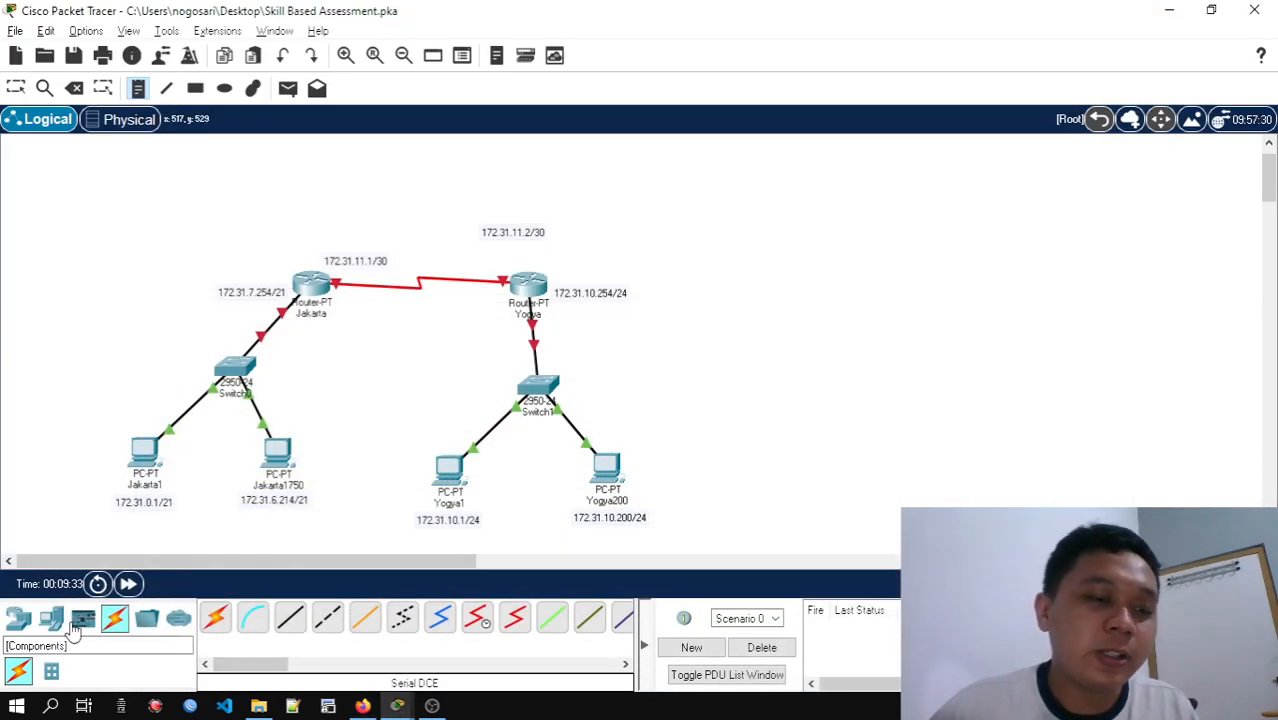
Add a generic PT-Router in the free area northwest of the Jakarta router and rename it Surabaya
click(18, 618)
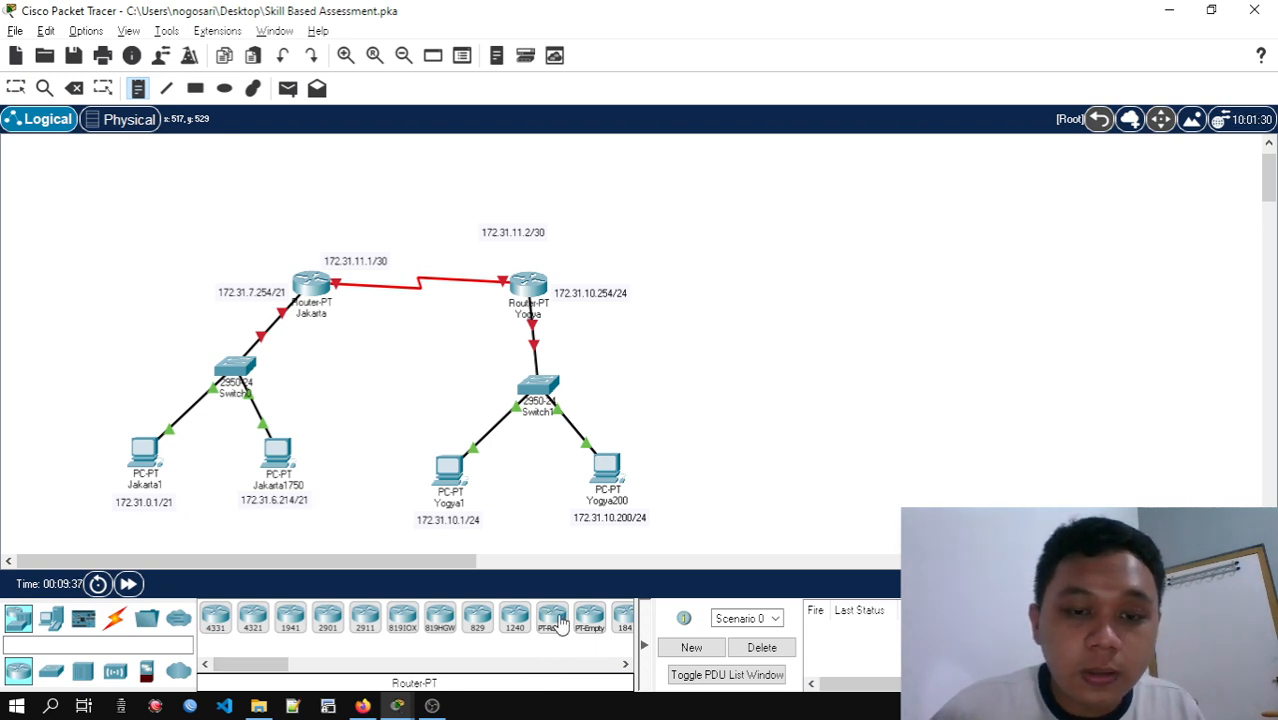
mouse_move(558, 622)
mouse_down()
mouse_move(294, 363)
mouse_move(89, 278)
mouse_move(113, 278)
mouse_move(85, 285)
mouse_move(104, 214)
mouse_up()
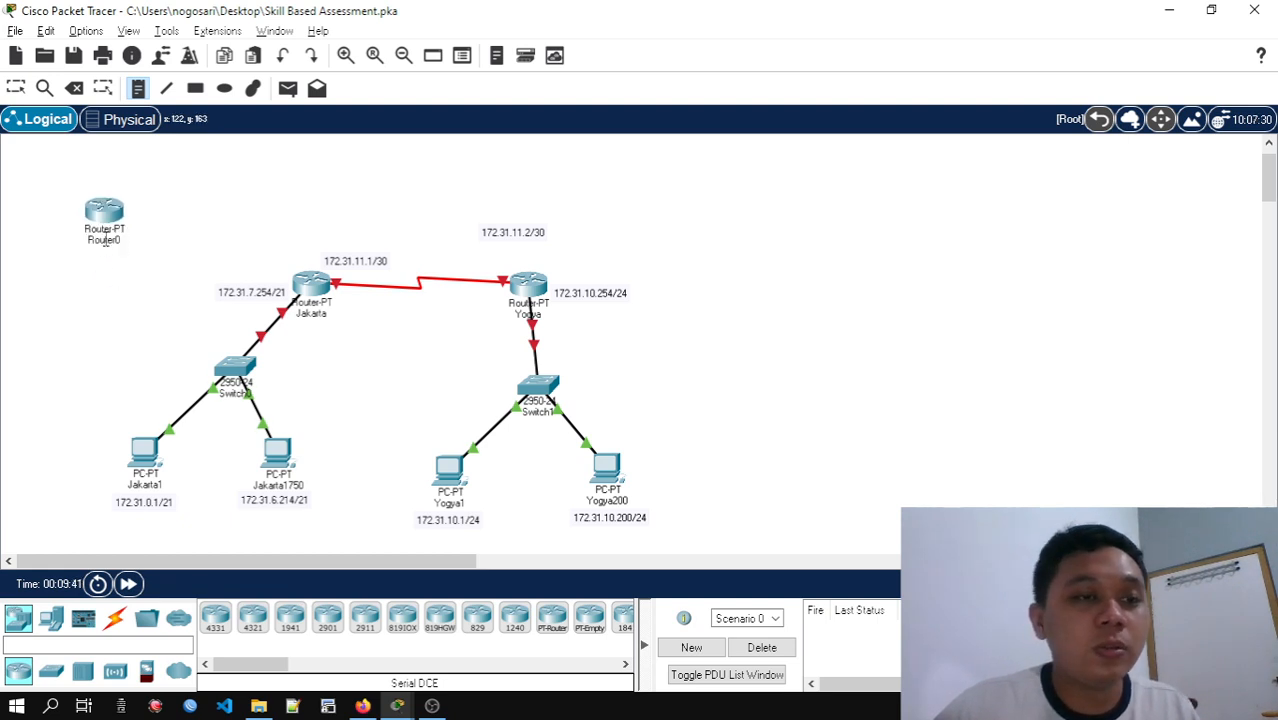
click(105, 240)
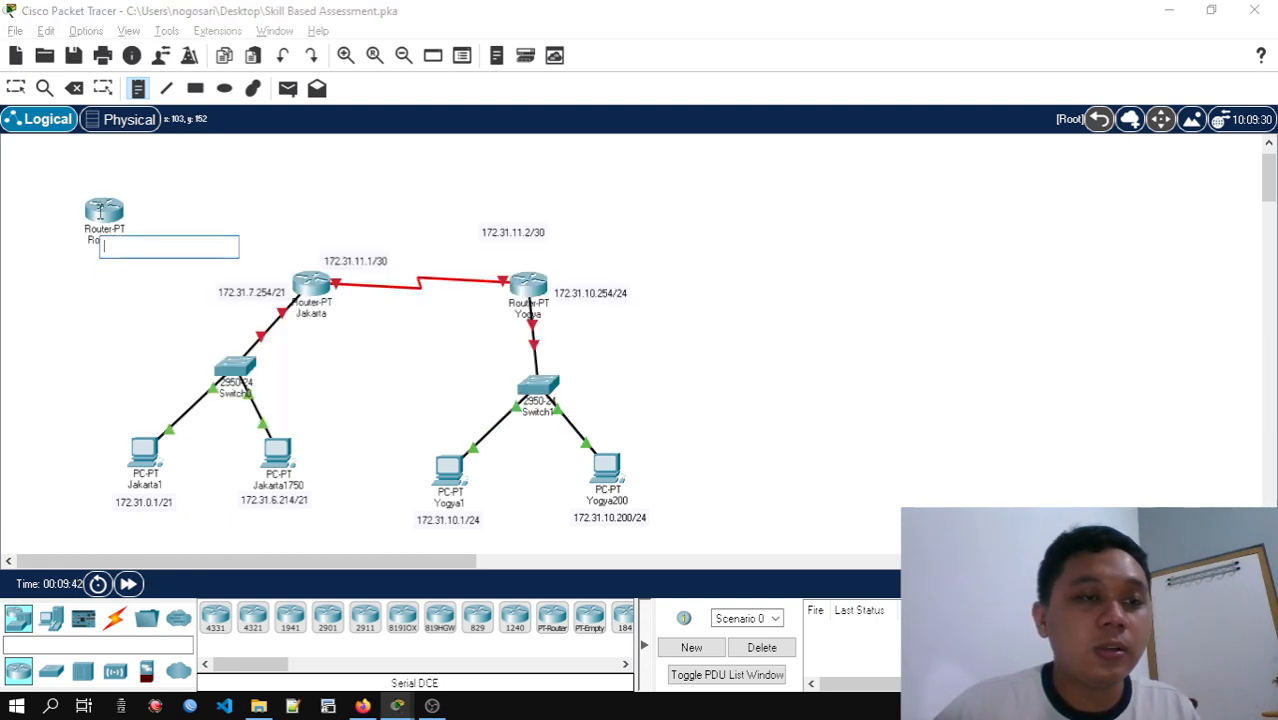
click(100, 213)
click(17, 89)
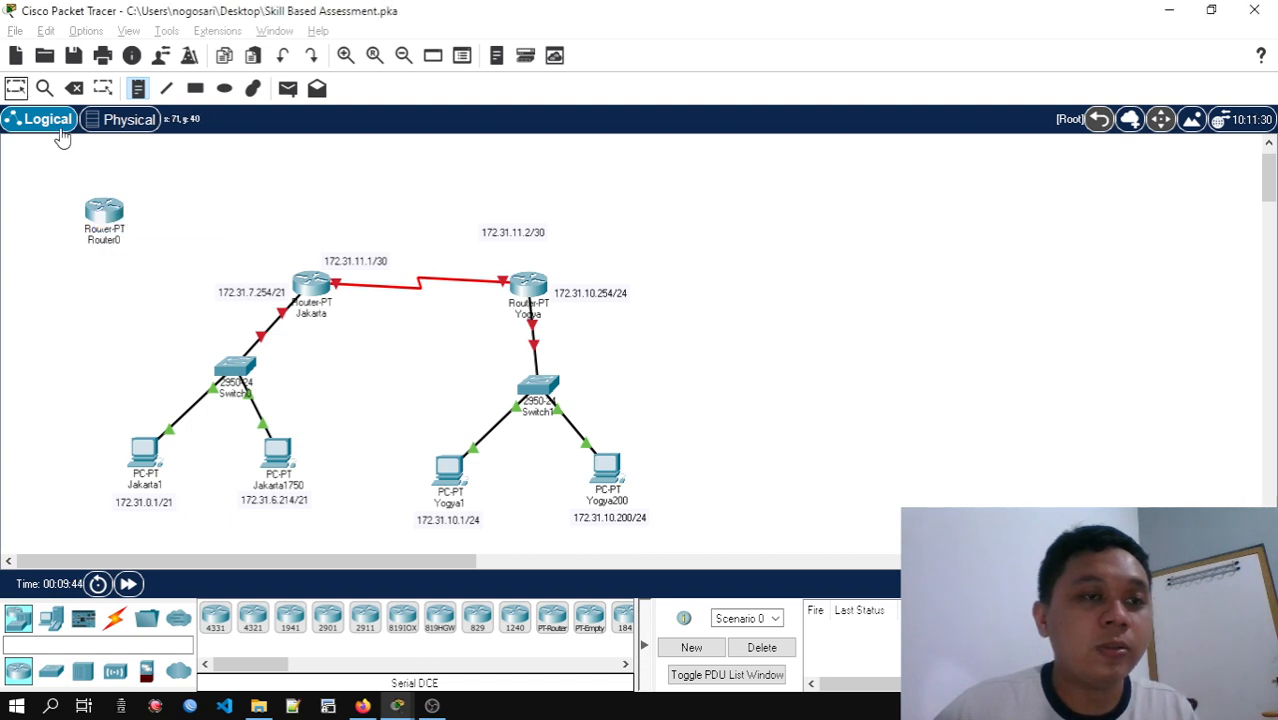
click(110, 248)
text(S)
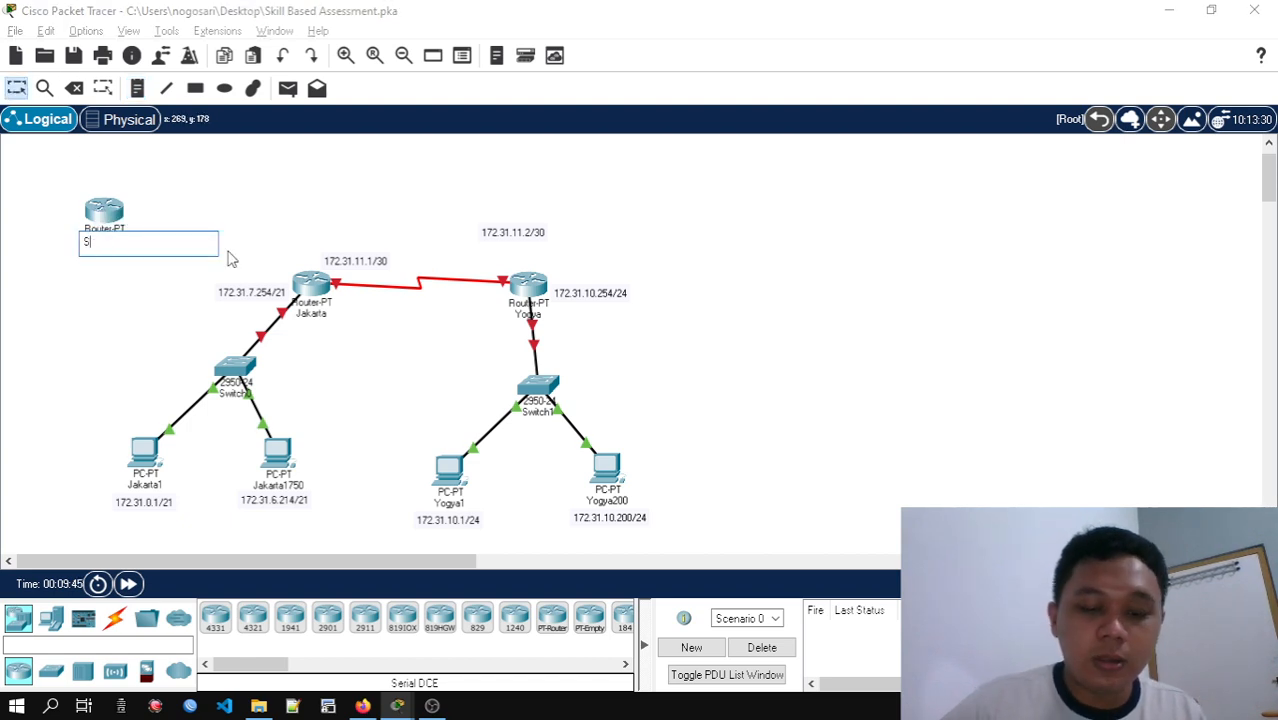
text(urabaya)
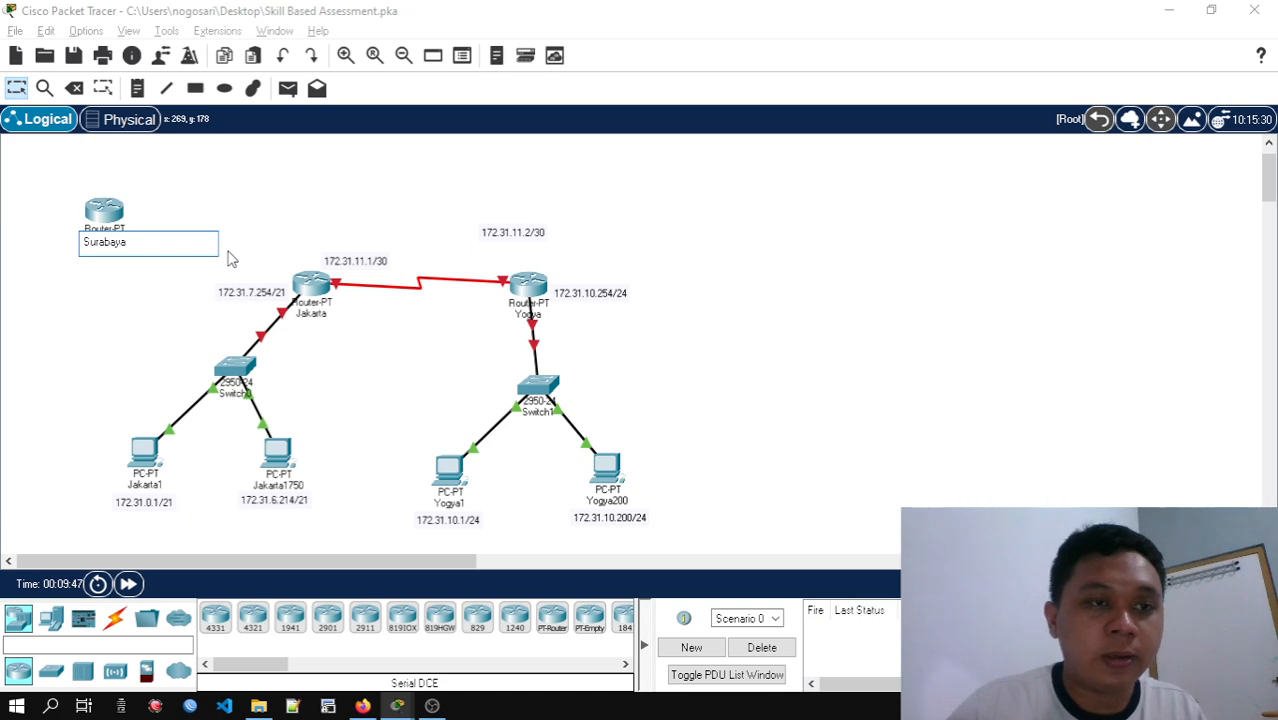
click(267, 197)
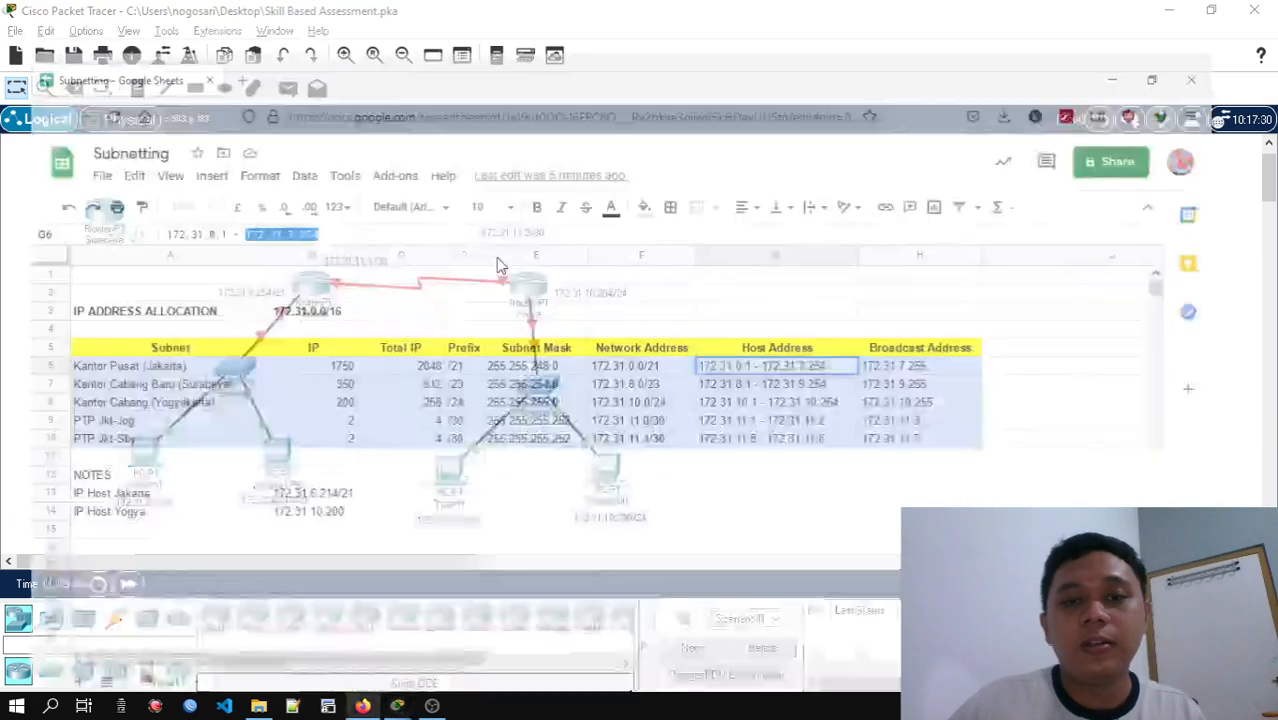
Read the activity instructions on the point-to-point subnet reserved for the planned Jakarta-Surabaya connection
key(alt+Tab)
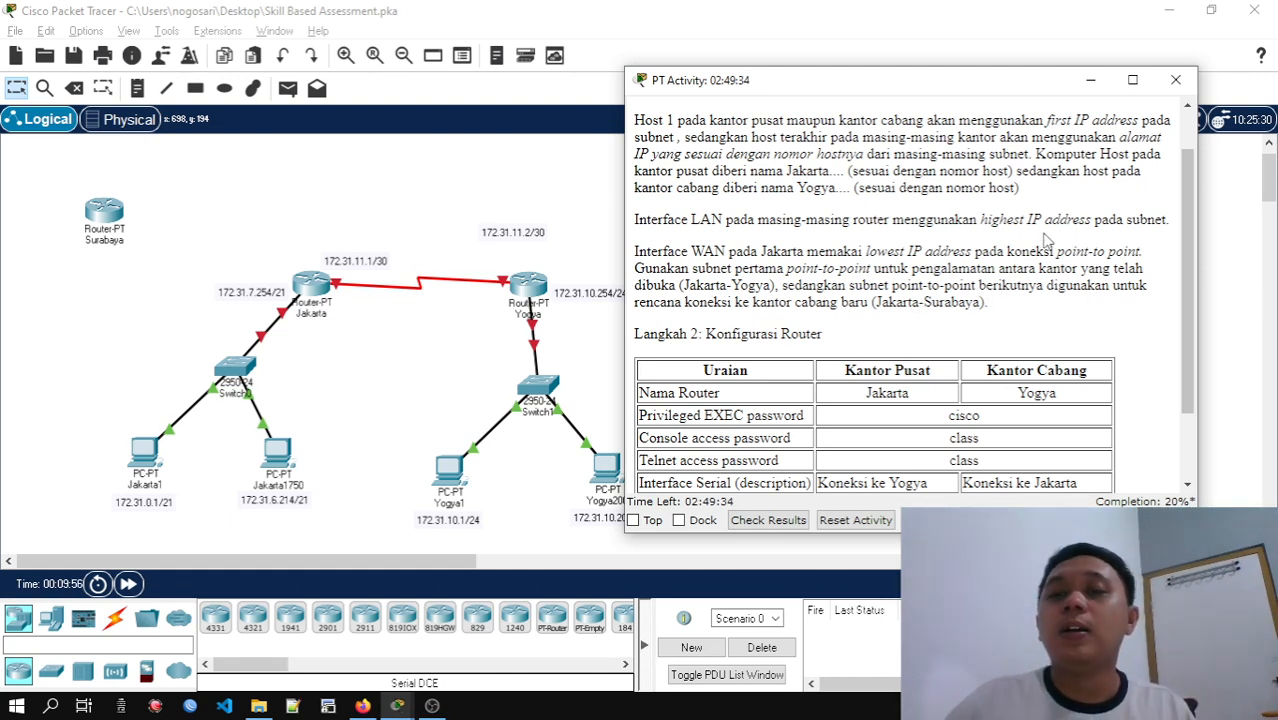
click(1090, 80)
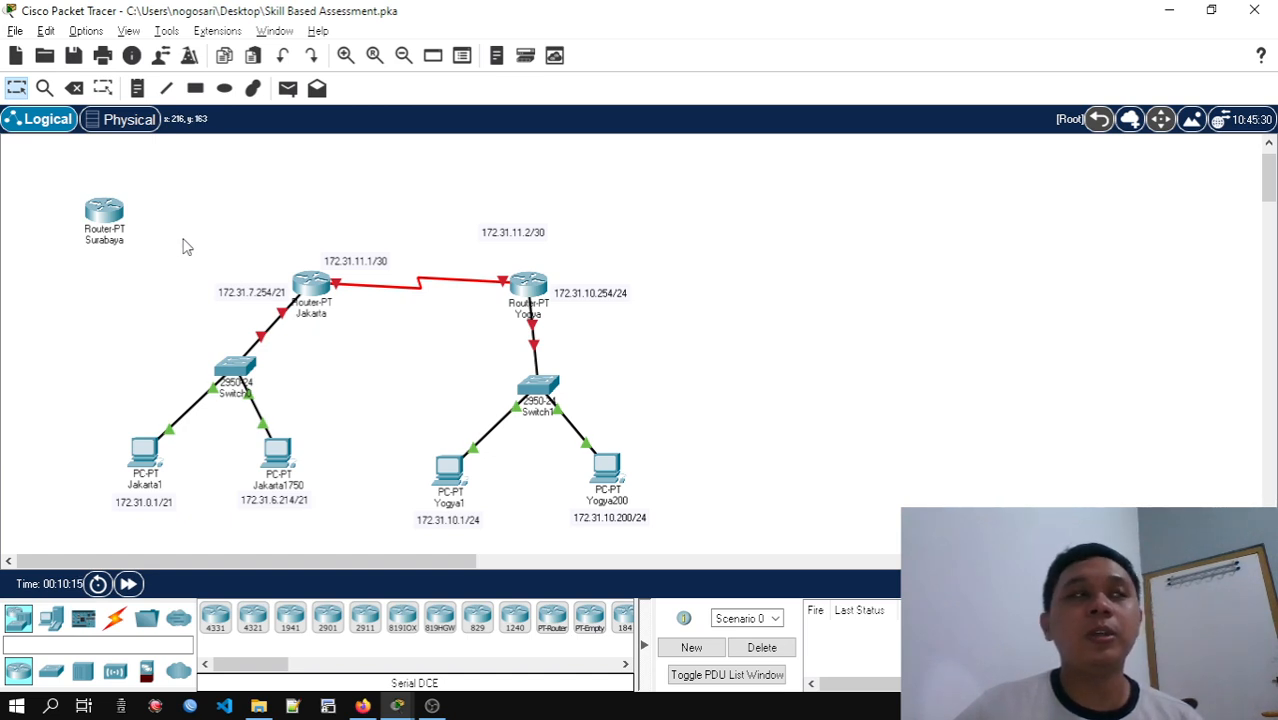
Compare the Surabaya router's available modules, power the router off, and install PT-ROUTER-NM-1CGE in the empty slot next to its existing modules
mouse_move(110, 209)
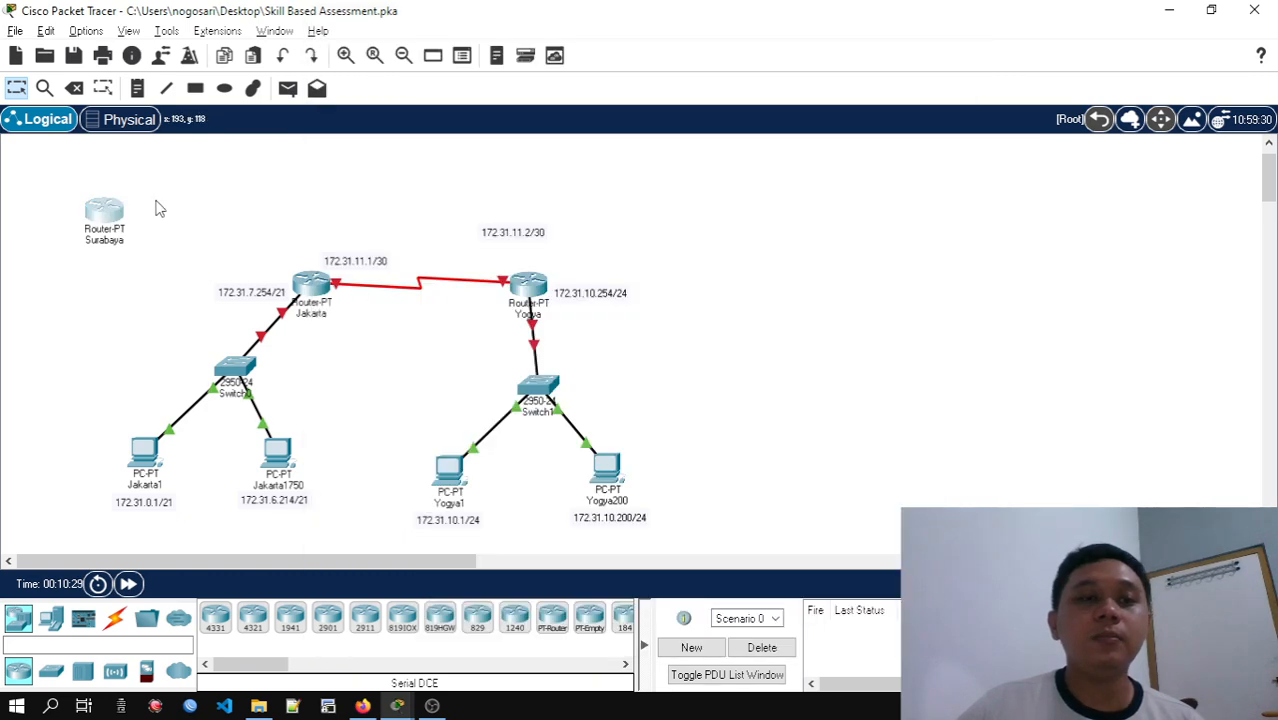
click(116, 212)
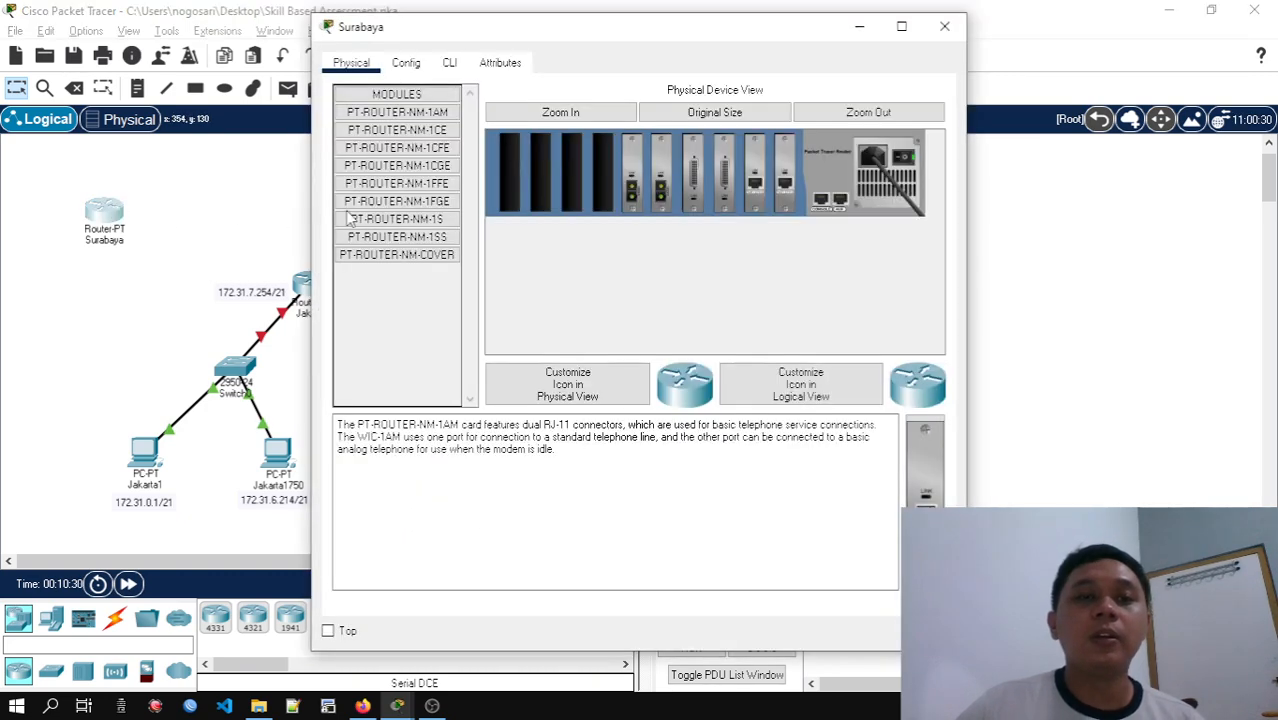
click(400, 130)
click(418, 150)
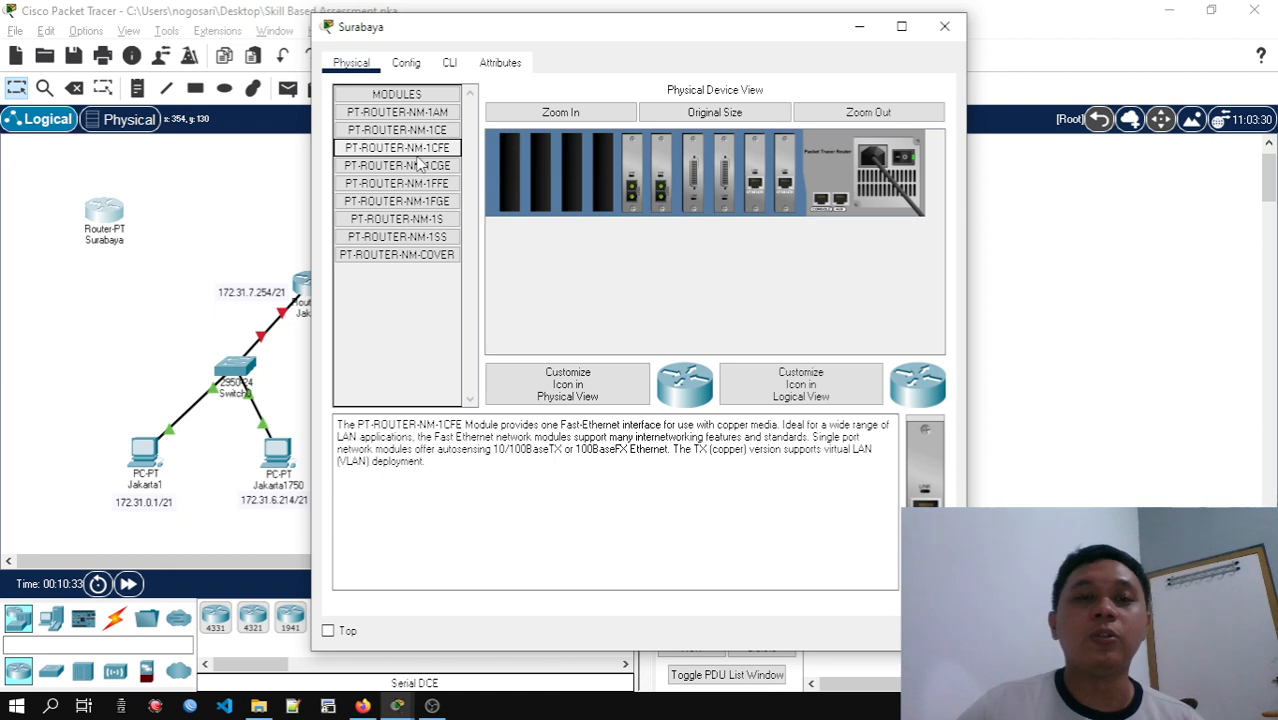
click(420, 166)
click(422, 184)
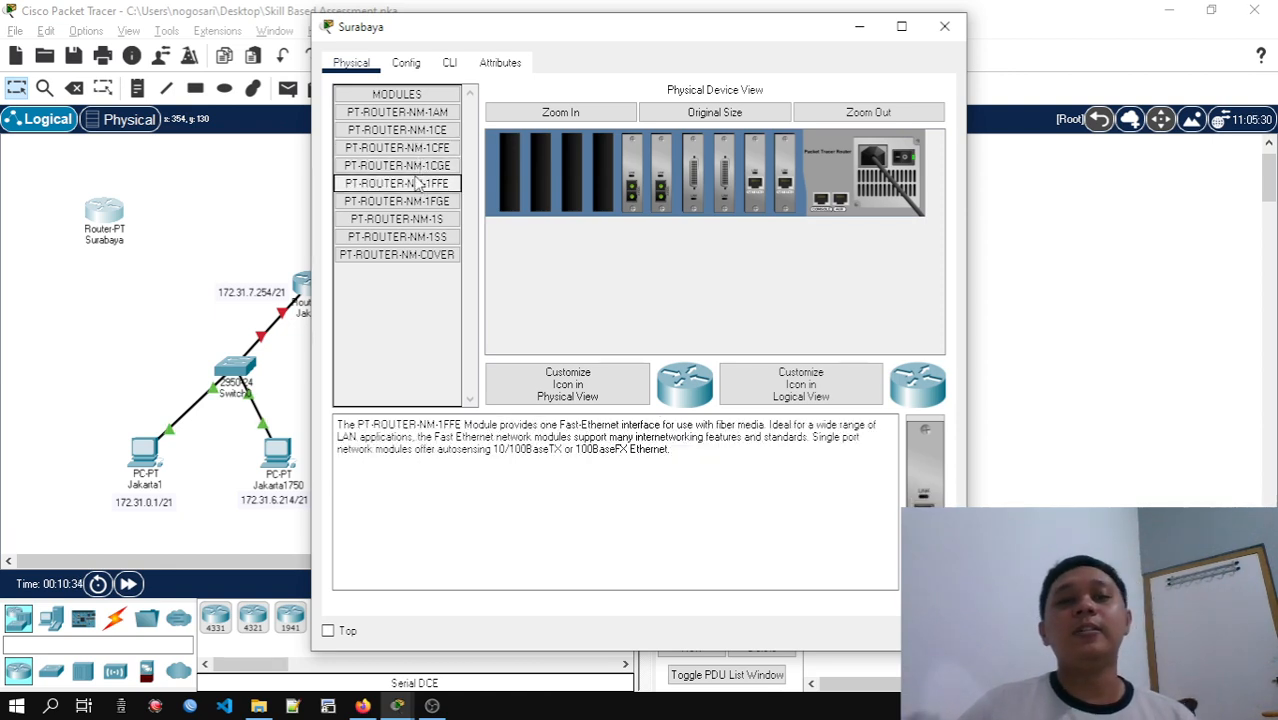
click(419, 166)
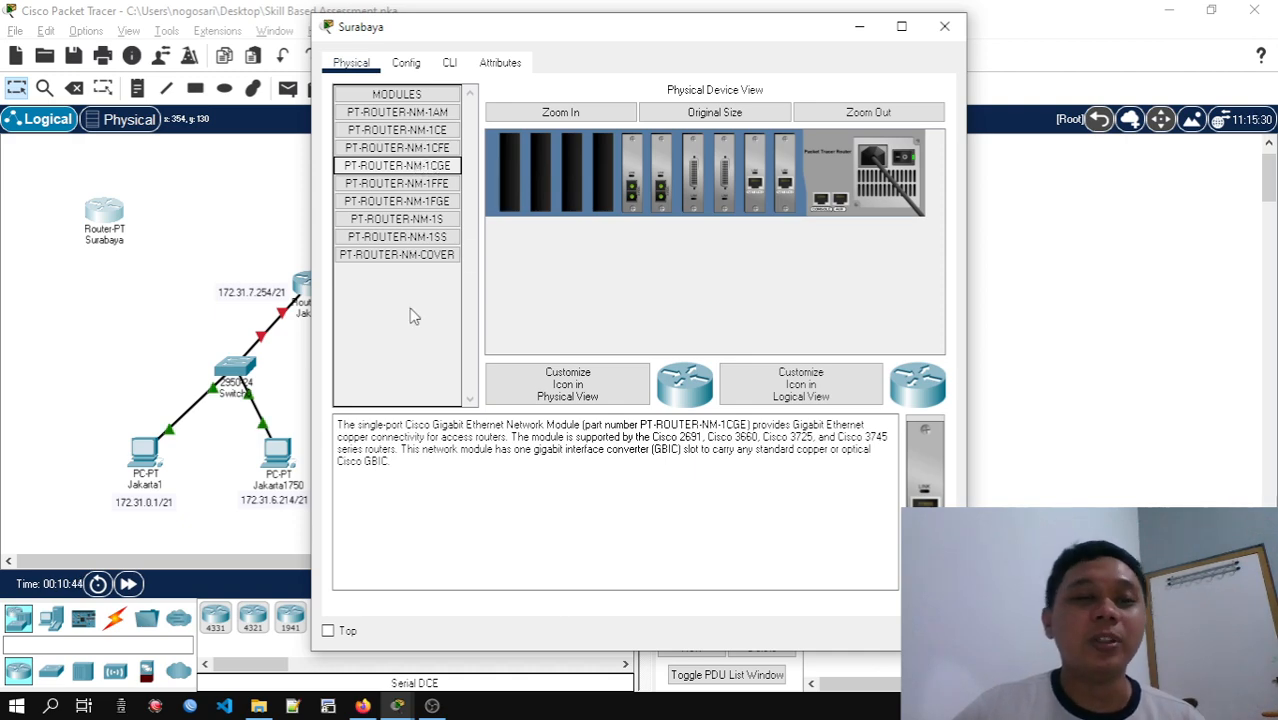
drag(563, 41, 816, 52)
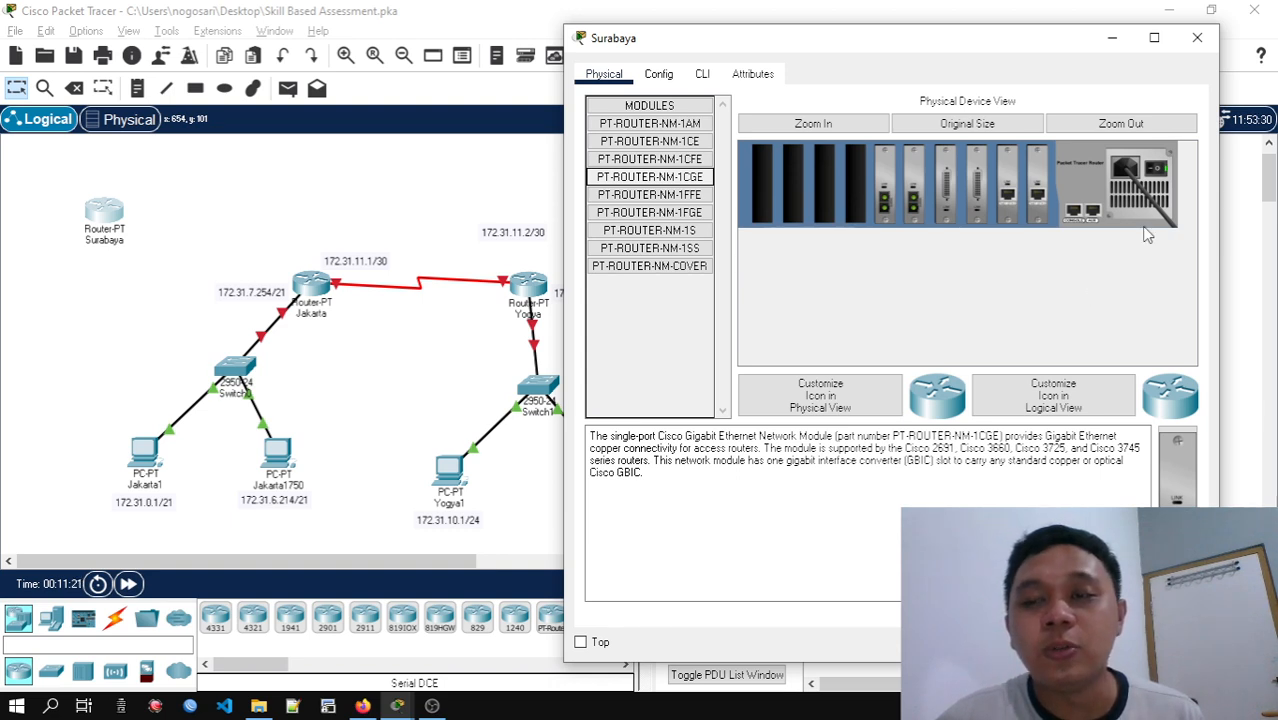
click(1156, 172)
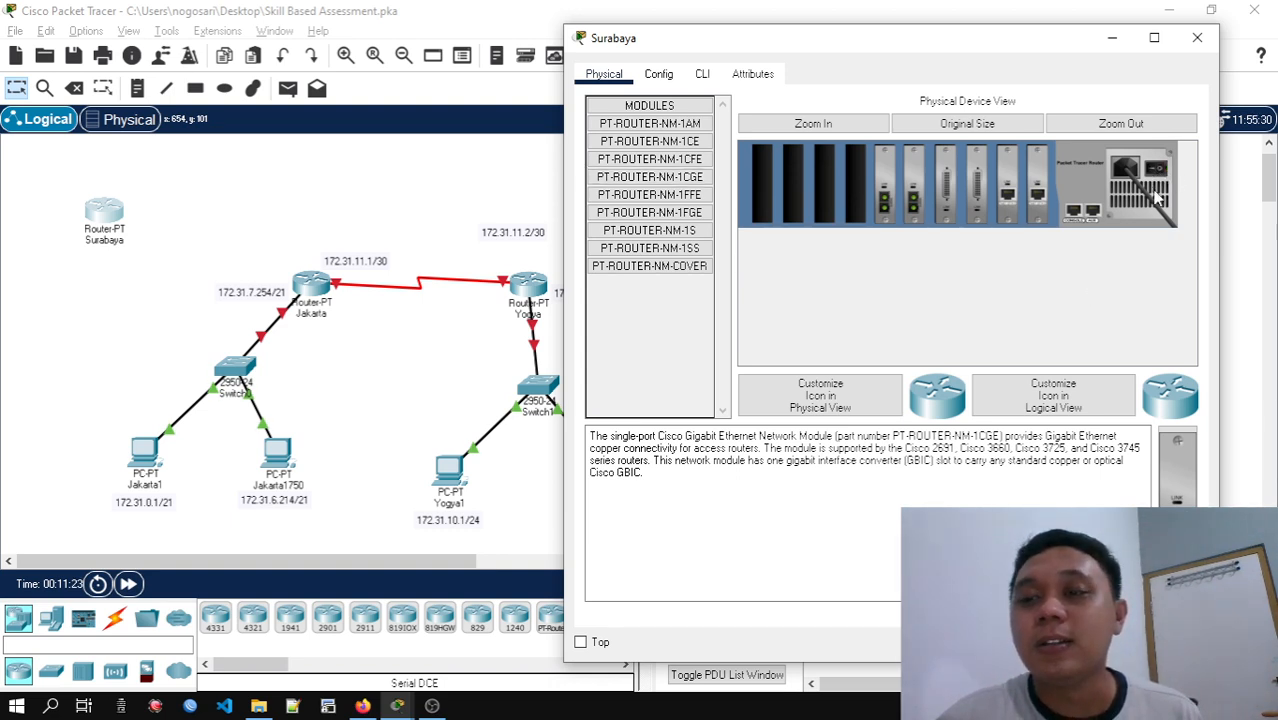
drag(1174, 452, 858, 200)
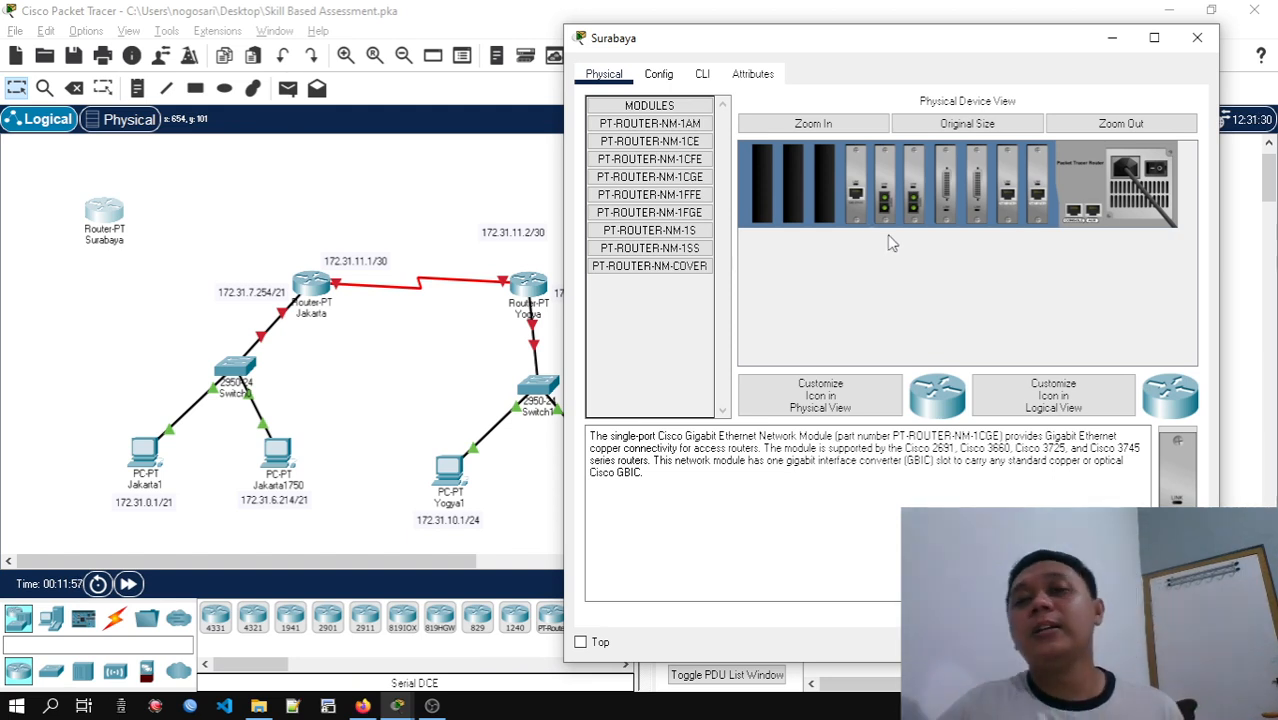
drag(986, 40, 958, 56)
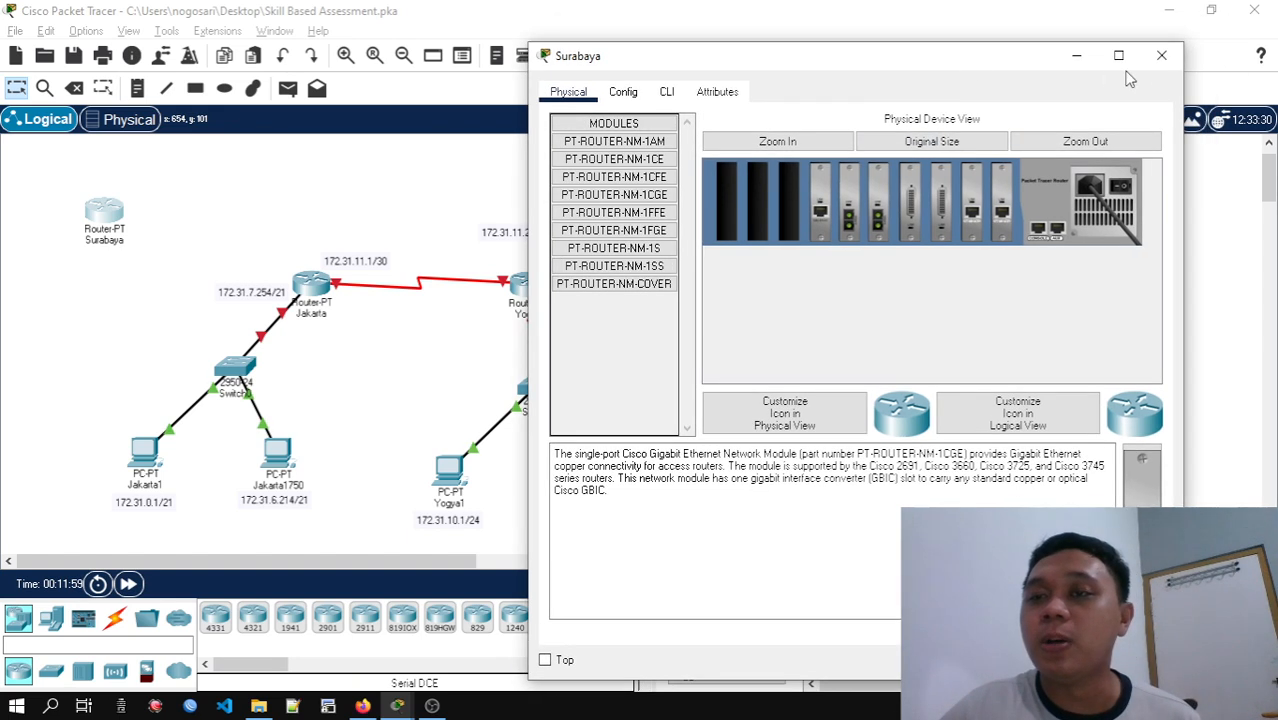
click(1168, 53)
Install a PT-ROUTER-NM-1CGE module in the Jakarta router's empty slot beside its serial module
click(312, 285)
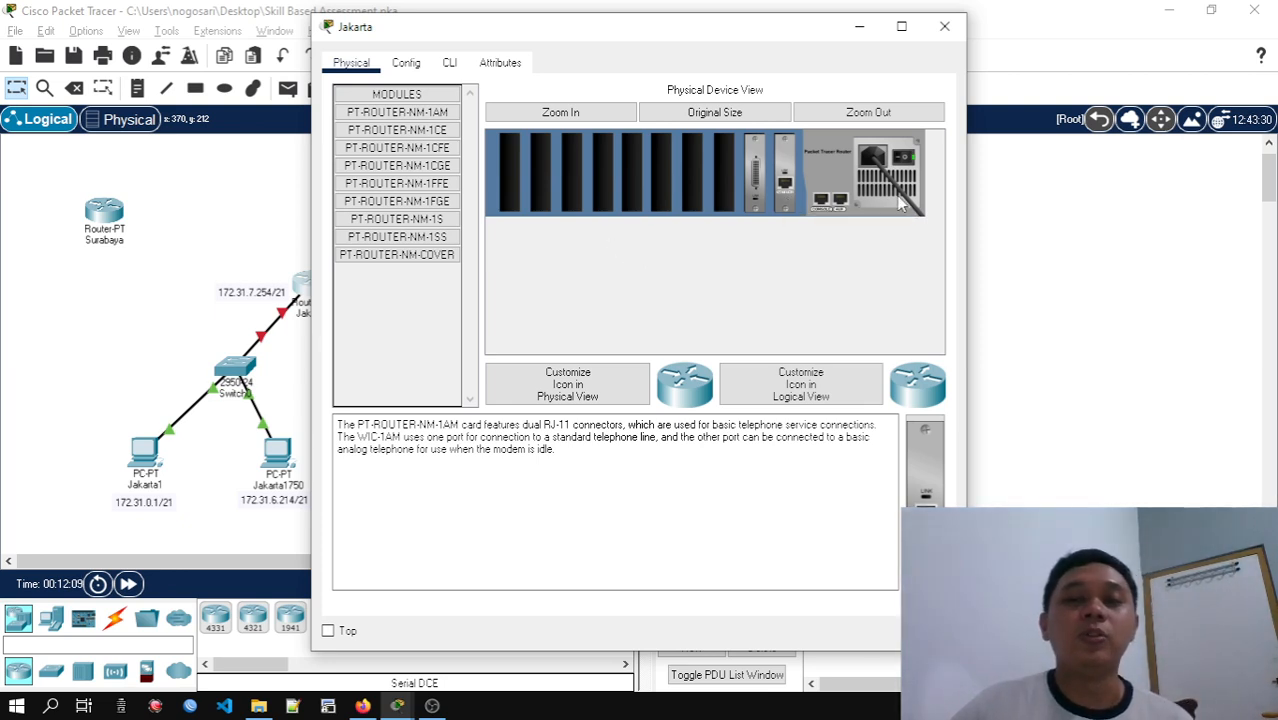
drag(802, 36, 932, 35)
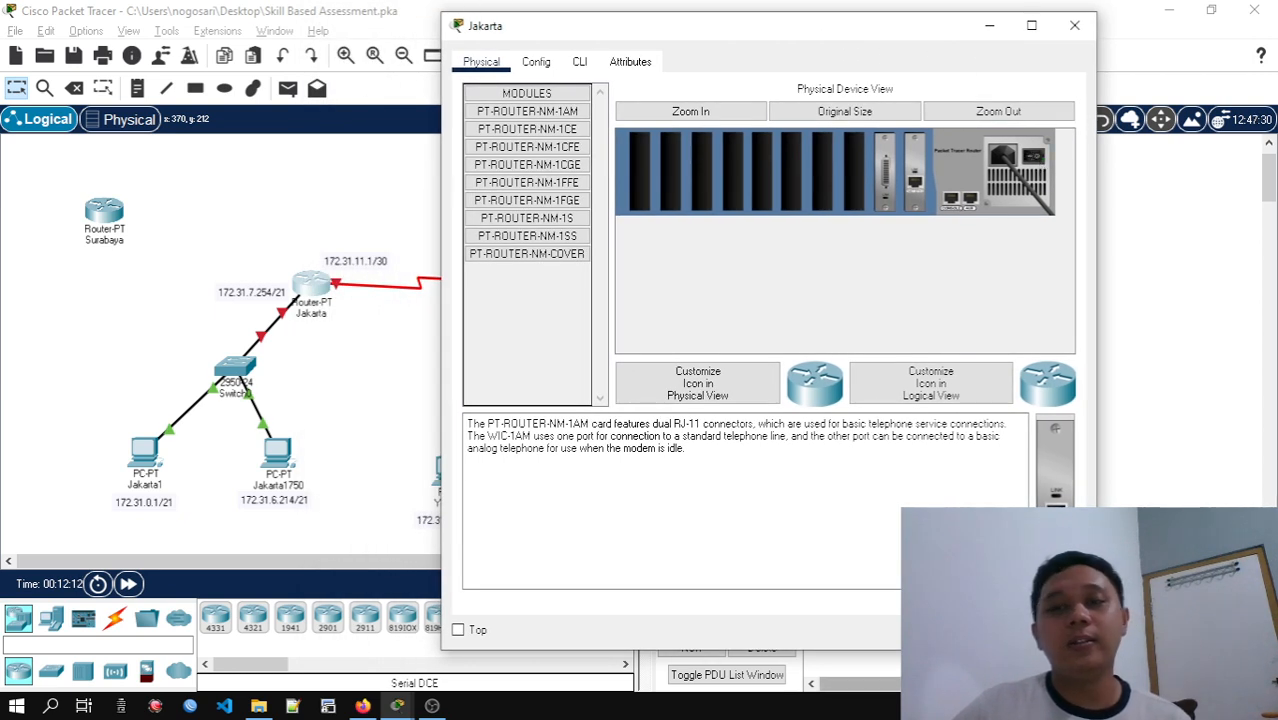
click(567, 171)
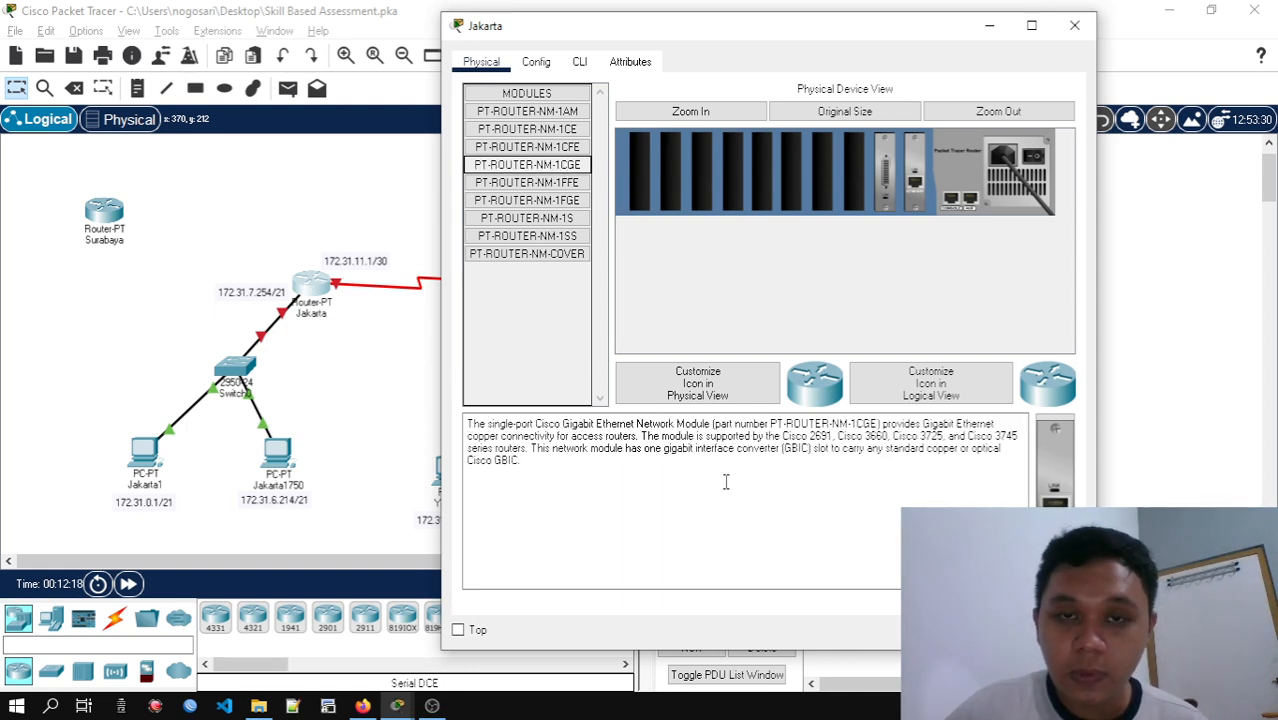
drag(1055, 465, 857, 181)
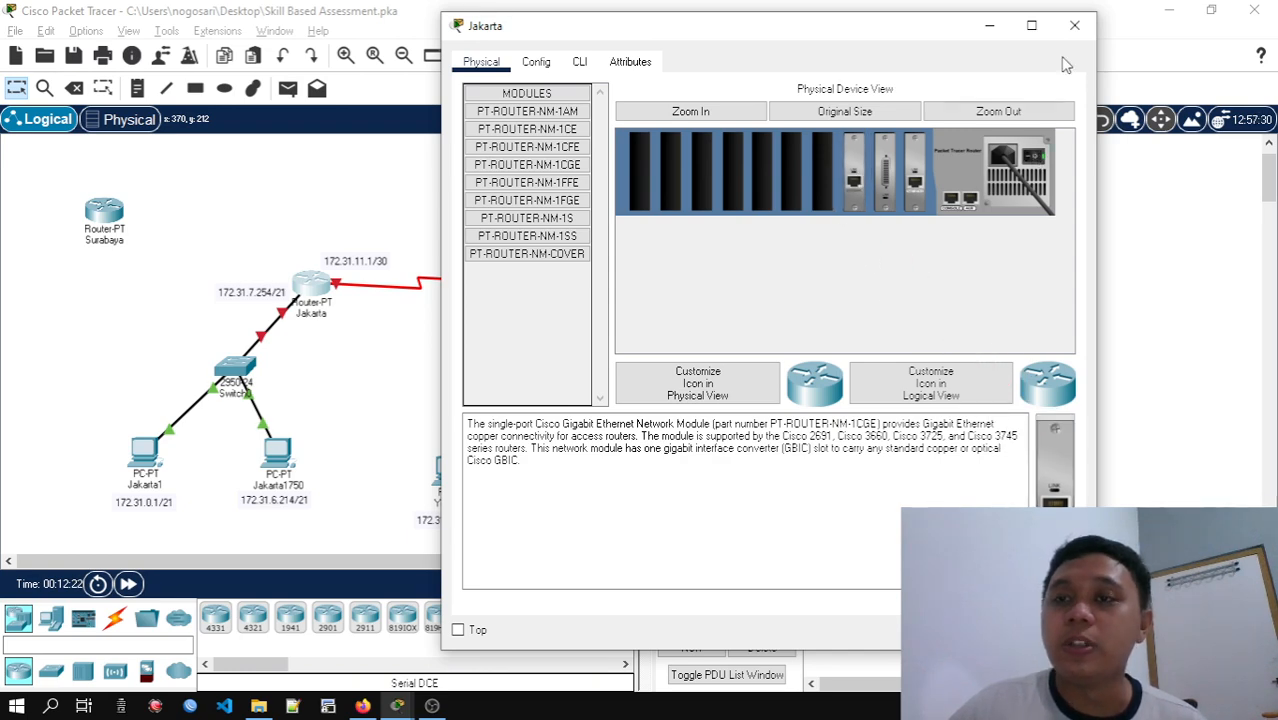
Connect Surabaya's GigabitEthernet6/0 to Jakarta's GigabitEthernet2/0 with a copper cross-over cable
click(1076, 27)
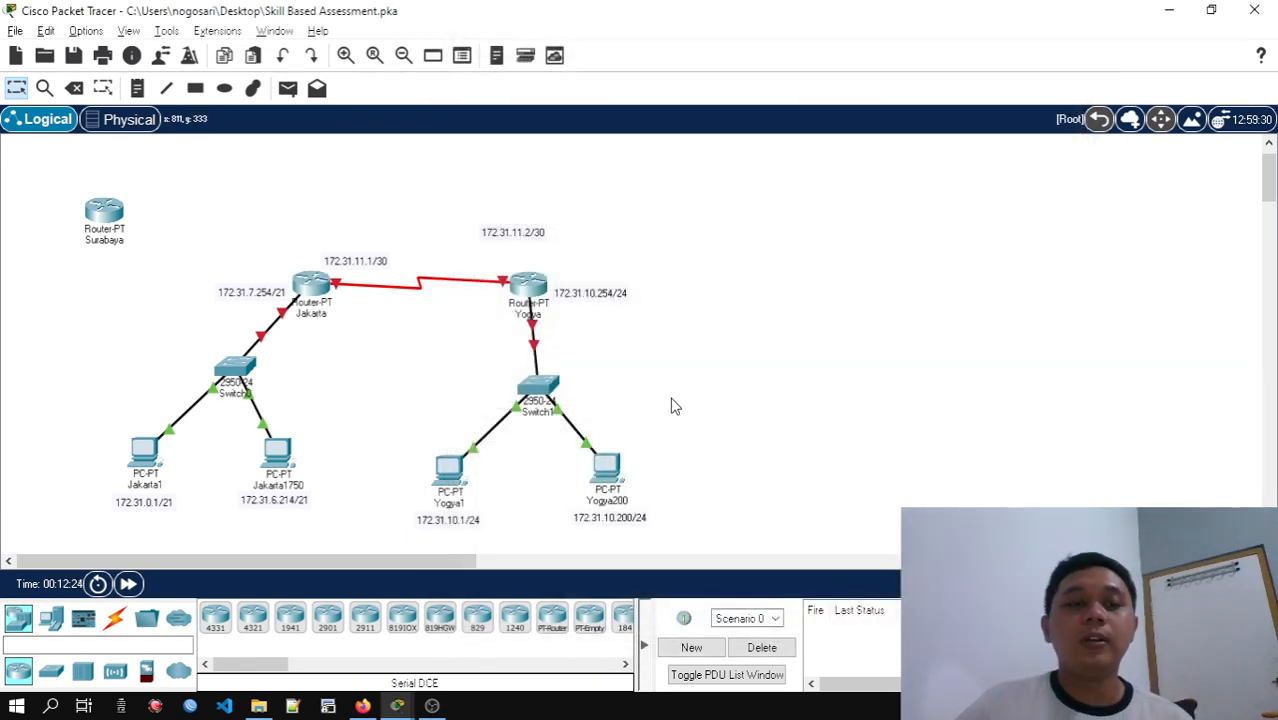
click(115, 618)
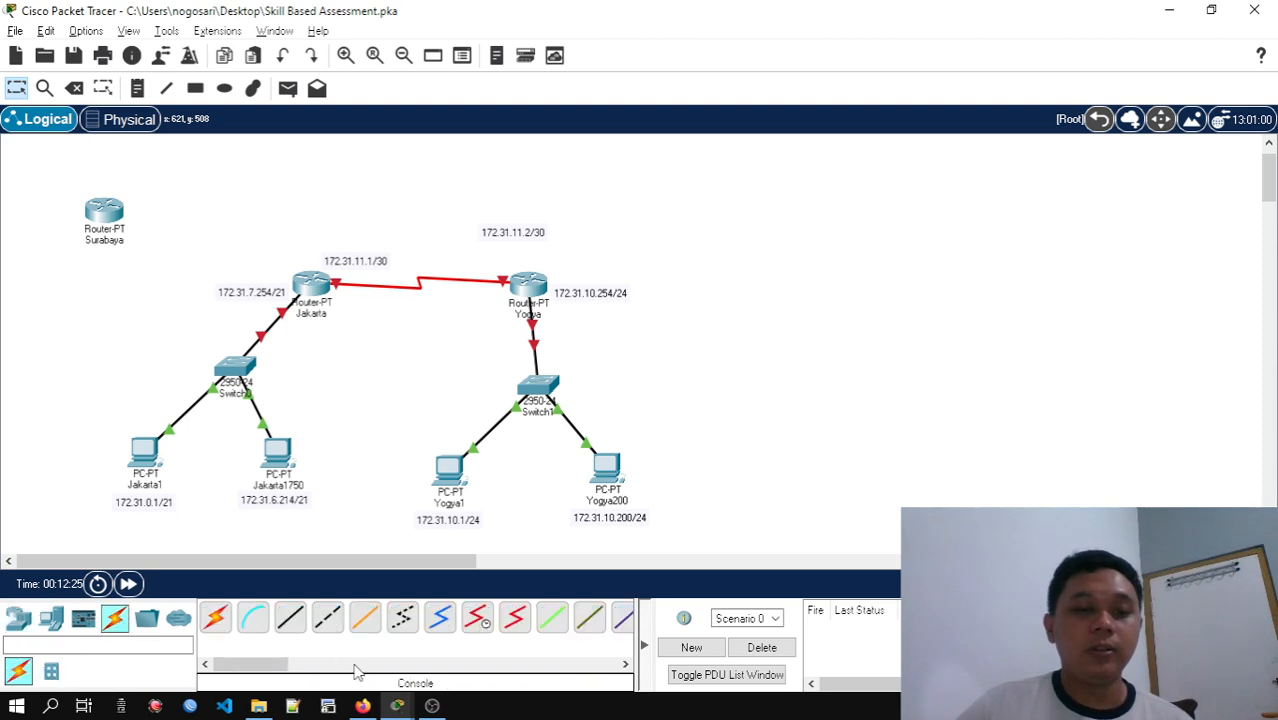
click(330, 620)
click(104, 214)
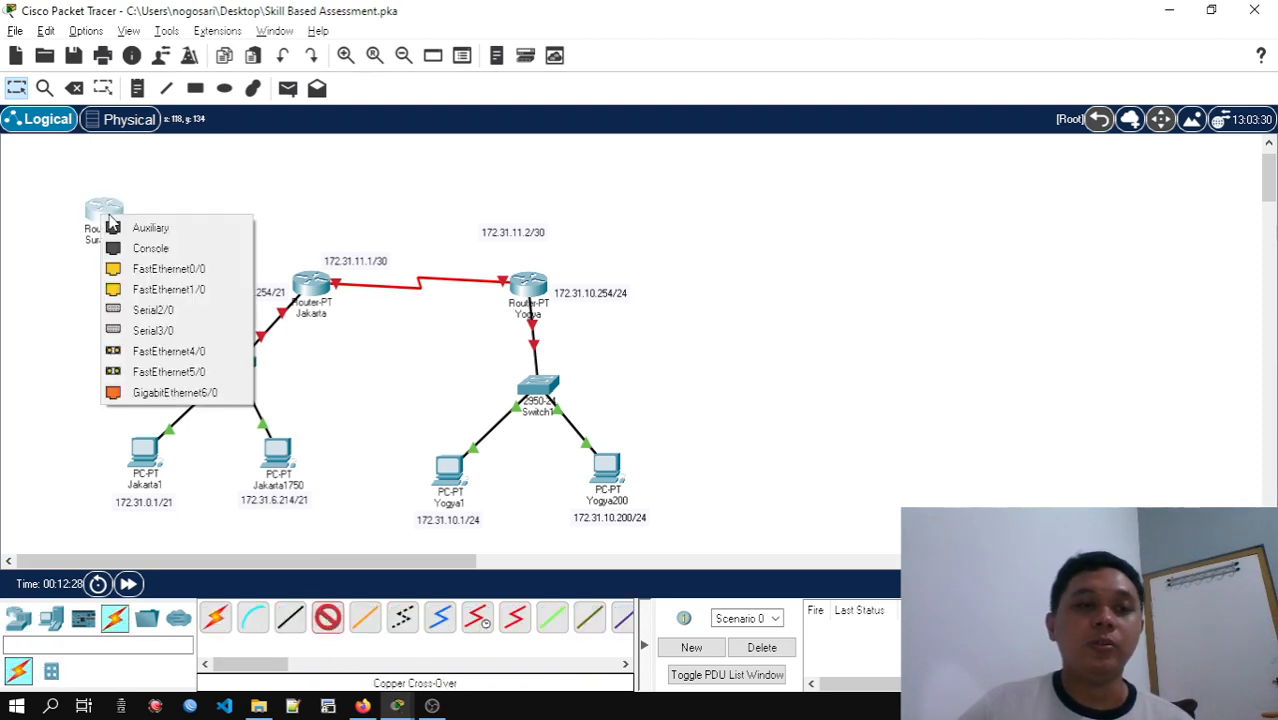
click(198, 394)
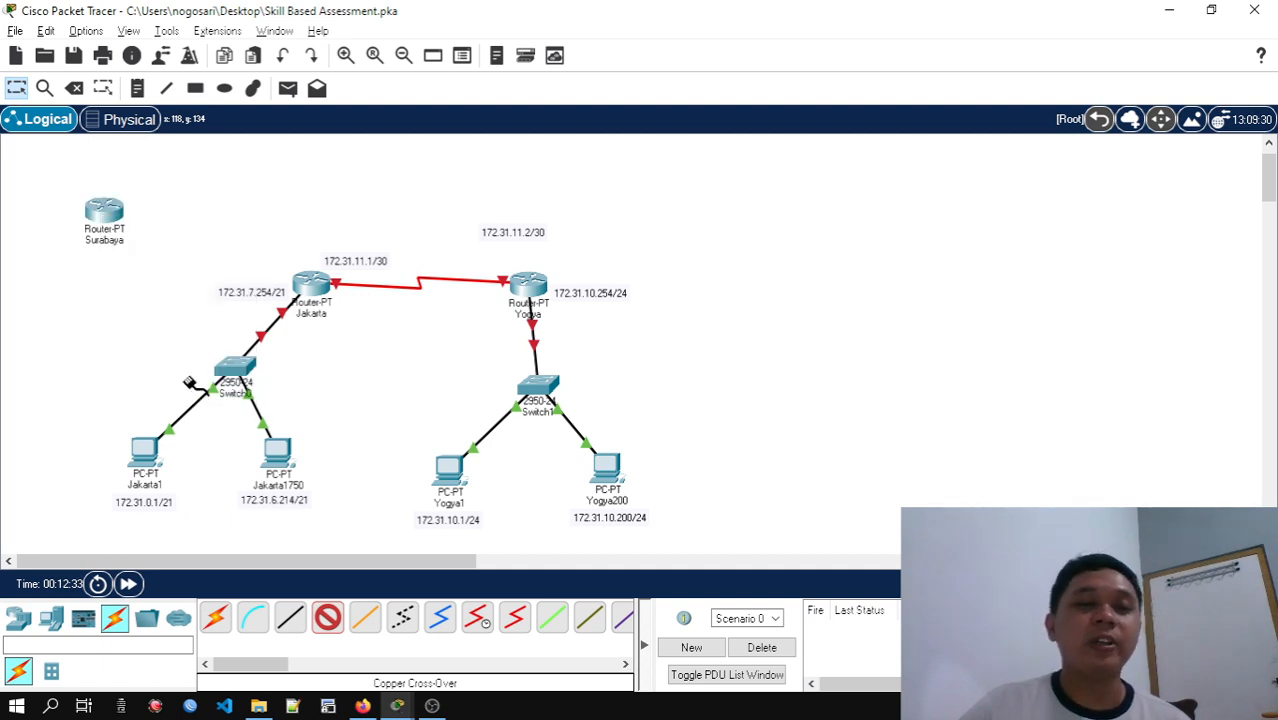
click(310, 287)
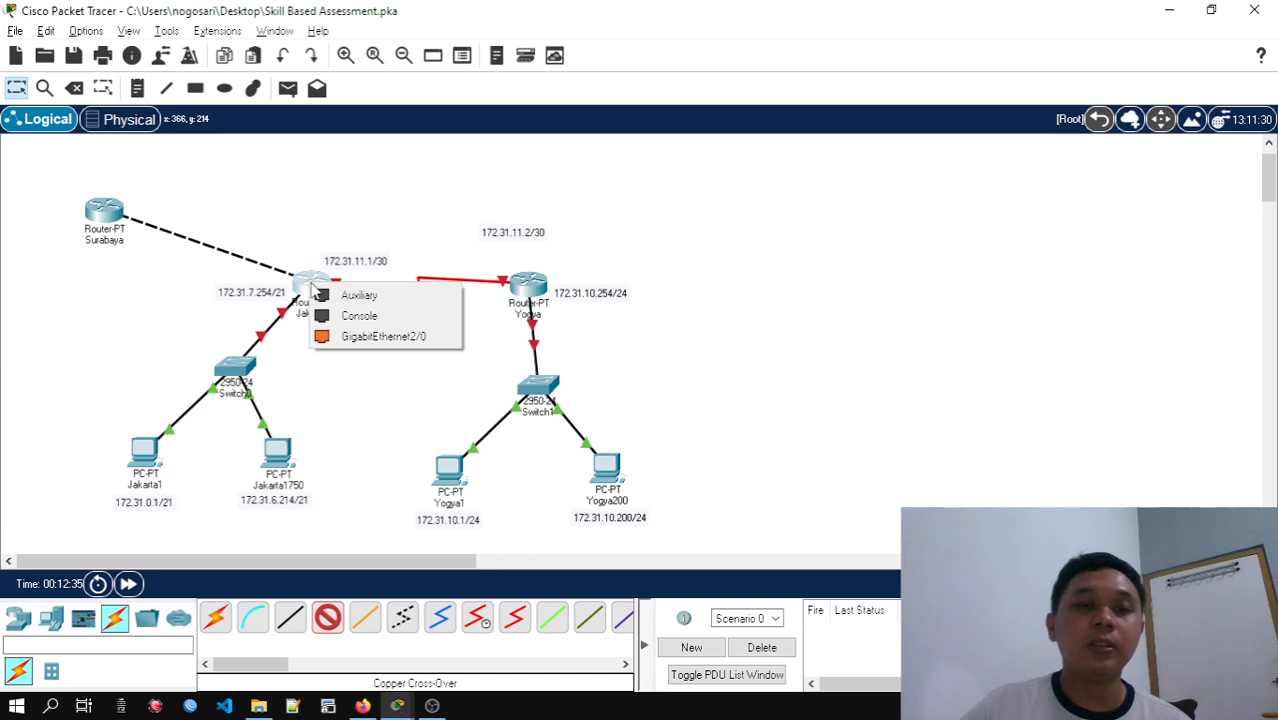
click(364, 337)
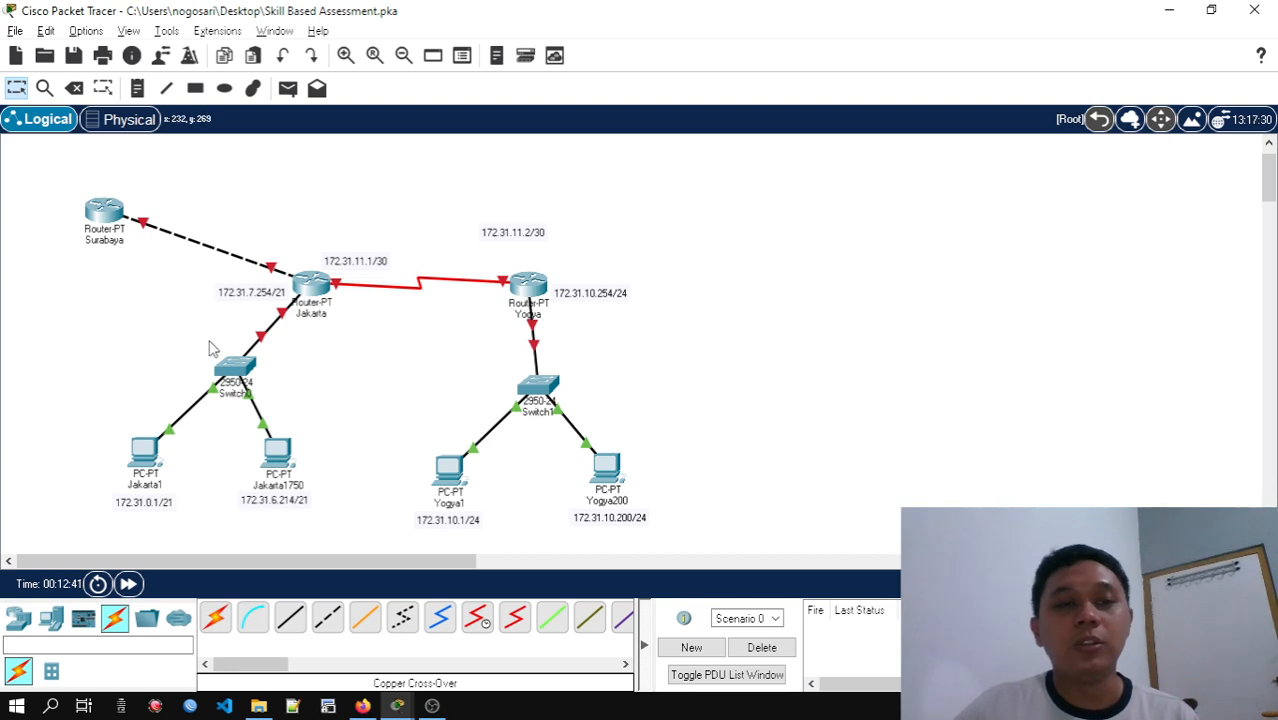
Copy 172.31.11.5 from the PTP Jkt-Sby host range in the Subnetting sheet and label Jakarta's end of the Surabaya link 172.31.11.5/30
click(362, 706)
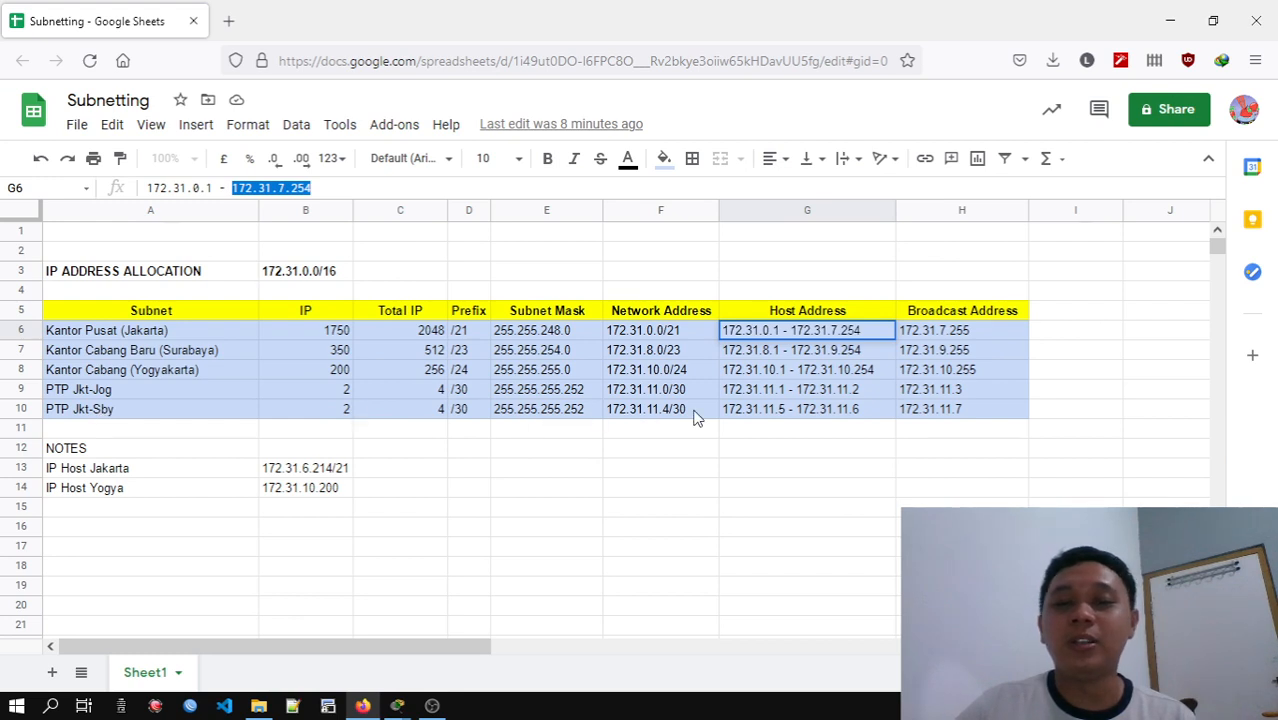
click(790, 414)
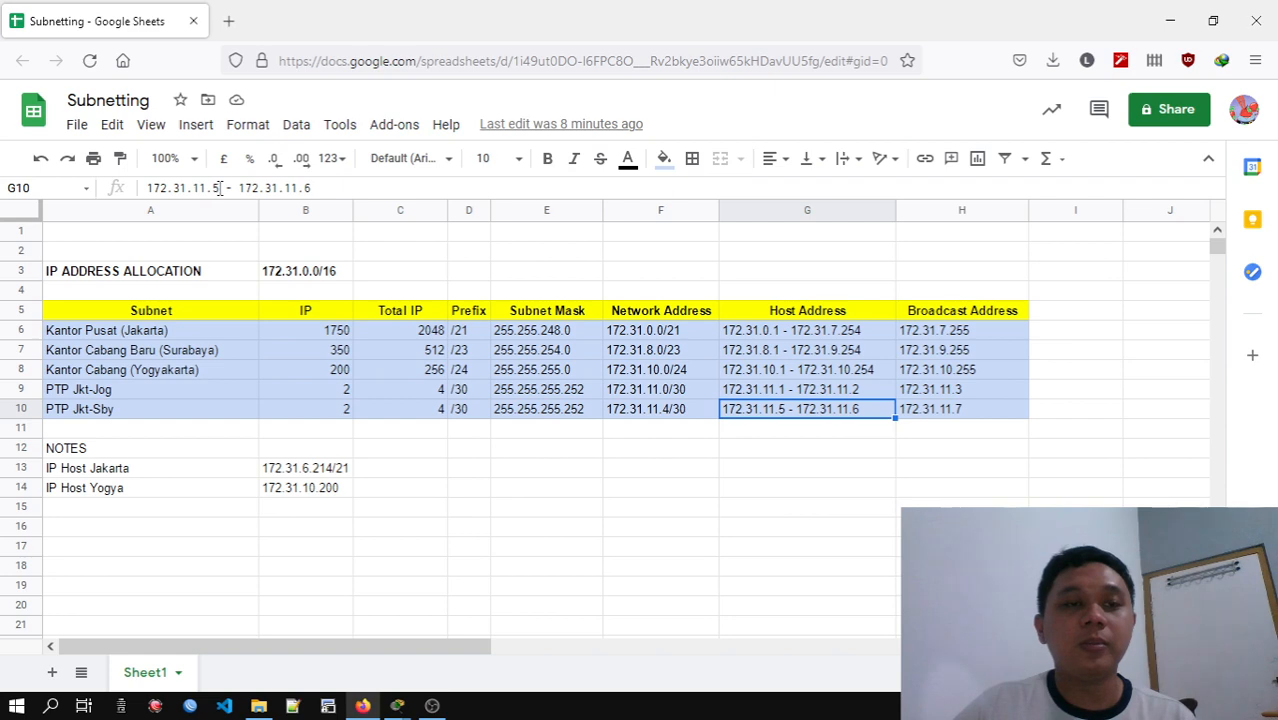
drag(219, 188, 143, 190)
key(ctrl+c)
click(1169, 20)
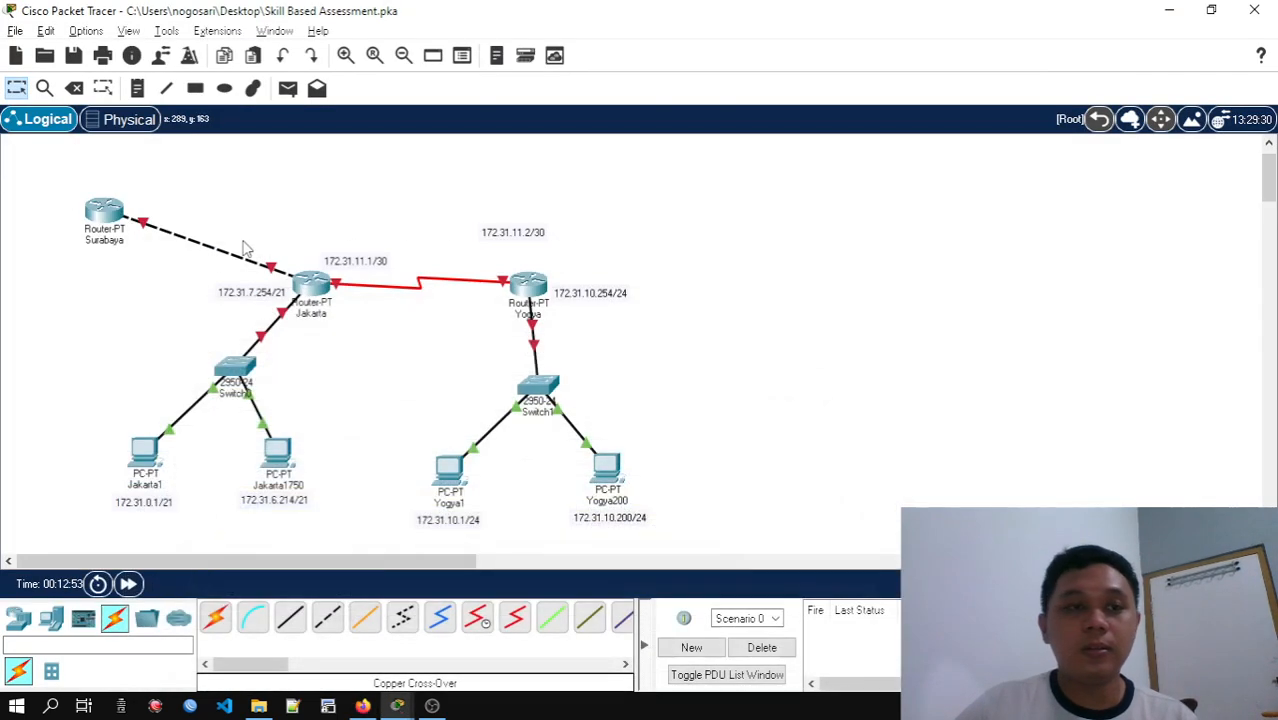
click(137, 88)
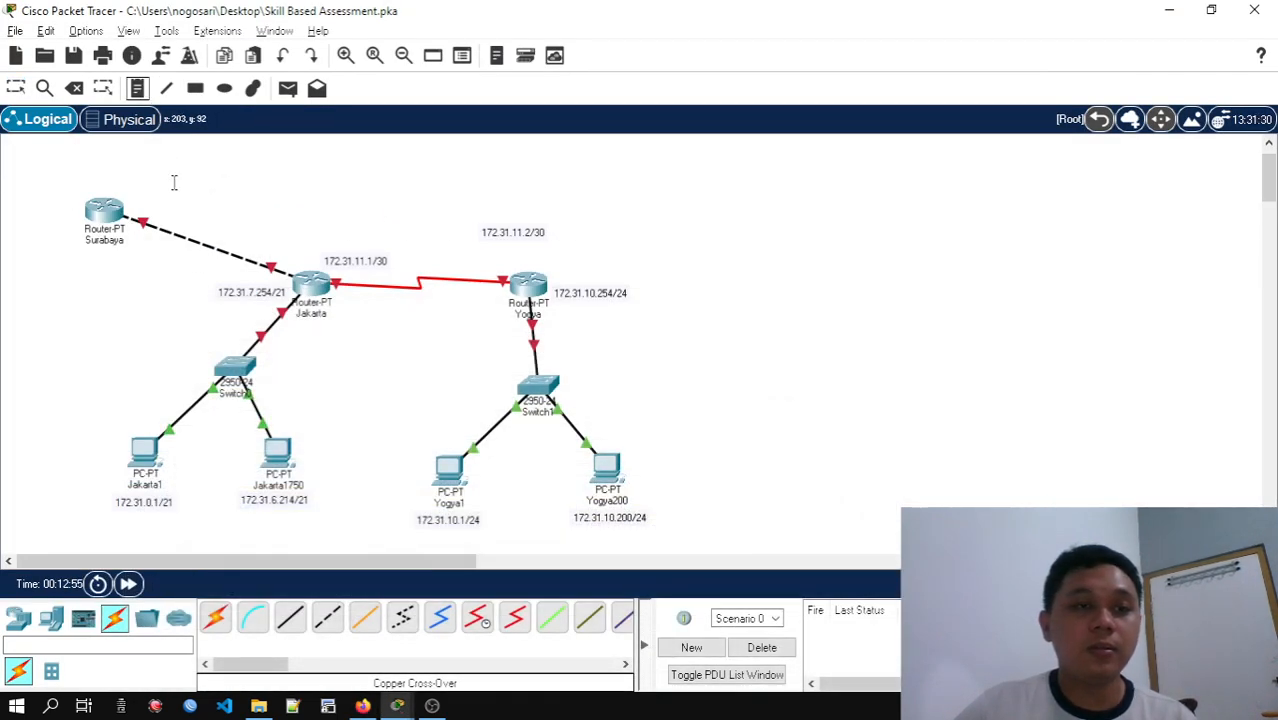
click(172, 203)
key(ctrl+v)
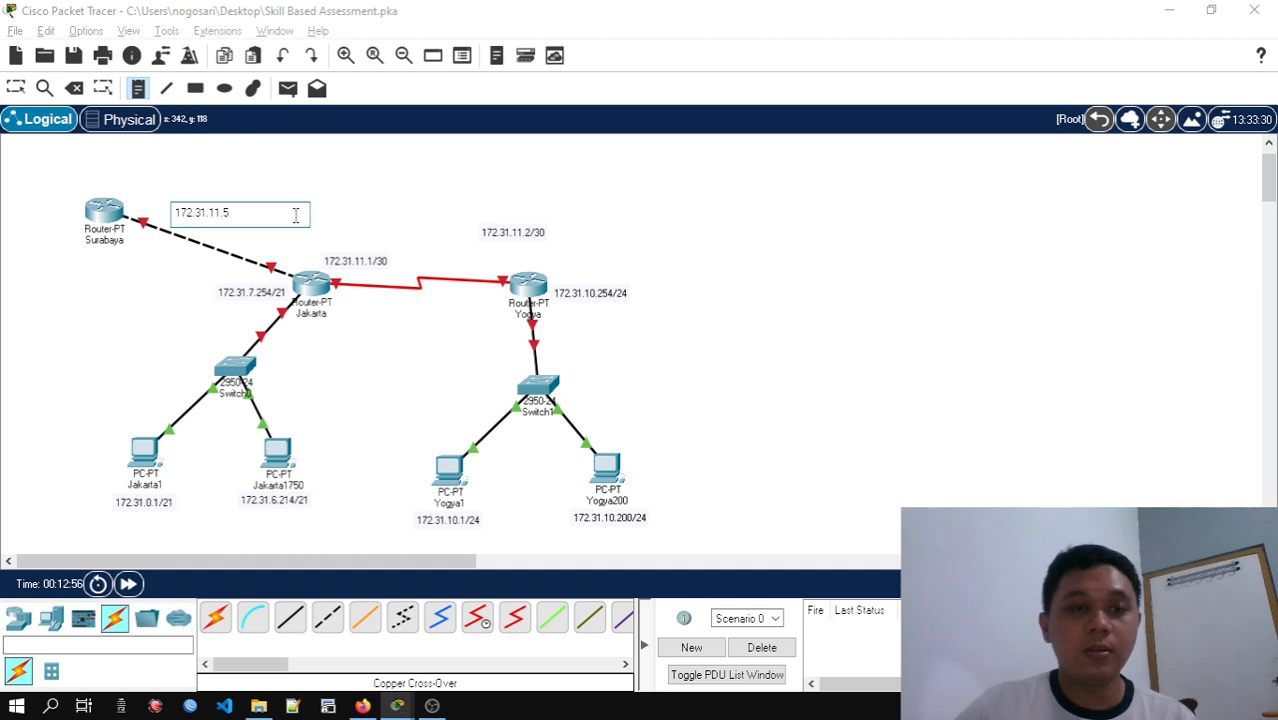
text(/30)
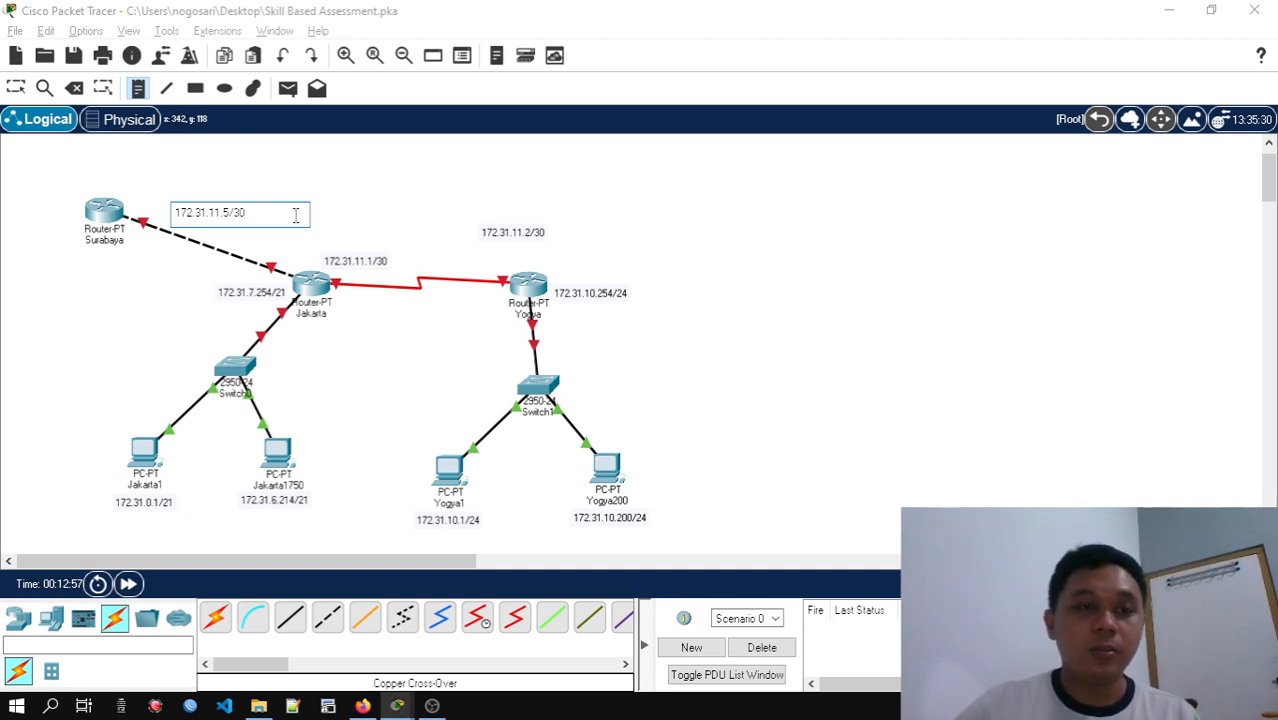
key(Escape)
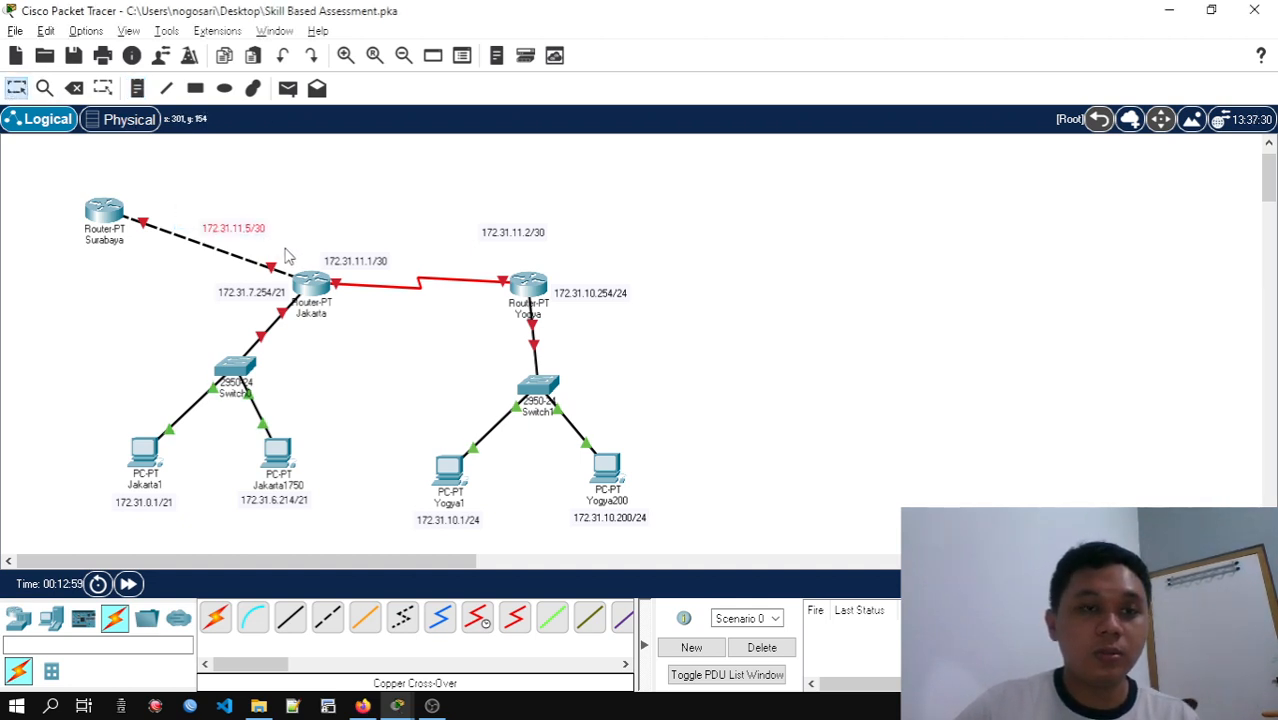
drag(285, 249, 317, 253)
Take the second PTP Jkt-Sby host address from the Subnetting sheet and add a 172.31.11.6/30 note beside the Surabaya router
key(alt+Tab)
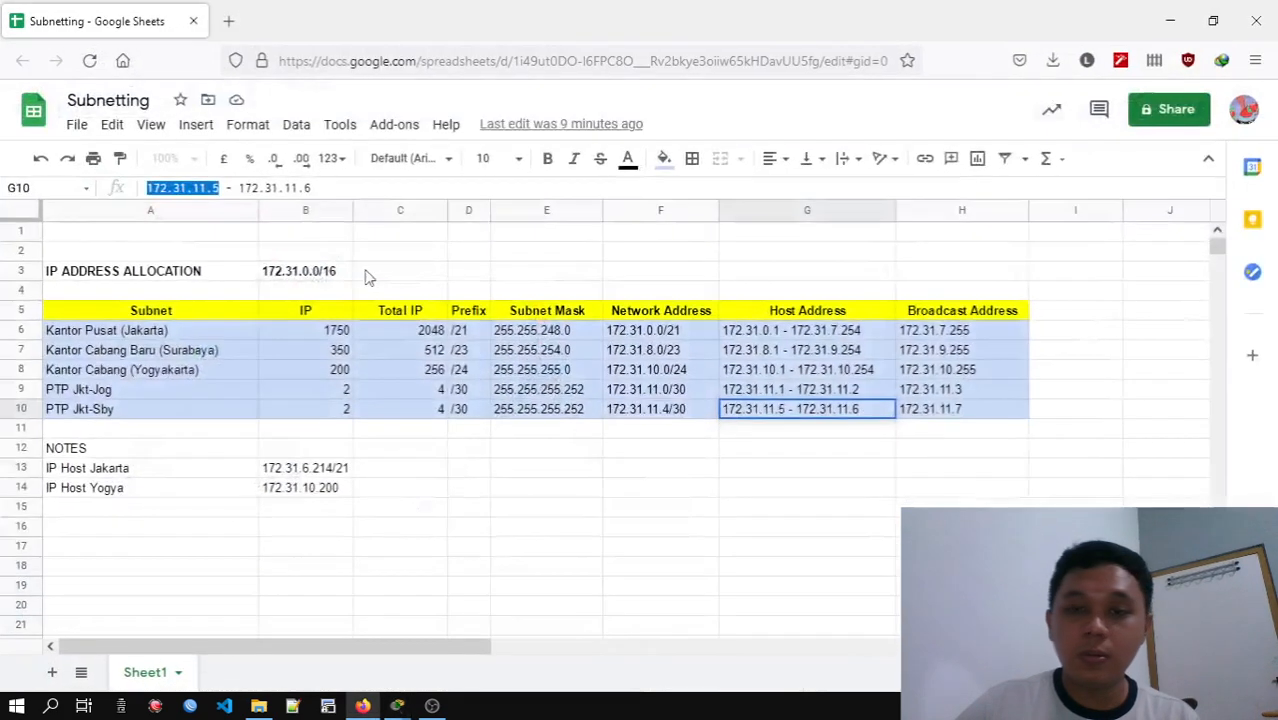
drag(314, 188, 245, 190)
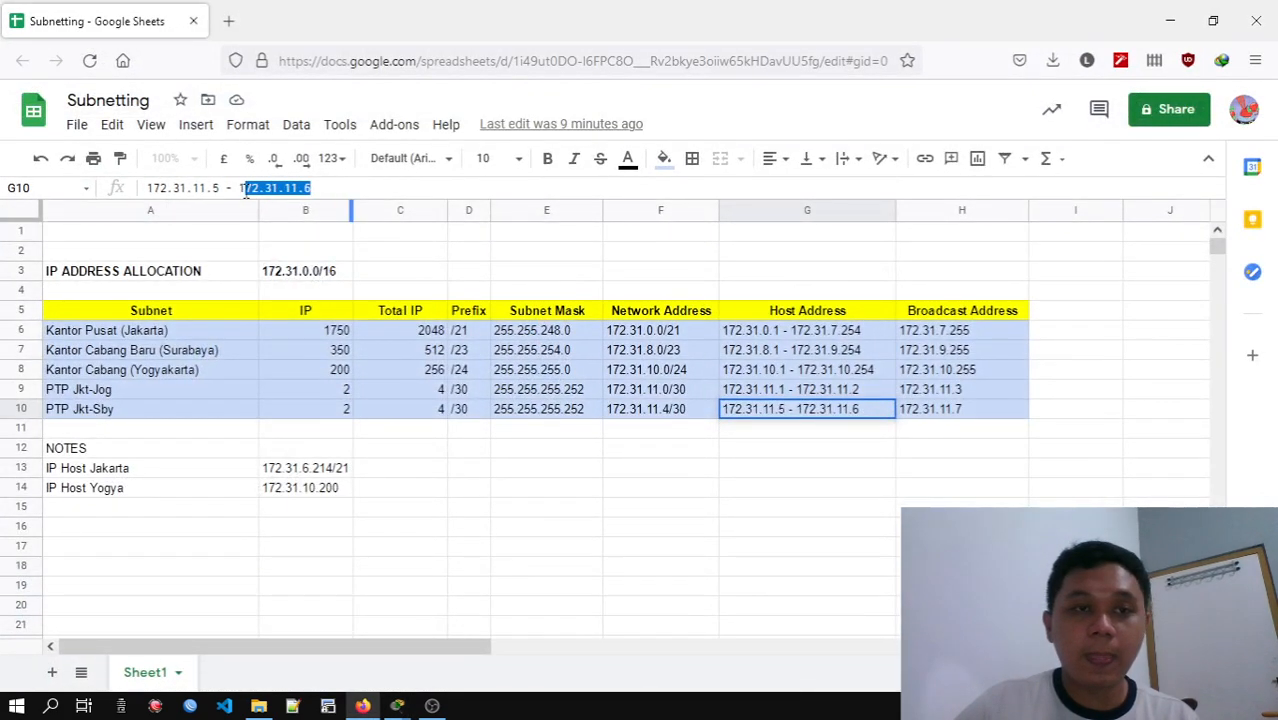
click(1169, 20)
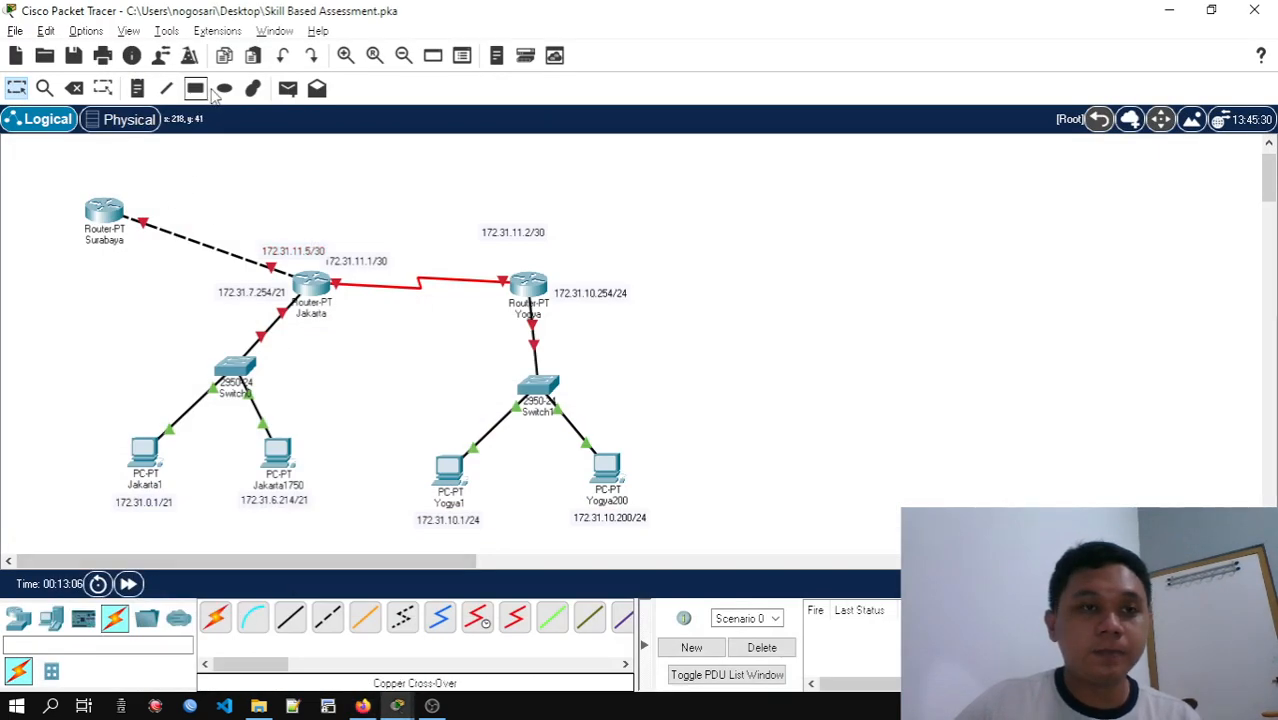
click(137, 88)
click(141, 180)
text(172.31.11.6/30)
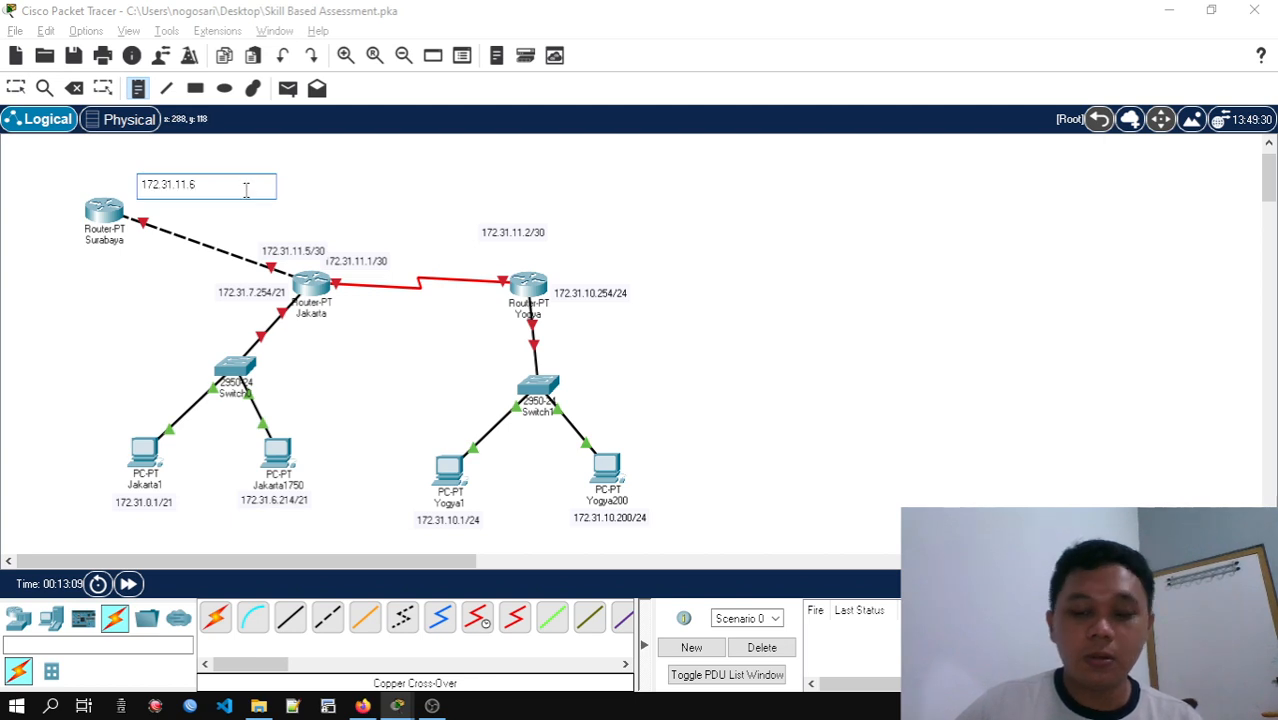
click(330, 195)
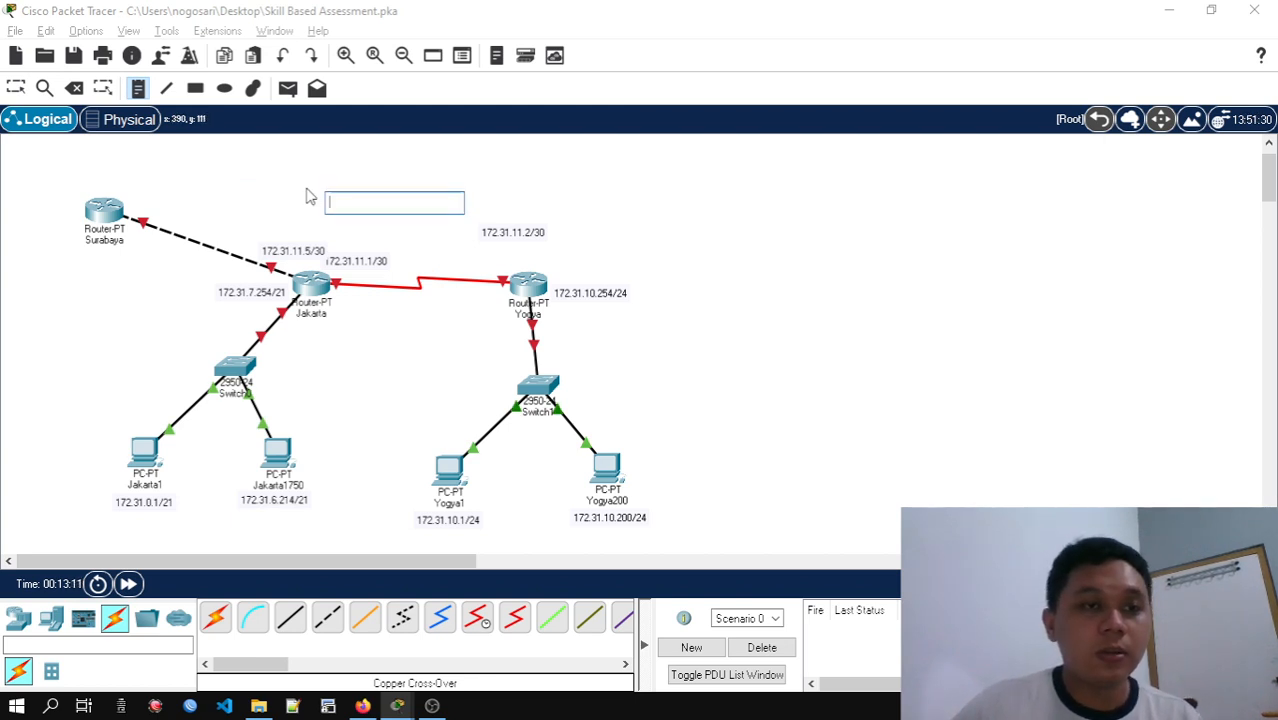
click(15, 88)
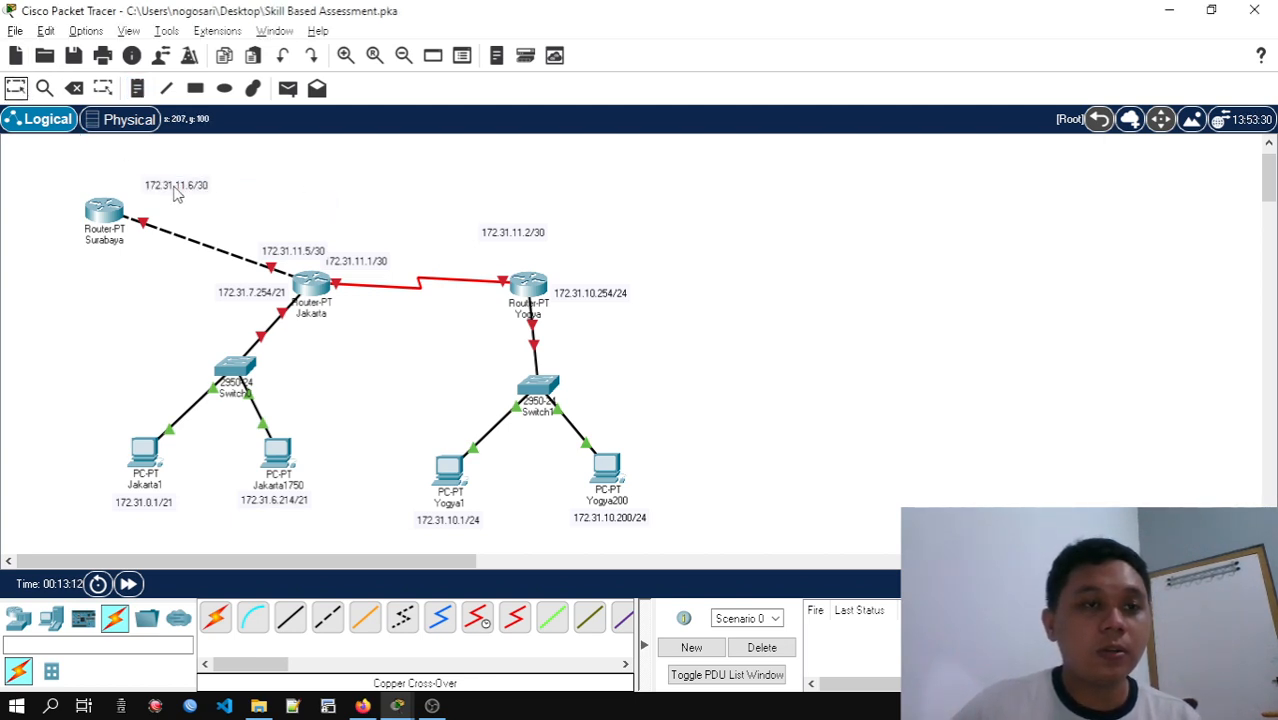
Rearrange the address notes: 172.31.11.6/30 beneath Surabaya, 172.31.11.5/30 clear of its neighbouring label, and 172.31.11.2/30 closer to the Yogya router
drag(177, 198, 106, 272)
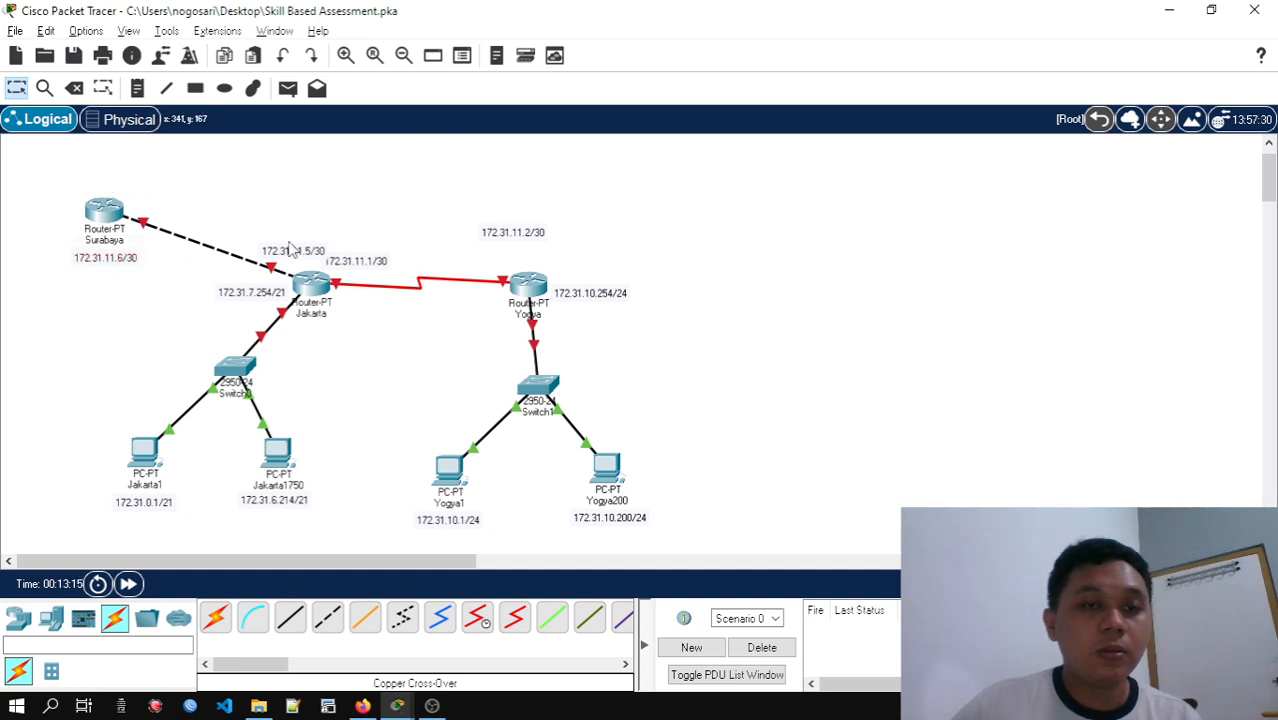
drag(302, 257, 284, 257)
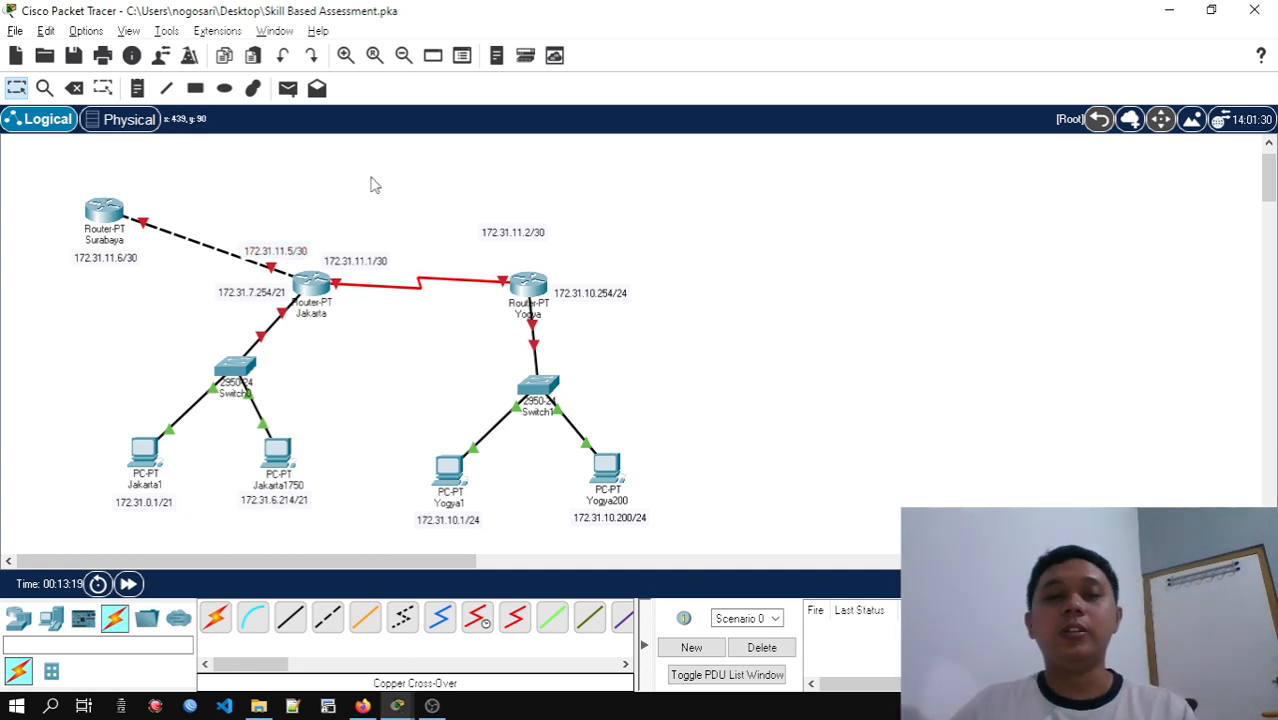
drag(537, 236, 518, 268)
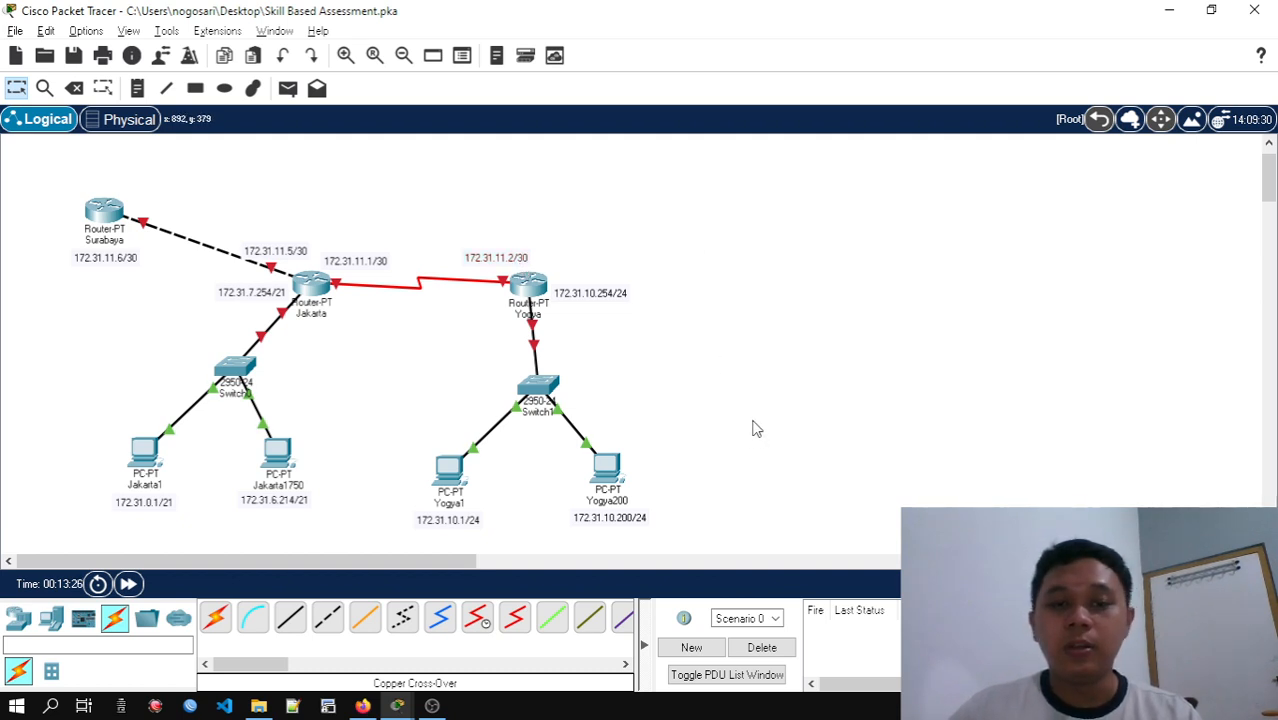
Read the Langkah 2 router configuration table in the activity instructions and keep its window clear of the topology
click(397, 705)
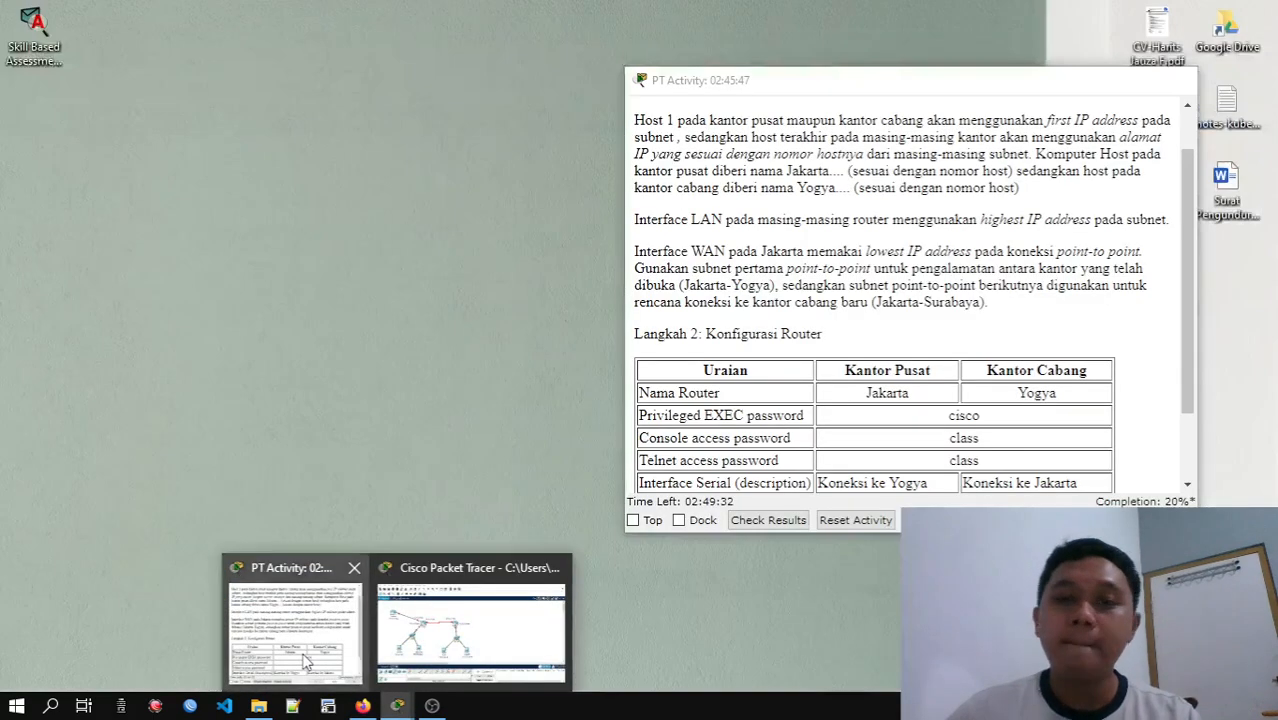
click(295, 628)
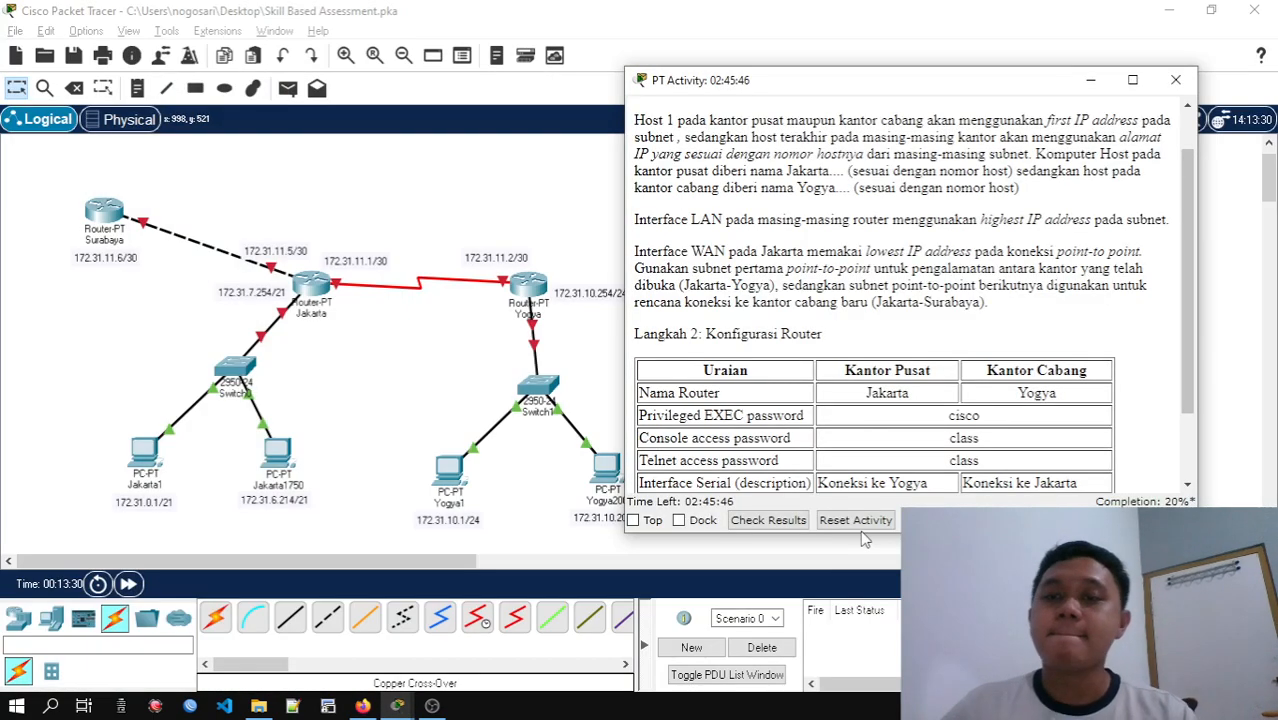
scroll(858, 366, down, 2)
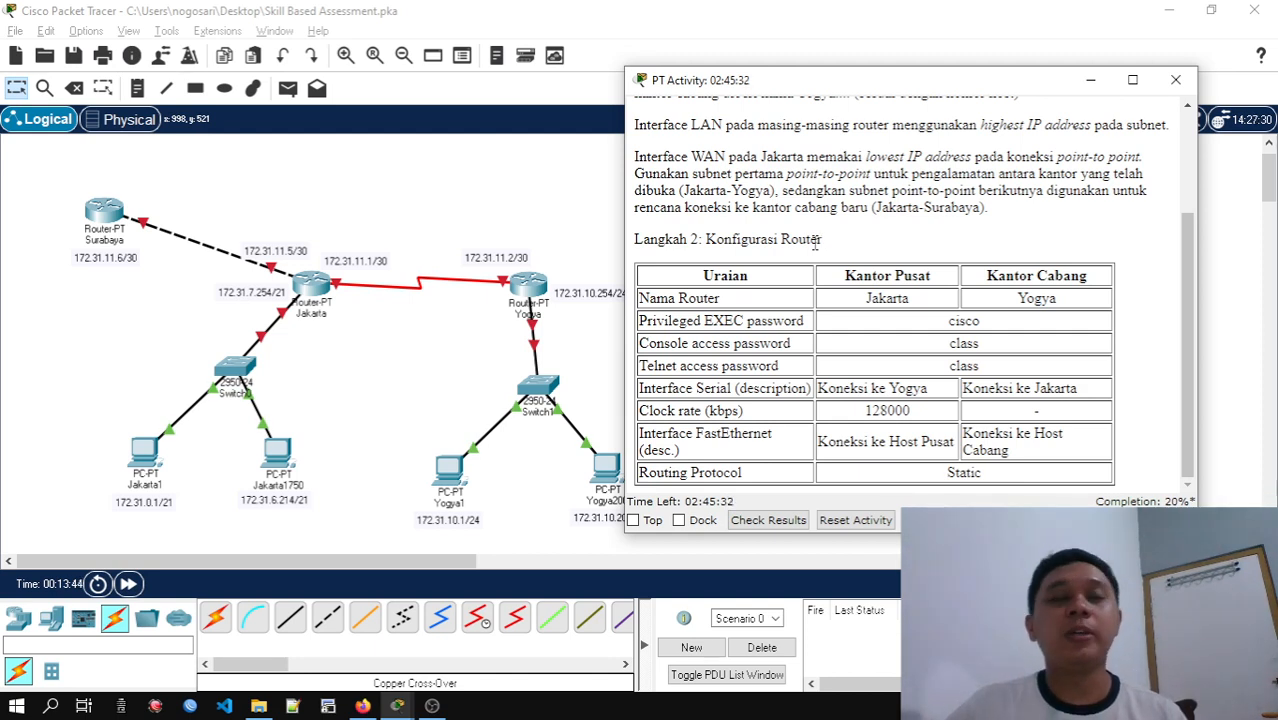
drag(818, 89, 868, 89)
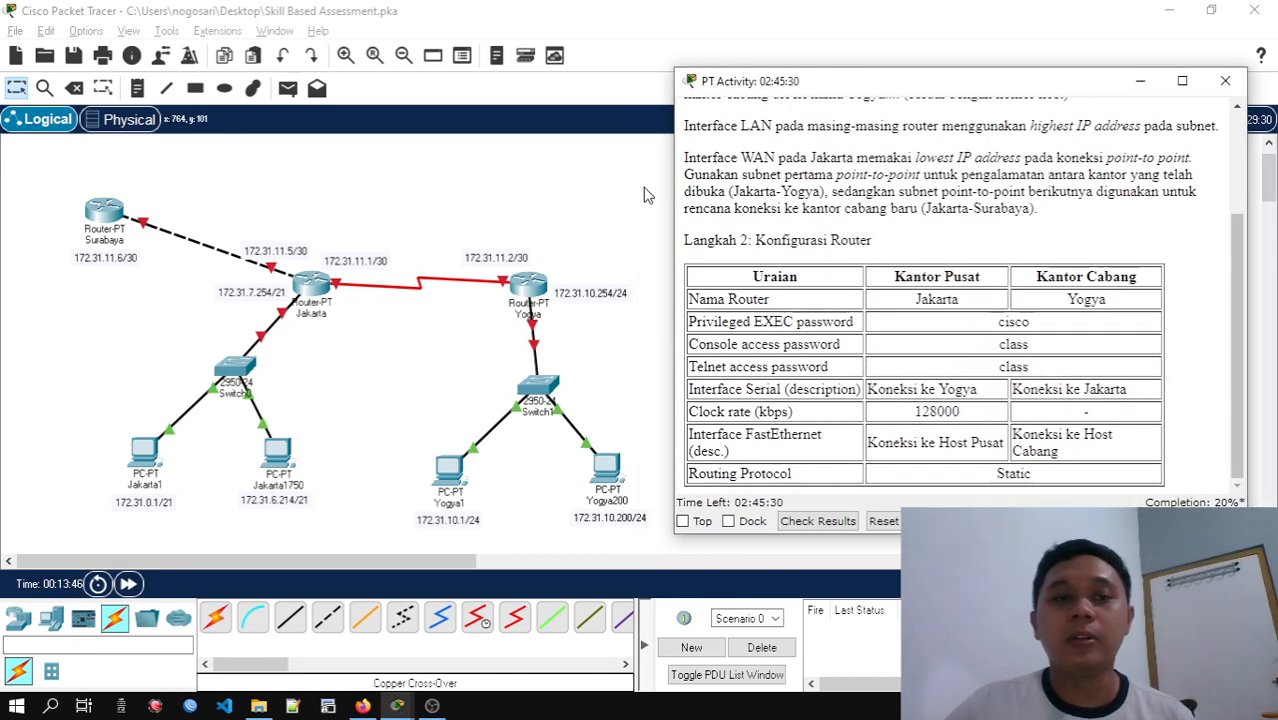
Open the Jakarta router's command line and decline the initial configuration dialog to reach the user prompt
click(312, 288)
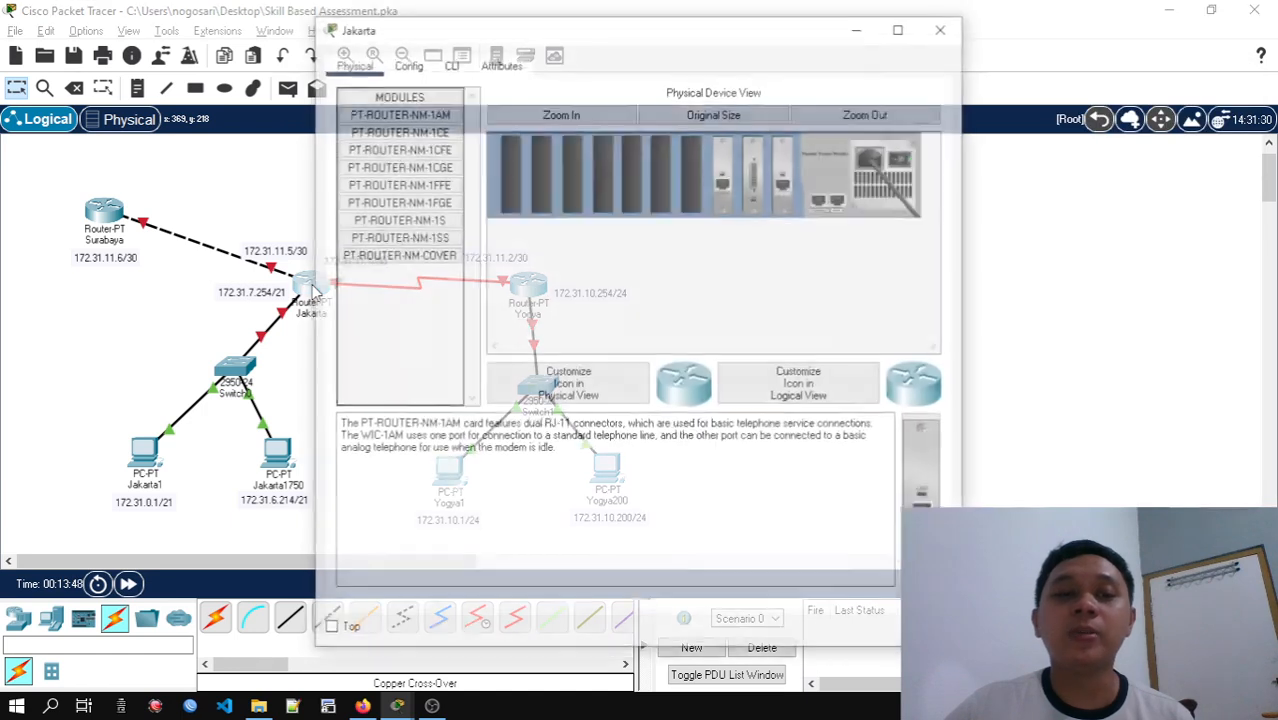
click(450, 68)
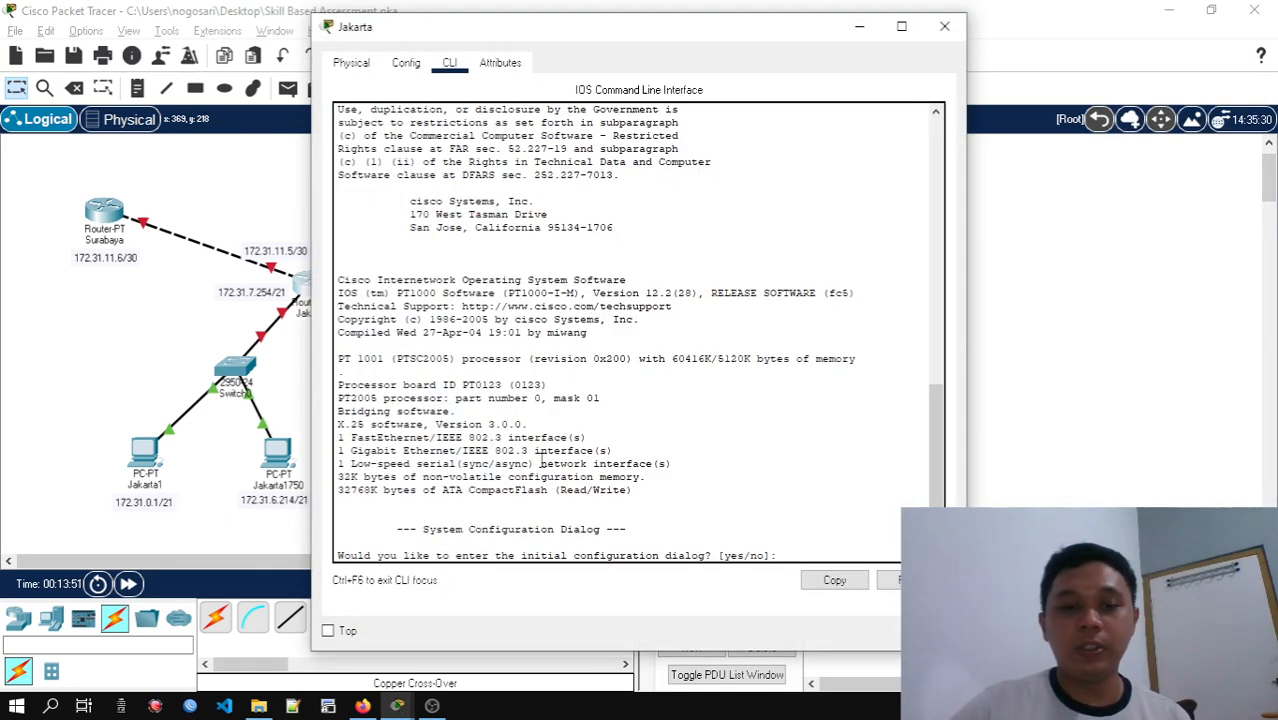
text(no)
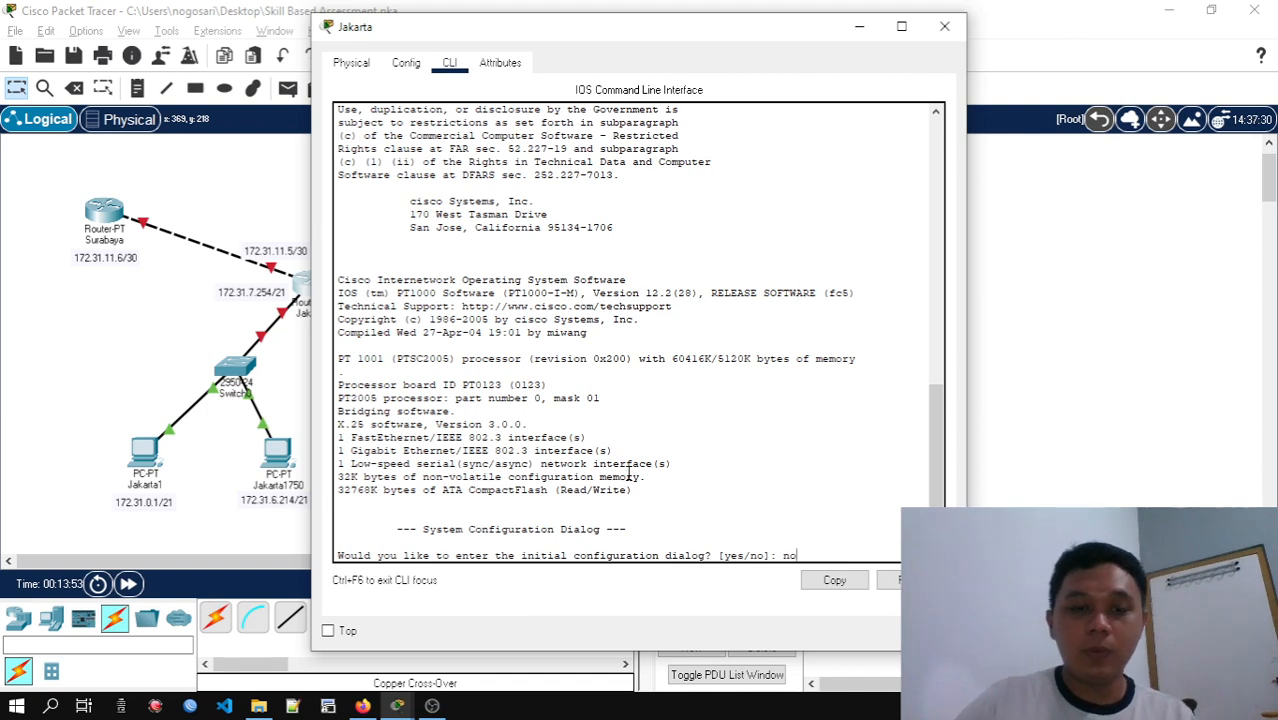
key(Return)
key(Return)
key(Return)
key(Return)
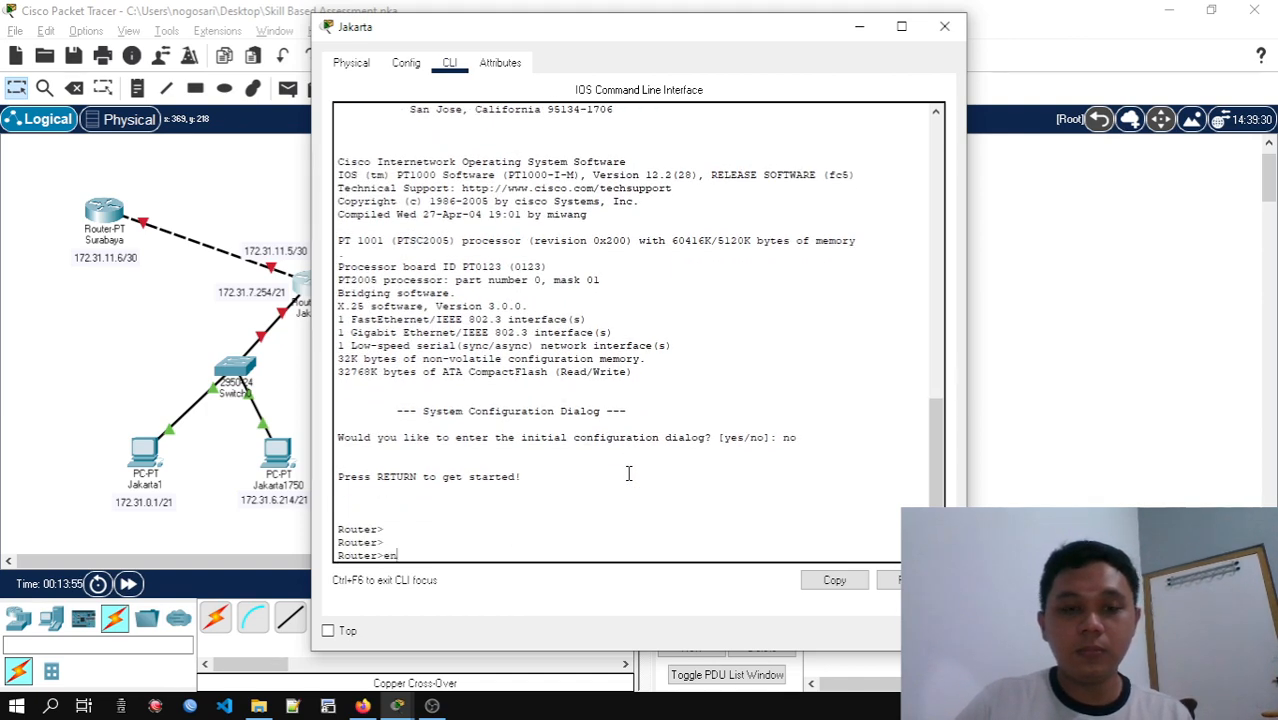
Enter global configuration mode on the Jakarta router, set its hostname to Jakarta, and move its window clear of the topology
text(en)
key(Return)
text(conf t)
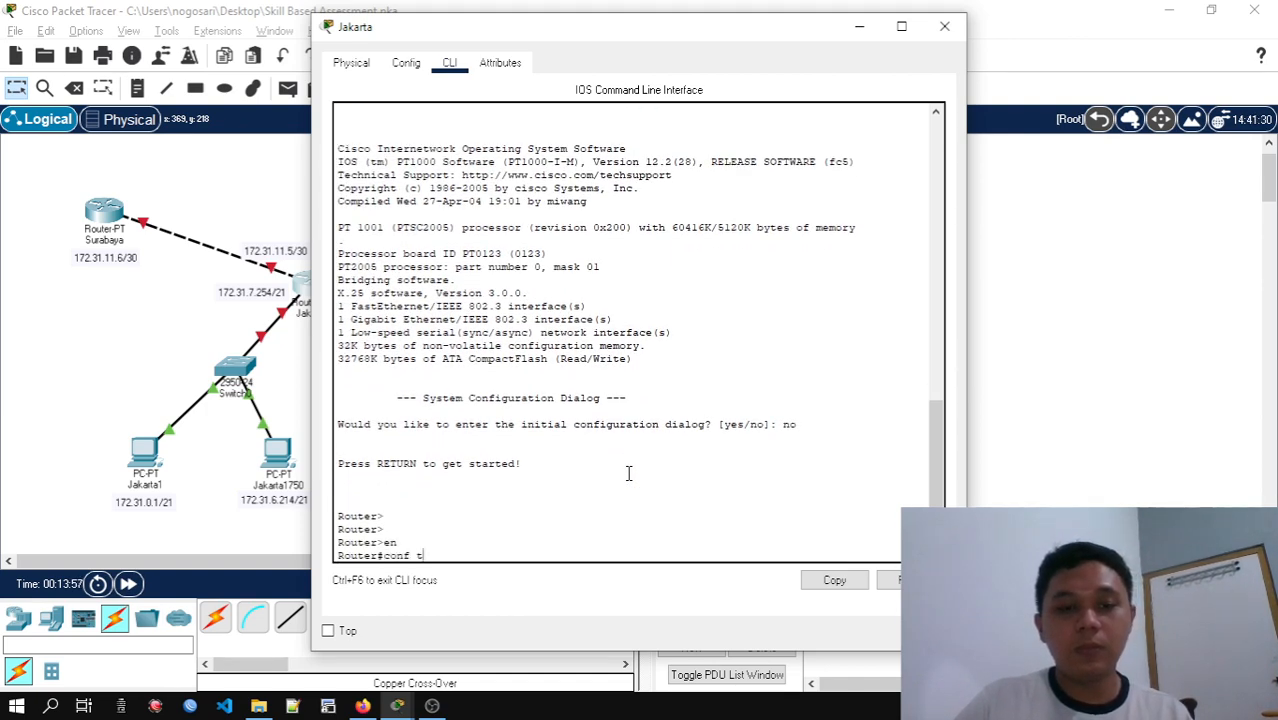
key(Return)
text(hos)
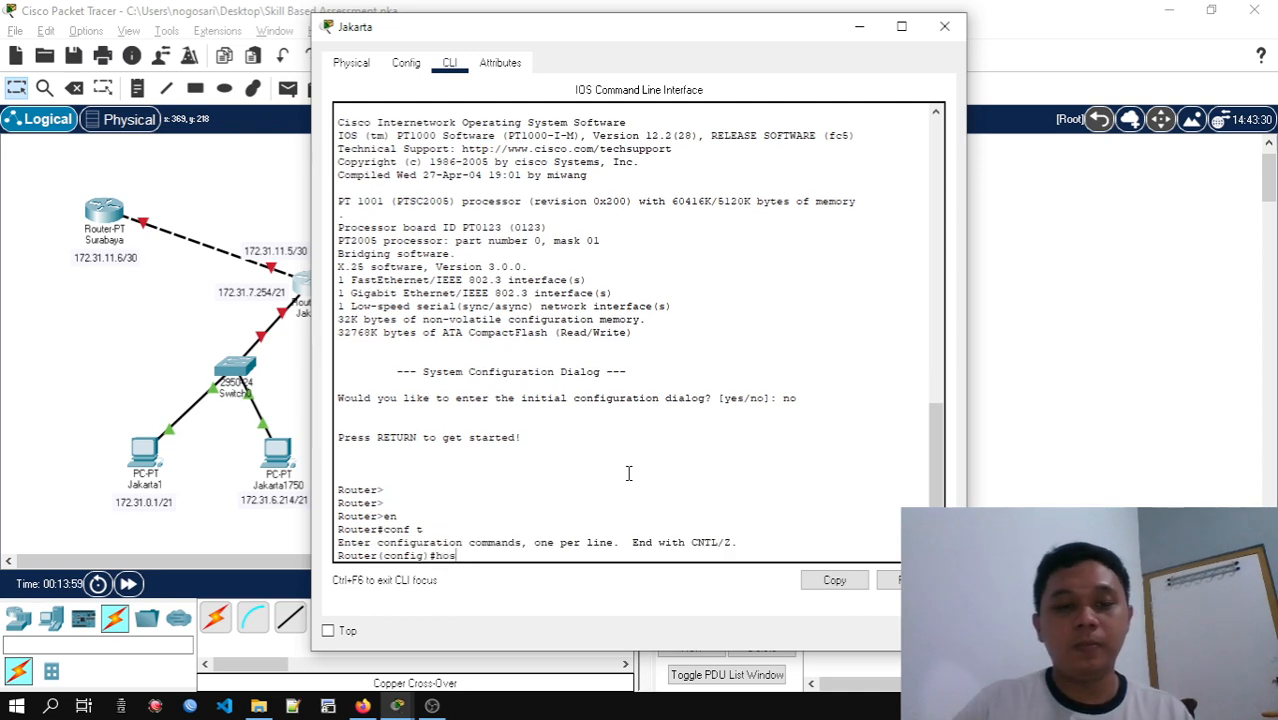
text(t)
key(Tab)
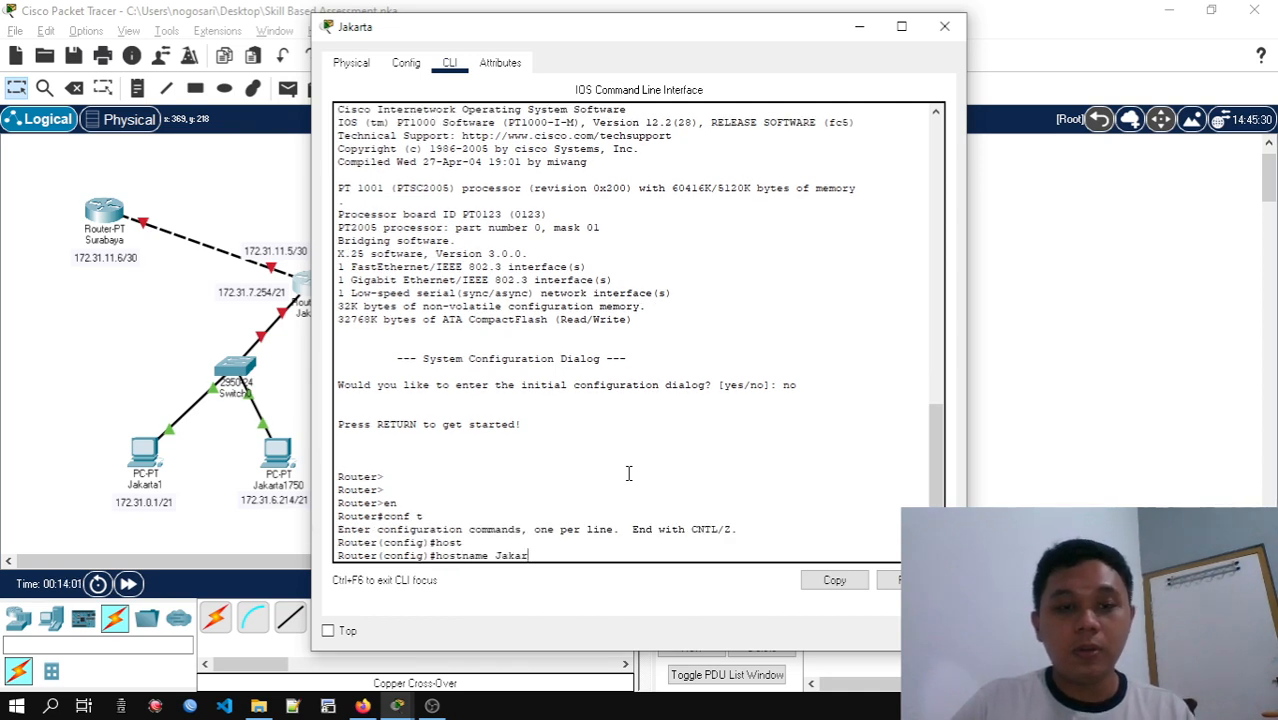
text(Jakarta)
key(Return)
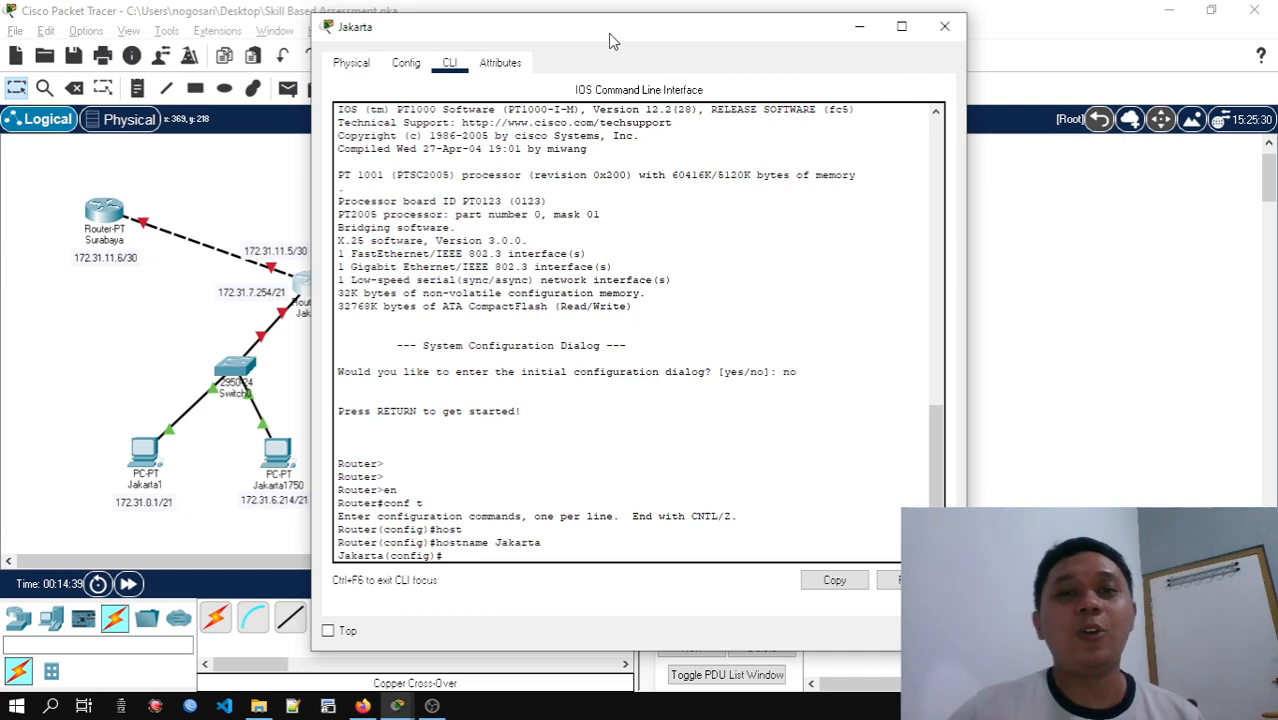
drag(610, 35, 922, 52)
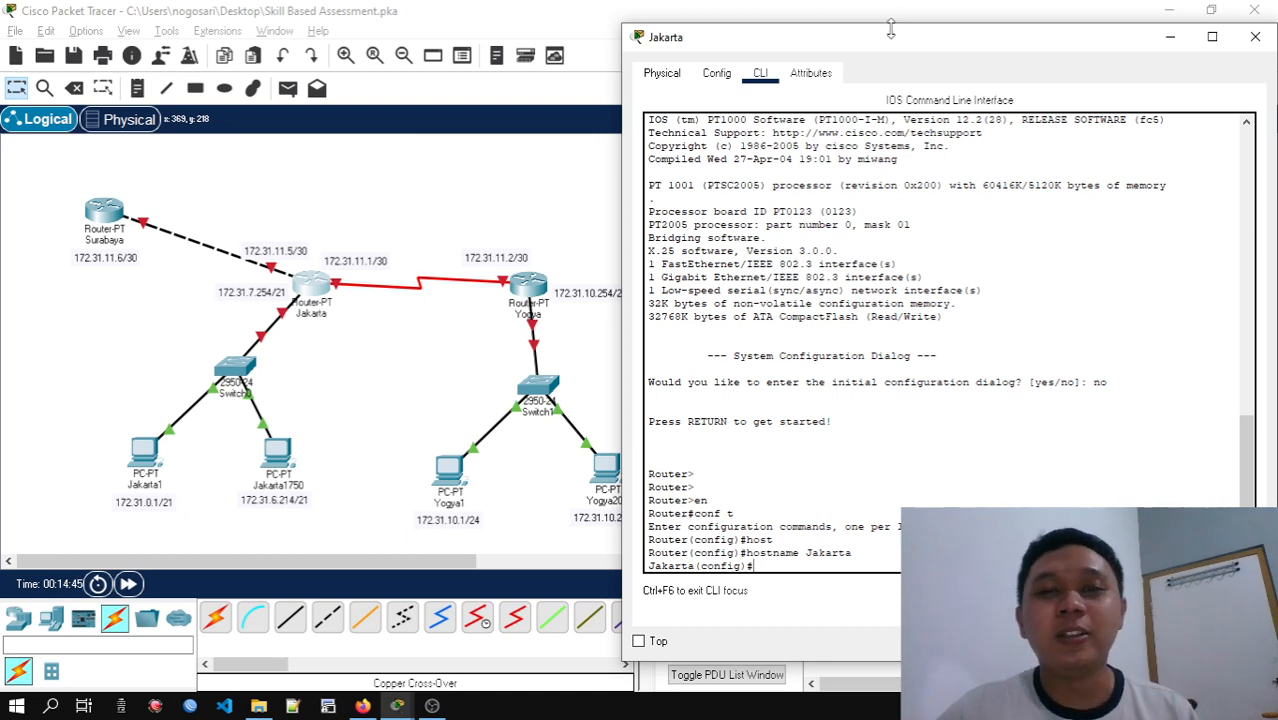
Open the Yogya router's command line and keep its window and Jakarta's clear of the topology
drag(890, 58, 848, 56)
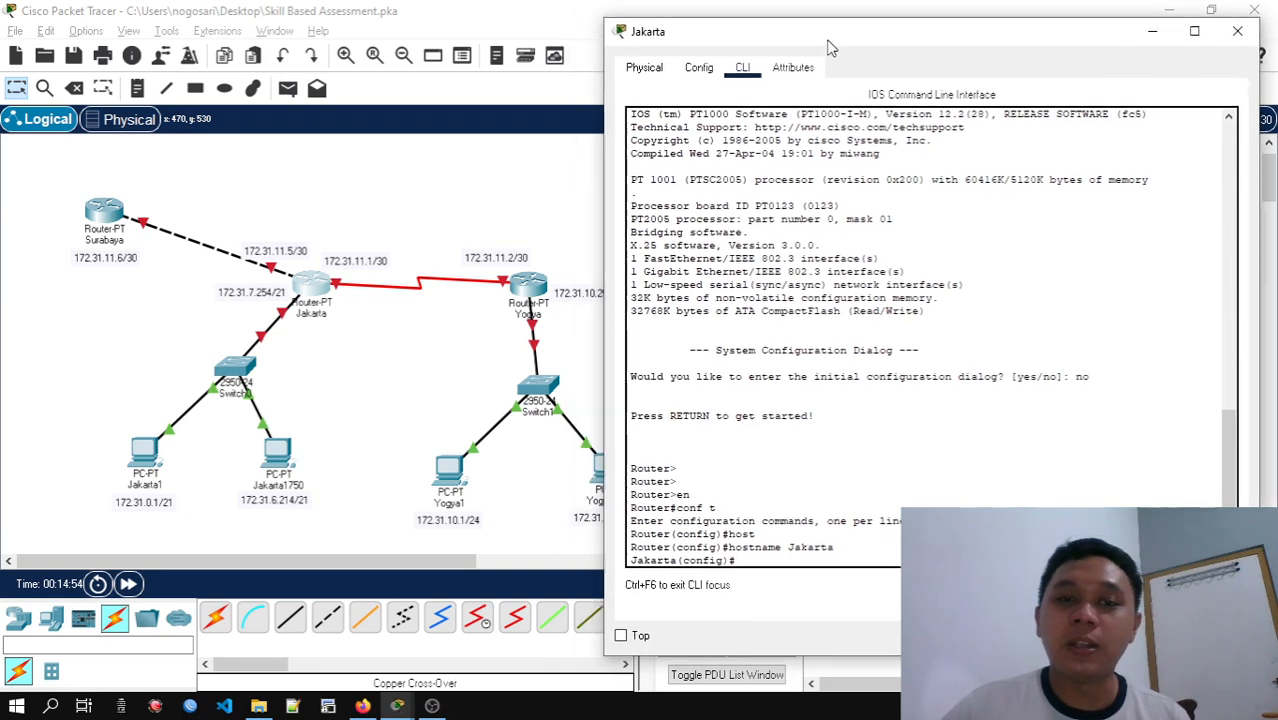
click(537, 287)
click(537, 287)
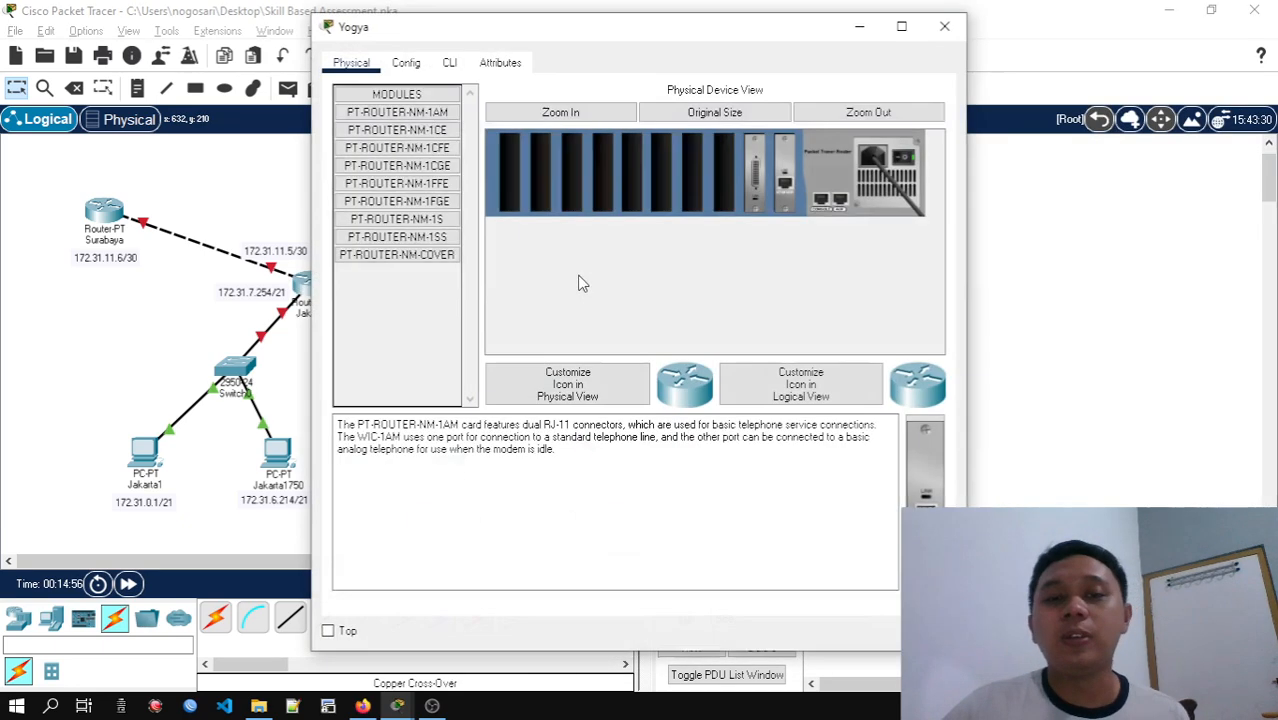
click(448, 60)
drag(537, 35, 812, 40)
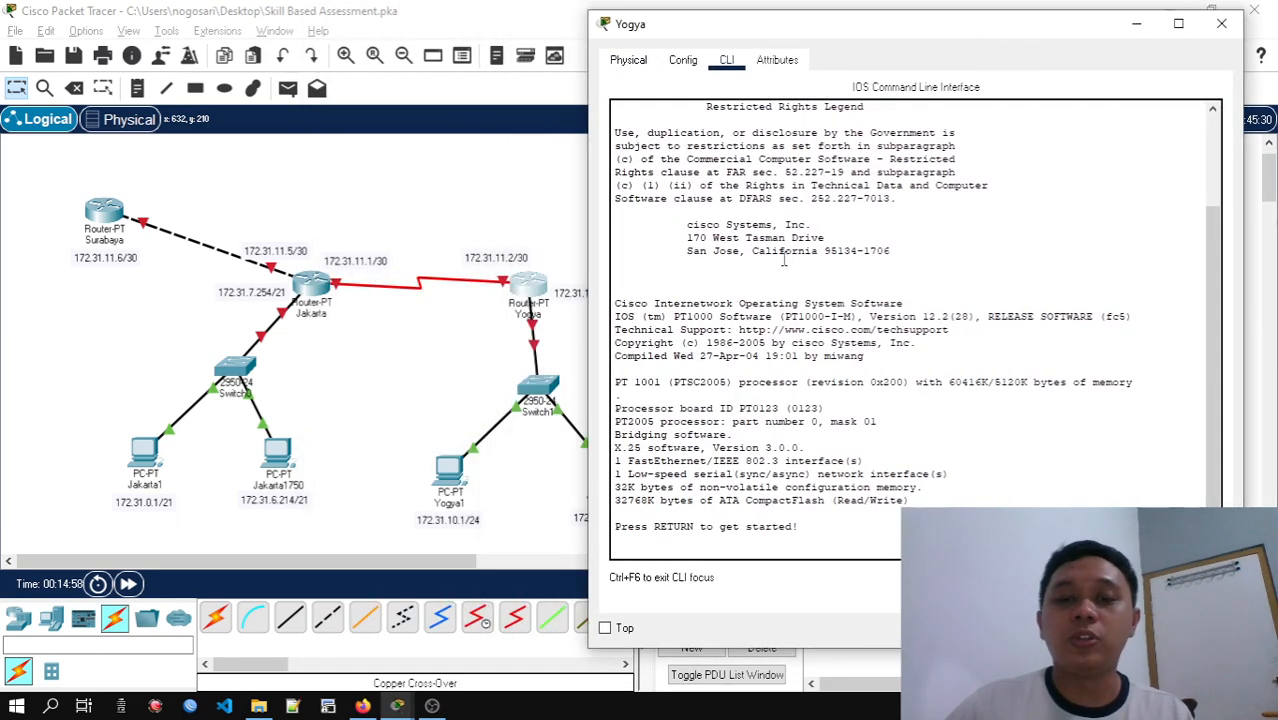
Enter global configuration mode on the Yogya router and set its hostname to Yogya
key(Return)
text(er>e)
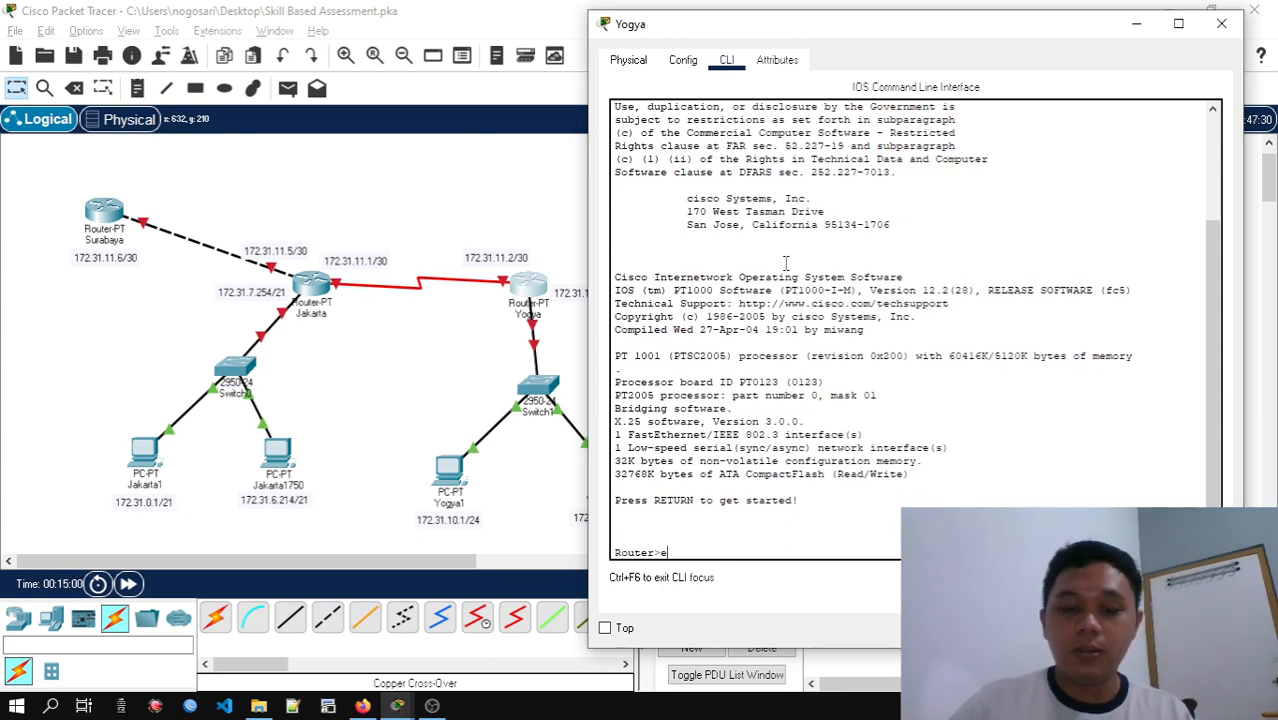
text(n)
key(Return)
text(conf t)
key(Return)
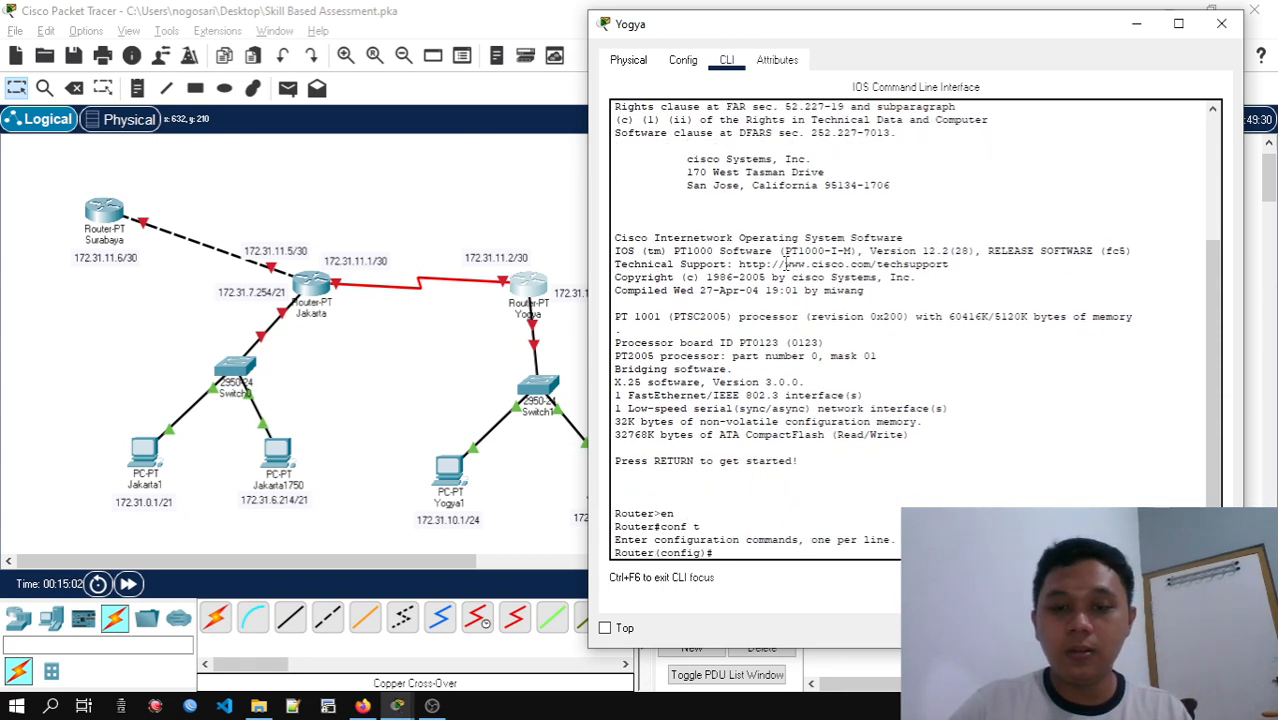
text(host)
key(Tab)
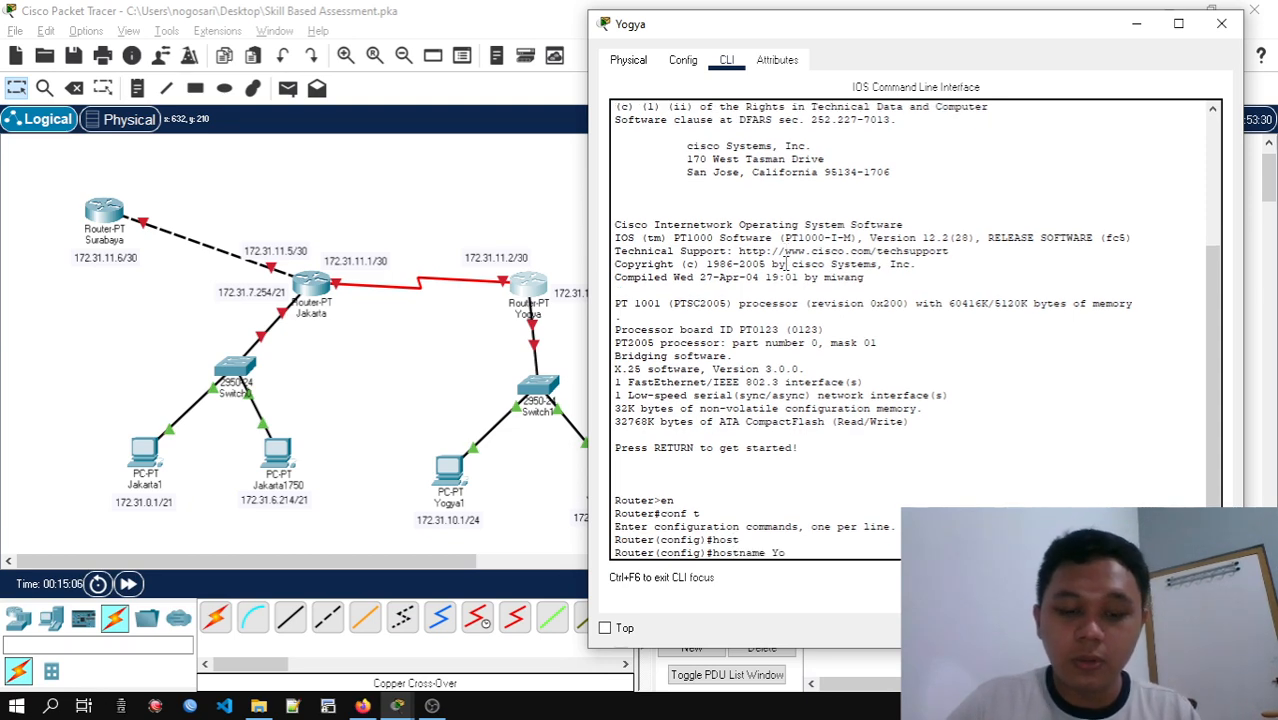
text(Yogya)
key(Return)
Bring up the Langkah 2 router configuration table and spread out the Jakarta and Yogya router windows
key(alt+Tab)
key(Tab)
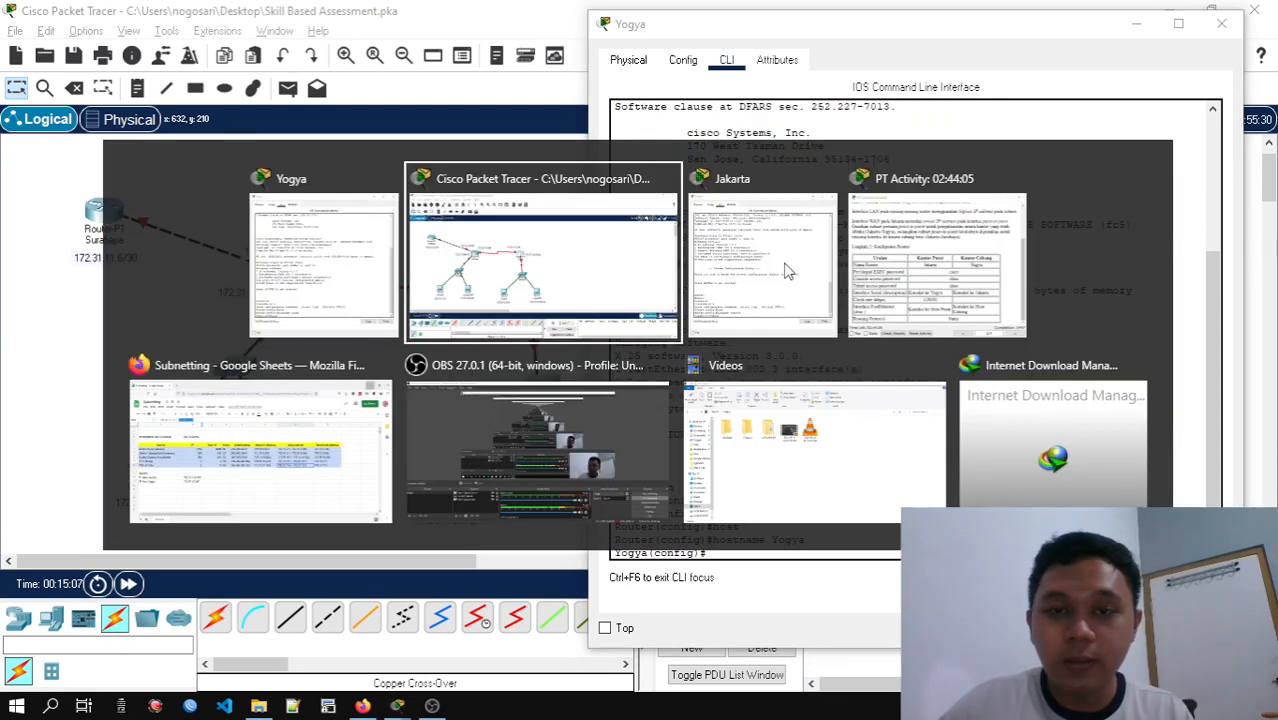
key(alt+Tab)
key(Tab)
key(Tab)
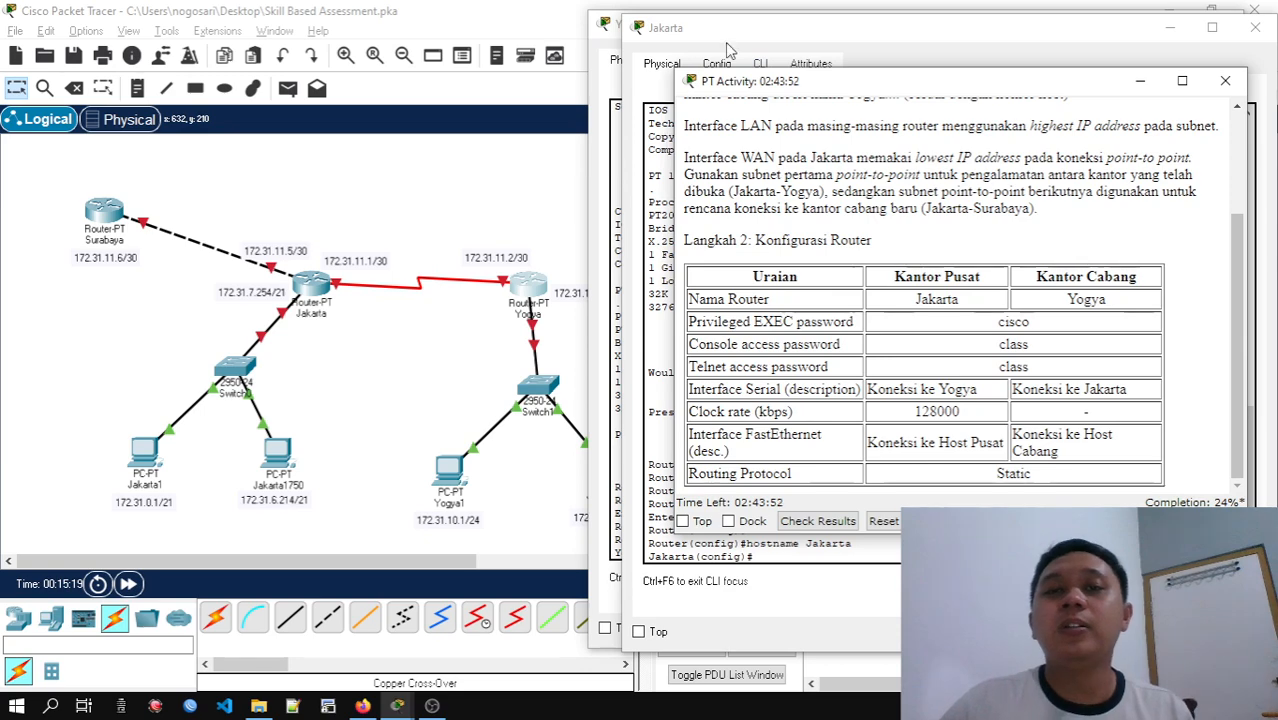
drag(742, 43, 362, 138)
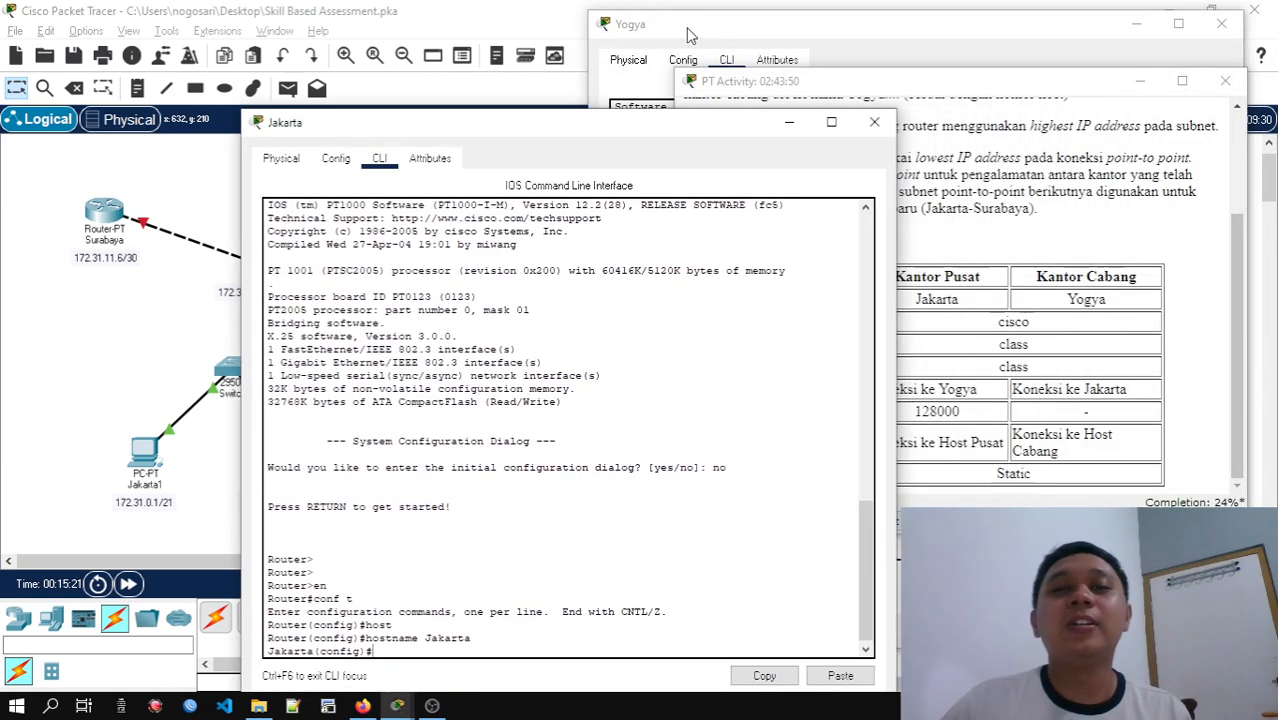
drag(684, 26, 565, 22)
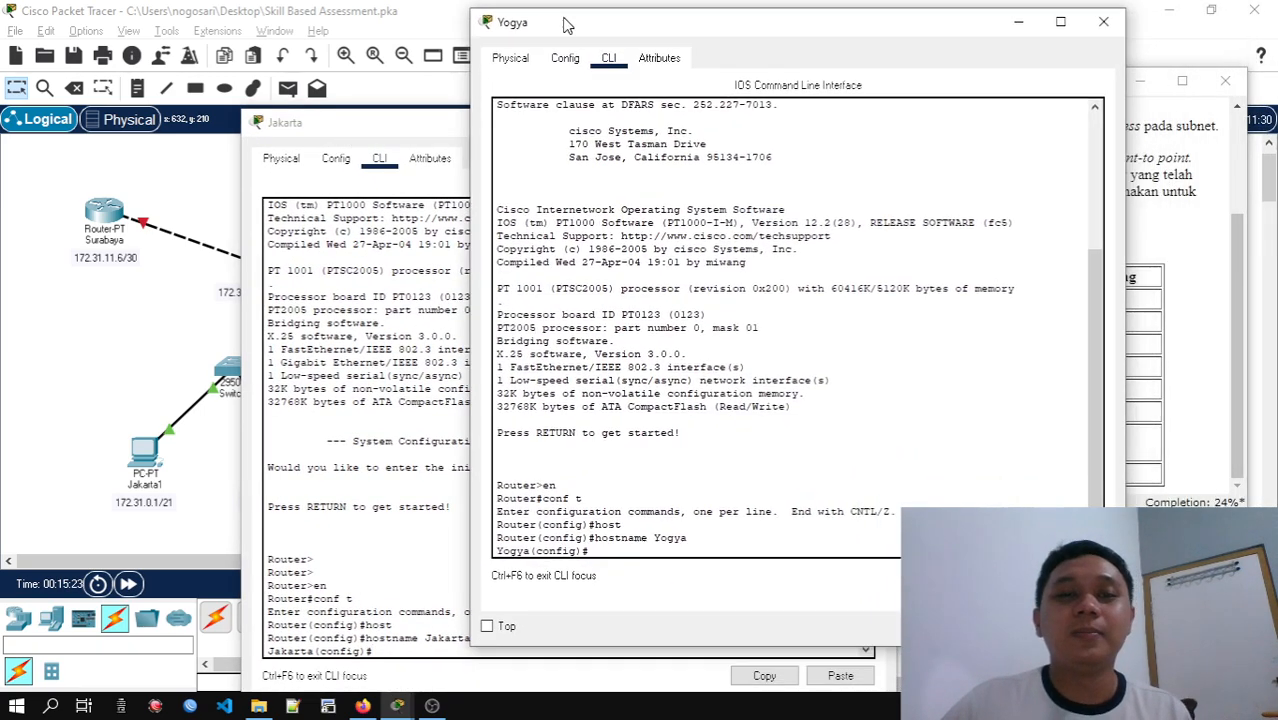
Leave global configuration mode on the Yogya router and return to its privileged prompt
text(exit)
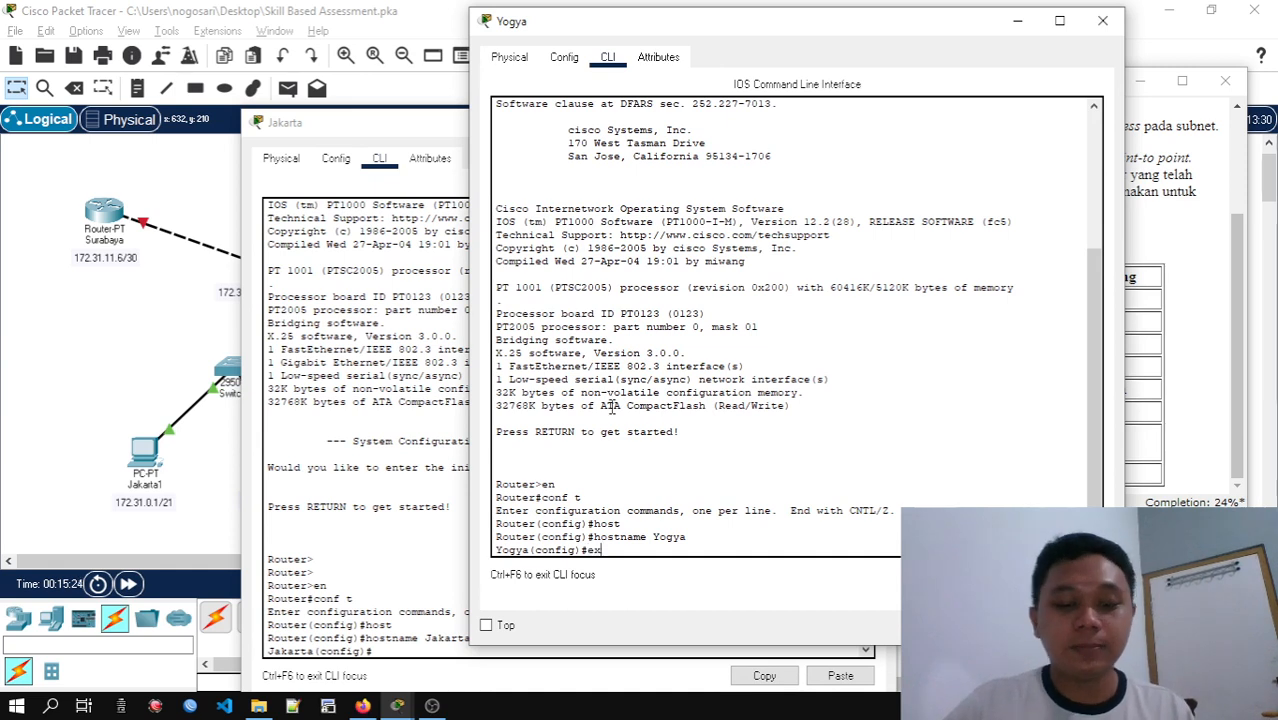
key(Return)
key(Return)
key(Return)
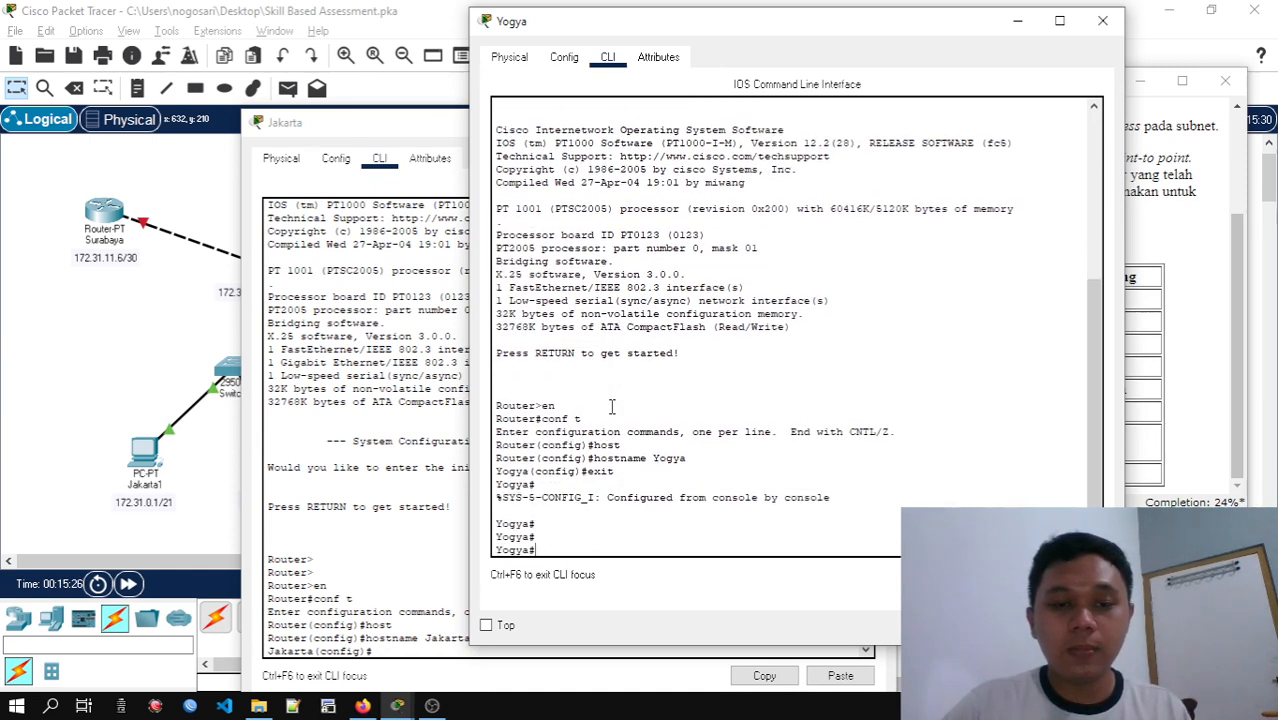
text(conf)
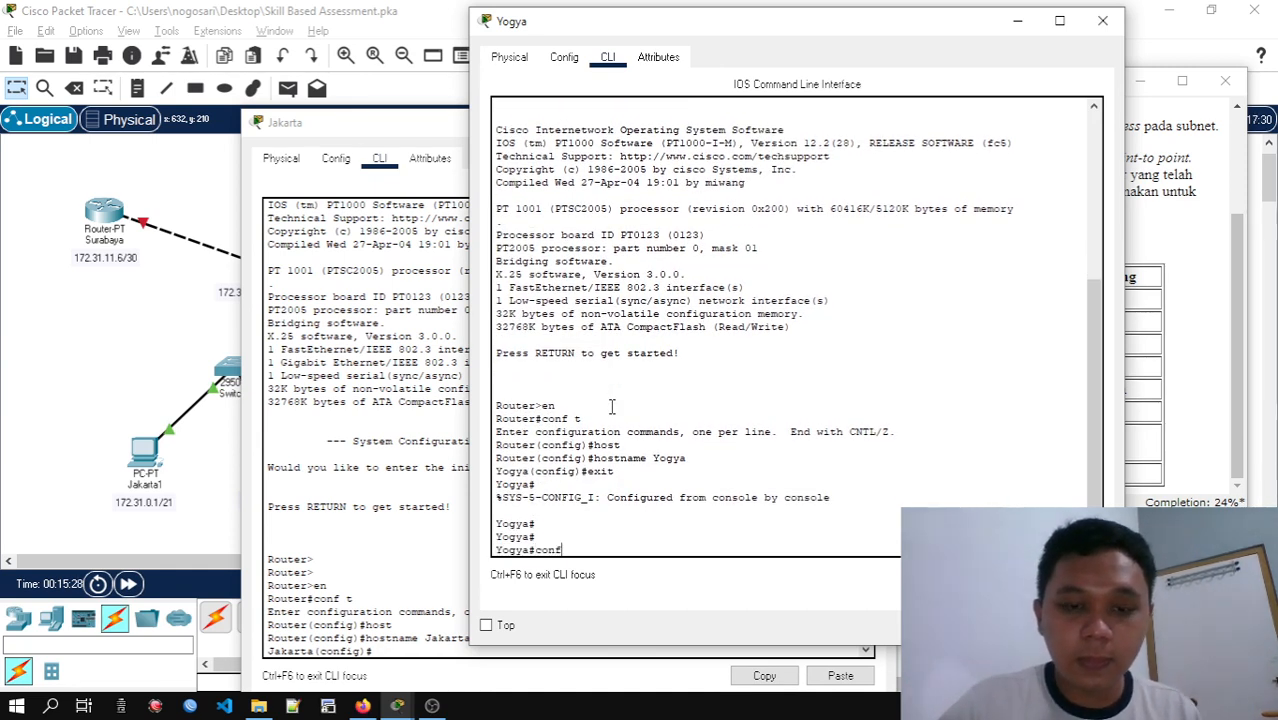
Set the Jakarta router's enable password to the privileged EXEC password given in the activity's configuration table
click(430, 435)
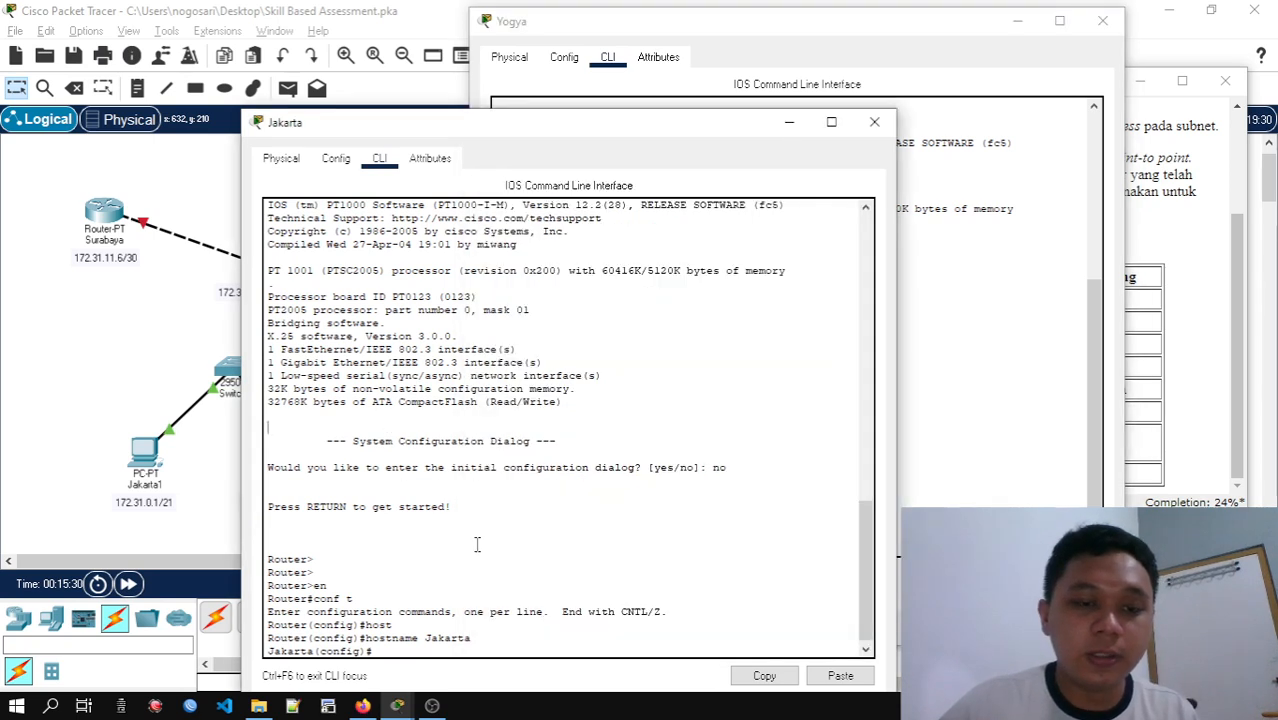
key(Return)
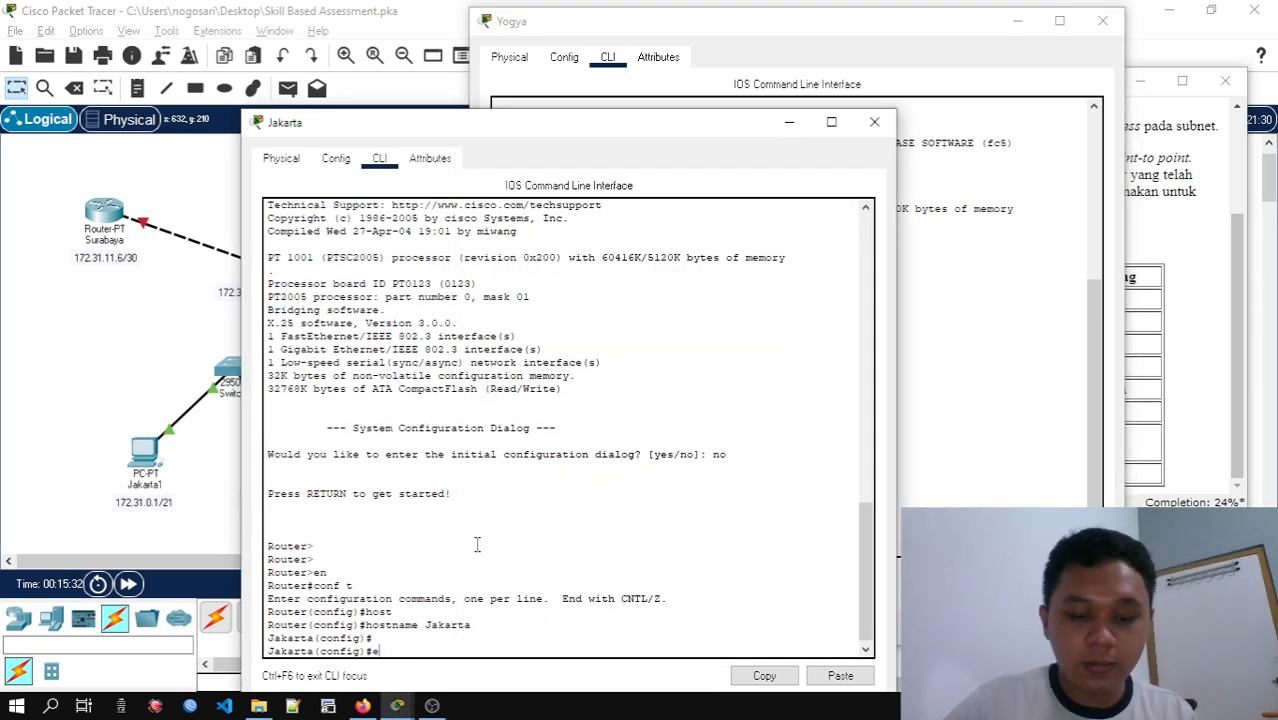
text(ena)
key(Tab)
text(pas)
key(Tab)
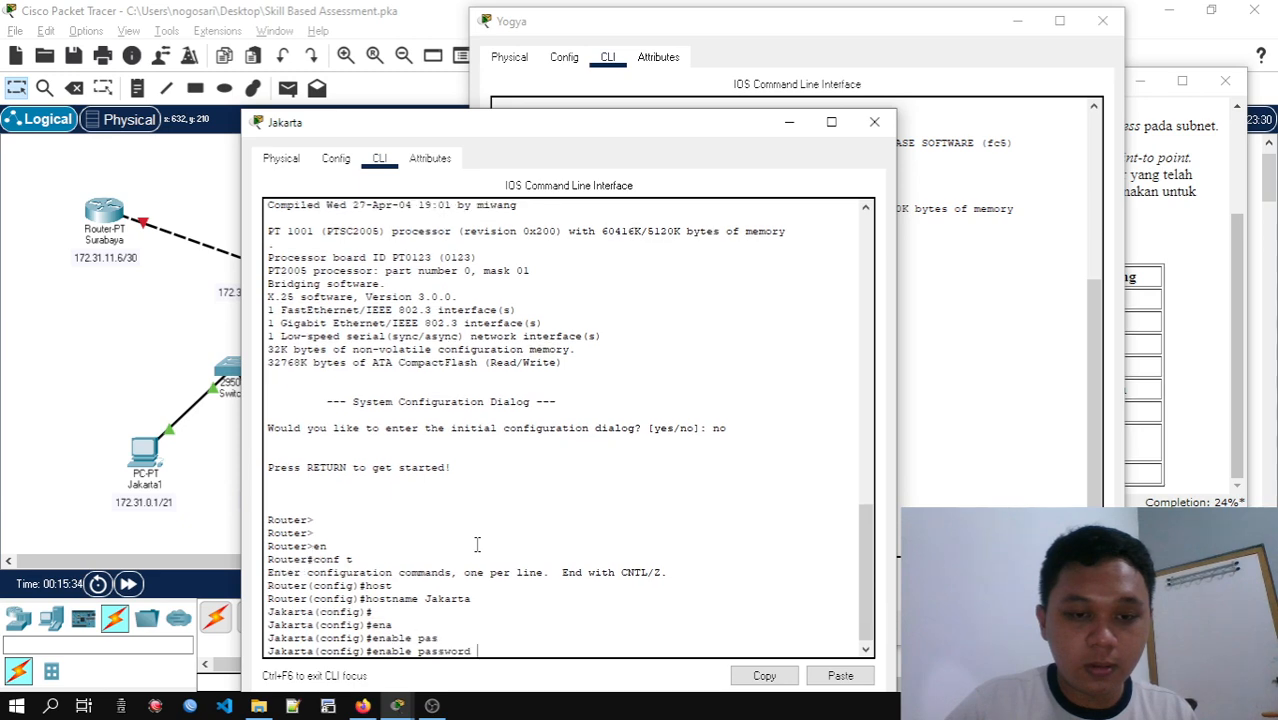
key(alt+Tab)
key(alt+Tab)
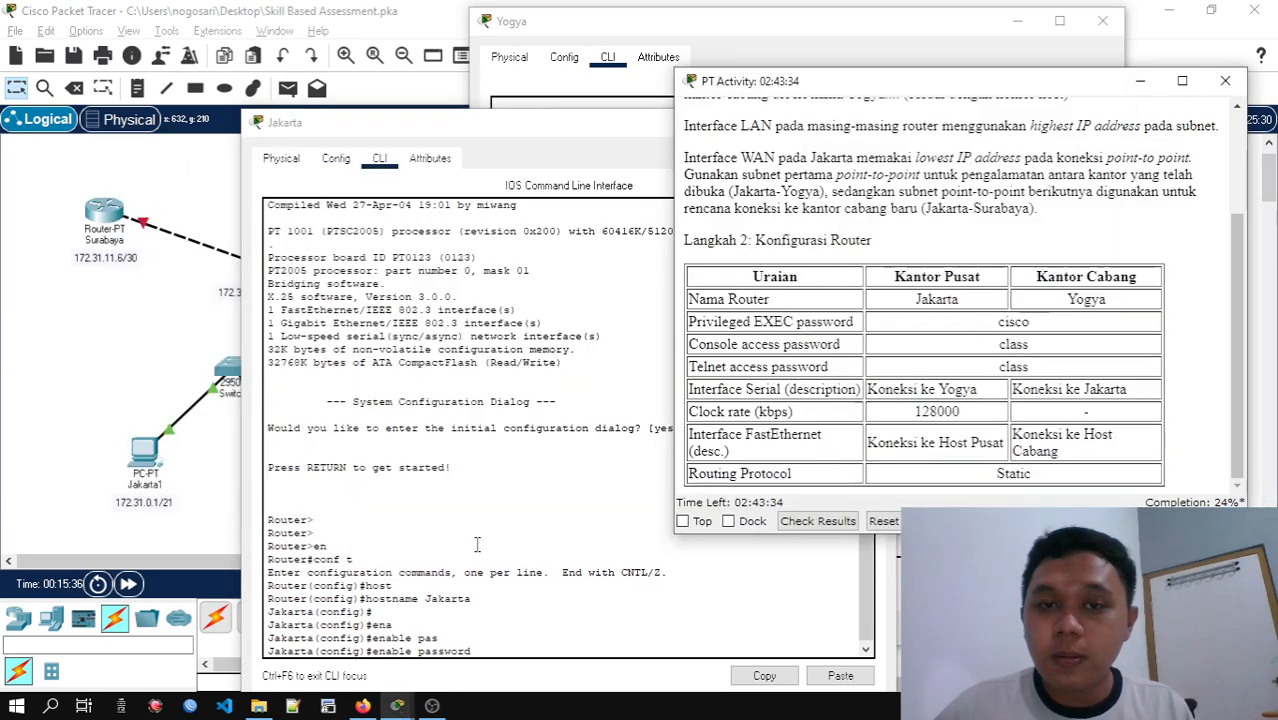
key(alt+Tab)
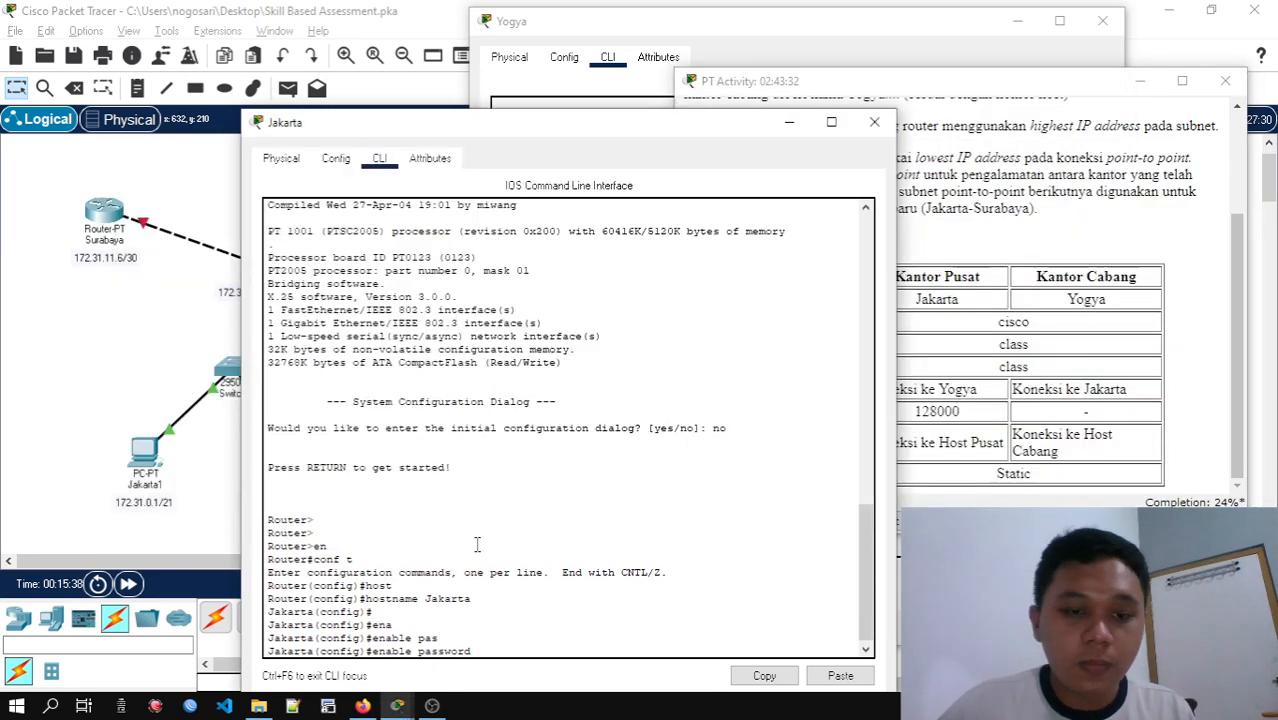
text(cisco)
key(Return)
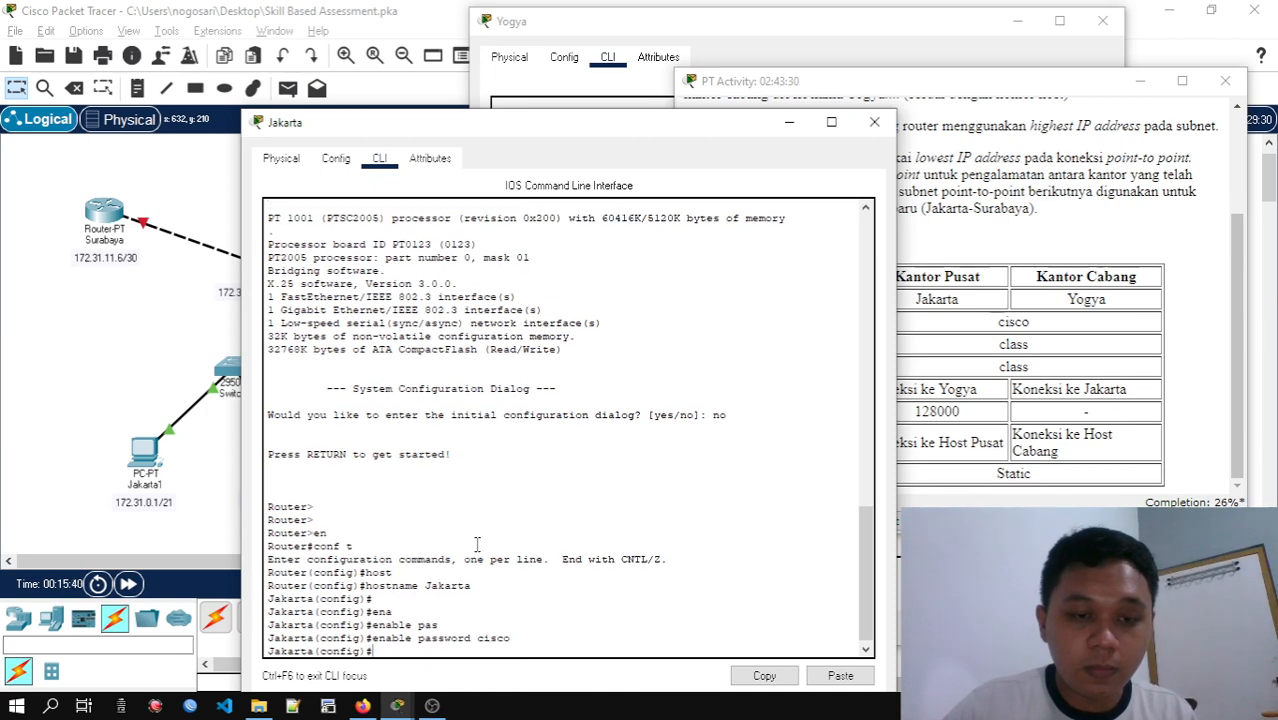
Log out of the Jakarta router's console and re-enter privileged mode with the enable password to test it
text(exit)
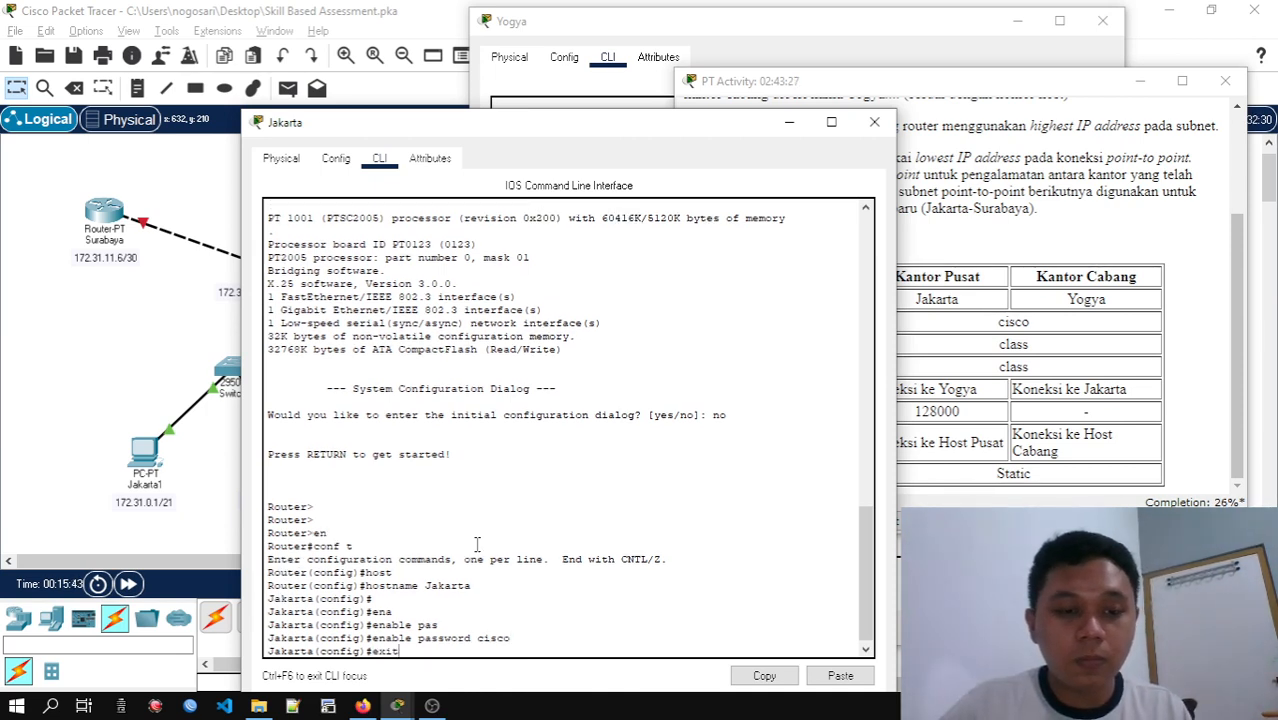
key(Return)
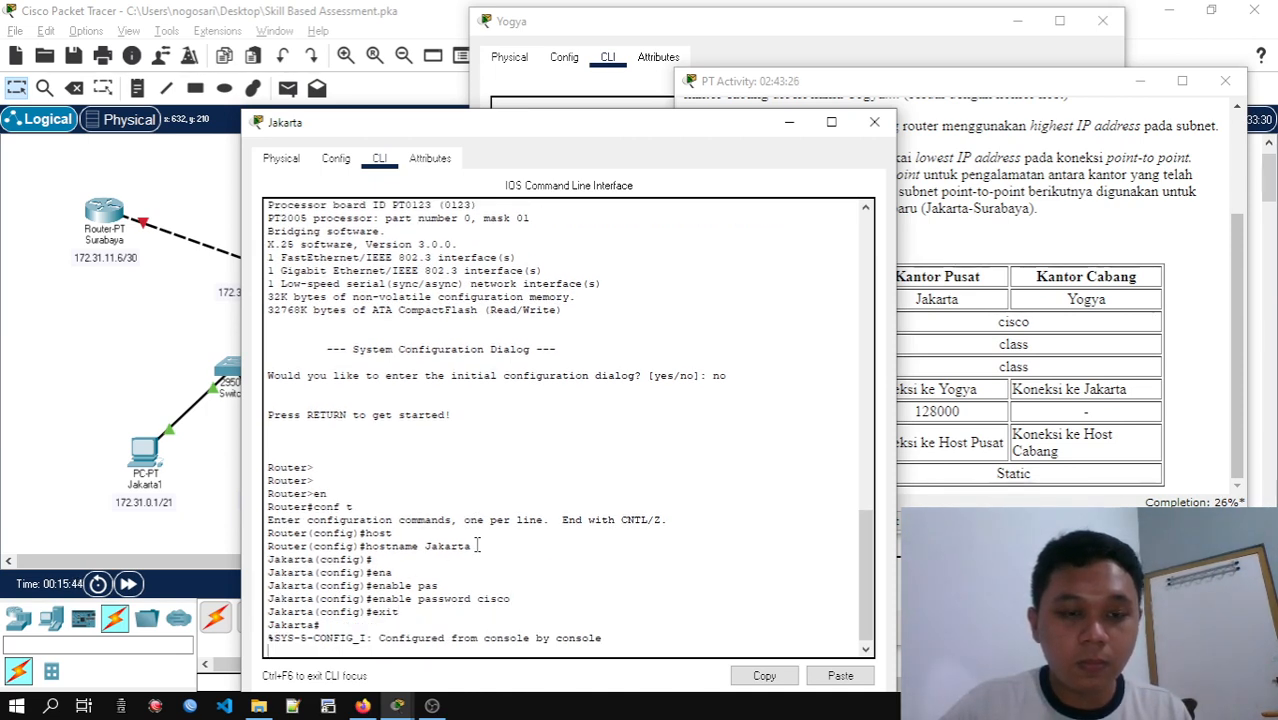
key(Return)
text(exit)
key(Return)
key(Return)
key(Return)
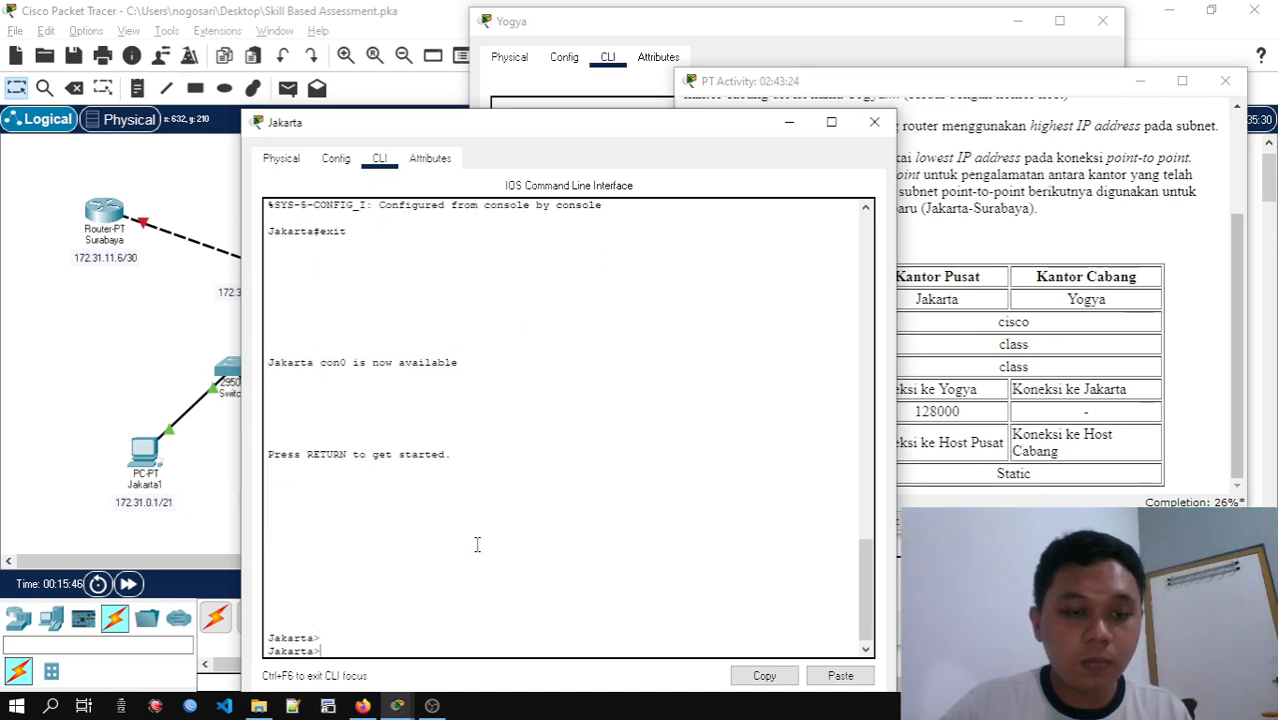
text(en)
key(Return)
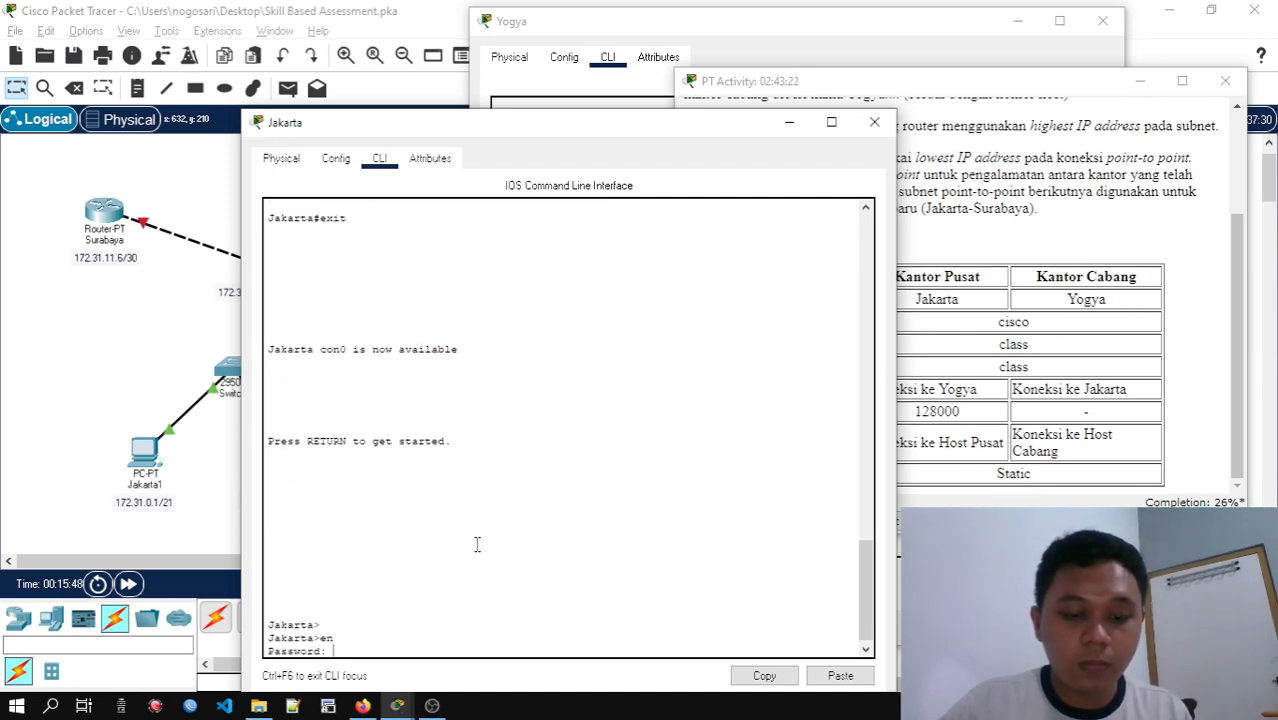
key(Return)
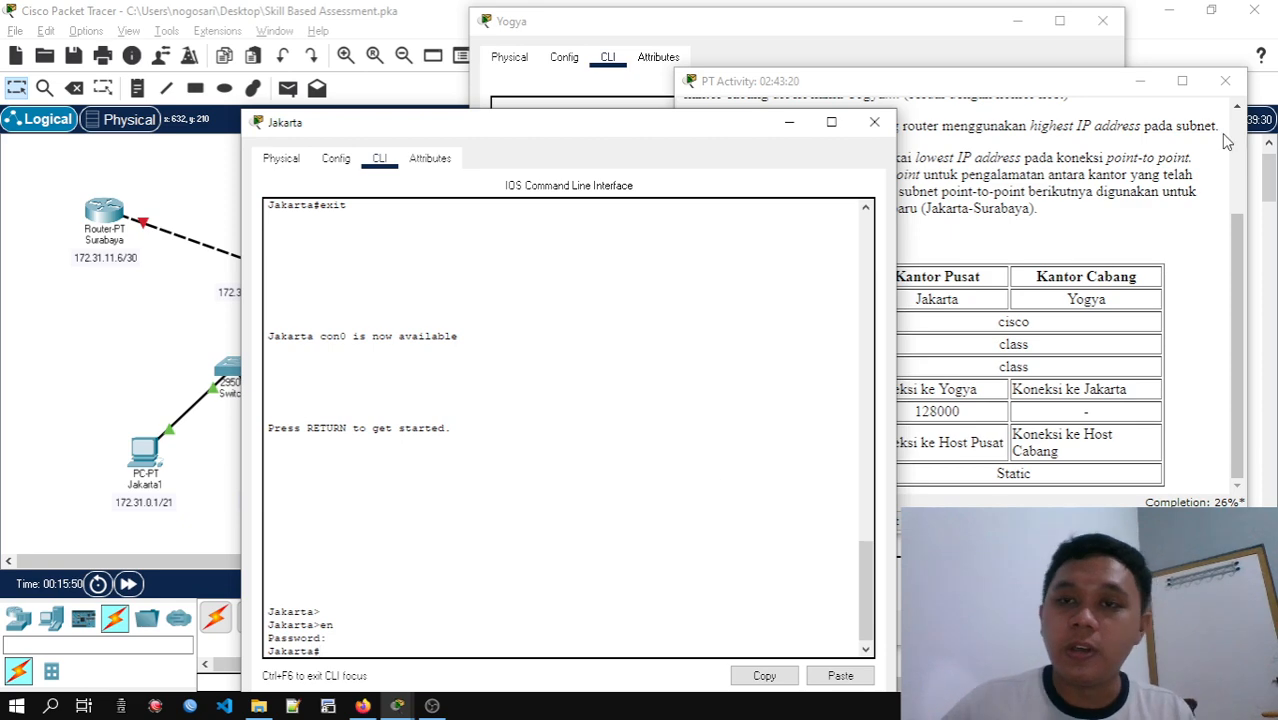
Try to clear the Yogya router's command-line screen with cls
click(1055, 143)
click(623, 123)
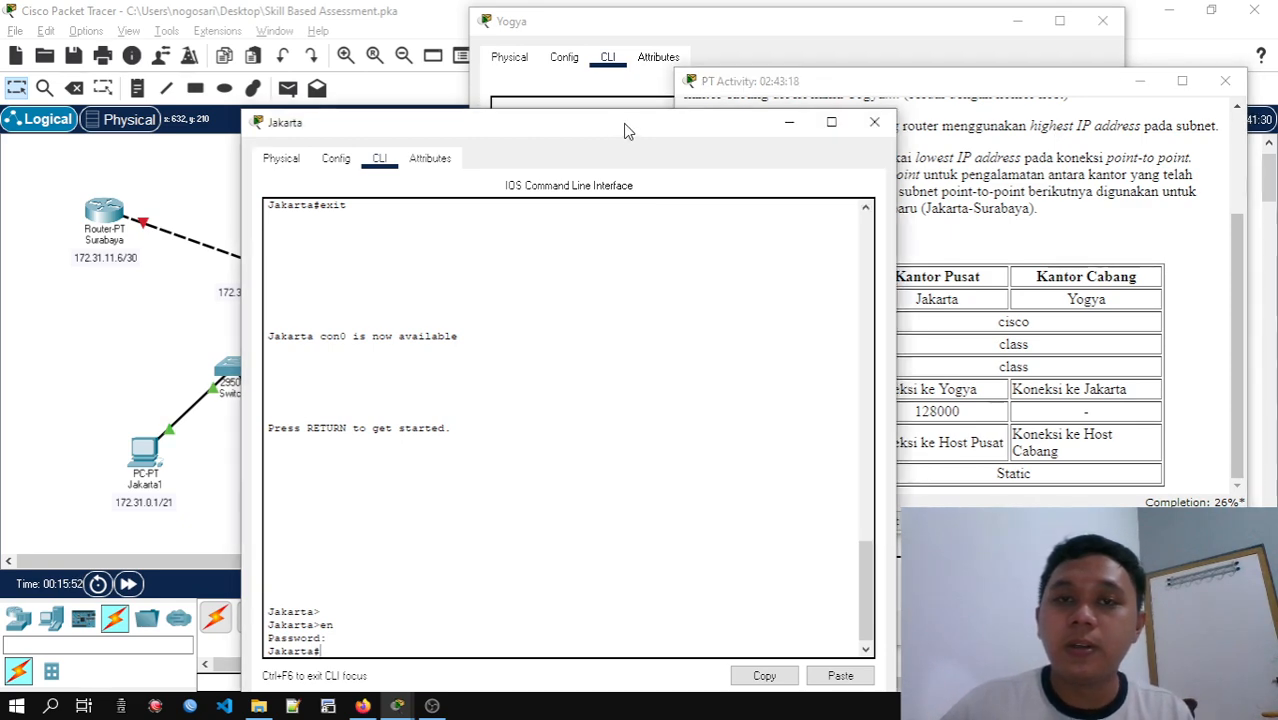
click(767, 60)
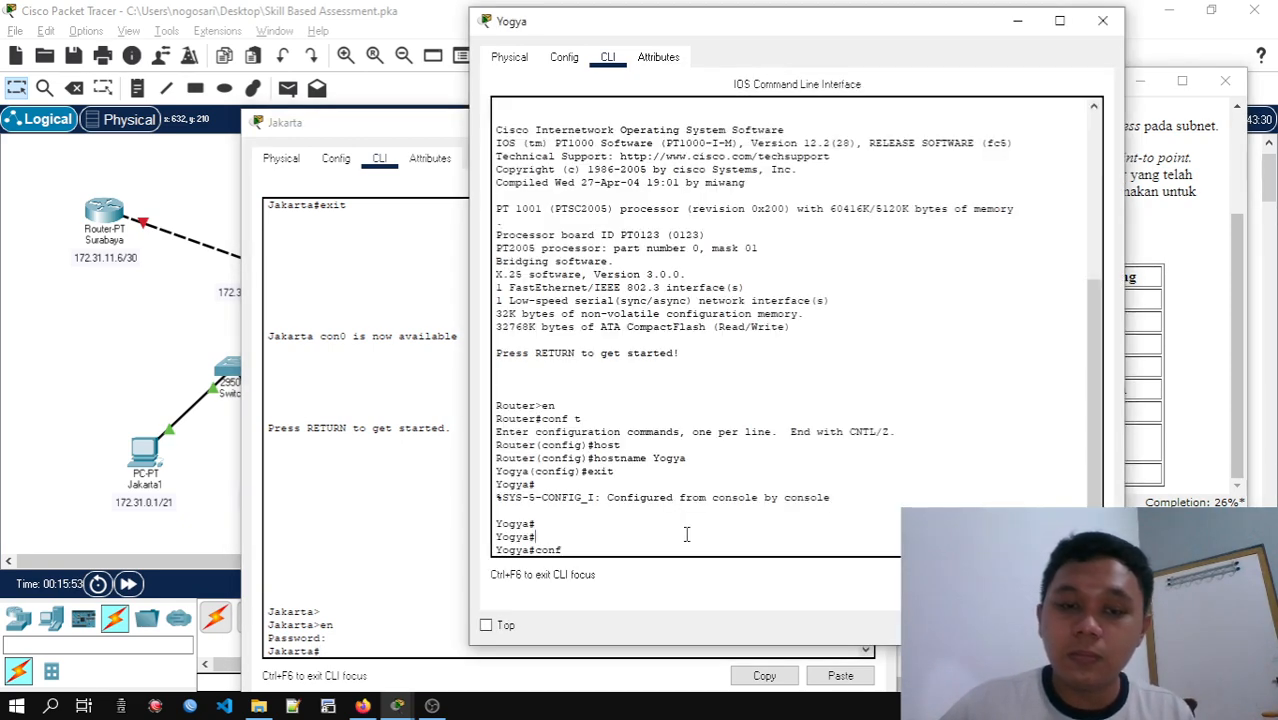
text(conf)
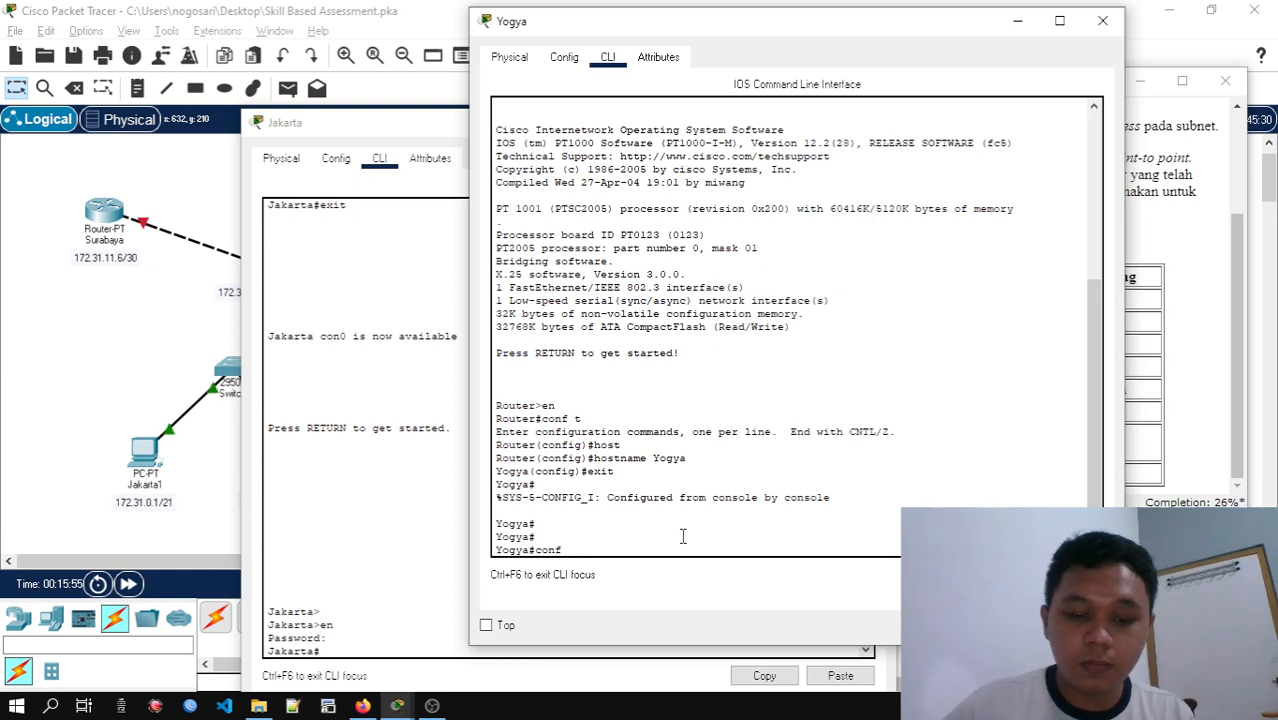
text(cls)
key(Return)
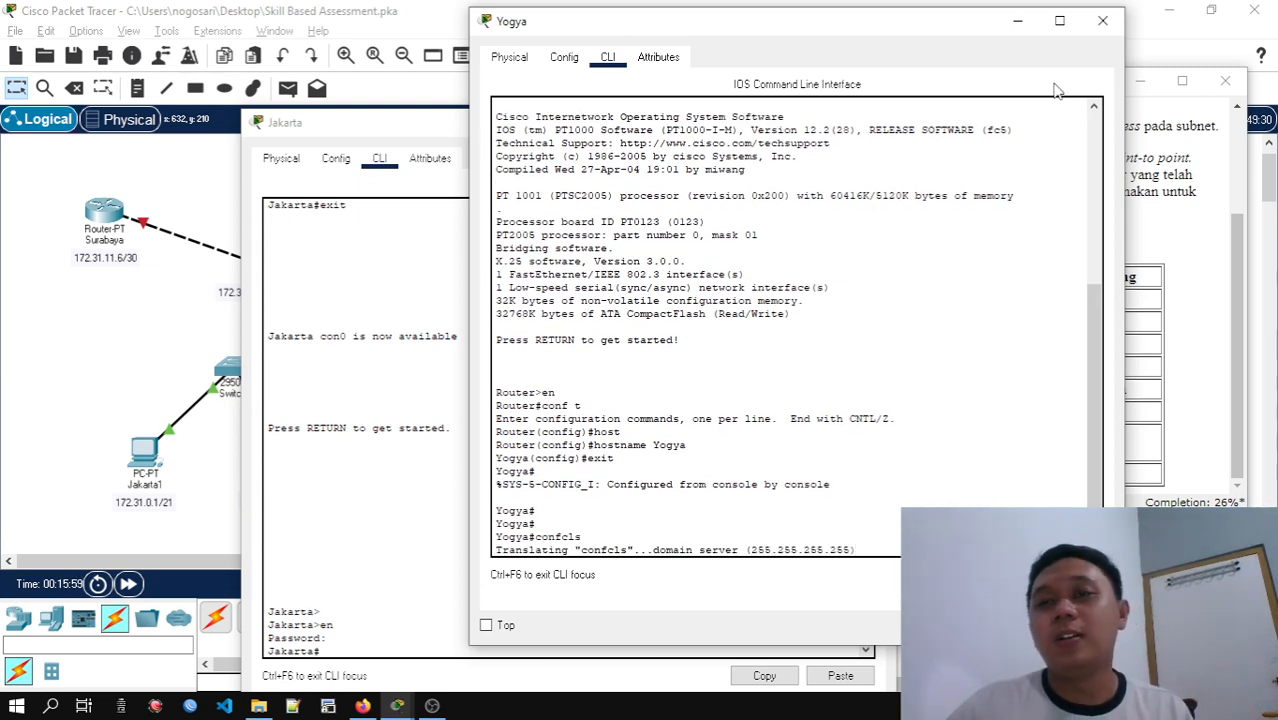
Minimise the Yogya window and arrange the Jakarta command line beside the activity's router configuration table
drag(913, 33, 918, 42)
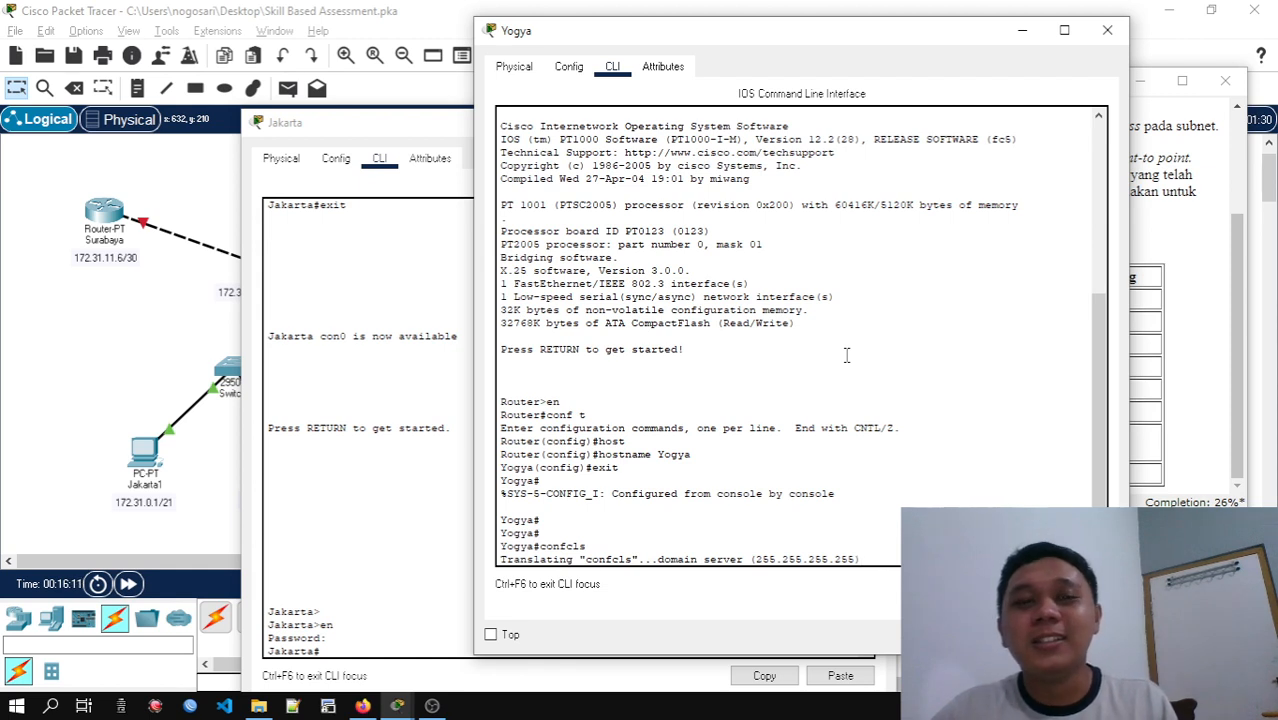
click(1020, 38)
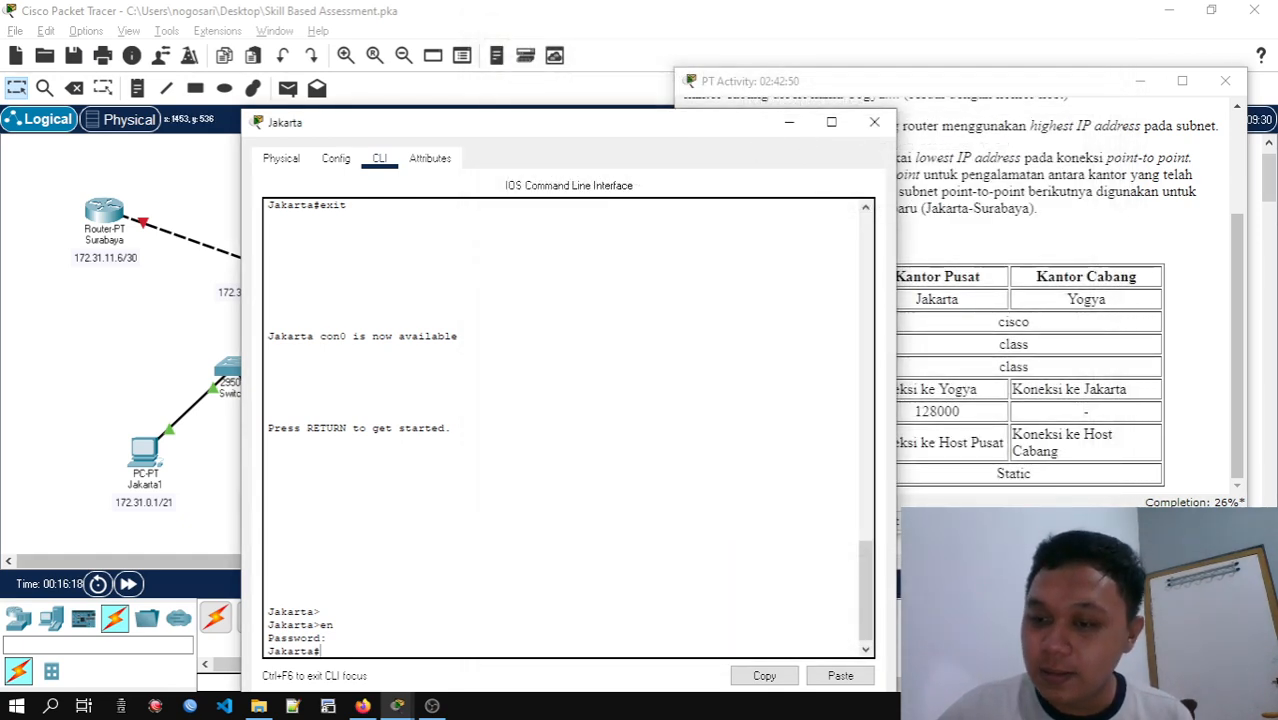
drag(688, 122, 553, 52)
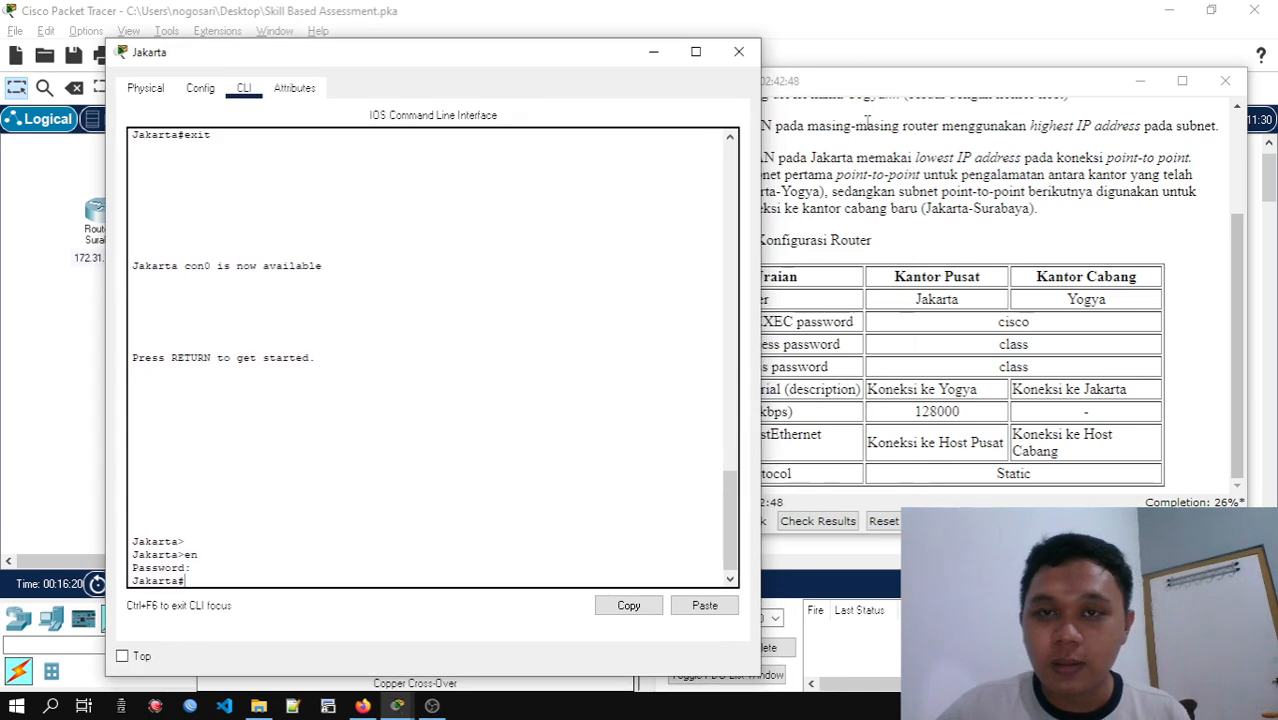
drag(885, 87, 906, 86)
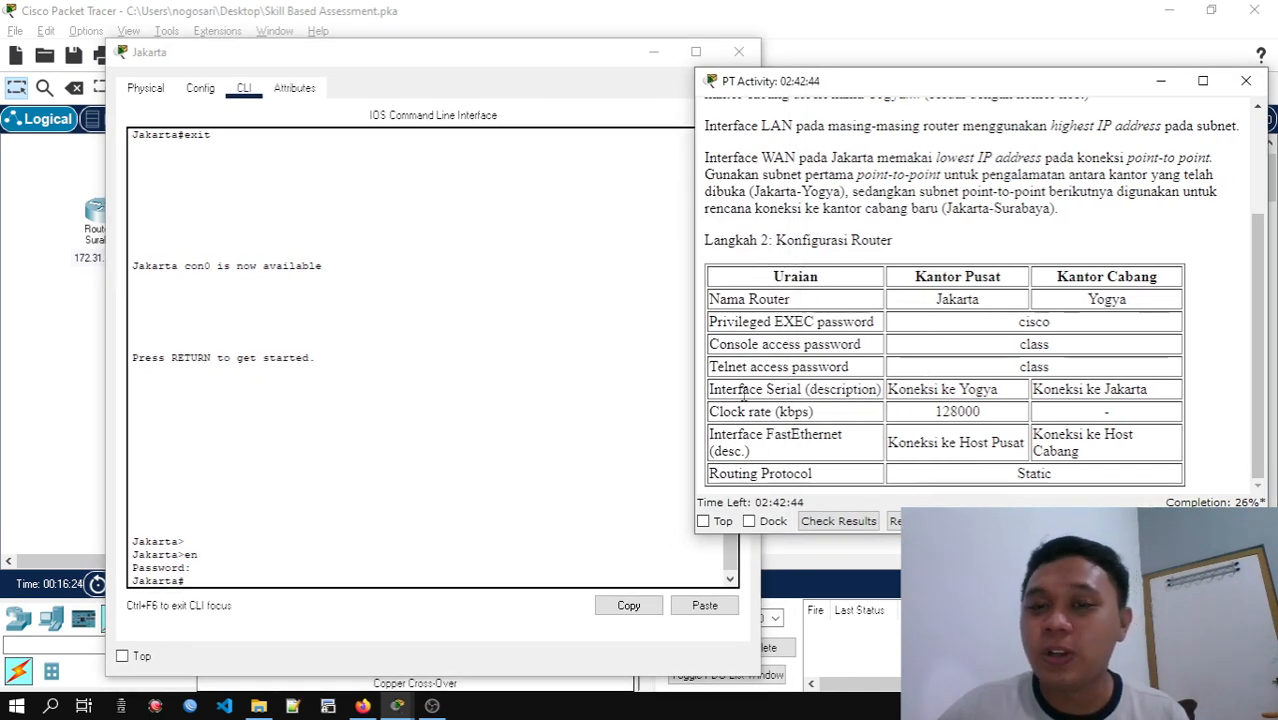
click(518, 547)
drag(588, 55, 546, 41)
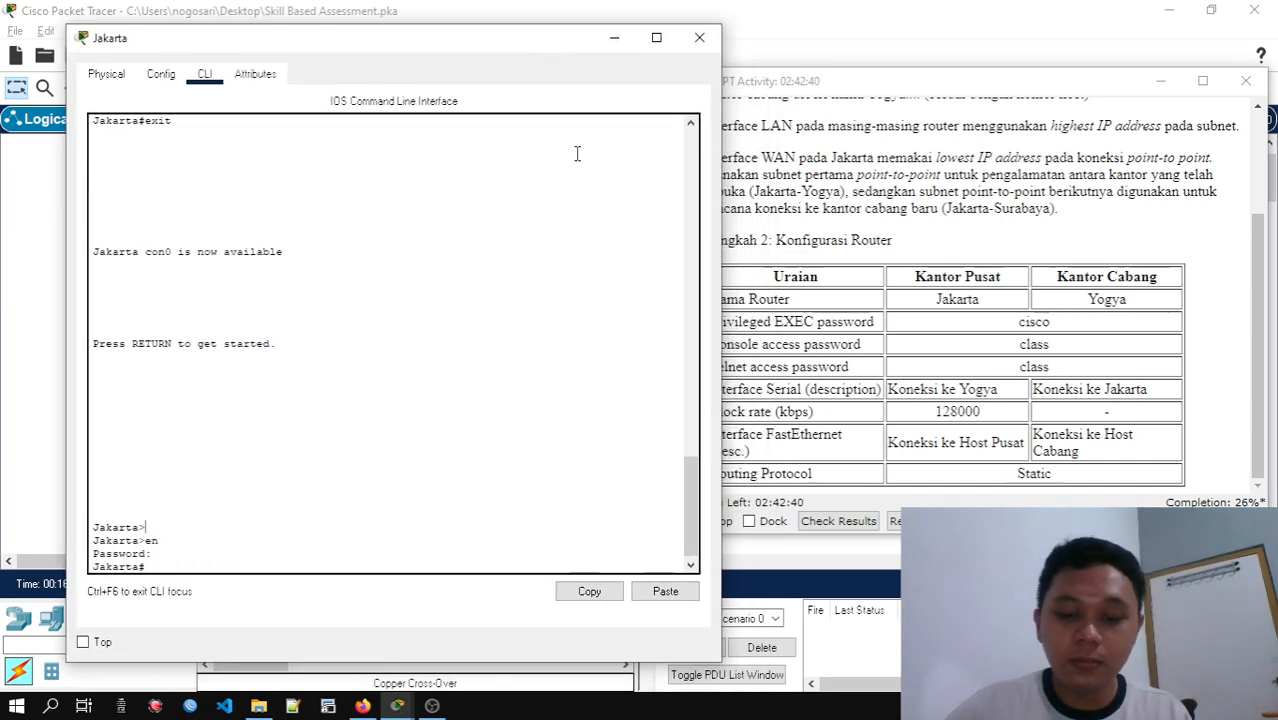
Enter global configuration mode on the Jakarta router and keep its window clear of the instructions
text(conf t)
key(Return)
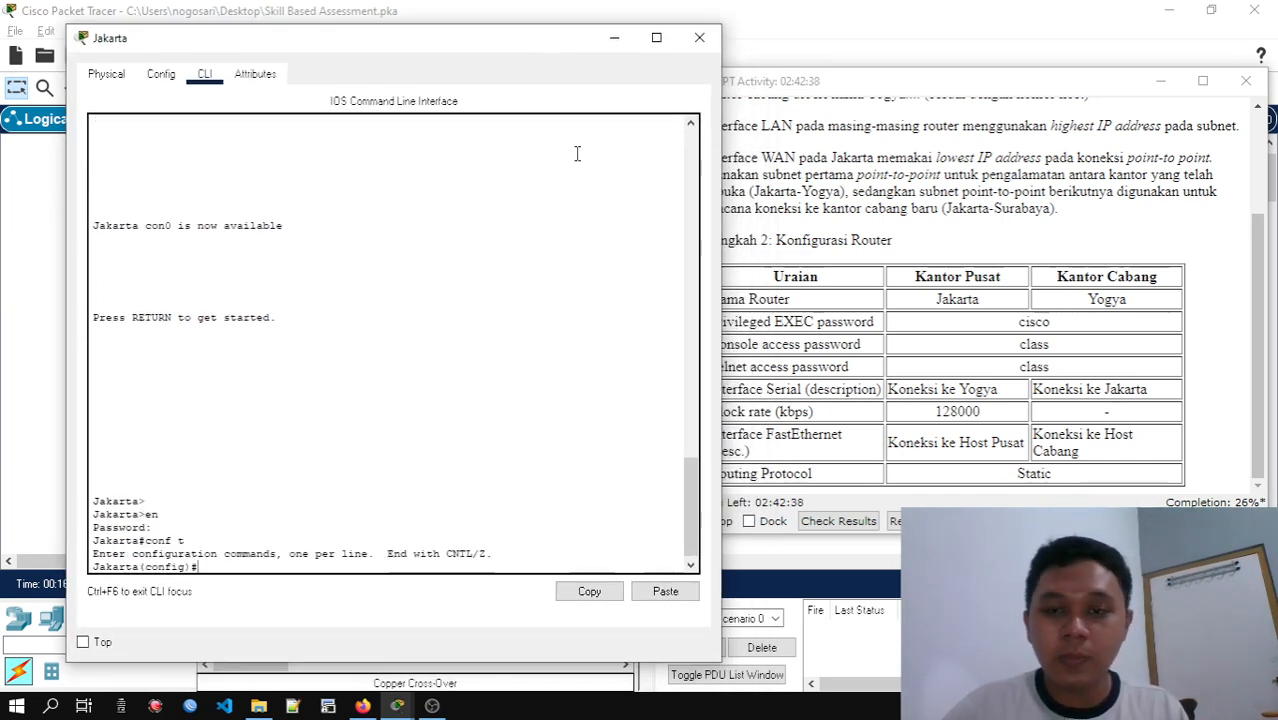
drag(501, 46, 449, 38)
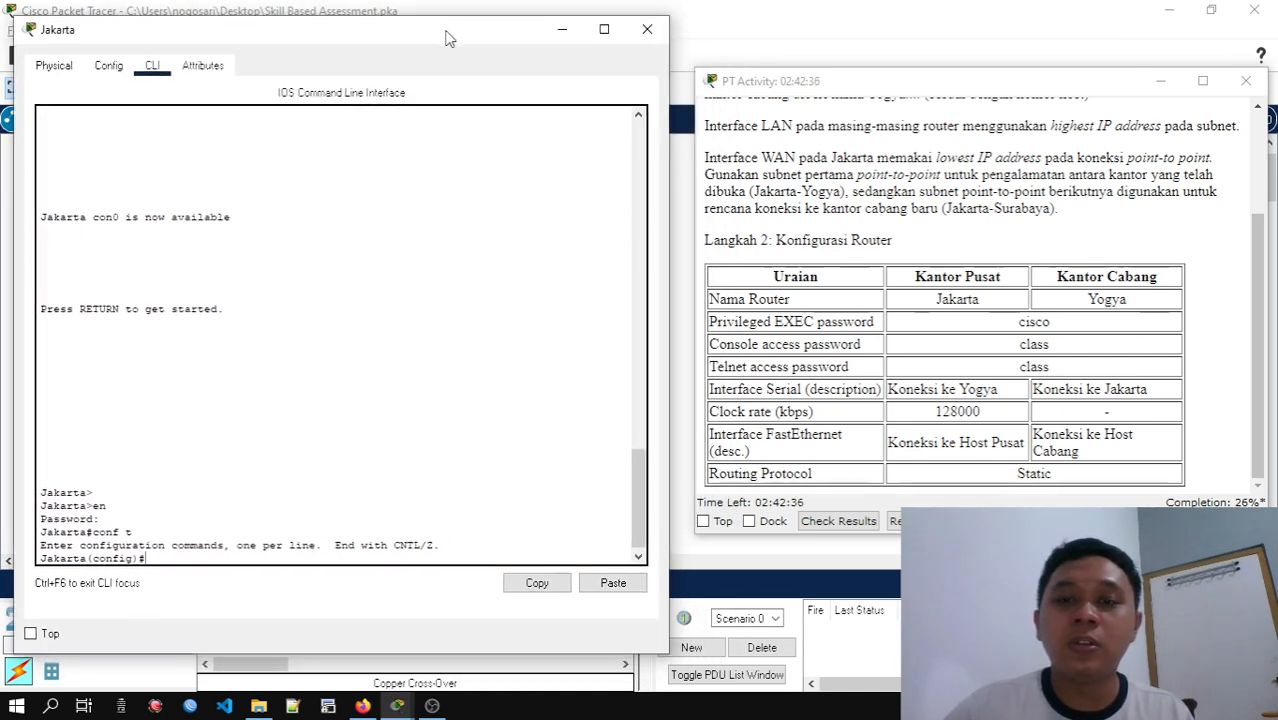
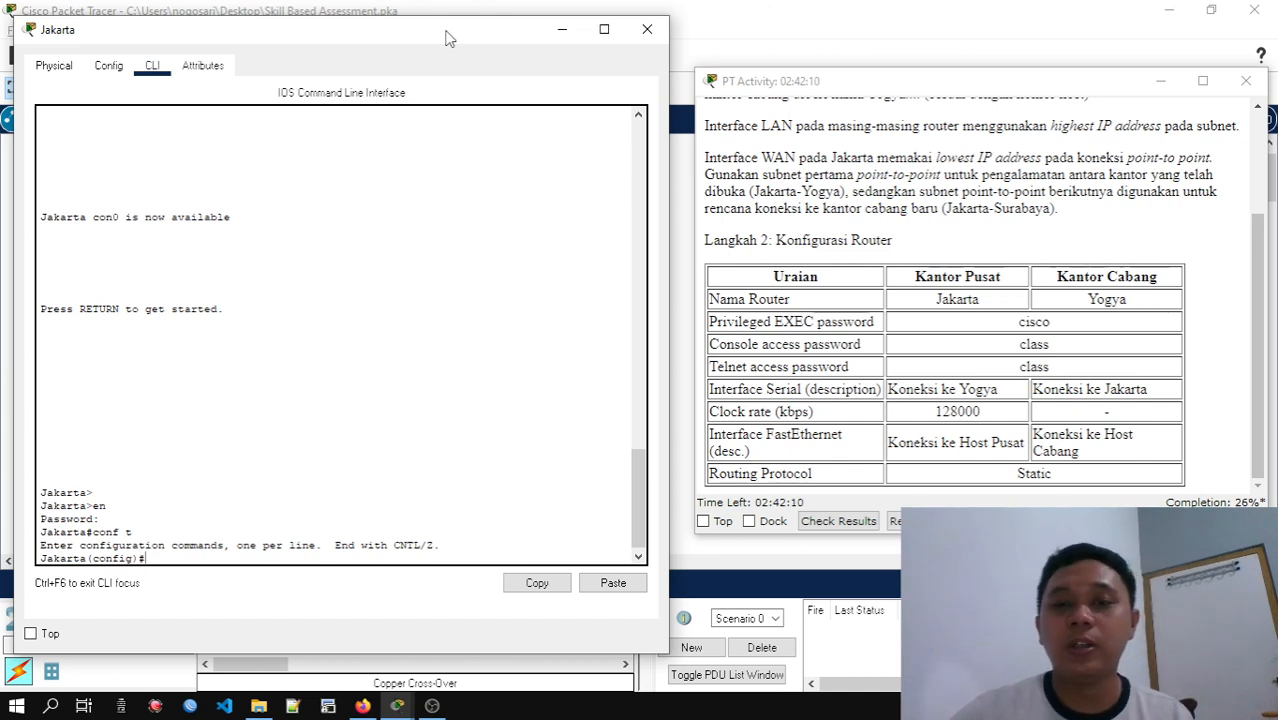
Check the available console line numbers on the Jakarta router and enter configuration of console line 0
text(i)
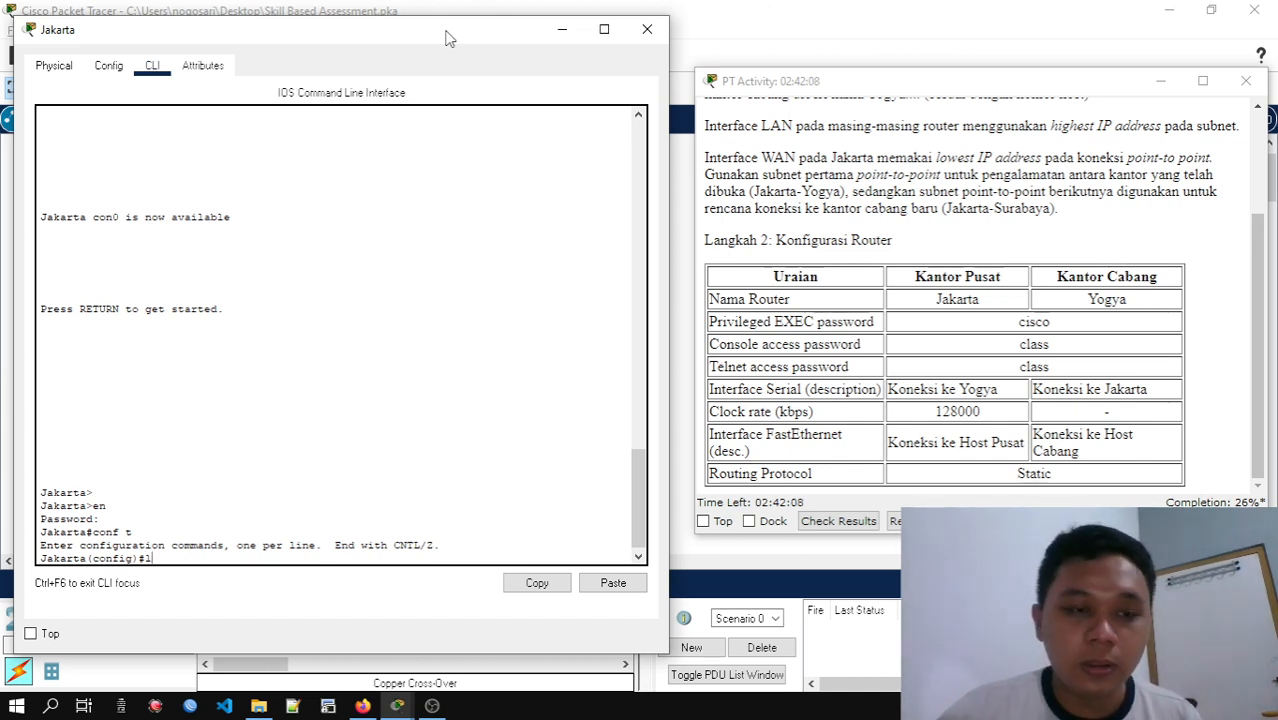
text(ne console)
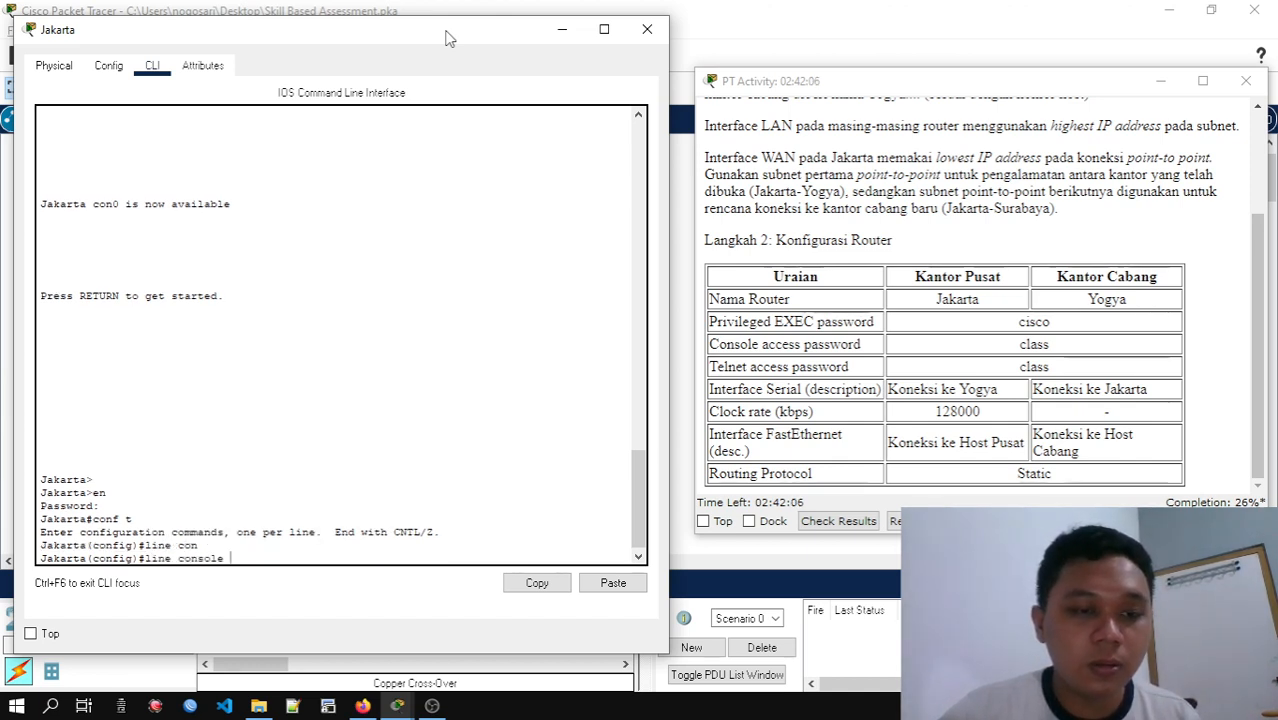
text(?)
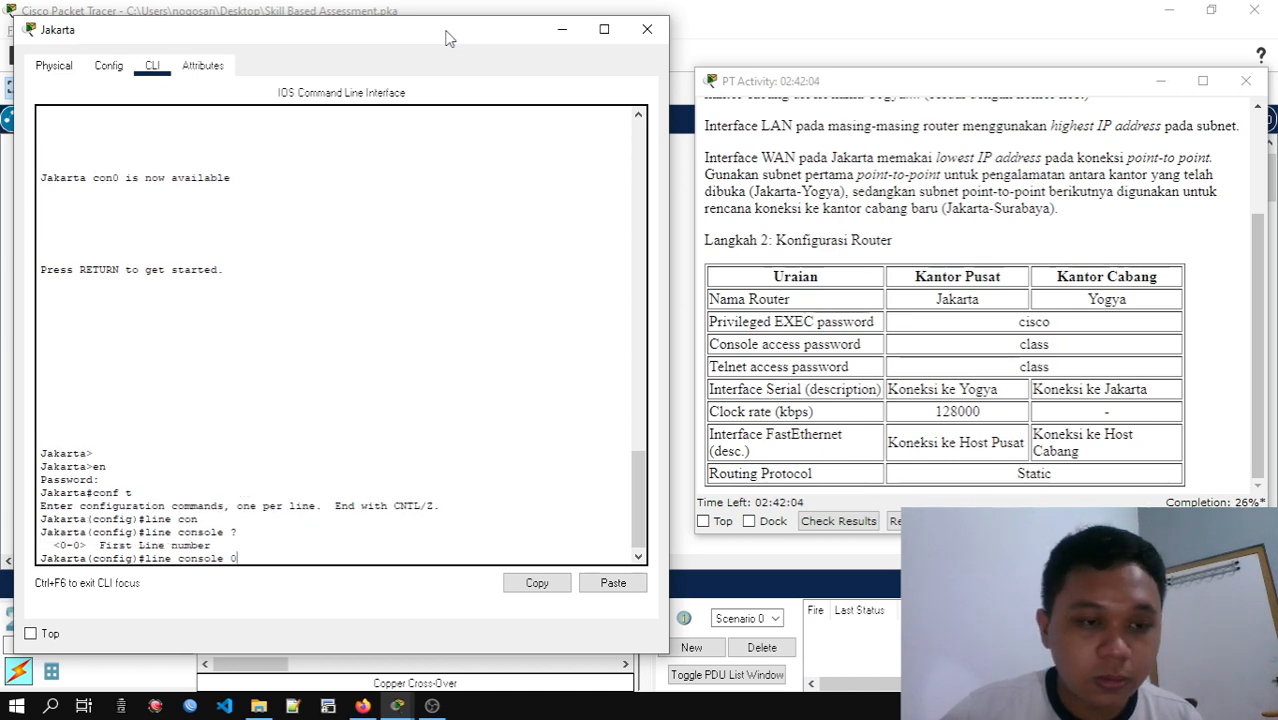
text(0)
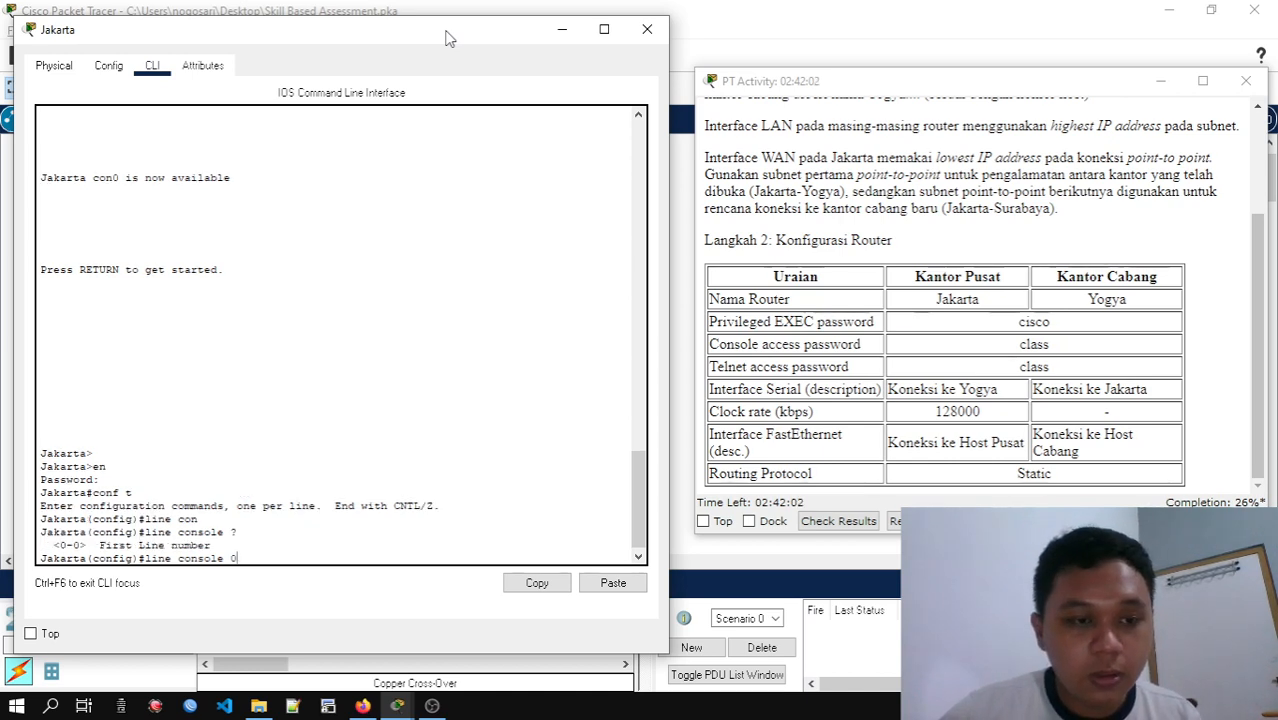
key(Return)
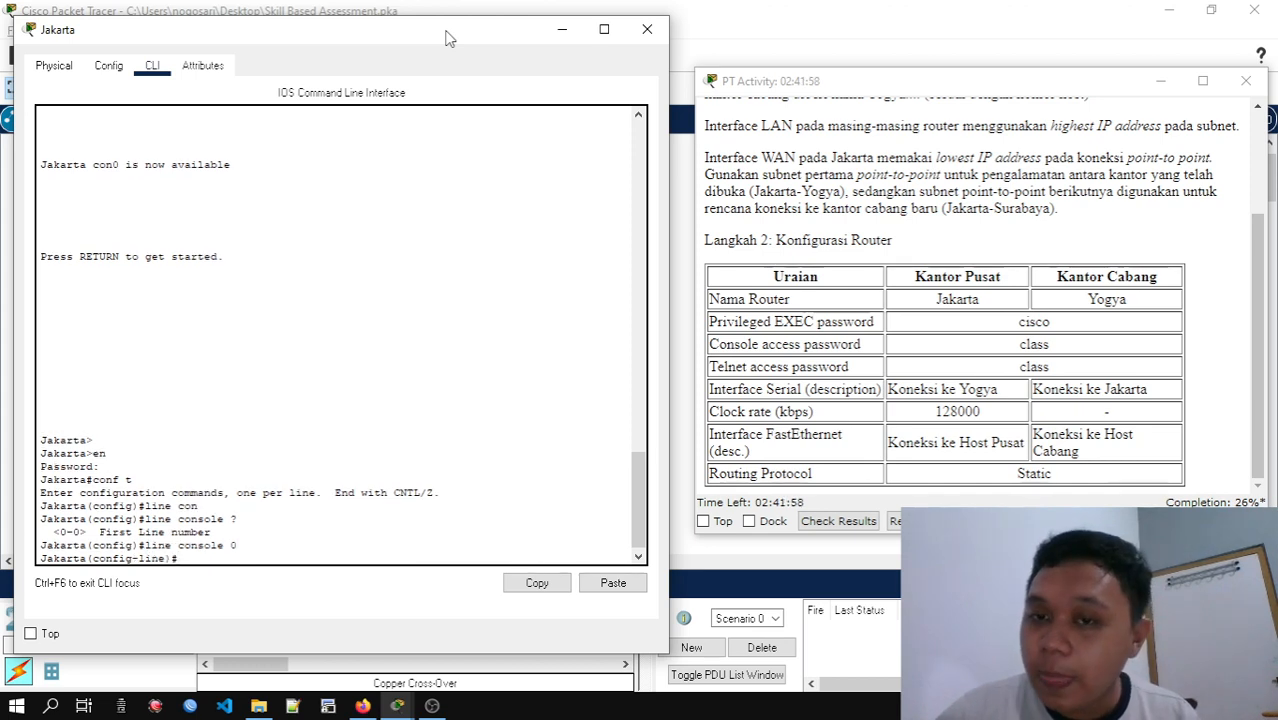
Set the Jakarta router's console line password to the console access password given in the Langkah 2 table
text(class)
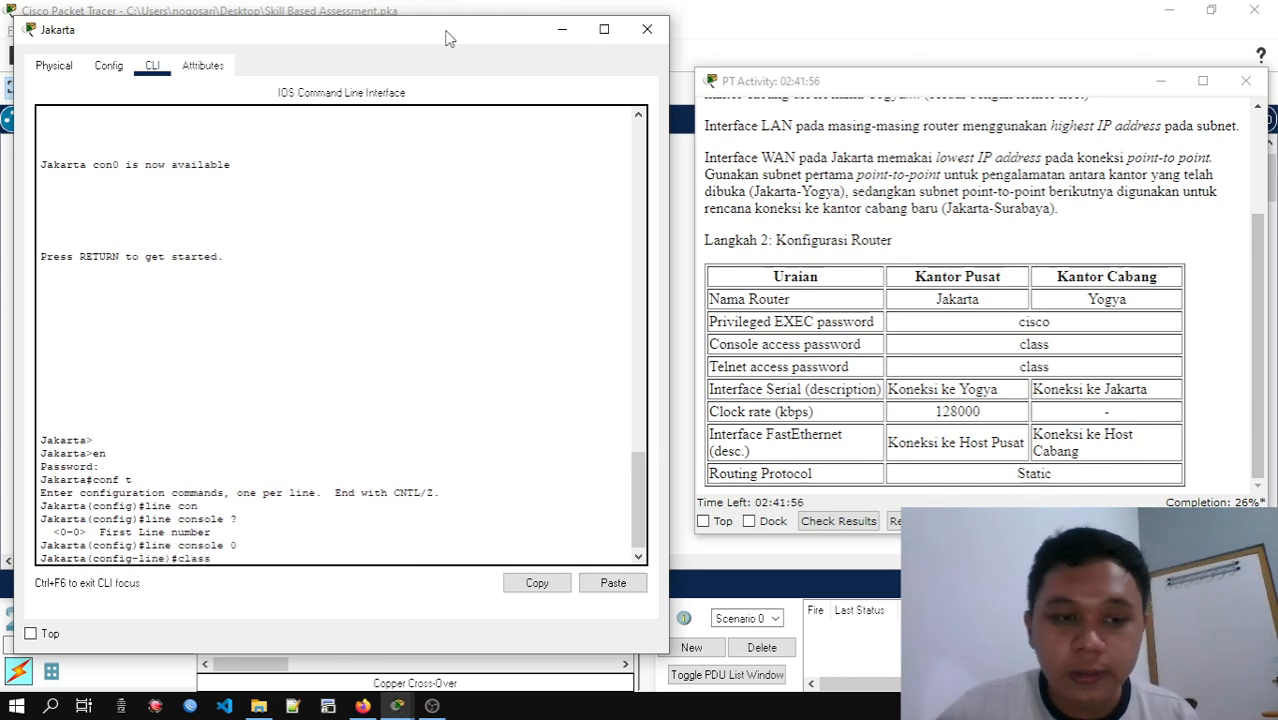
key(Return)
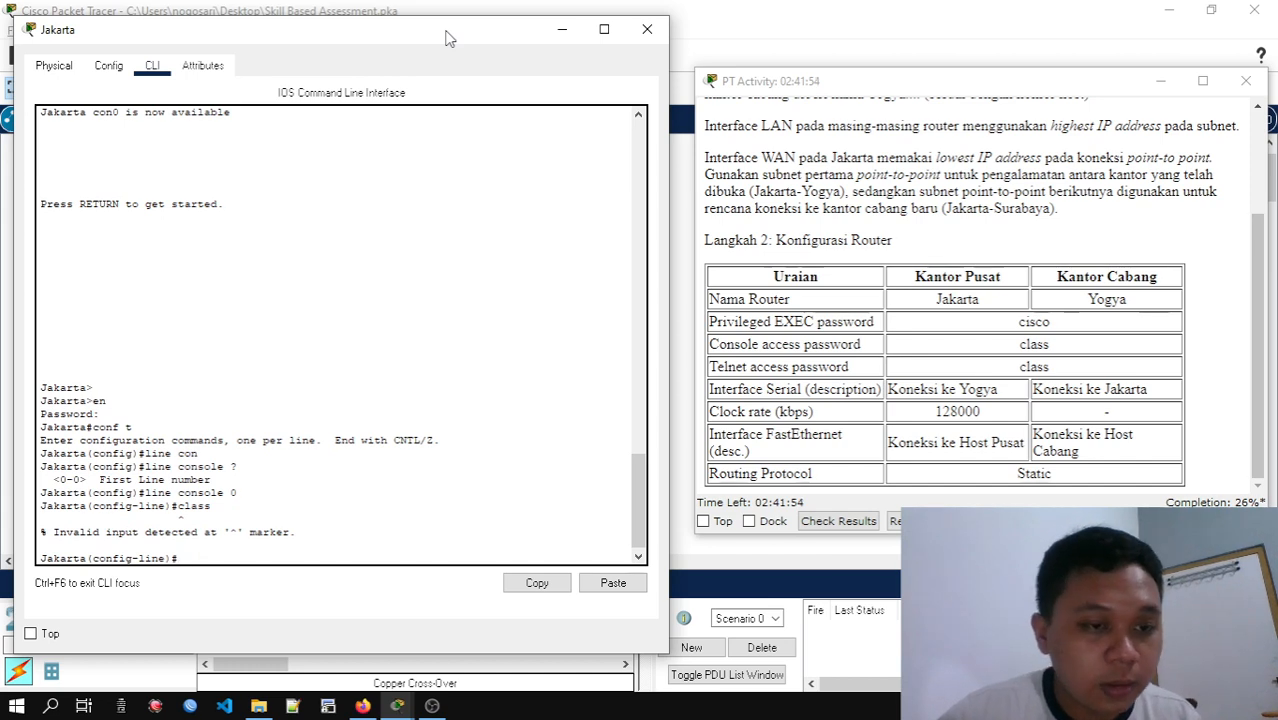
text(cla)
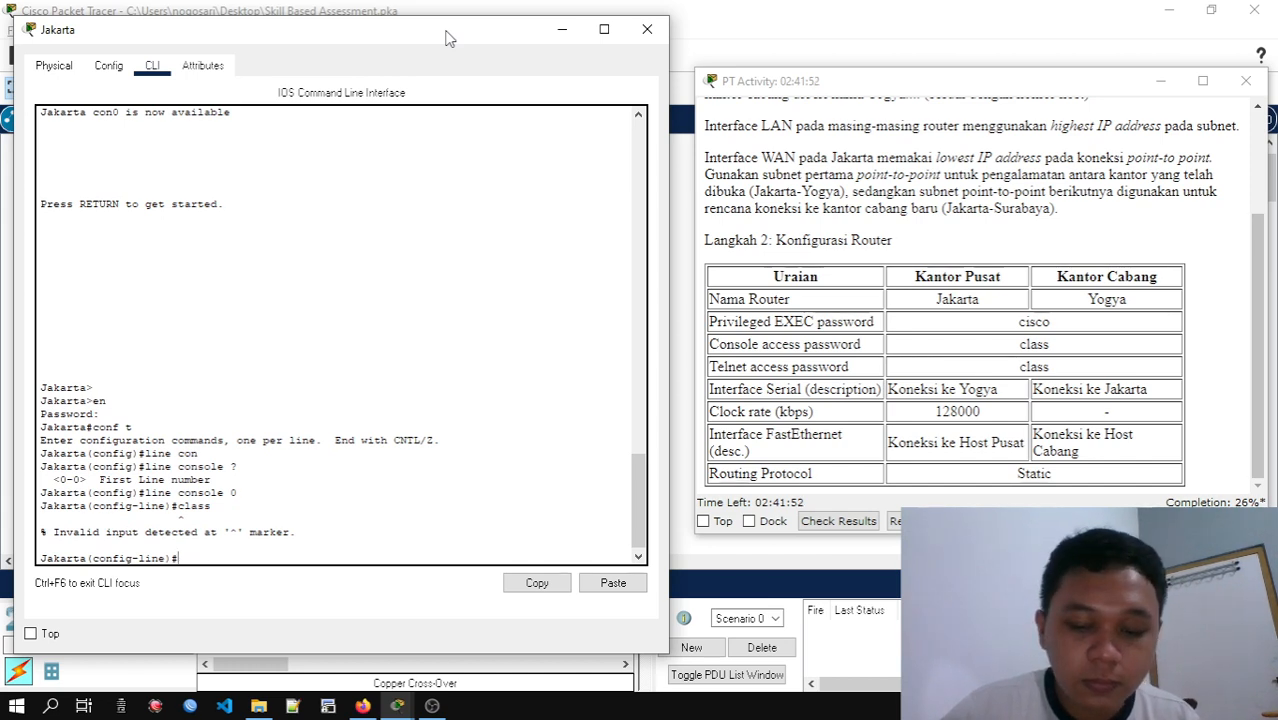
text(as)
key(Tab)
text(cla)
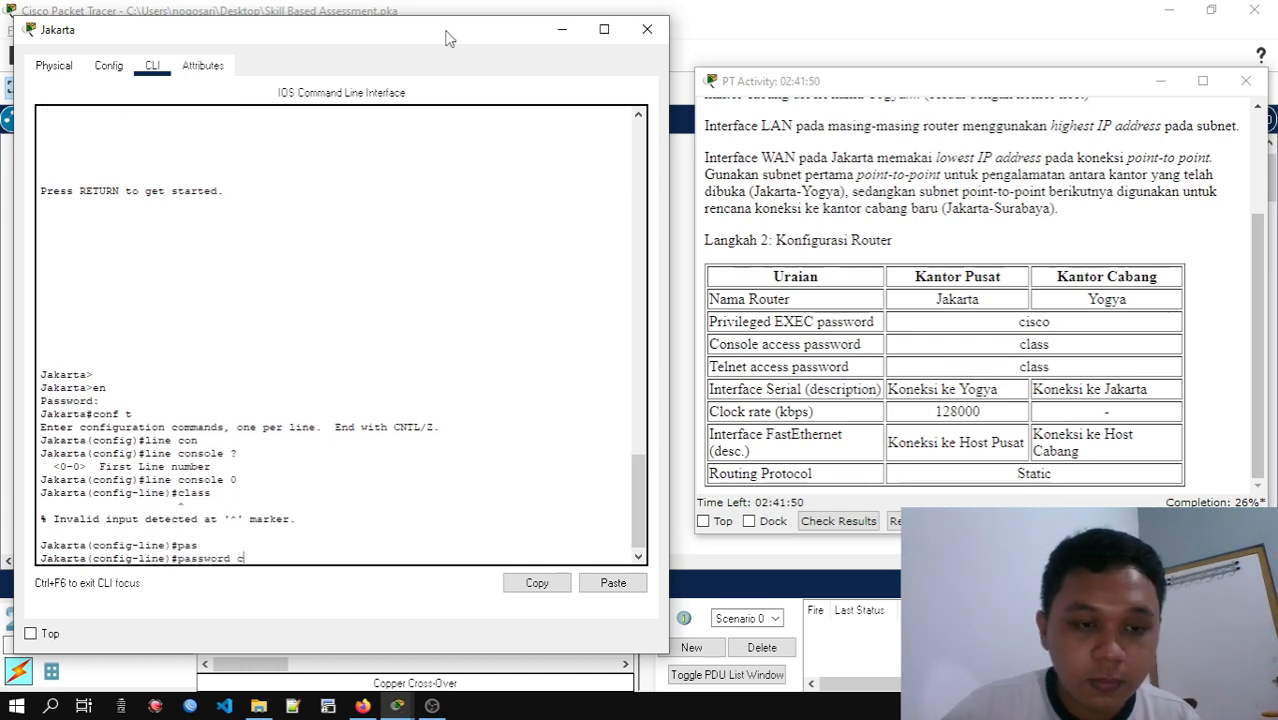
key(Tab)
text(ss)
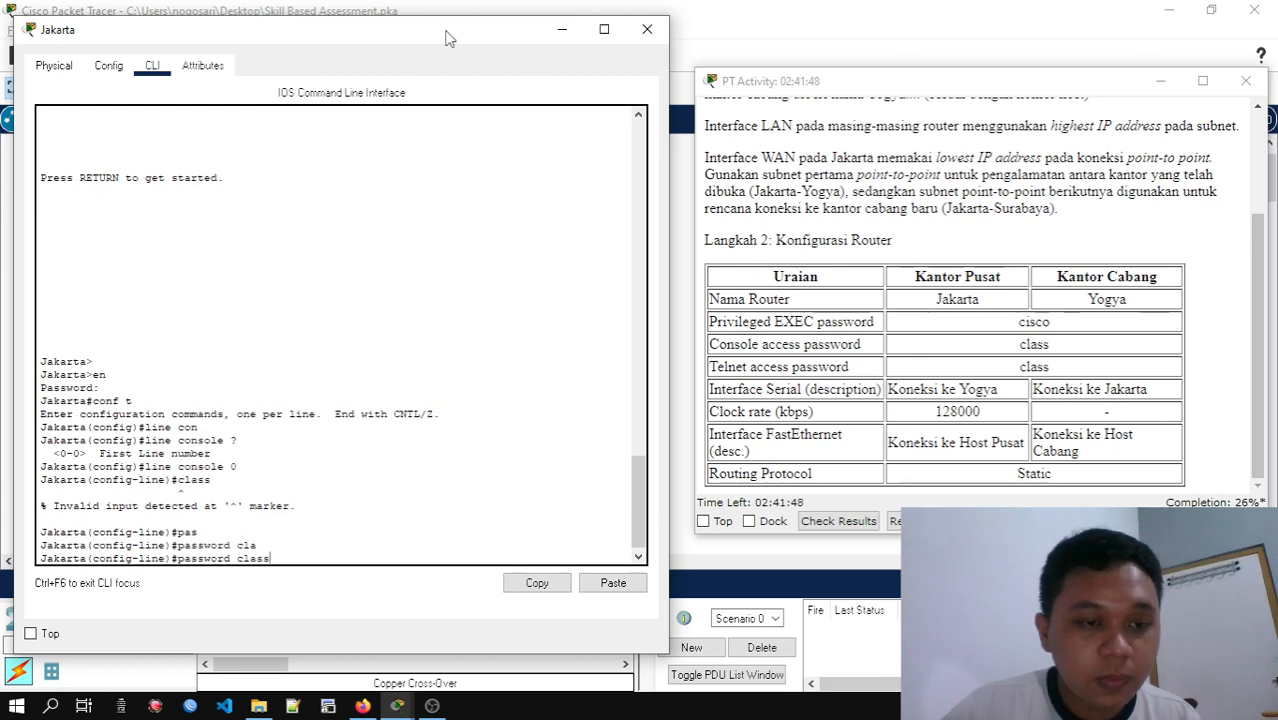
key(Return)
Require login on Jakarta's console line and return to global configuration mode
text(login)
key(Return)
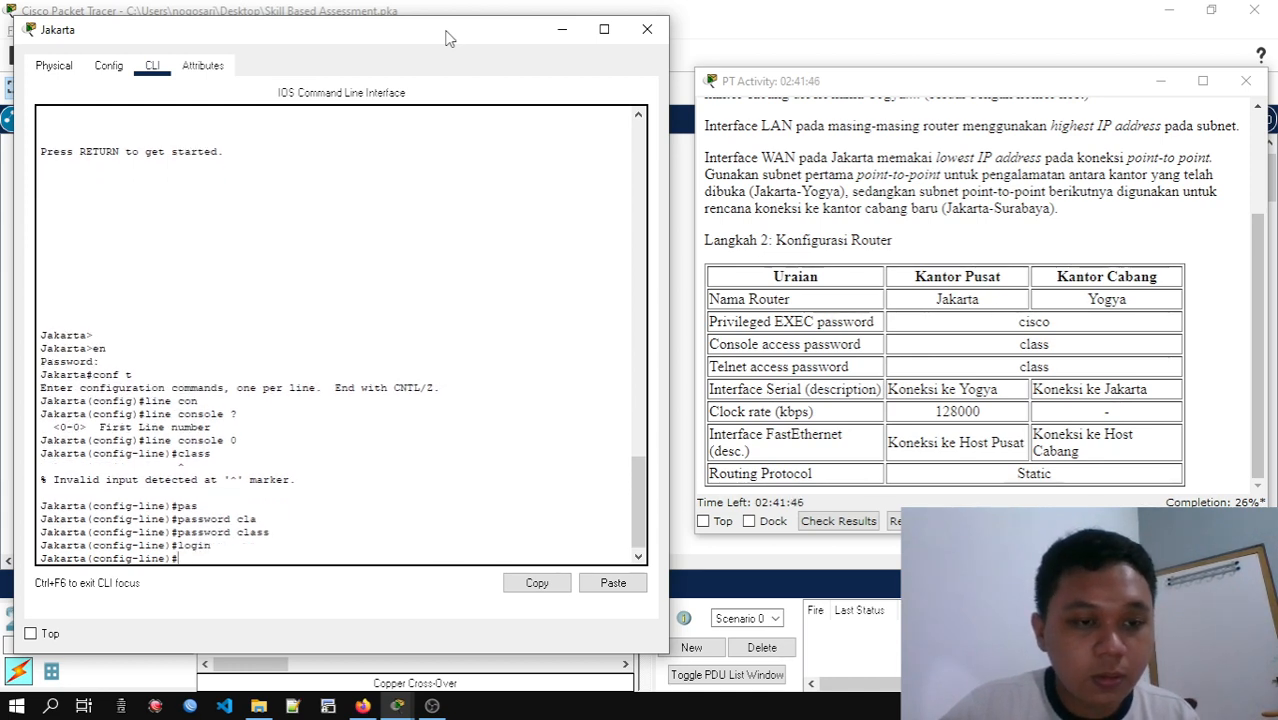
text(exit)
key(Return)
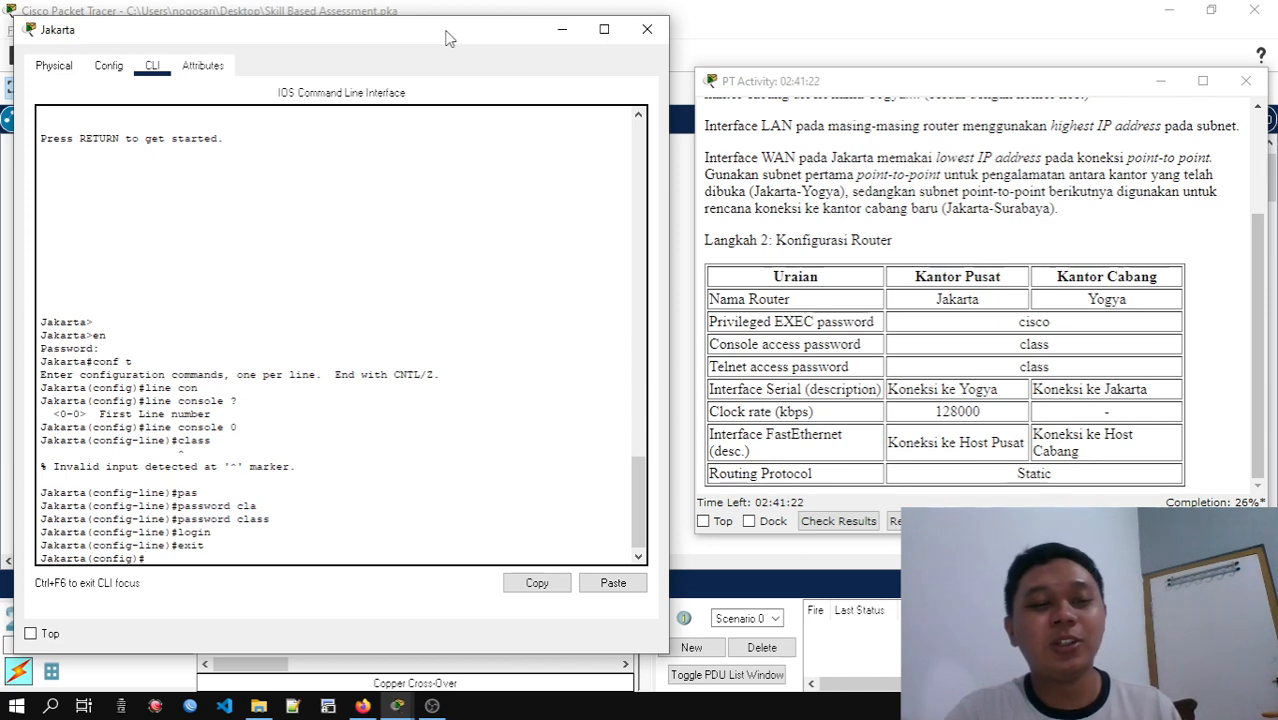
Set the Telnet access password from the table on the Jakarta router's vty lines 0 to 4
text(l)
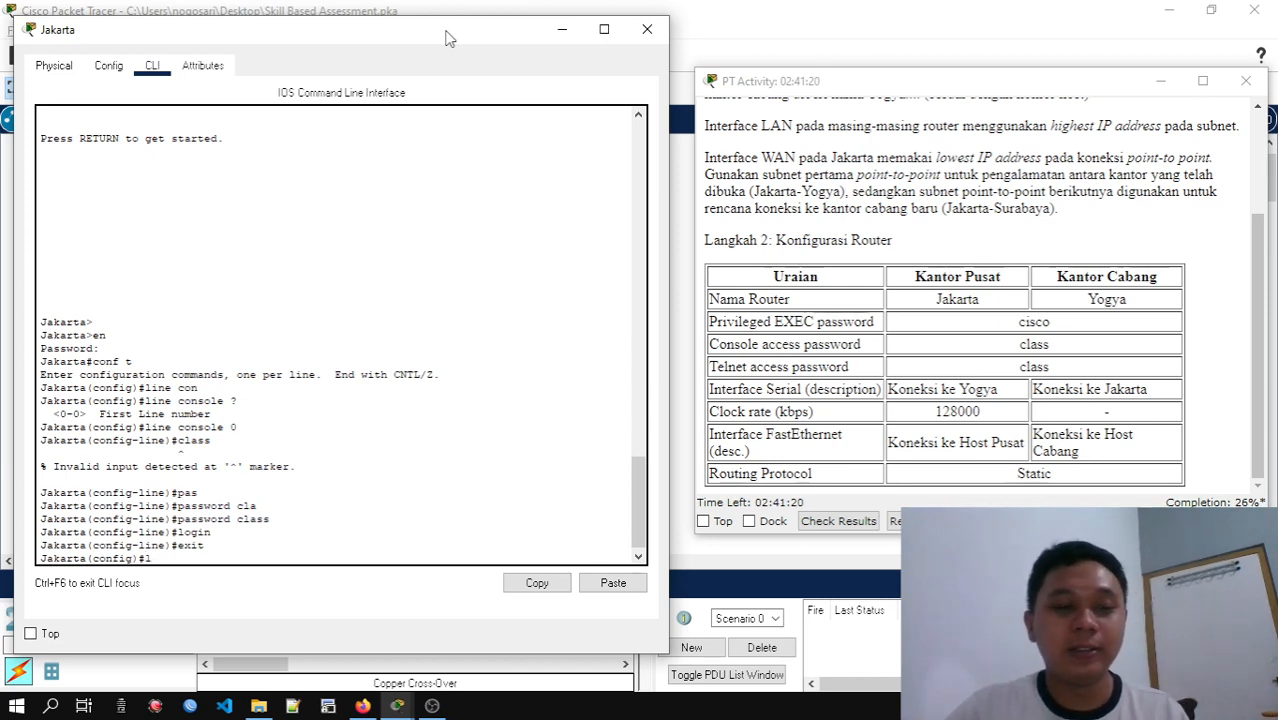
text(ine vty)
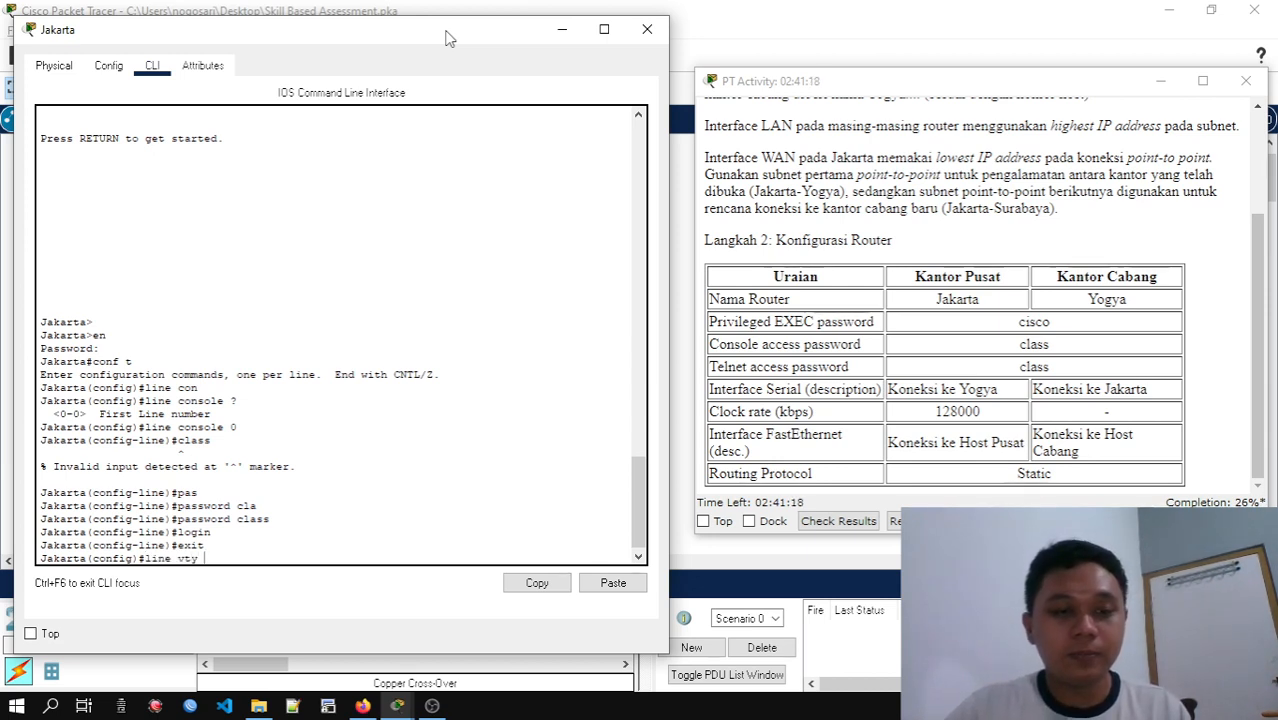
text( 0 4)
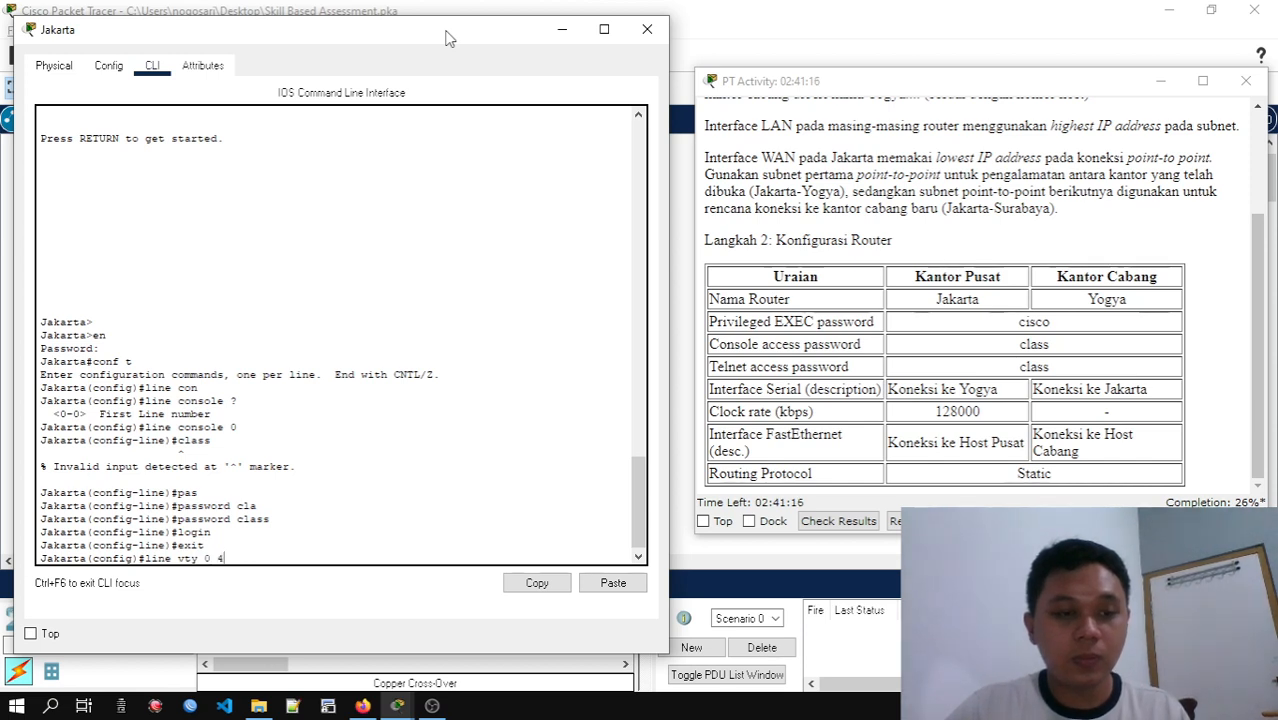
key(Return)
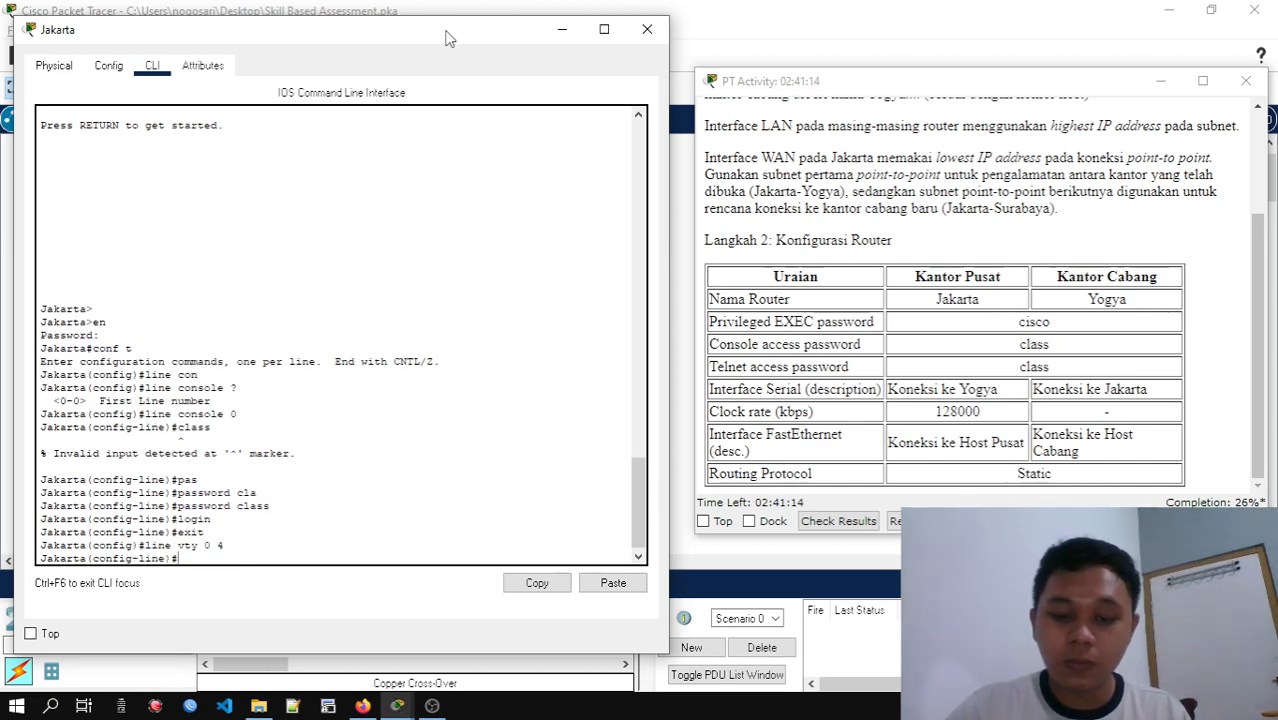
text(pas)
key(Tab)
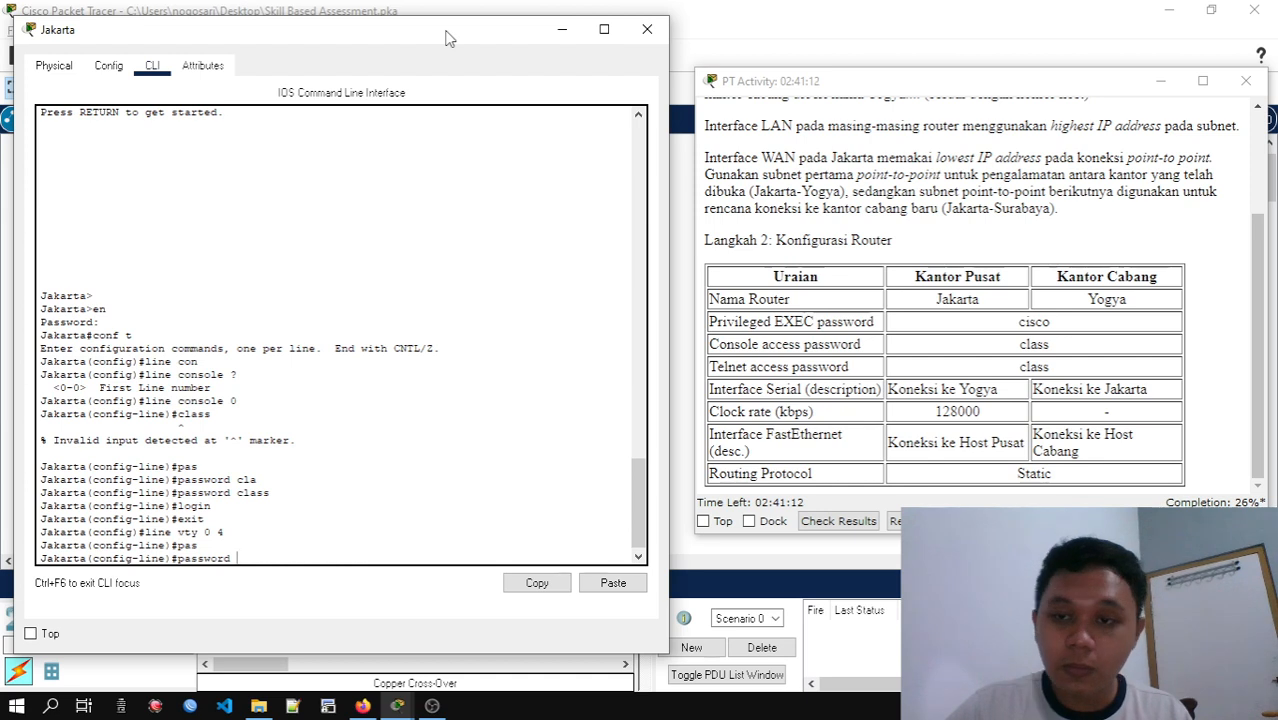
text(class)
key(Return)
Require login on Jakarta's vty lines and go back to global configuration mode
text(line)#l)
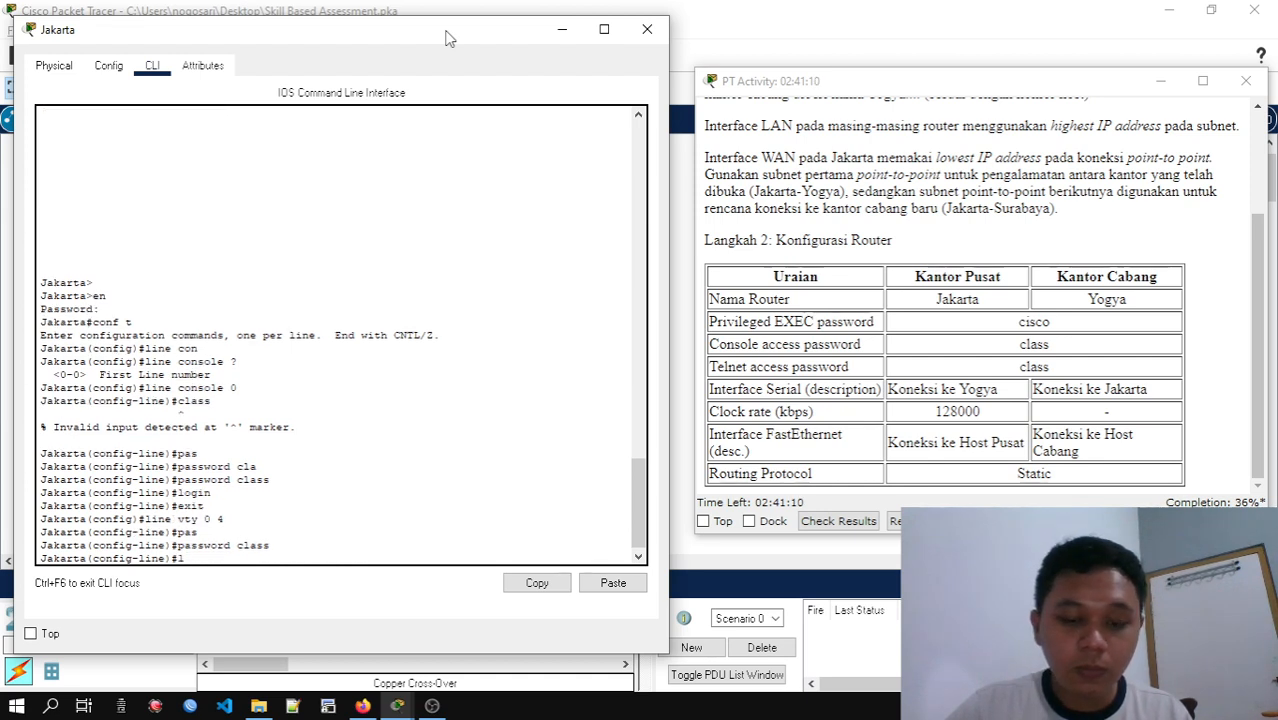
text(ogin)
key(Return)
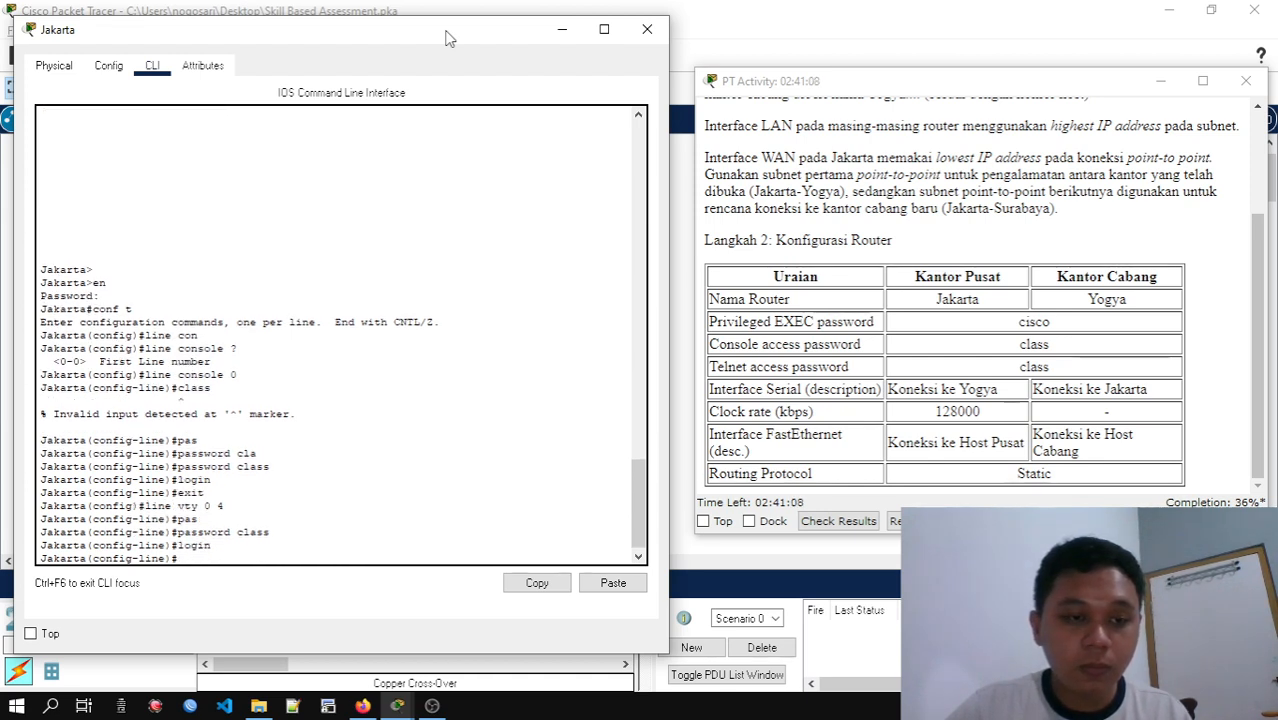
text(exit)
key(Return)
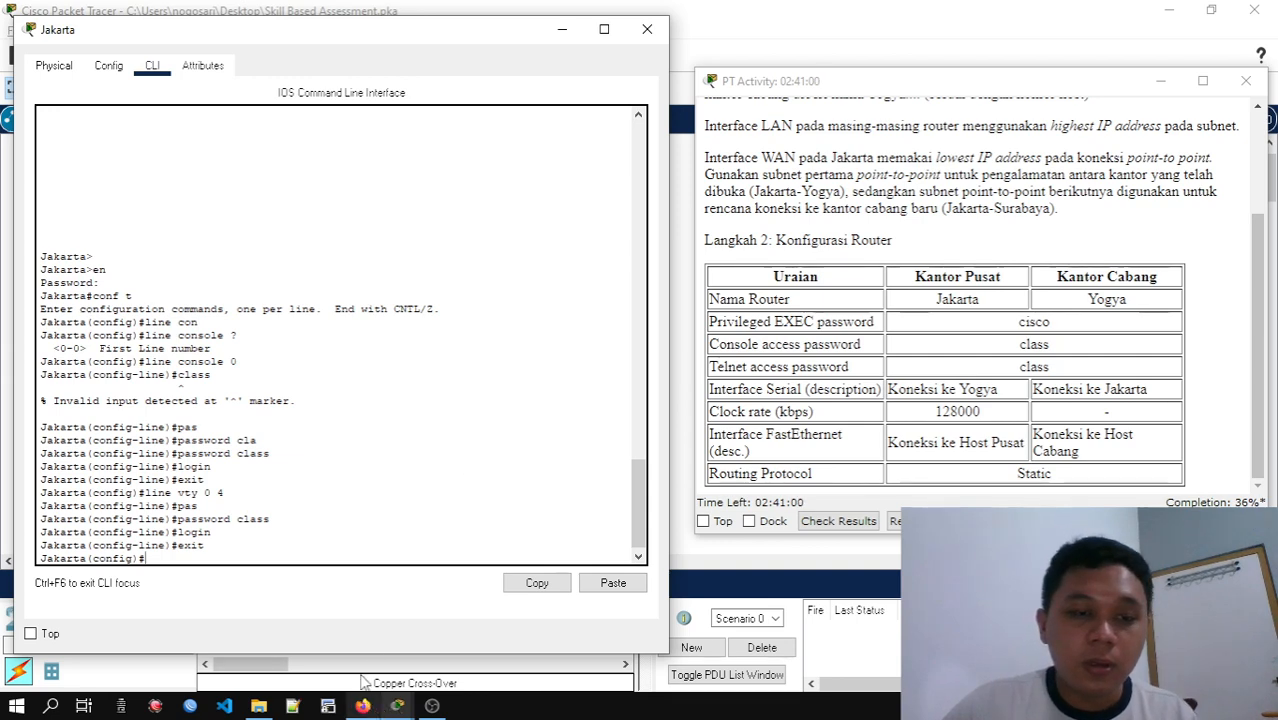
Close the Jakarta router's window and enter global configuration mode in the Yogya router's command line
click(647, 25)
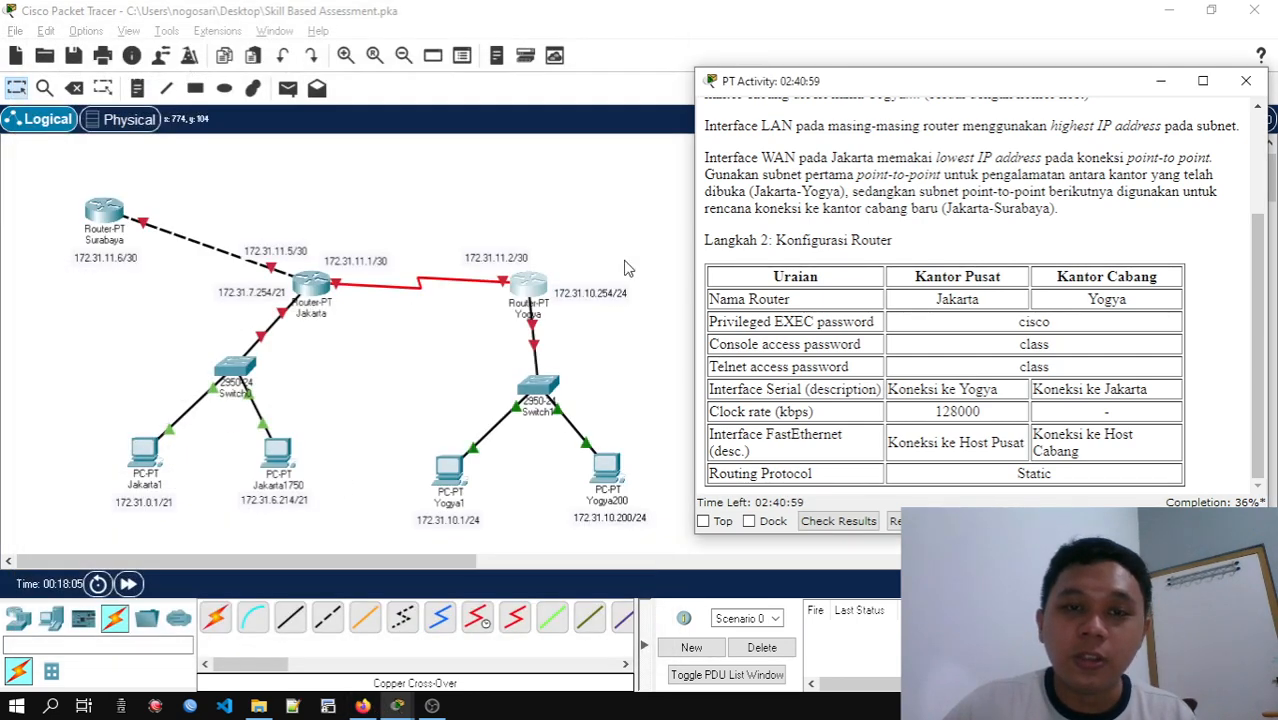
click(530, 287)
click(530, 287)
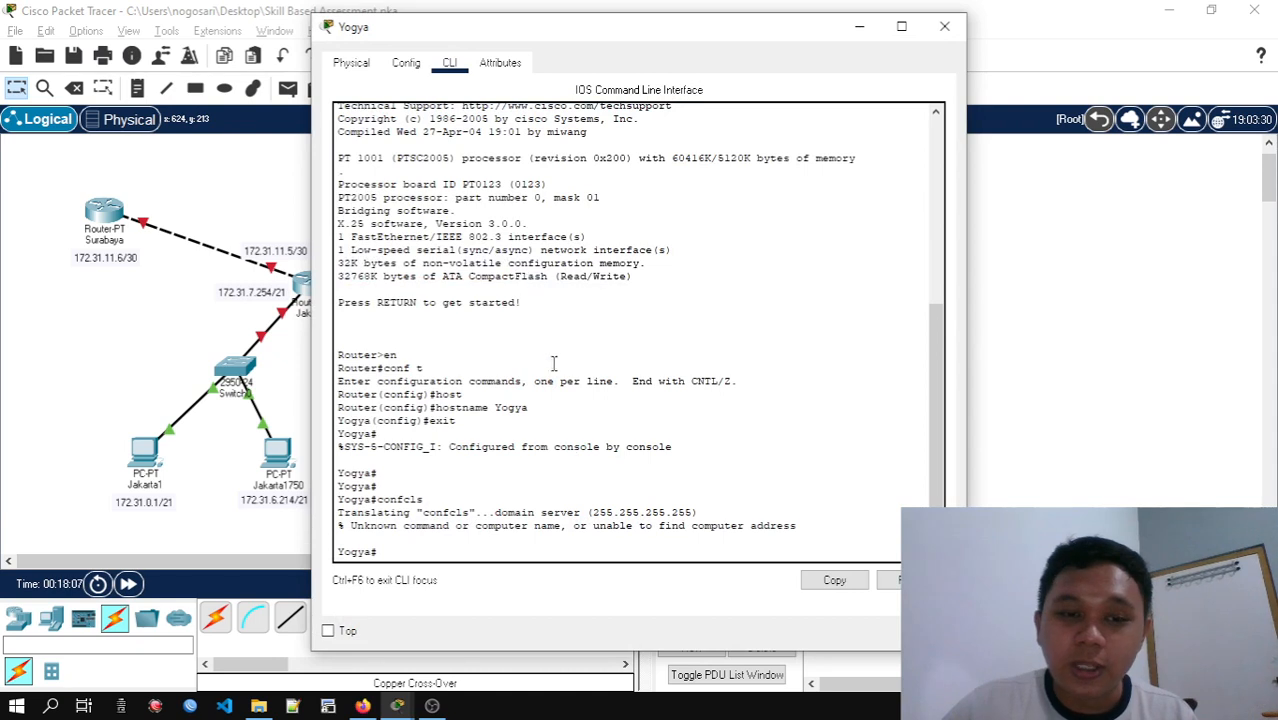
drag(677, 44, 816, 44)
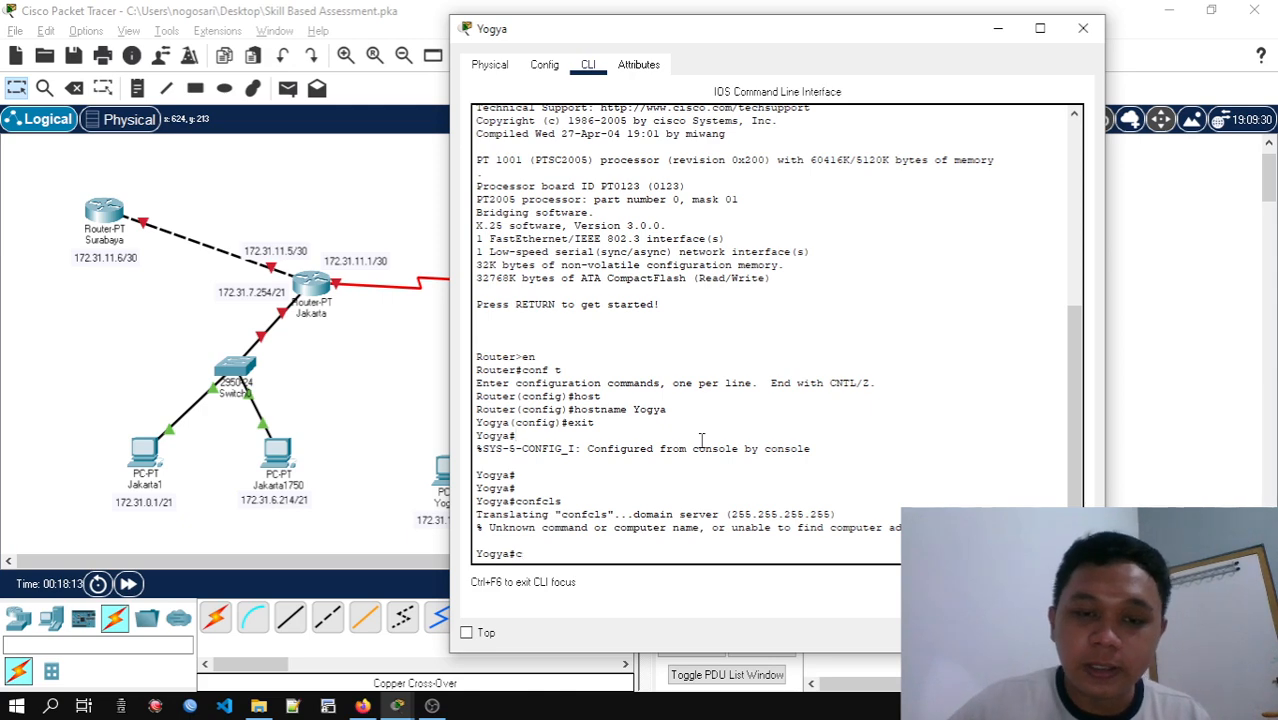
text(onf t)
key(Return)
Arrange the Yogya command line beside the activity instructions so the router configuration table stays readable
key(alt+Tab)
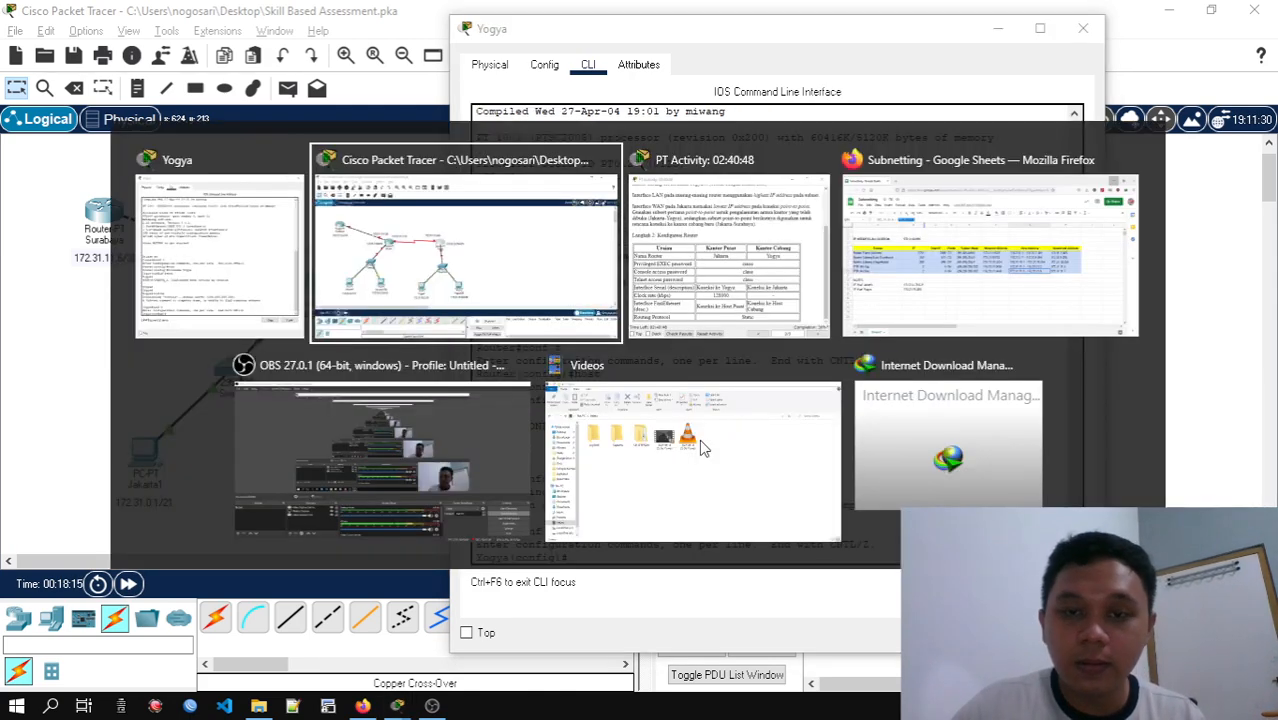
key(alt+Tab)
drag(586, 29, 210, 28)
click(801, 96)
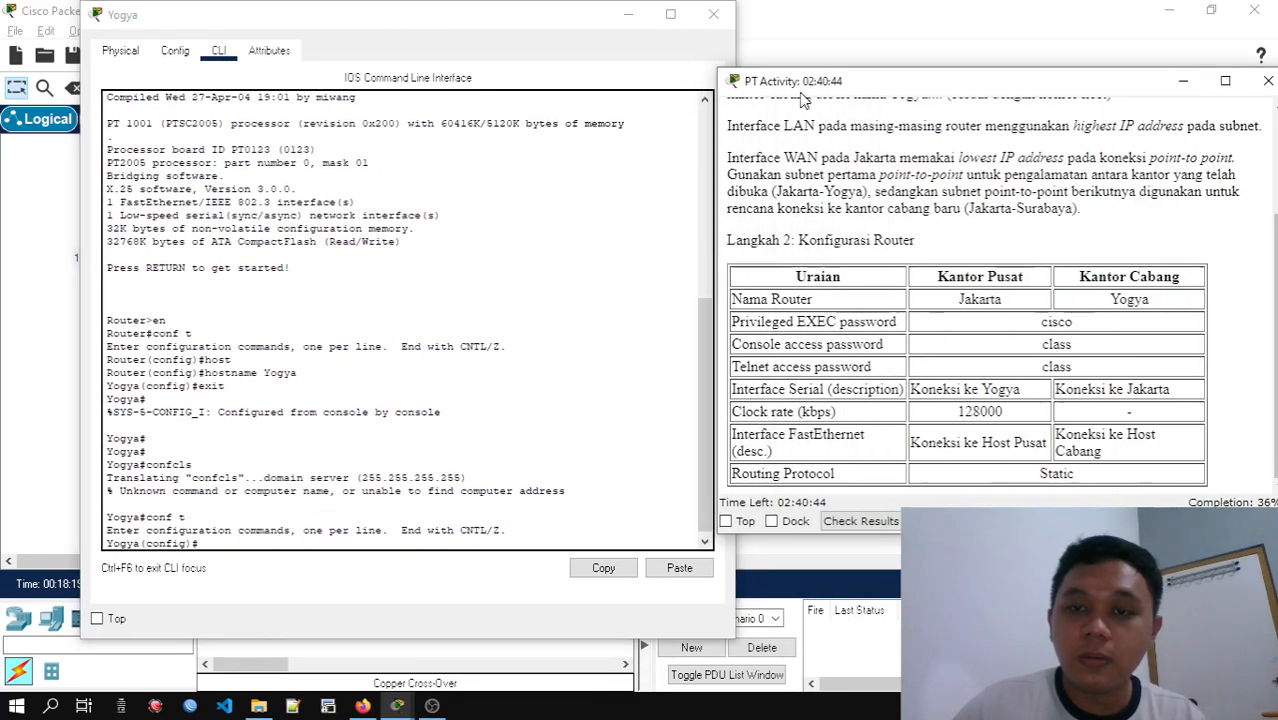
drag(801, 96, 811, 94)
click(296, 545)
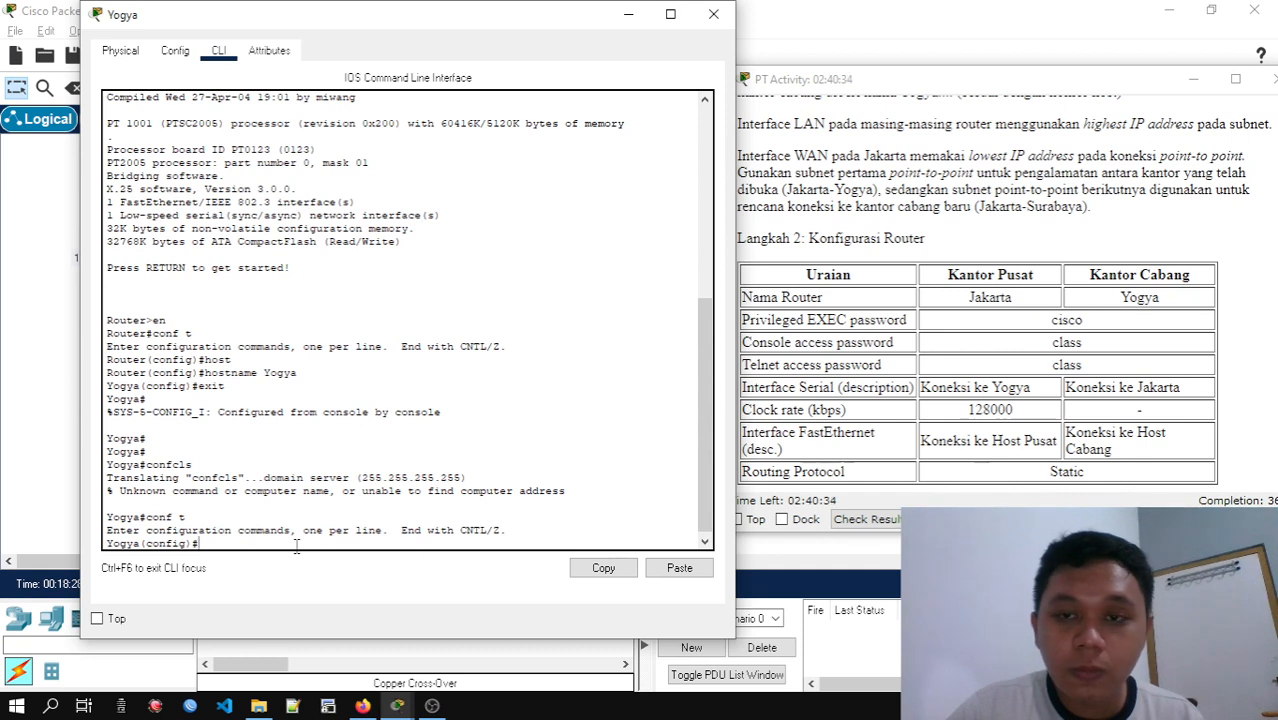
Enter configuration of console line 0 on the Yogya router
text(li)
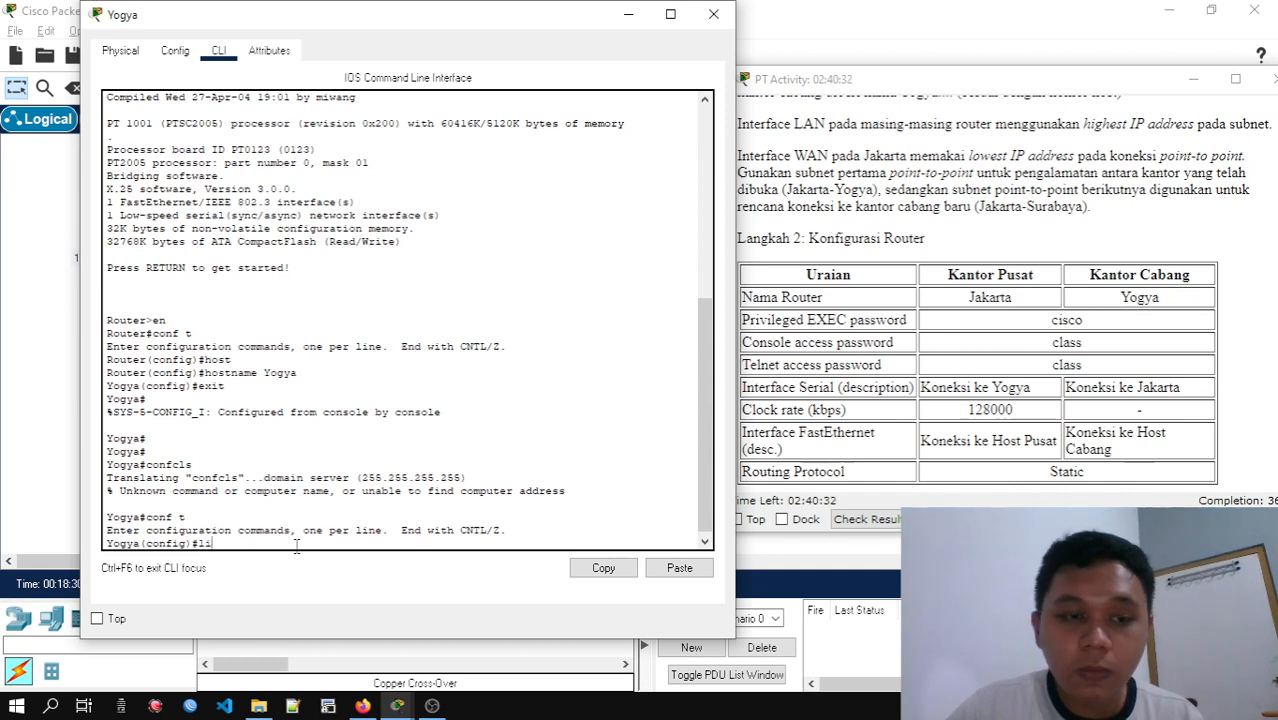
text(ne con)
key(Tab)
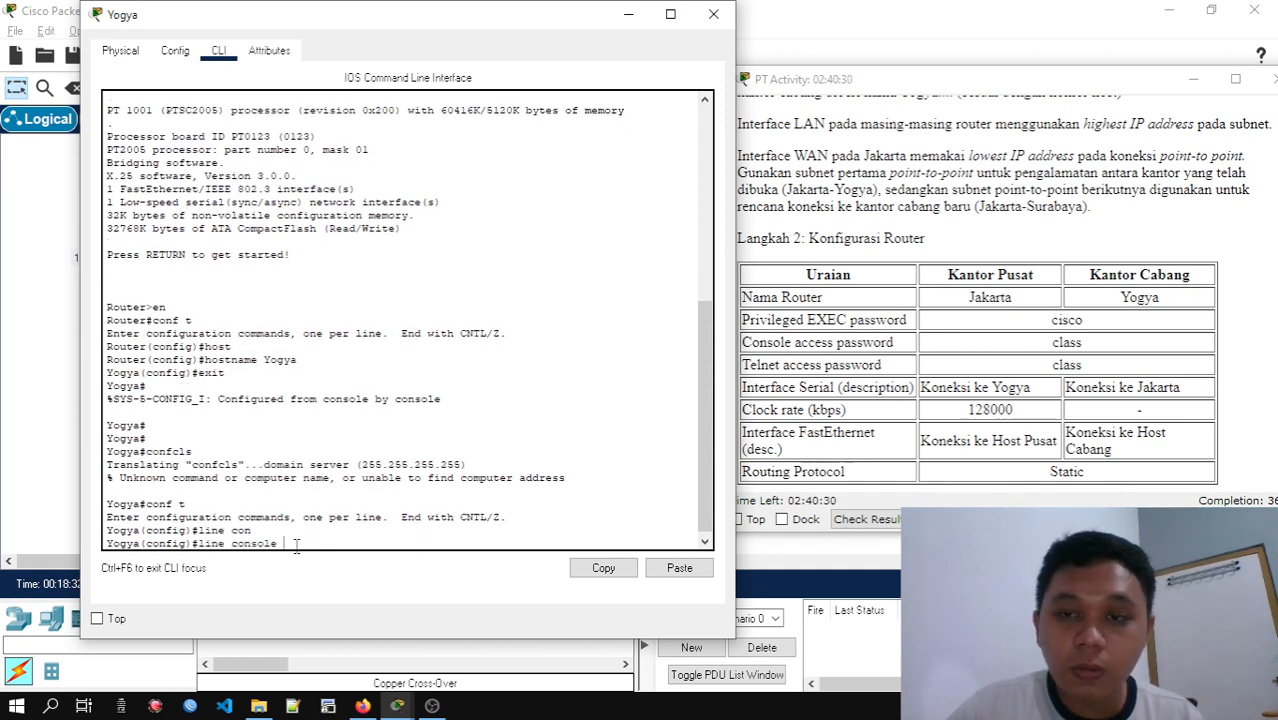
text(0)
key(Return)
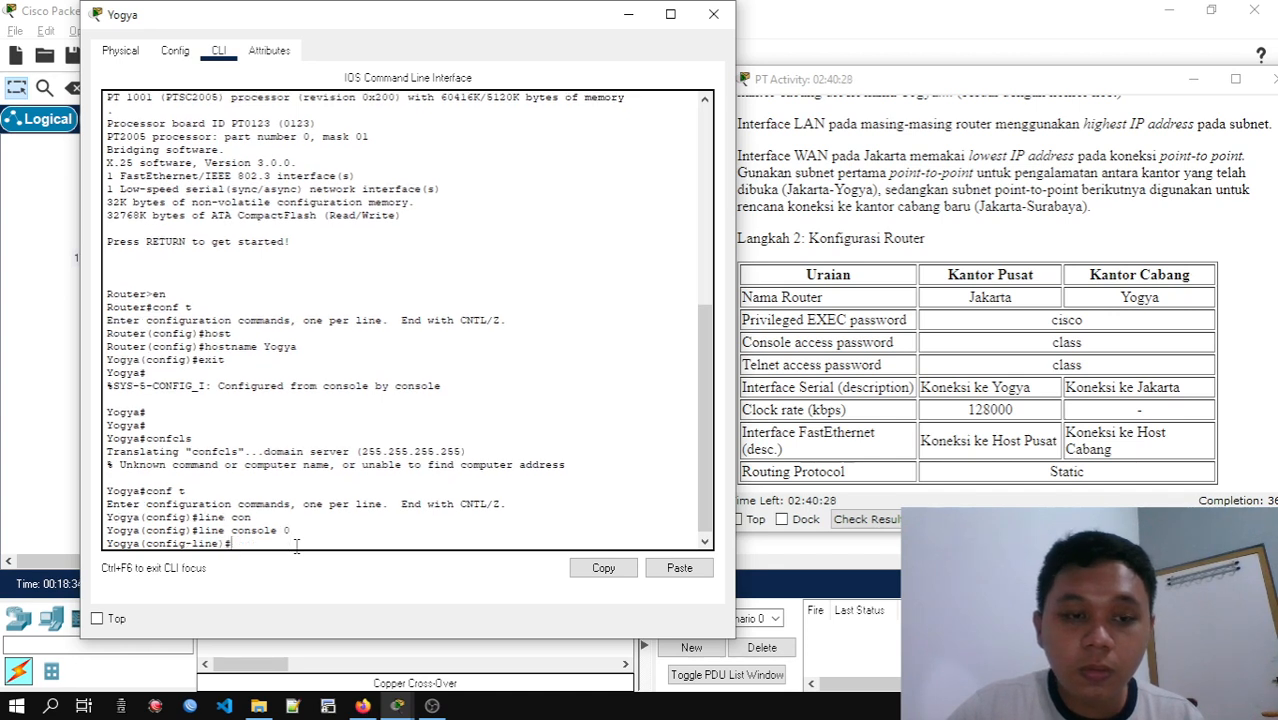
Set the Yogya console line's password to the console access password given in the configuration table
text(pass)
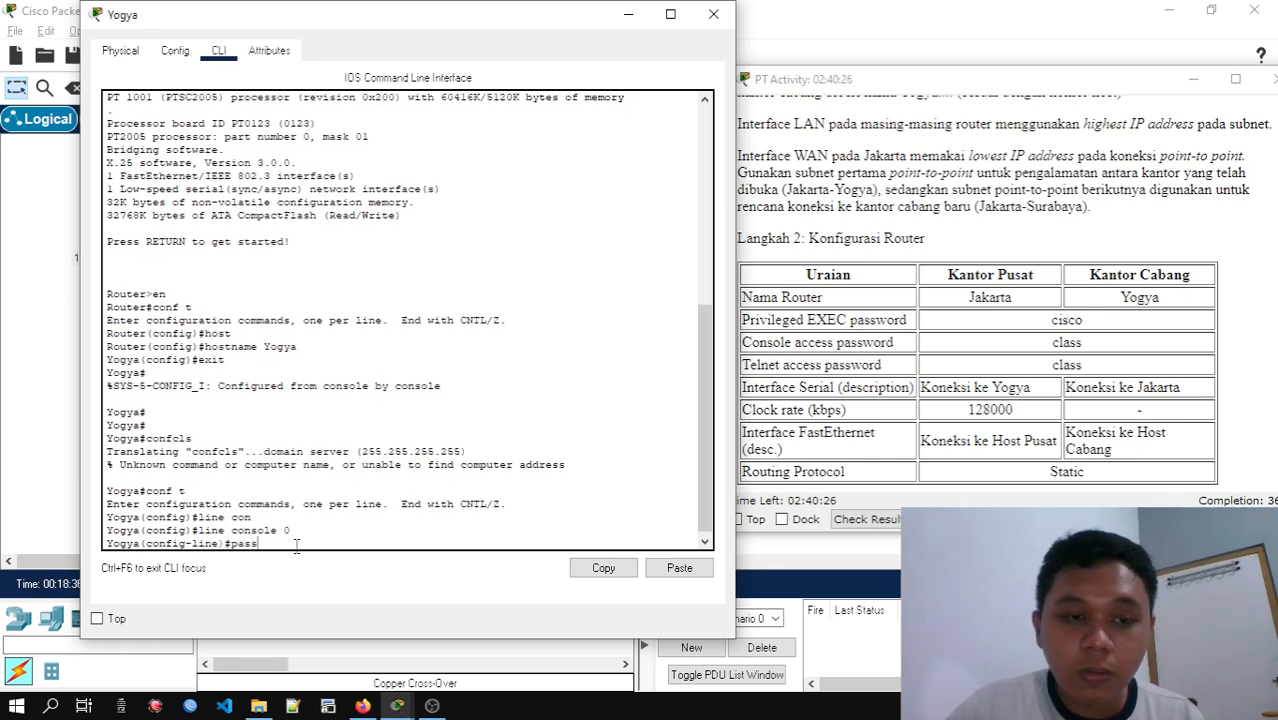
key(Tab)
text(cisco)
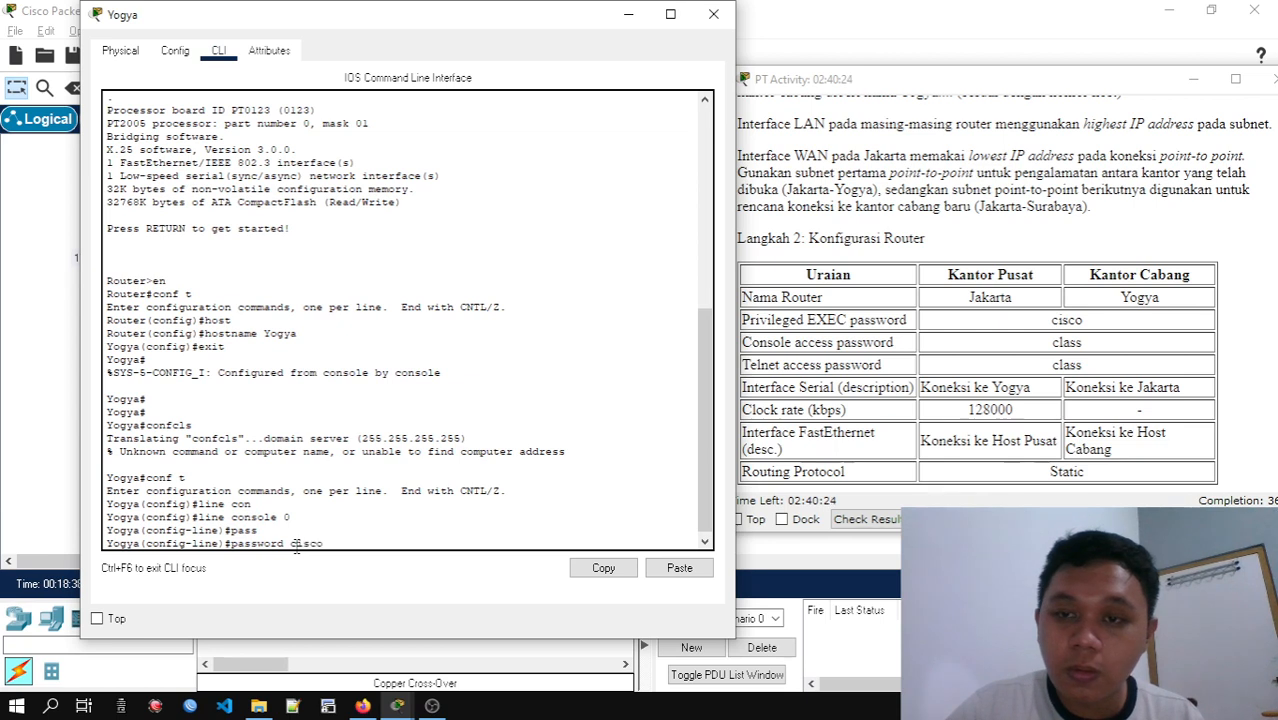
key(BackSpace)
key(BackSpace)
key(BackSpace)
key(BackSpace)
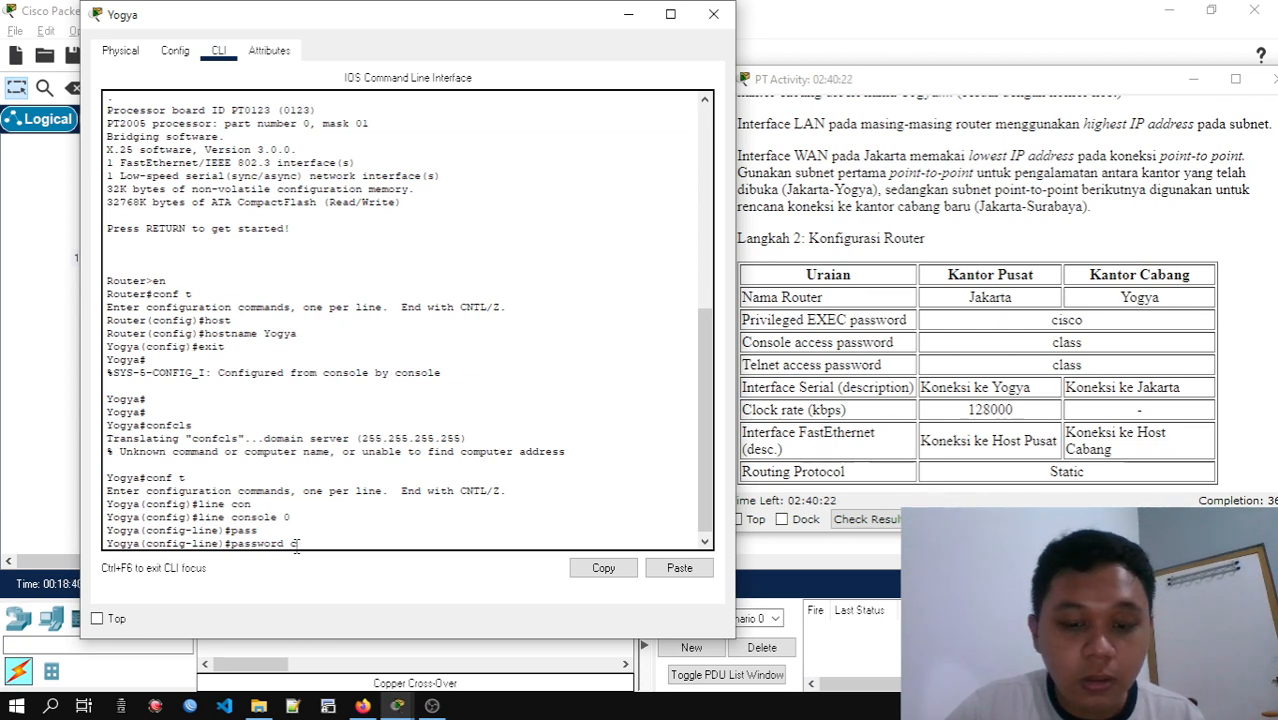
text(lass)
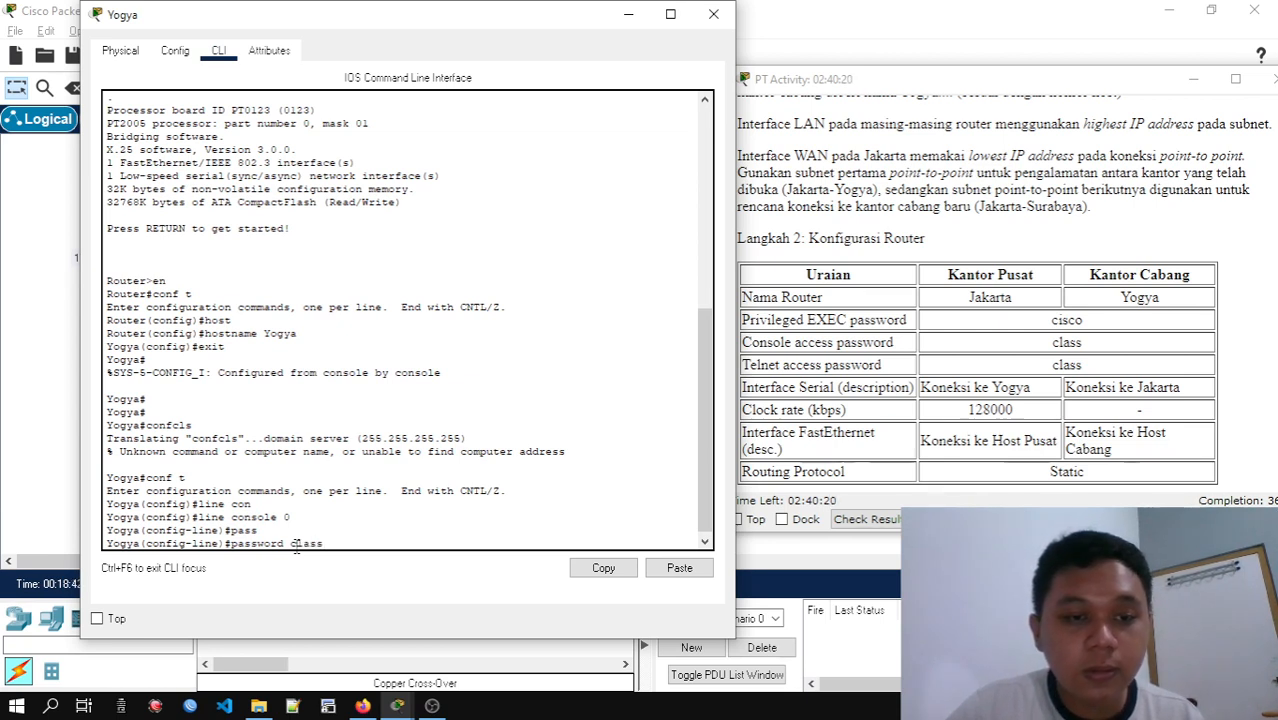
key(Return)
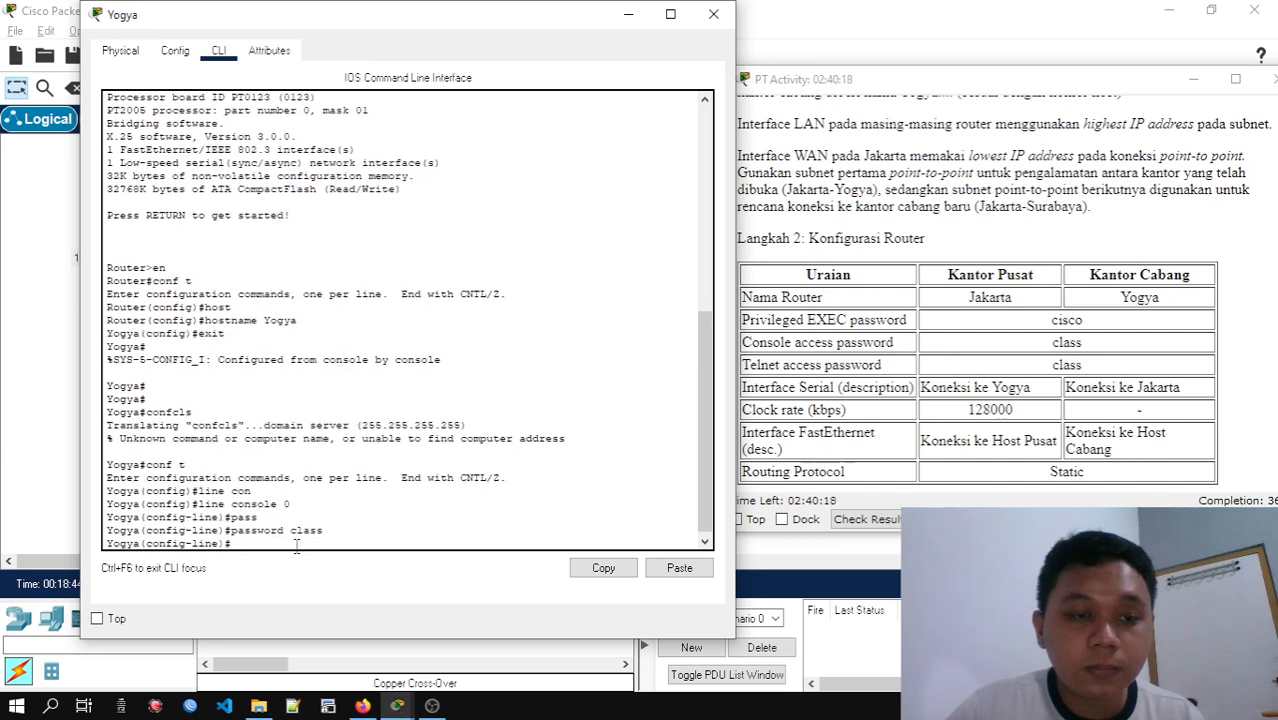
Require login on Yogya's console line and return to global configuration mode
text(login)
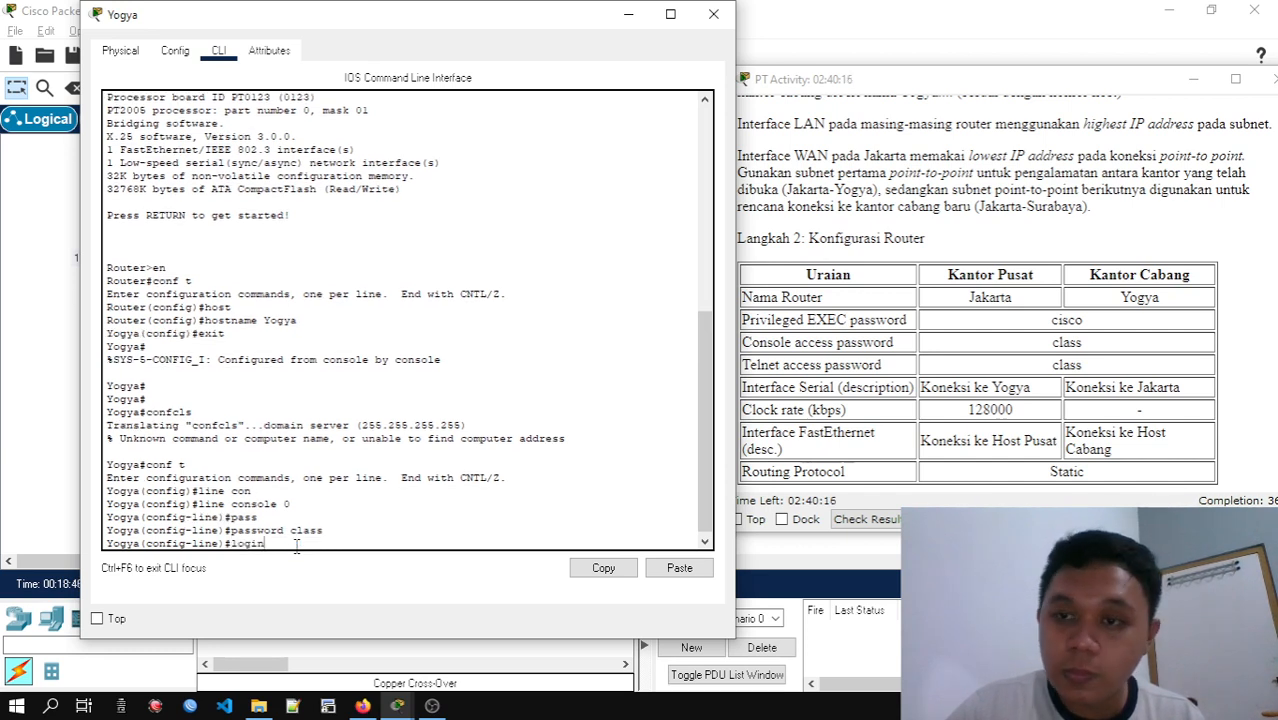
key(Return)
text(exit)
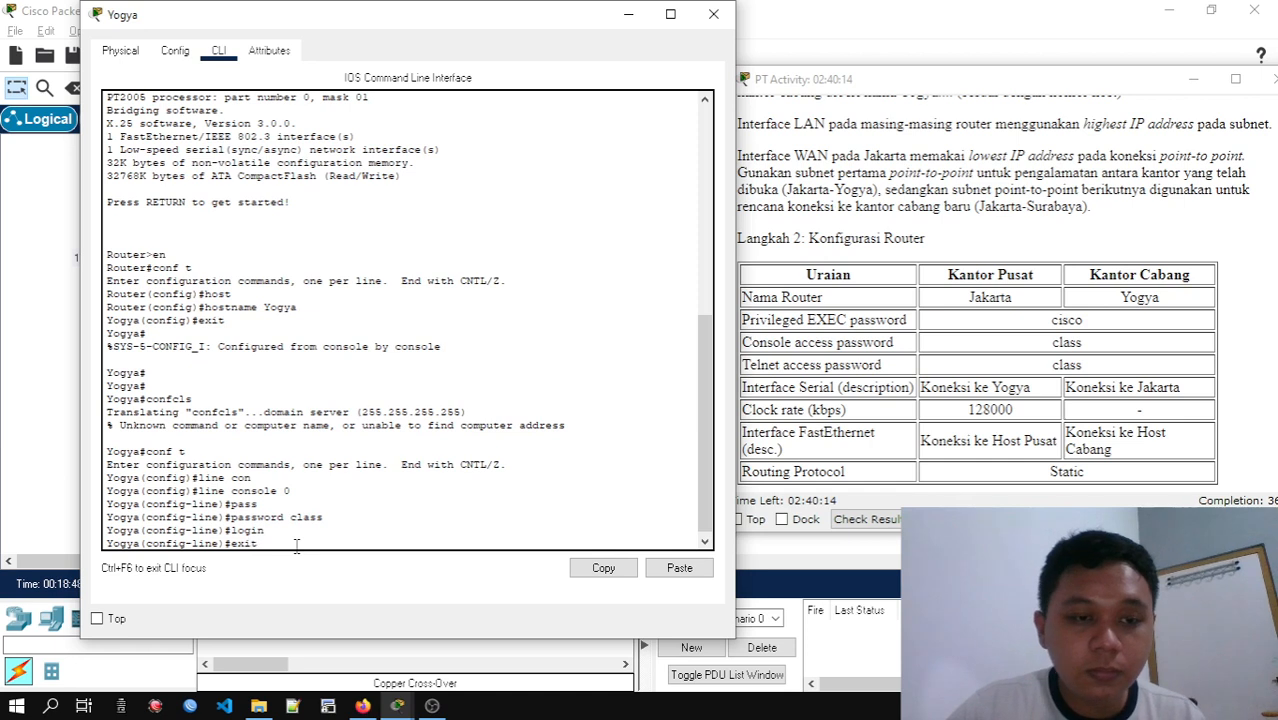
key(Return)
Enter configuration of Yogya's vty lines 0 4 and set the Telnet access password from the configuration table
text(lin)
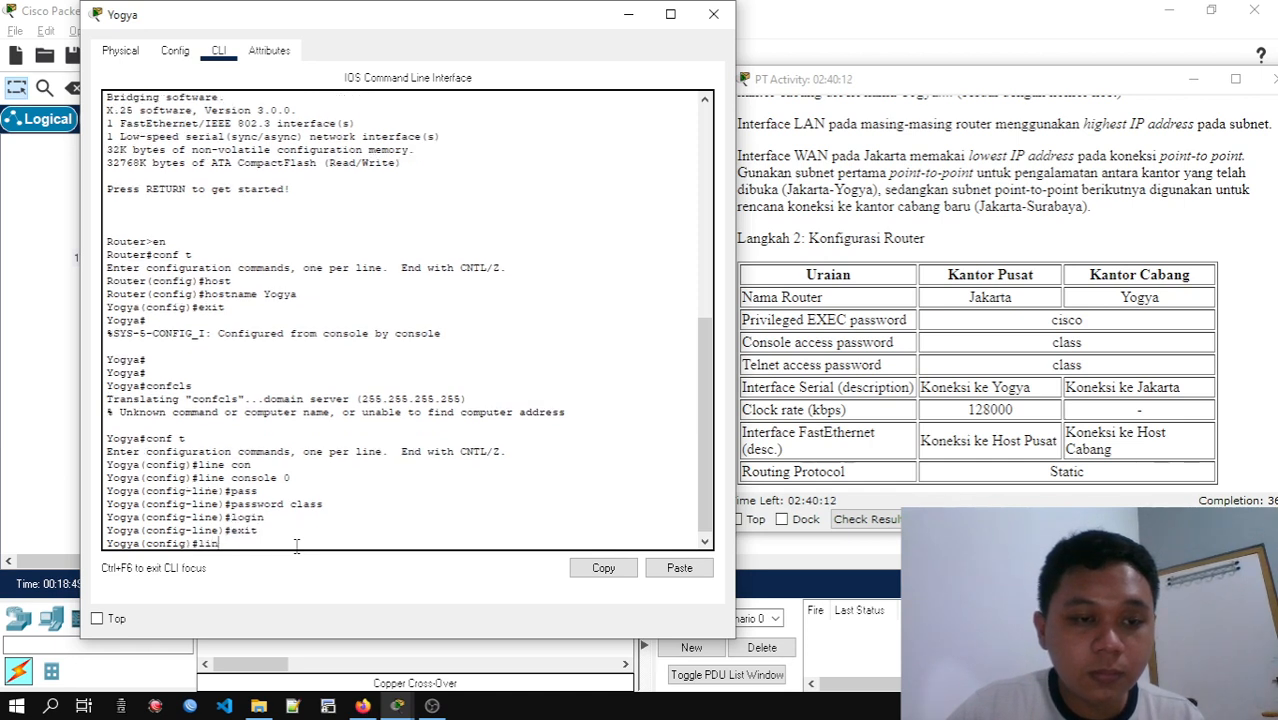
text(e vt)
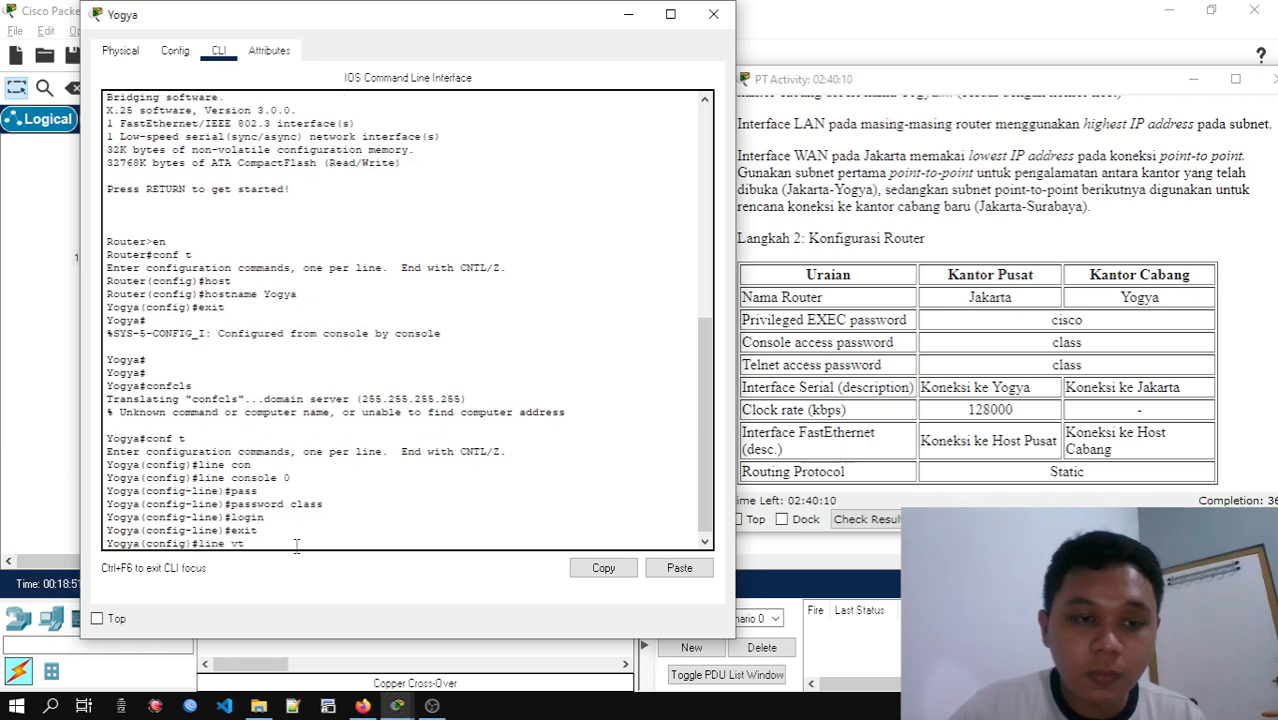
text(y)
key(Tab)
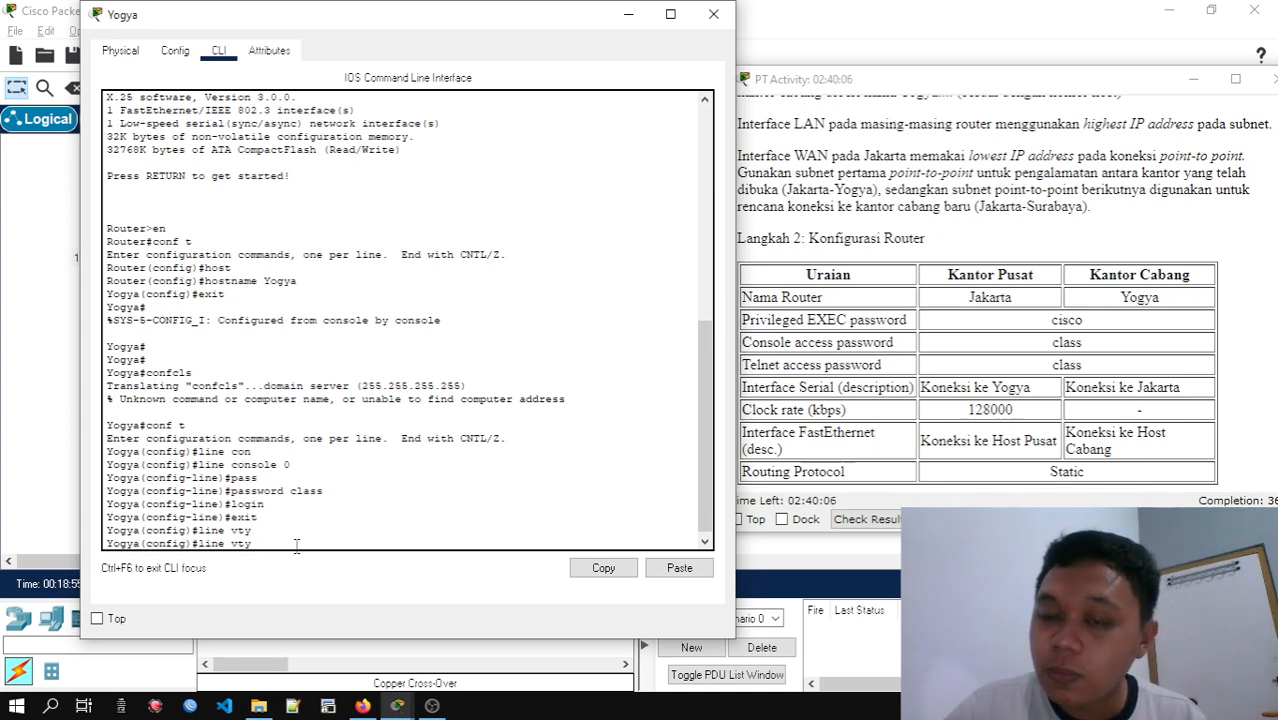
text(0 4)
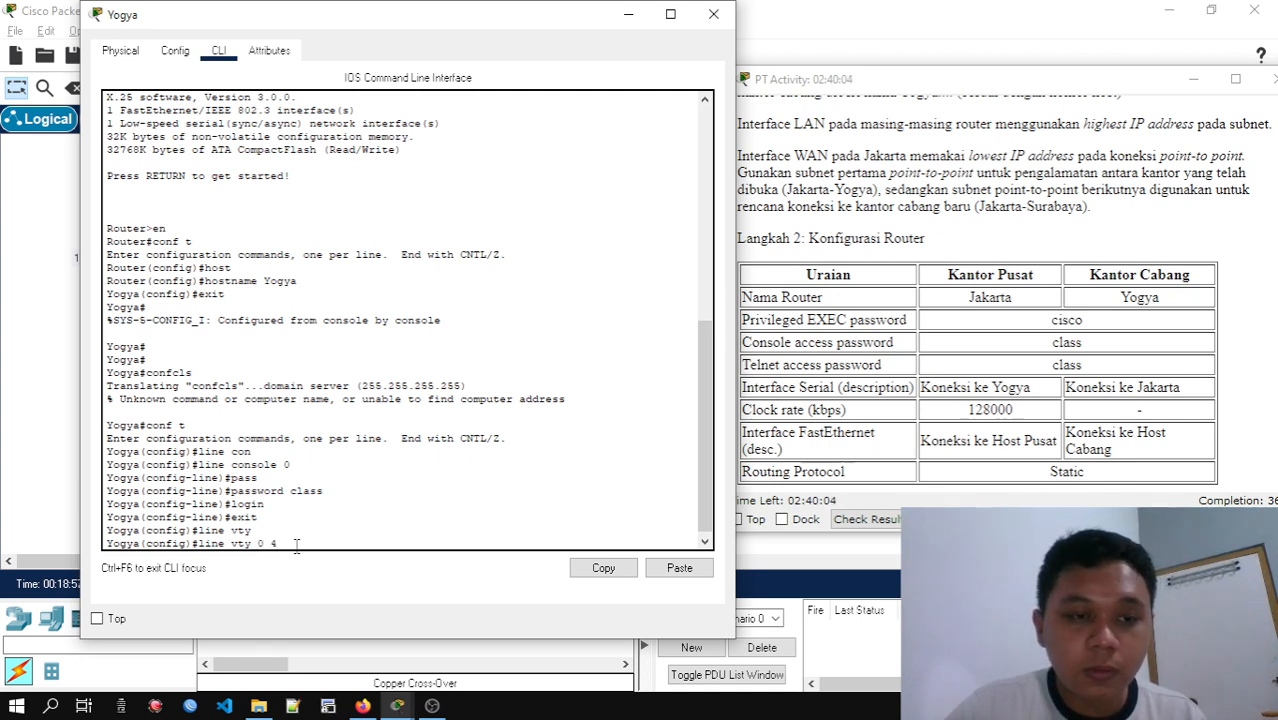
key(Return)
text(pass)
key(Tab)
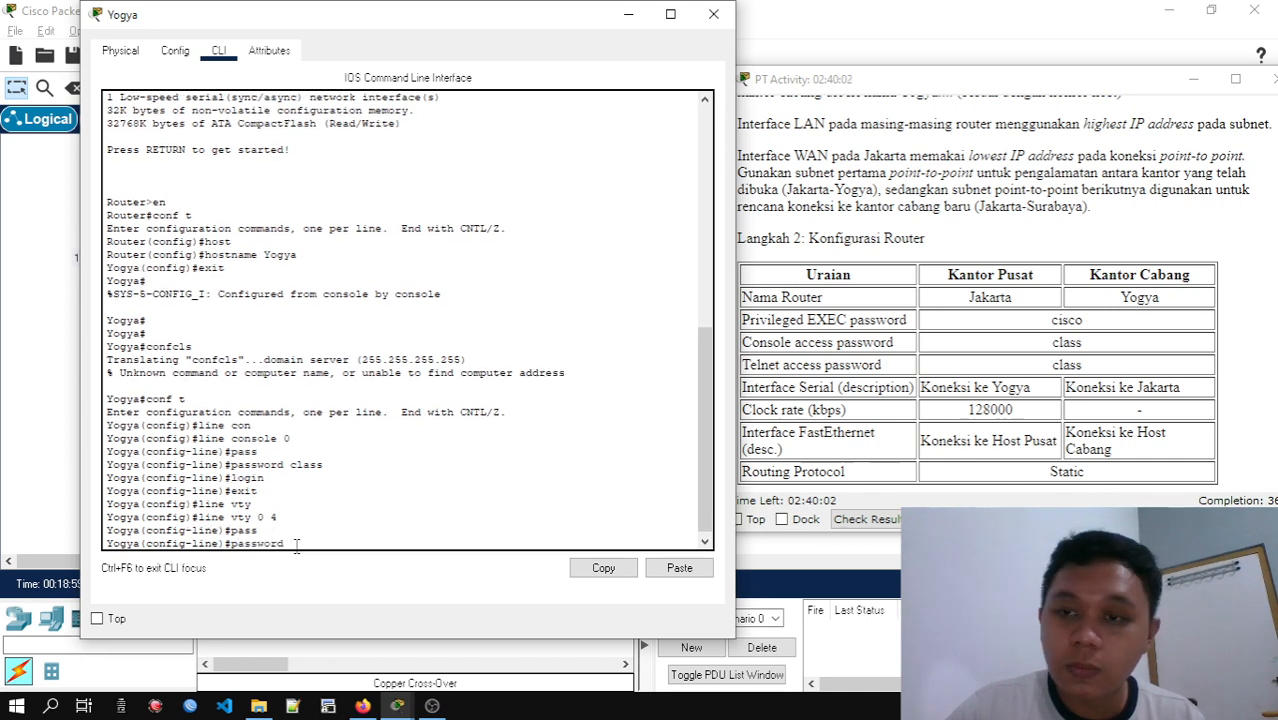
text(class)
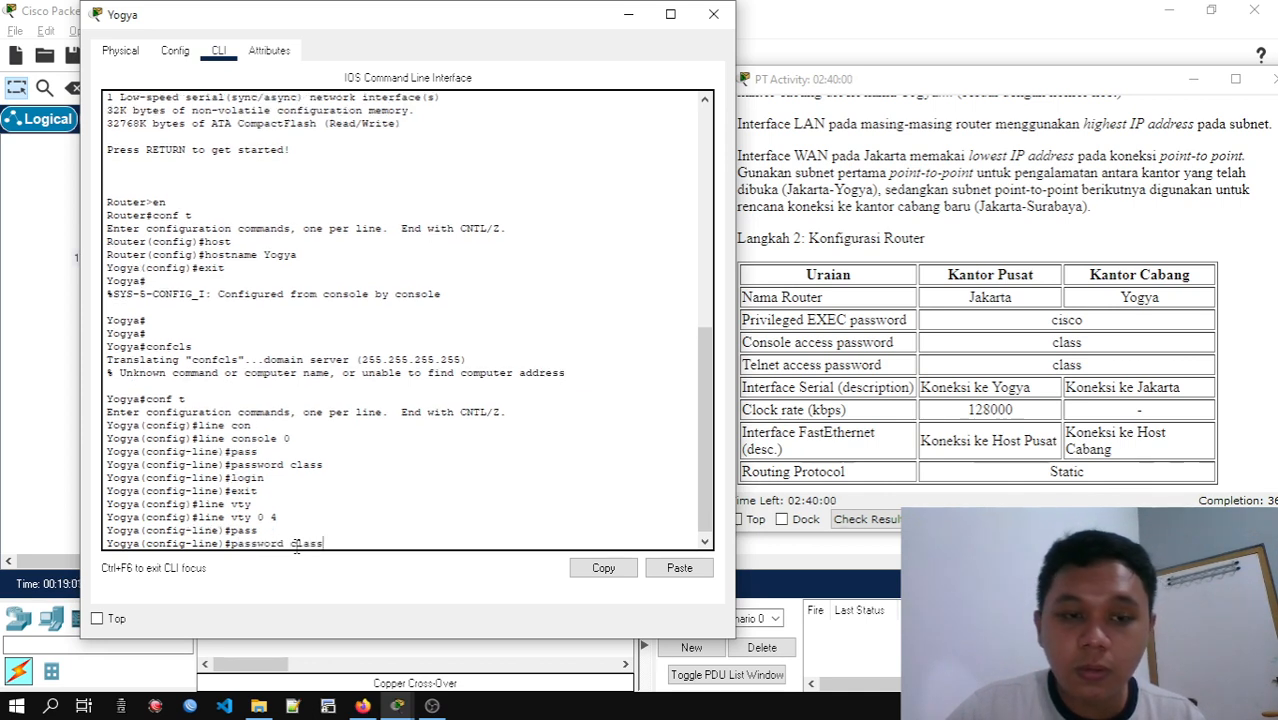
key(Return)
Require login on Yogya's vty lines 0 4 and return to global configuration mode
text(login)
key(Return)
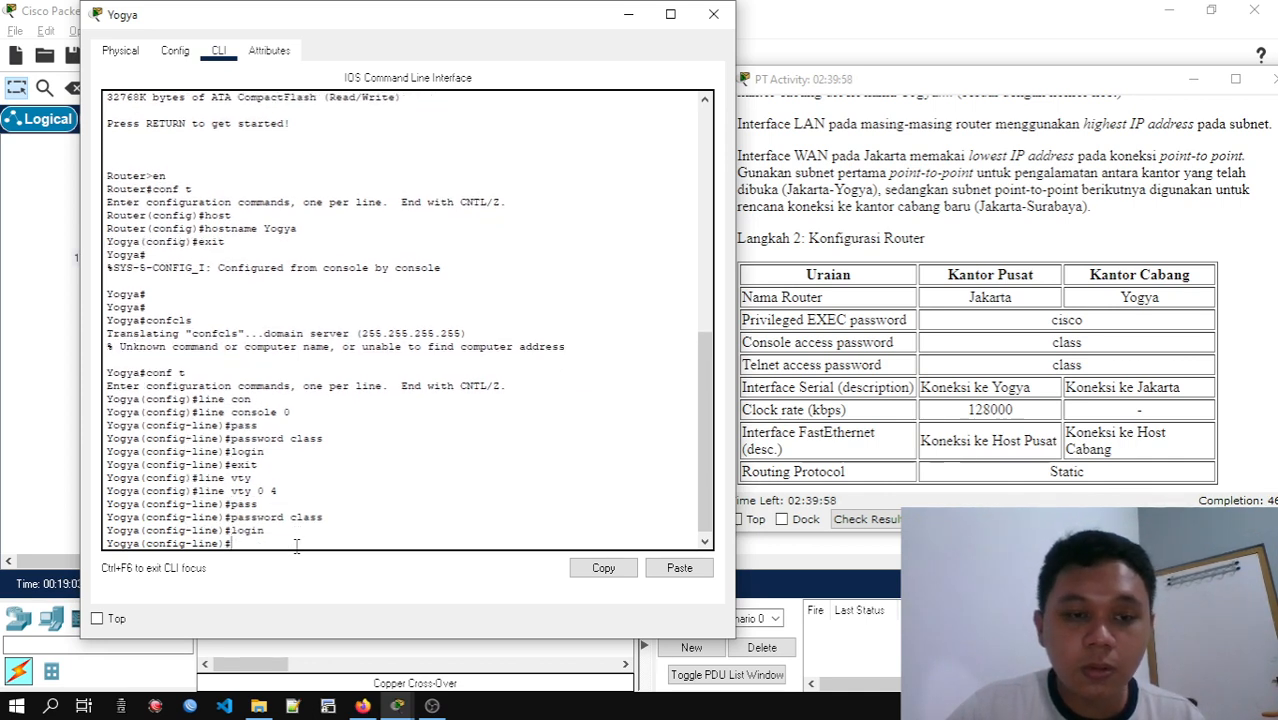
text(exit)
key(Return)
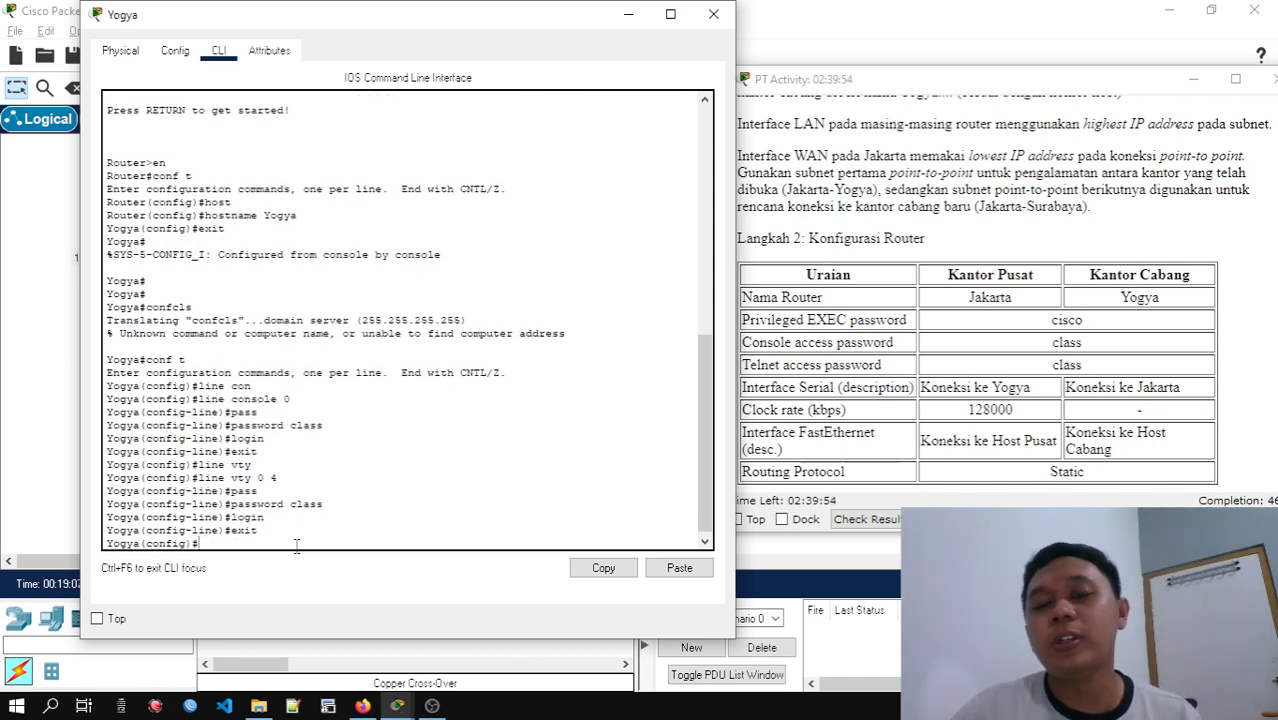
Display Yogya's running configuration from configuration mode and read through to its end, checking the console and vty line settings
text(do sh run)
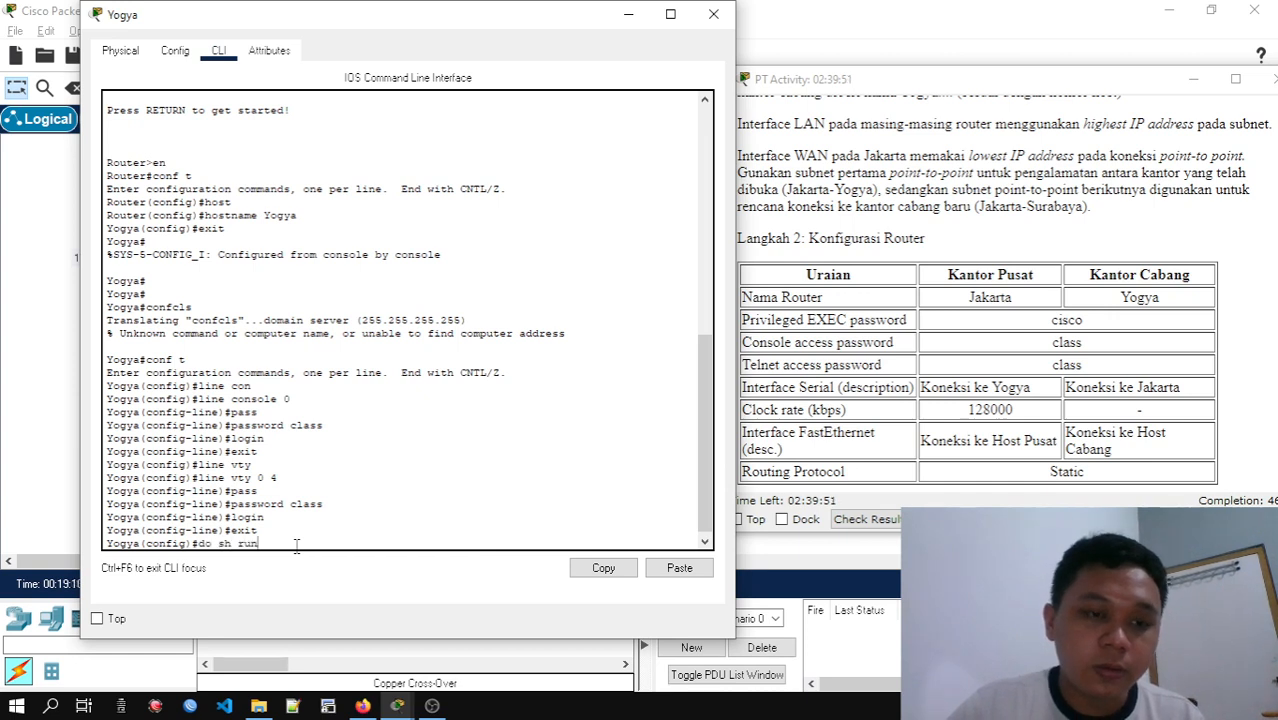
key(Return)
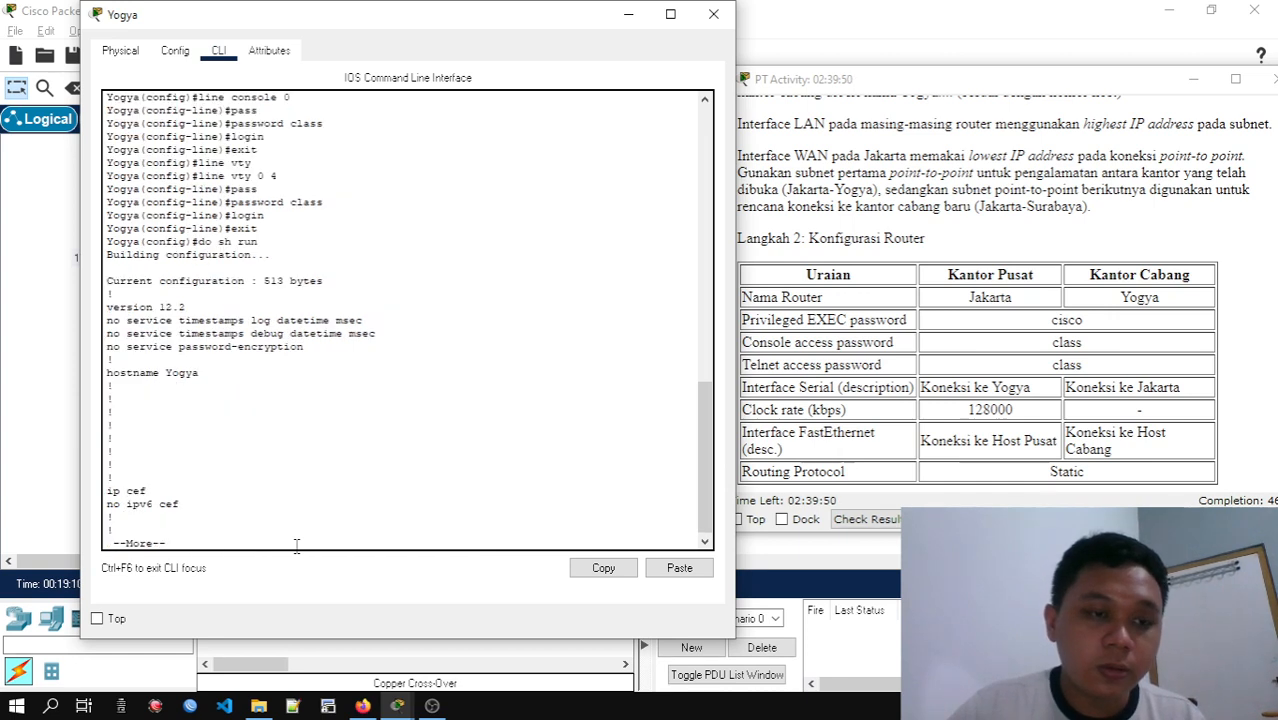
key(Return)
key(Return)
key(Return)
key(Return)
key(Return)
key(Return)
key(Return)
key(Return)
key(Return)
key(Return)
key(Return)
key(Return)
key(Return)
key(Return)
key(Return)
key(Return)
key(Return)
key(Return)
key(Return)
key(Return)
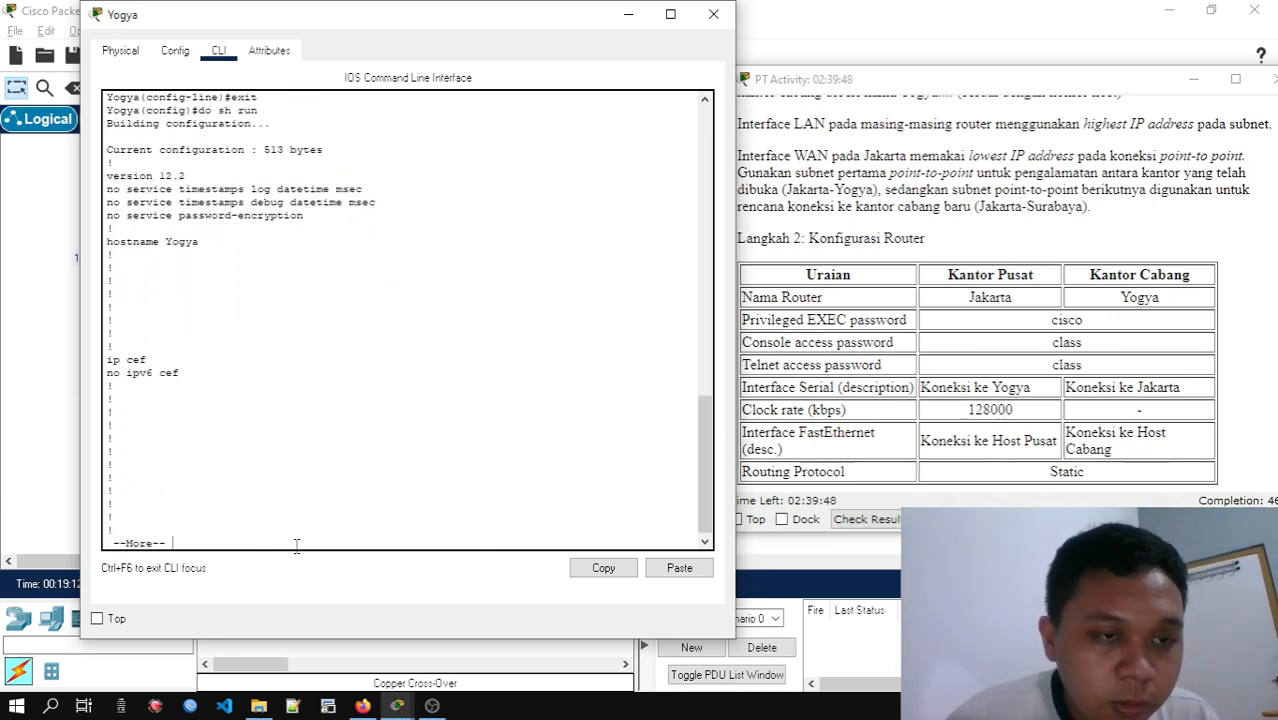
key(Return)
key(Return)
key(Return)
key(Return)
key(Return)
key(Return)
key(Return)
key(Return)
key(Return)
key(Return)
key(Return)
key(Return)
key(Return)
key(Return)
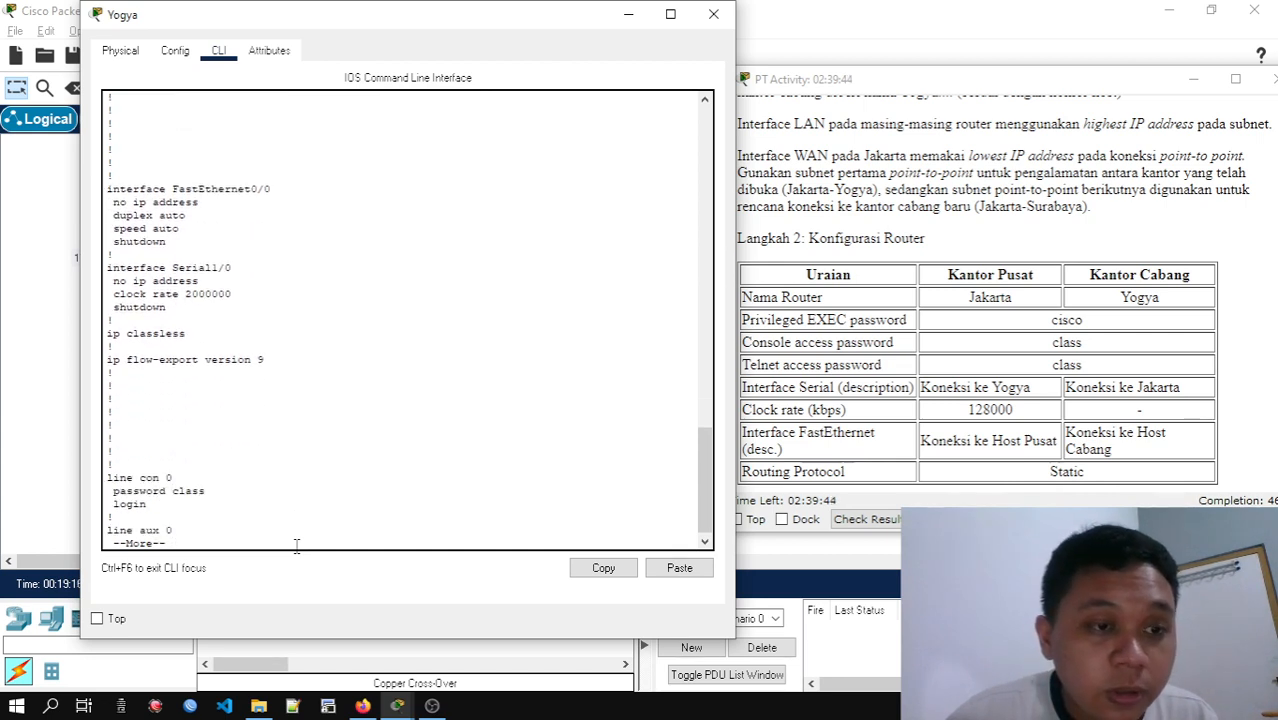
key(Return)
key(Return)
key(Return)
key(Return)
key(Return)
key(Return)
key(Return)
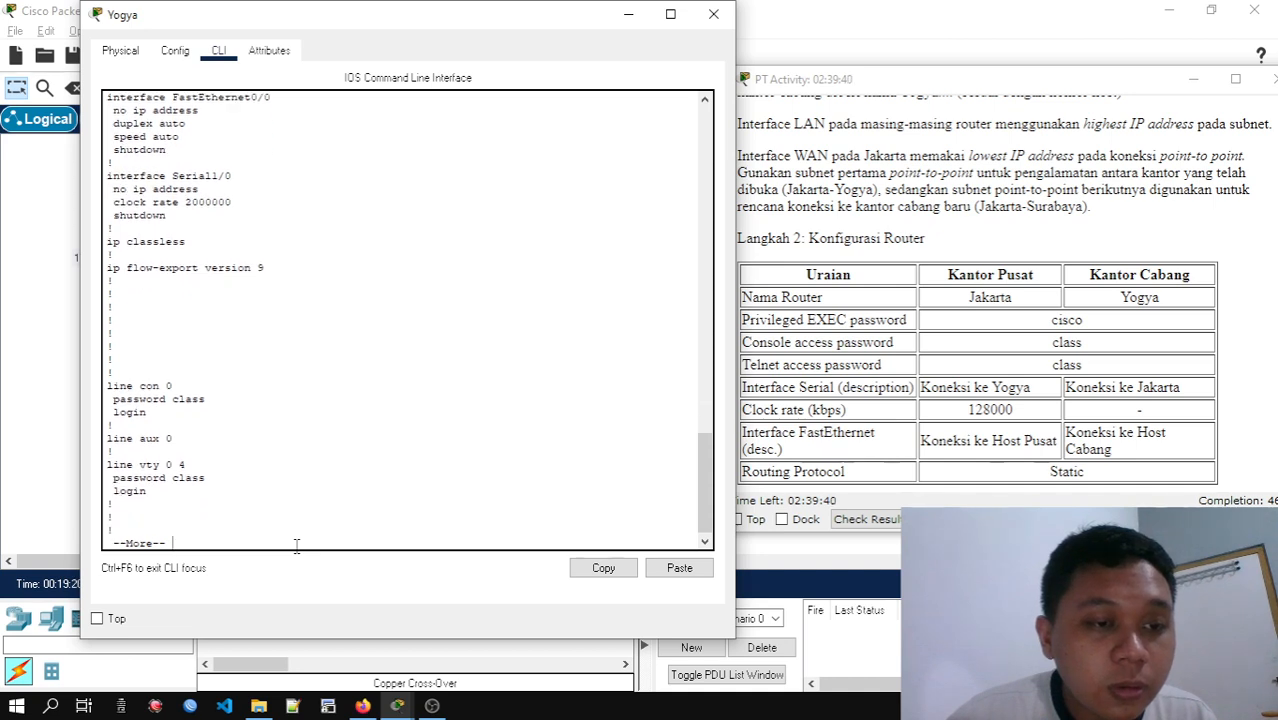
key(Return)
key(Return)
key(Return)
key(Return)
key(Return)
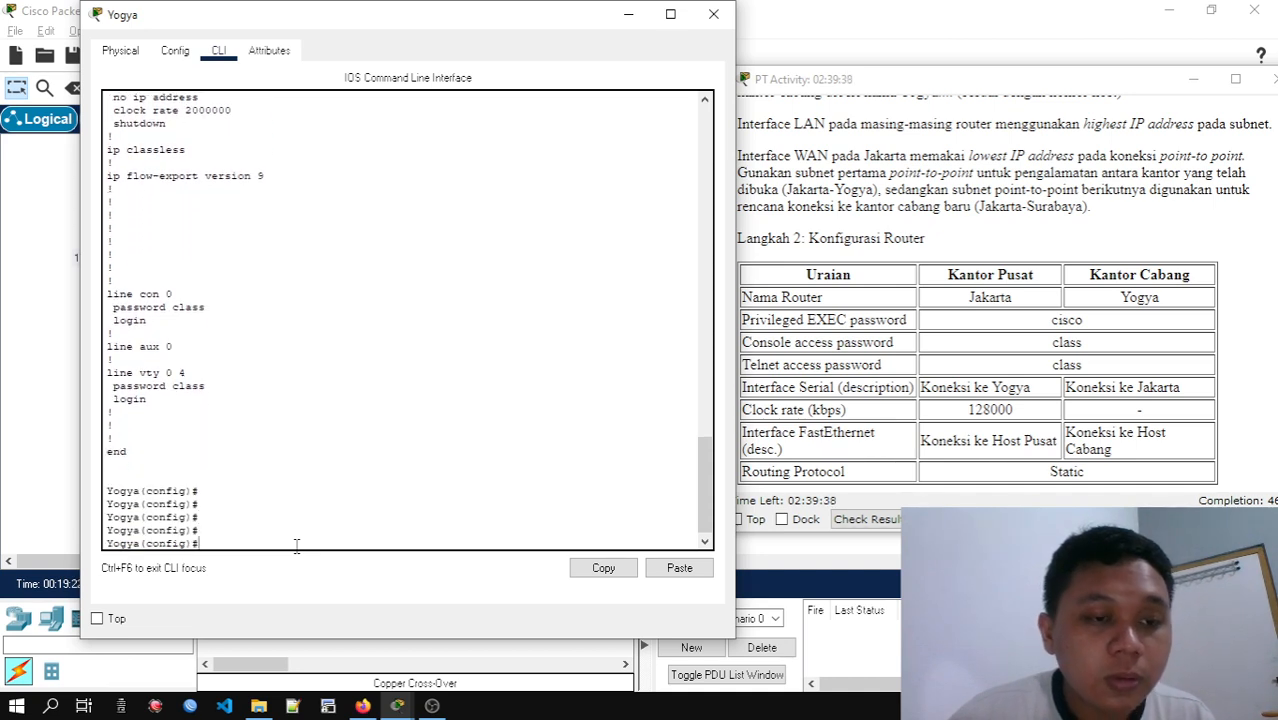
Set Yogya's enable password to the privileged EXEC password given in the configuration table
text(ena)
key(Tab)
text(pa)
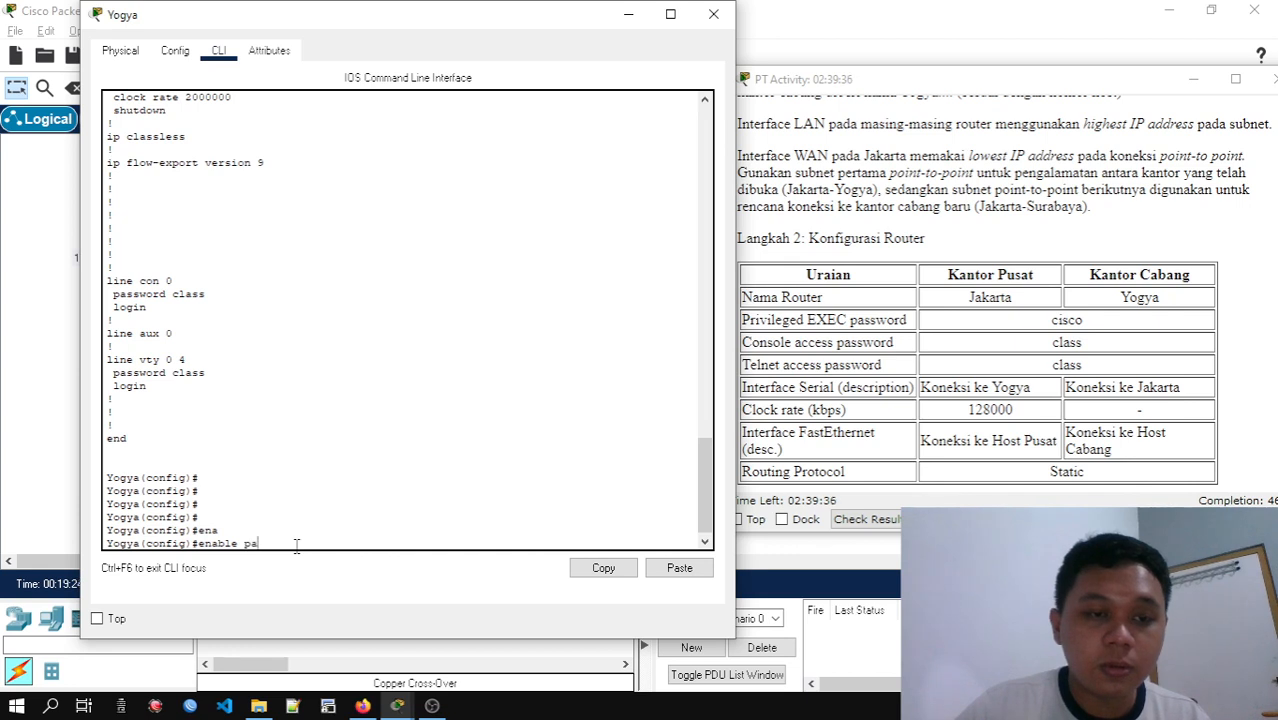
text(s)
key(Tab)
text(cis)
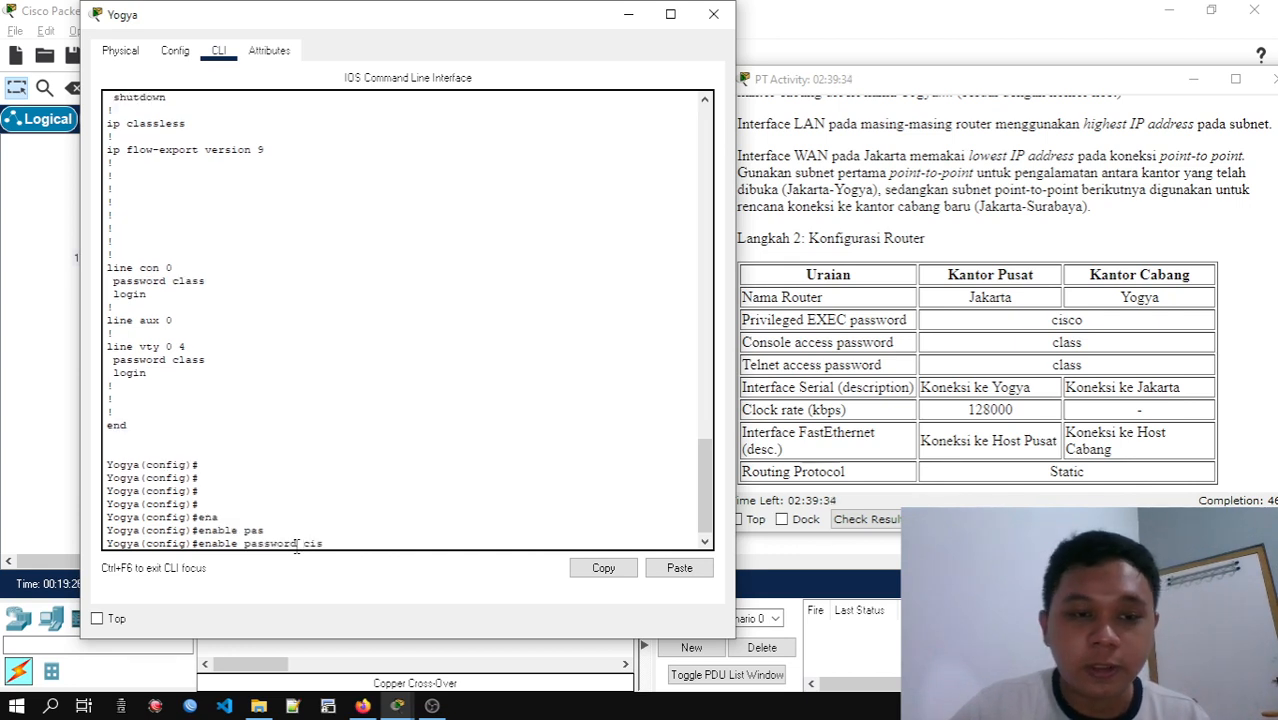
text(co)
key(Return)
Leave configuration mode on Yogya, end the console session and reconnect to reach the user access verification
text(e)
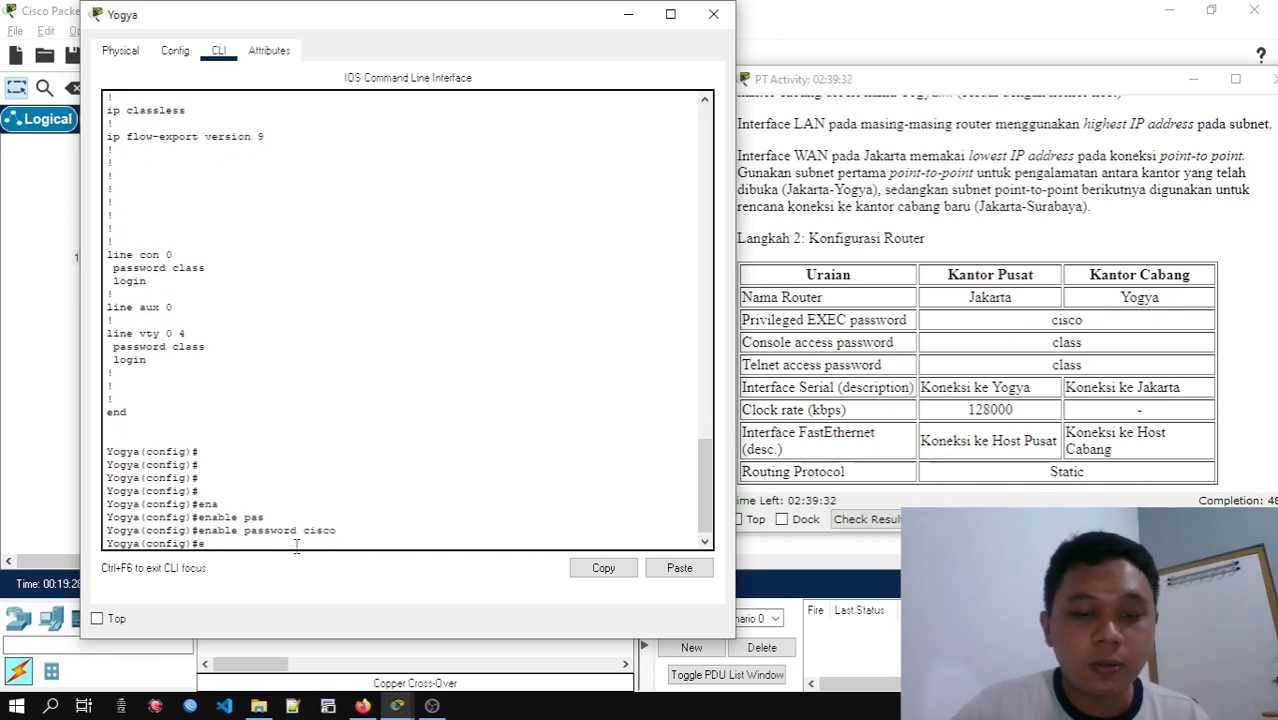
text(xit)
key(Return)
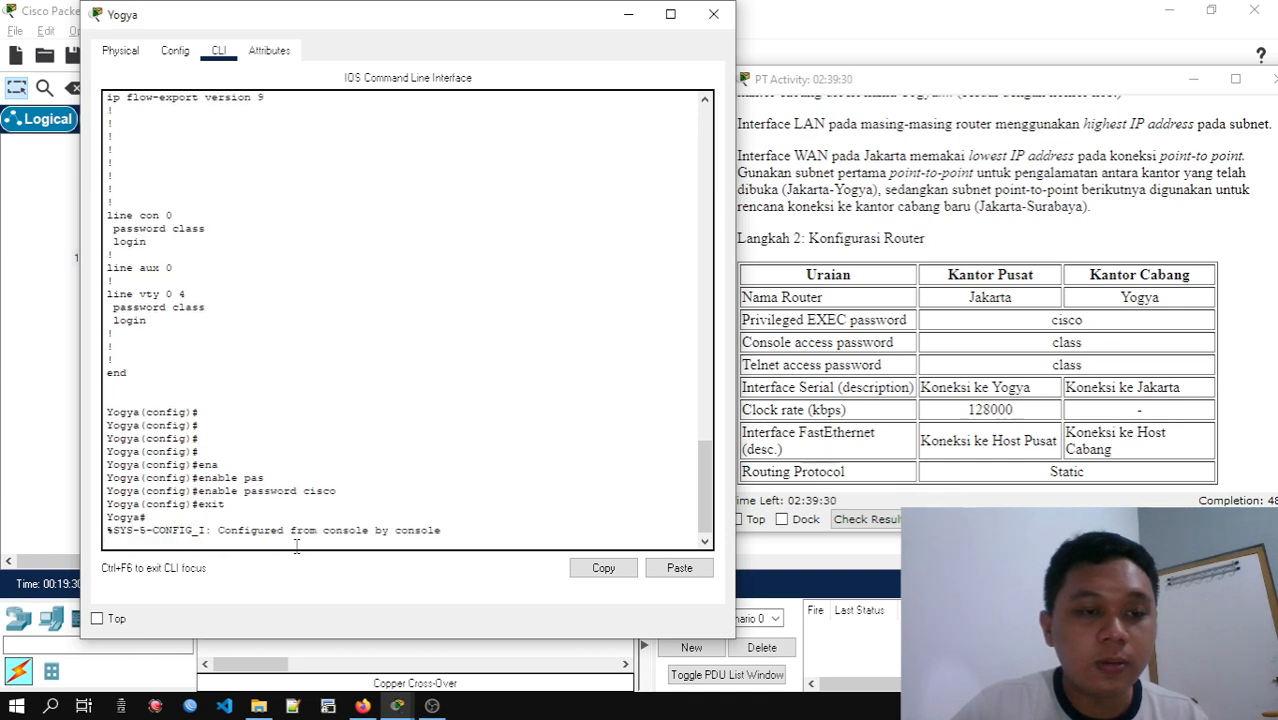
key(Return)
text(exit)
key(Return)
Log in to the Yogya console with the console access password
key(Return)
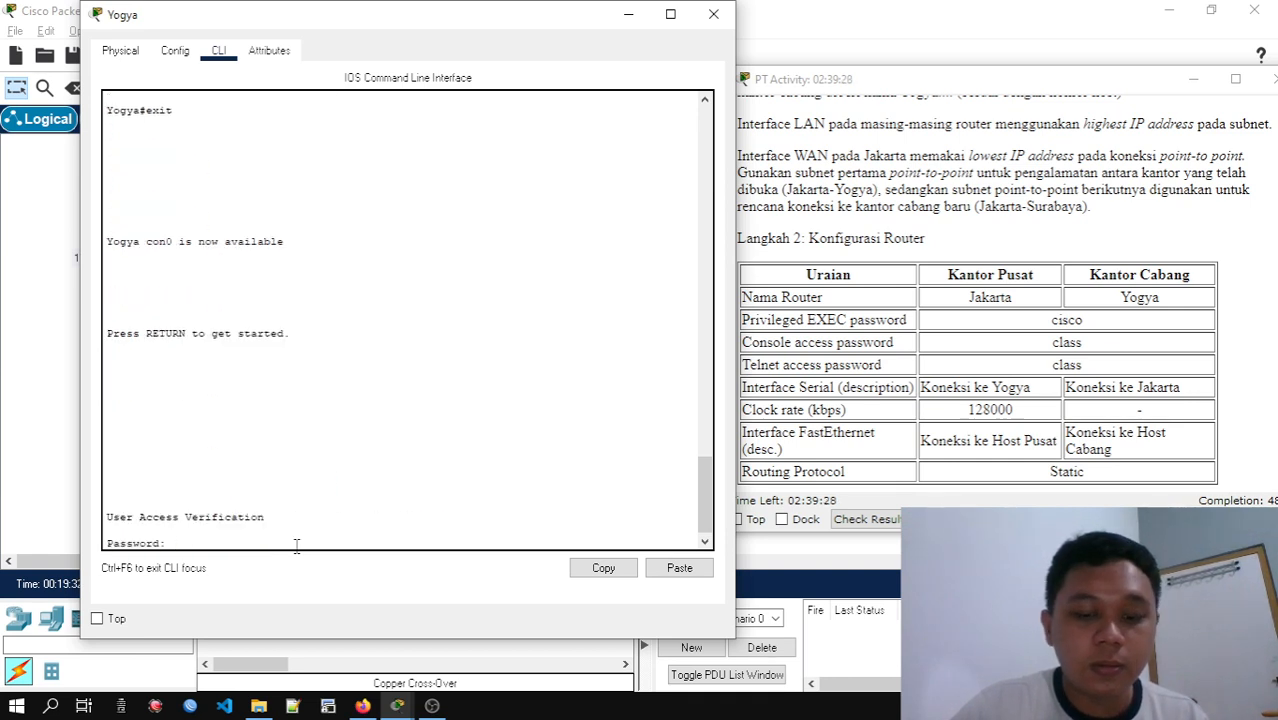
key(Return)
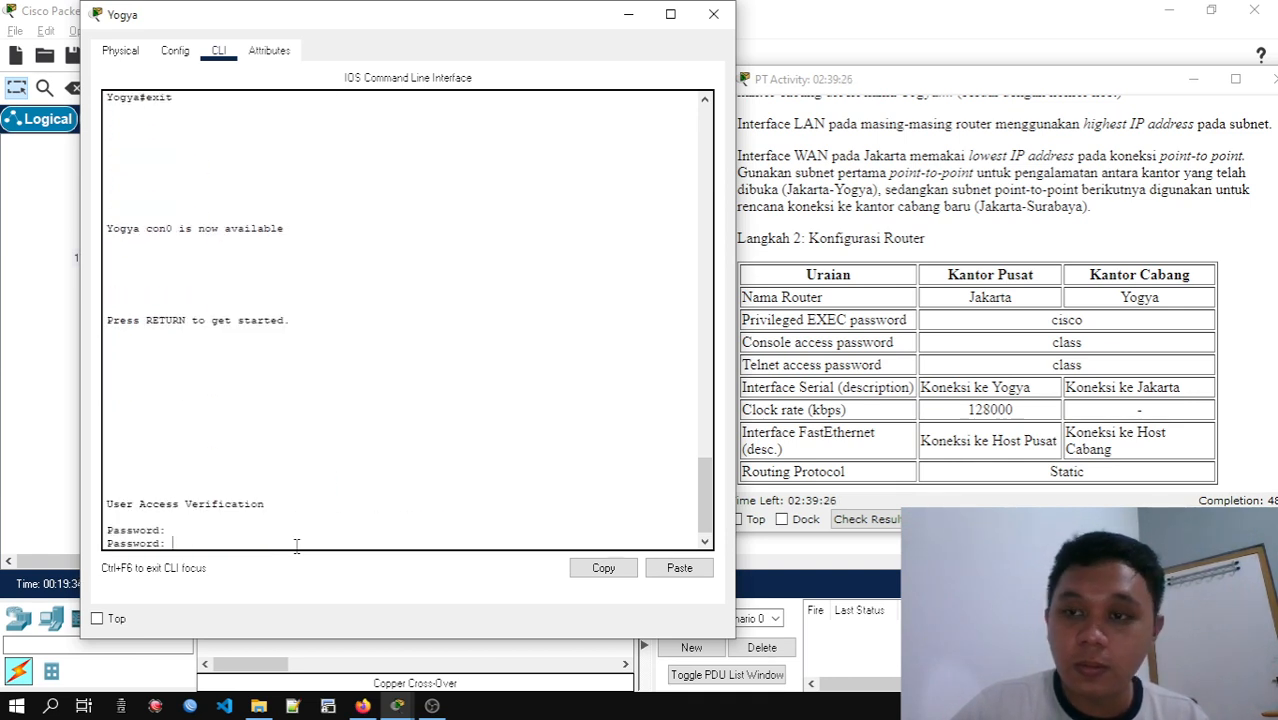
key(Return)
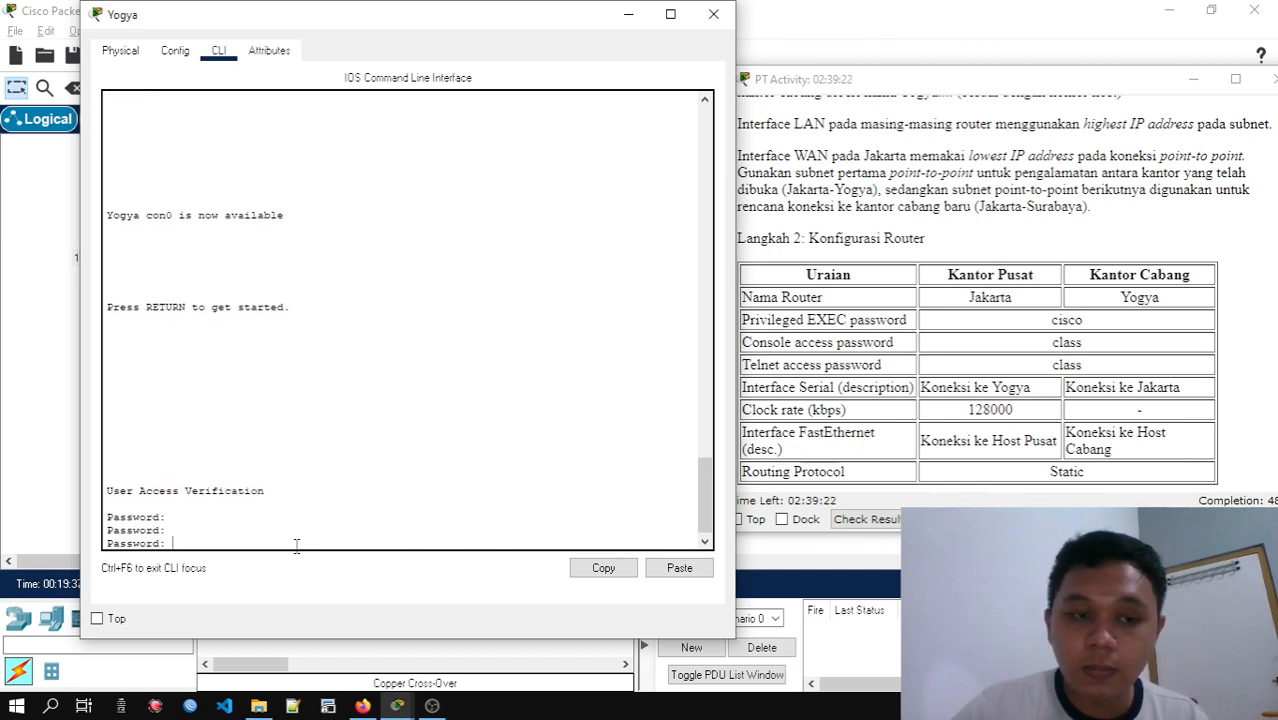
key(Return)
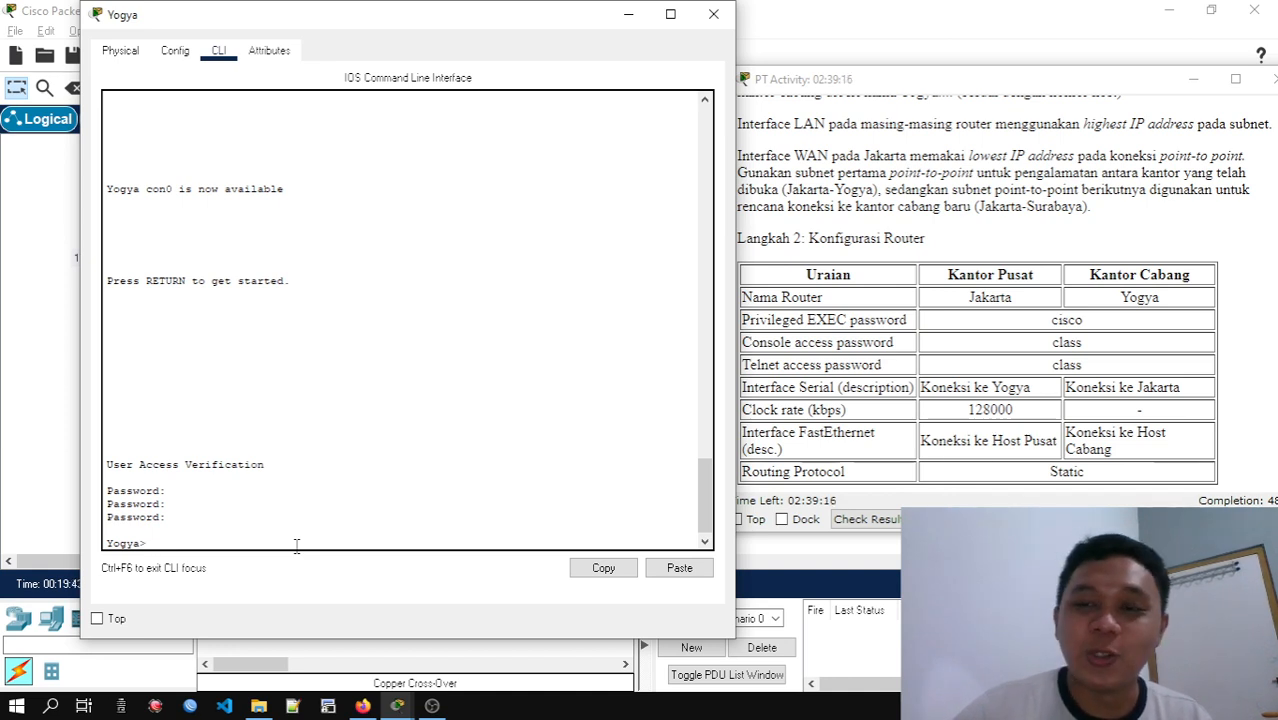
Enter privileged EXEC mode on Yogya with the privileged EXEC password, keeping the command line beside the activity instructions
key(Return)
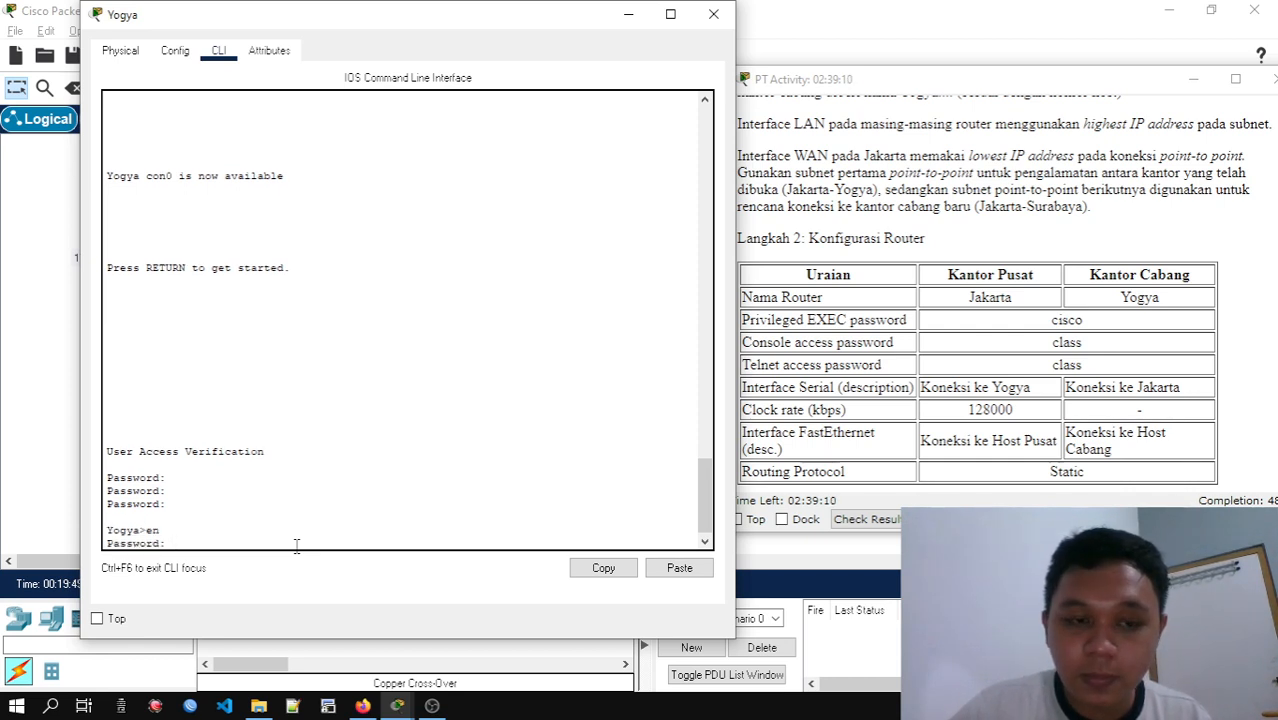
key(Return)
key(Return)
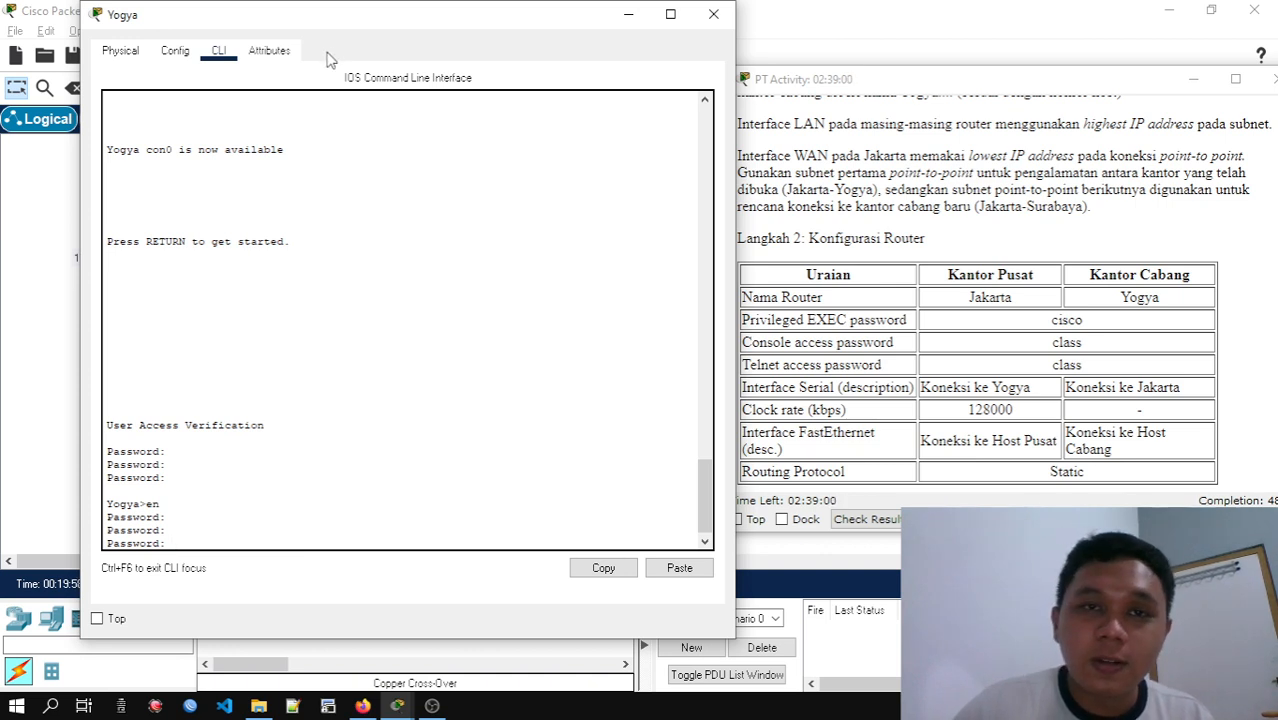
drag(390, 24, 622, 63)
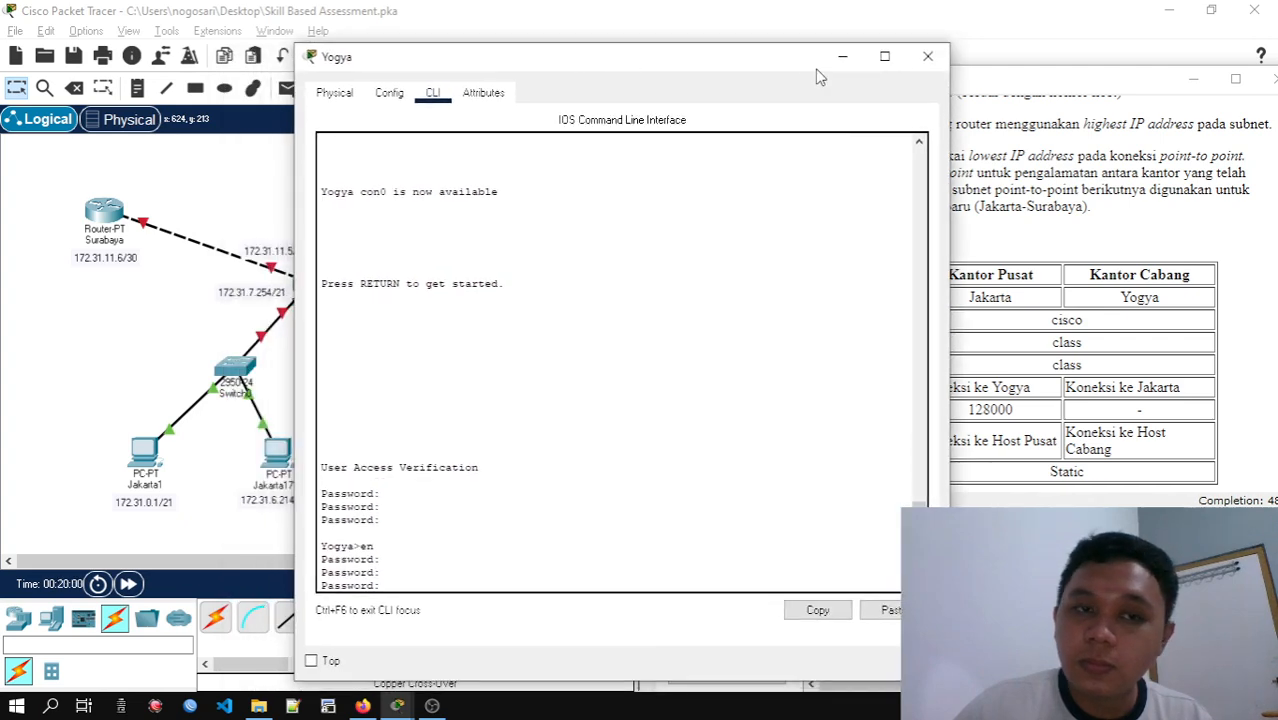
drag(759, 63, 548, 38)
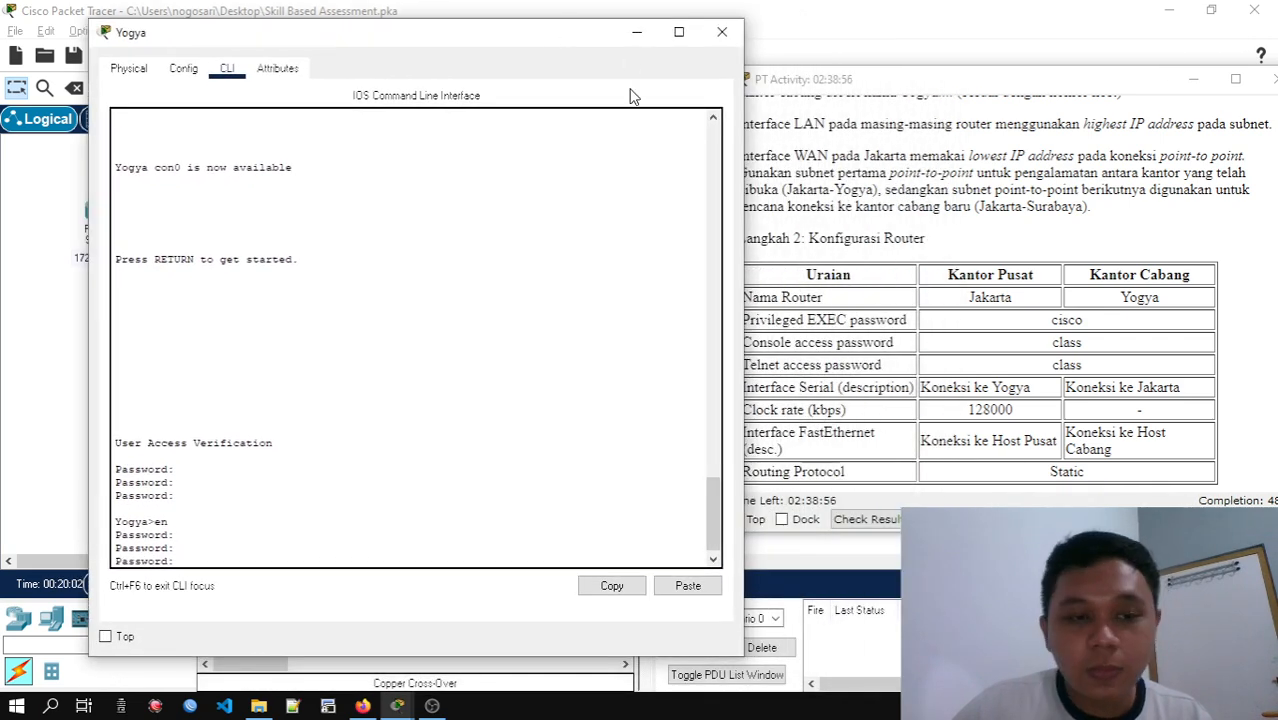
text(cisco)
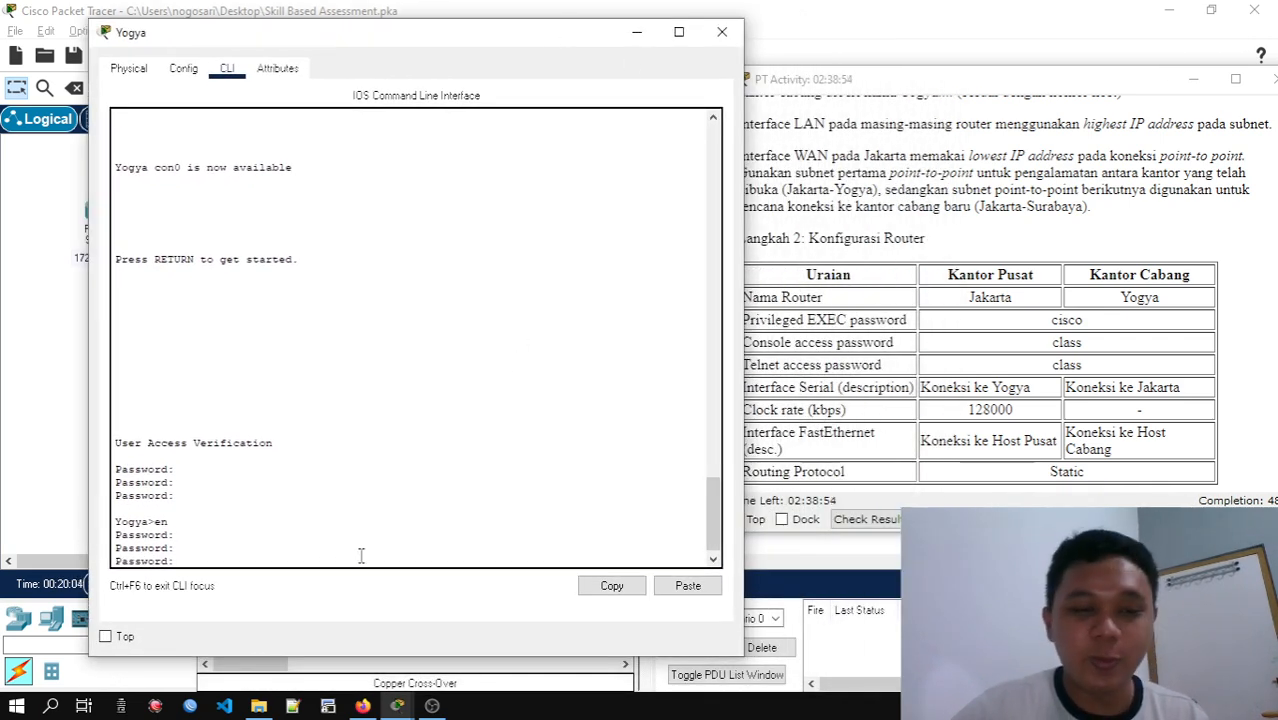
key(Return)
key(Return)
key(Return)
key(Return)
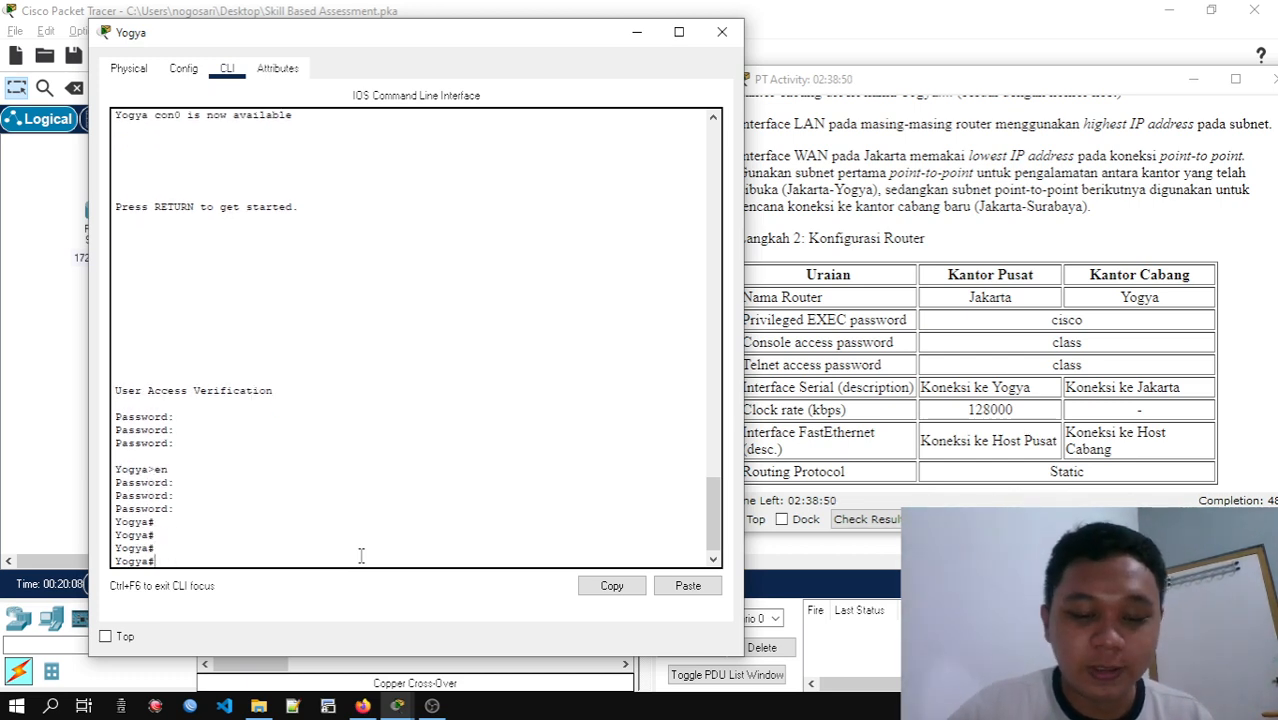
Review Yogya's whole running configuration for the hostname, enable password and line settings, and close the router window
key(BackSpace)
key(BackSpace)
key(BackSpace)
key(BackSpace)
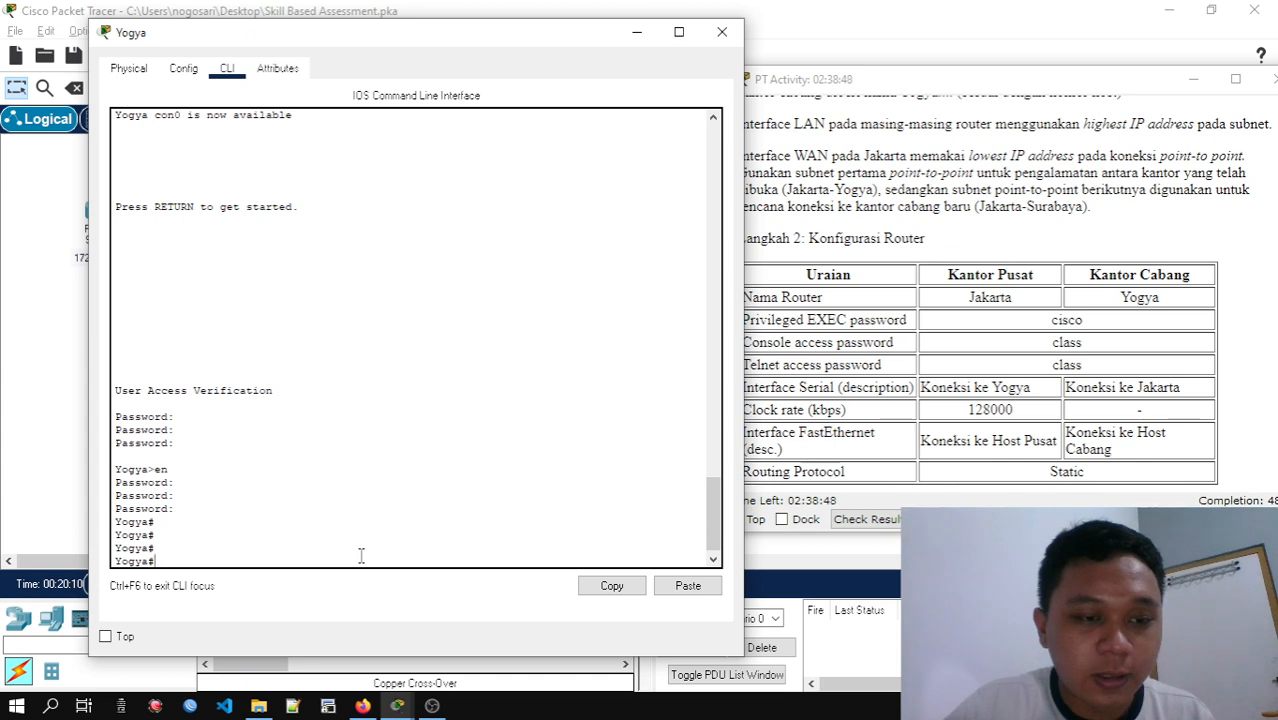
text(show)
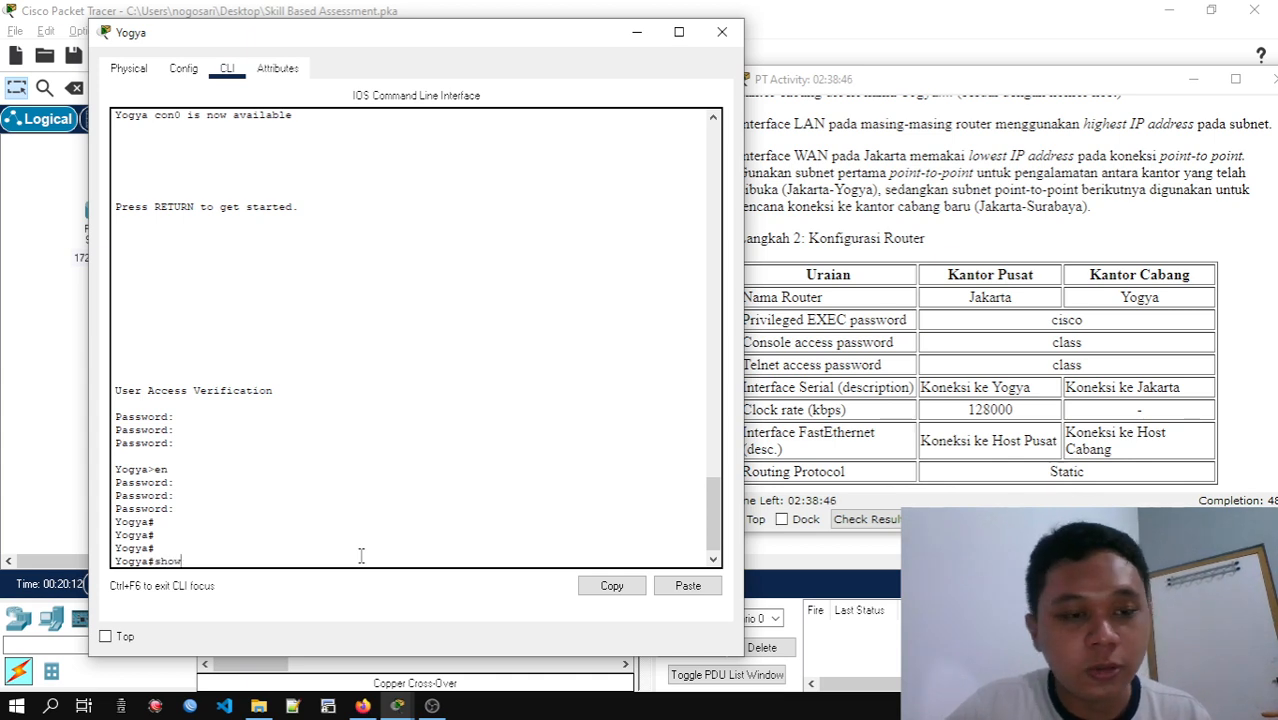
key(Tab)
text(ru)
key(Tab)
key(Return)
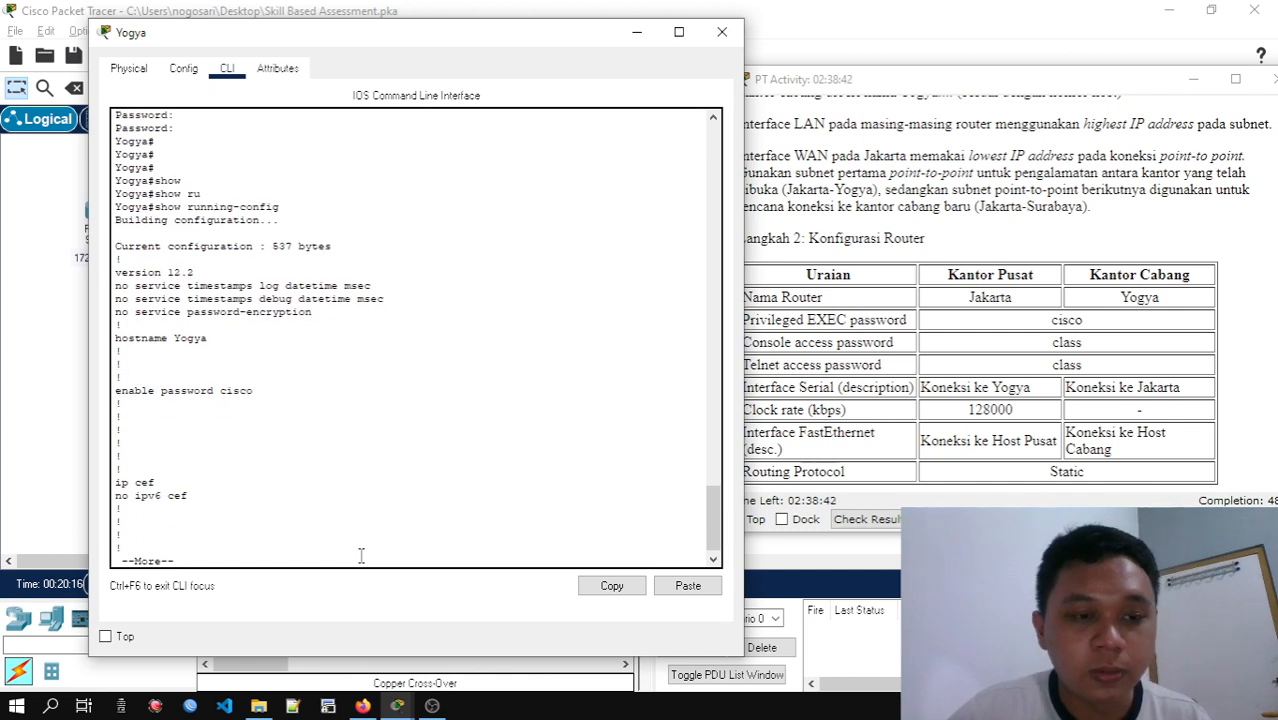
key(space)
key(space)
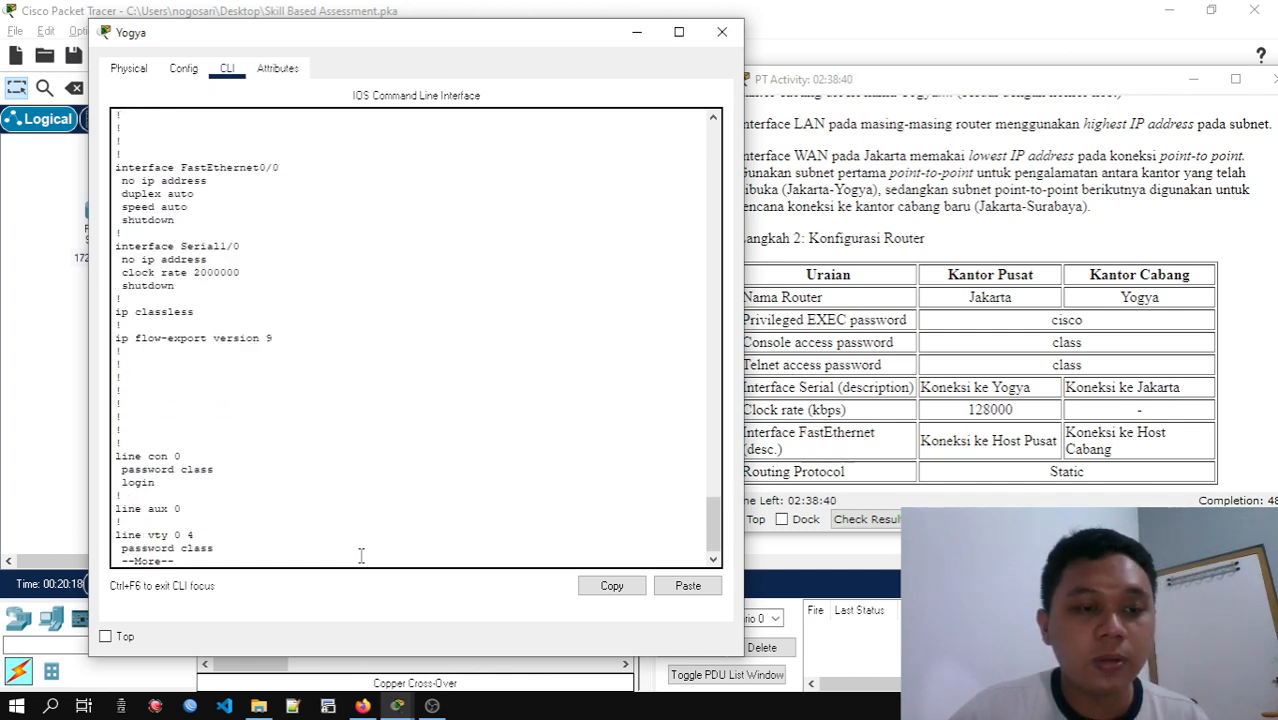
key(space)
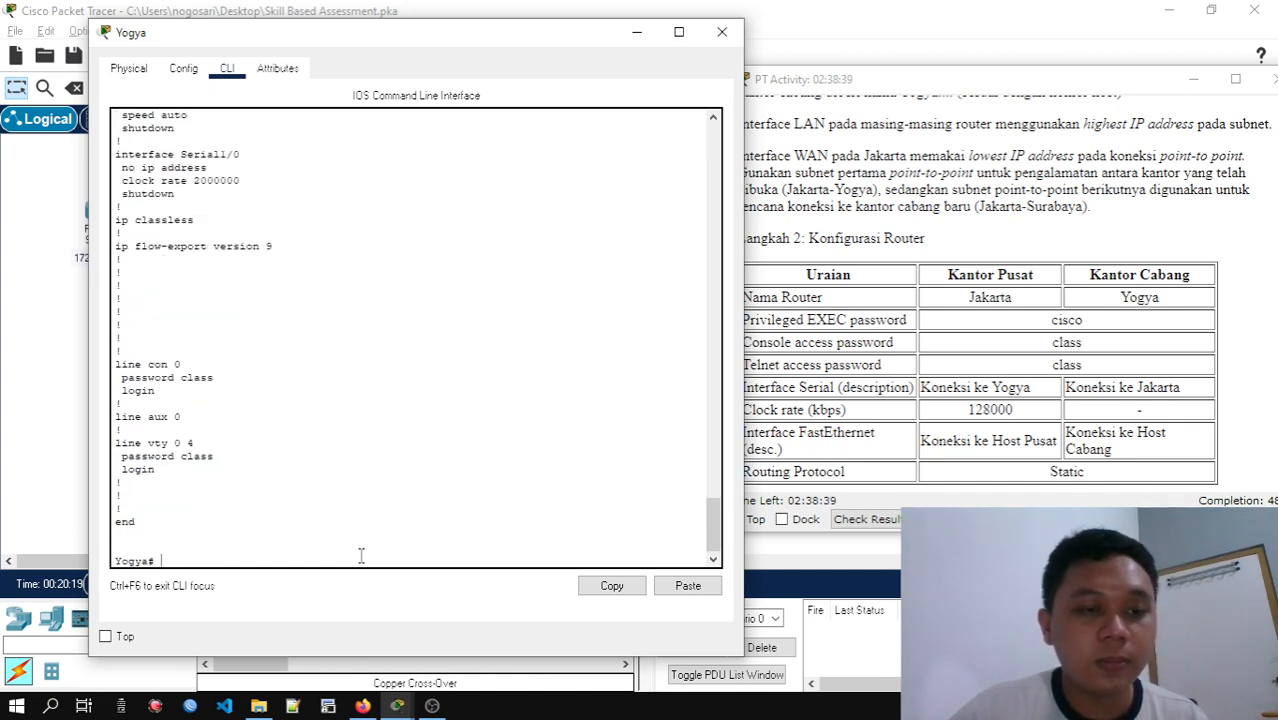
click(722, 32)
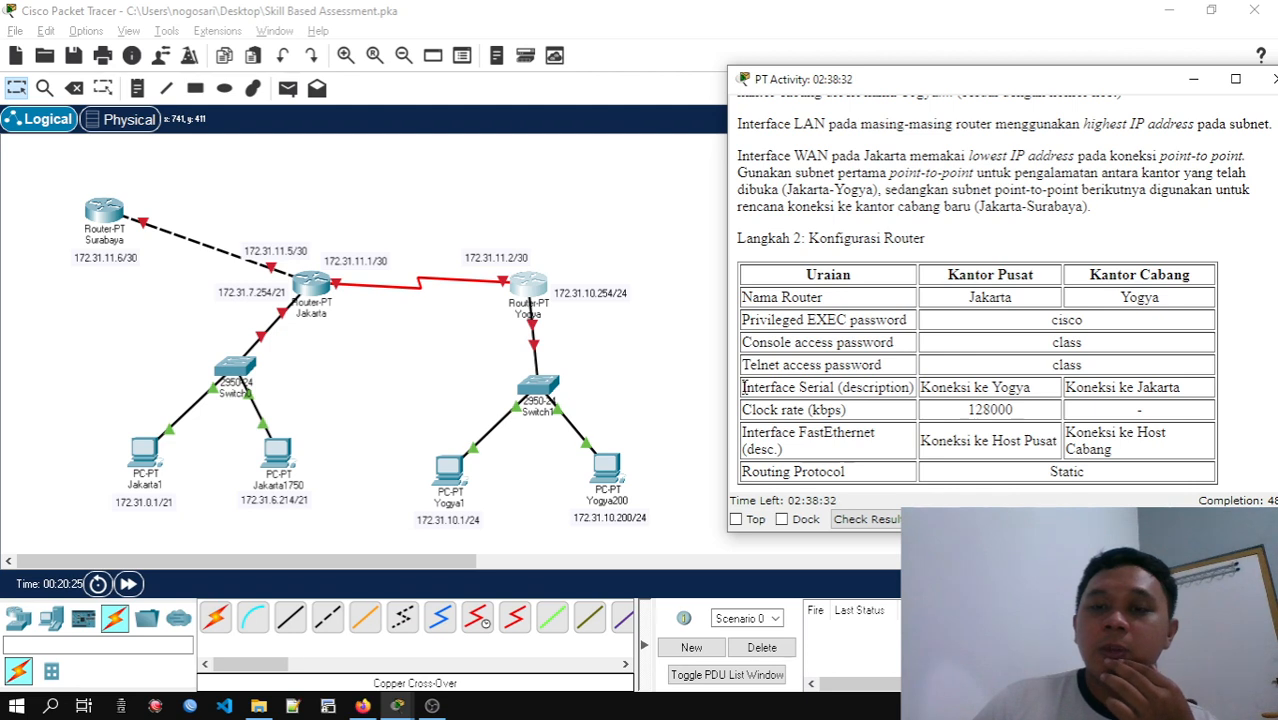
Check the serial interface description row in the instructions and open Jakarta's command line beside the topology
drag(742, 389, 862, 393)
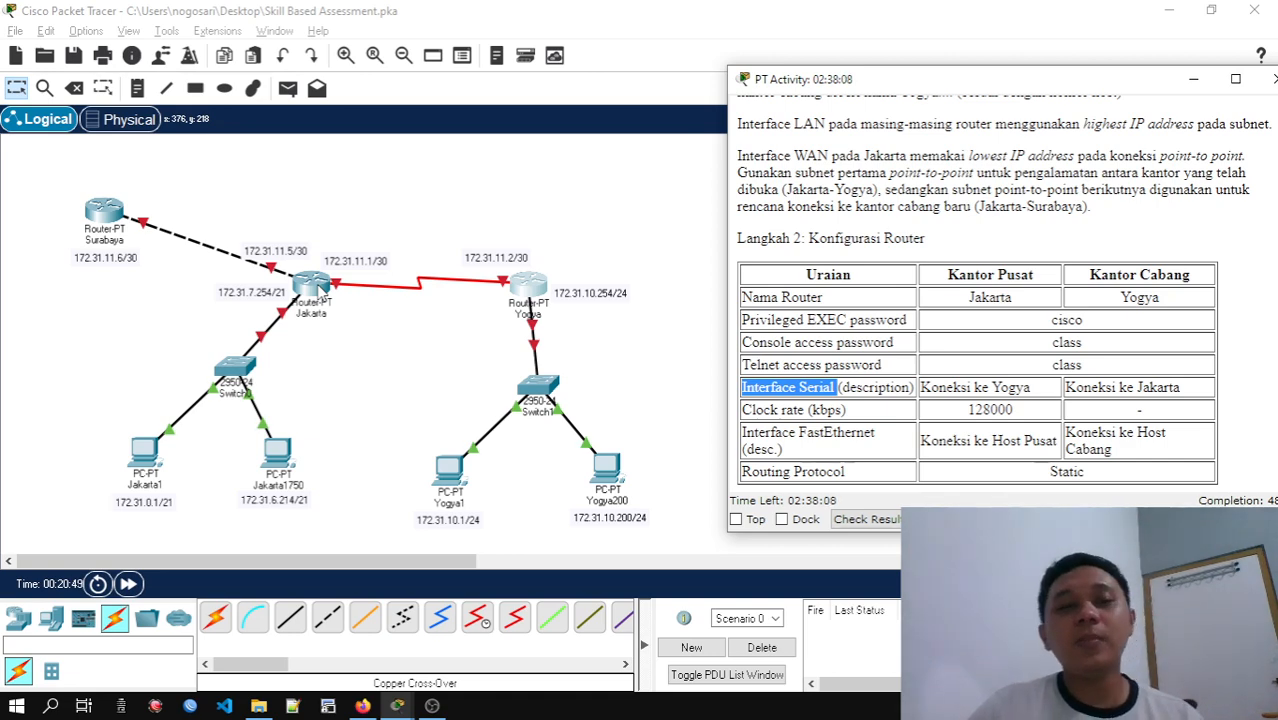
click(314, 287)
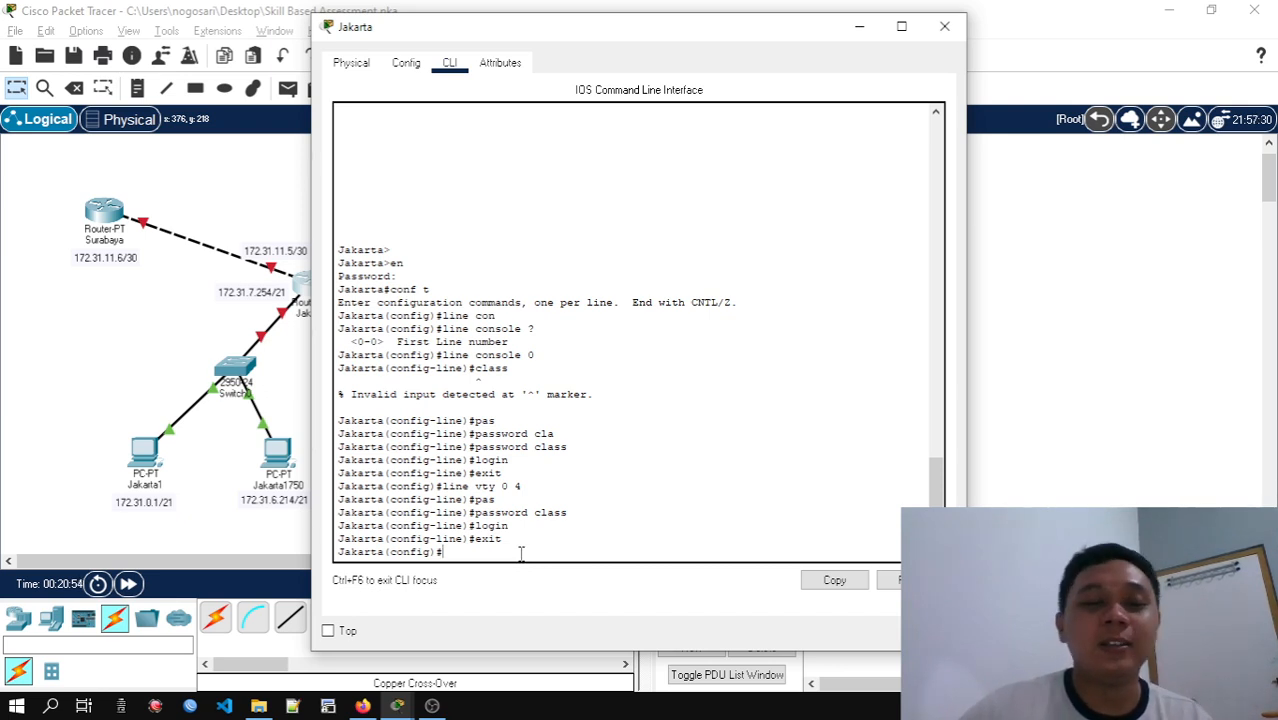
drag(559, 28, 848, 55)
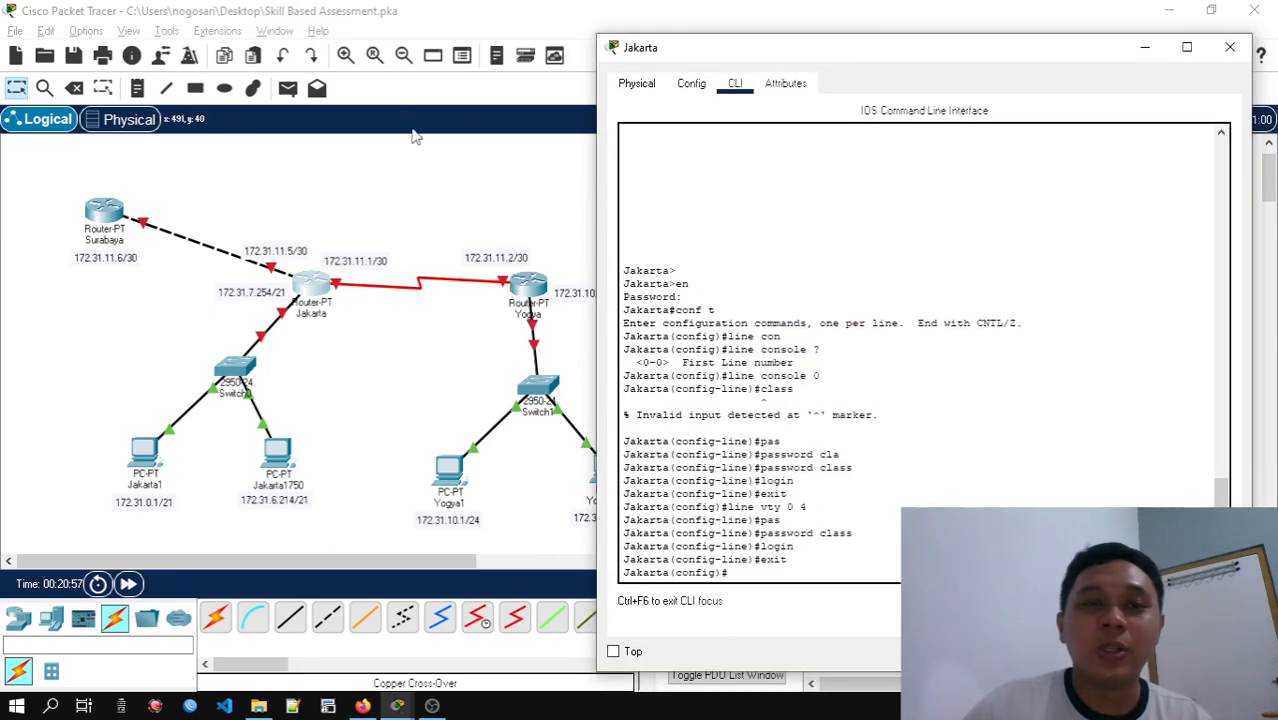
Turn on the preference to always show port labels in the logical workspace
click(452, 30)
click(168, 31)
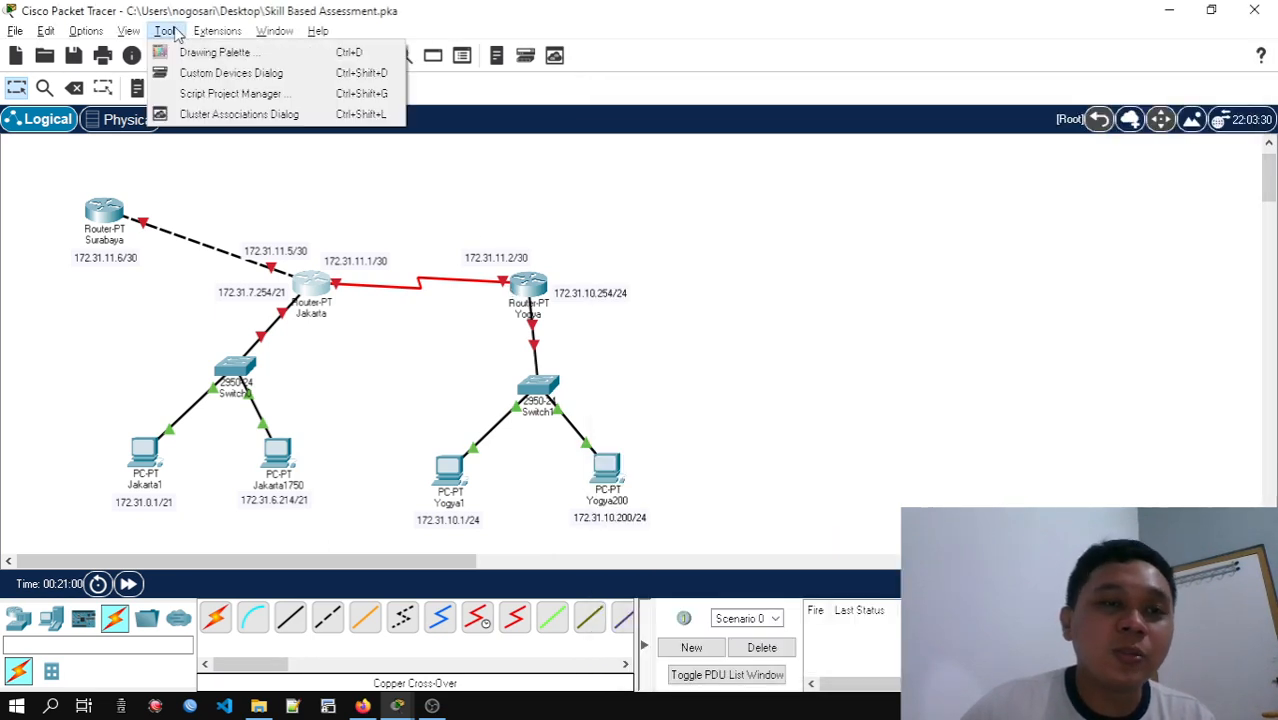
mouse_move(270, 35)
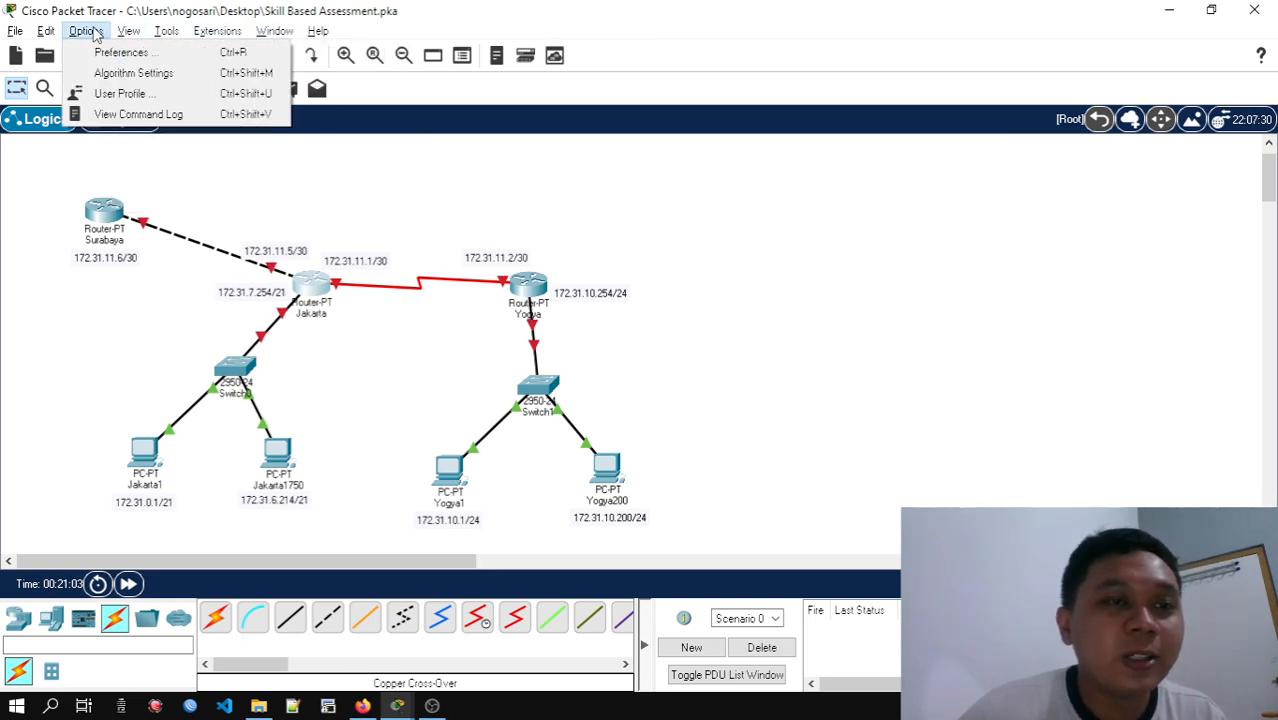
click(135, 48)
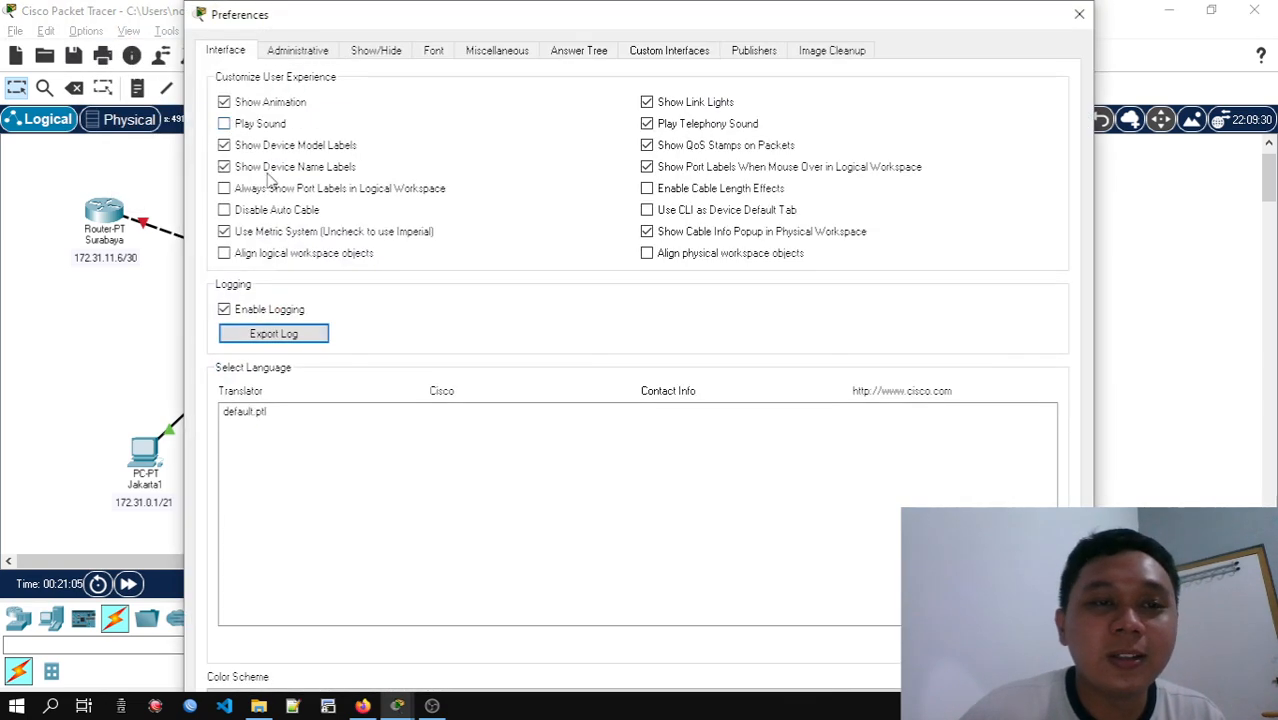
click(225, 189)
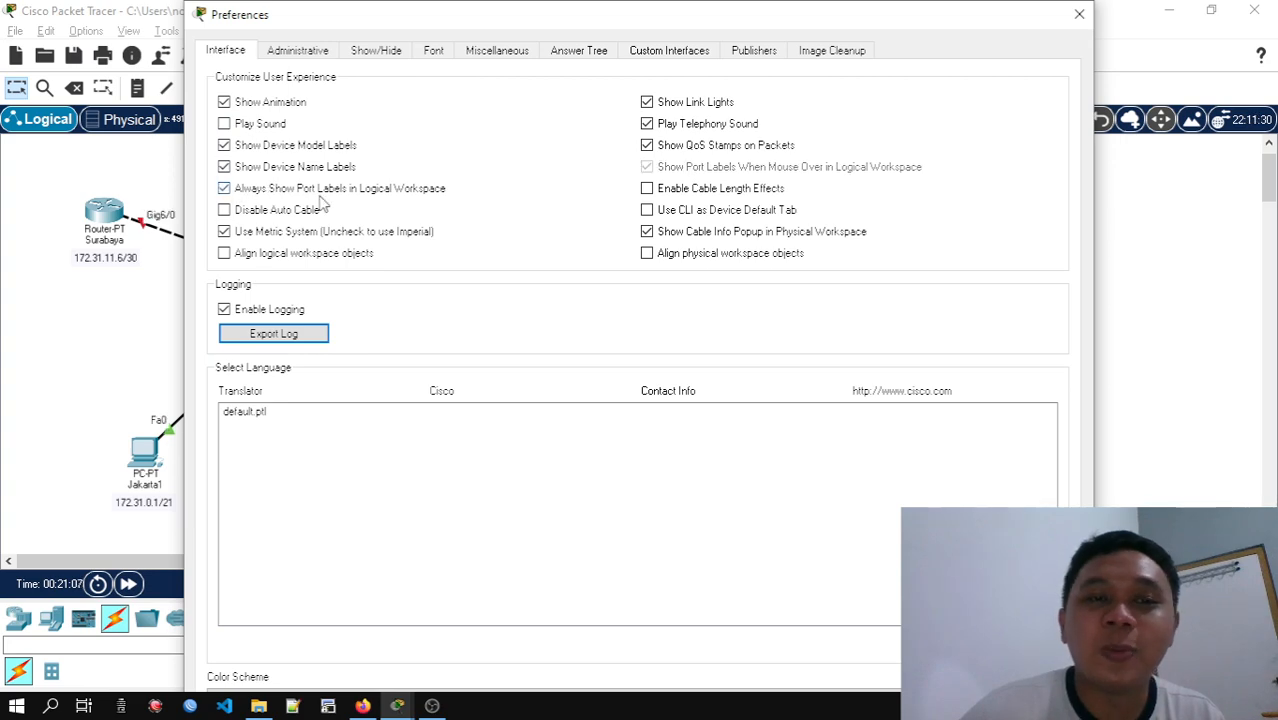
click(1078, 15)
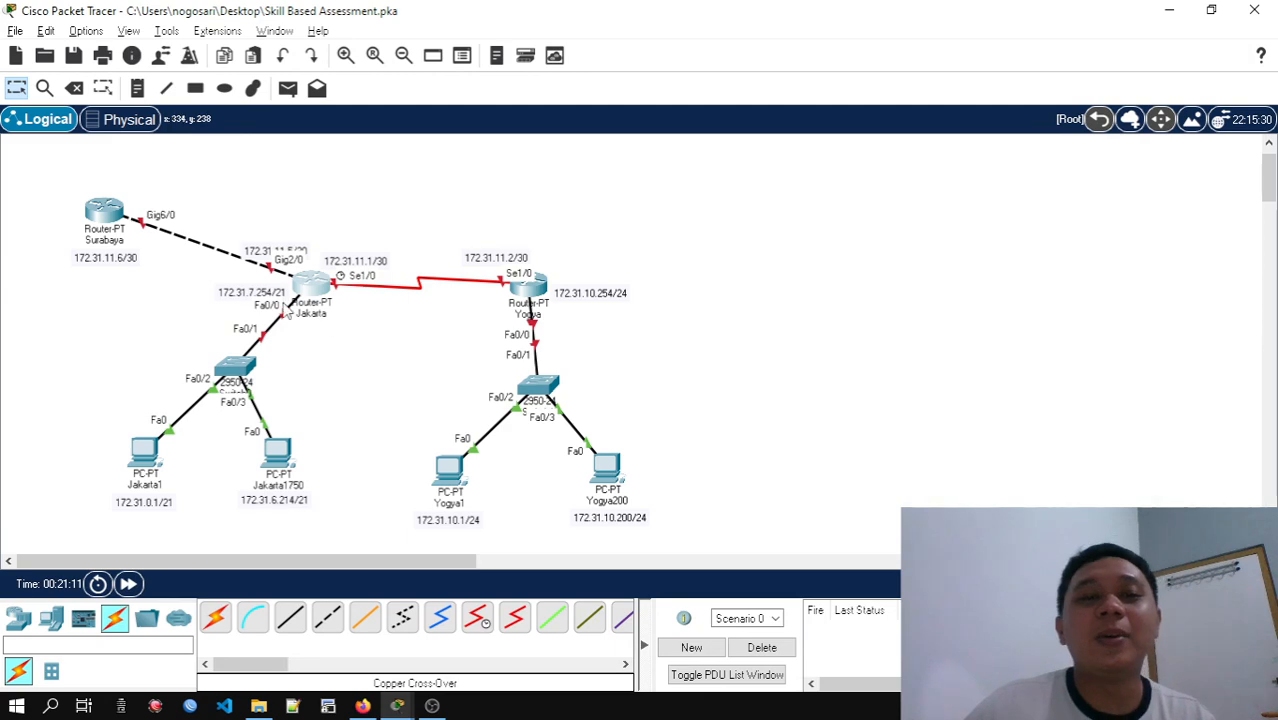
Reopen Jakarta's command line beside the topology and enter configuration of interface se1/0
click(308, 290)
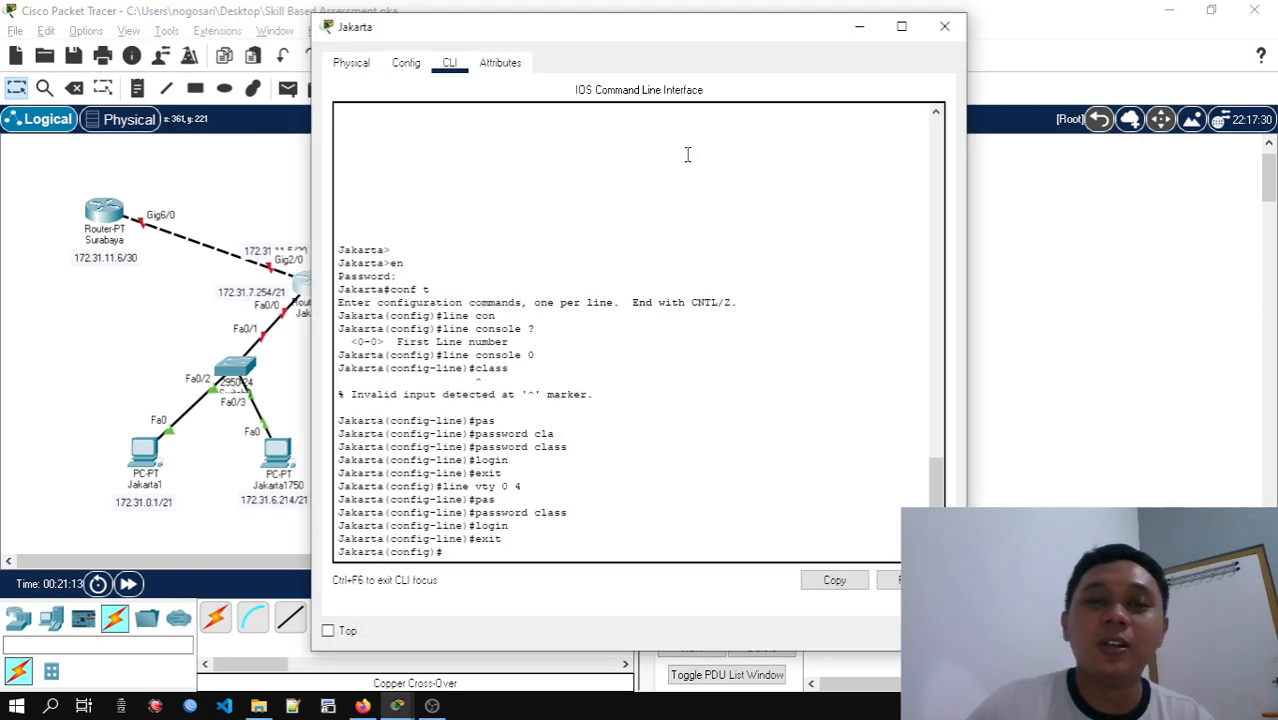
drag(631, 49, 911, 44)
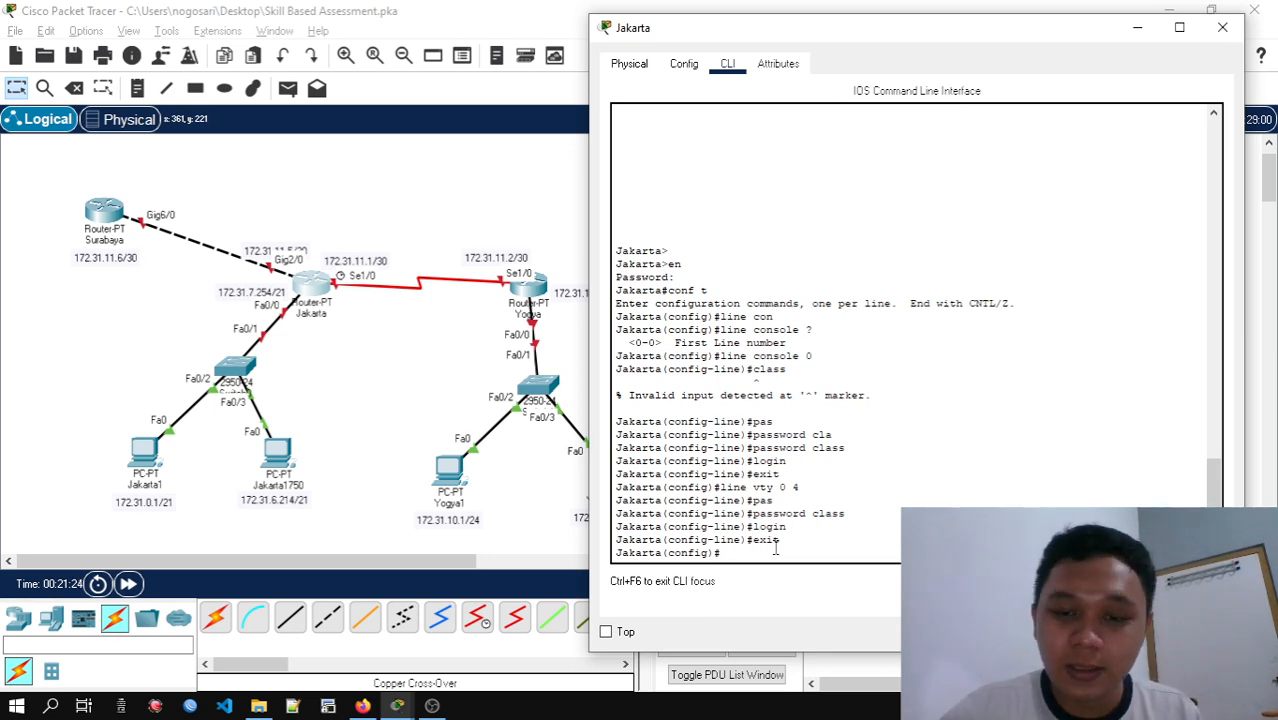
text(ter)
key(Tab)
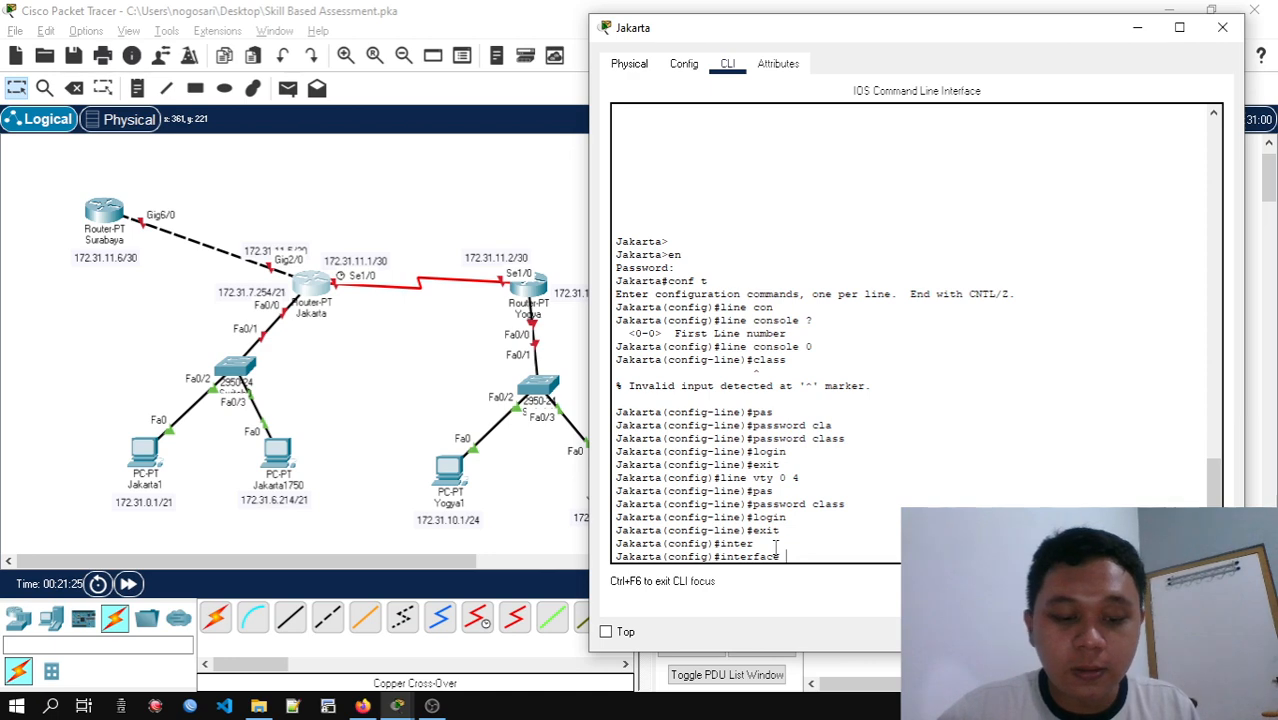
text(se)
text(l/)
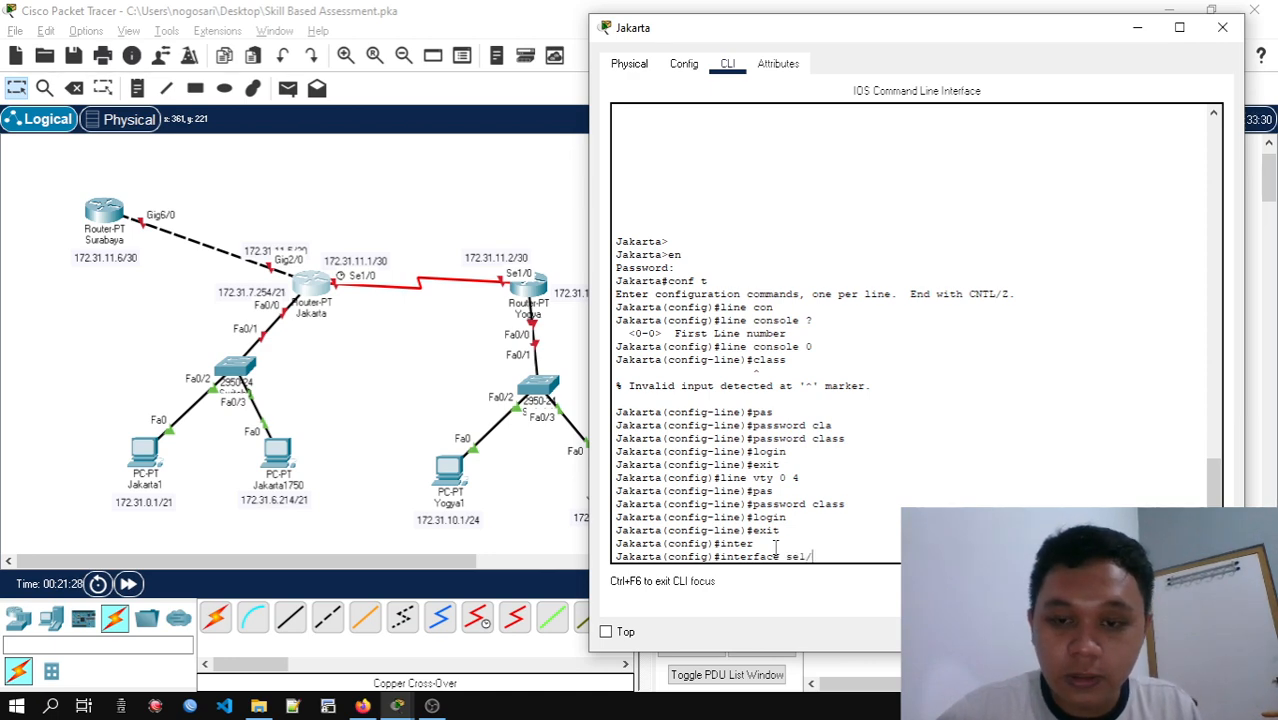
text(0)
key(Return)
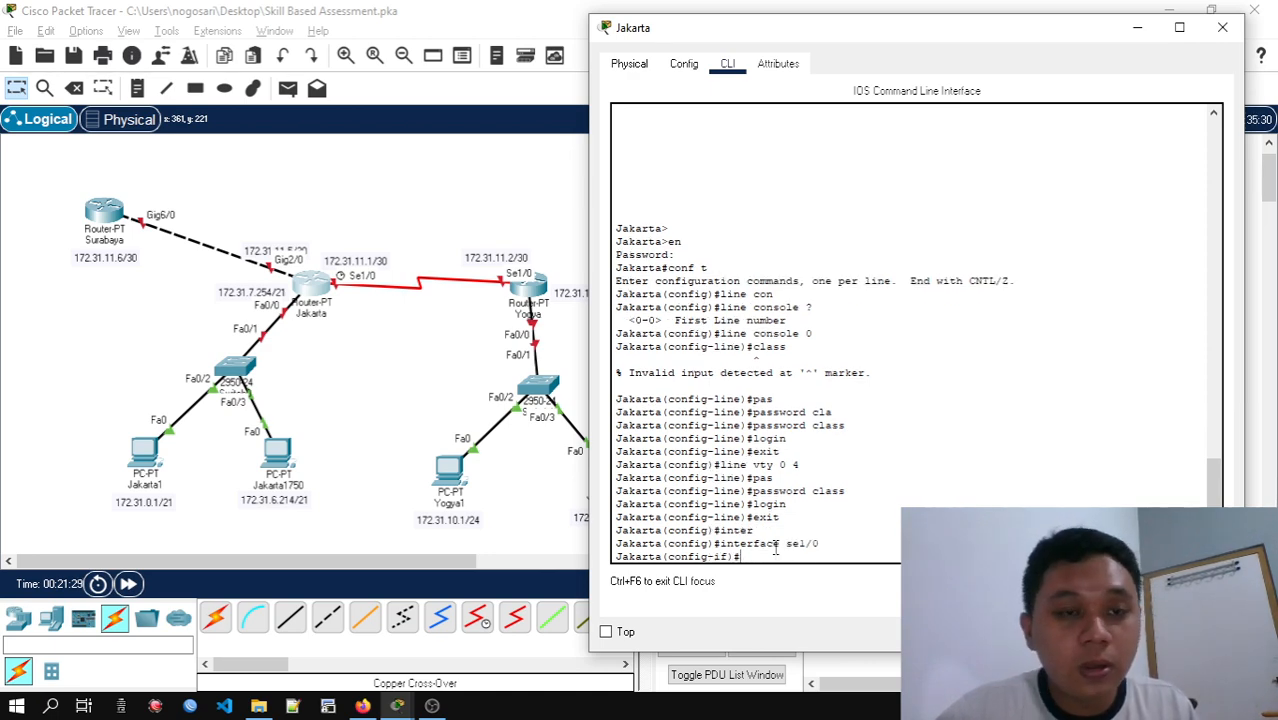
Set Jakarta's se1/0 description to "Koneksi ke Yogya" as given in the activity table, and leave interface configuration
key(alt+Tab)
key(alt+Tab)
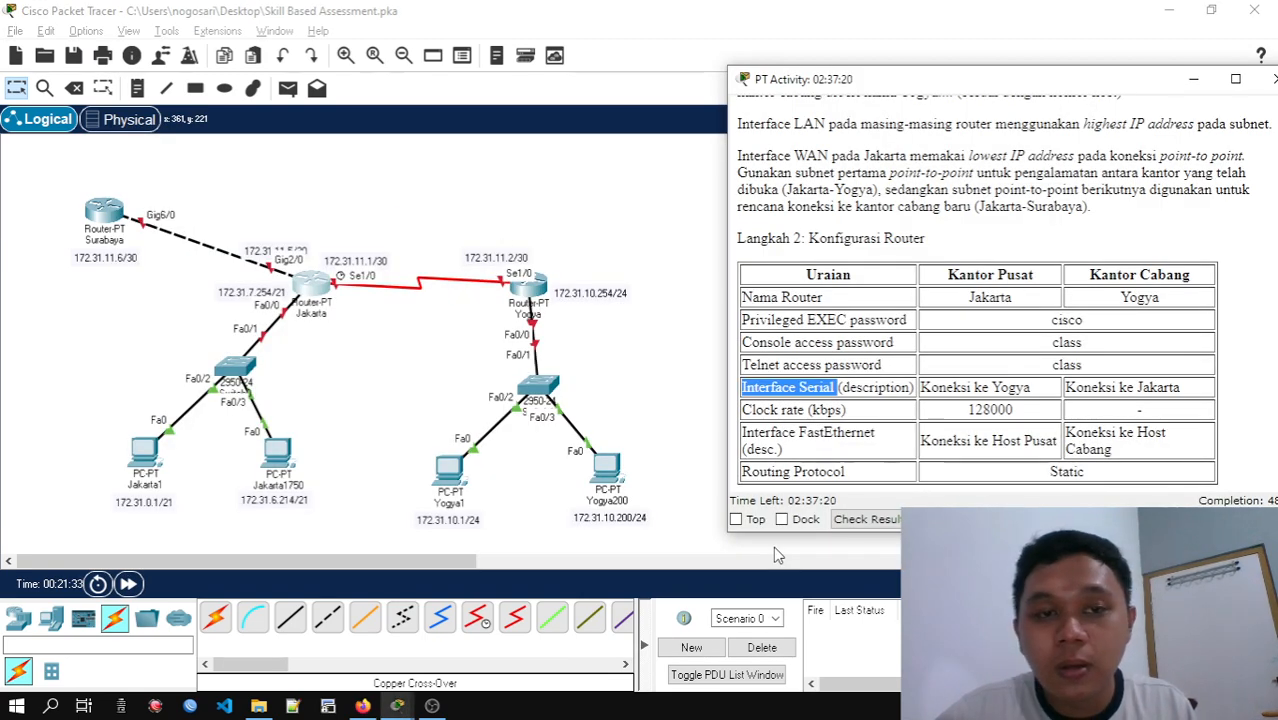
click(773, 546)
key(alt+Tab)
key(Tab)
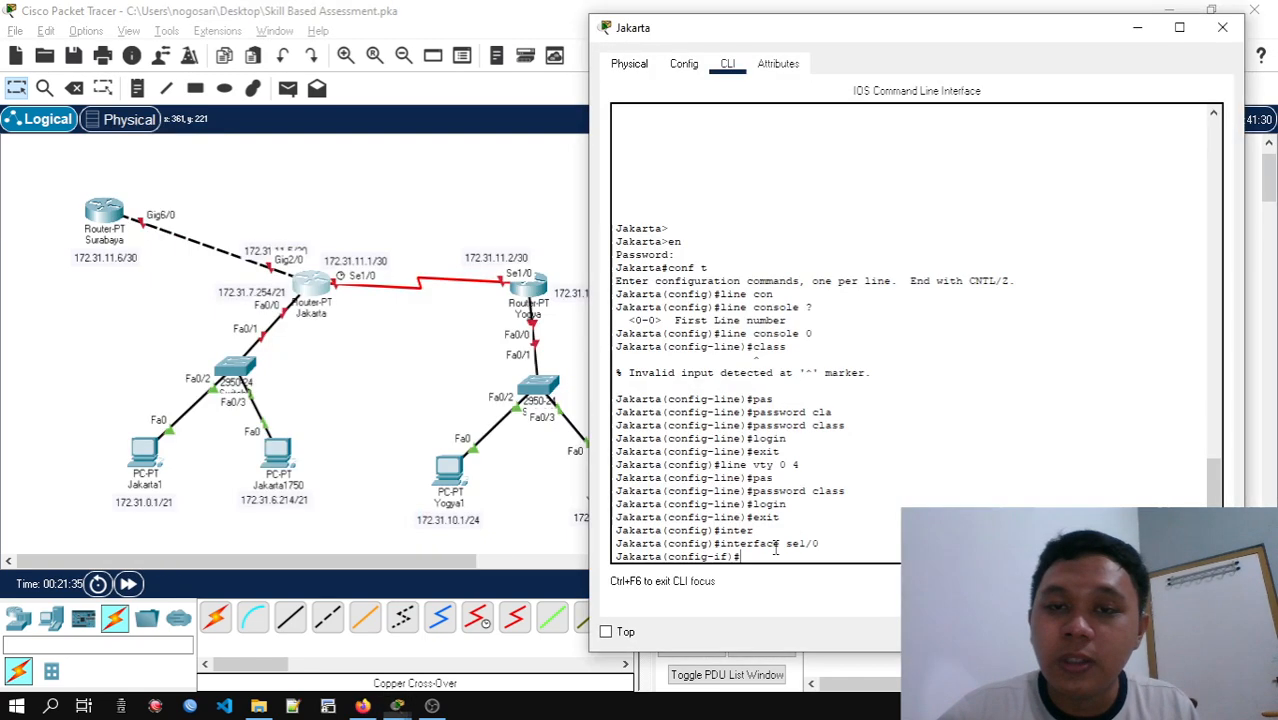
text(KO)
key(BackSpace)
key(BackSpace)
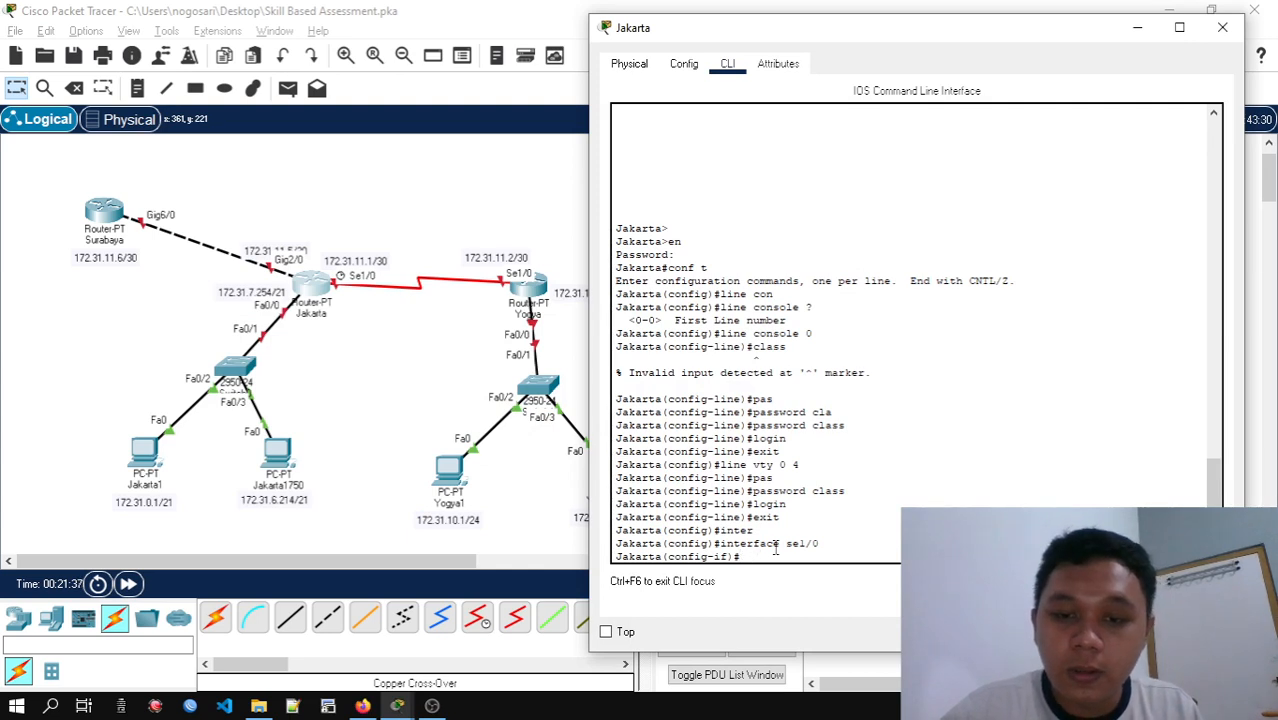
text(desc)
key(Tab)
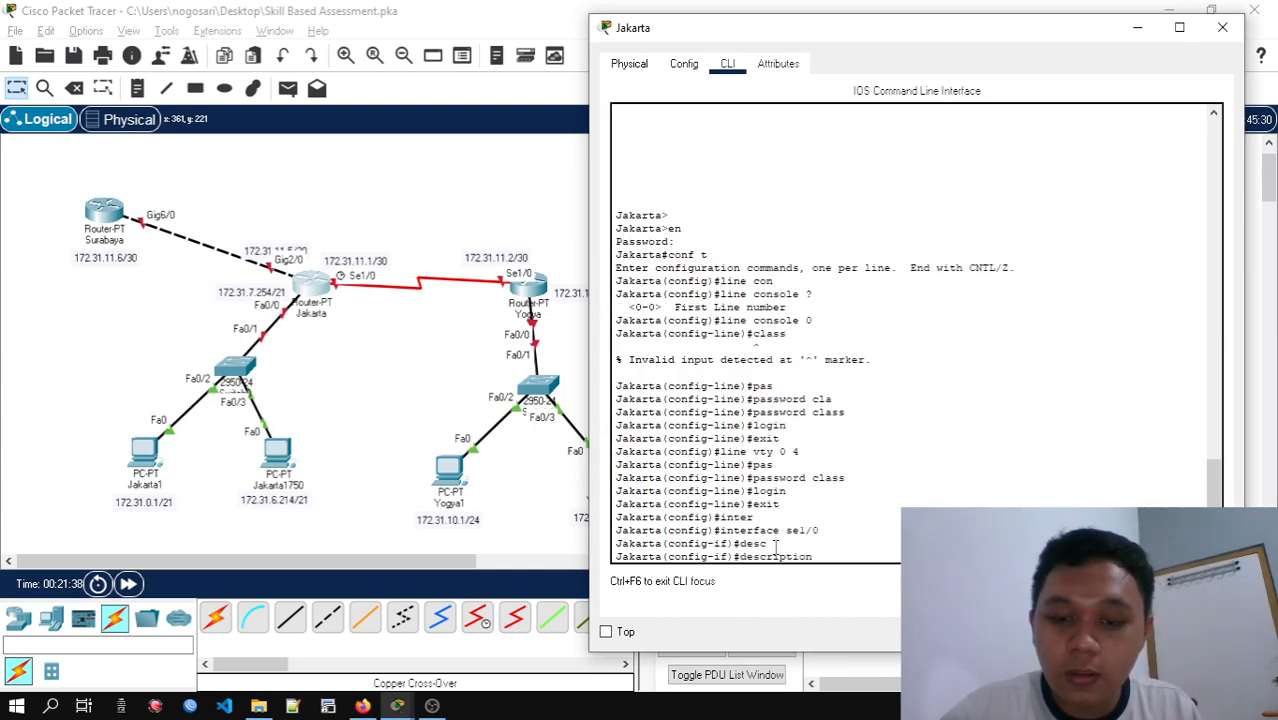
text(Kome)
key(BackSpace)
key(BackSpace)
text(neksi ke Yo)
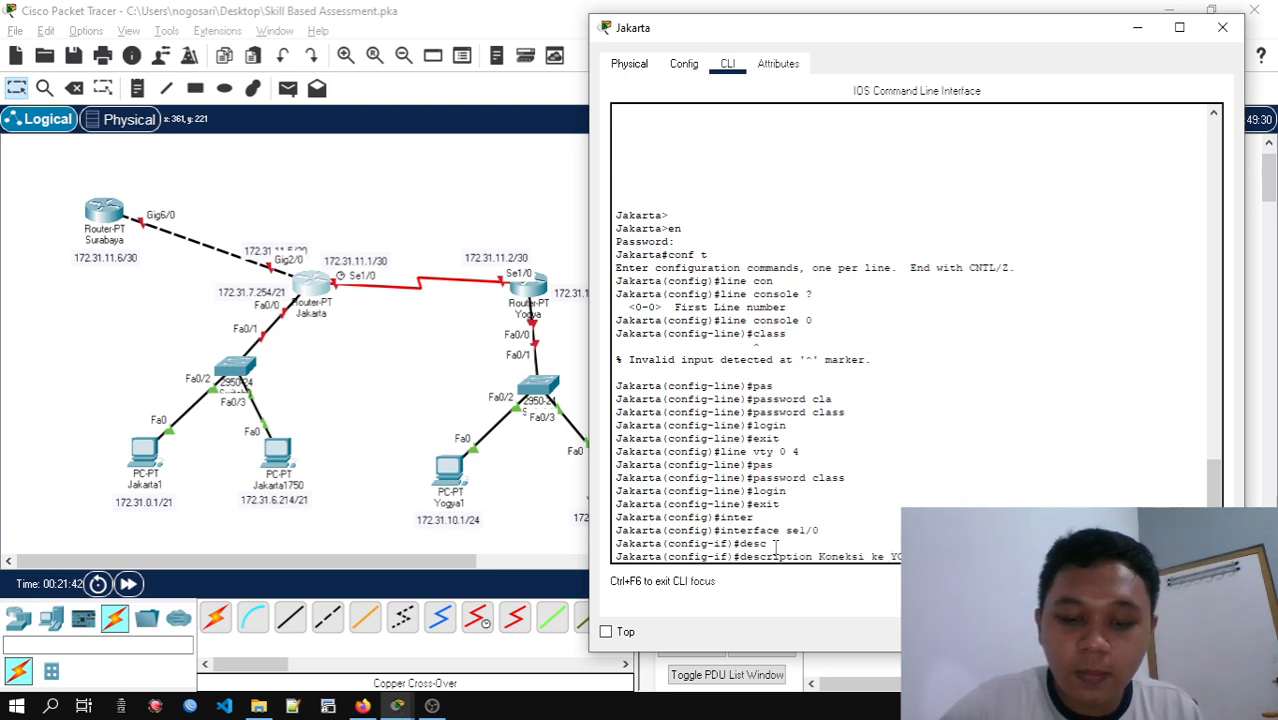
key(BackSpace)
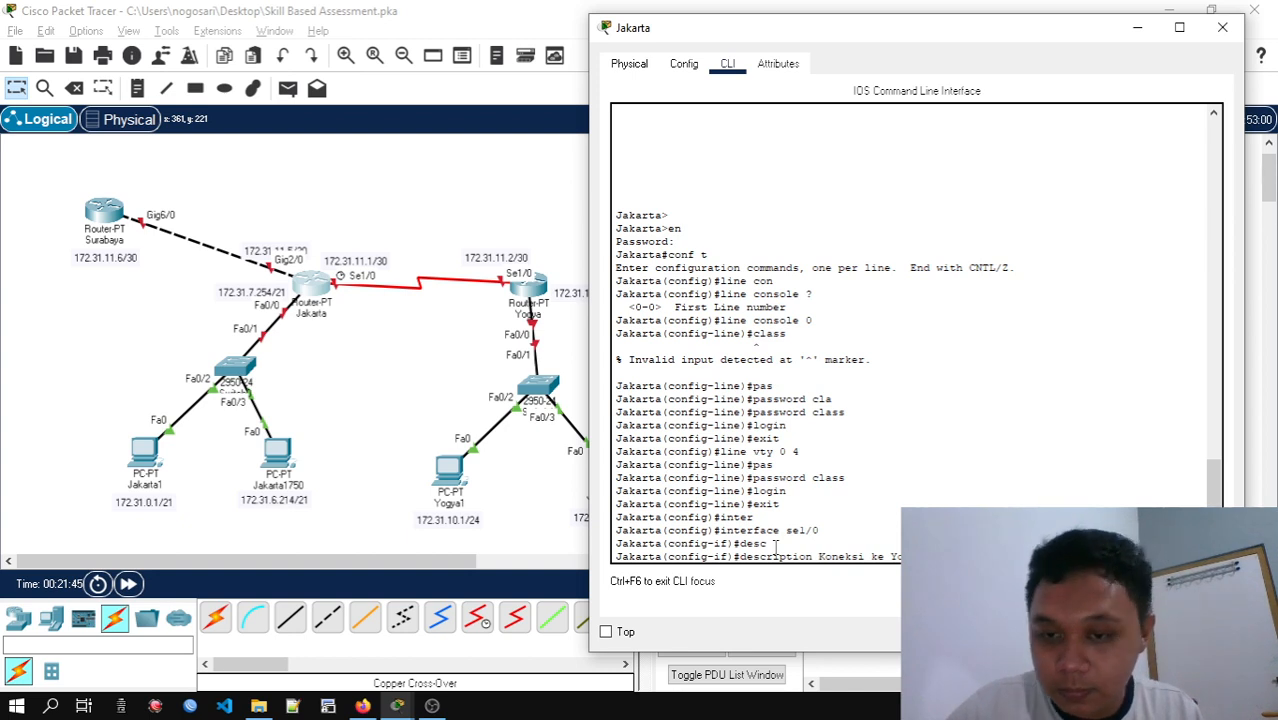
key(Return)
text(exit)
key(Return)
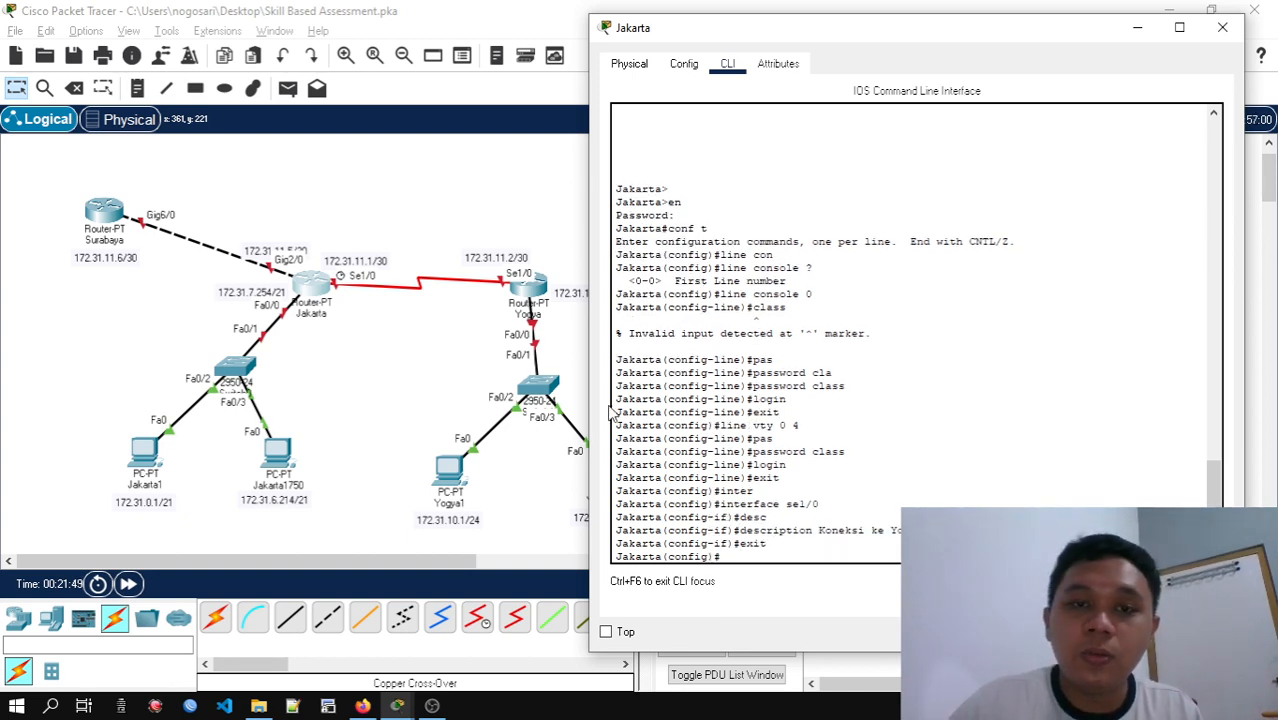
Open Yogya's command line and enter global configuration mode
click(538, 288)
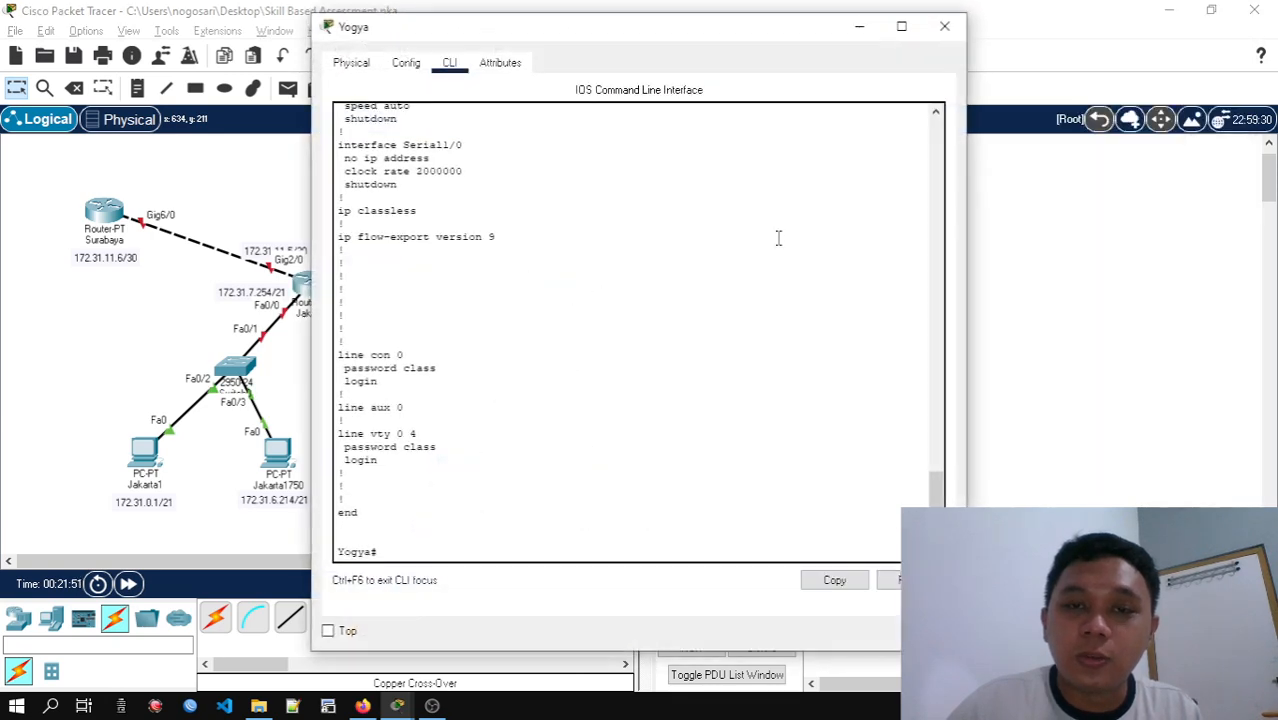
click(722, 289)
text(conf )
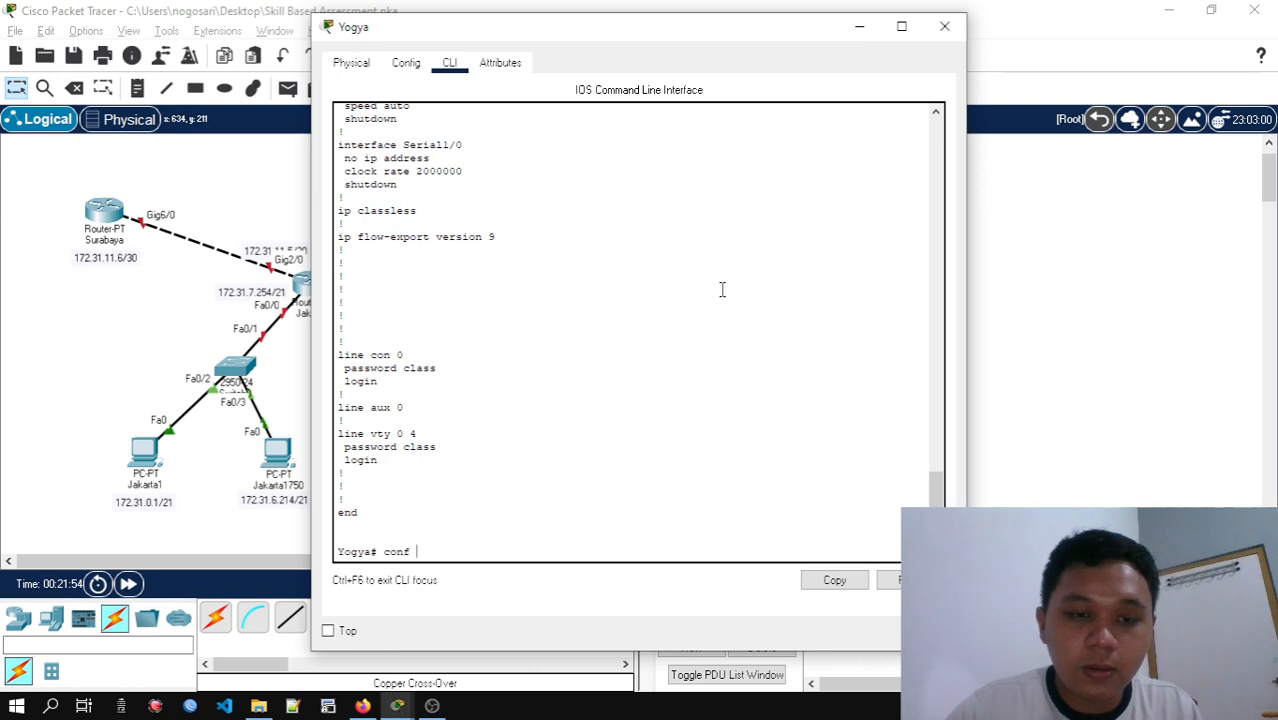
text(t)
key(Return)
Bring the activity instructions into view and return to Yogya's command line at the configuration prompt
key(alt+Tab)
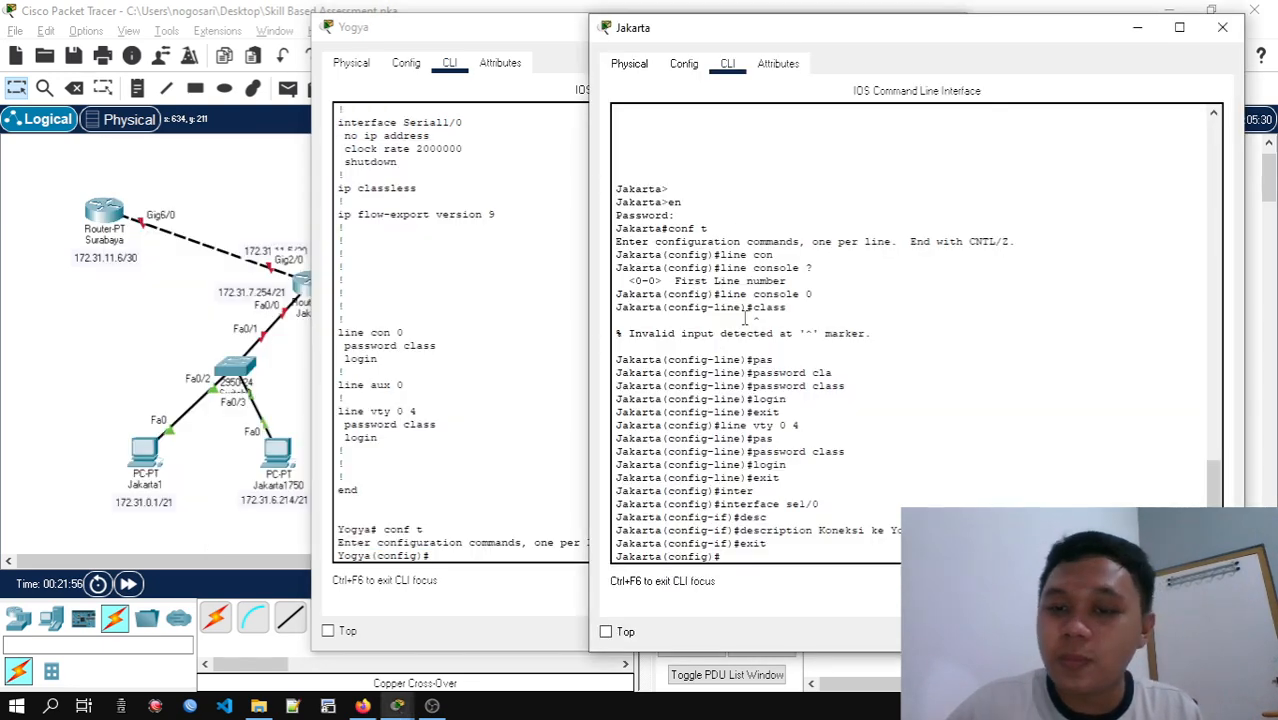
key(alt+Tab)
key(Tab)
key(Tab)
key(alt+Tab)
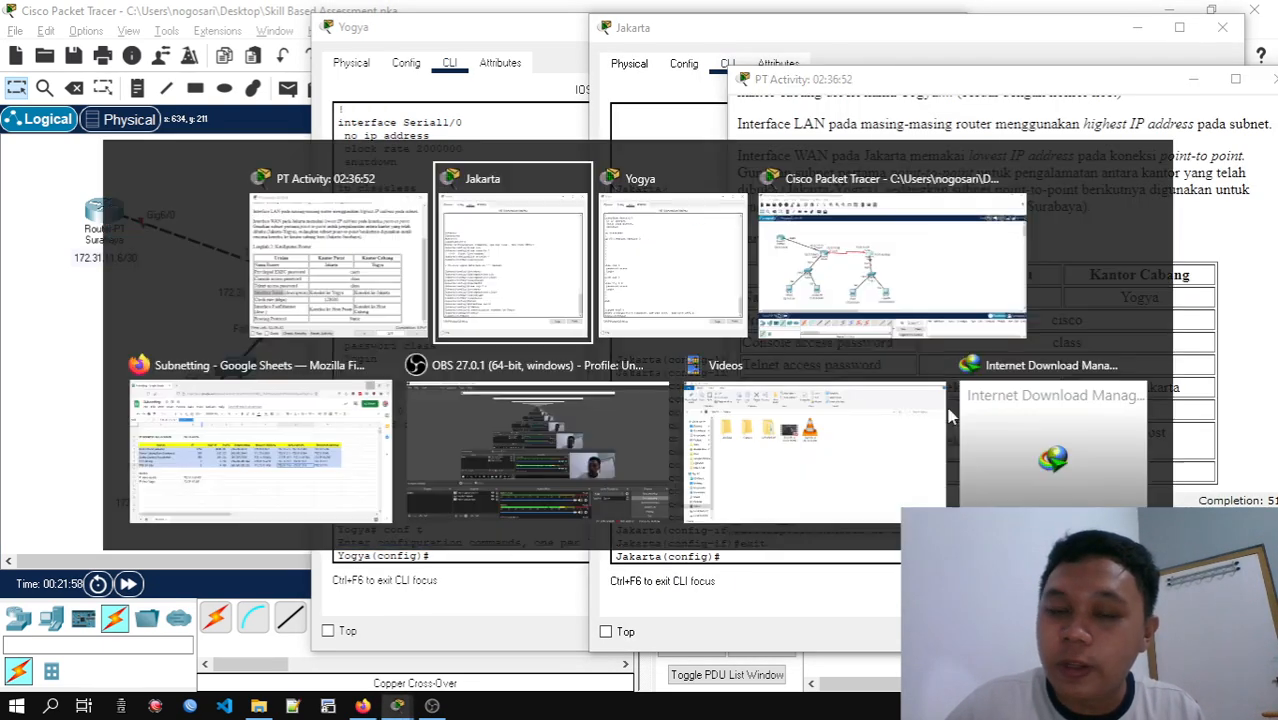
key(Tab)
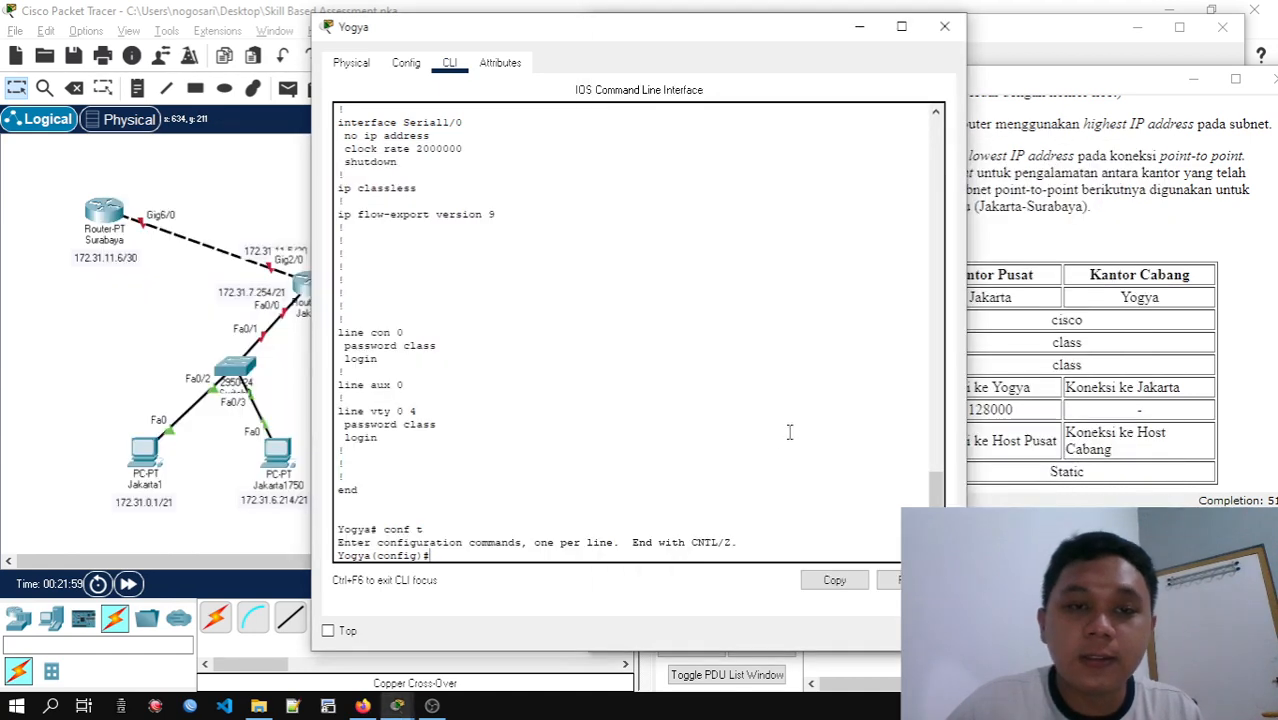
key(Return)
key(Return)
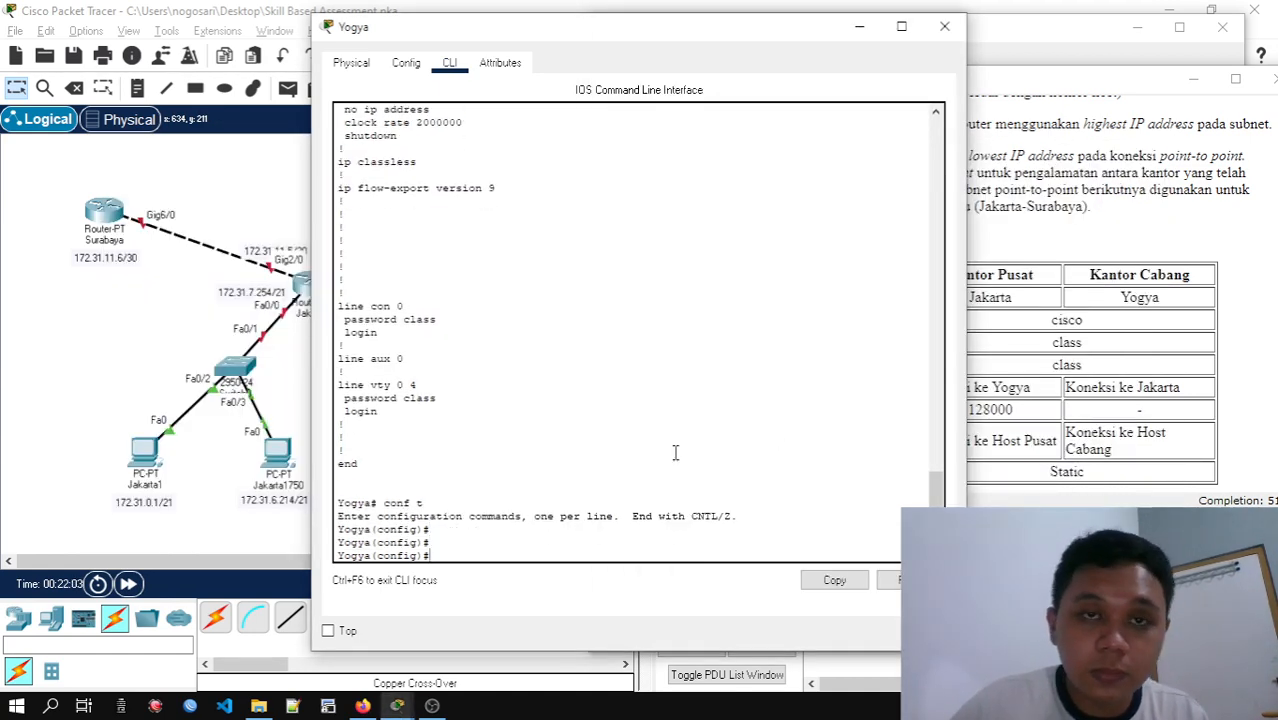
Set Yogya's se1/0 description to "Koneksi ke Jakarta" and leave interface configuration
drag(613, 41, 897, 88)
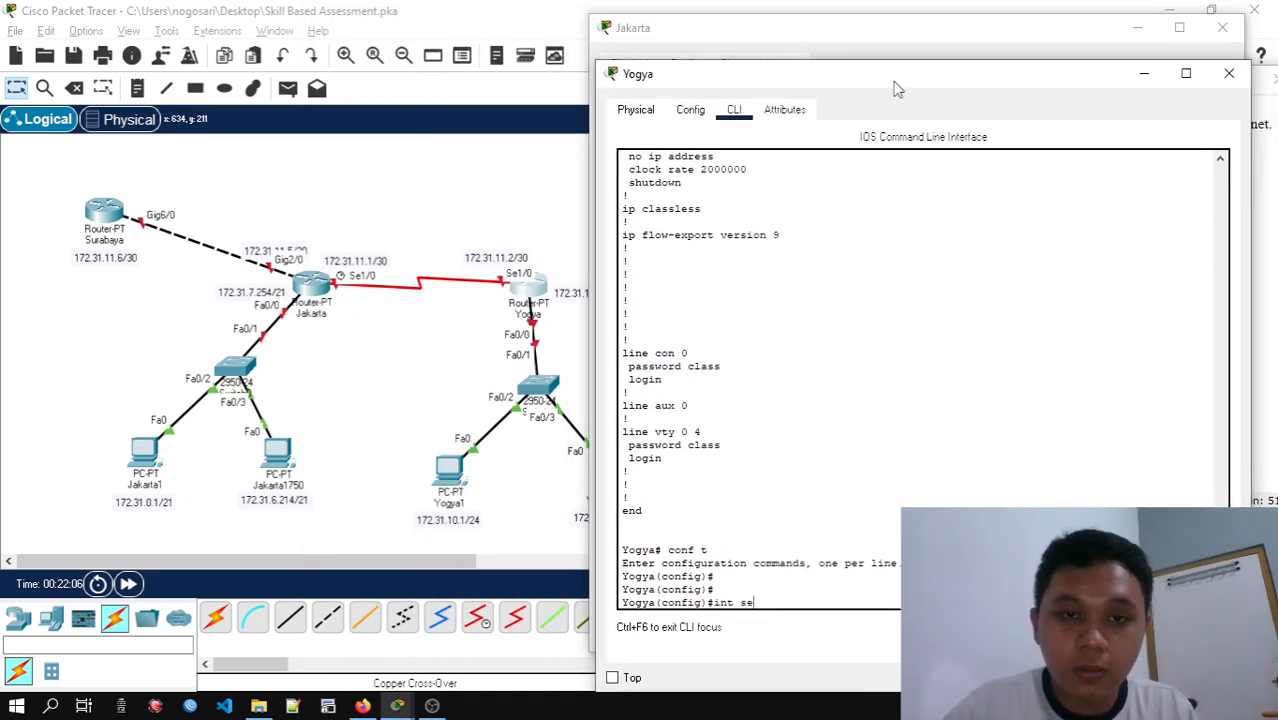
text(int sel/0)
key(Return)
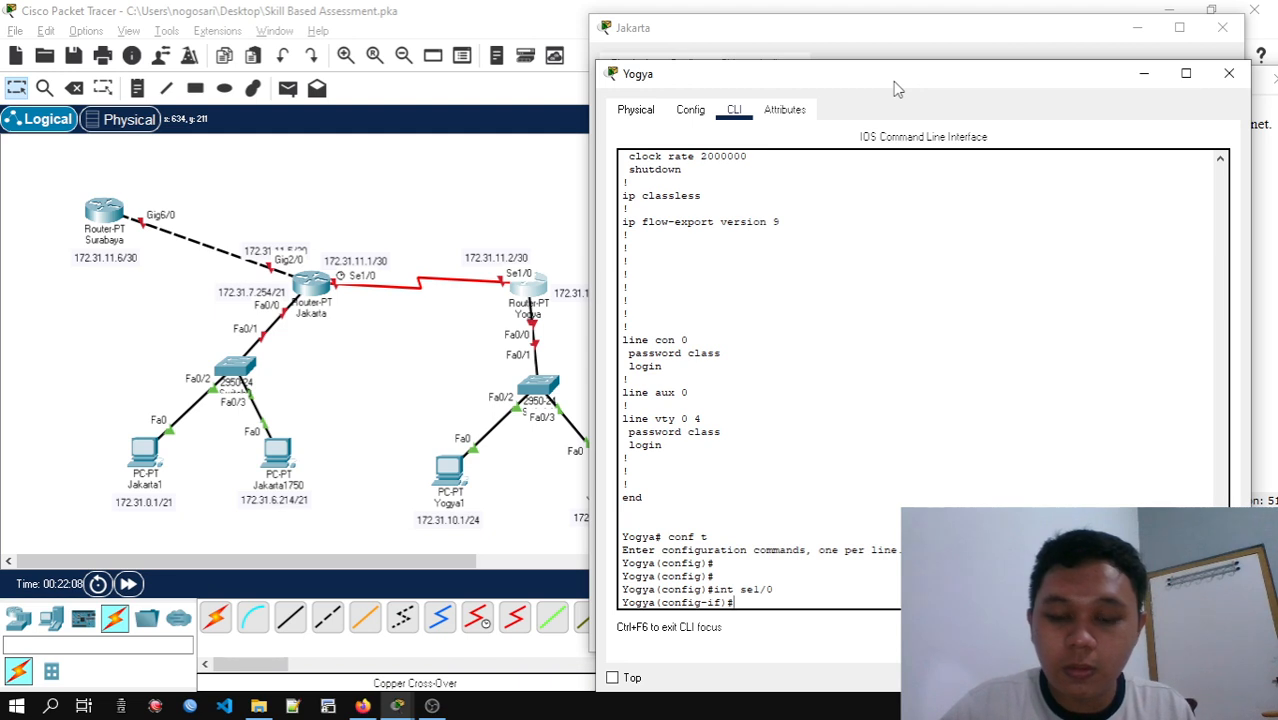
text(desc)
key(Tab)
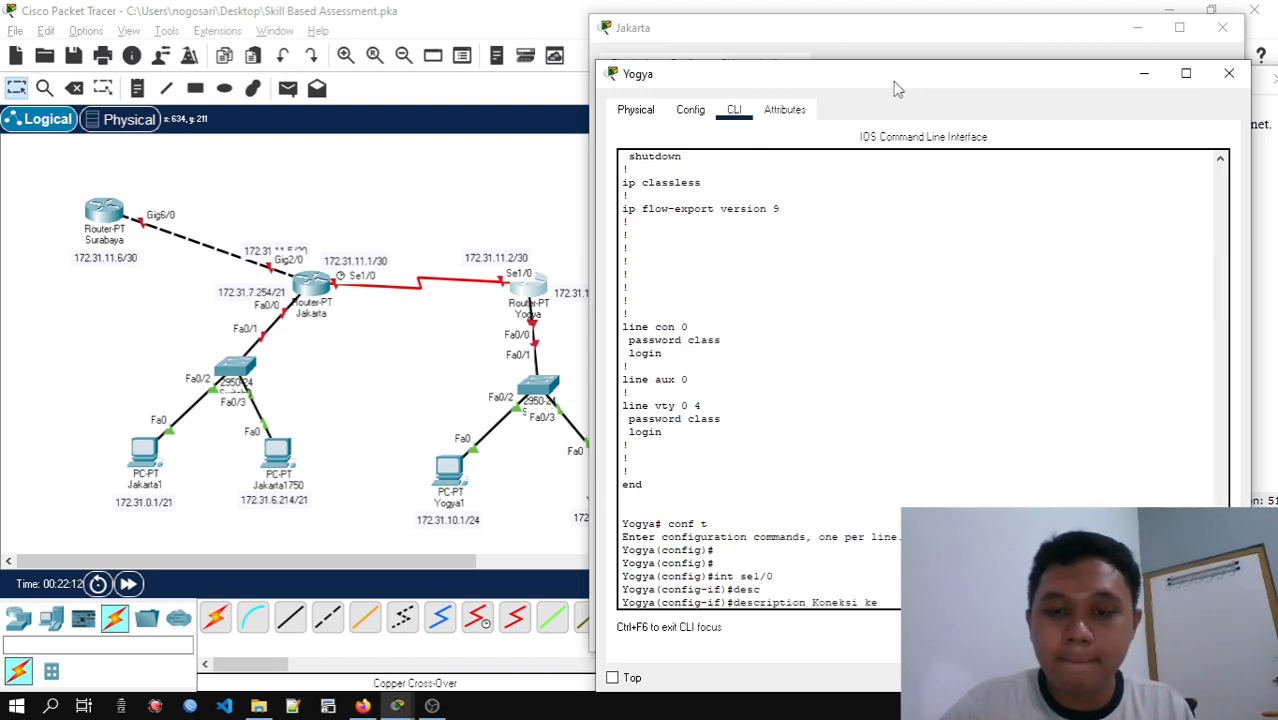
key(Return)
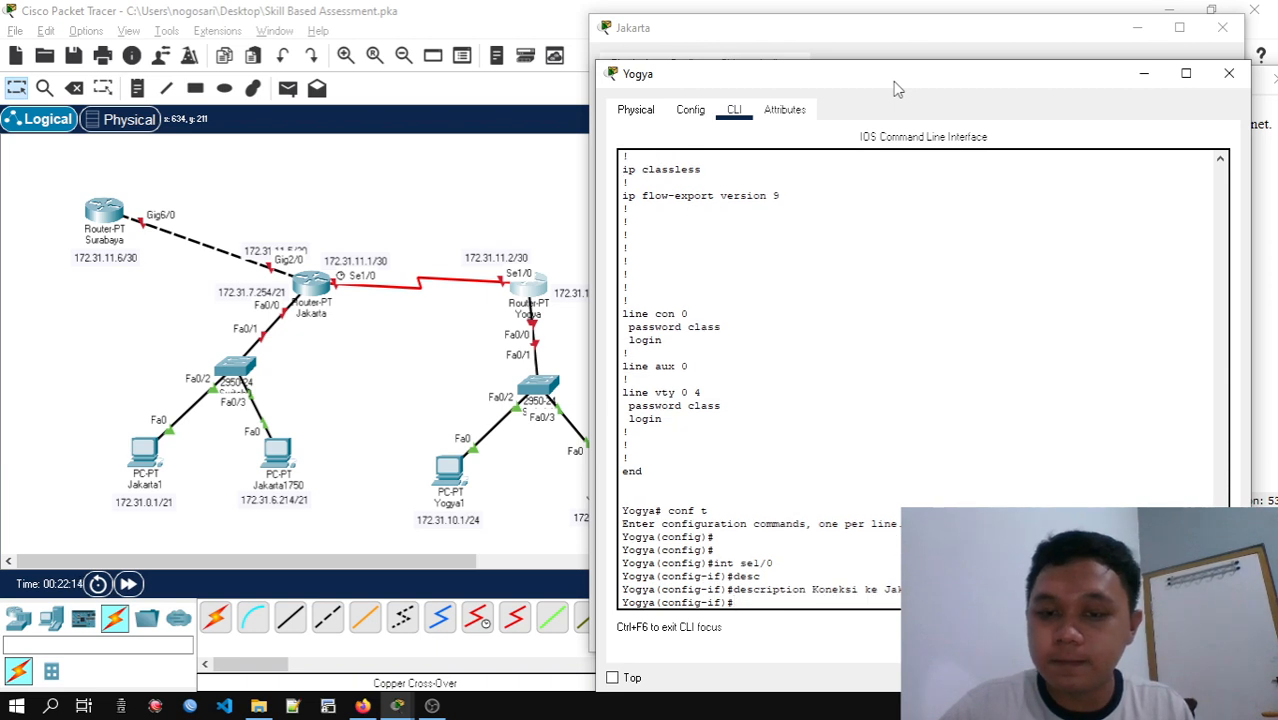
text(exit)
key(Return)
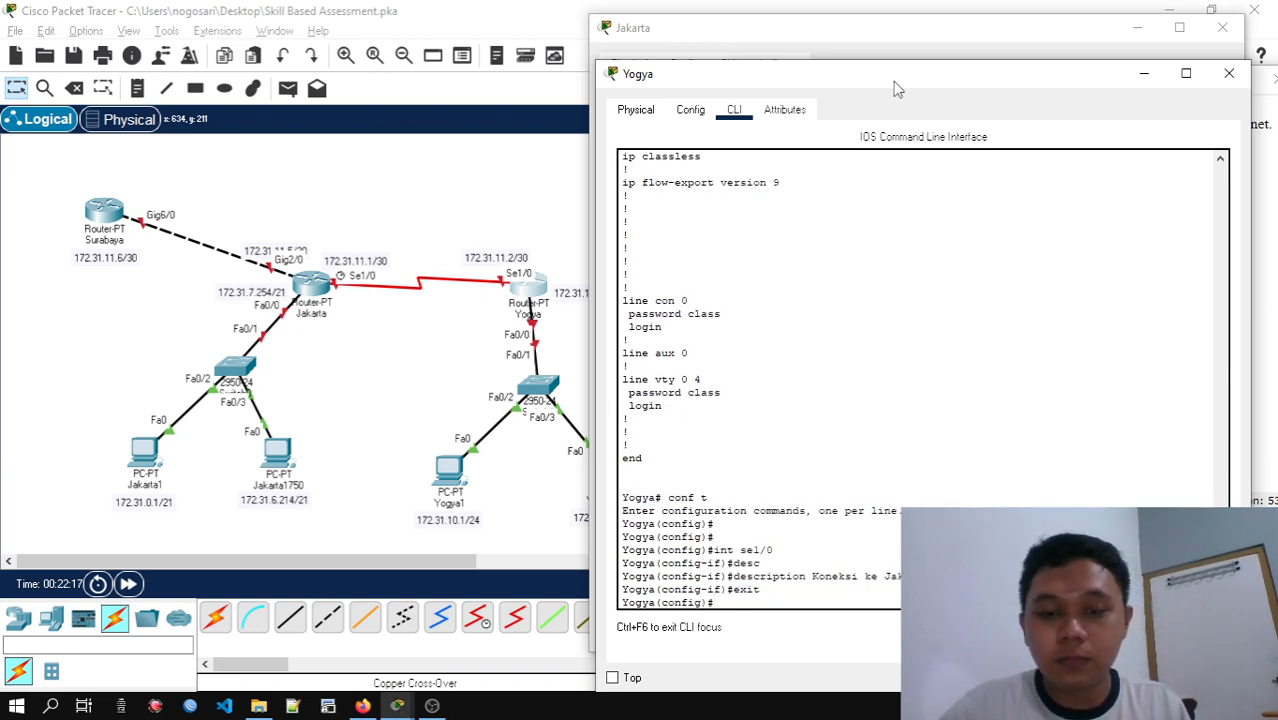
Bring the activity instructions into view and check the serial interface and clock rate rows of the Langkah 2 table
key(alt+Tab)
key(alt+Tab)
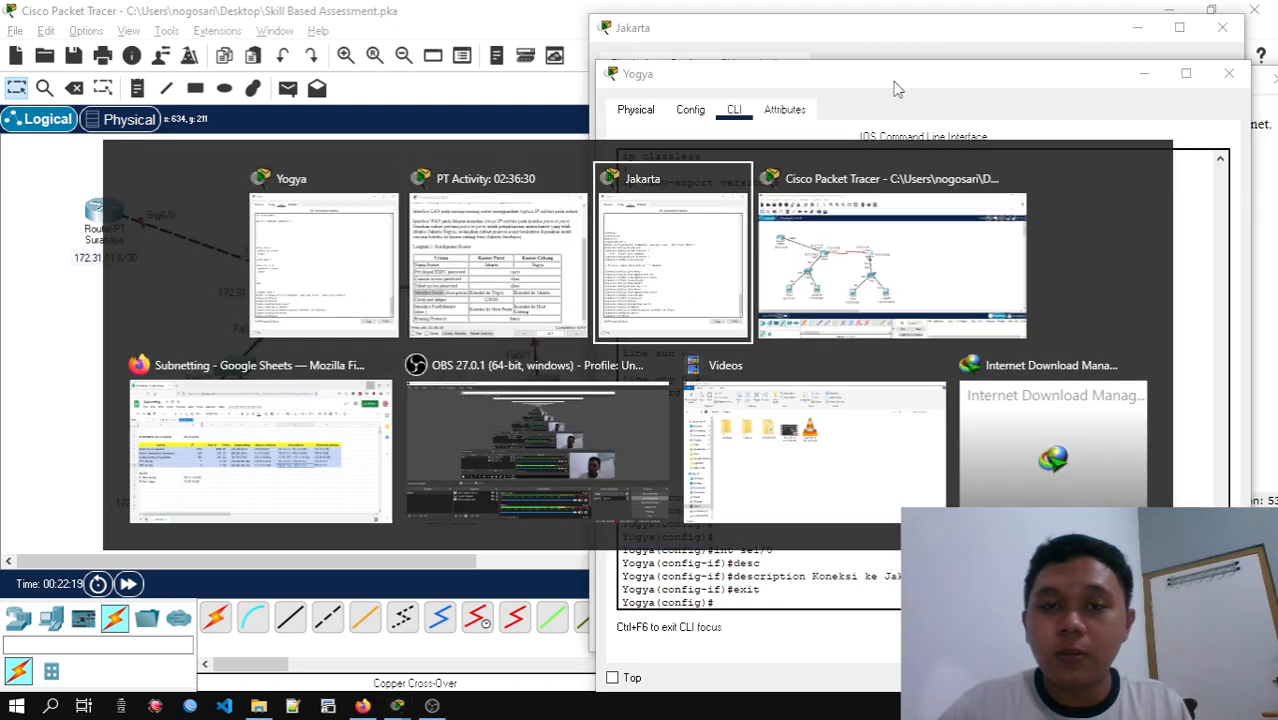
key(alt+Tab)
key(alt+Tab)
key(alt+Tab)
key(alt+Tab)
key(alt+Tab)
key(alt+Tab)
key(alt+Tab)
key(alt+Tab)
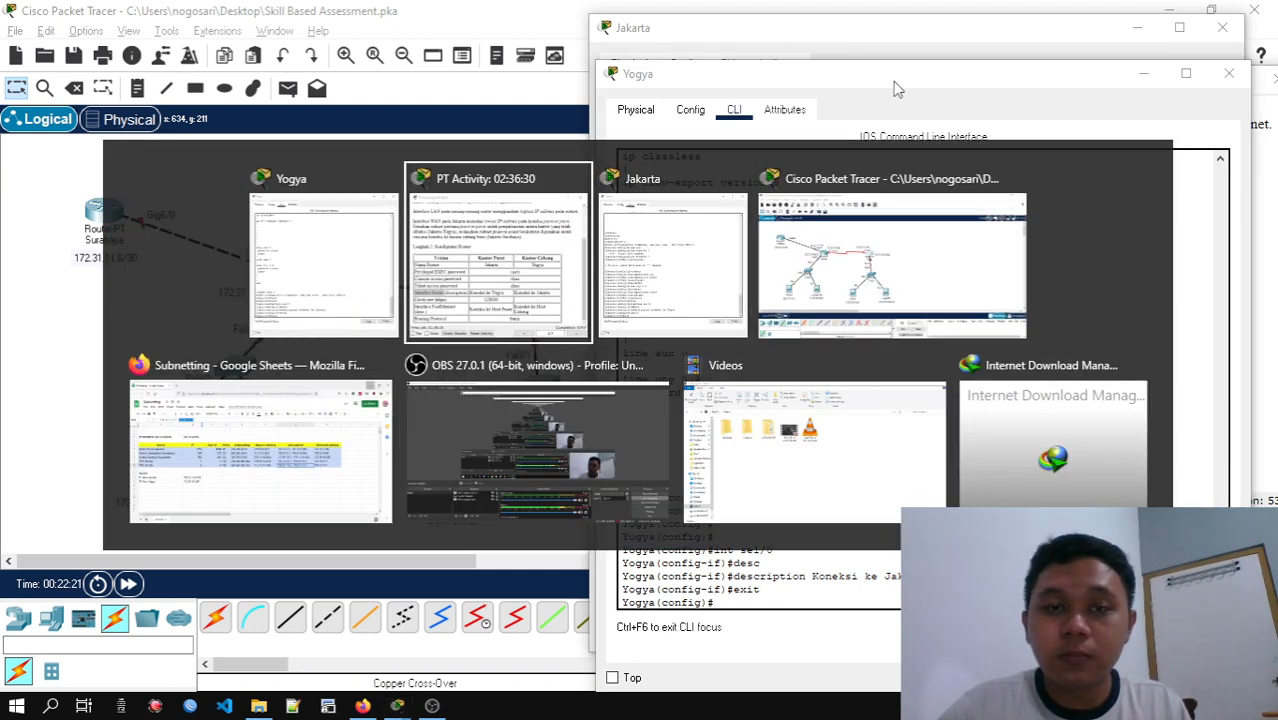
key(alt+Tab)
key(alt+Tab)
key(alt+Tab)
key(alt+Tab)
key(alt+Tab)
key(alt+Tab)
key(alt+Tab)
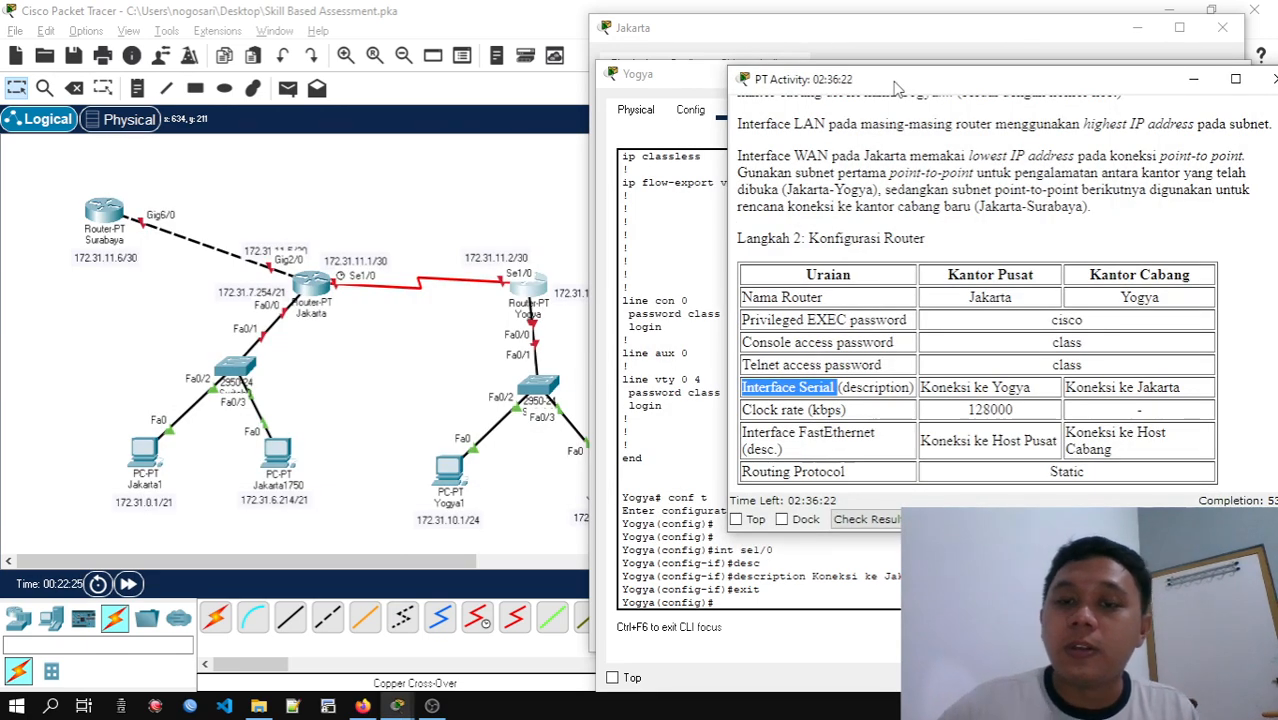
click(888, 394)
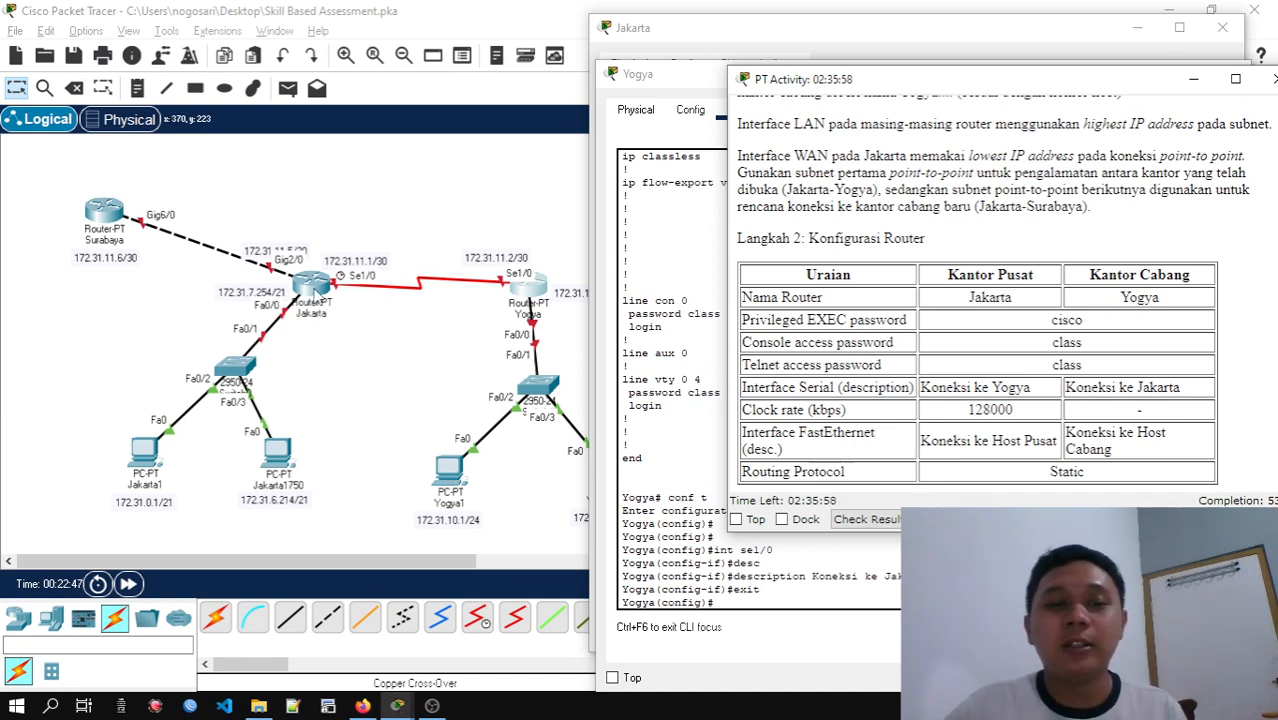
Reopen Jakarta's command line, enter configuration of interface se1/0 and list the available interface commands
click(314, 289)
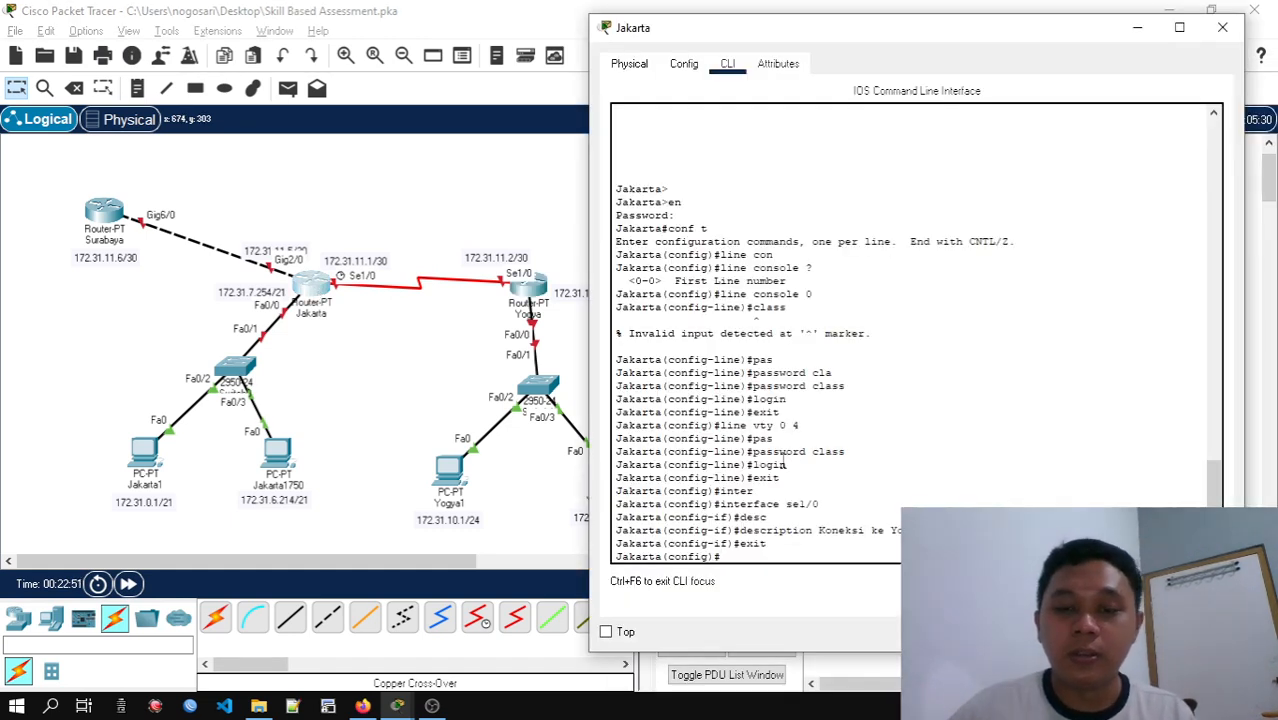
key(Up)
key(Up)
key(Up)
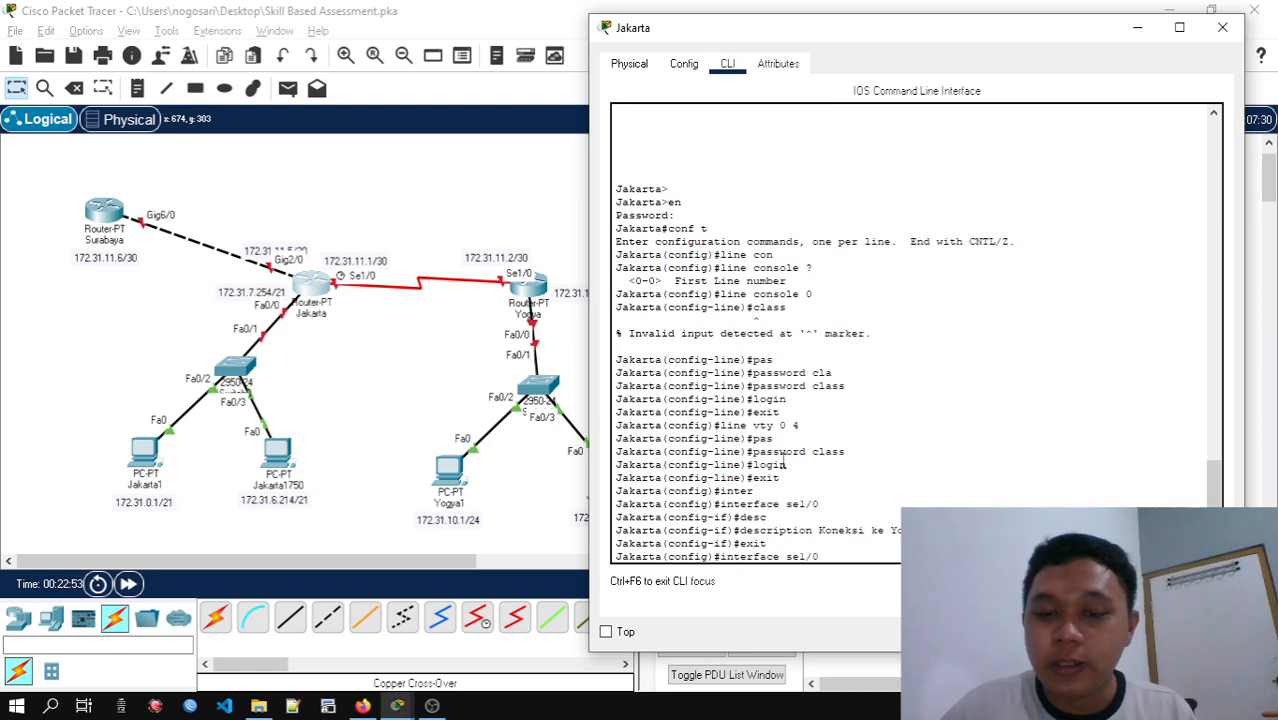
key(Return)
text(?)
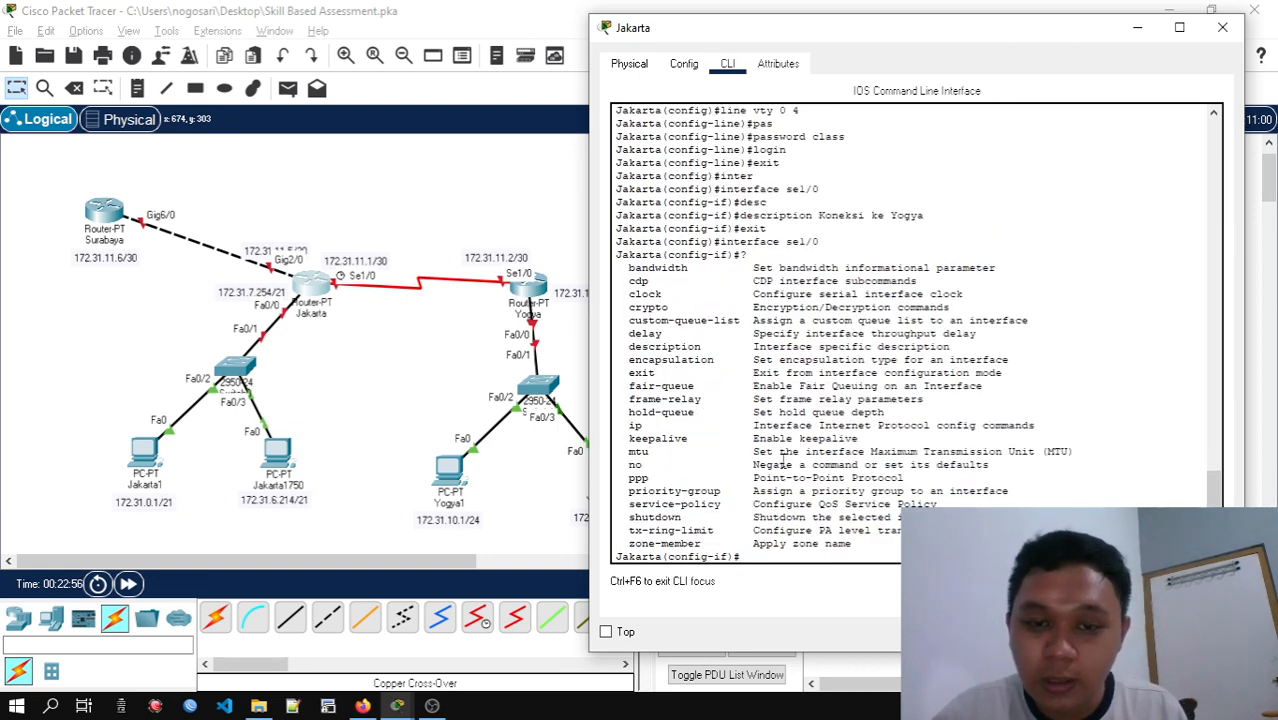
text(cl)
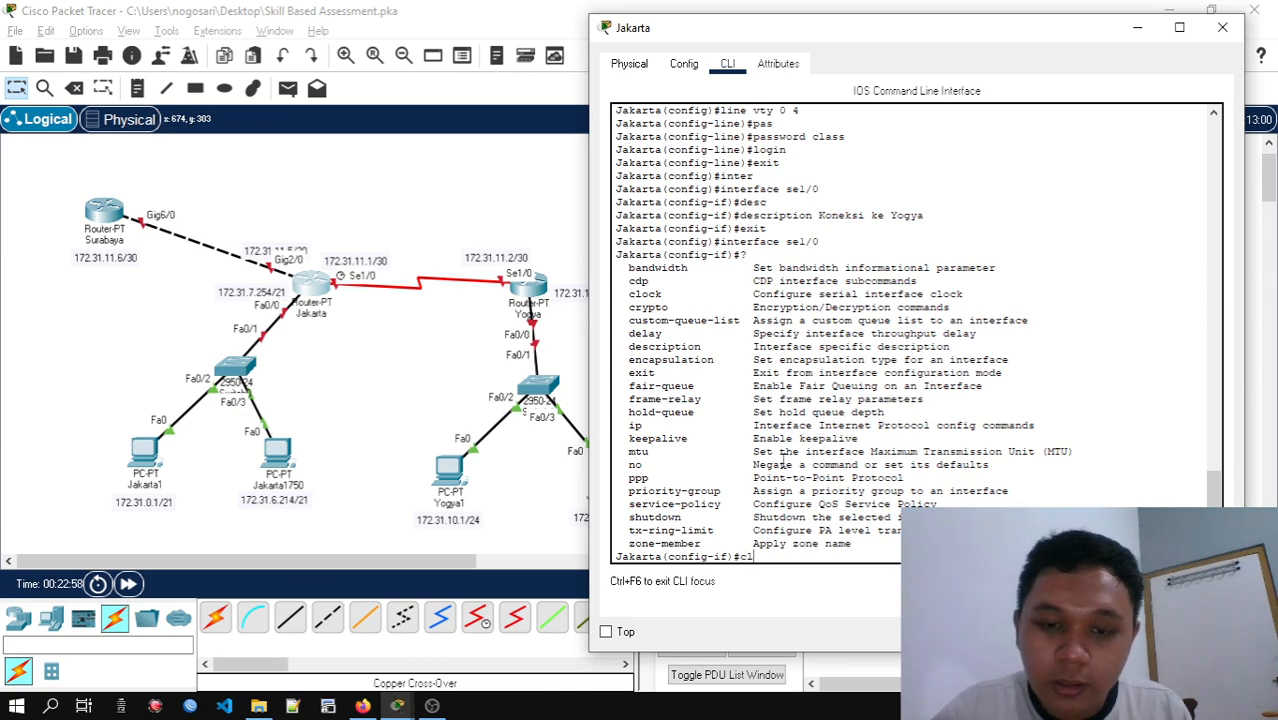
text(oc)
Set the clock rate of Jakarta's se1/0 to 128000 as given in the activity table, and leave interface configuration
key(Tab)
text(ra)
key(Tab)
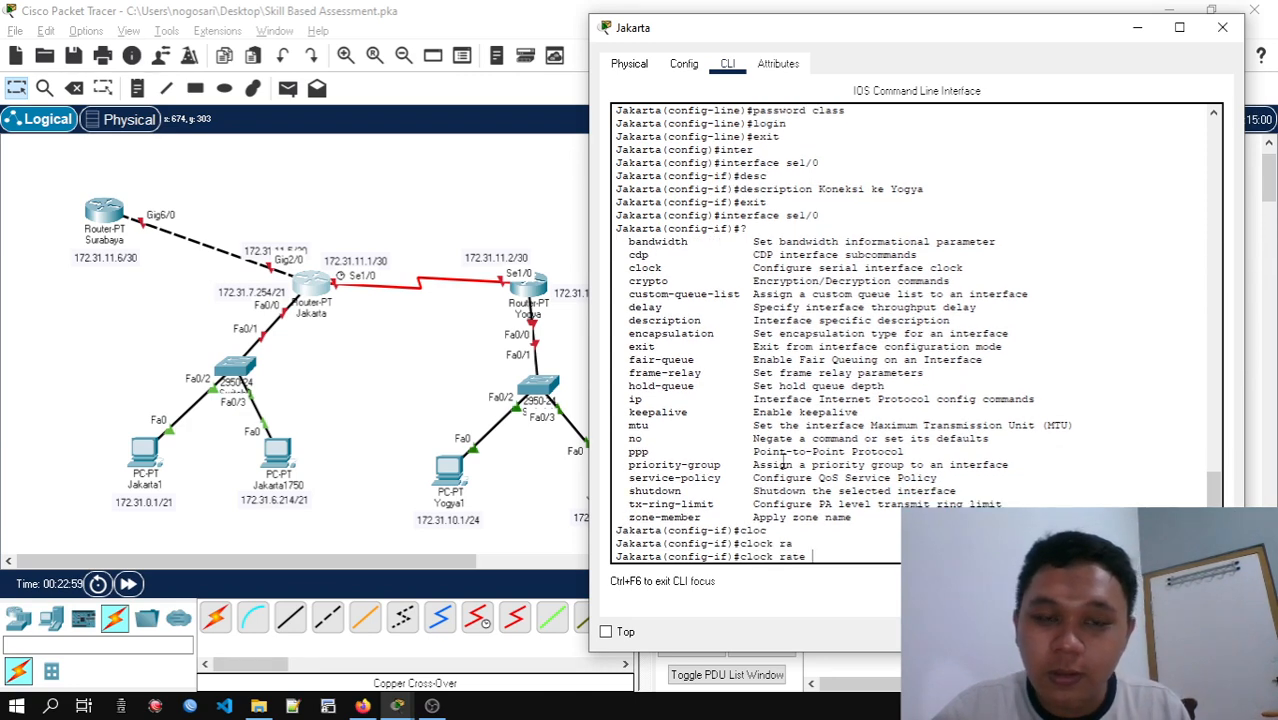
key(alt+Tab)
key(alt+Tab)
key(alt+Tab)
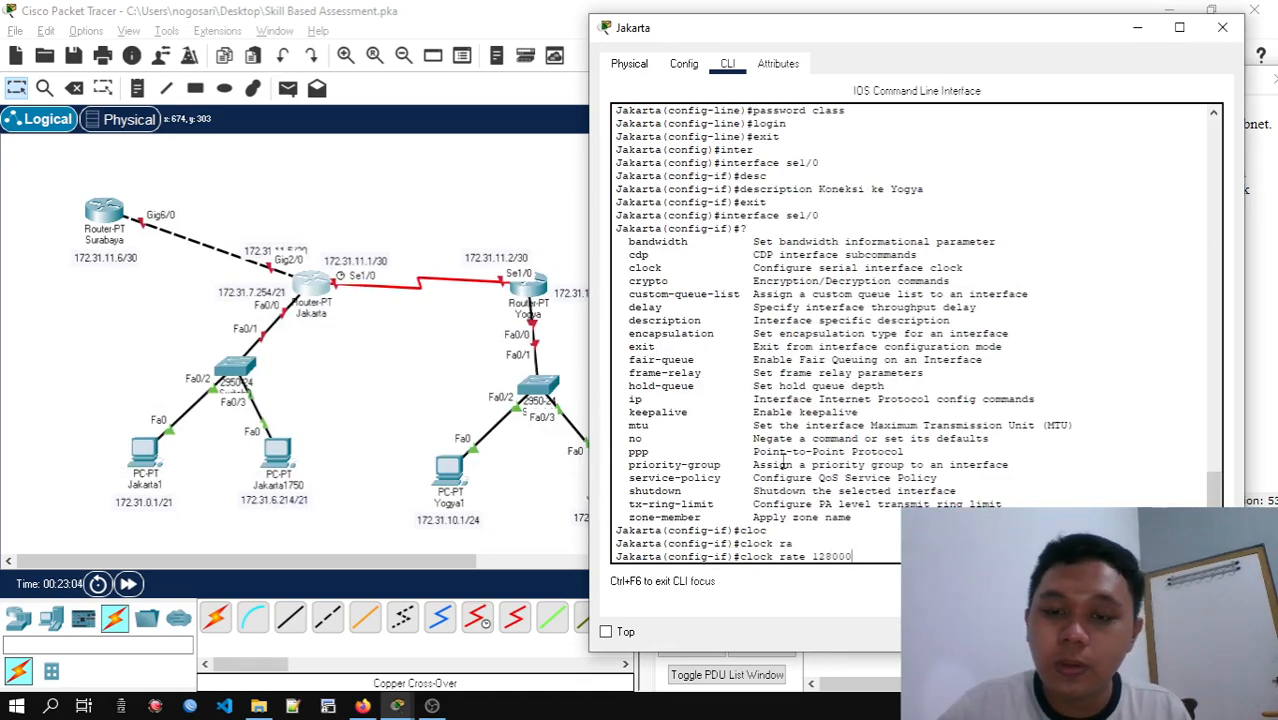
text(128000)
key(Return)
text(ex)
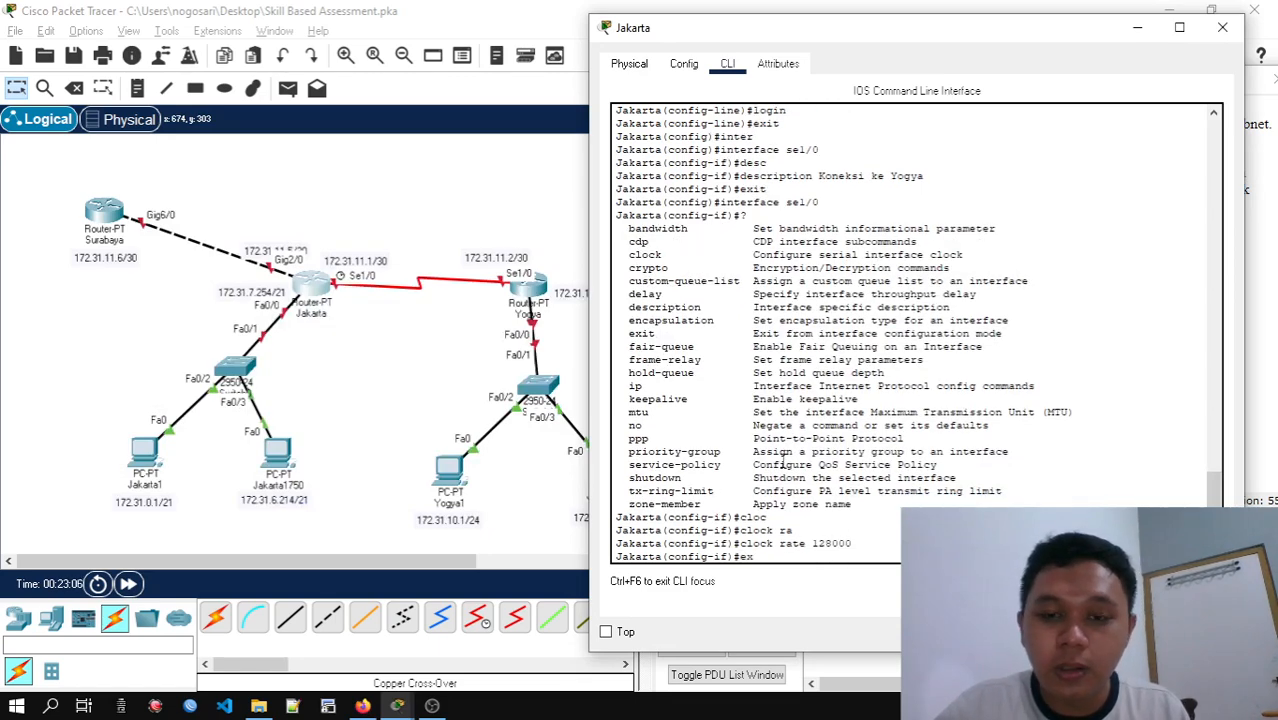
text(it)
key(Return)
Show the activity instructions beside the topology and examine the FastEthernet description row of the Langkah 2 table
key(alt+Tab)
key(alt+Tab)
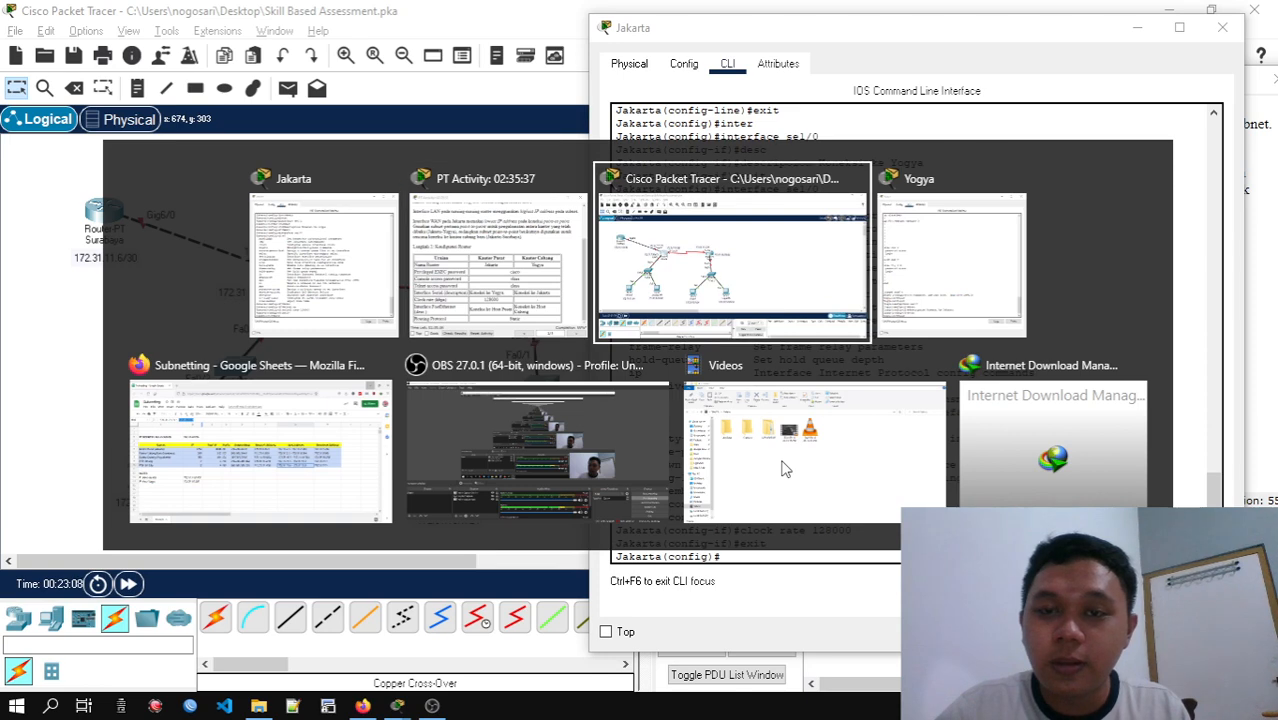
key(alt+Tab)
key(alt+Tab)
key(alt+Tab)
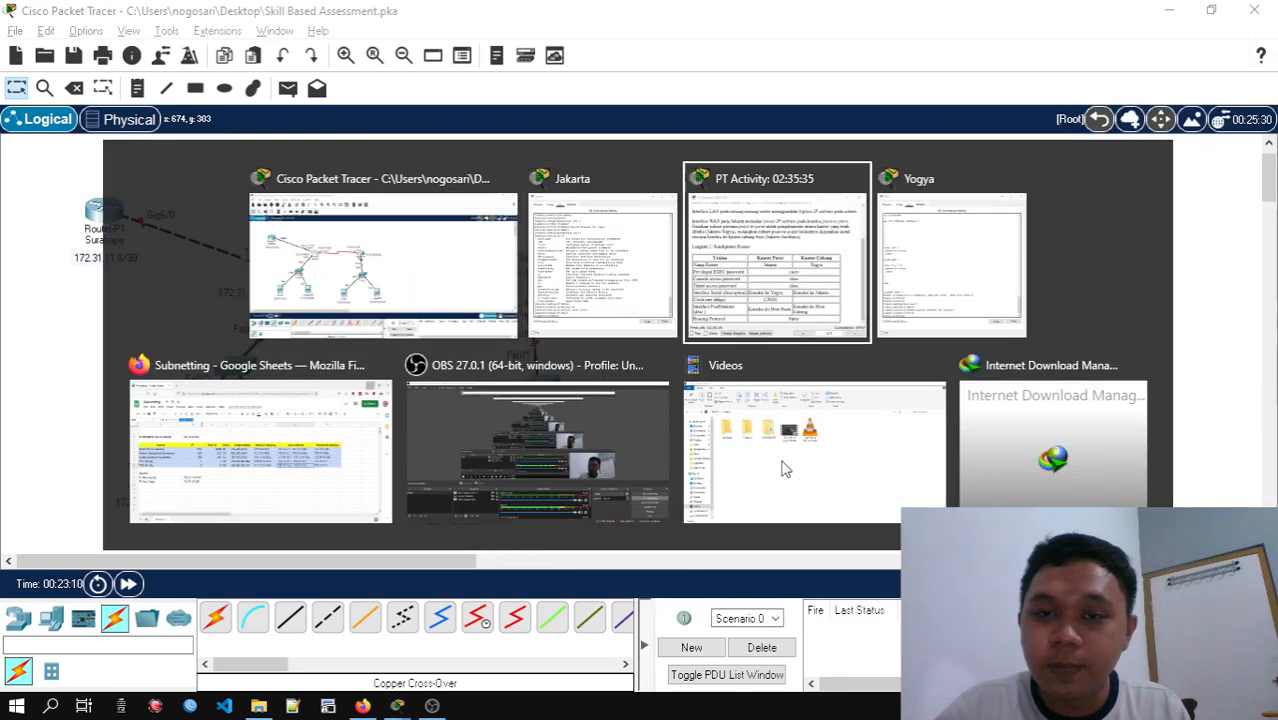
key(alt+Tab)
key(alt+Tab)
key(alt+Tab)
key(alt+Tab)
key(alt+Tab)
key(alt+Tab)
key(alt+Tab)
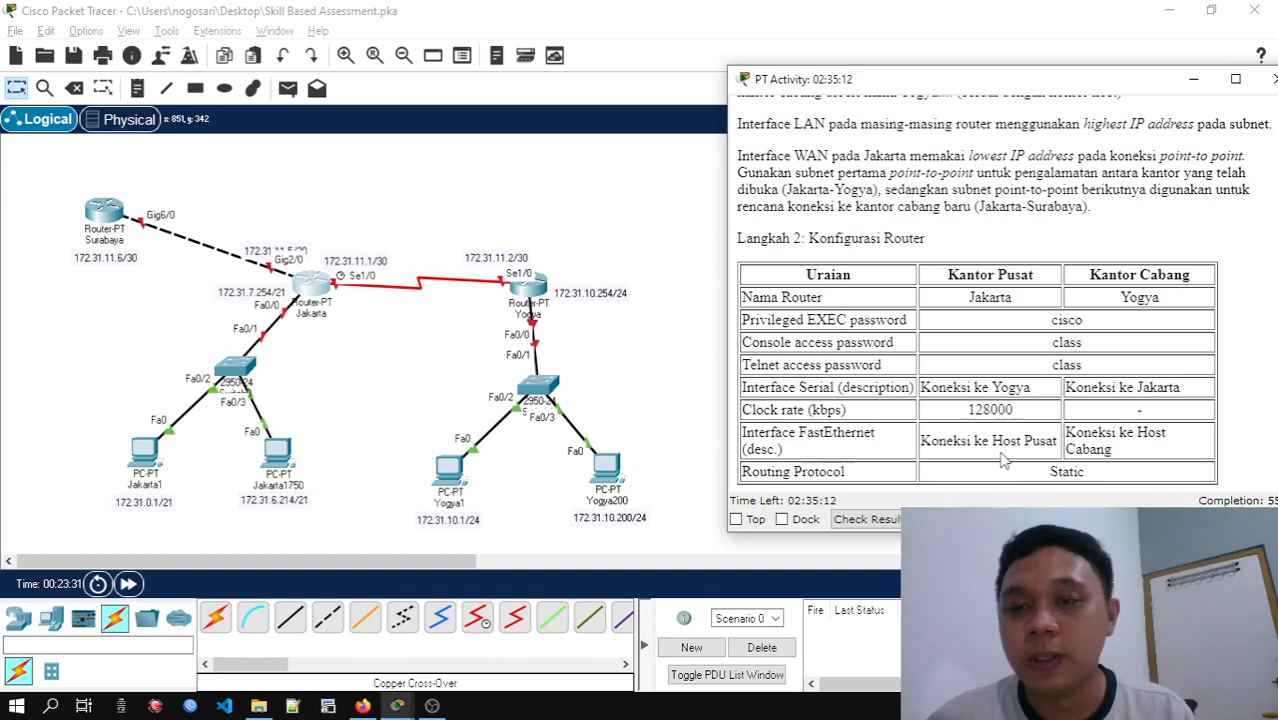
Move the Jakarta switch and its two PCs slightly lower in the topology, farther from the Jakarta router
click(310, 285)
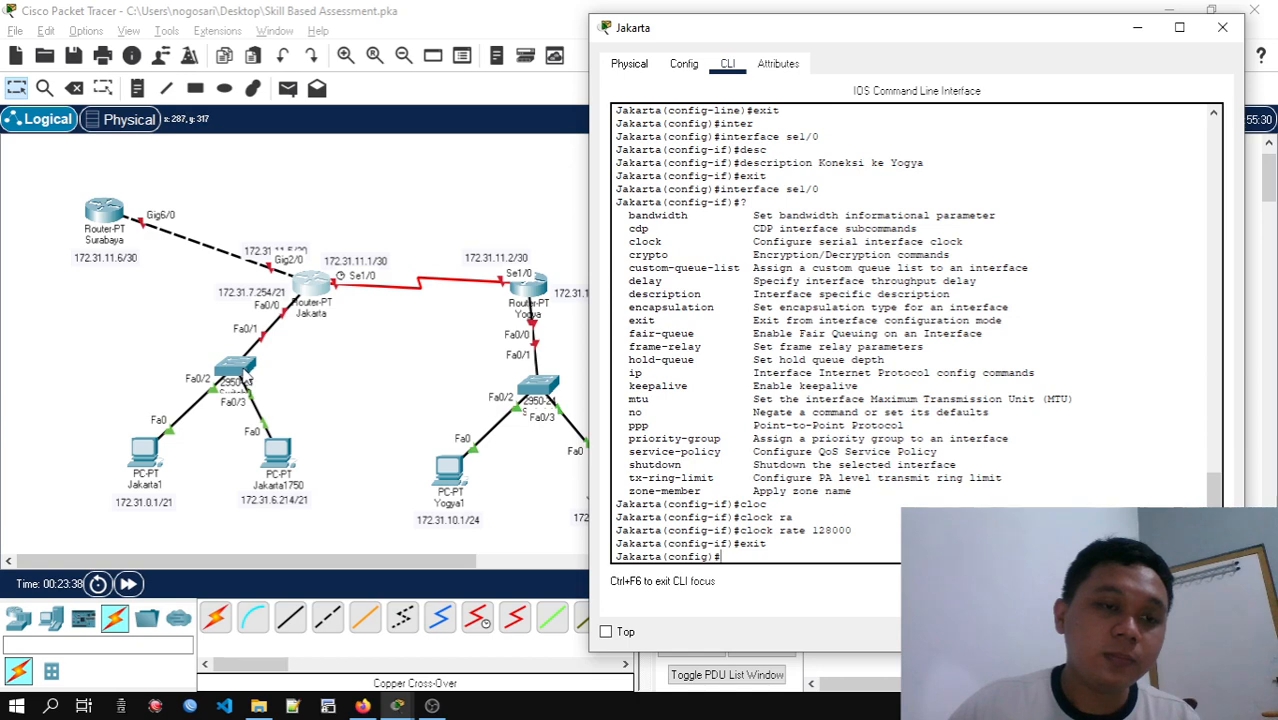
drag(84, 356, 344, 520)
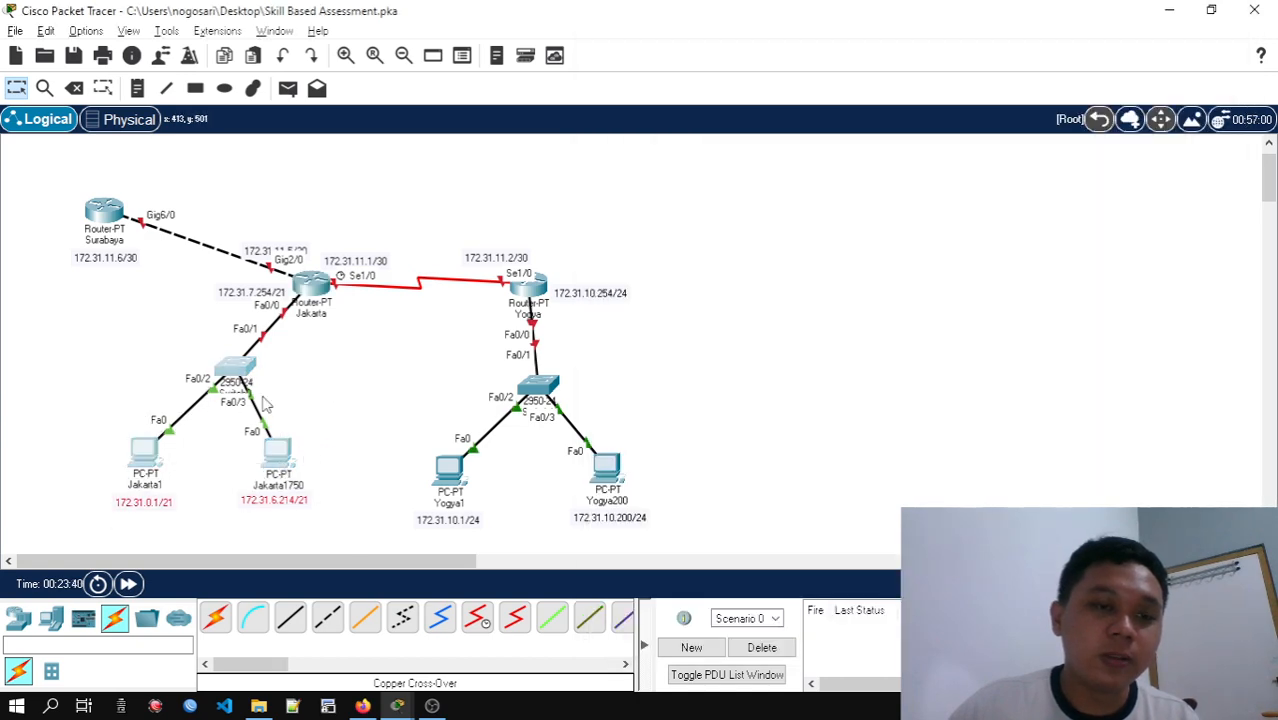
drag(248, 382, 239, 411)
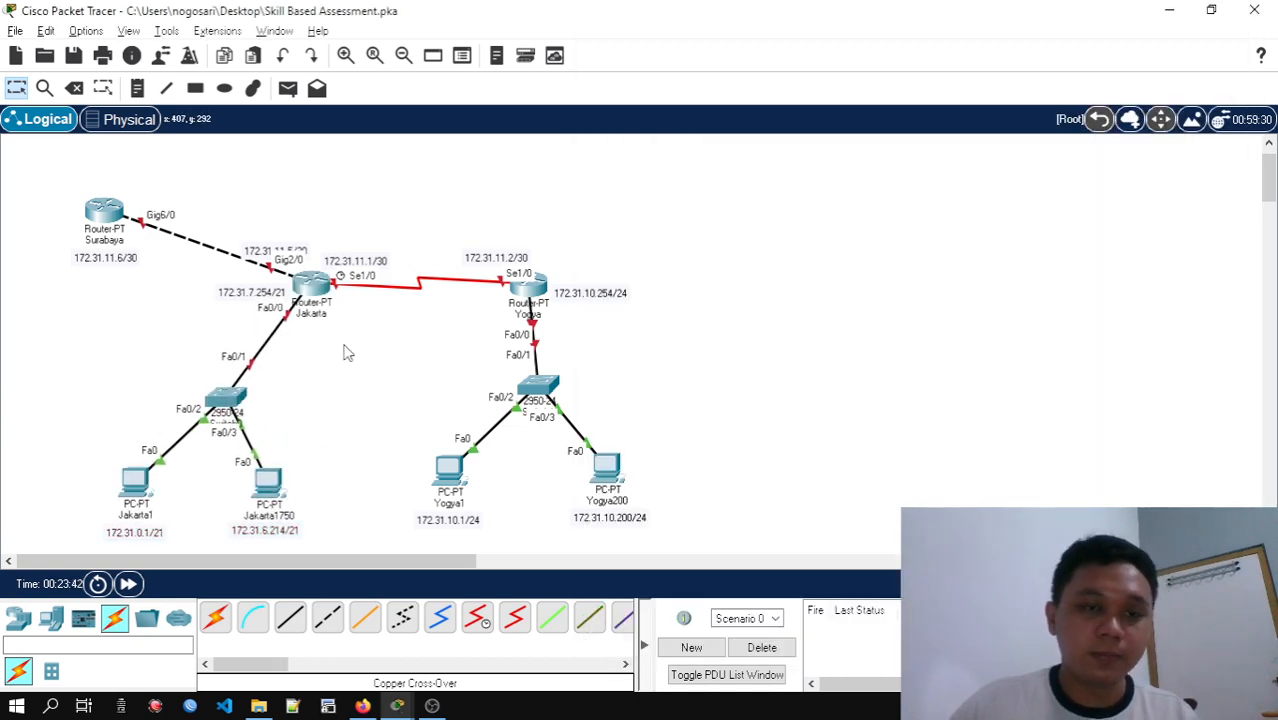
Reopen Jakarta's command line and enter configuration of interface fa0/0
click(312, 285)
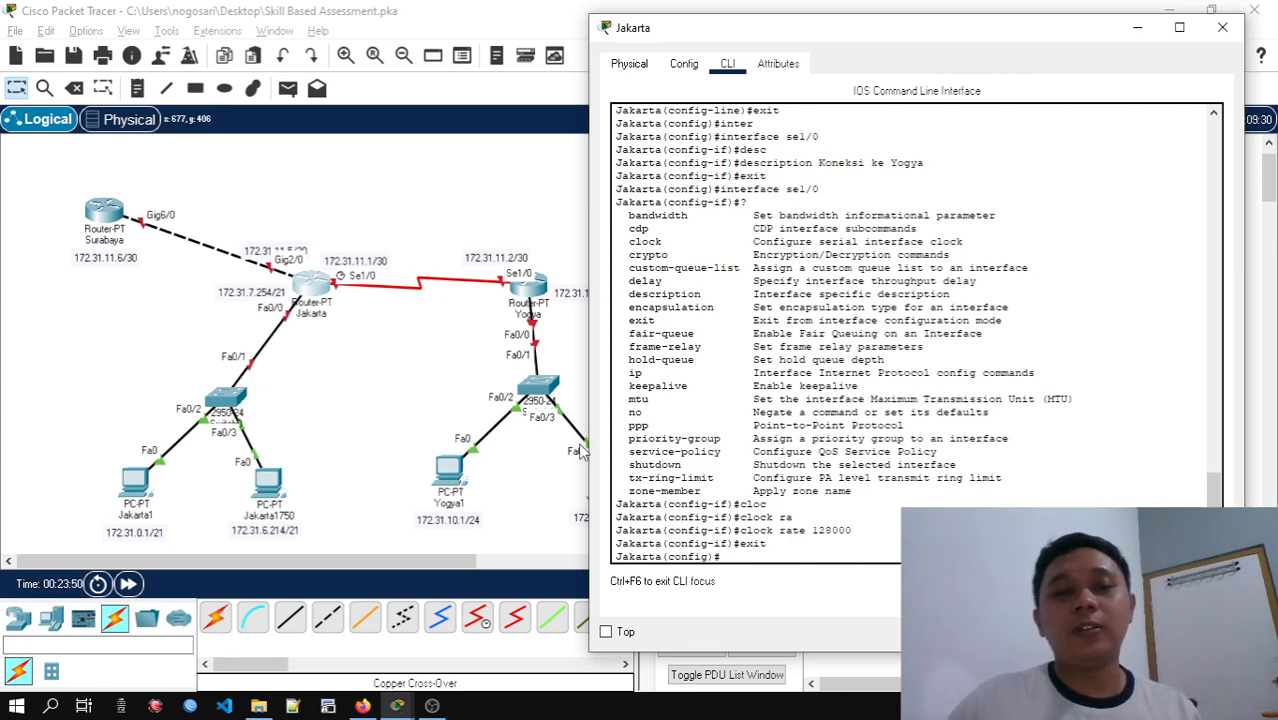
text(int fa)
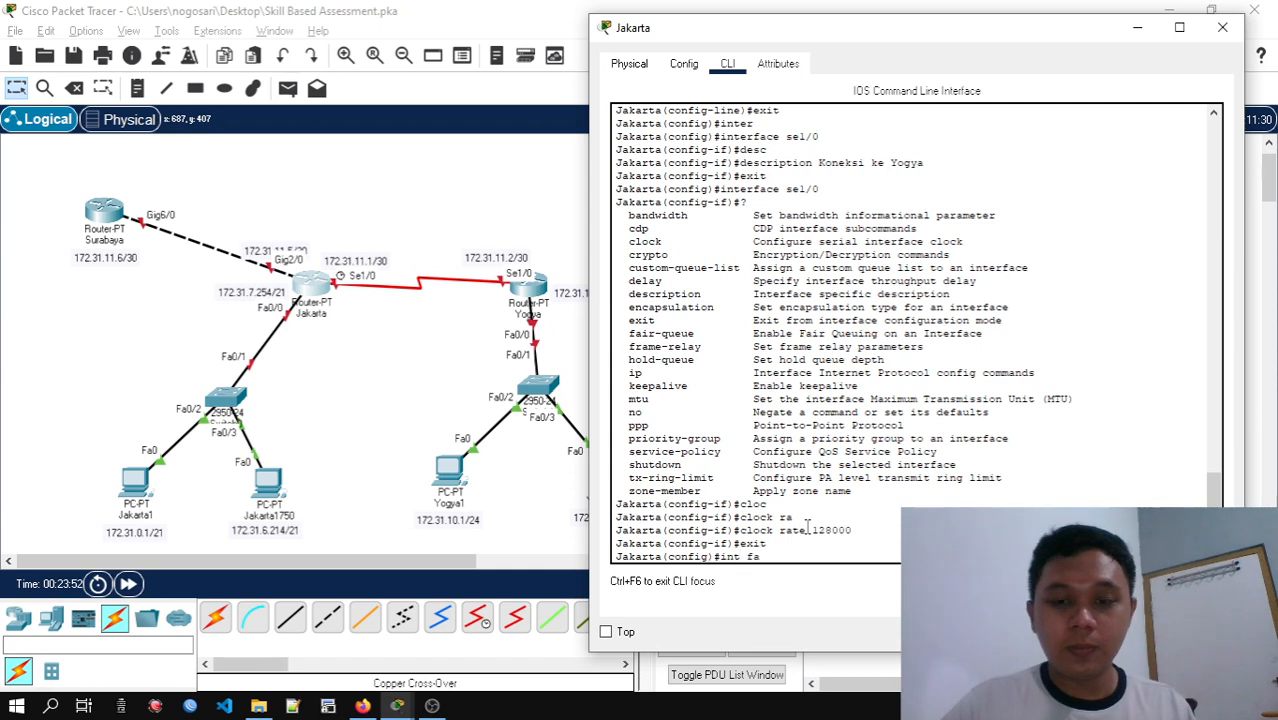
text(0/0)
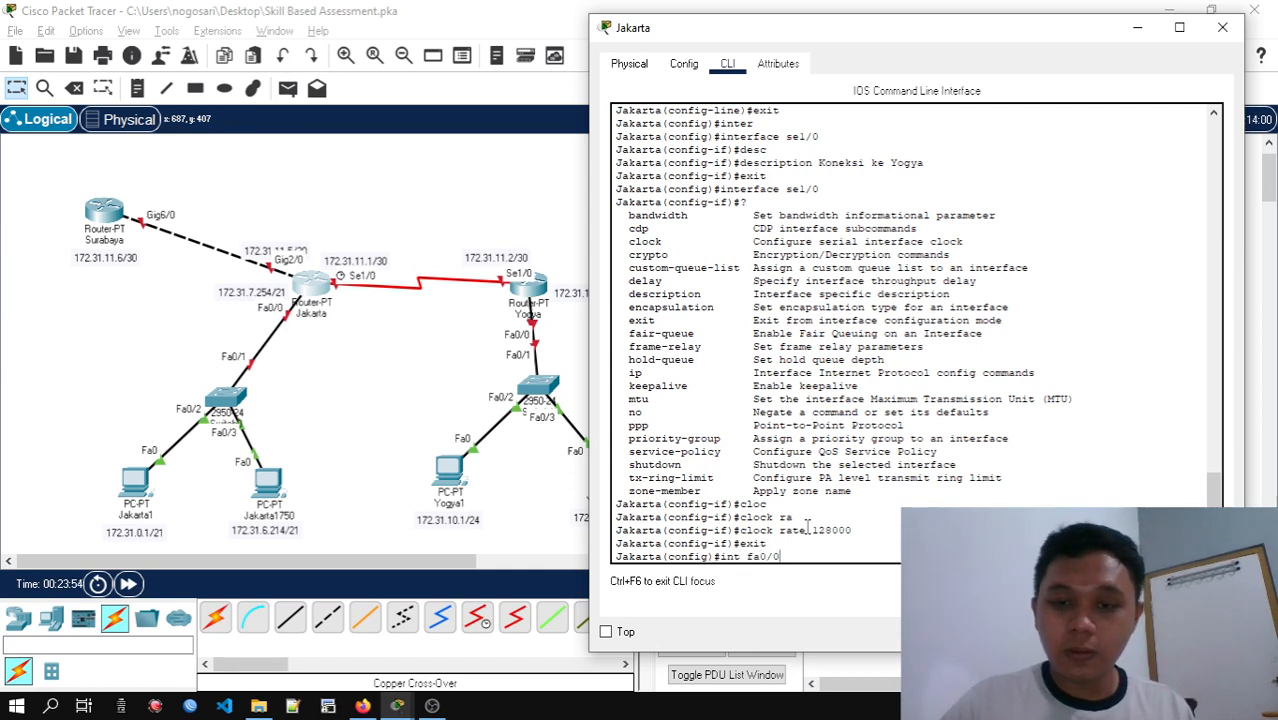
key(Return)
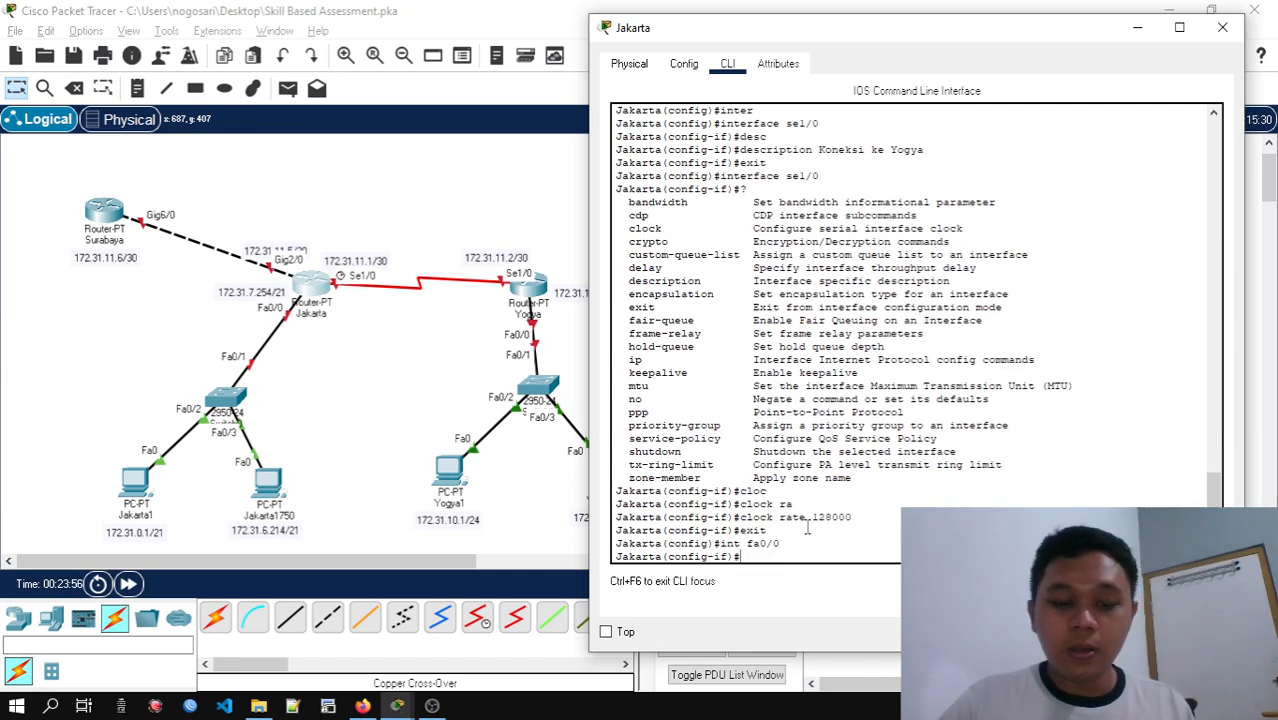
Set Jakarta's fa0/0 description to "Koneksi ke Host Pusat" as given in the activity table, and leave interface configuration
text(desc)
key(Tab)
key(alt+Tab)
key(alt+Tab)
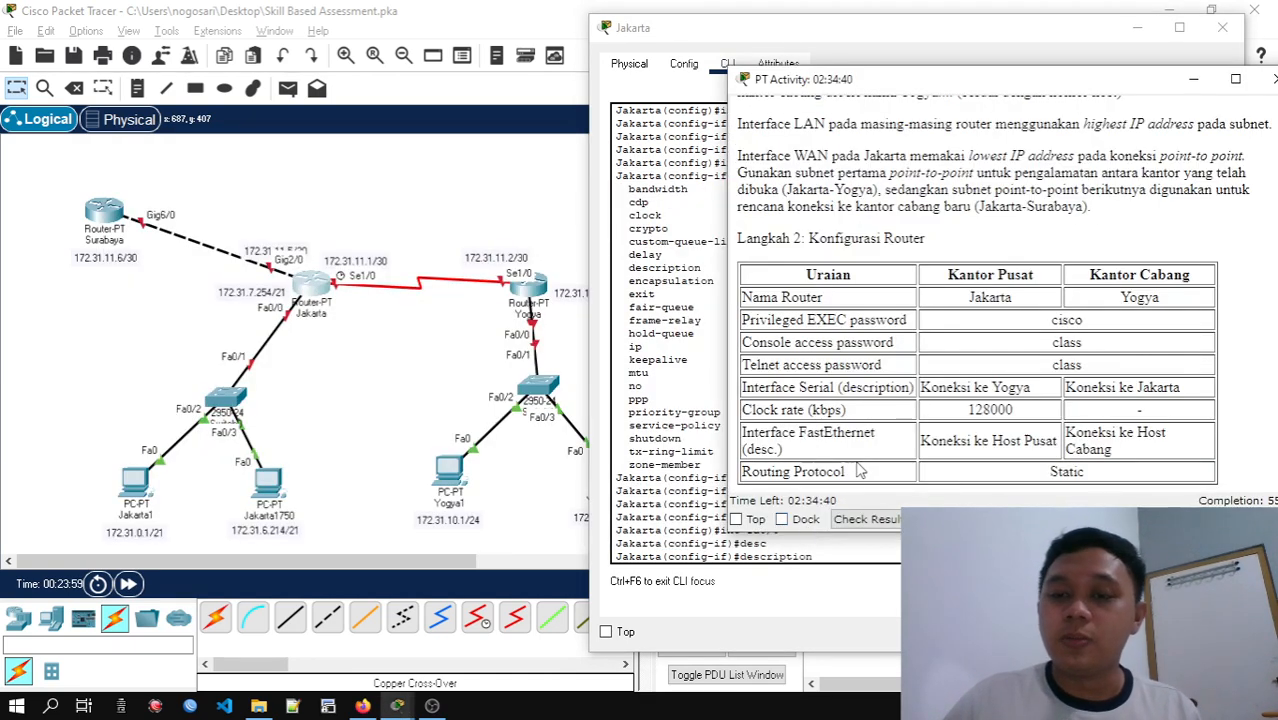
key(alt+Tab)
text(K)
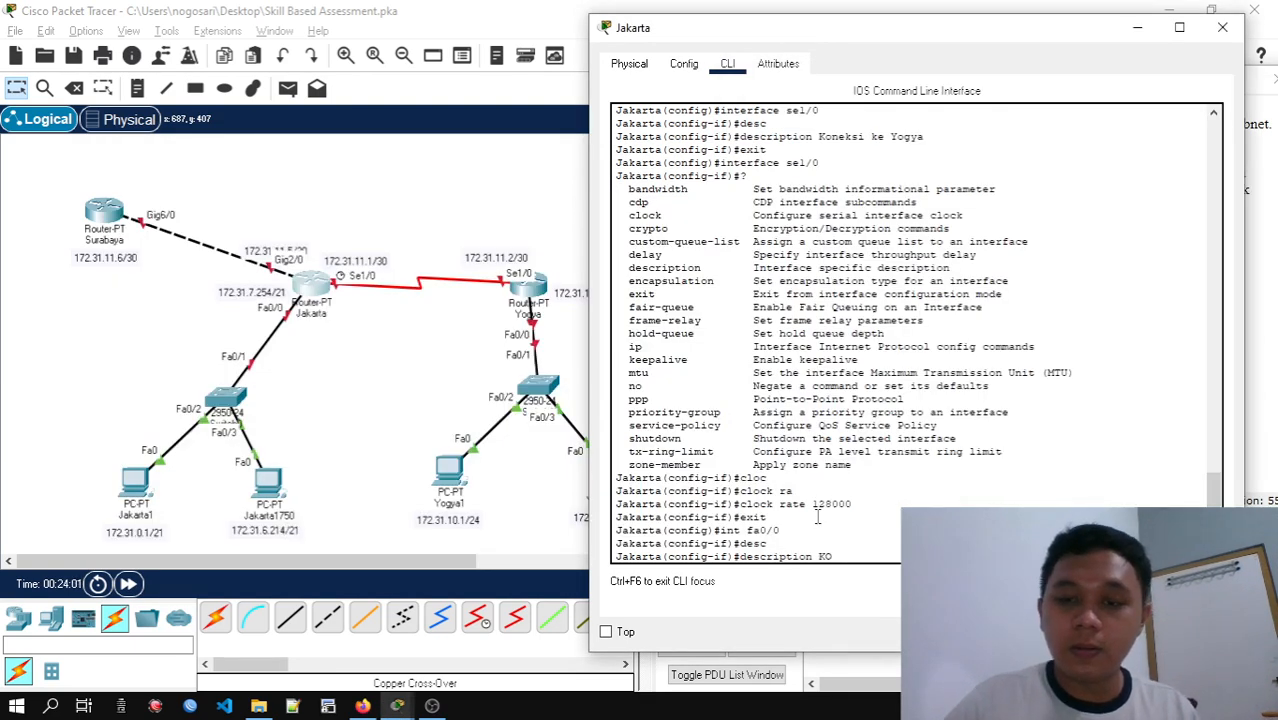
text(oneksi ke Ho)
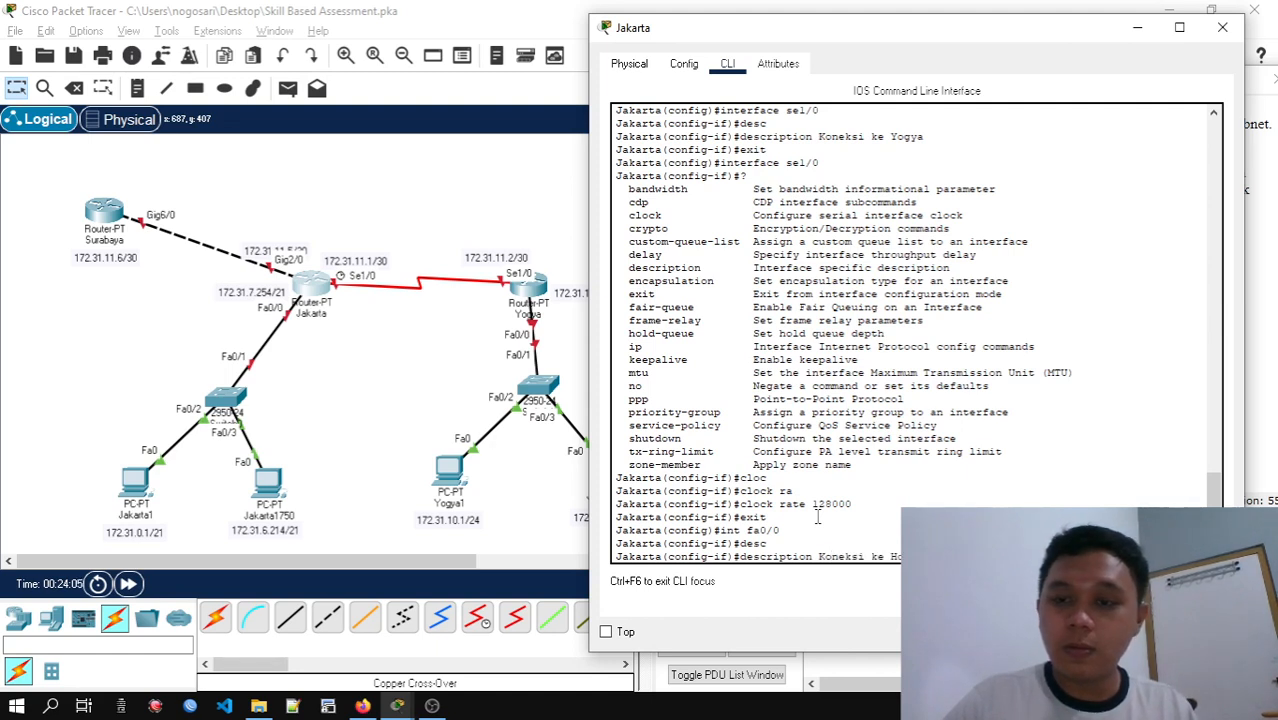
key(Return)
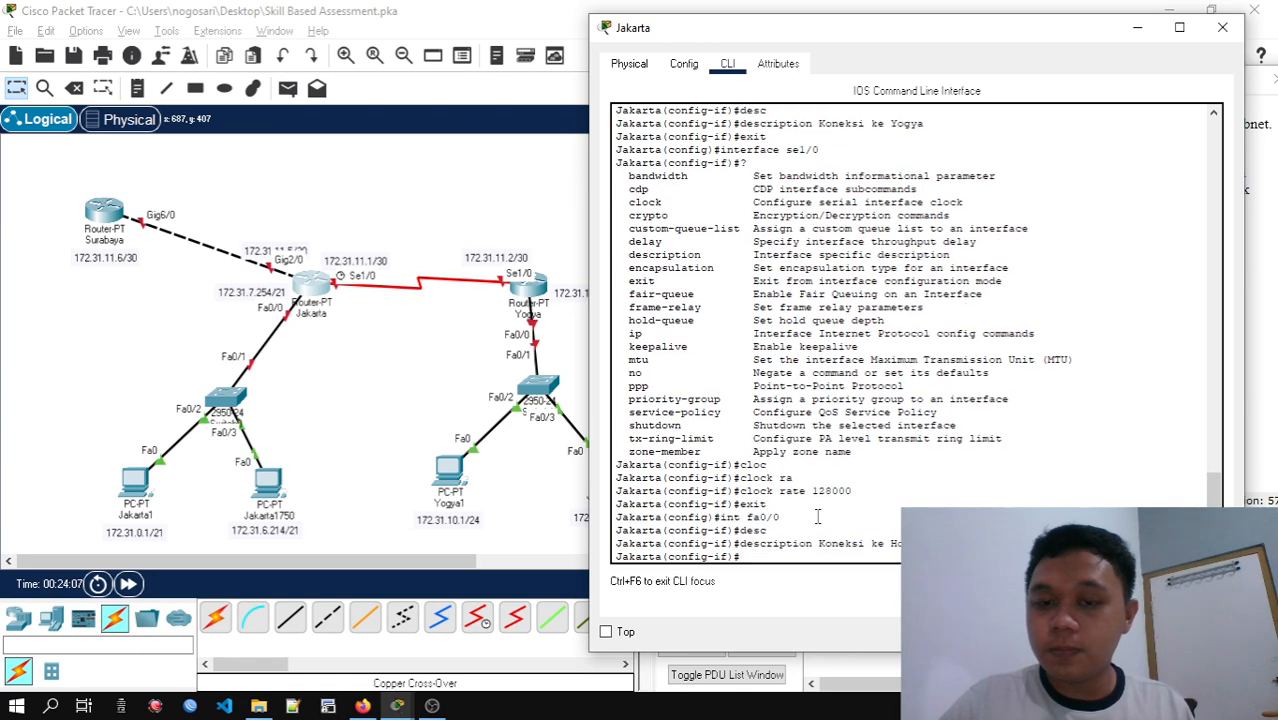
text(exit)
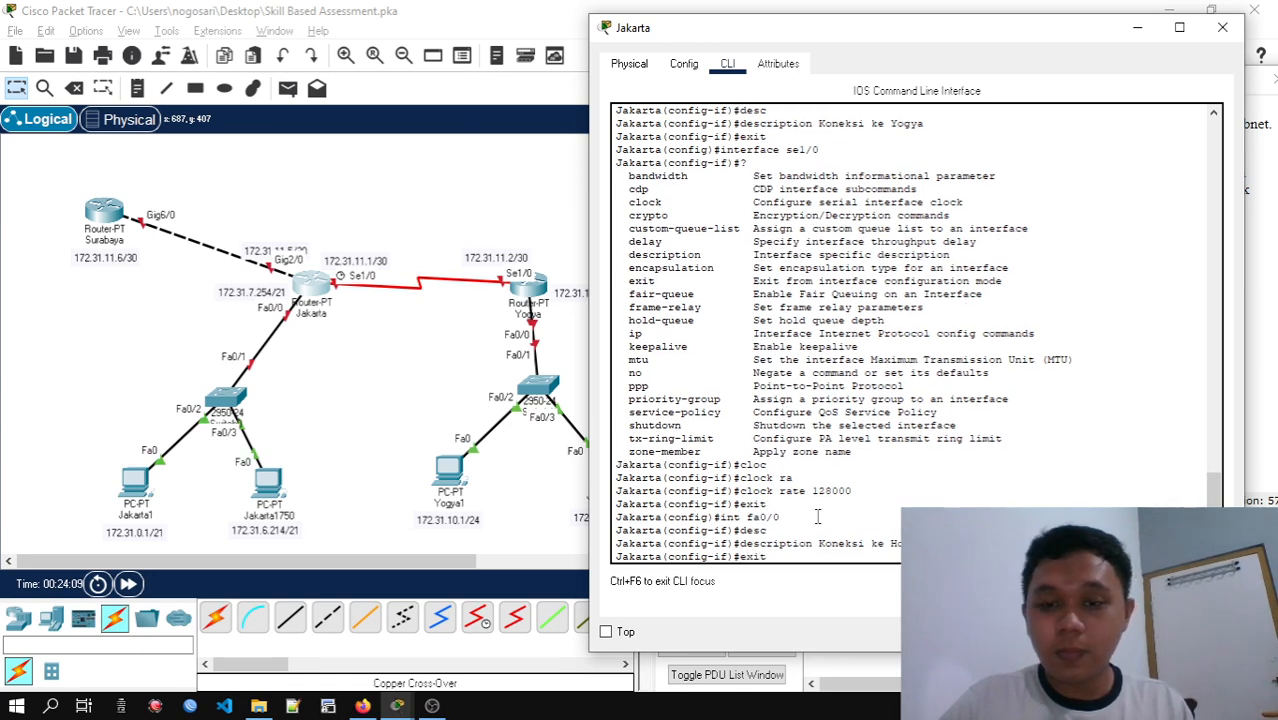
key(Return)
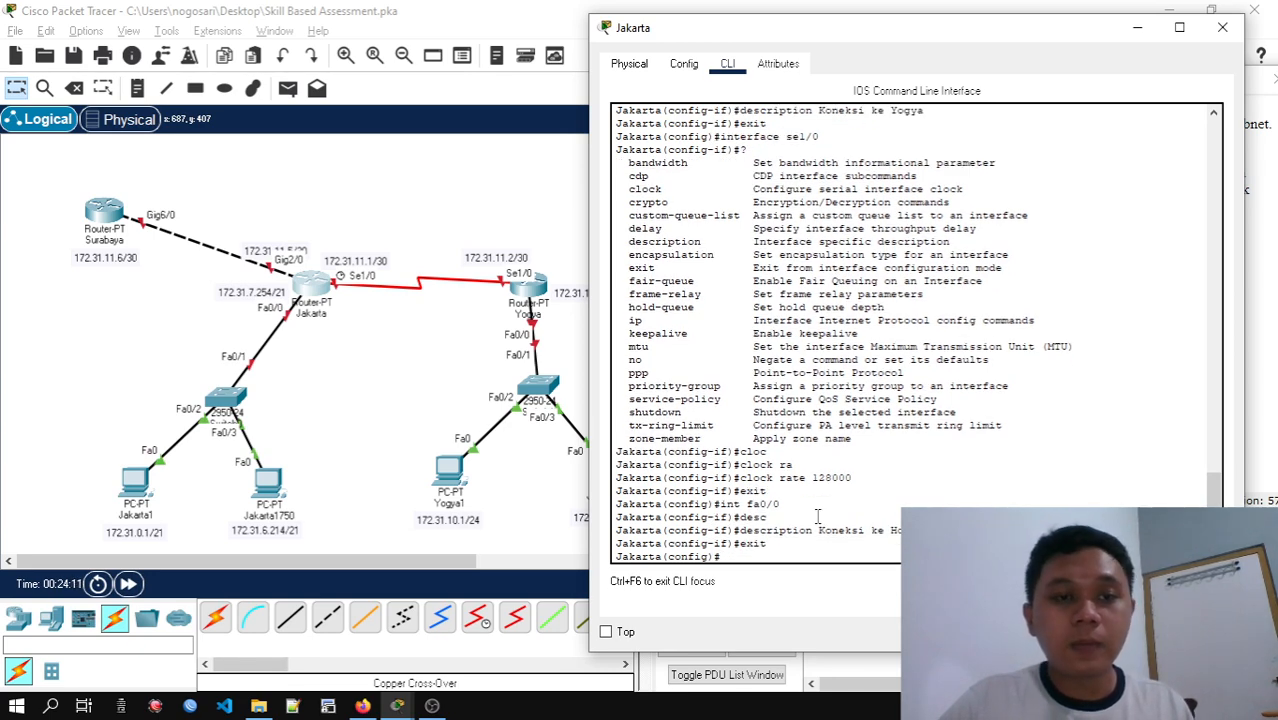
Switch from Jakarta to the Yogya router's command line and enter configuration of interface fa0/0
key(alt+Tab)
key(alt+Tab)
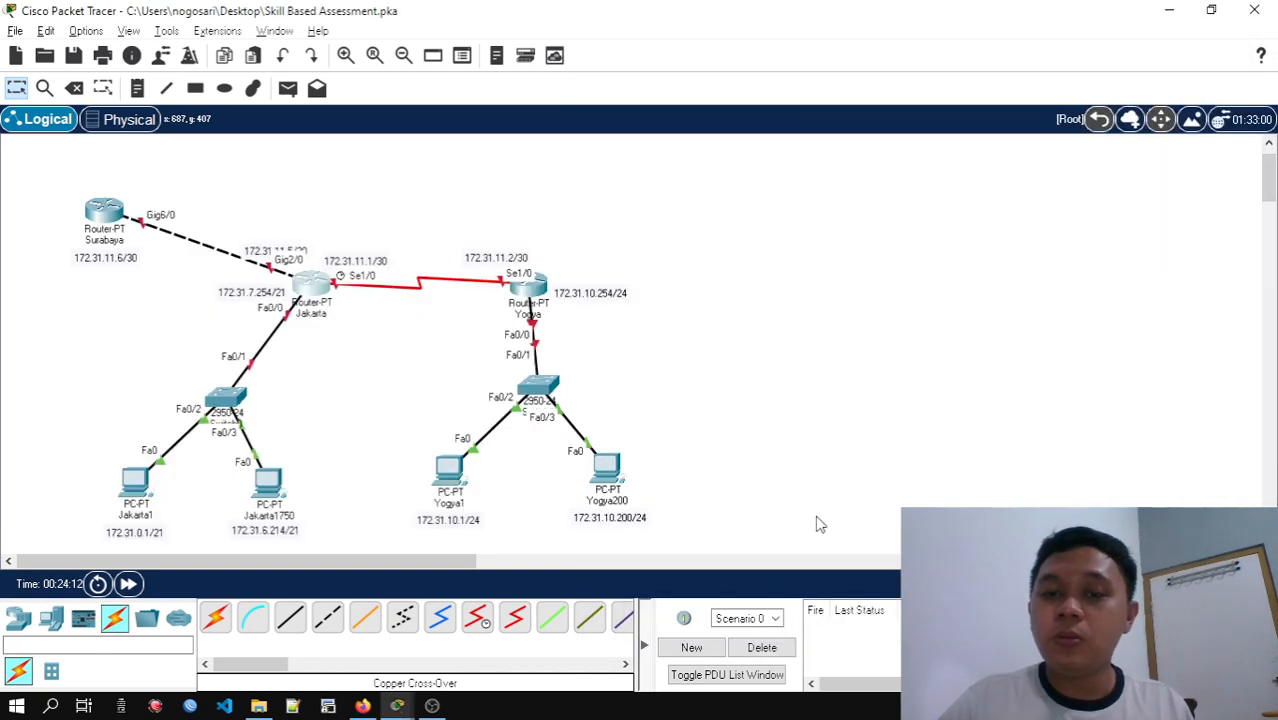
key(alt+Tab)
key(alt+Tab)
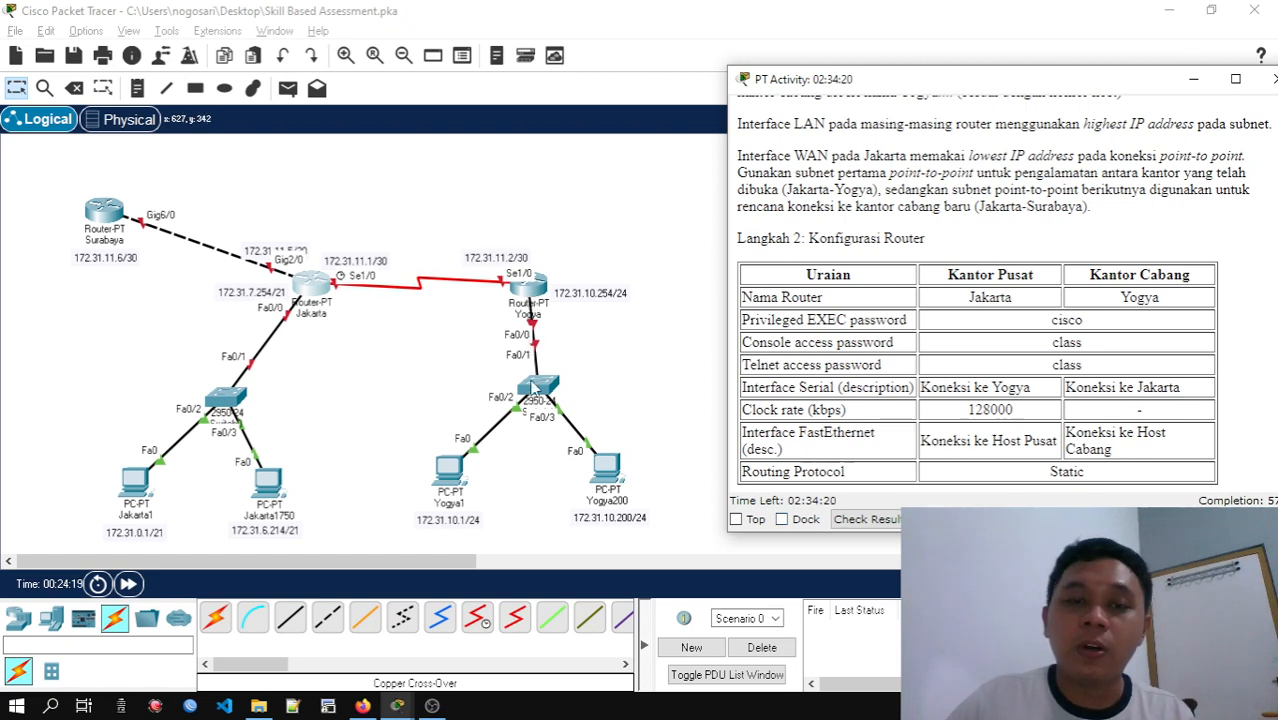
click(530, 296)
text(ig)#i)
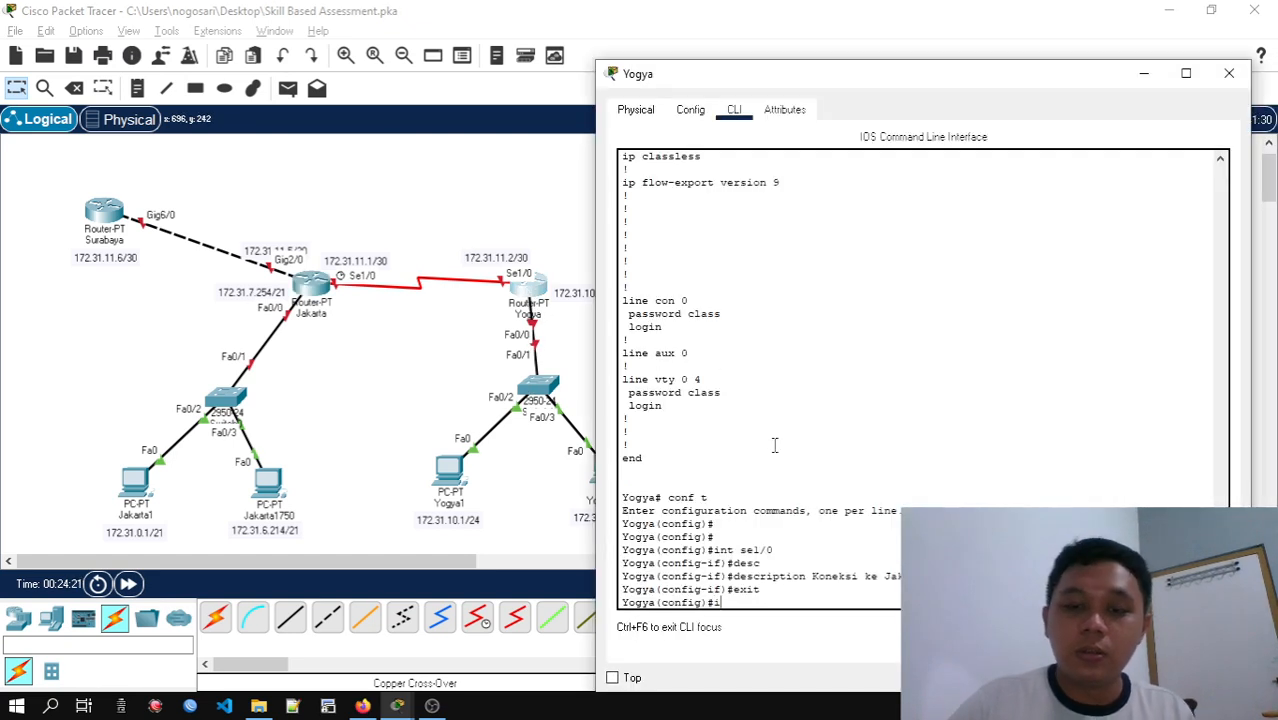
text(nt fa)
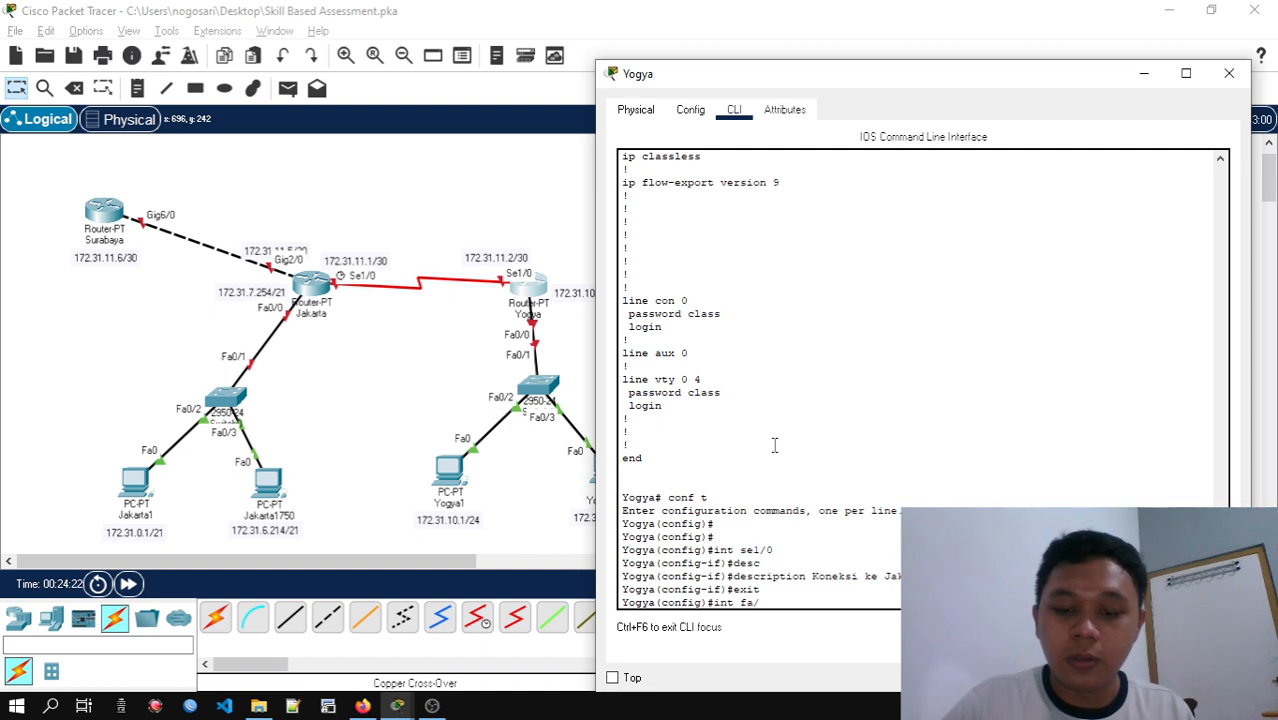
text(0/0)
key(Return)
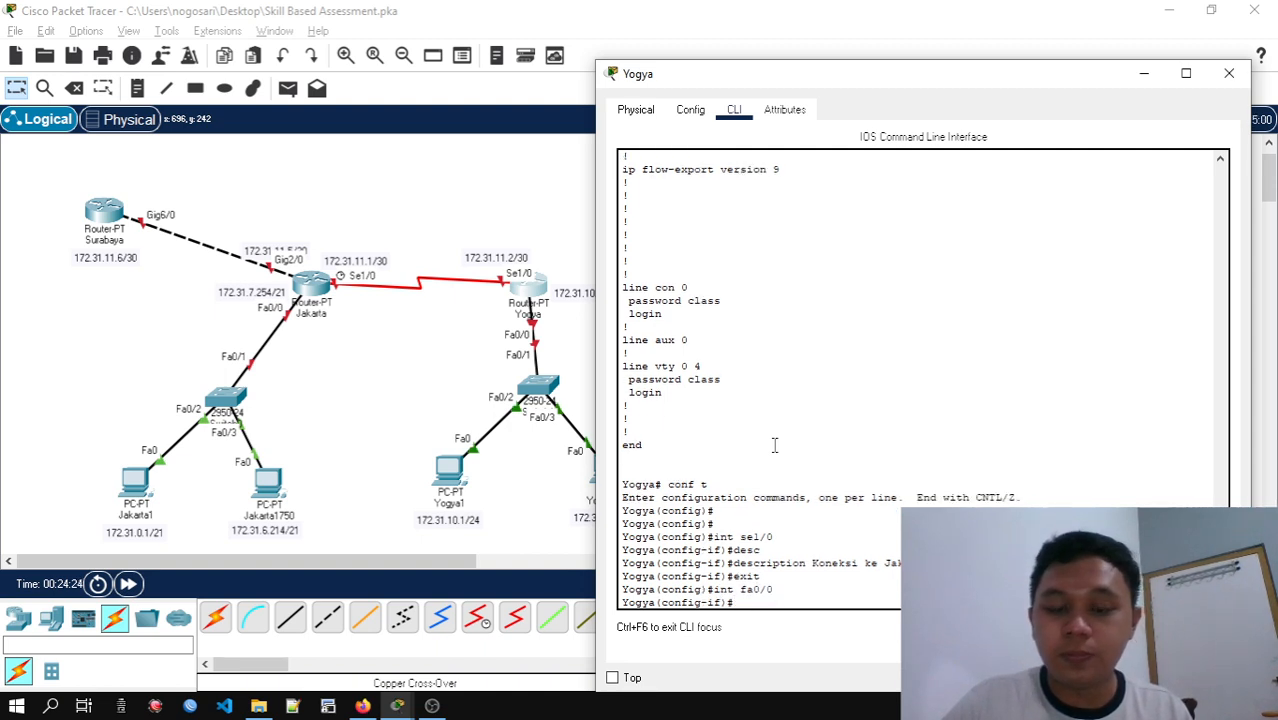
Start a description command for Yogya's fa0/0 and select the text "Koneksi ke Host Cabang" in the activity's Langkah 2 table
text(desc)
key(Tab)
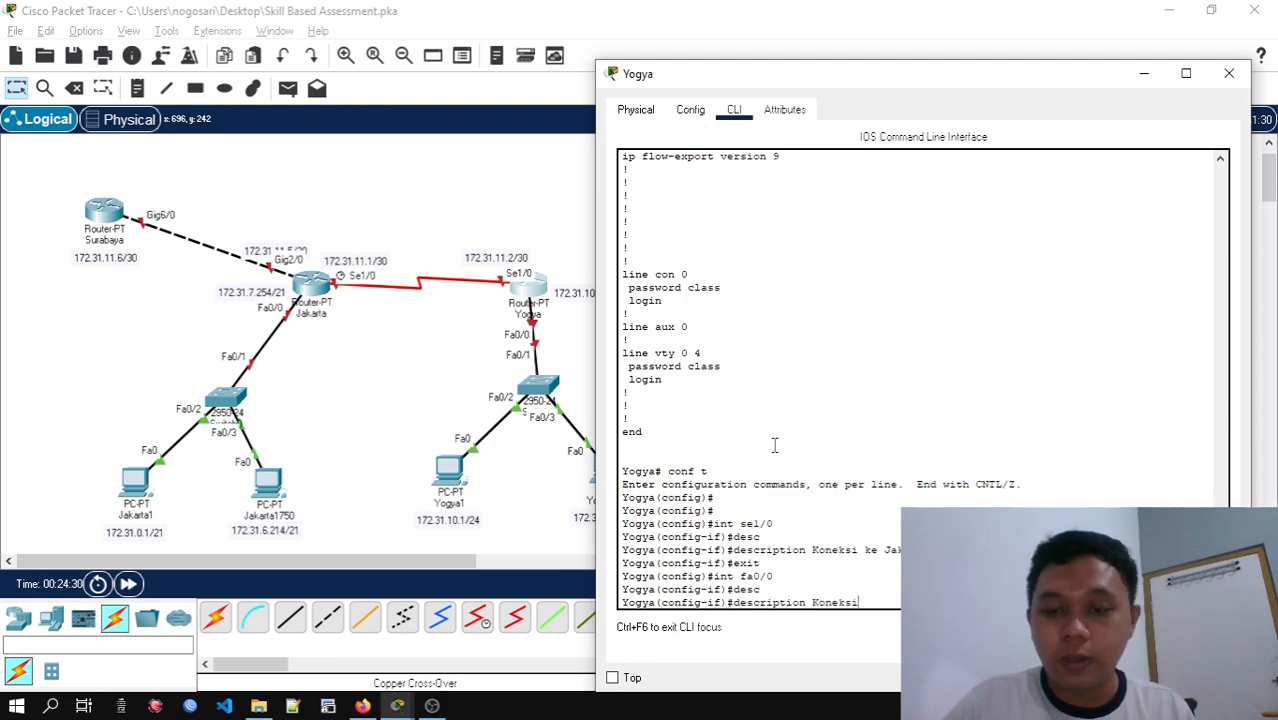
text(Koneksi)
key(alt+Tab)
key(alt+Tab)
key(alt+Tab)
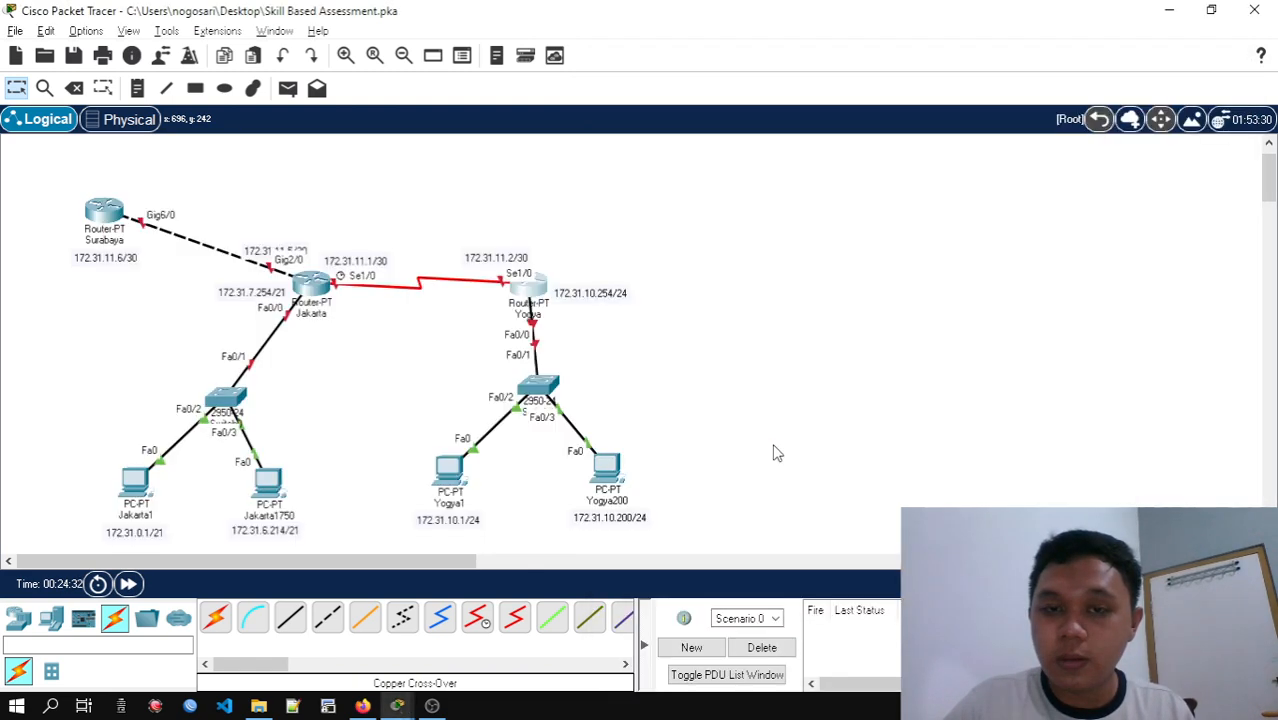
key(alt+Tab)
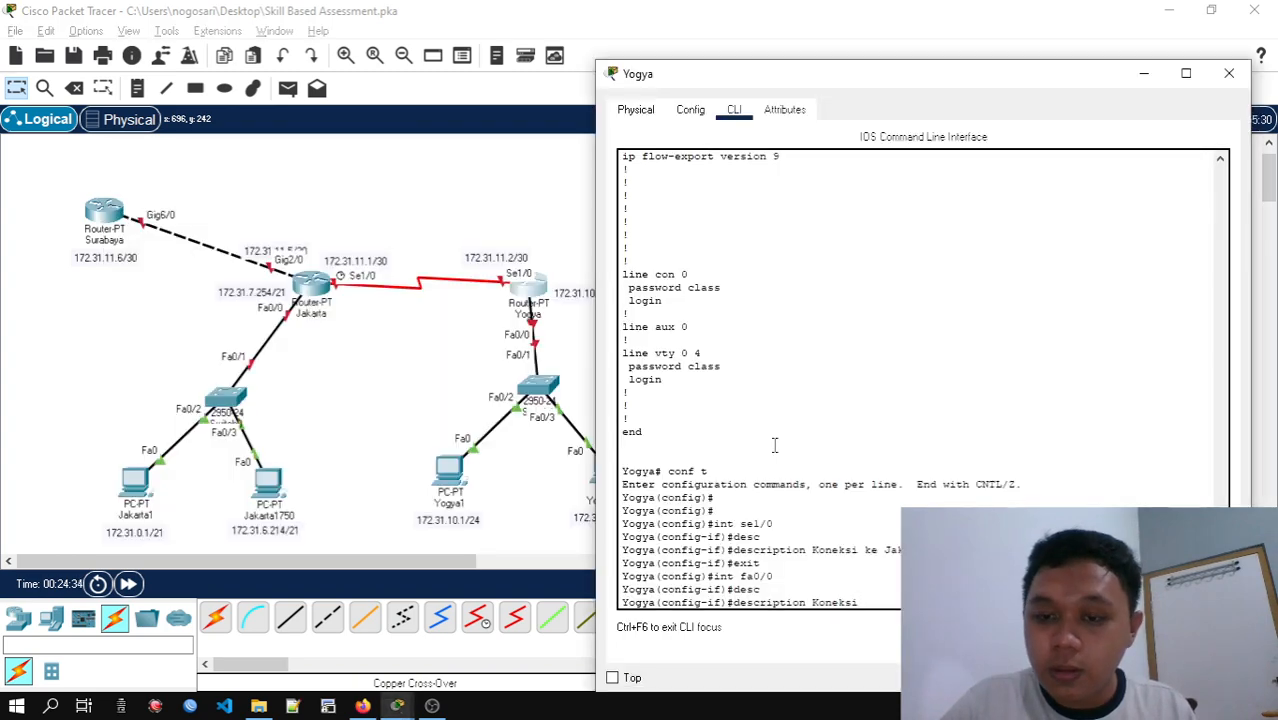
key(alt+Tab)
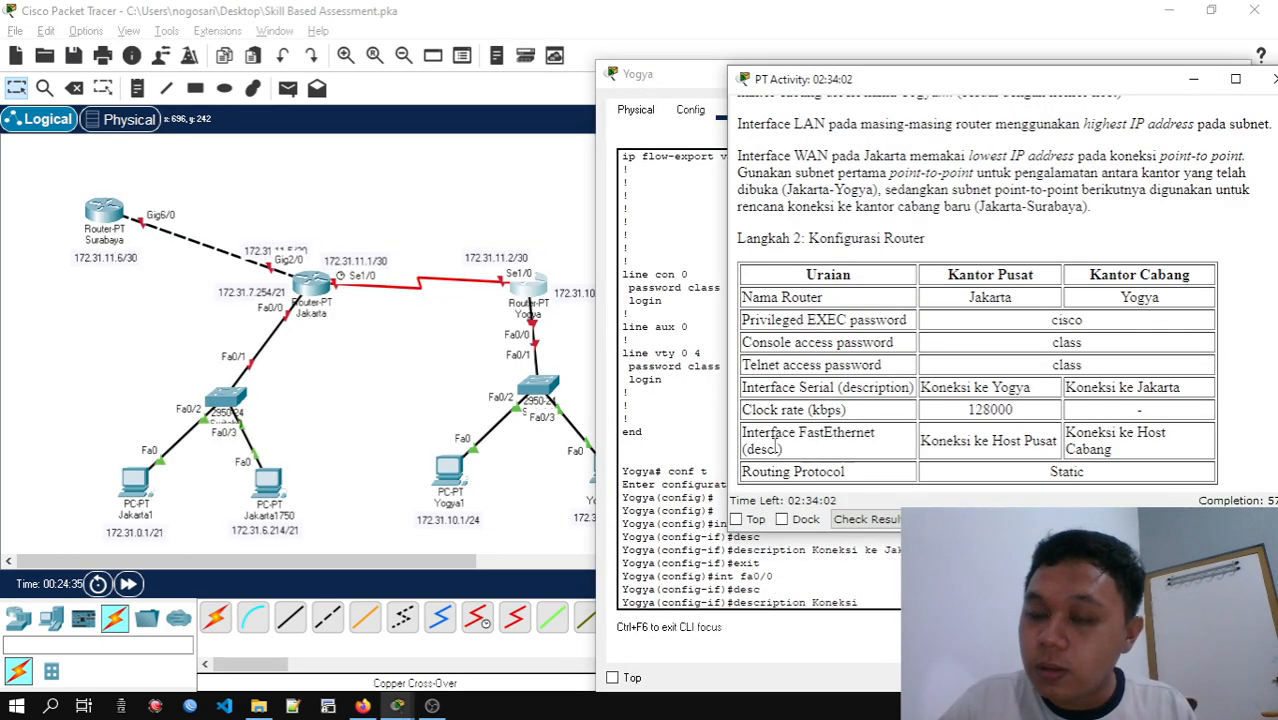
key(alt+Tab)
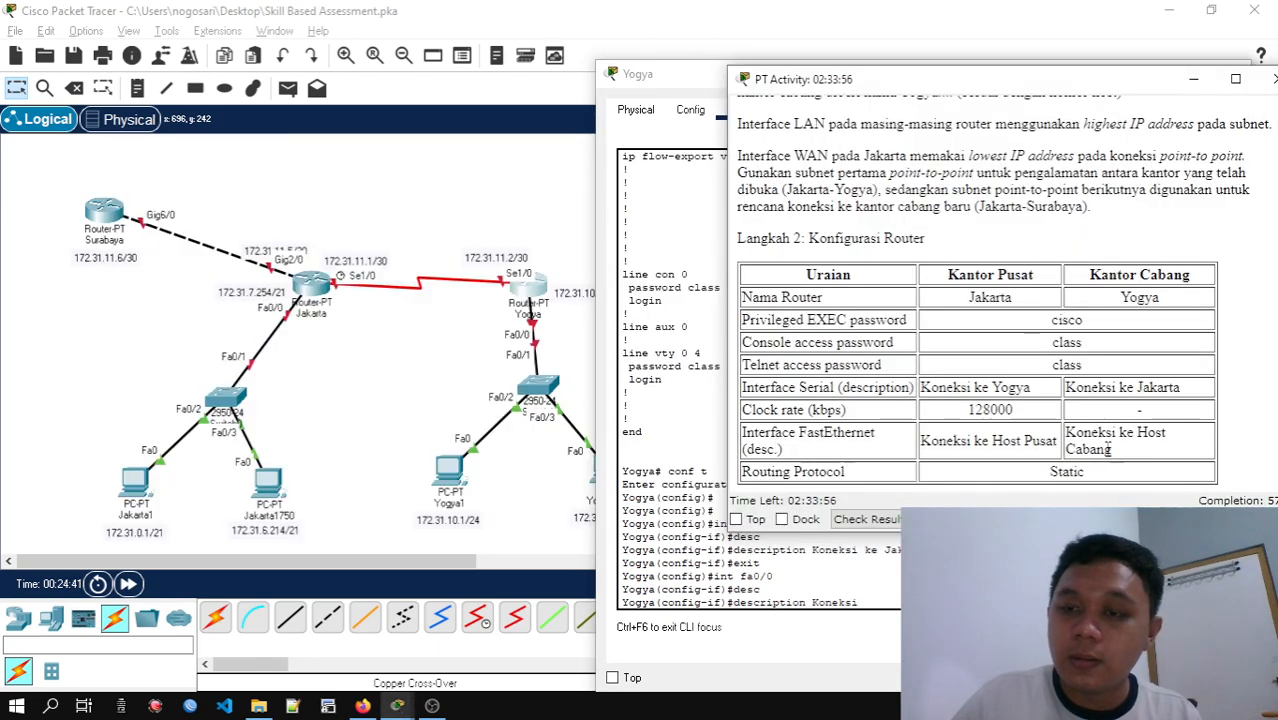
drag(1110, 452, 1067, 432)
key(ctrl+c)
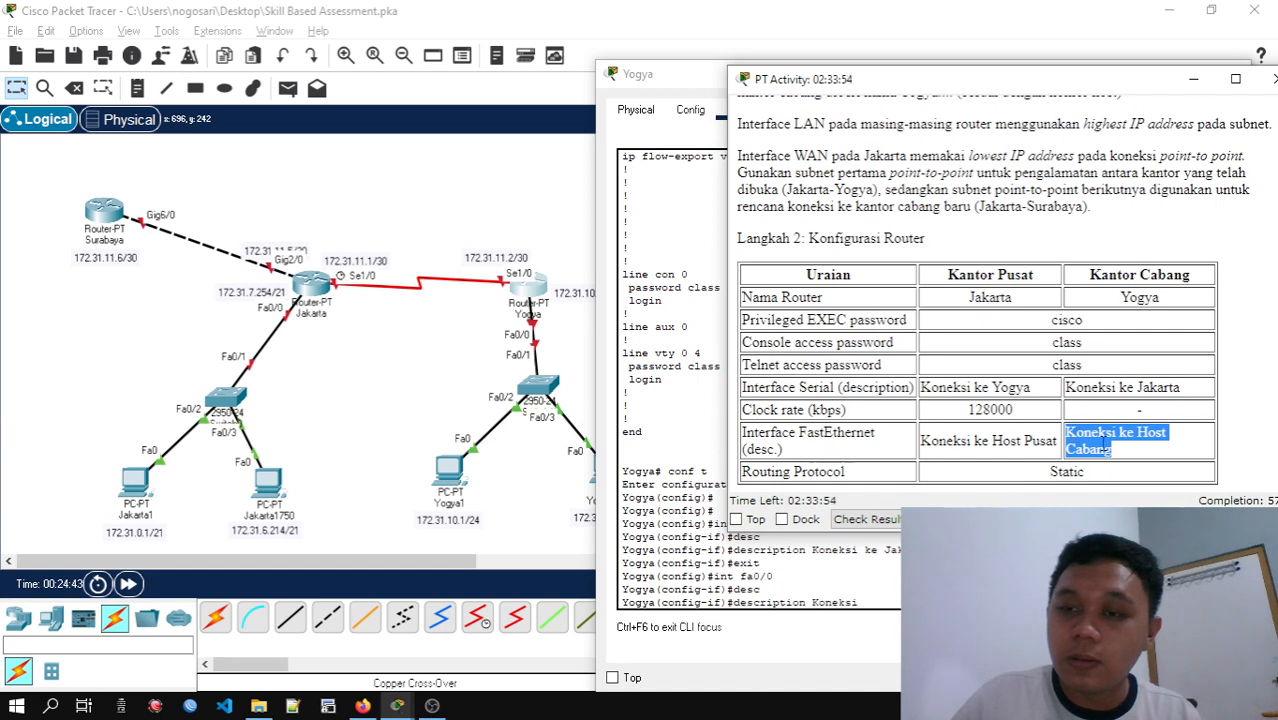
Set Yogya's fa0/0 description to "Koneksi ke Host Cabang" and leave interface configuration
click(832, 597)
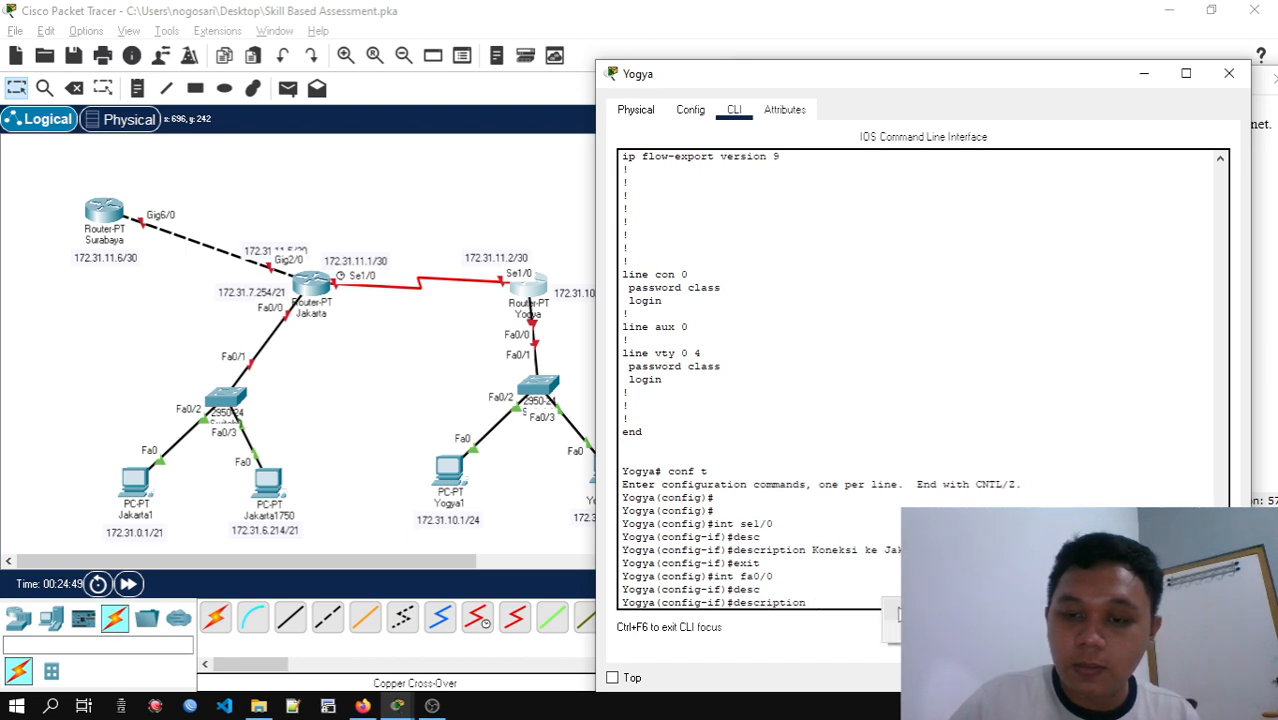
key(ctrl+v)
key(Return)
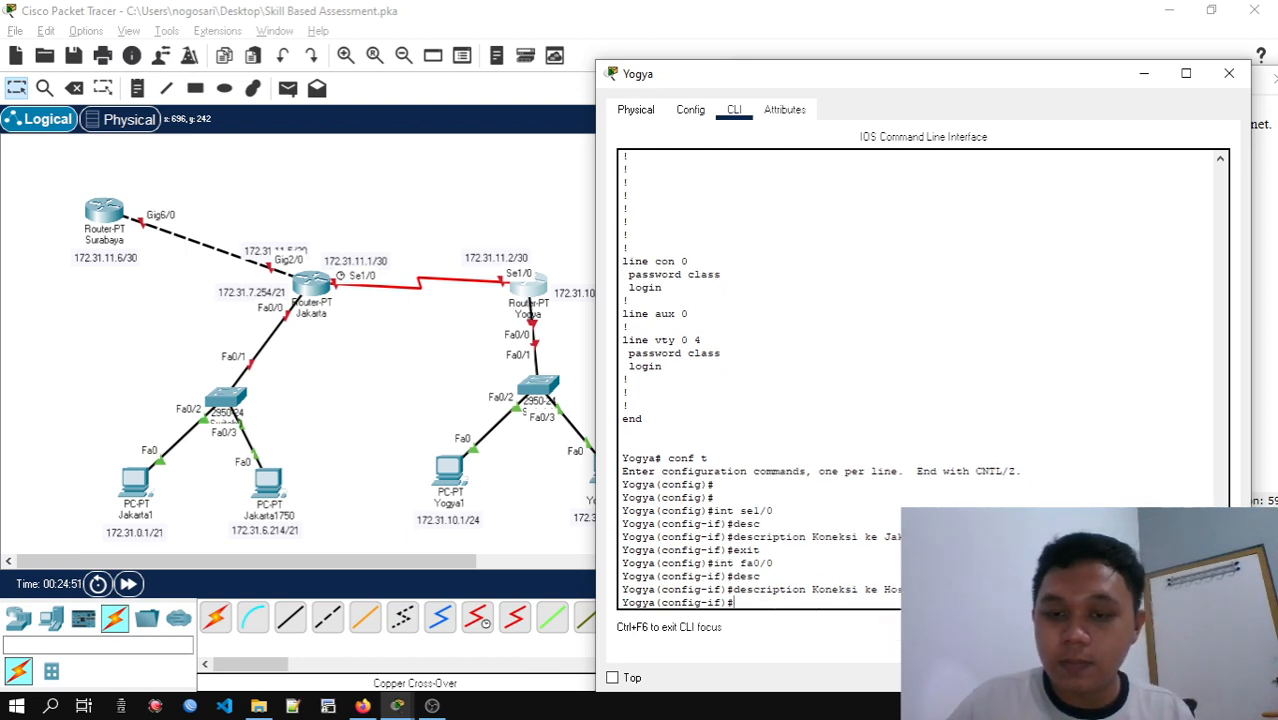
text(exit)
key(Return)
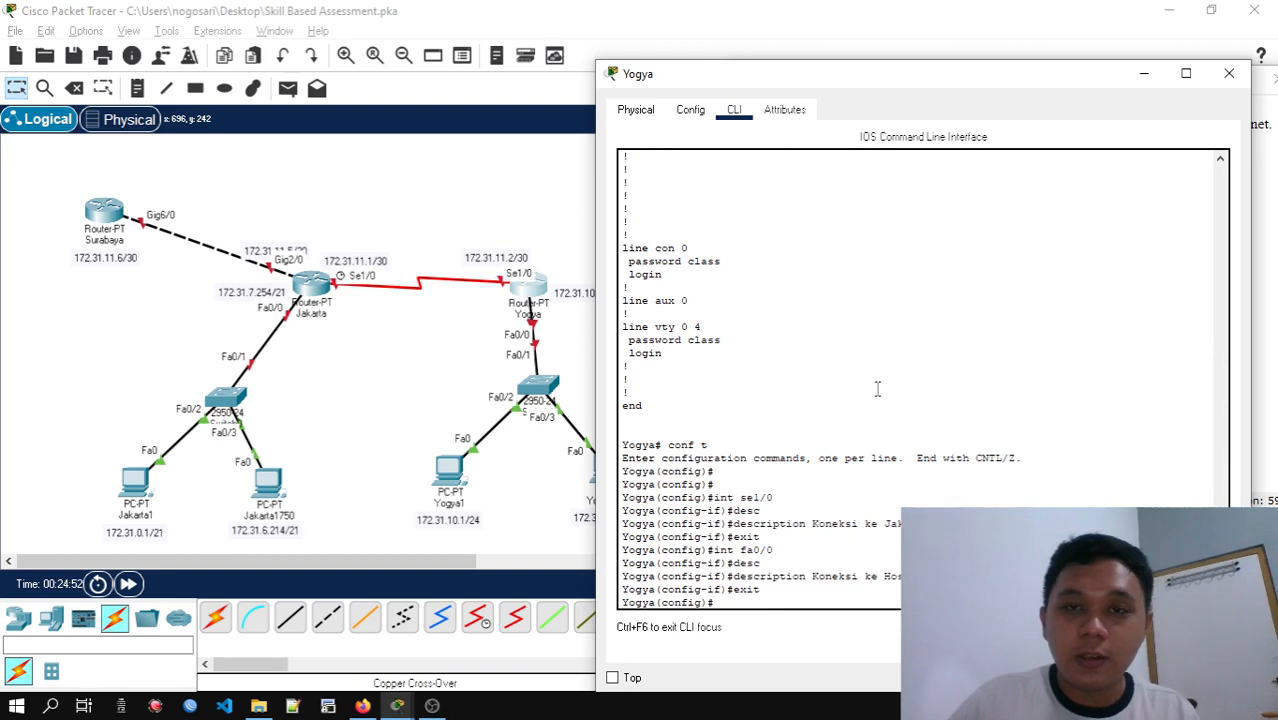
Close the Yogya and Jakarta router windows and bring the activity instructions fully into view over the topology
click(1229, 73)
click(323, 290)
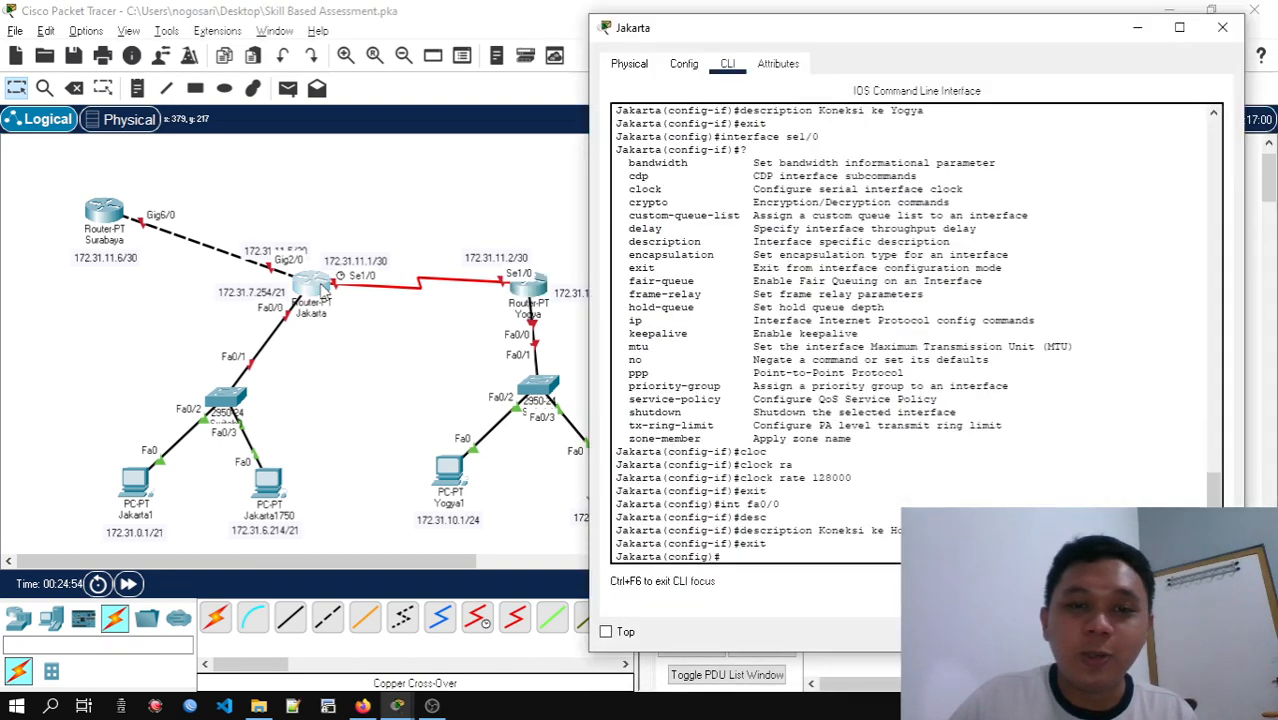
click(1237, 40)
mouse_move(405, 705)
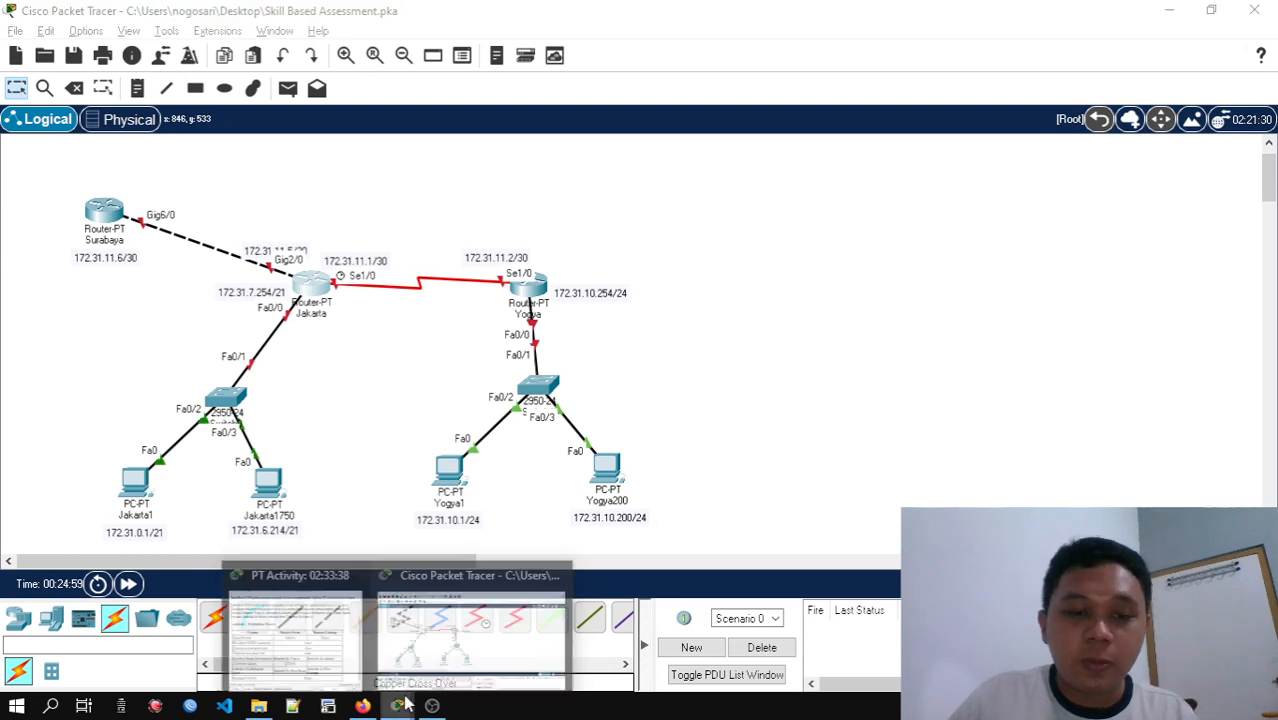
click(295, 640)
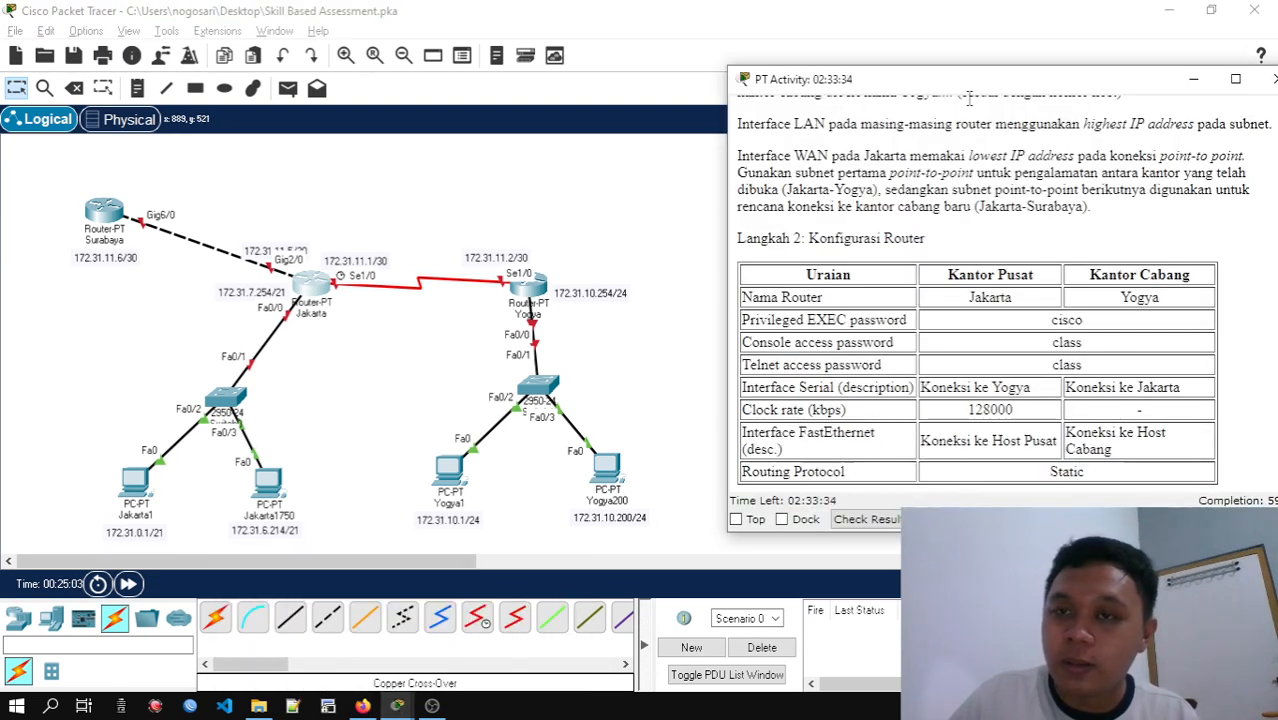
drag(966, 82, 760, 57)
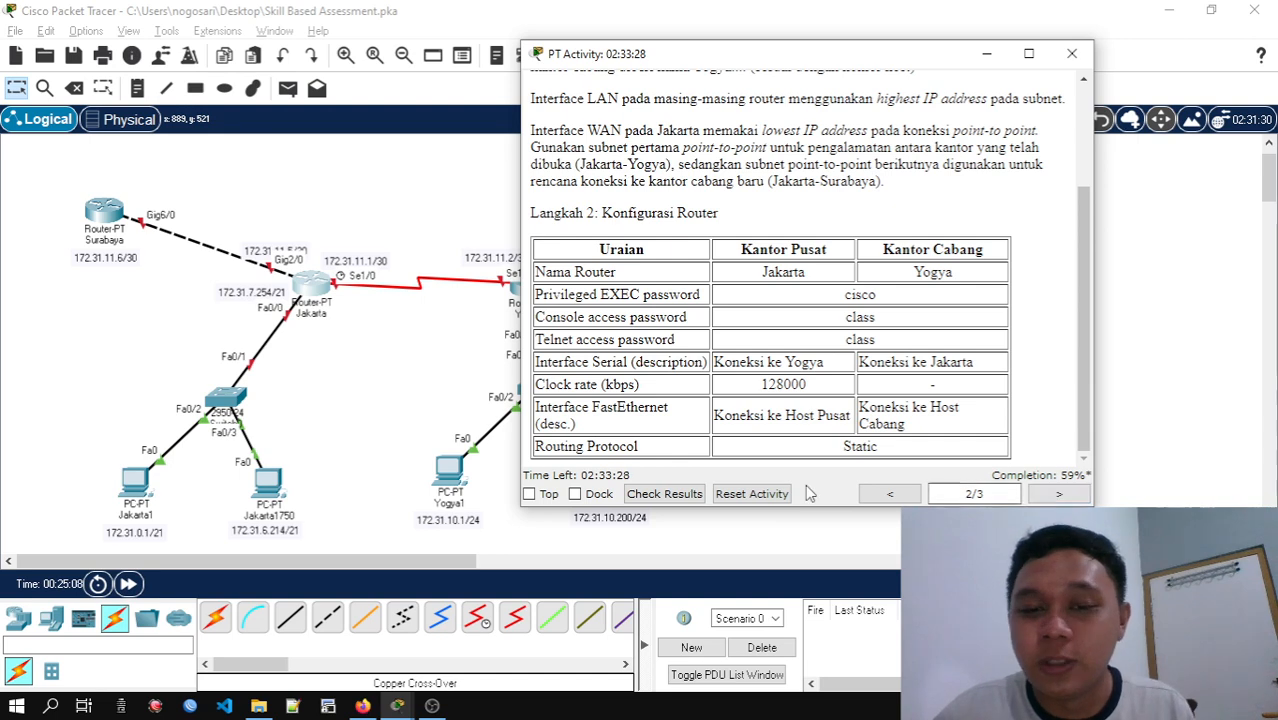
Check the activity results, examine the status of every assessment item for the routers and PCs, and close the results
click(664, 494)
click(183, 138)
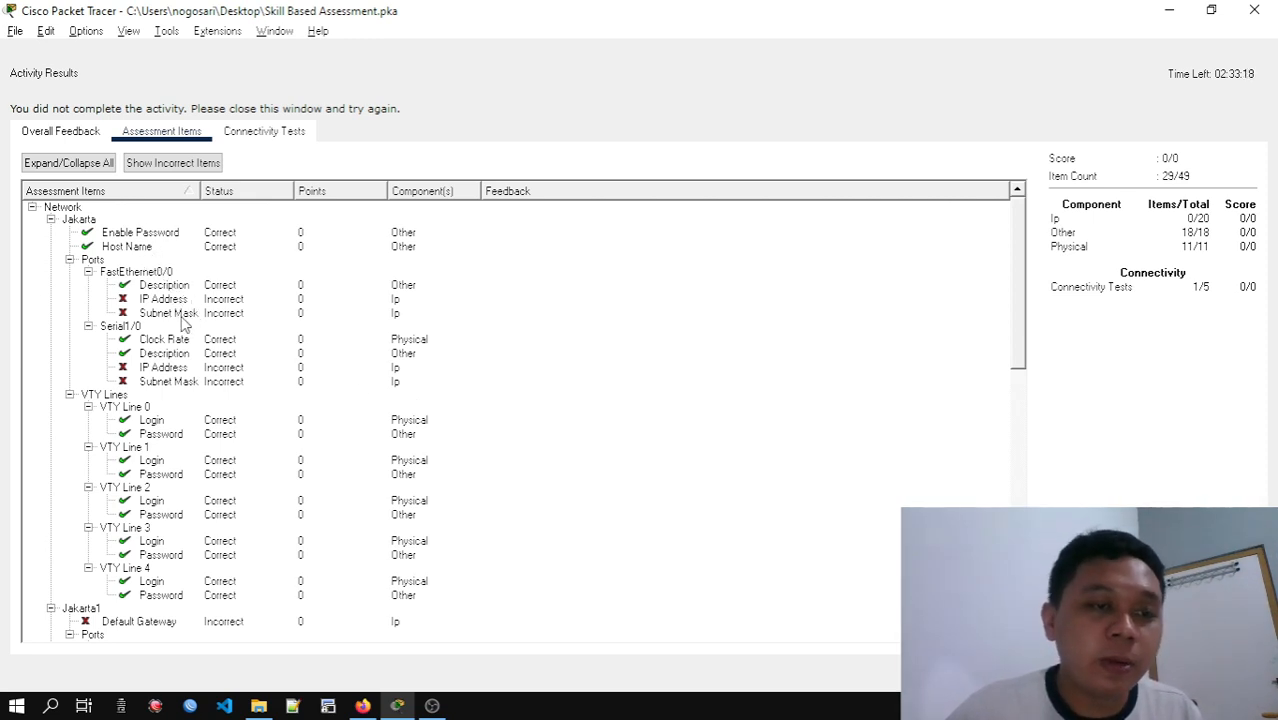
scroll(183, 330, down, 1)
scroll(180, 369, down, 5)
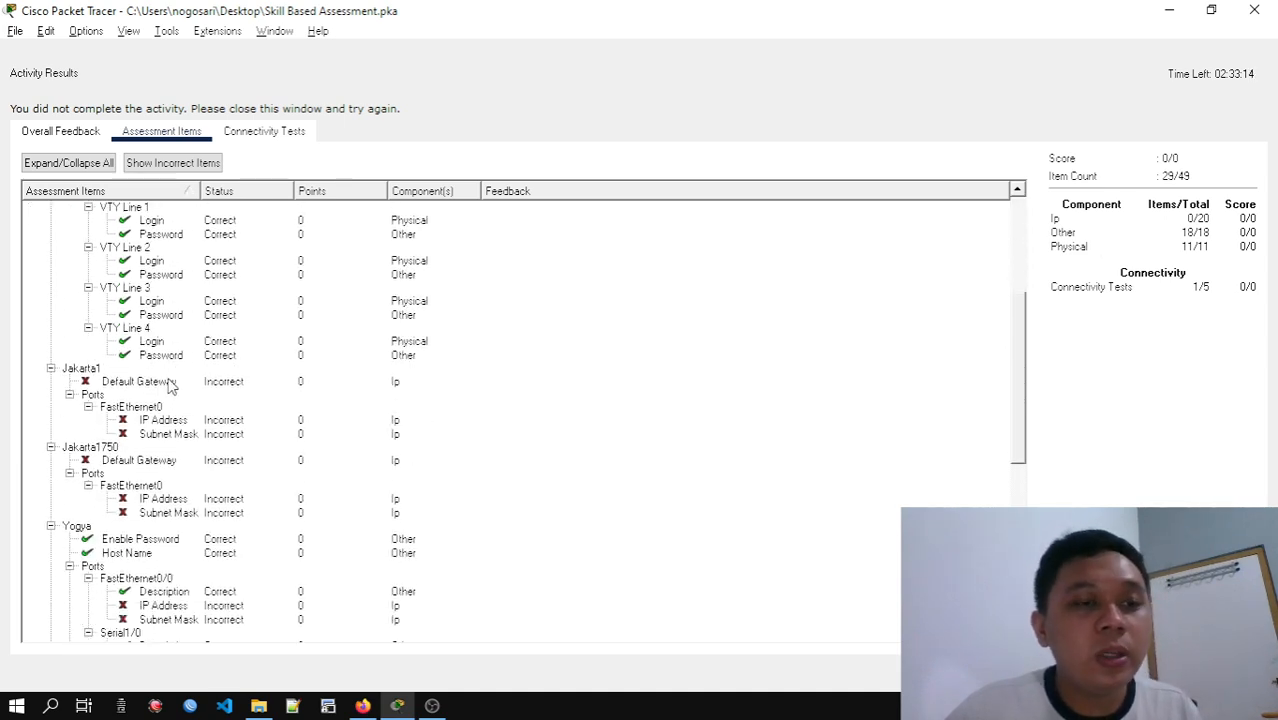
scroll(168, 400, down, 2)
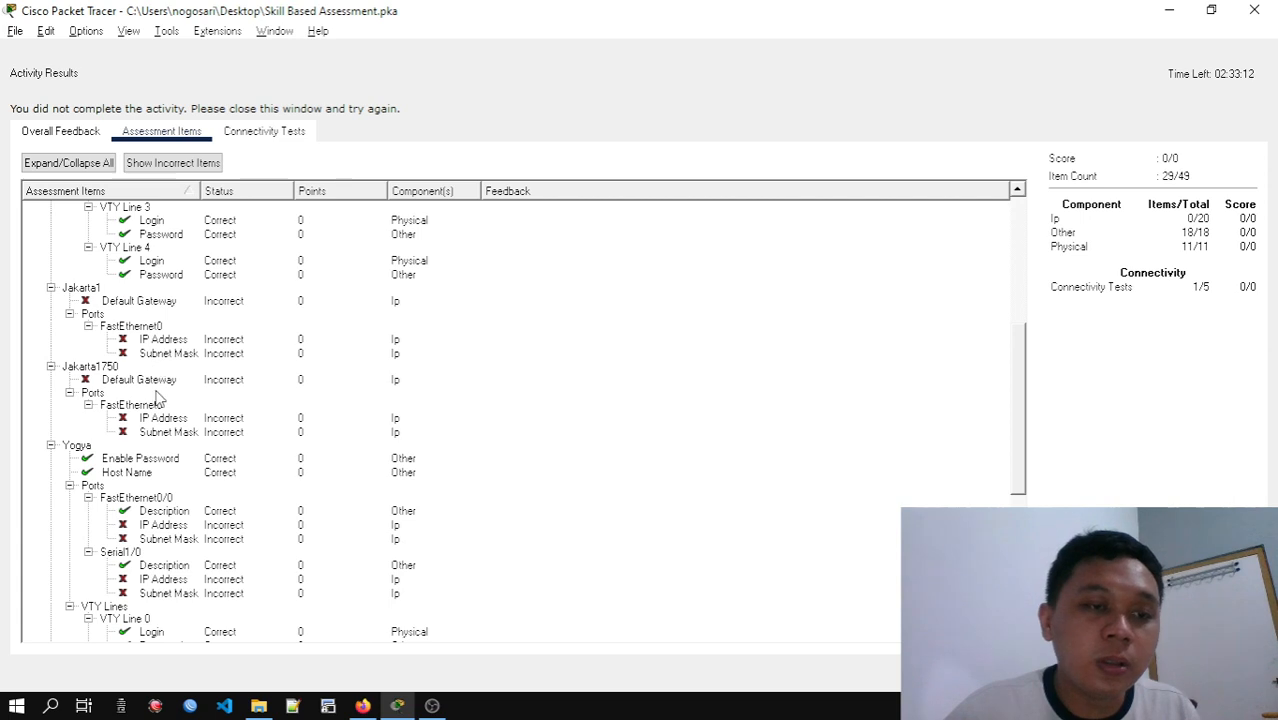
scroll(181, 453, down, 1)
scroll(183, 470, down, 5)
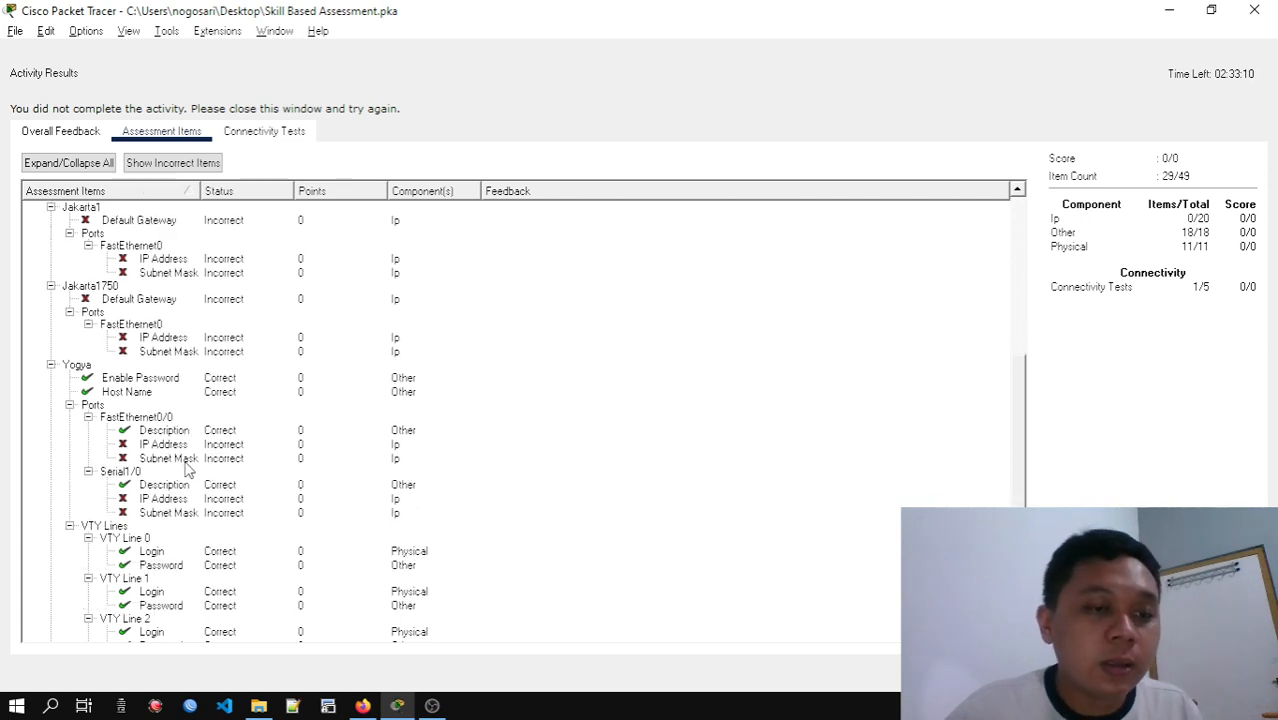
scroll(183, 488, down, 2)
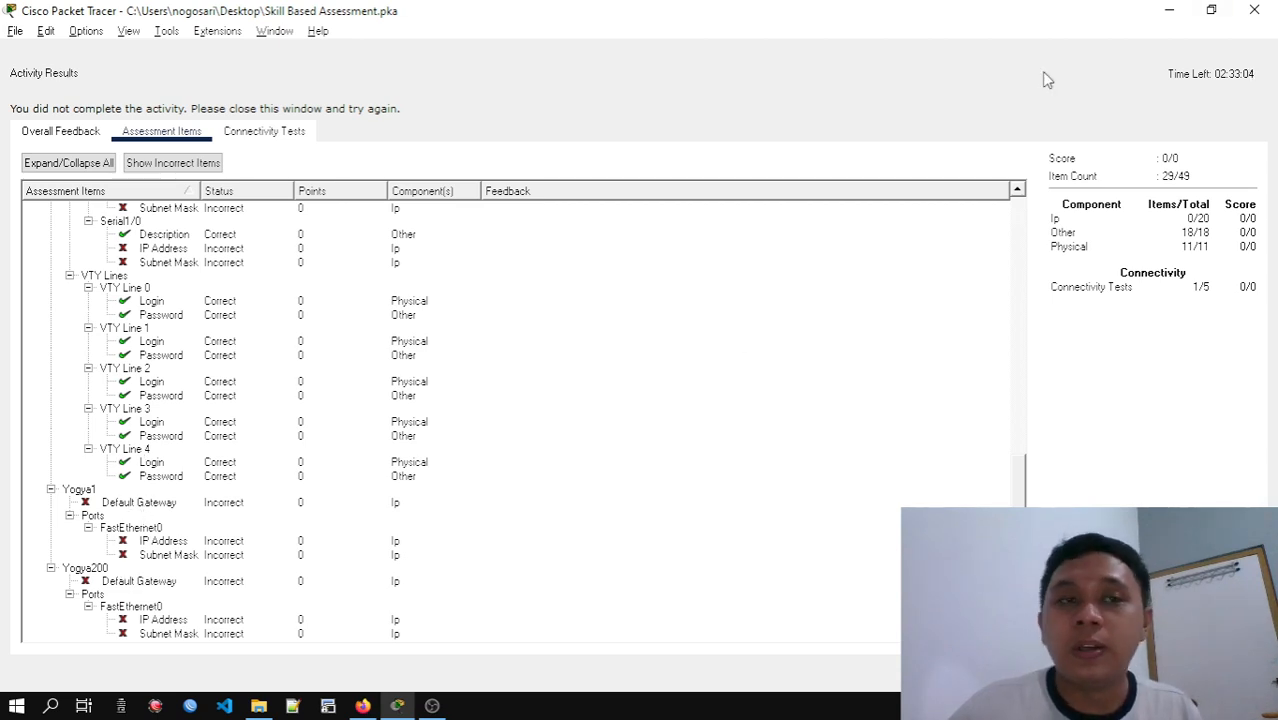
click(1254, 10)
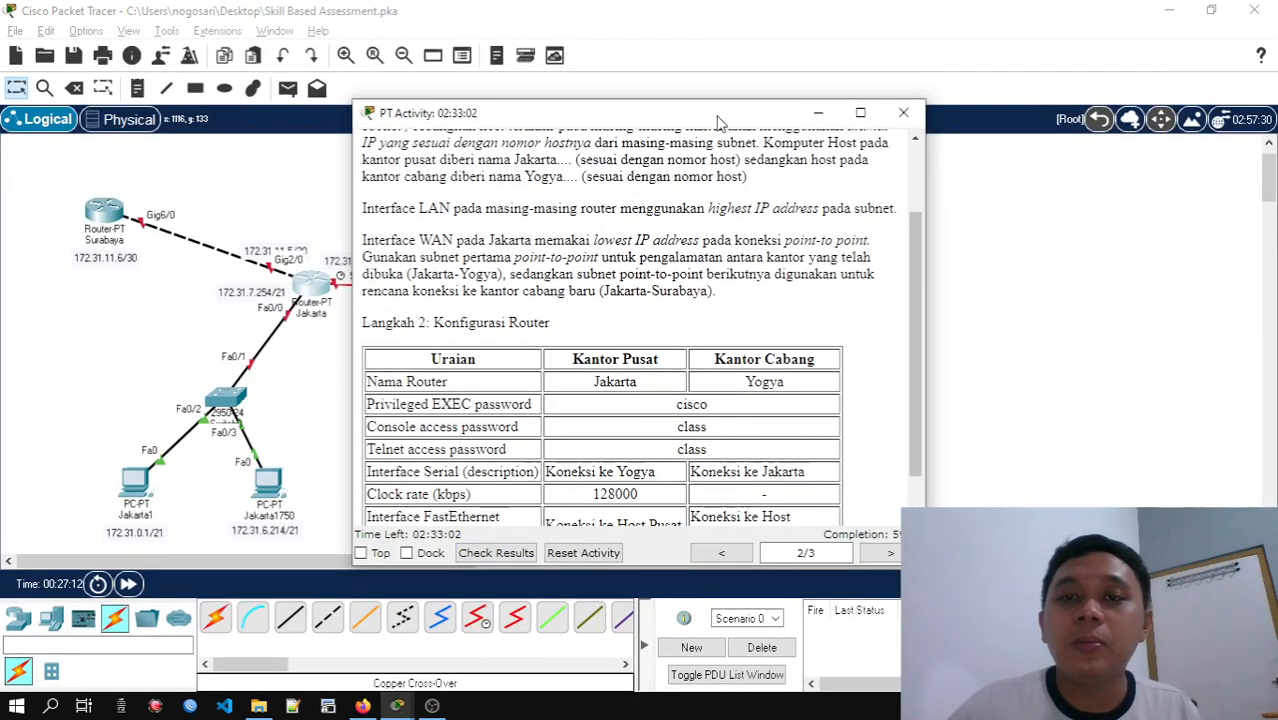
Place the activity instructions beside the topology so that the Langkah 2 table and both office networks are visible
drag(718, 116, 1052, 1)
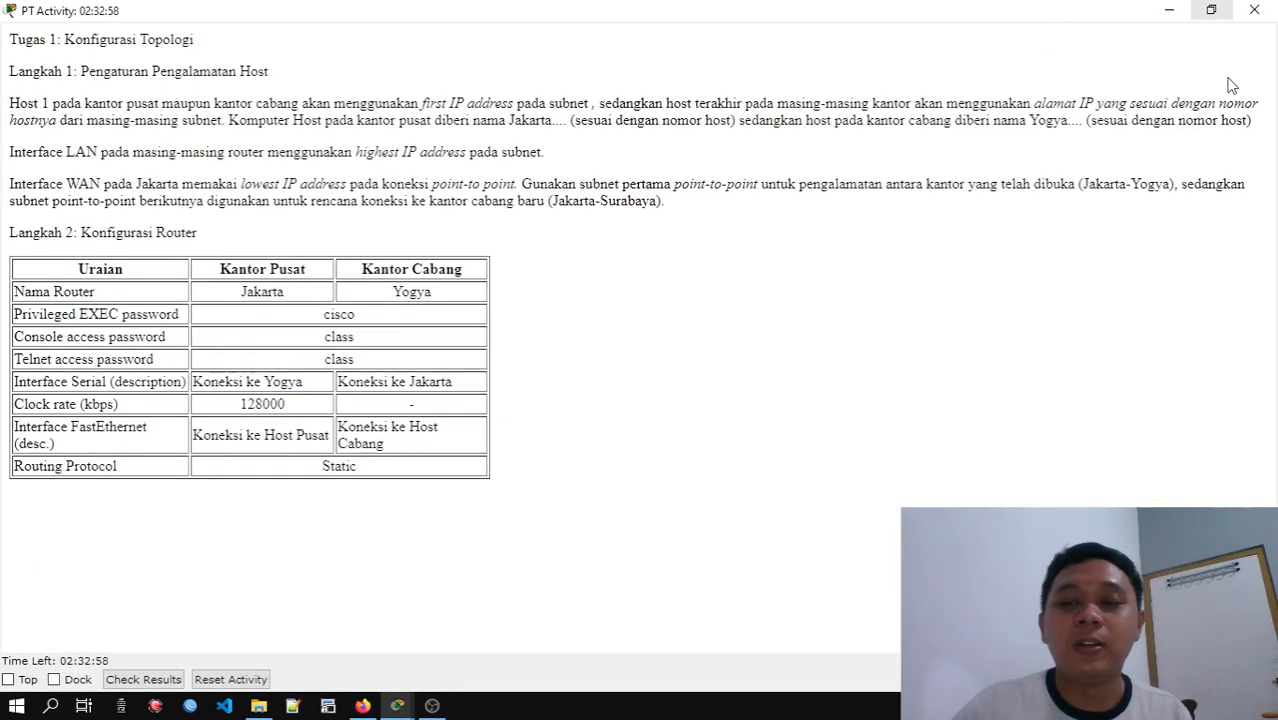
click(1211, 10)
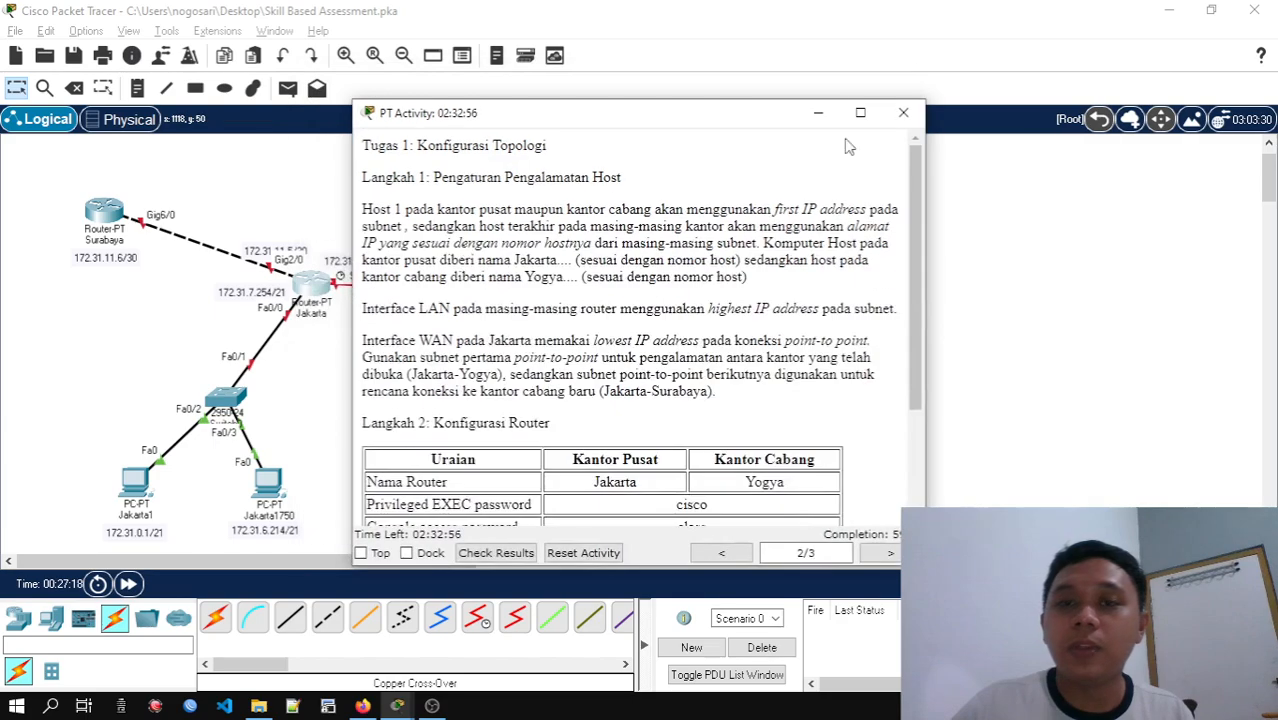
drag(765, 118, 1071, 24)
scroll(975, 80, down, 3)
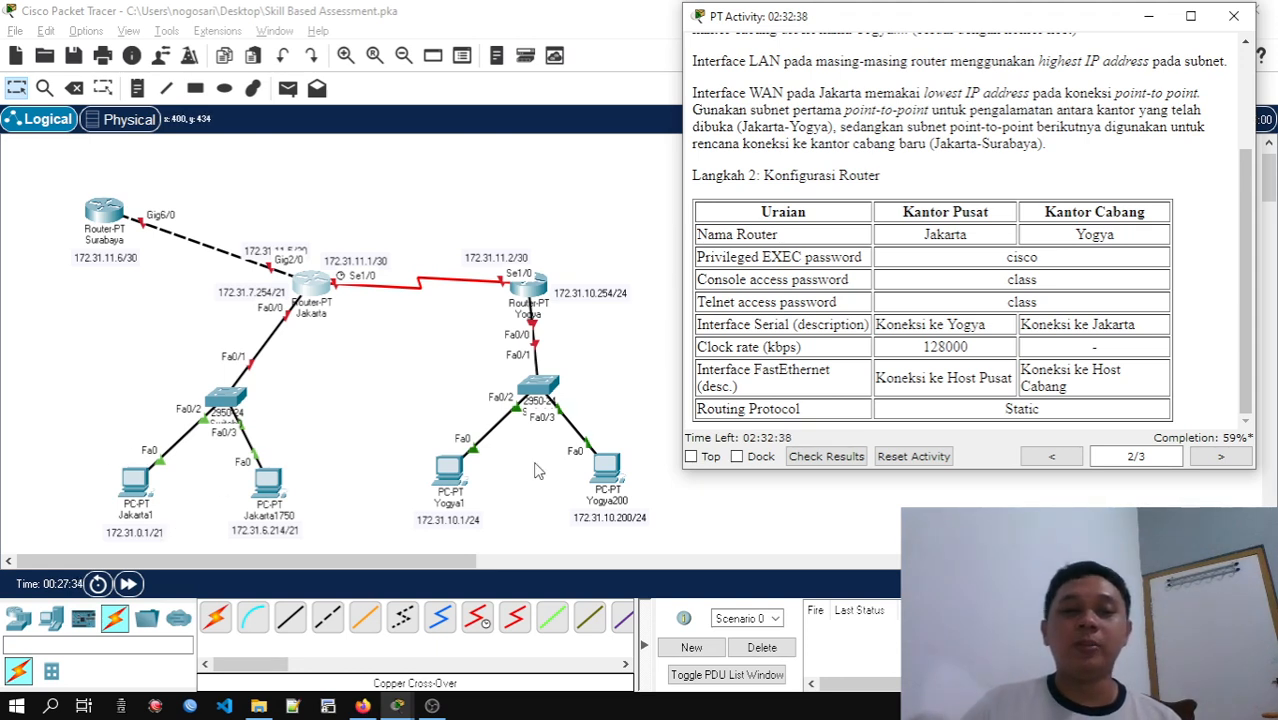
Open the IP configuration of PC Jakarta1 and set its static IPv4 address to 172.31.0.1
click(140, 488)
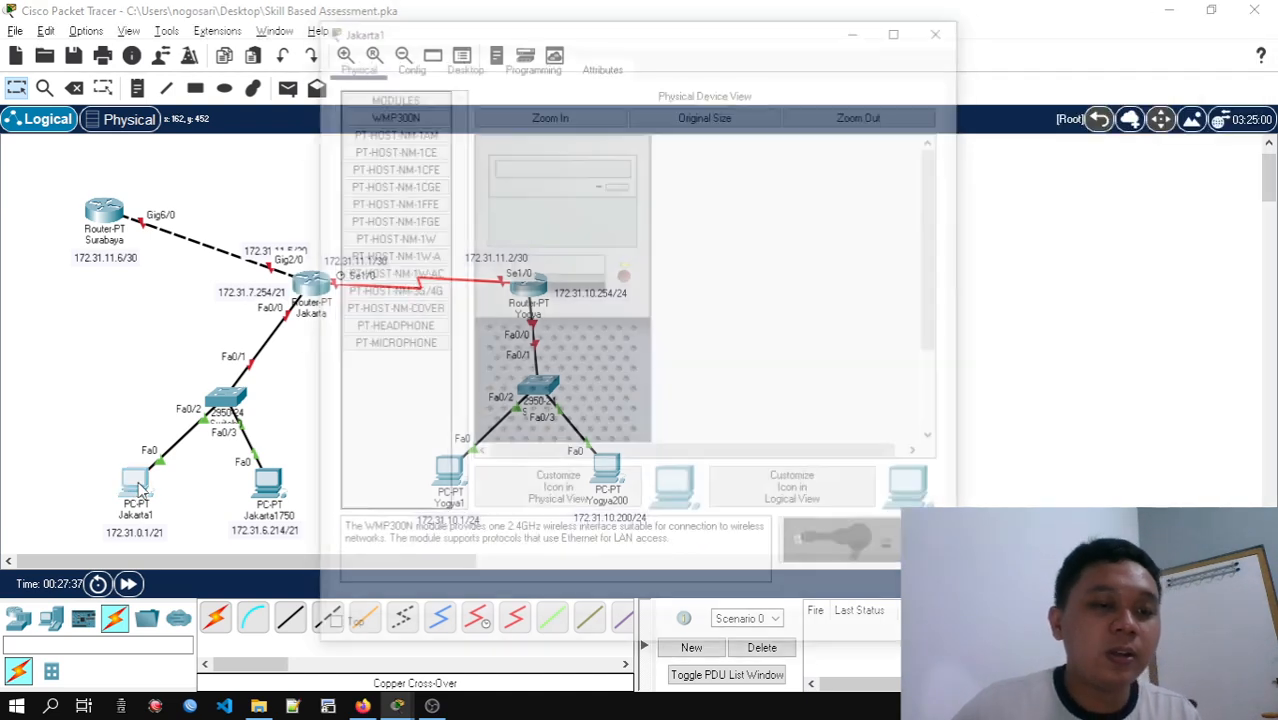
click(458, 63)
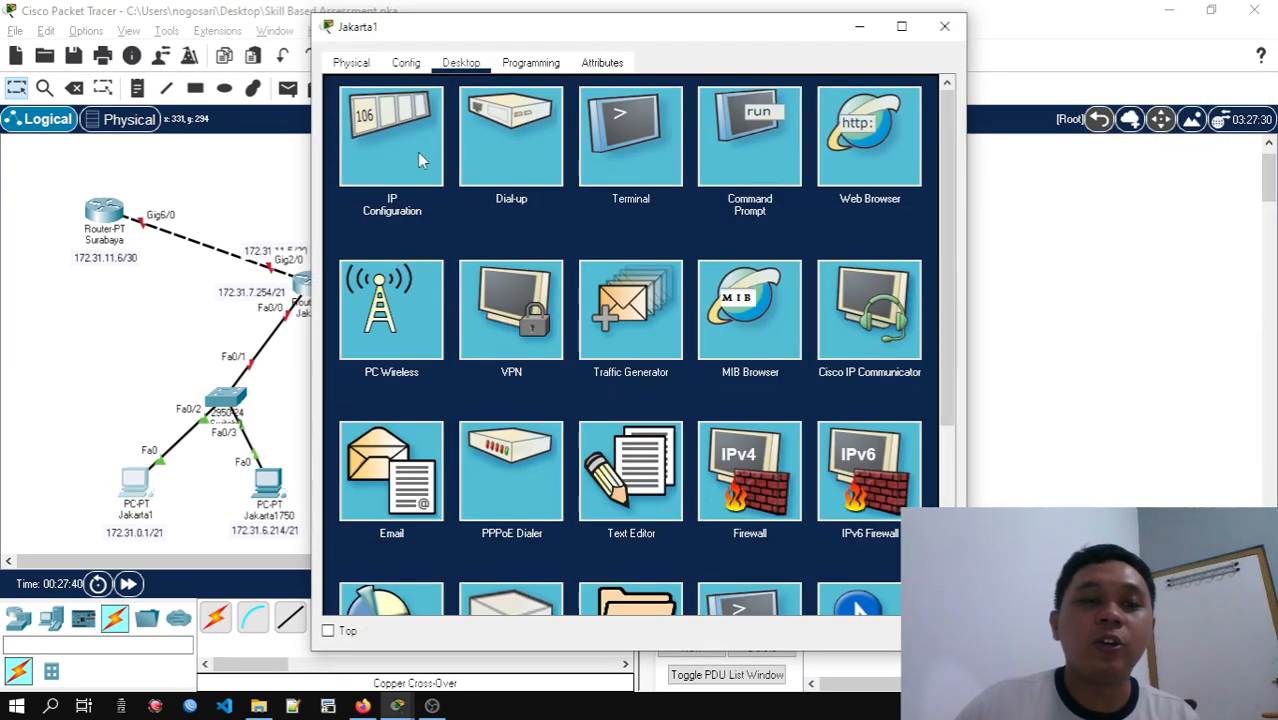
drag(549, 36, 708, 24)
click(551, 115)
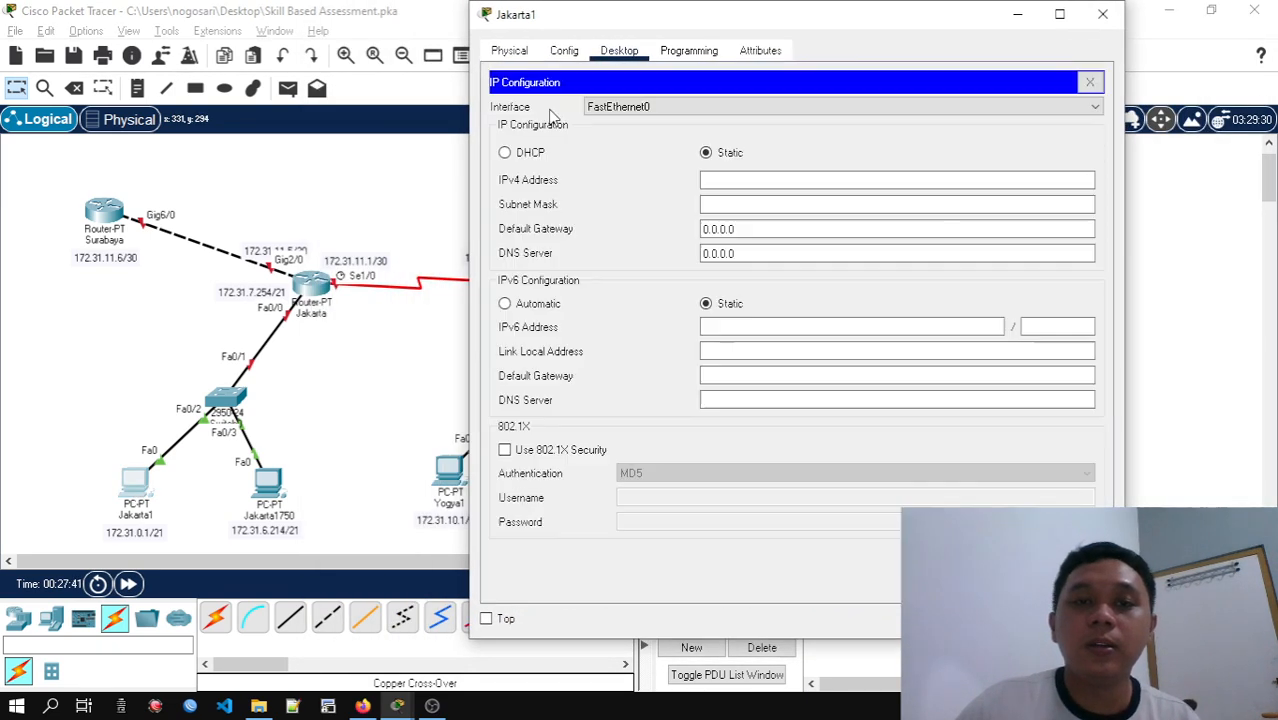
click(733, 179)
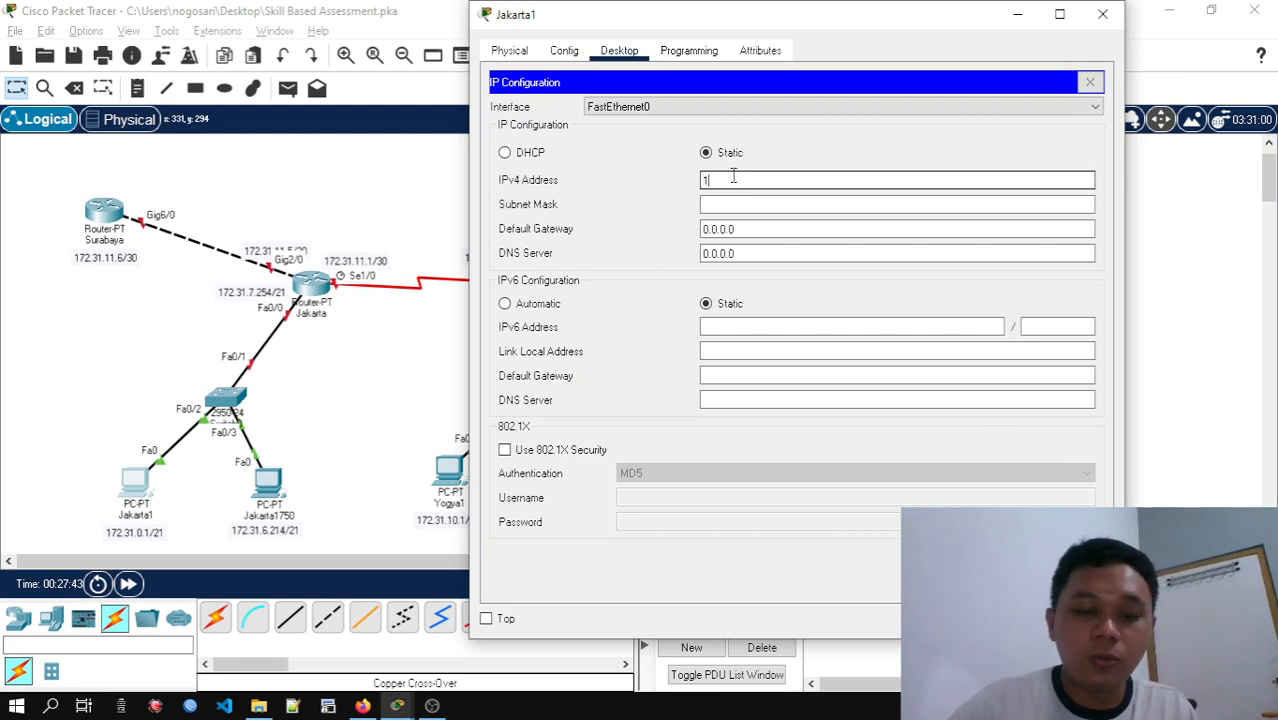
text(172.31.0.1)
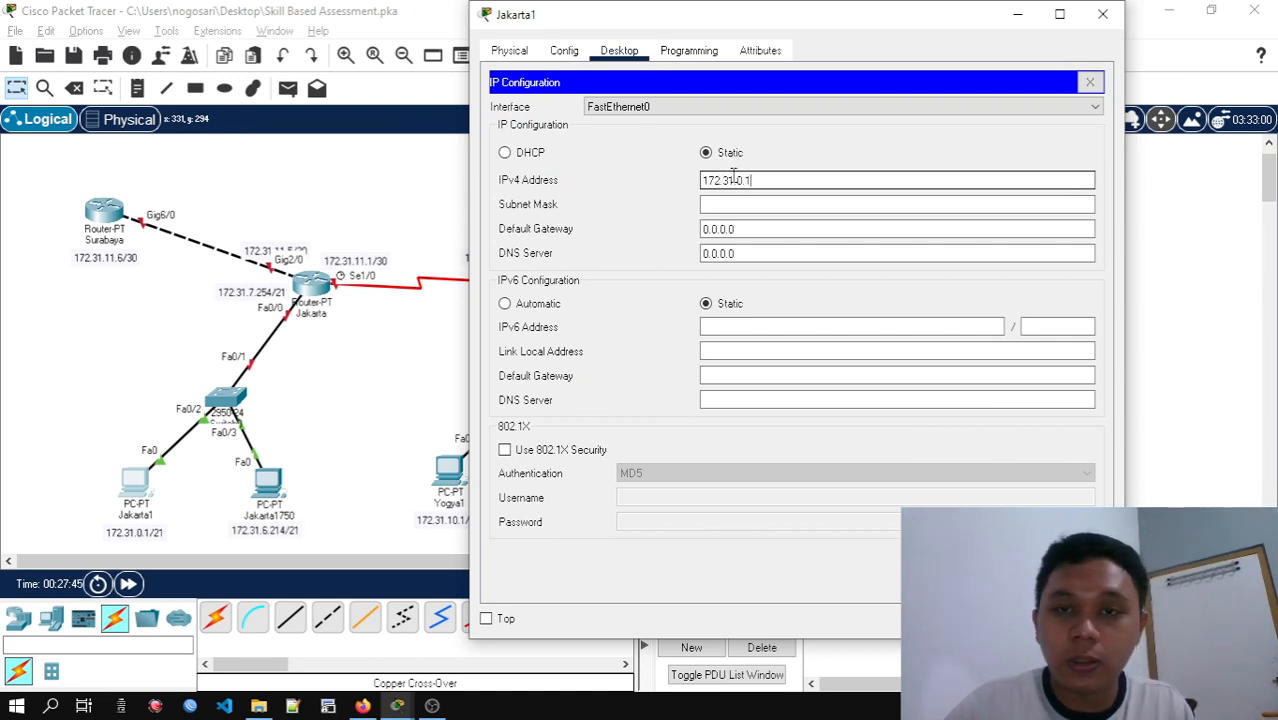
key(Tab)
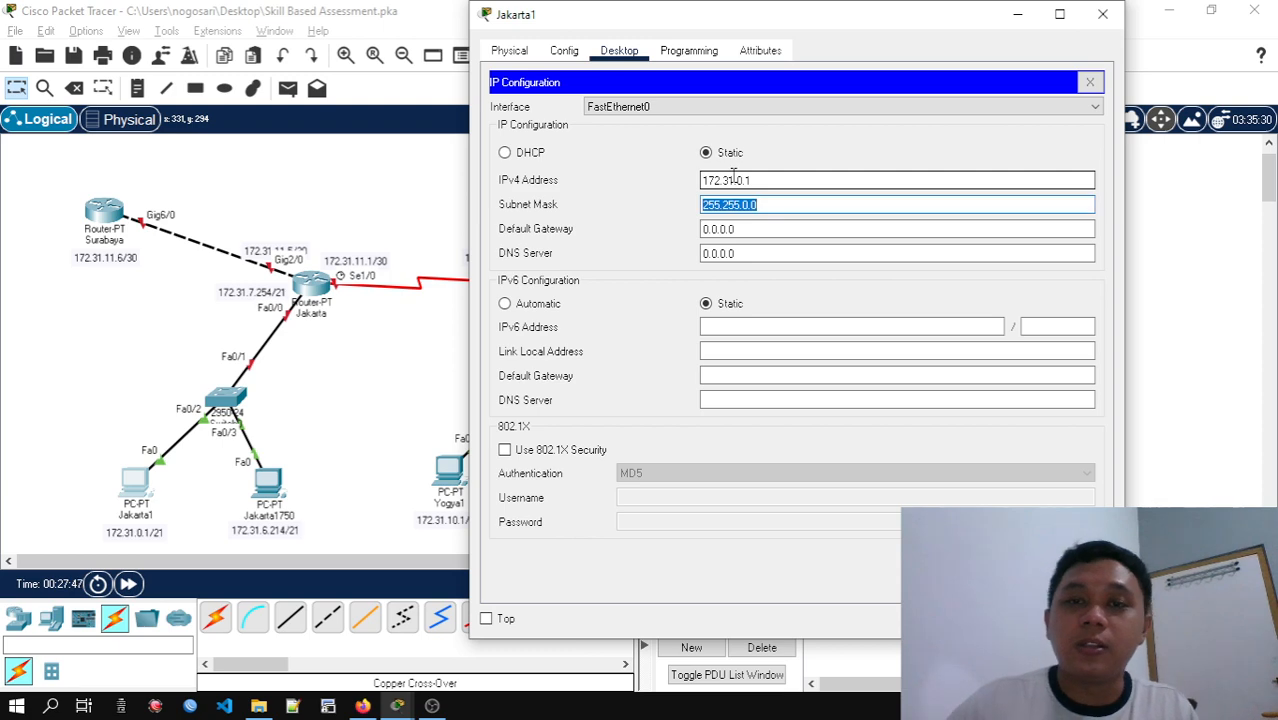
Copy the Kantor Pusat (Jakarta) subnet mask from the Subnetting sheet in Google Sheets and set Jakarta1's subnet mask to 255.255.248.0 in Packet Tracer
key(alt+Tab)
key(Tab)
key(Tab)
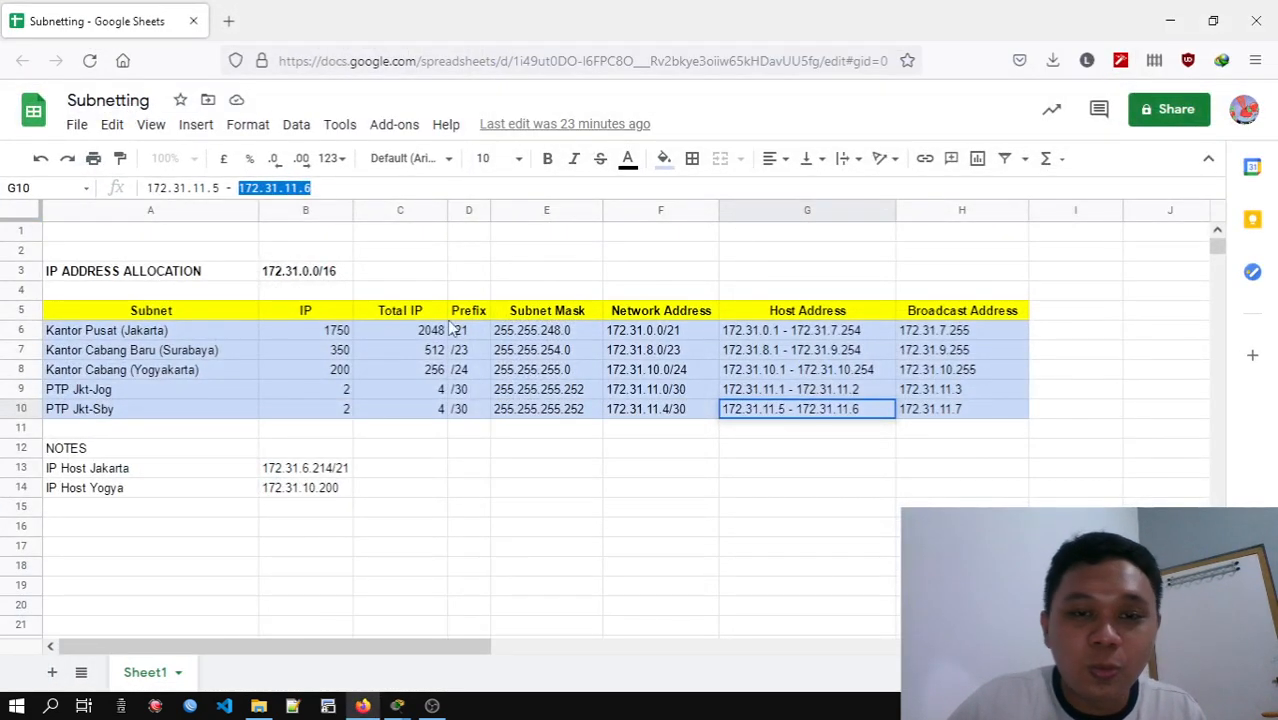
click(532, 333)
drag(242, 188, 103, 191)
key(ctrl+c)
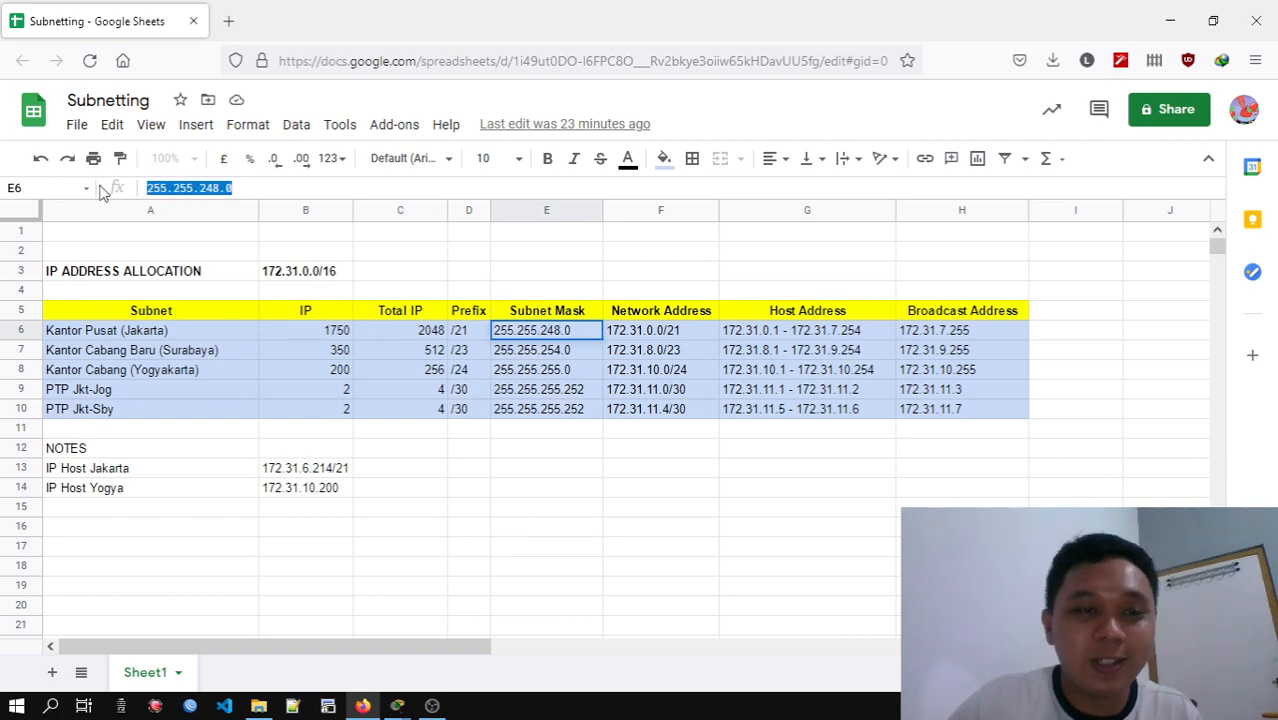
click(1170, 20)
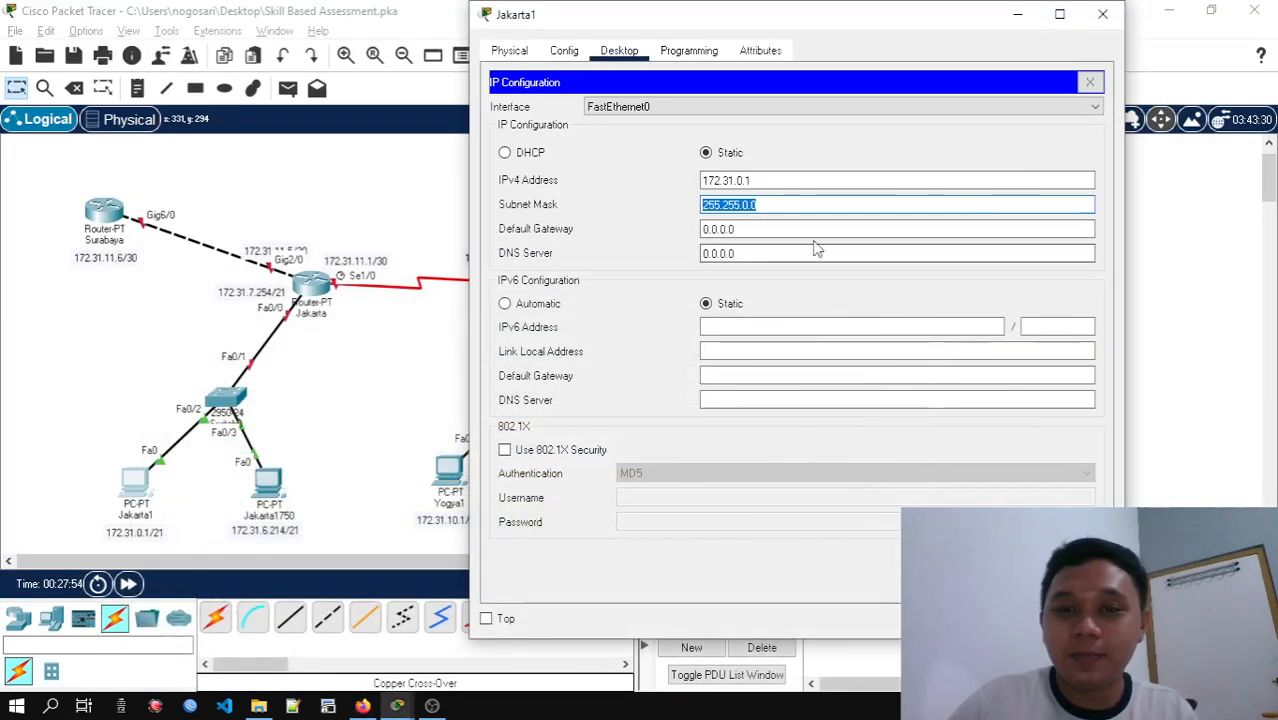
key(ctrl+v)
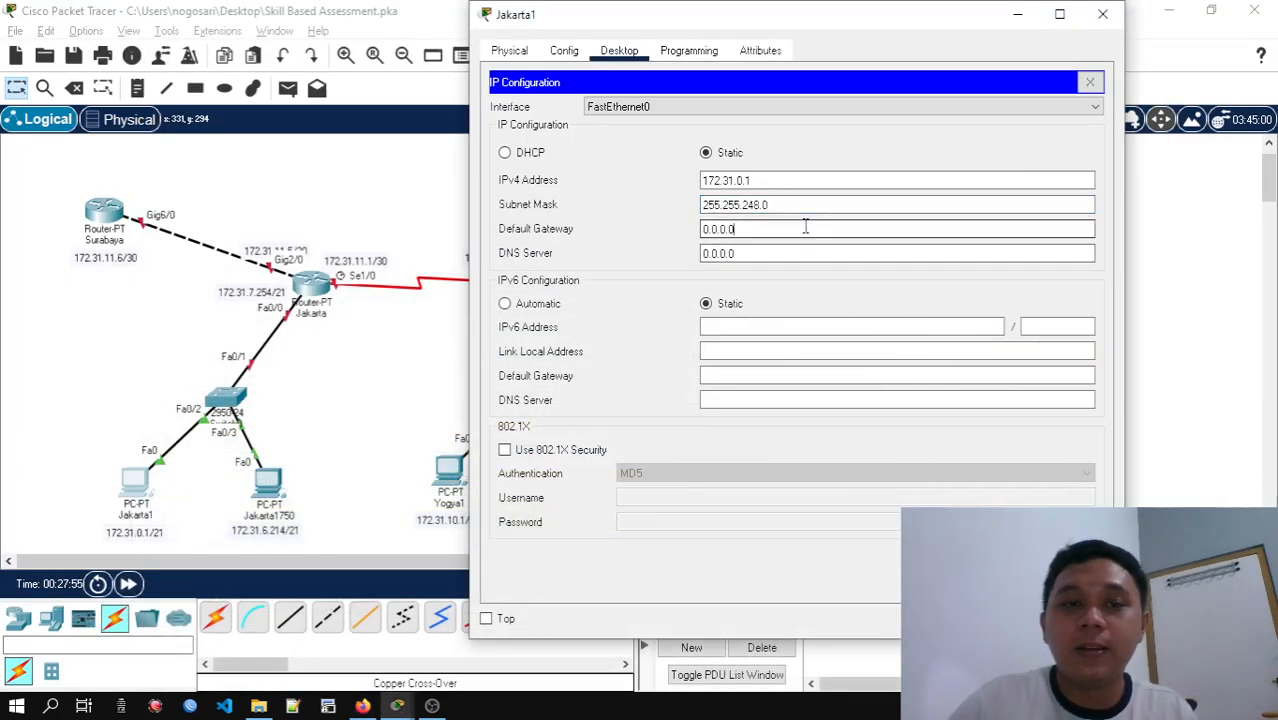
Set Jakarta1's default gateway to 172.31.7.254 and close the PC's window
double_click(805, 227)
drag(805, 227, 697, 232)
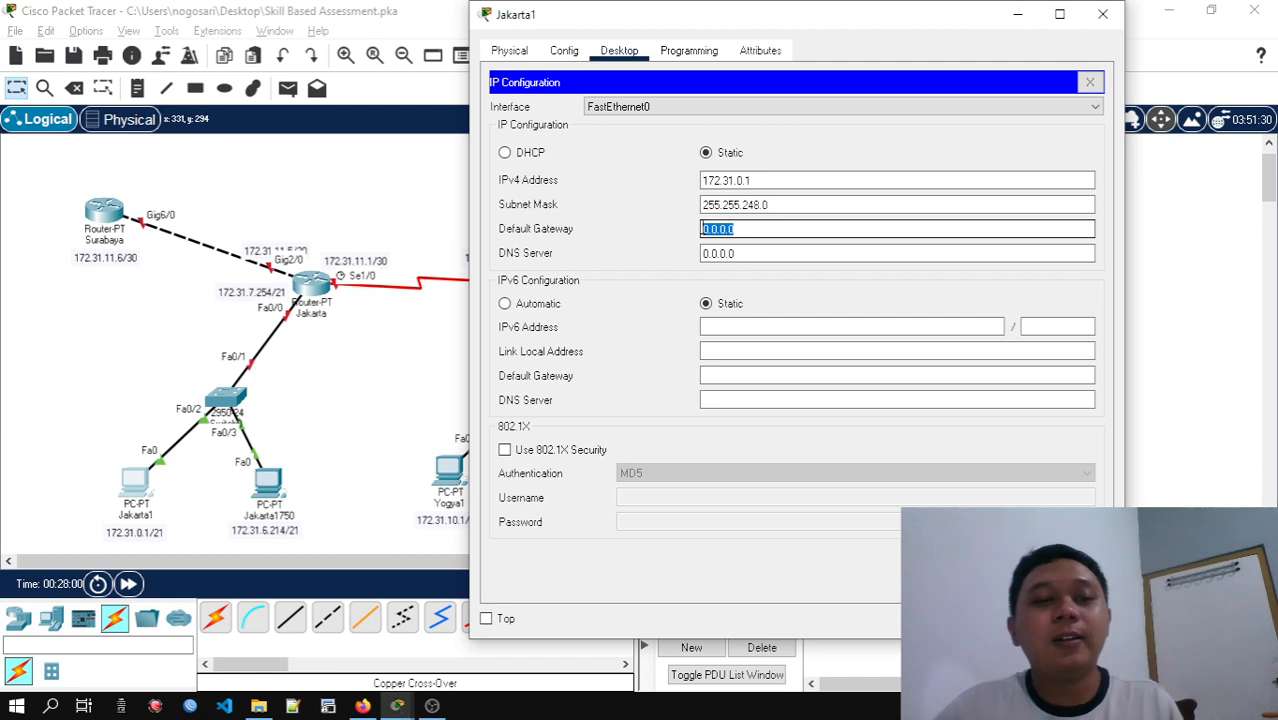
text(172.31.)
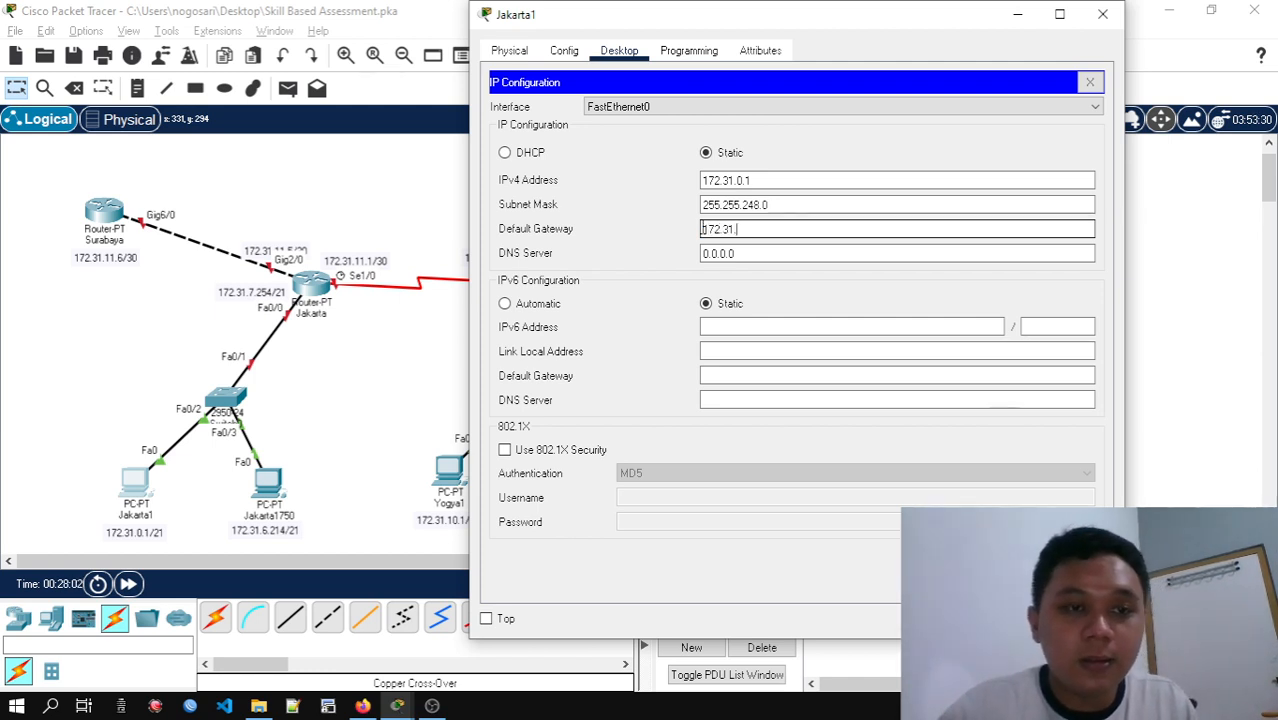
text(7.254)
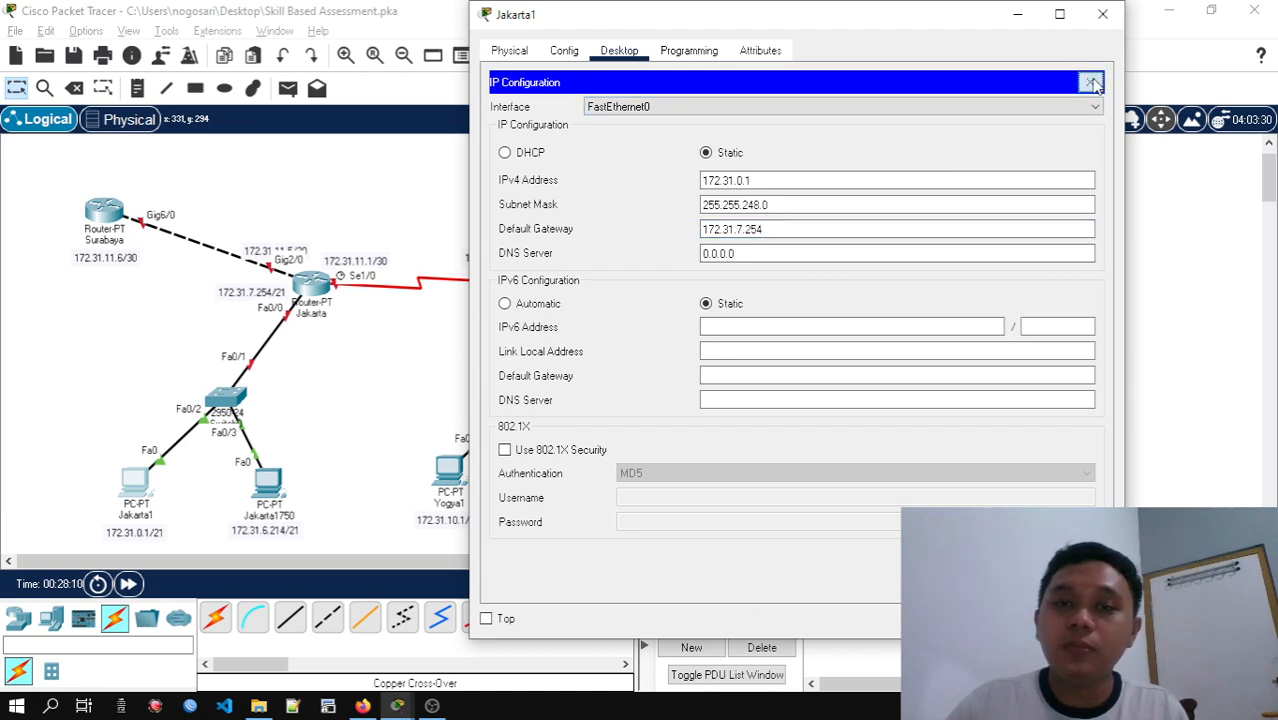
click(1092, 84)
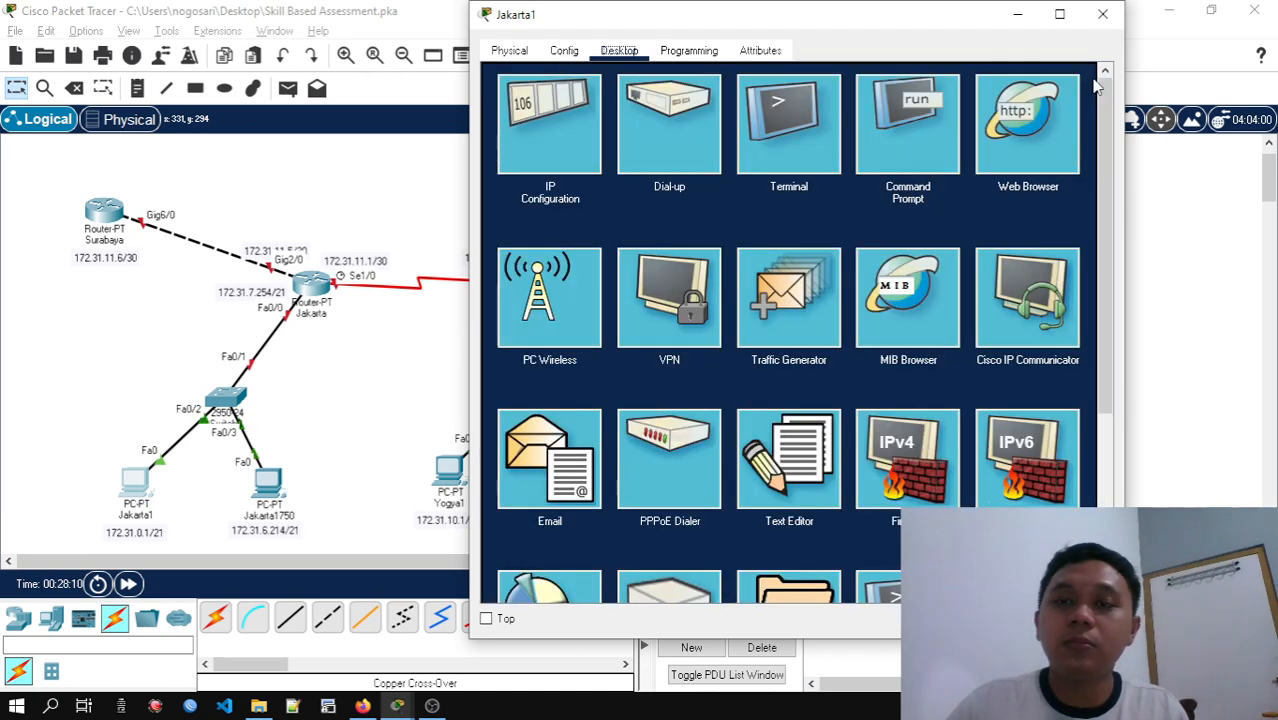
click(1100, 16)
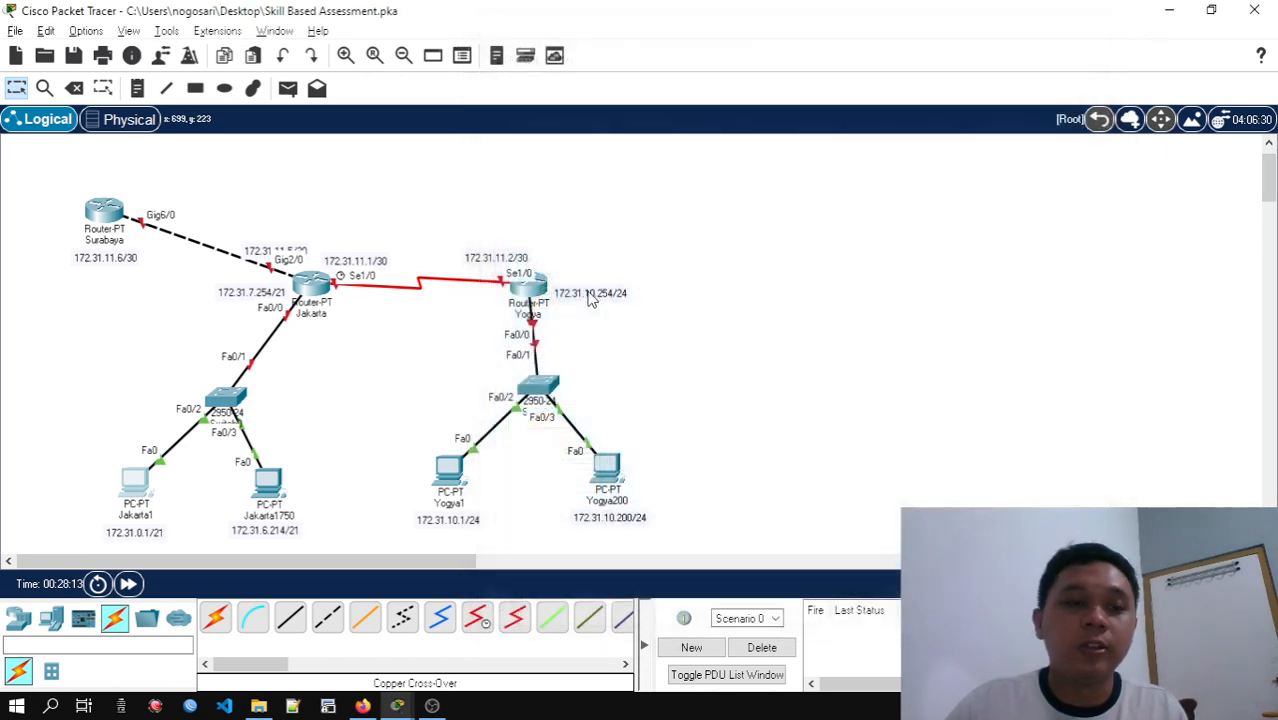
Open the IP configuration of PC Jakarta1750 and set its IPv4 address to 172.31.6.214 with subnet mask 255.255.248.0
click(268, 484)
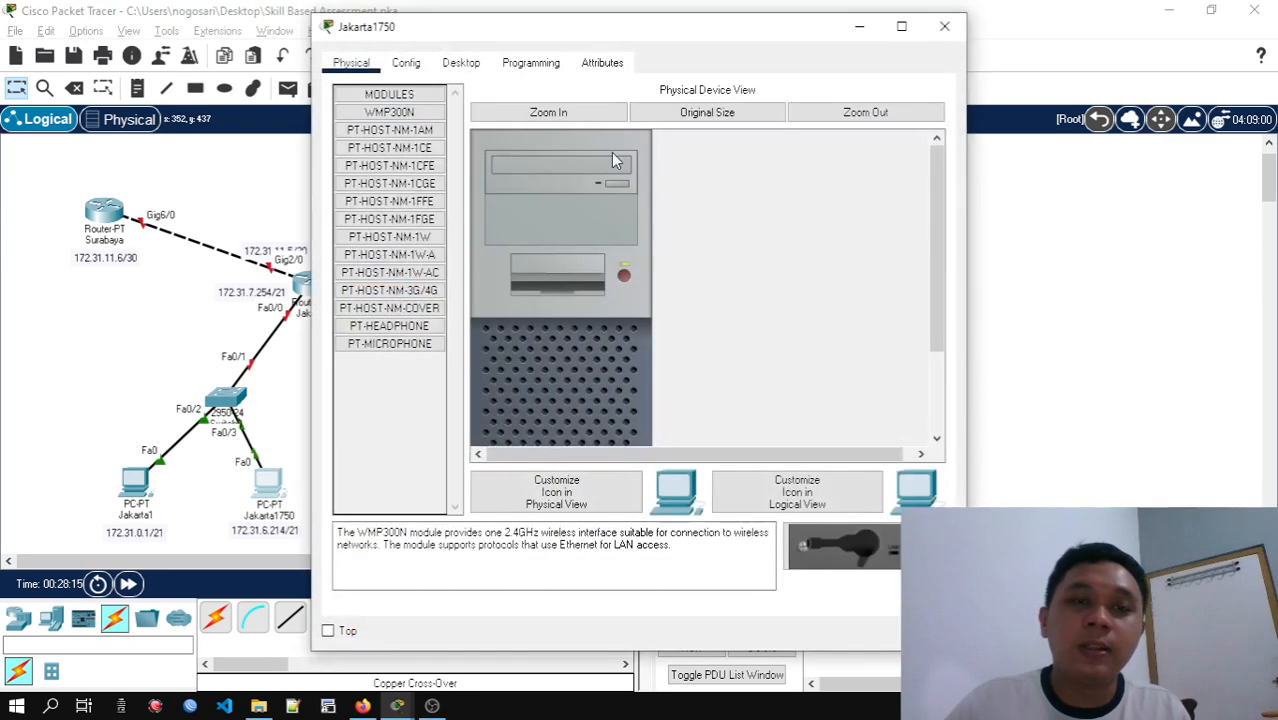
click(459, 65)
drag(550, 30, 703, 31)
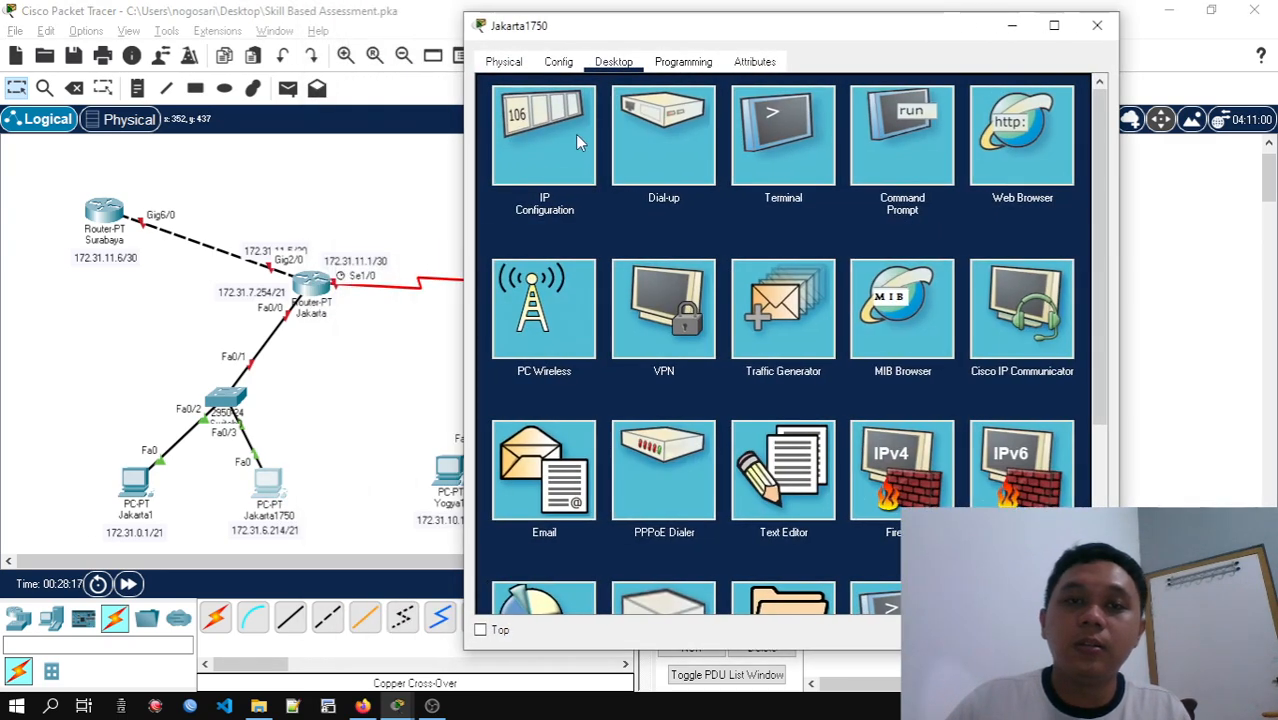
click(575, 134)
click(751, 190)
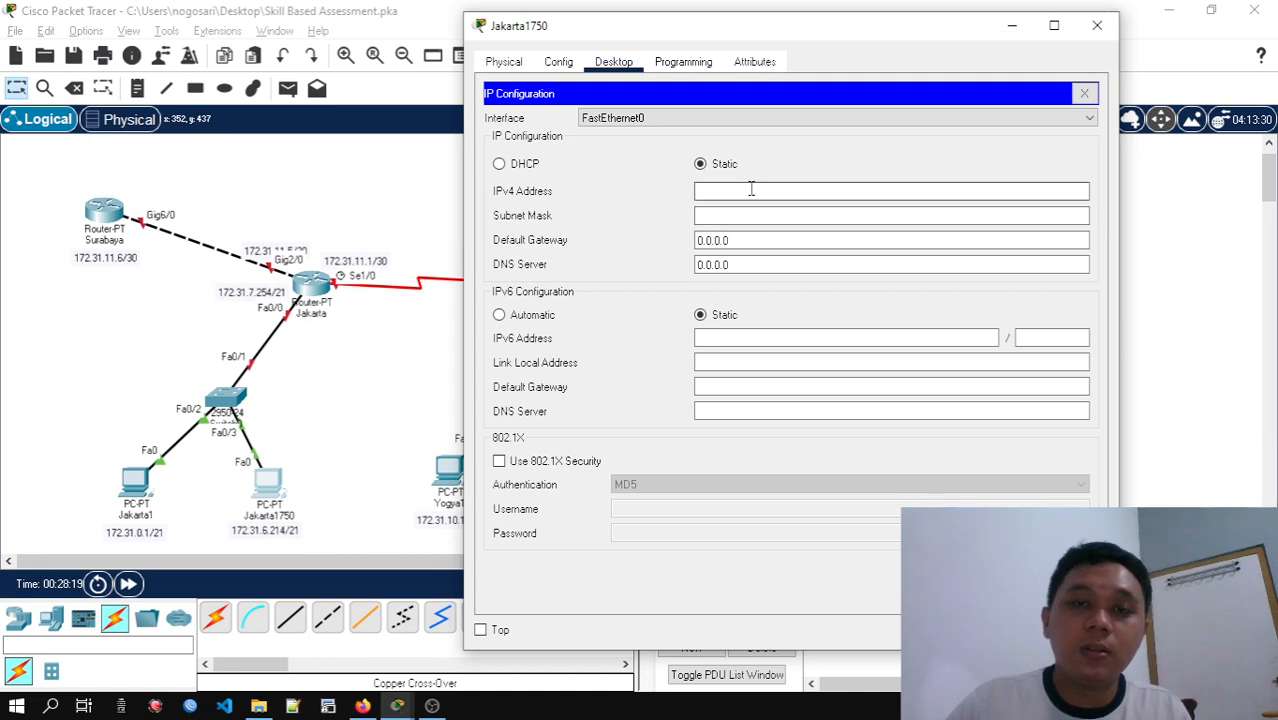
text(172.31.6.214)
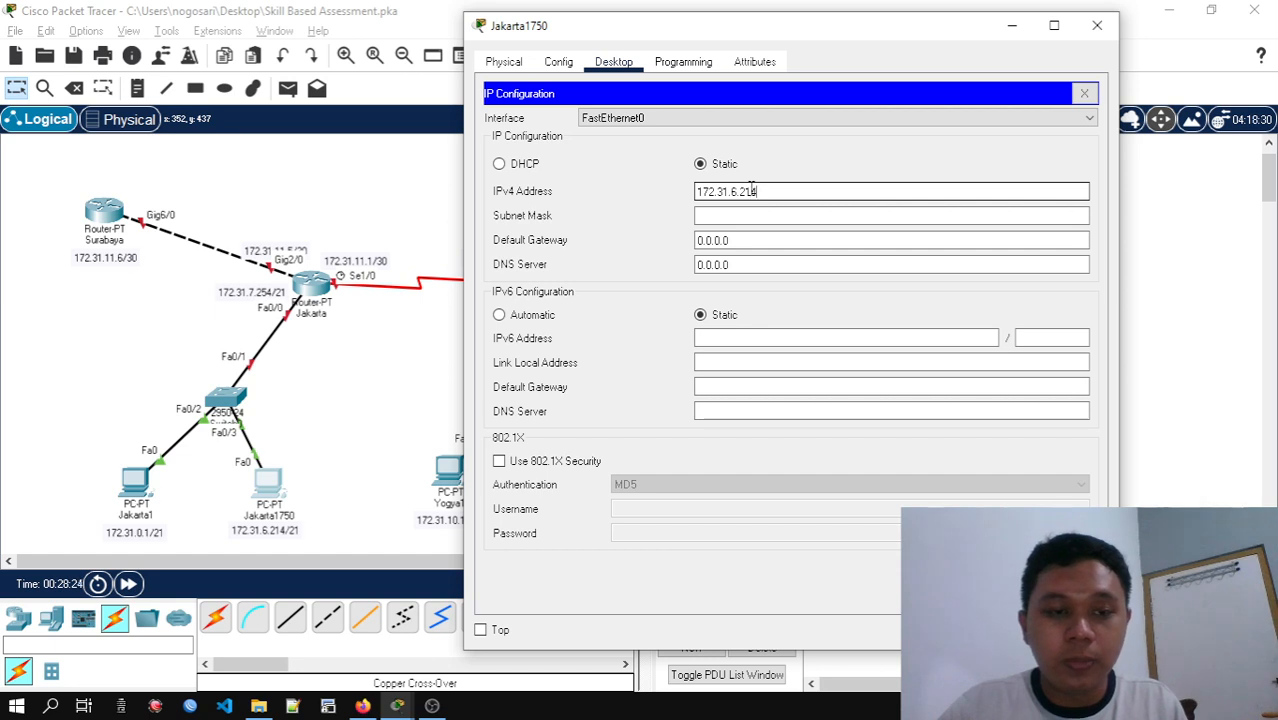
key(Tab)
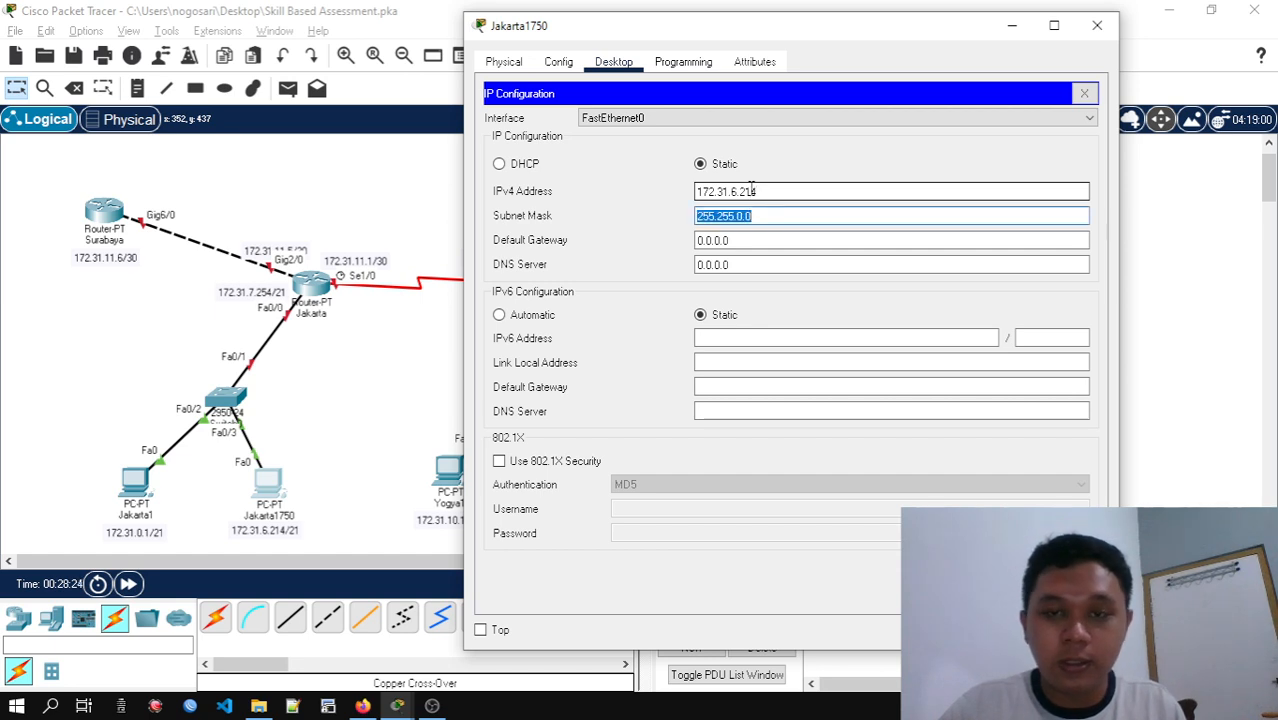
text(255.255.248.0)
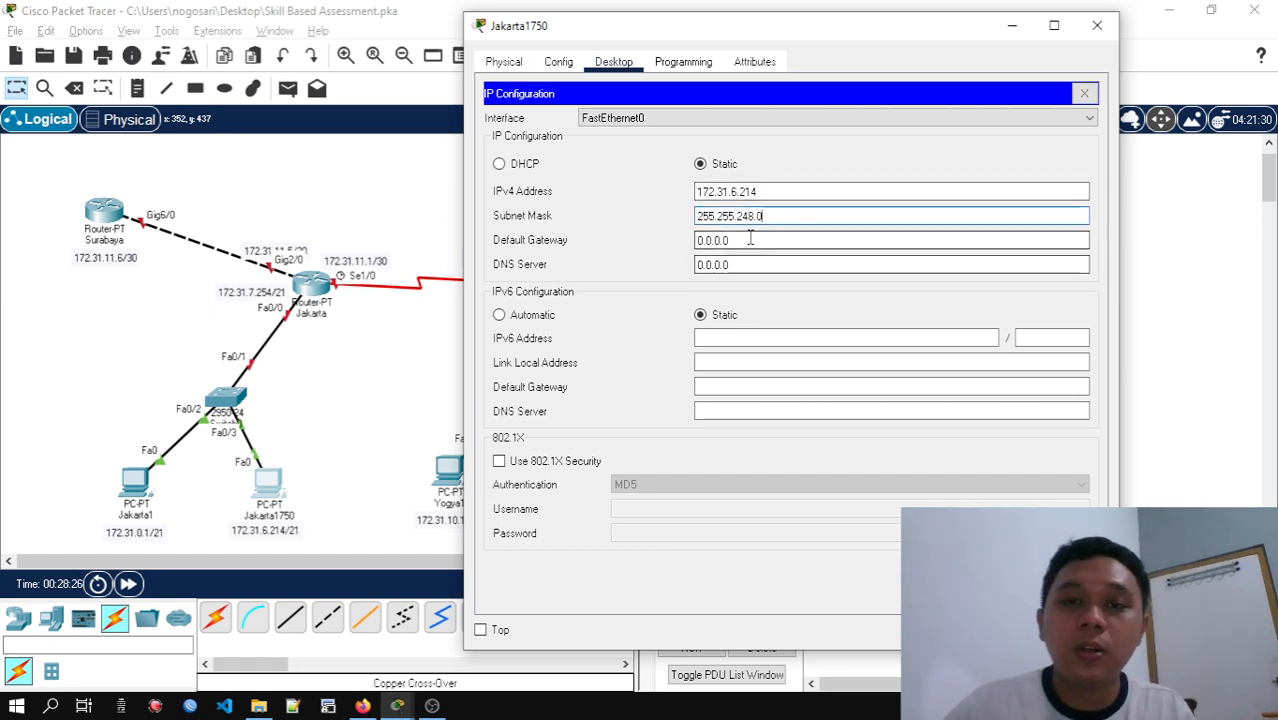
Set Jakarta1750's default gateway to 172.31.7.254 and close the PC's window
double_click(750, 239)
key(BackSpace)
key(BackSpace)
key(BackSpace)
key(BackSpace)
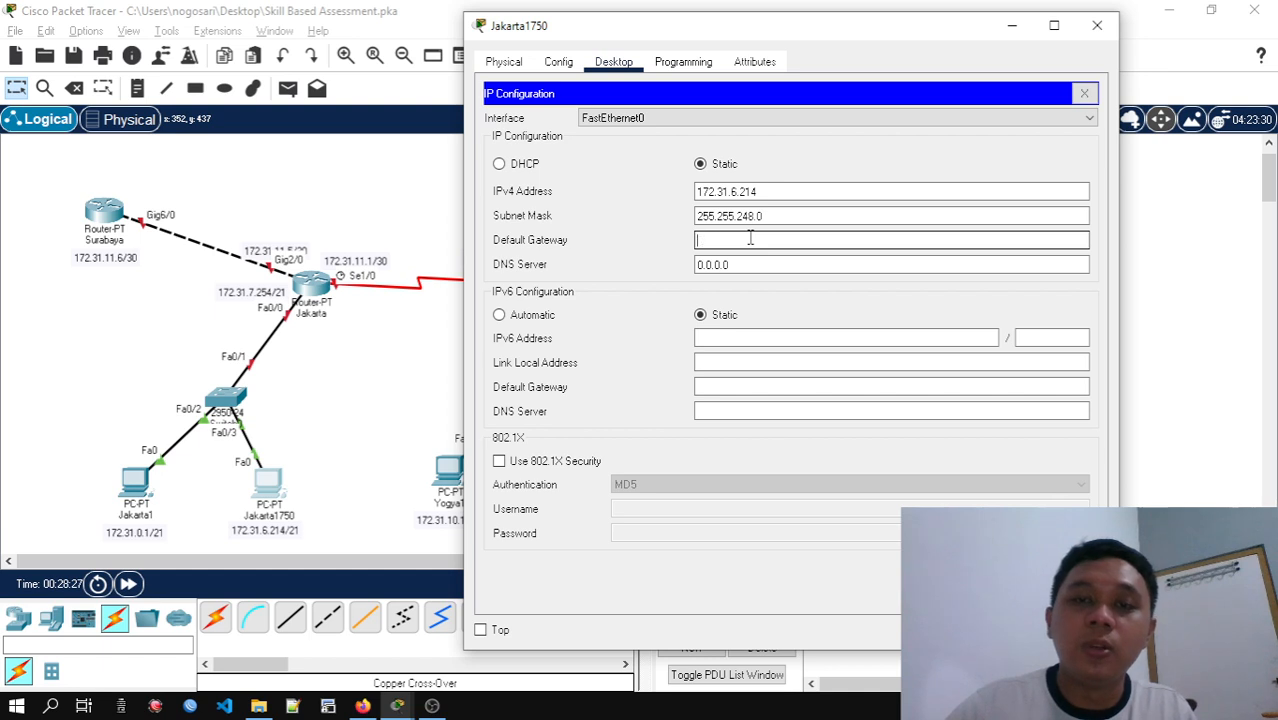
text(172.)
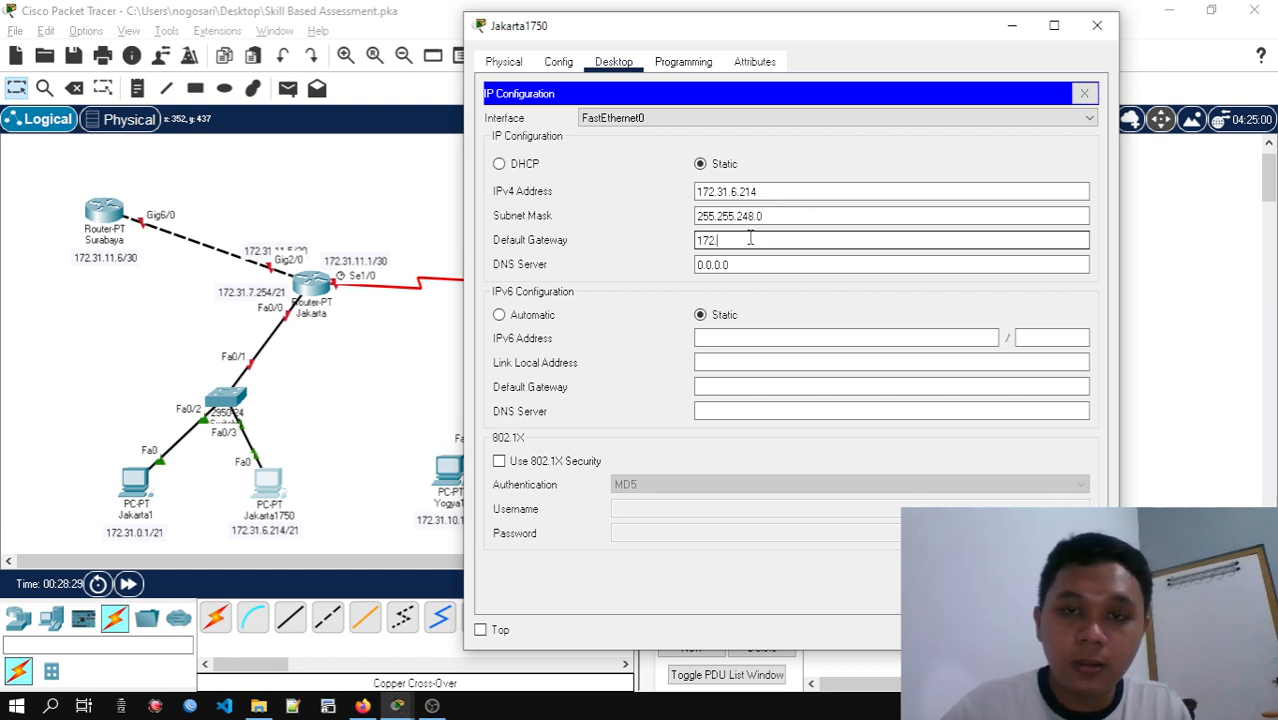
text(31.7.)
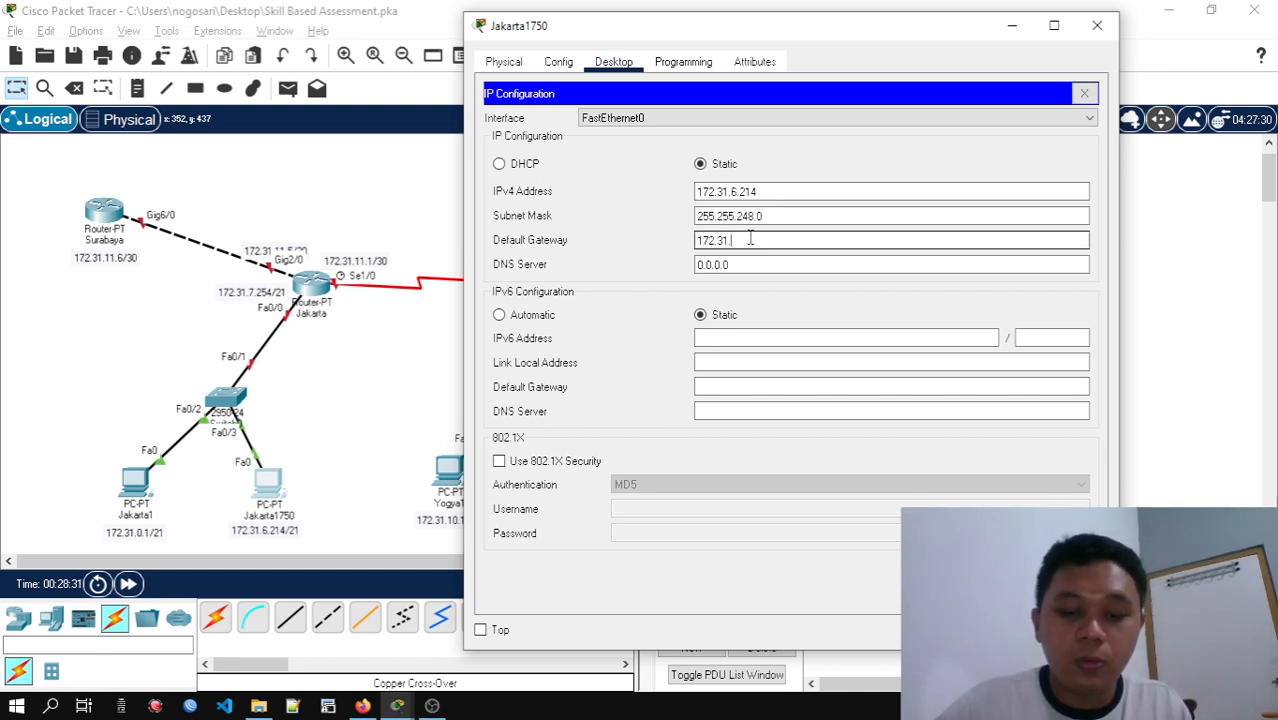
text(25)
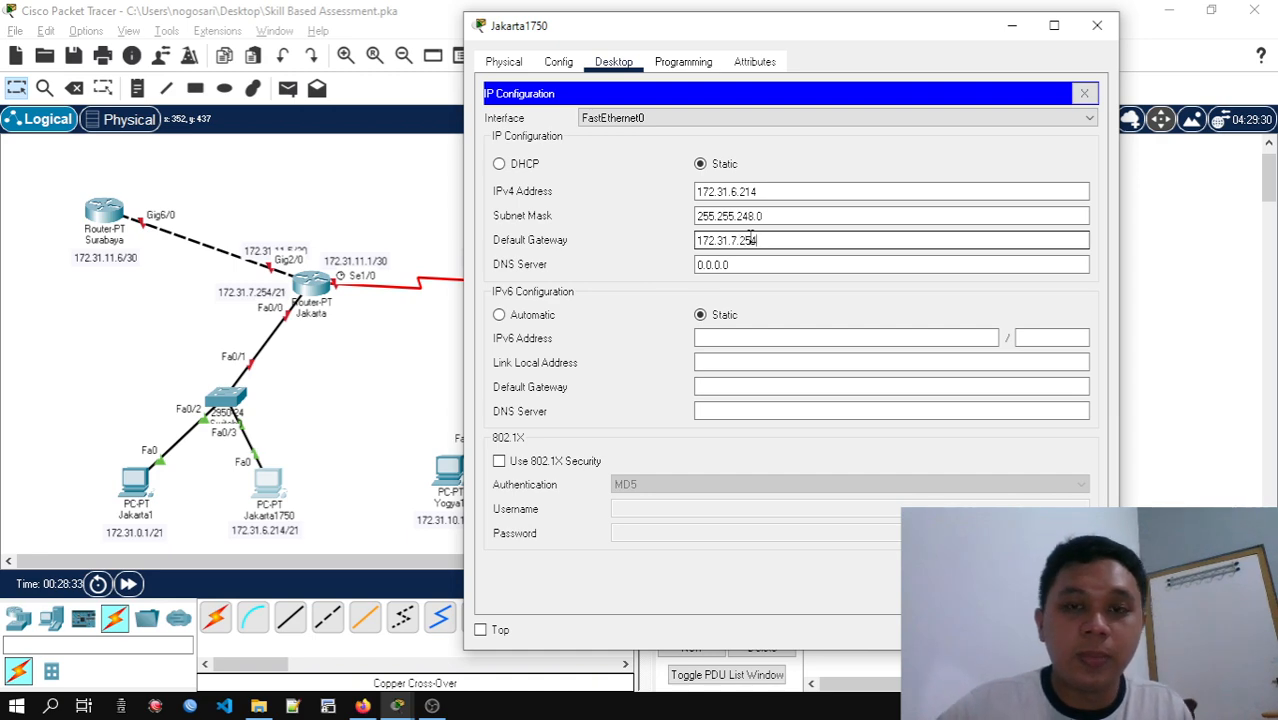
text(4)
click(1084, 93)
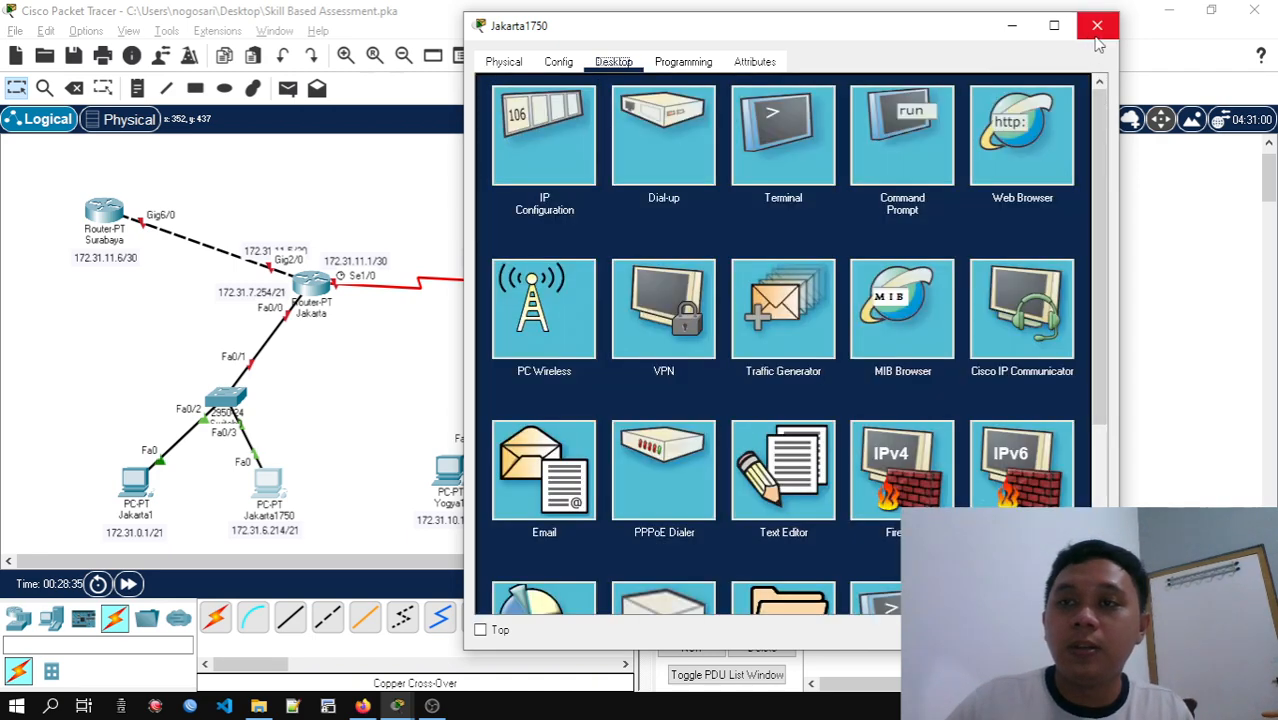
click(1097, 25)
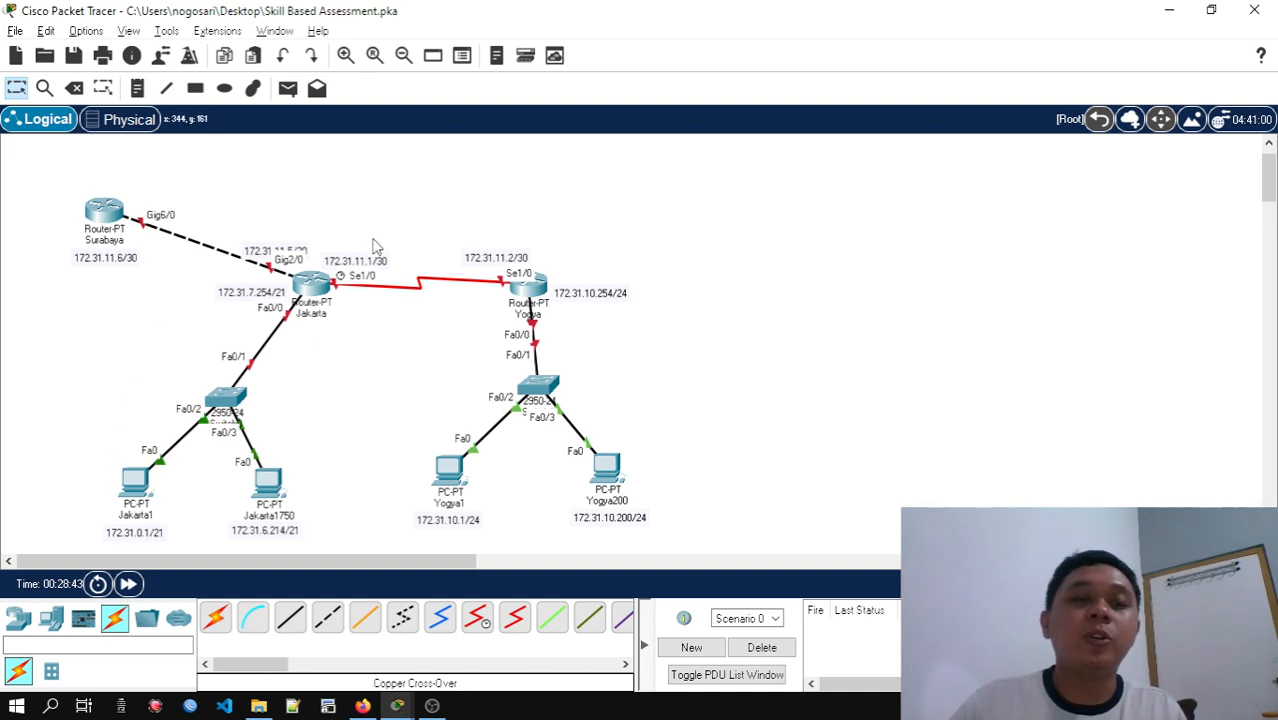
Ping 172.31.6.214 from the command prompt of PC Jakarta1 to test the Jakarta LAN, and close the PC's window
click(138, 490)
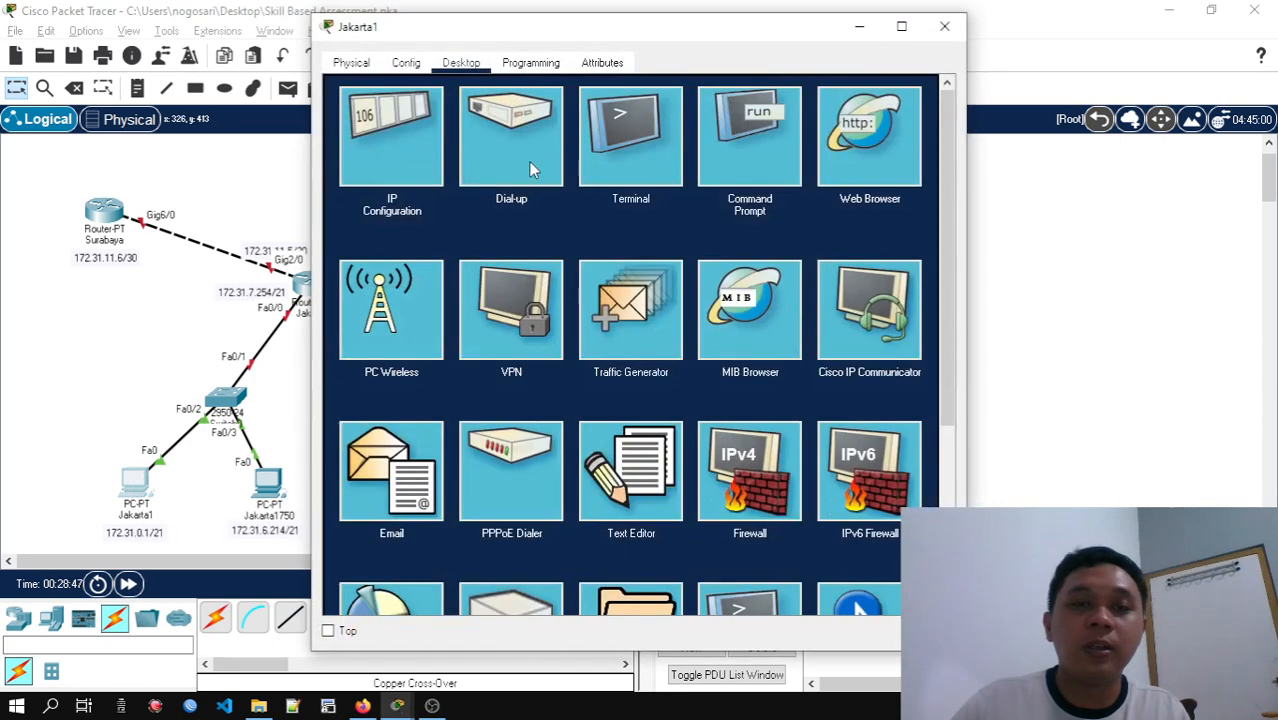
drag(699, 36, 949, 36)
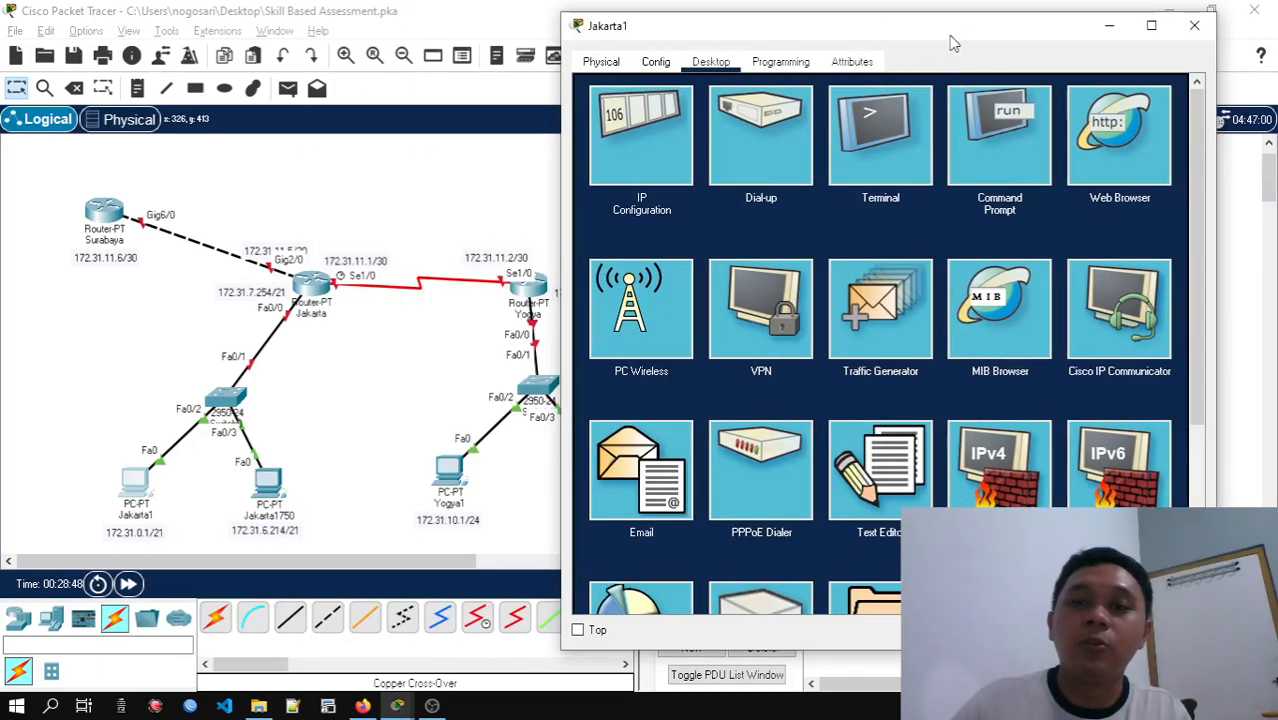
click(960, 142)
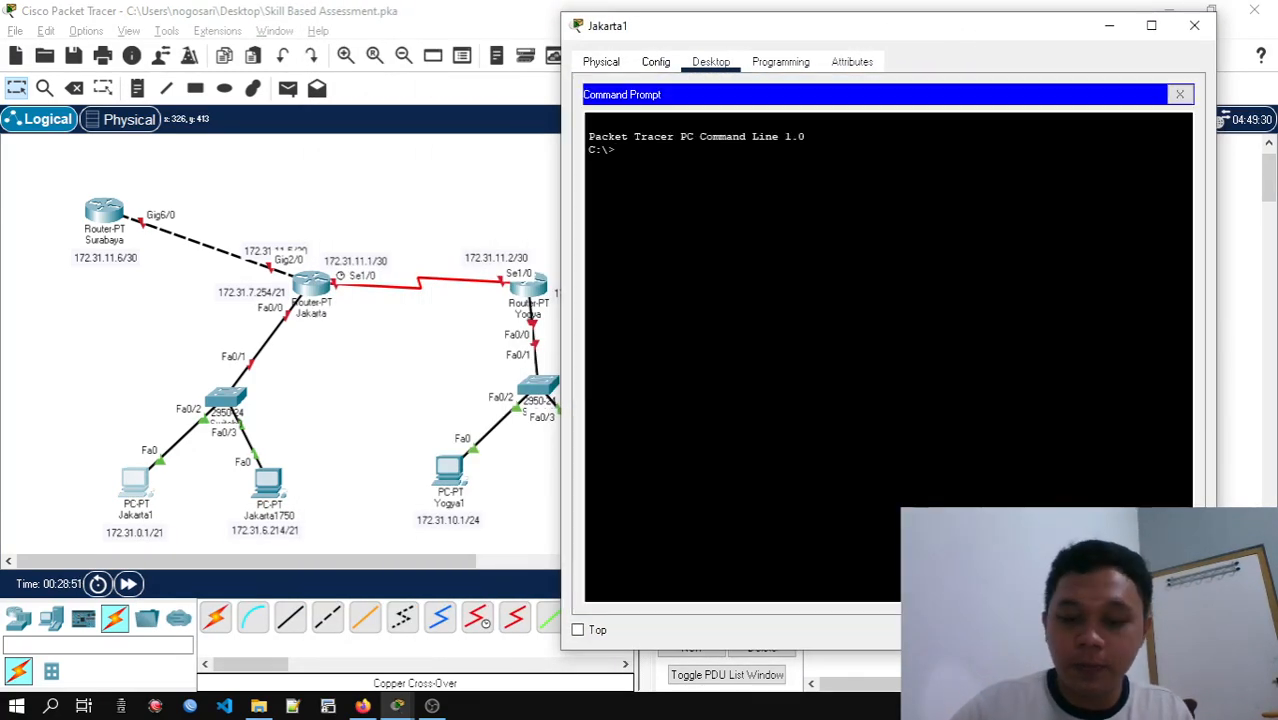
text(ping )
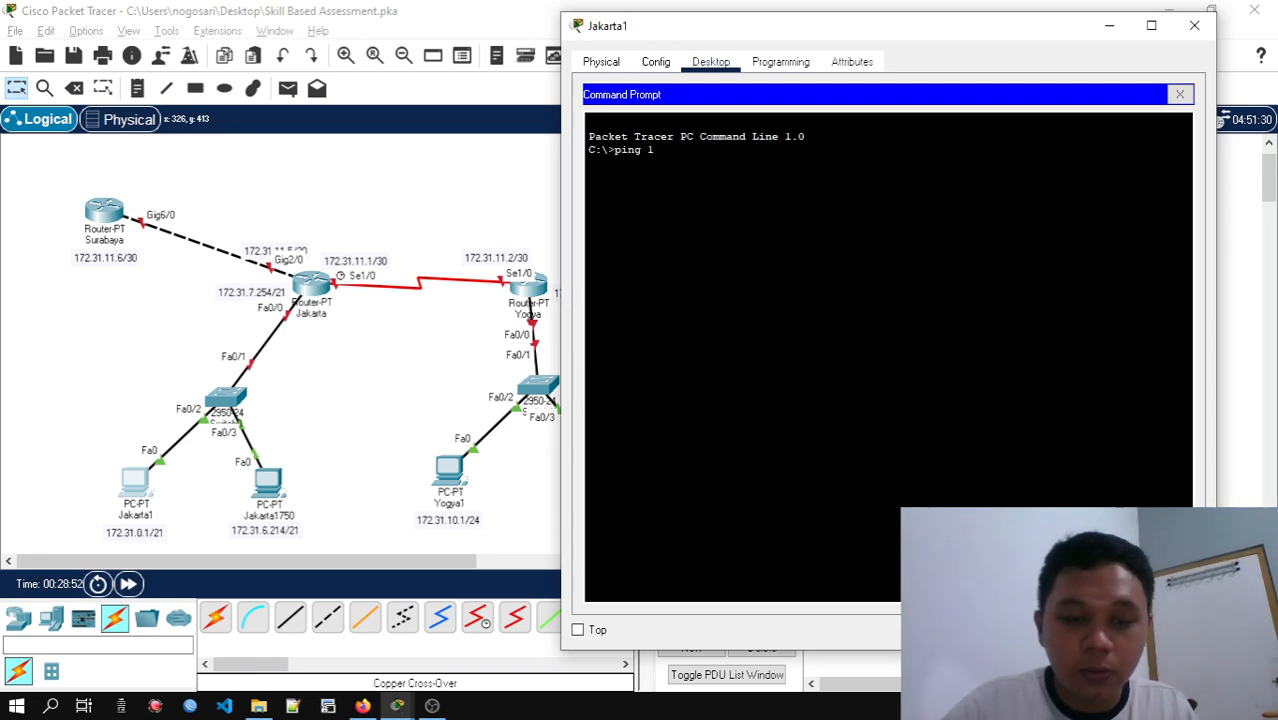
text(172.31.6.)
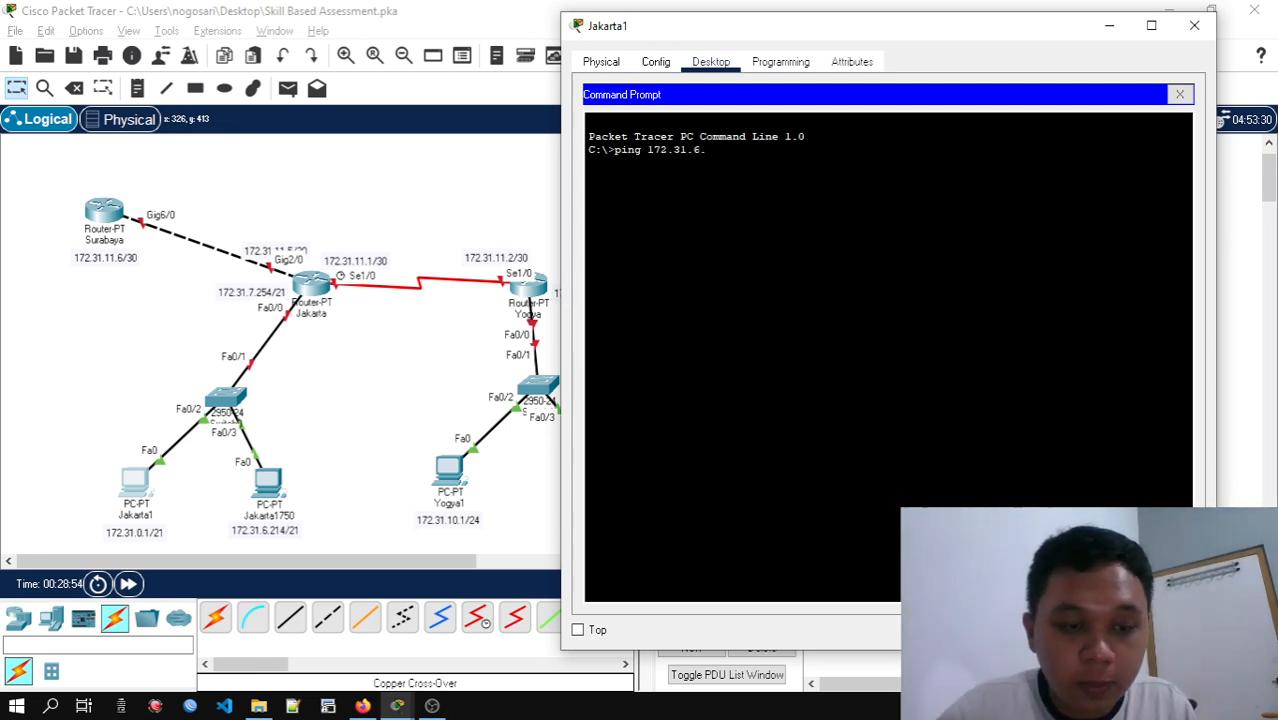
text(214)
key(Return)
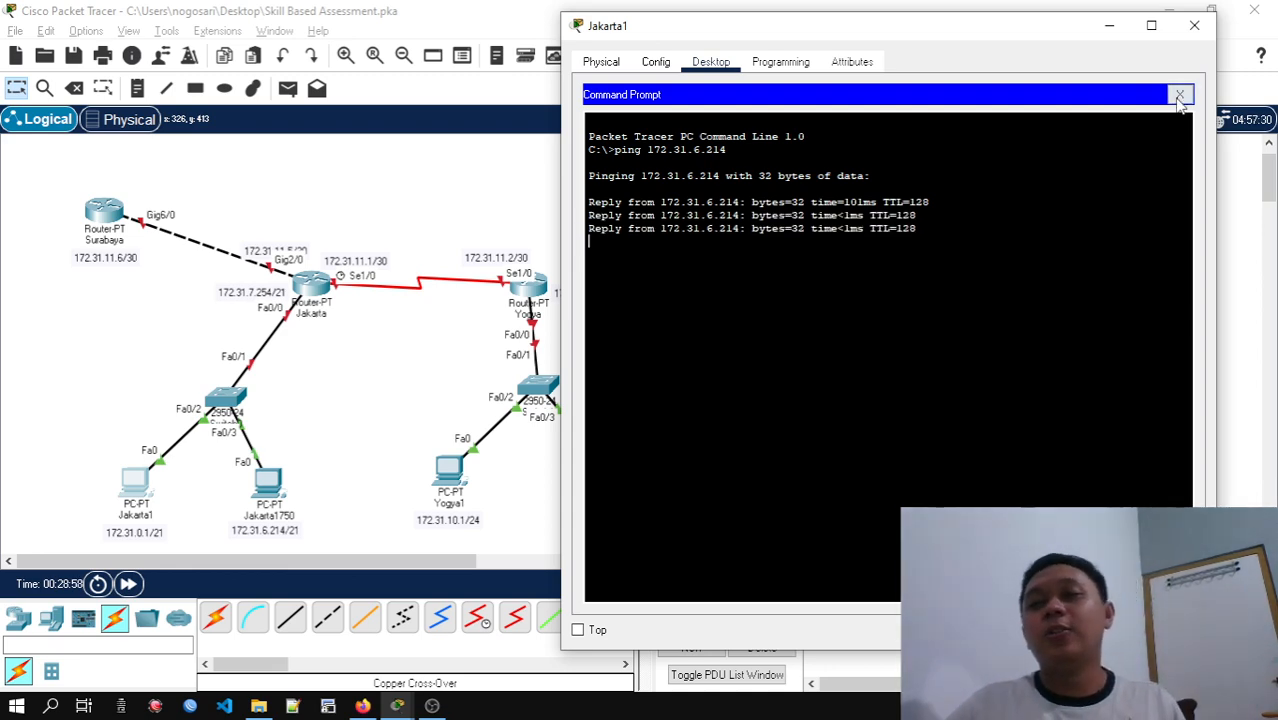
click(1179, 94)
click(1194, 25)
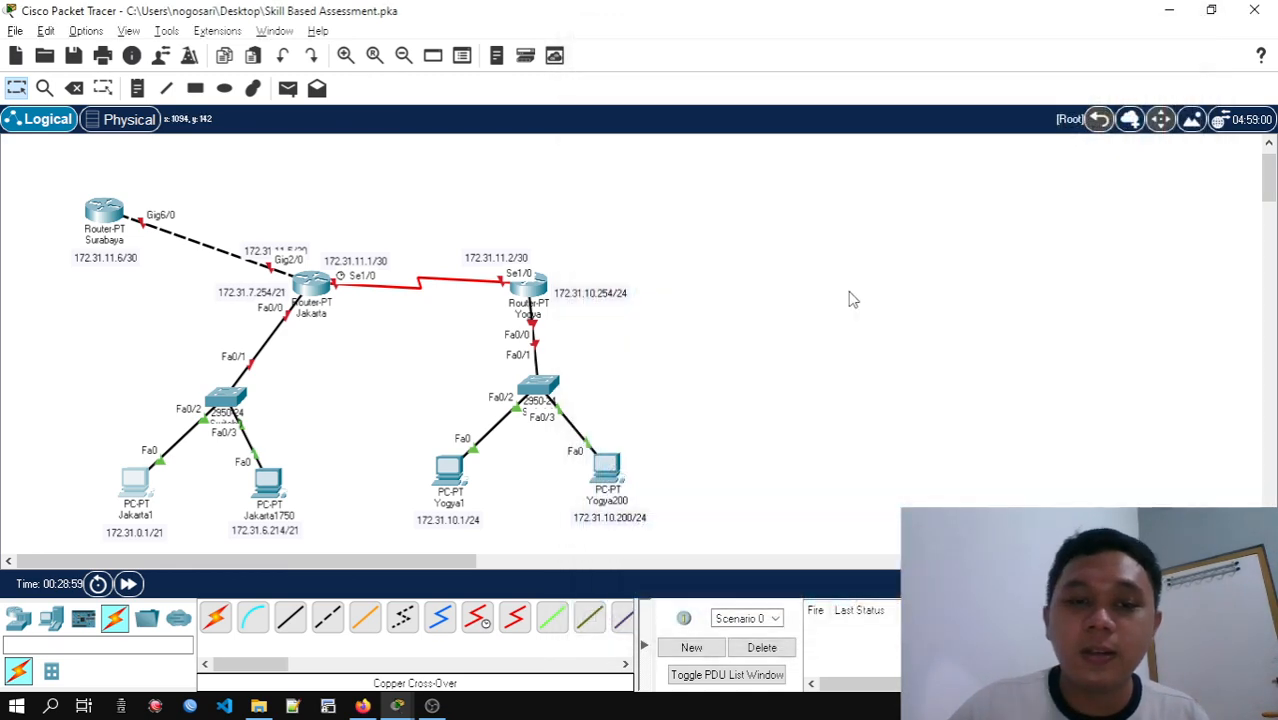
Open the IP configuration of PC Yogya1 and set its IPv4 address to 172.31.10.1
click(450, 470)
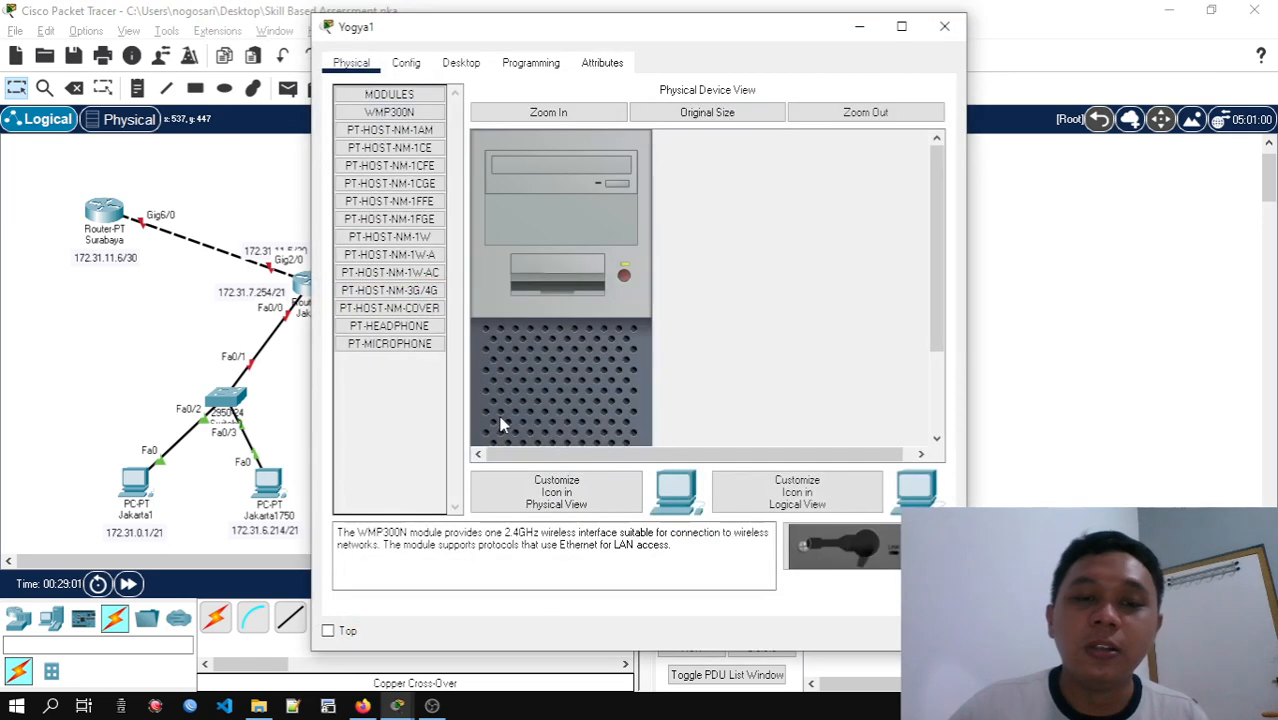
click(461, 62)
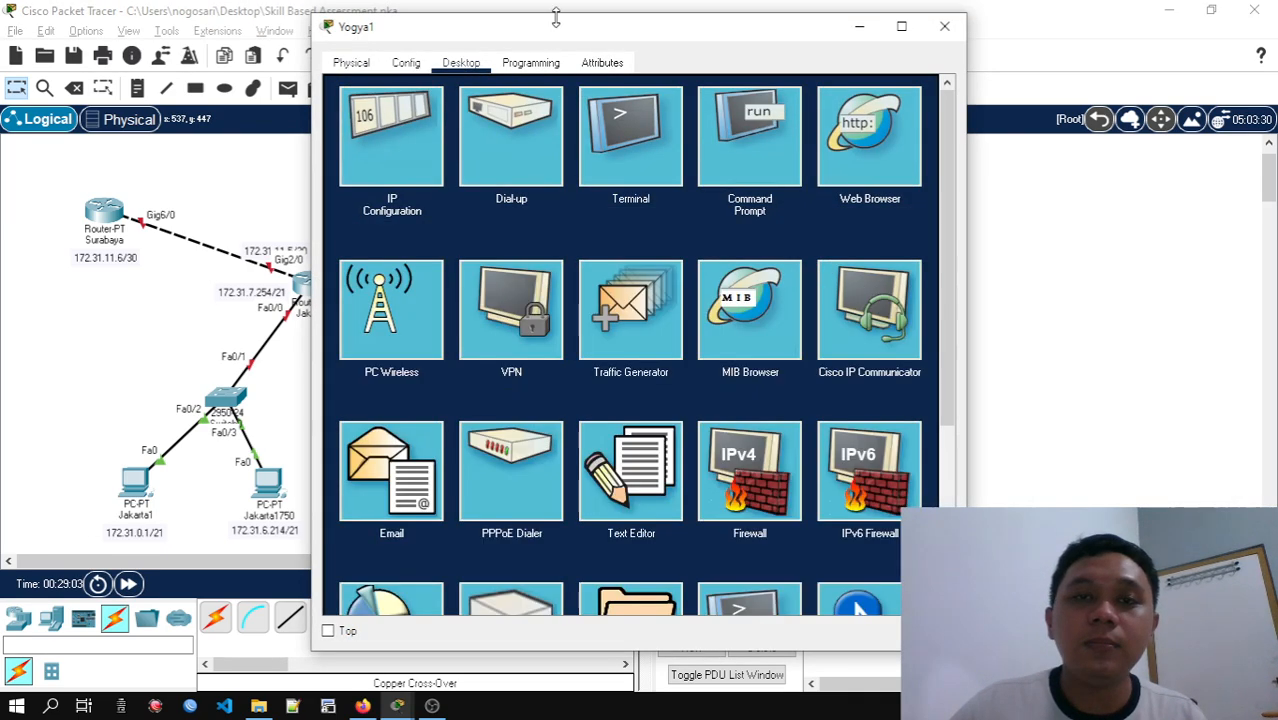
drag(558, 34, 898, 51)
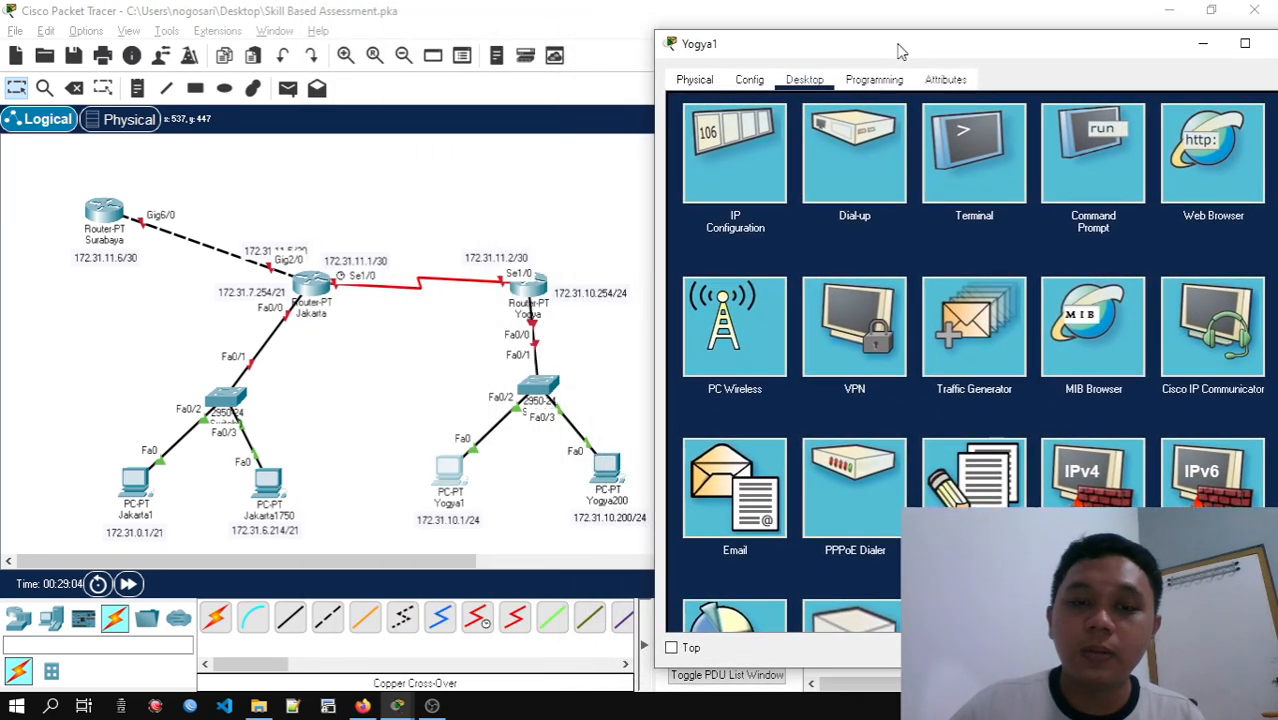
click(1088, 150)
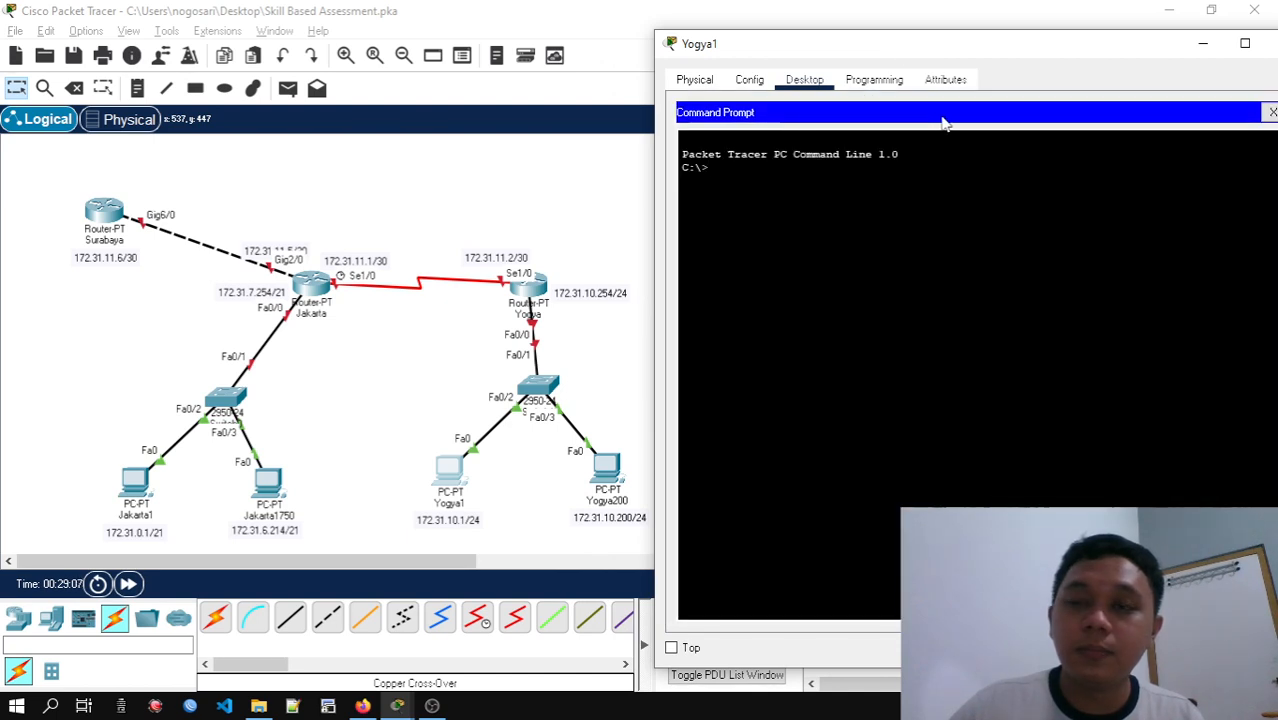
click(1270, 112)
click(782, 205)
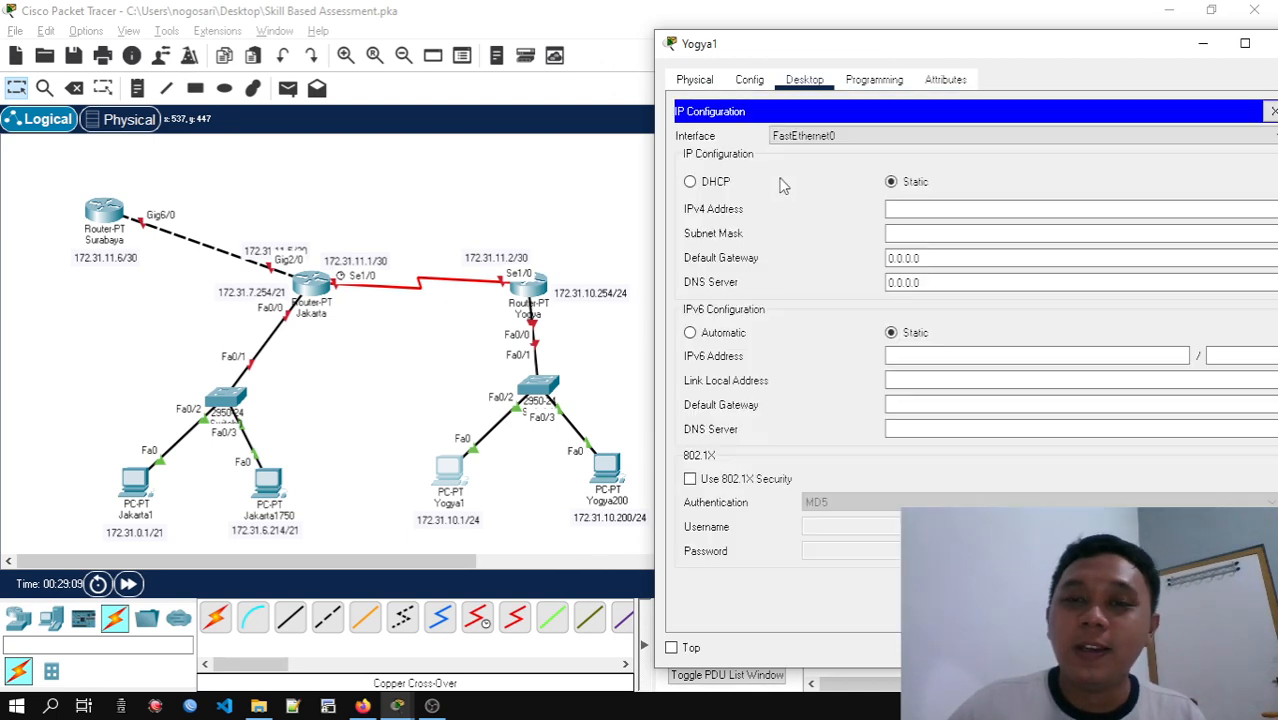
click(933, 208)
text(1)
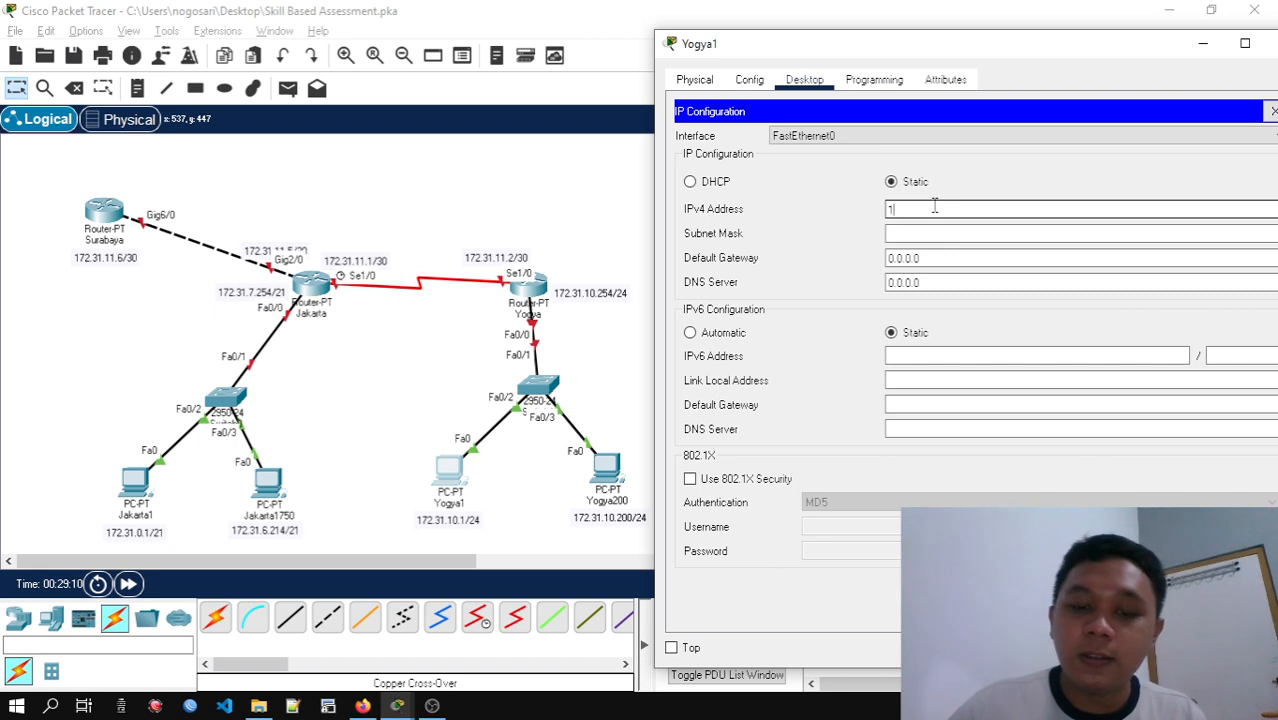
text(72.31.10.1)
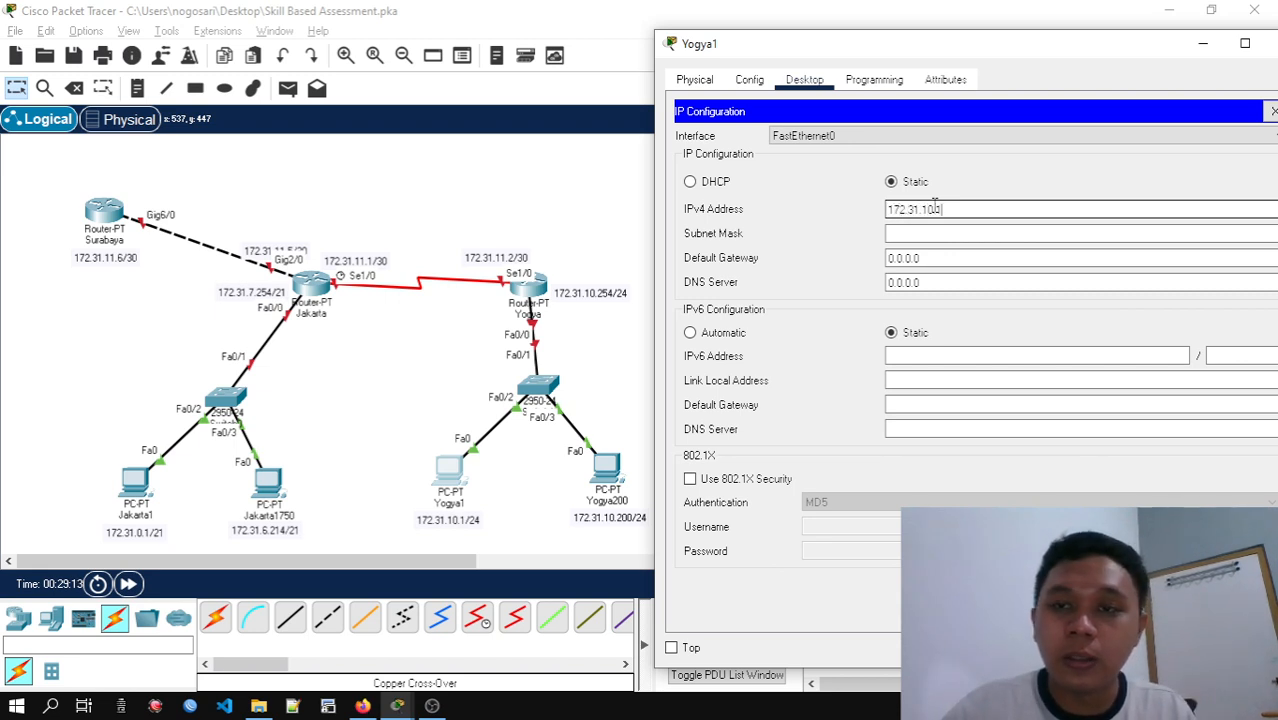
Set Yogya1's subnet mask to 255.255.255.0
key(Tab)
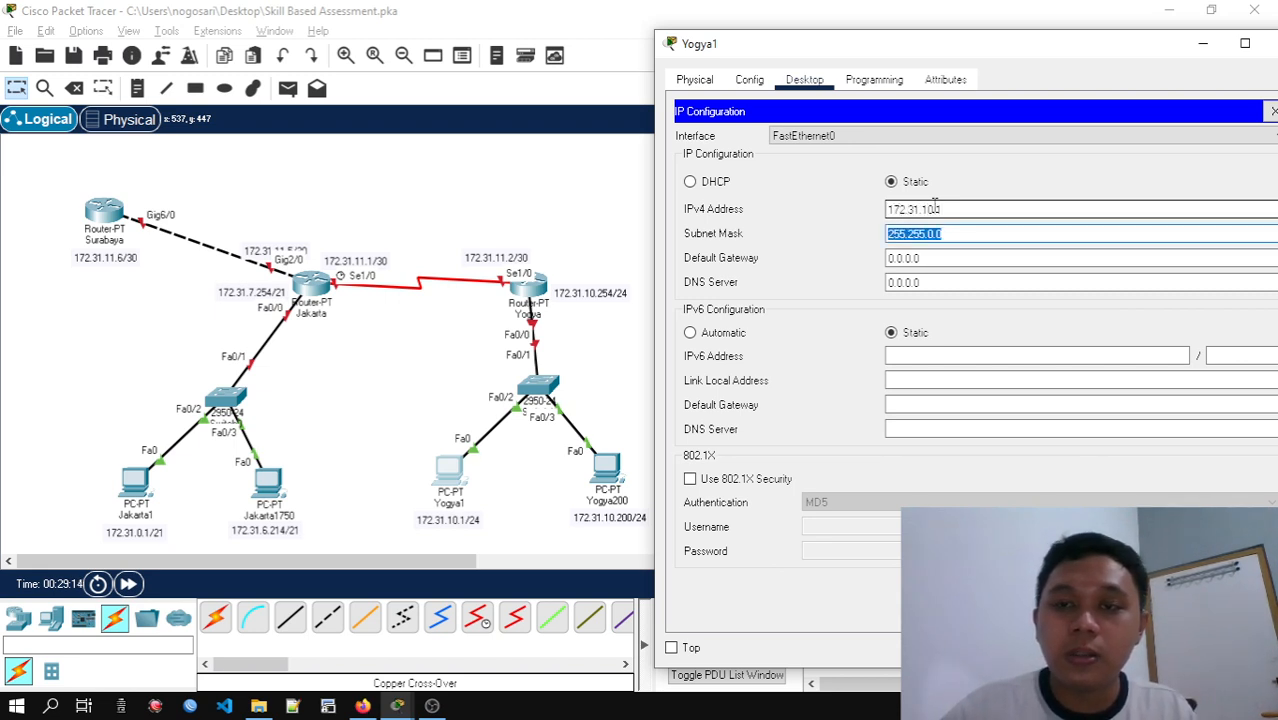
key(Right)
key(BackSpace)
key(BackSpace)
key(BackSpace)
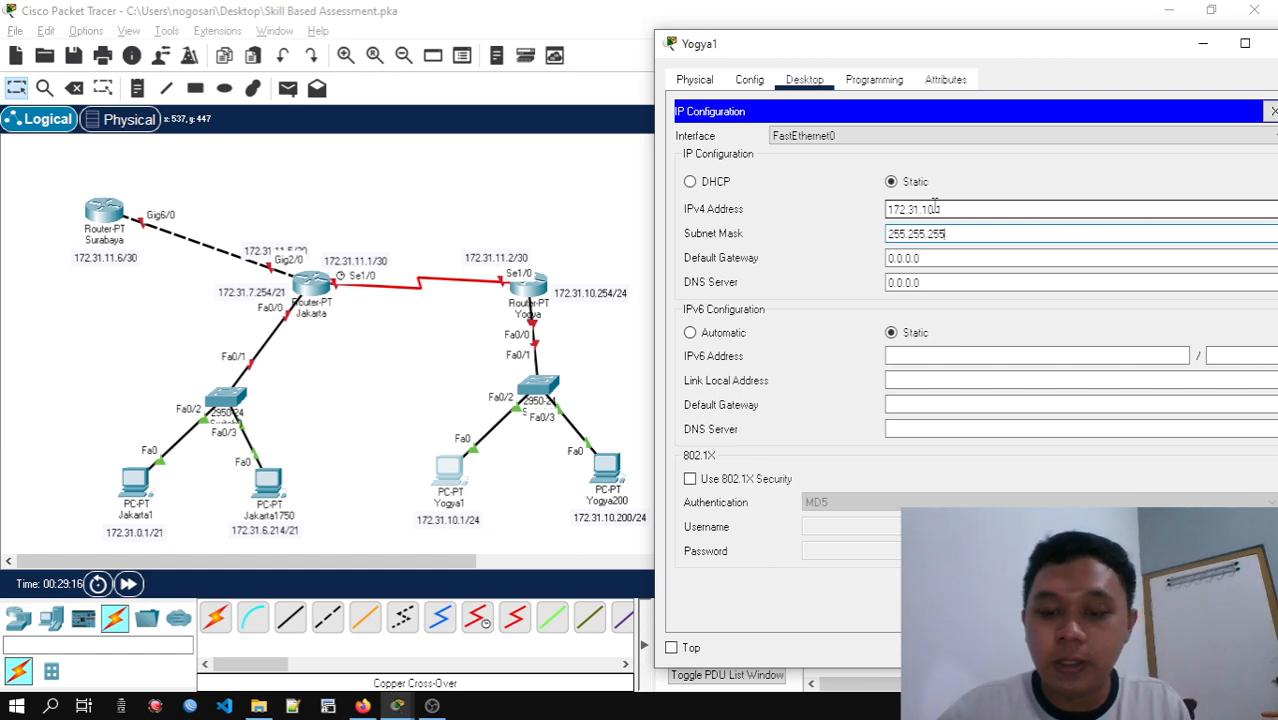
Set Yogya1's default gateway to 172.31.10.254 and close the PC's window
click(921, 259)
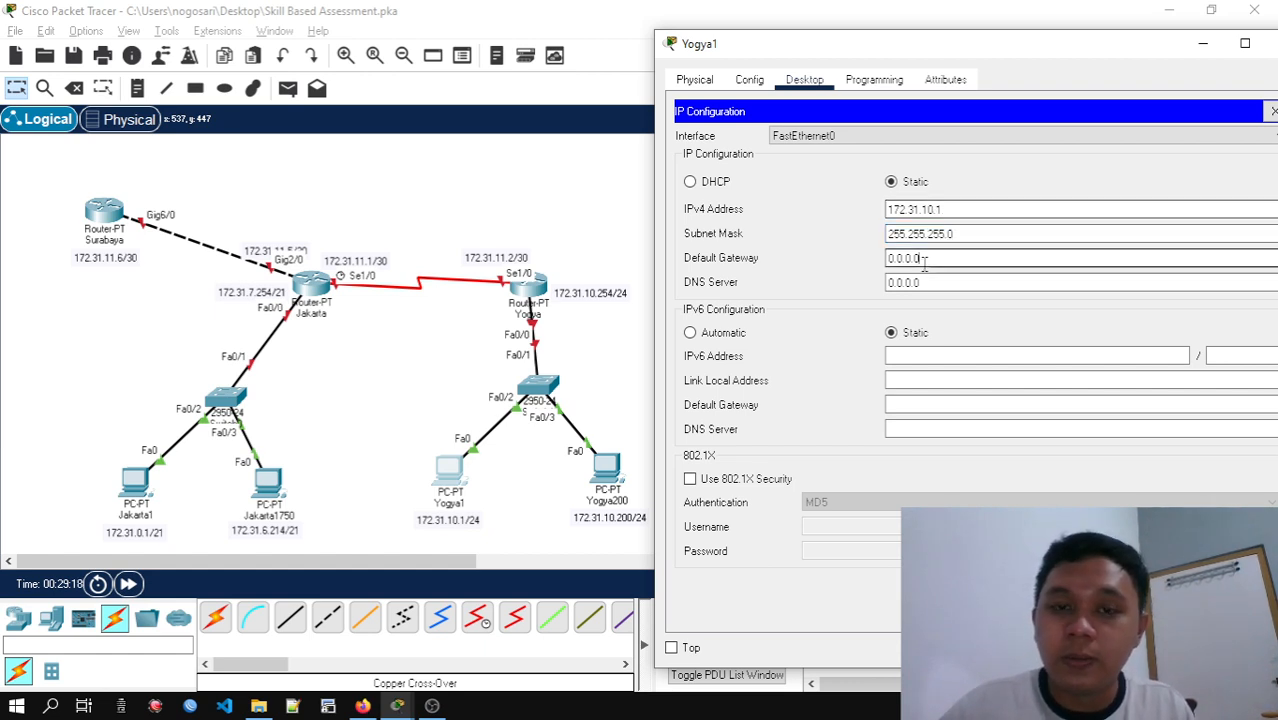
drag(952, 259, 870, 263)
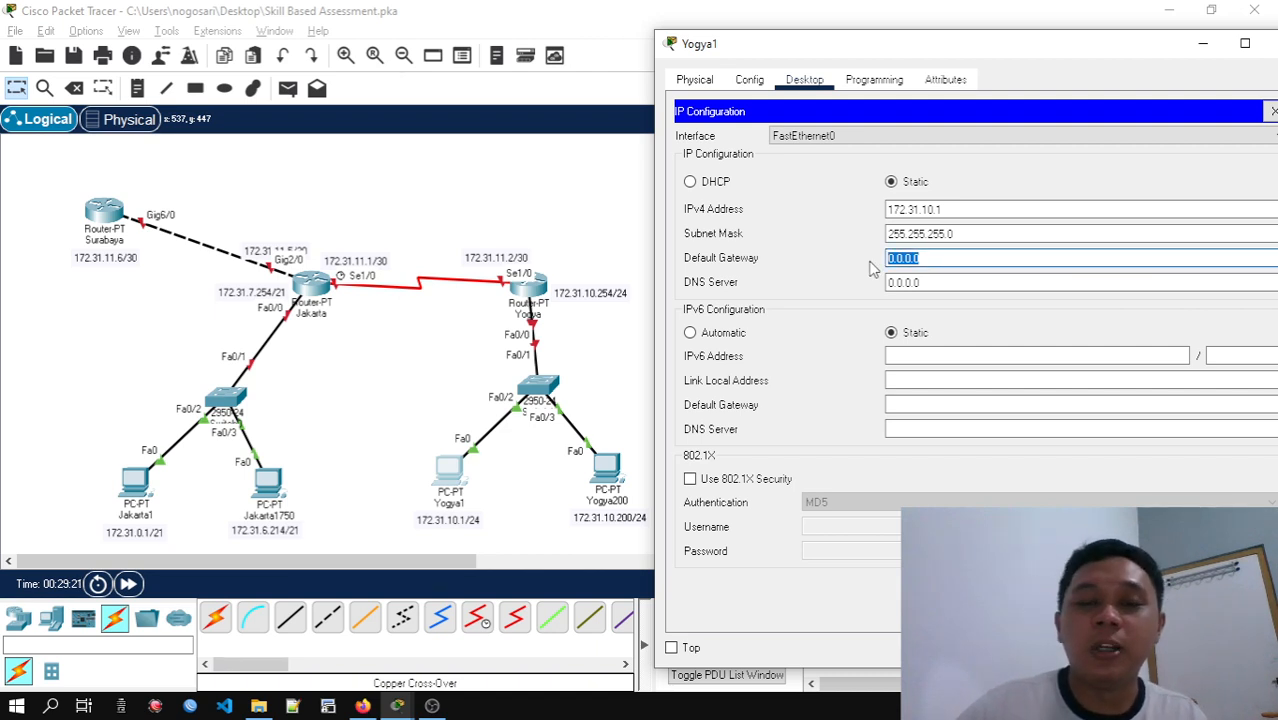
text(172.31.10.254)
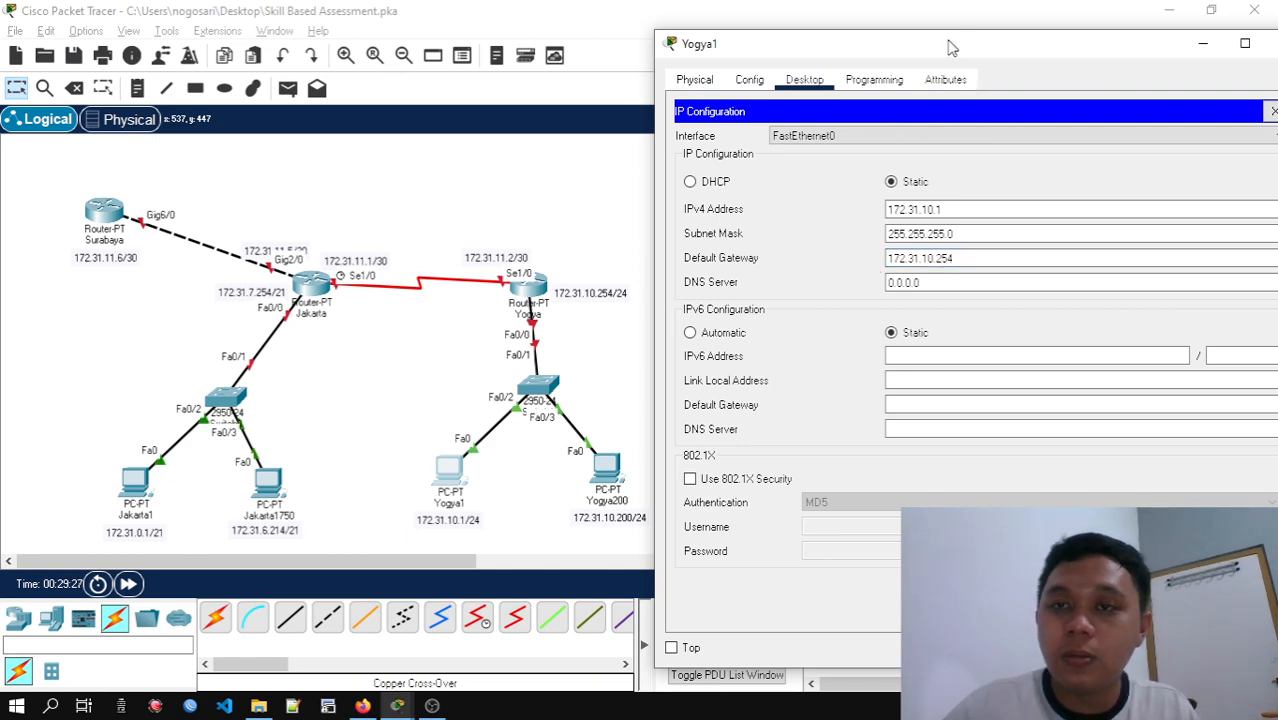
drag(951, 48, 843, 52)
click(1165, 117)
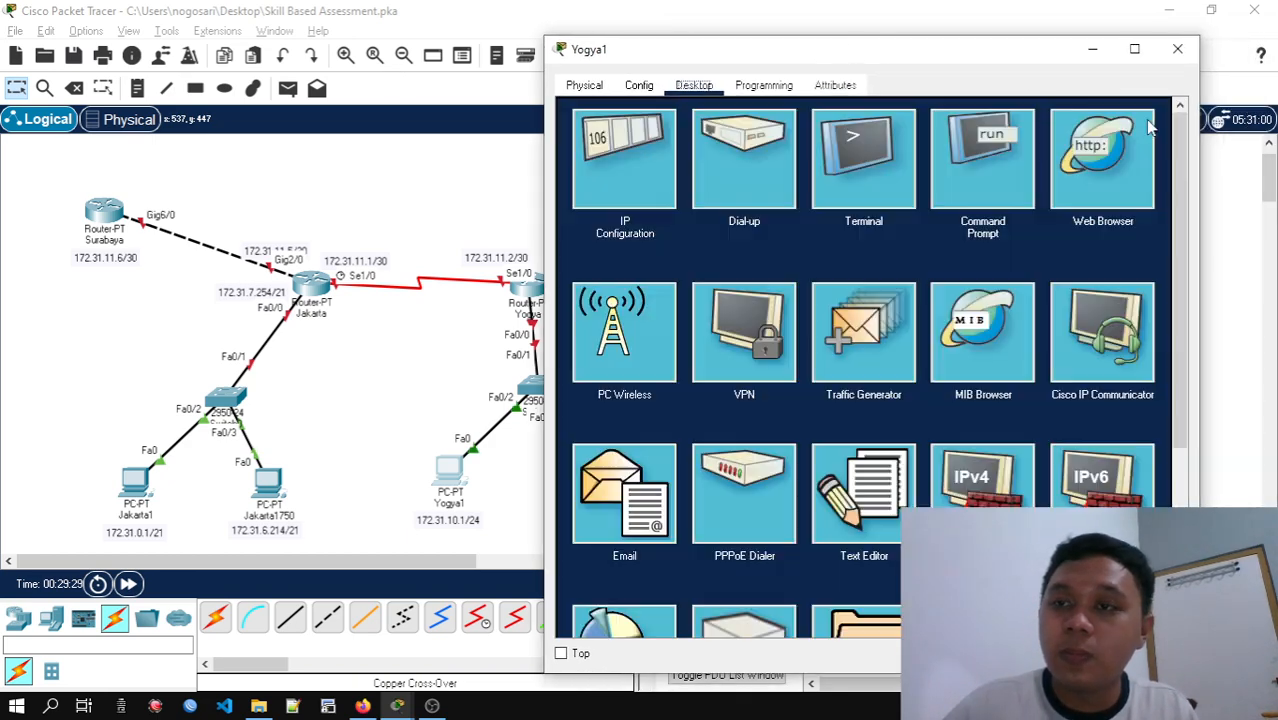
click(1178, 49)
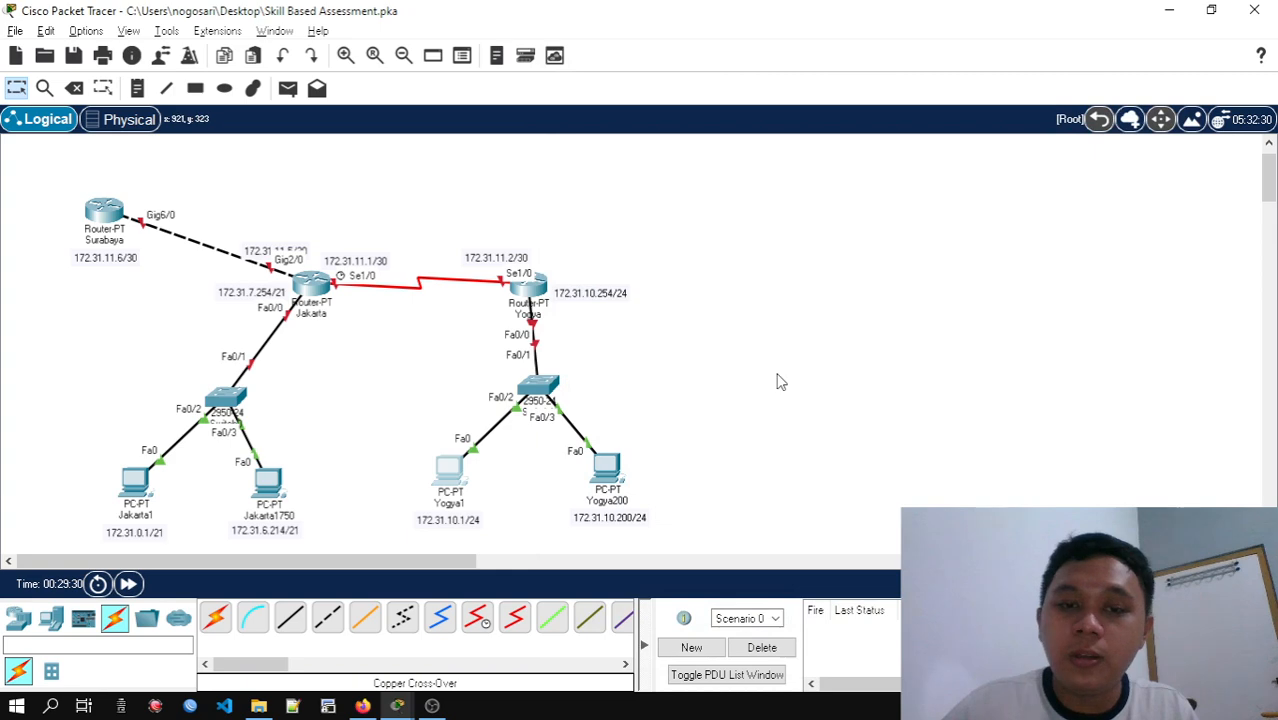
Open the IP configuration of PC Yogya200 and set its IPv4 address to 172.31.10.200 with subnet mask 255.255.255.0
click(606, 467)
click(461, 62)
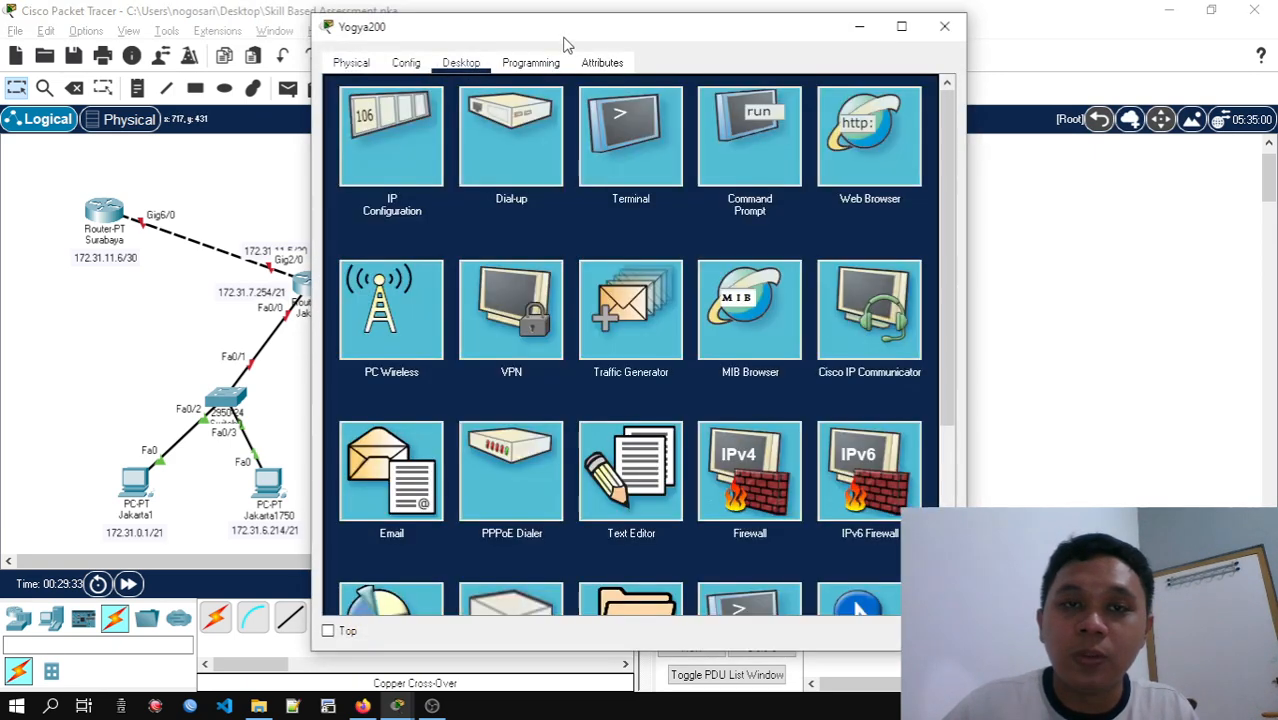
drag(570, 41, 955, 28)
click(775, 126)
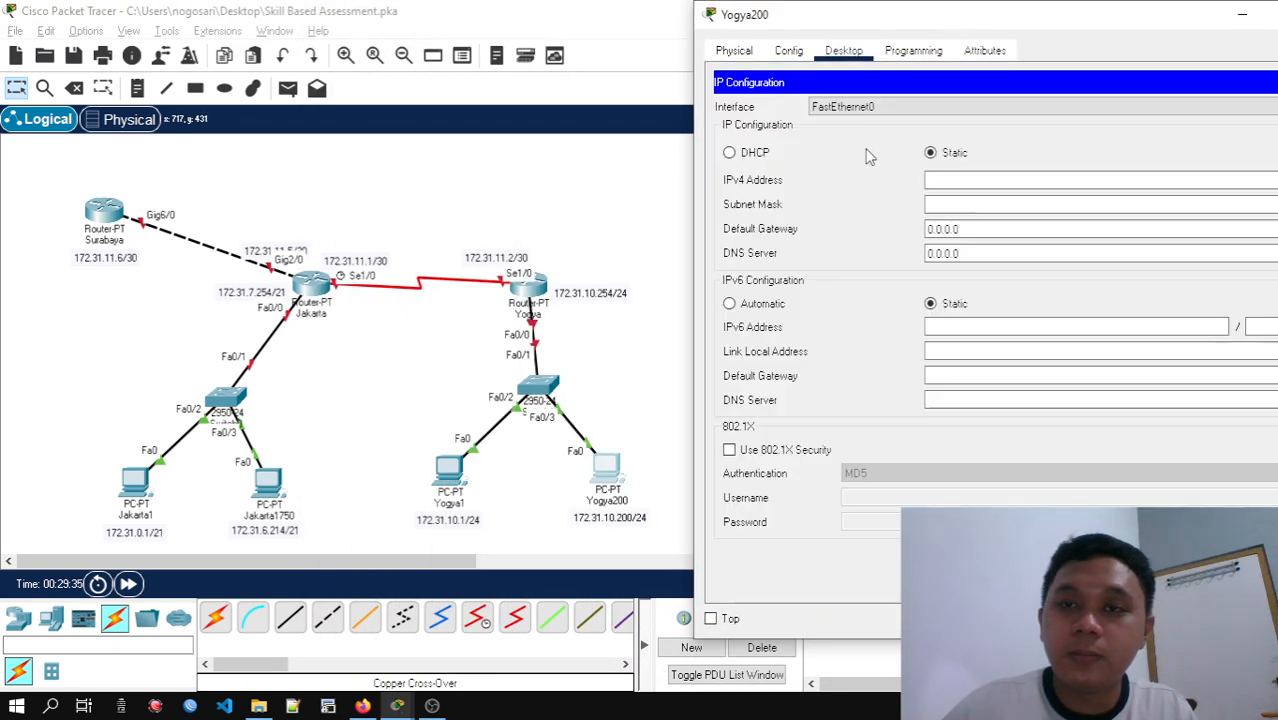
click(971, 180)
text(172.31)
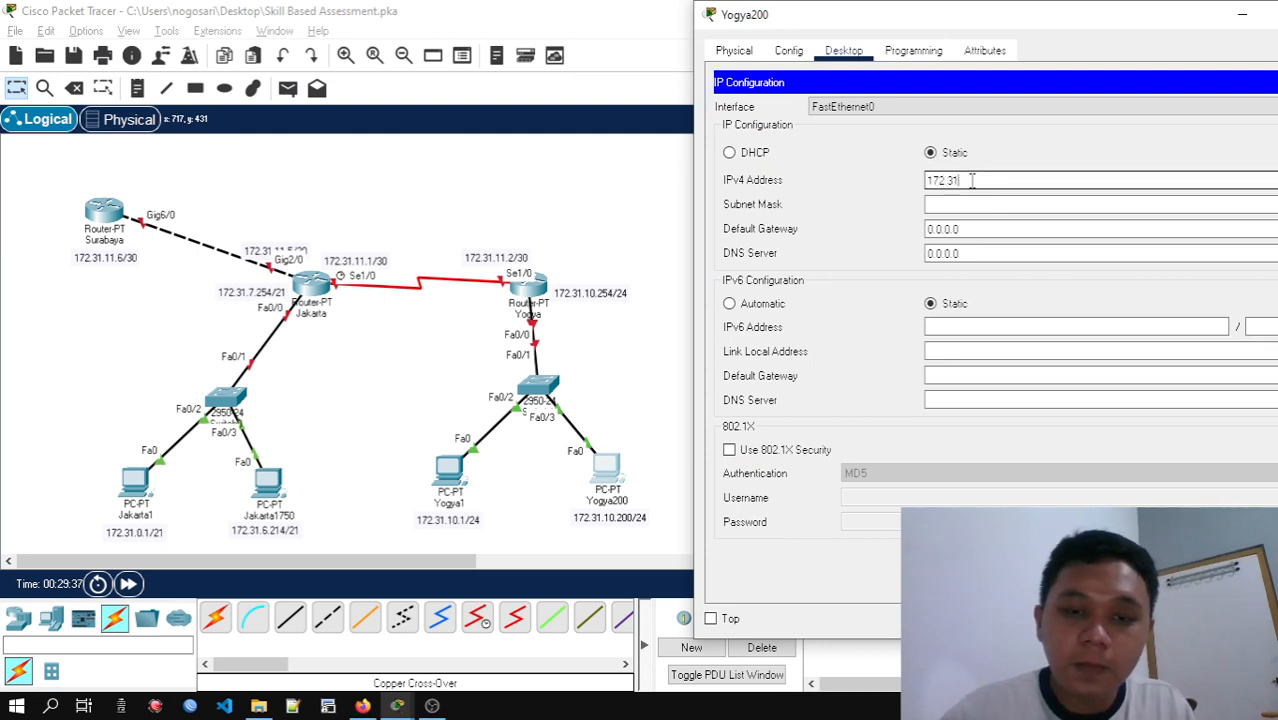
text(.10.200)
key(Tab)
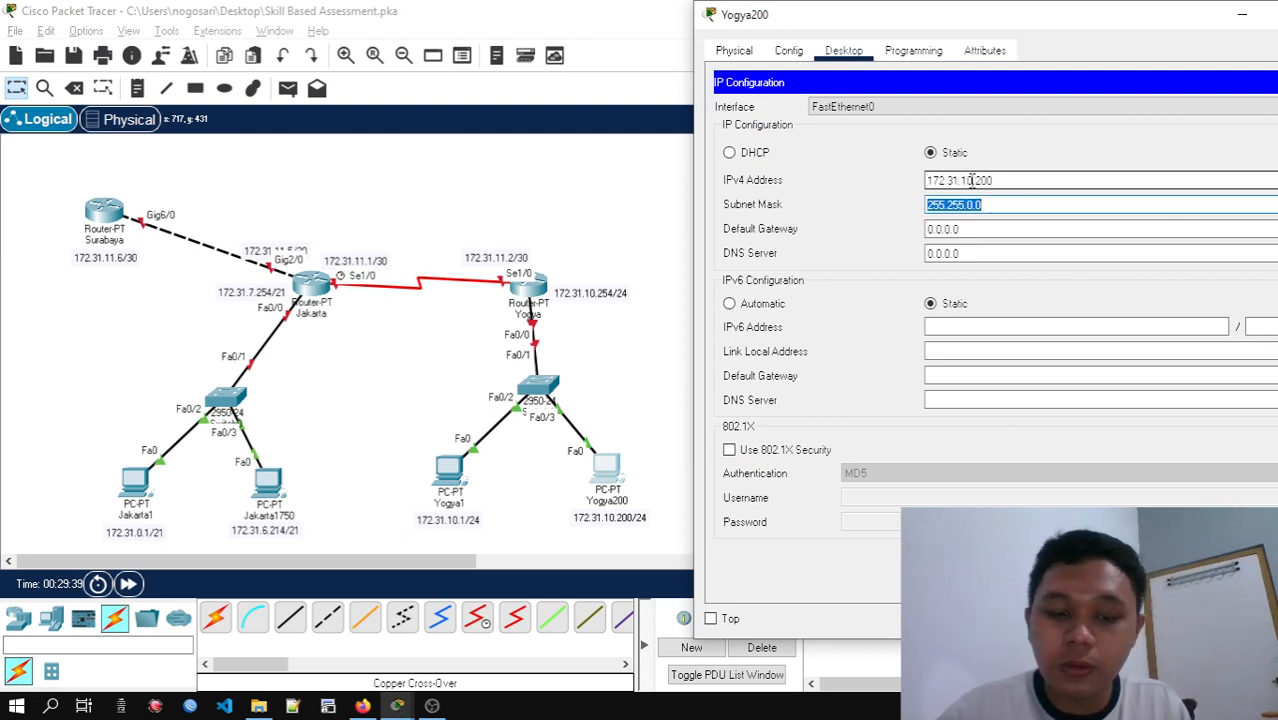
text(255.255.255.)
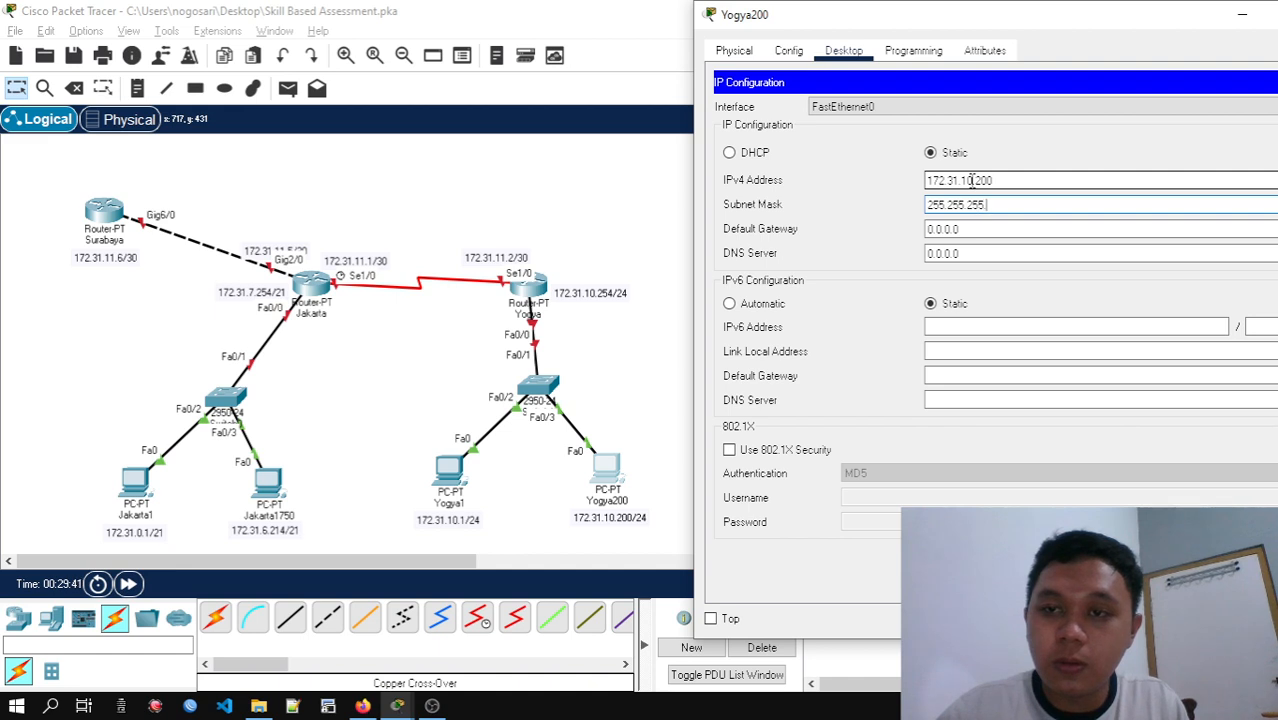
text(0)
Set Yogya200's default gateway to 172.31.10.254 and close the PC's window
key(Tab)
text(1)
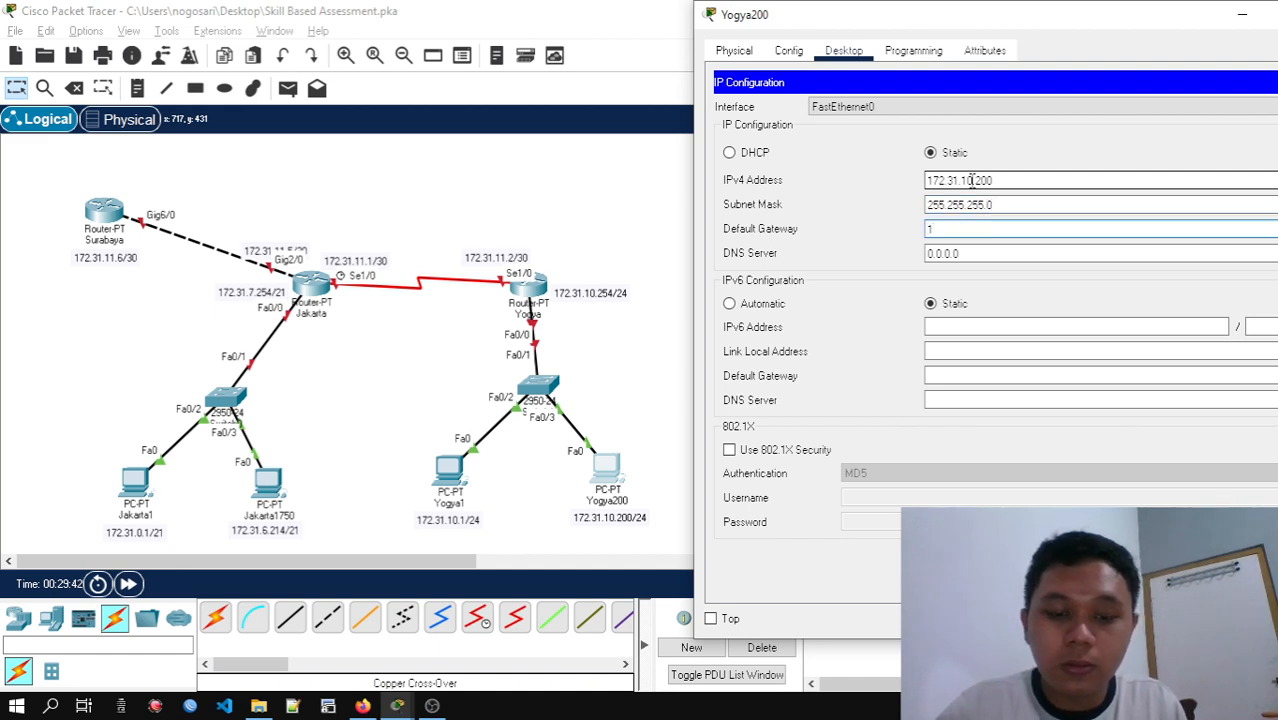
text(72.31.1)
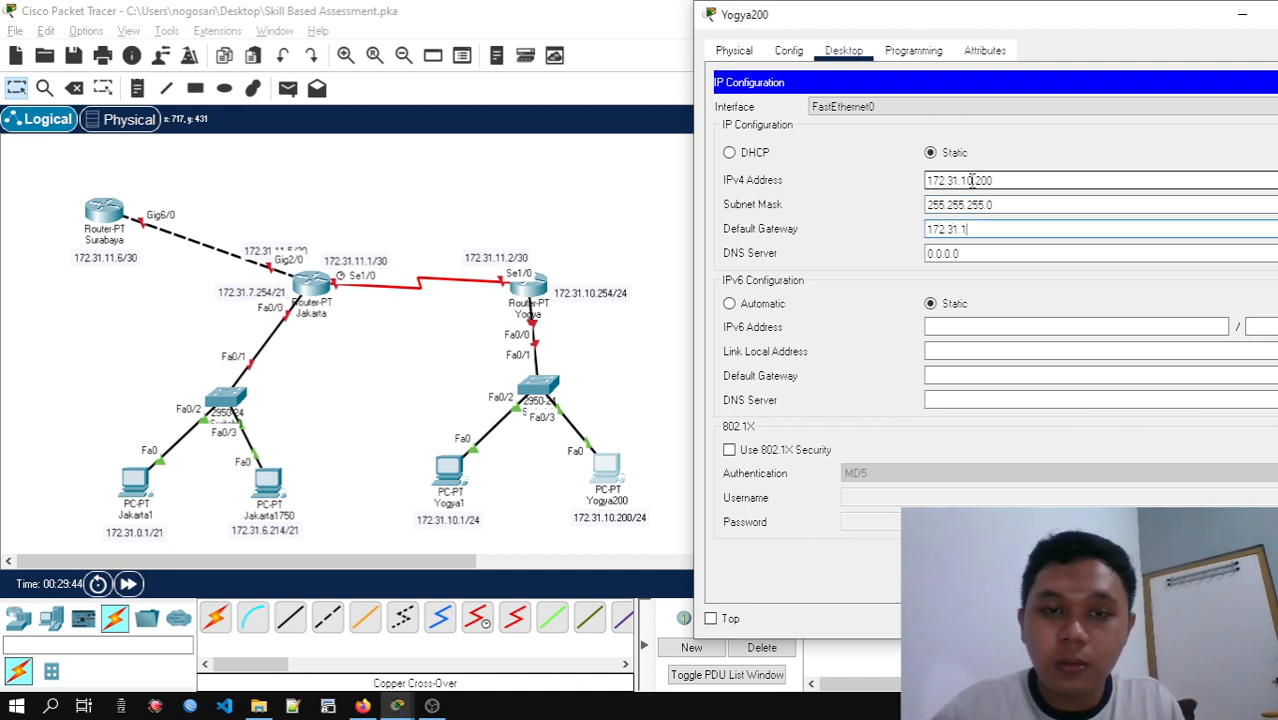
text(0.254)
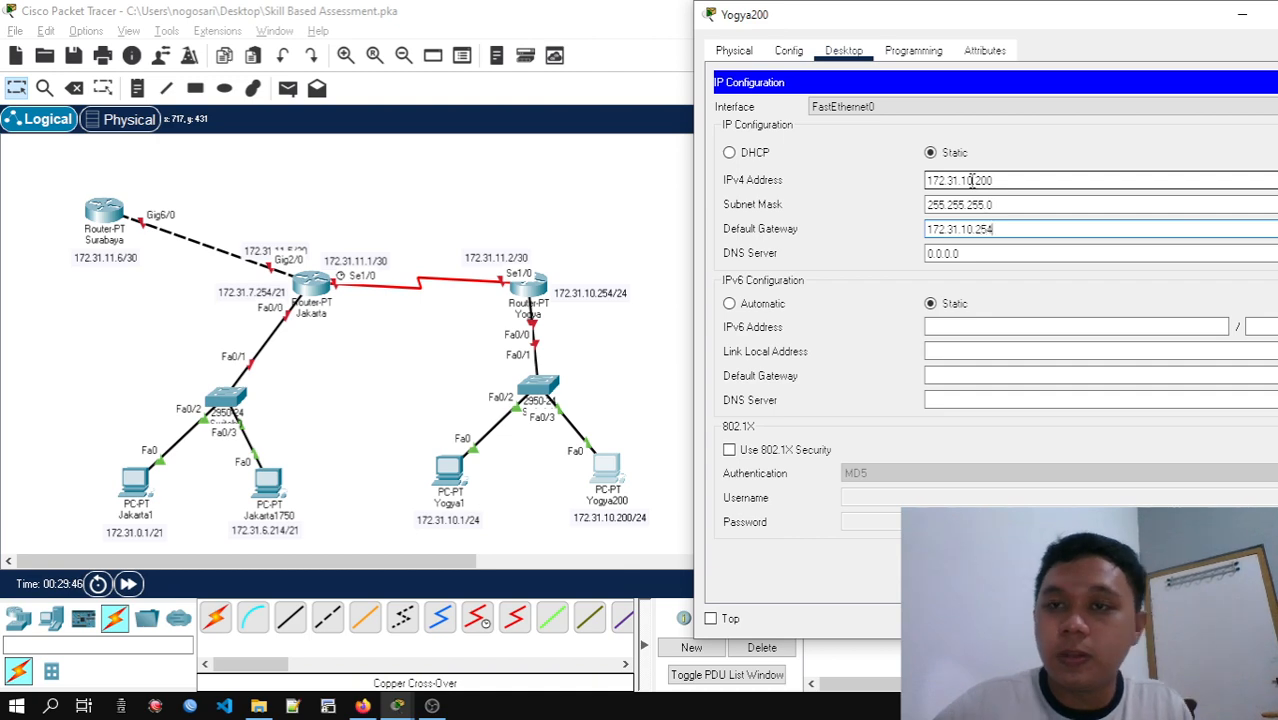
drag(988, 26, 776, 40)
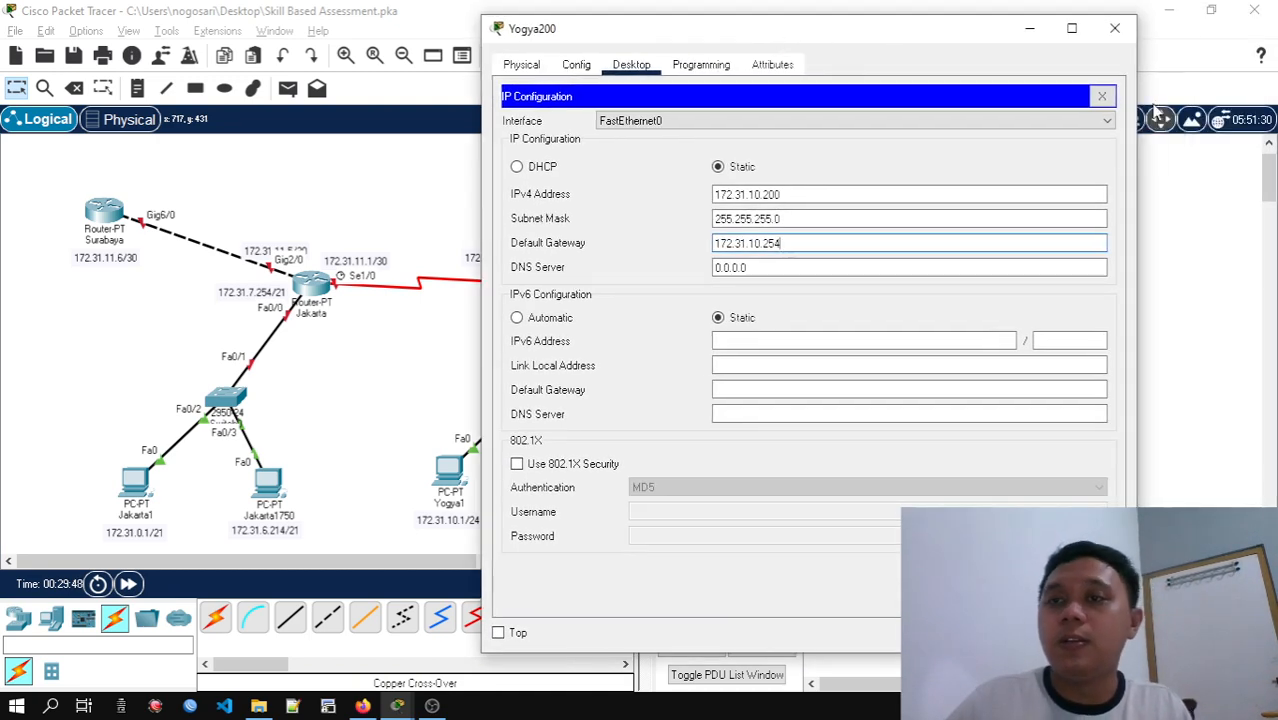
click(1102, 96)
click(1114, 28)
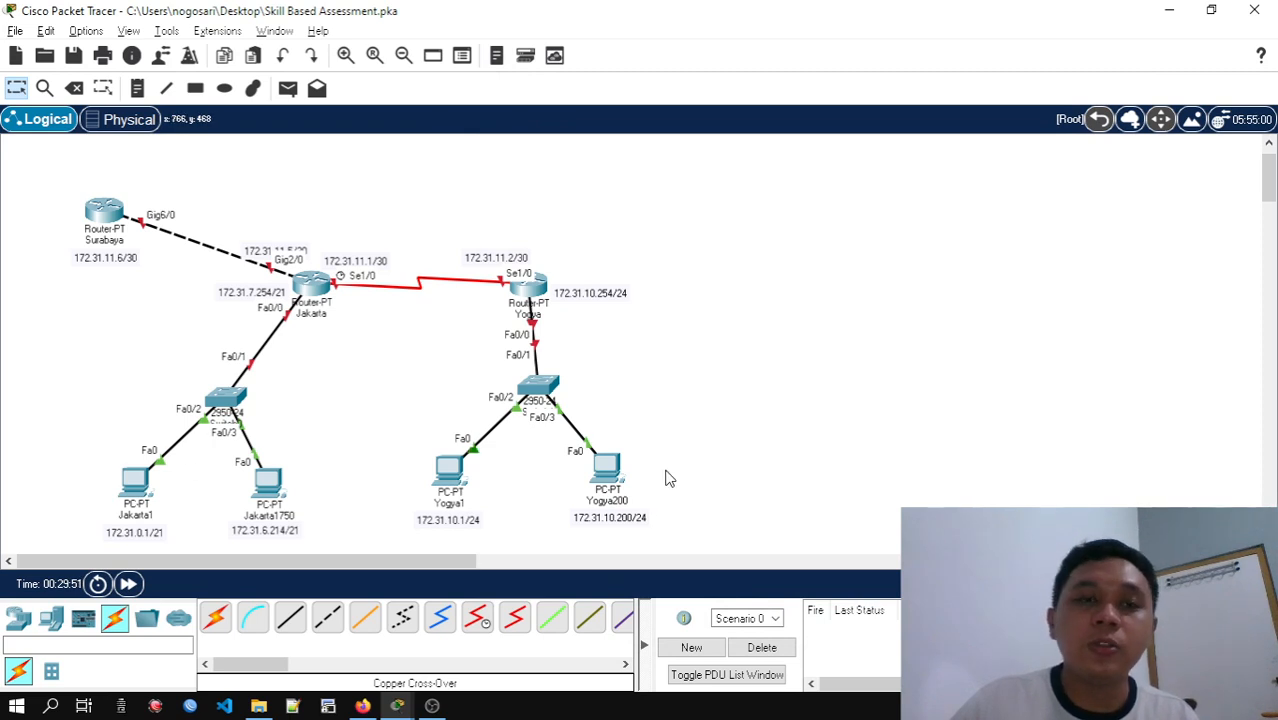
scroll(682, 452, down, 1)
scroll(645, 420, down, 1)
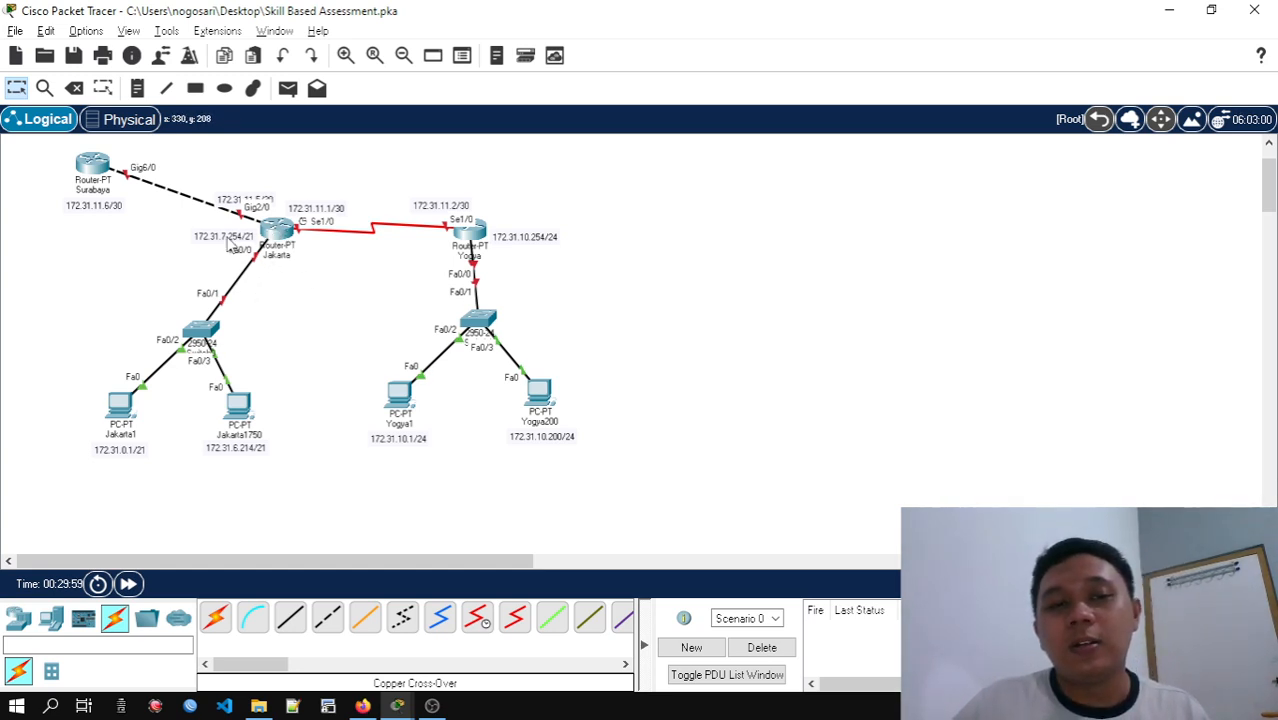
drag(61, 295, 600, 476)
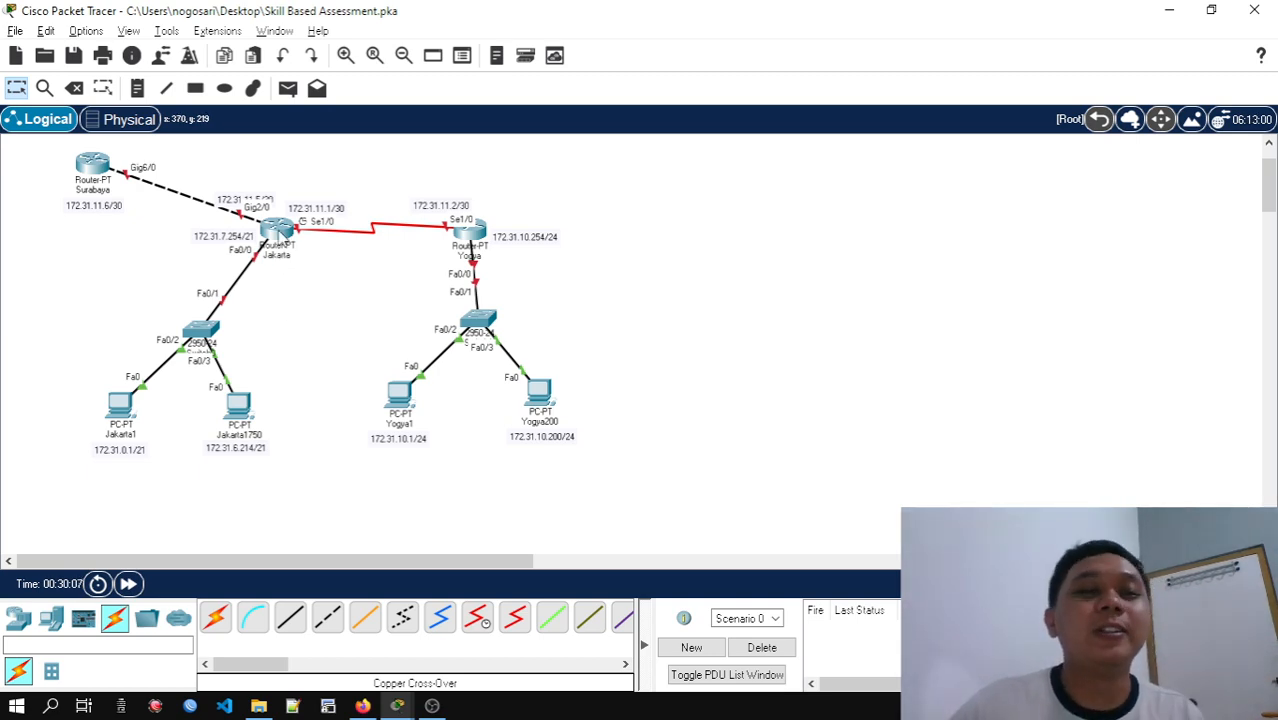
click(281, 236)
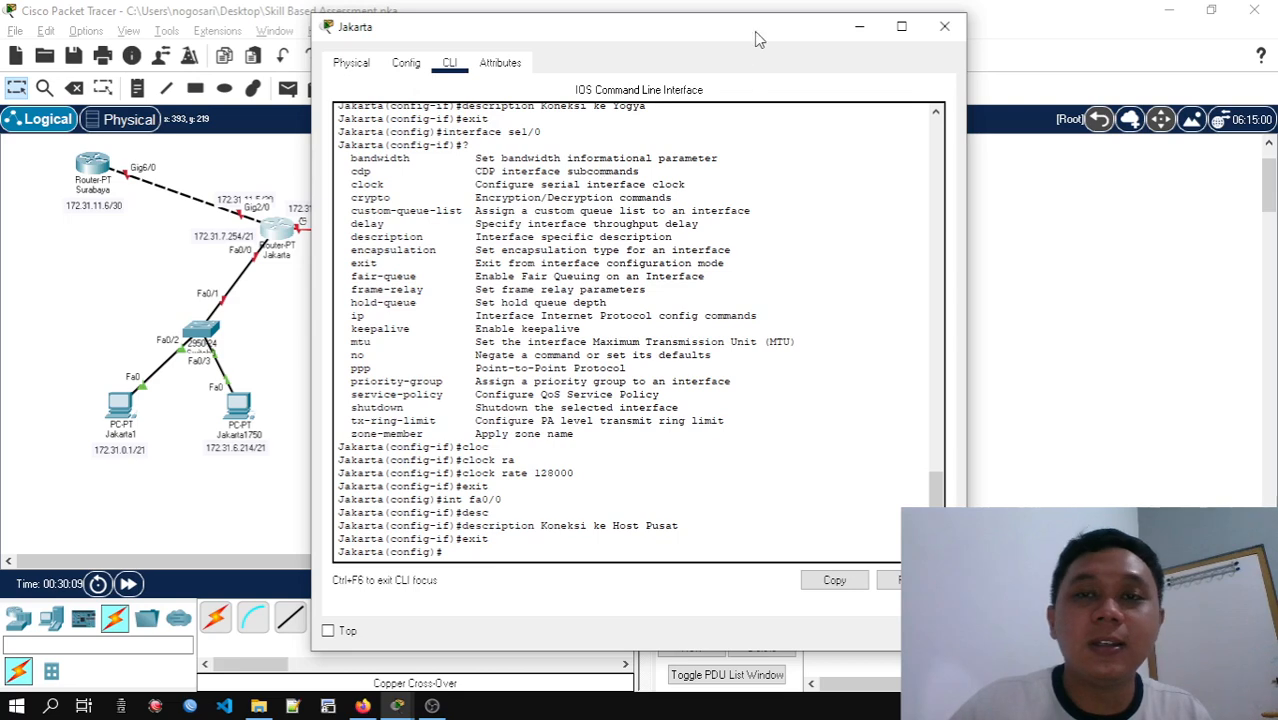
click(944, 26)
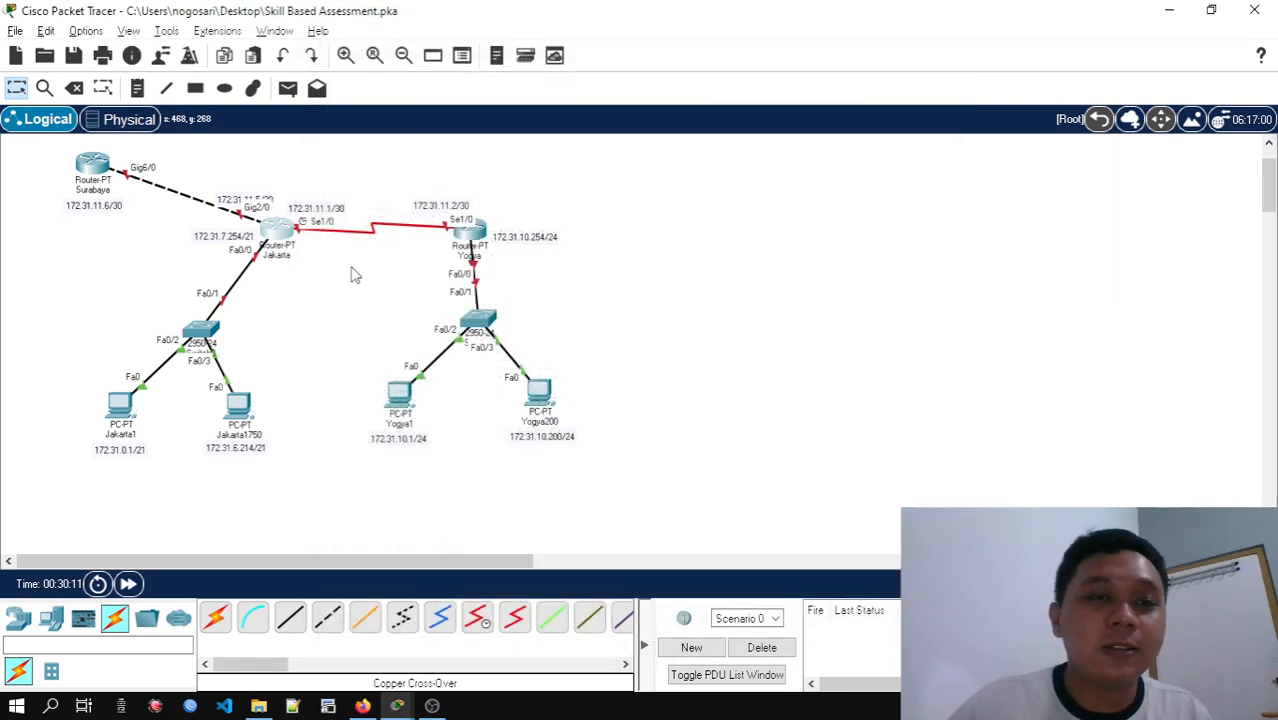
scroll(354, 275, up, 1)
drag(348, 562, 319, 529)
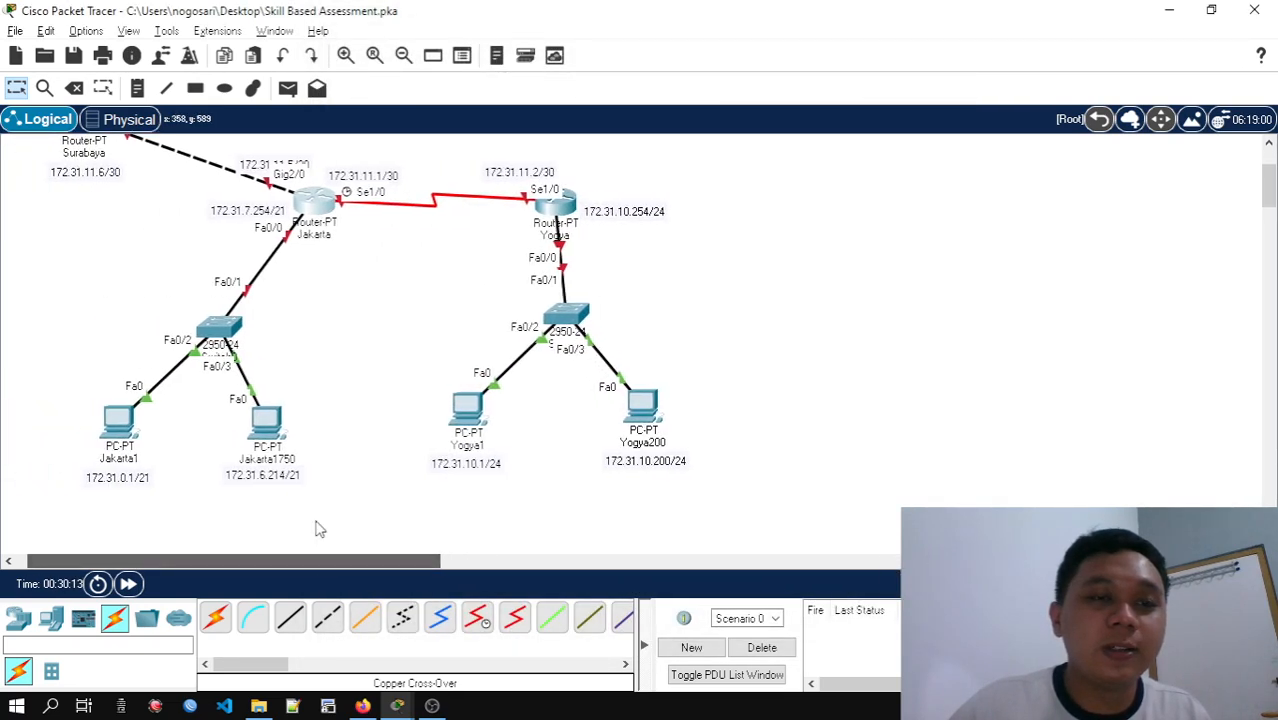
scroll(357, 434, up, 2)
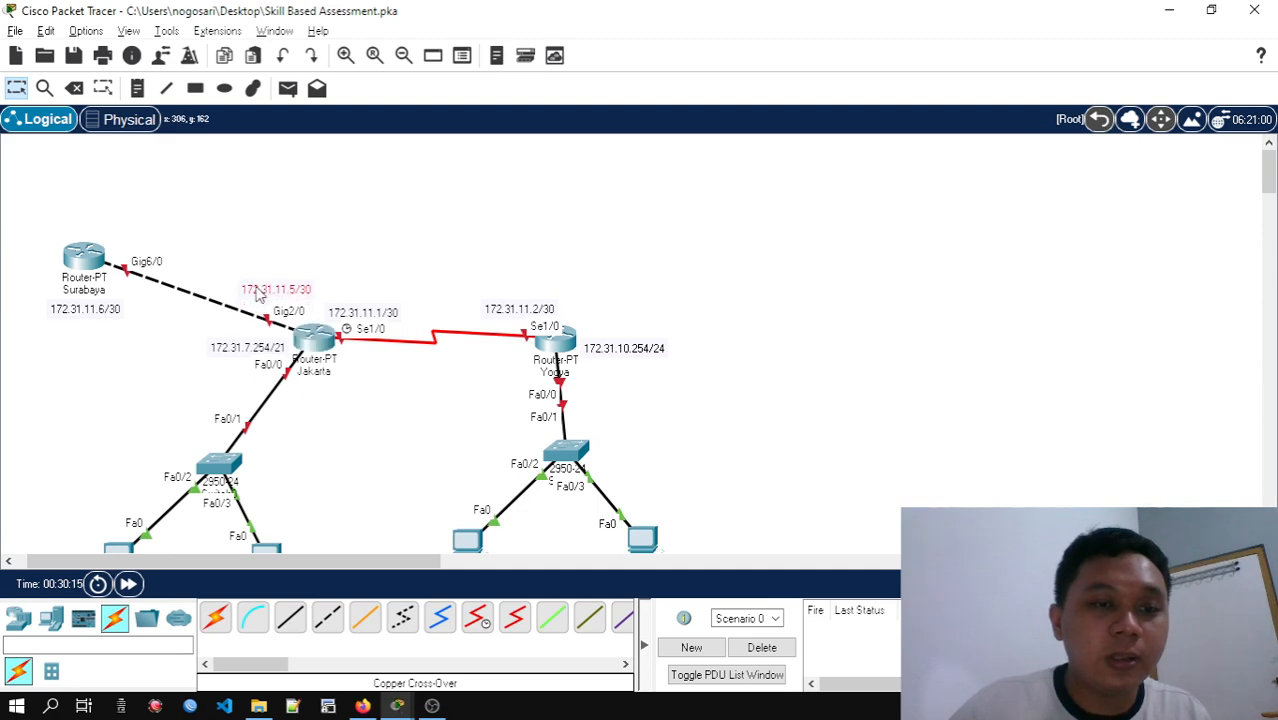
Open the Jakarta router's command line, enter interface fa0/0 and begin its IP address command with 172.31.7.254
click(312, 340)
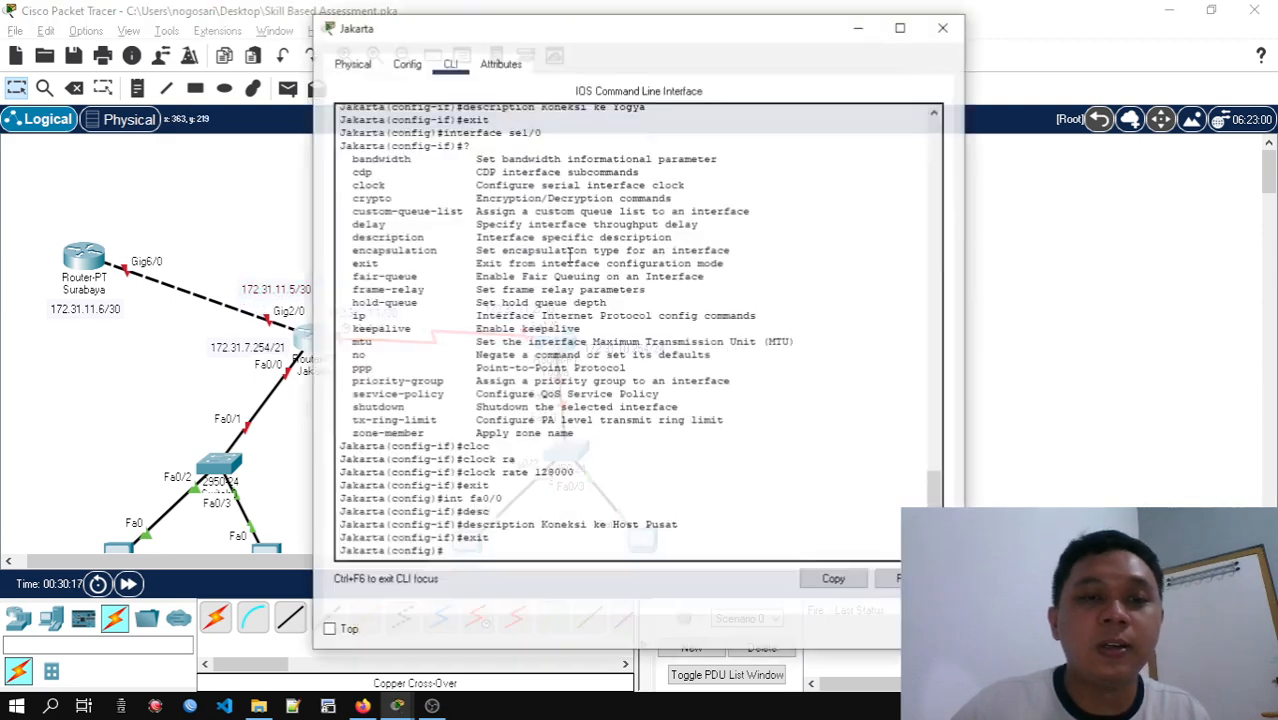
drag(588, 30, 760, 30)
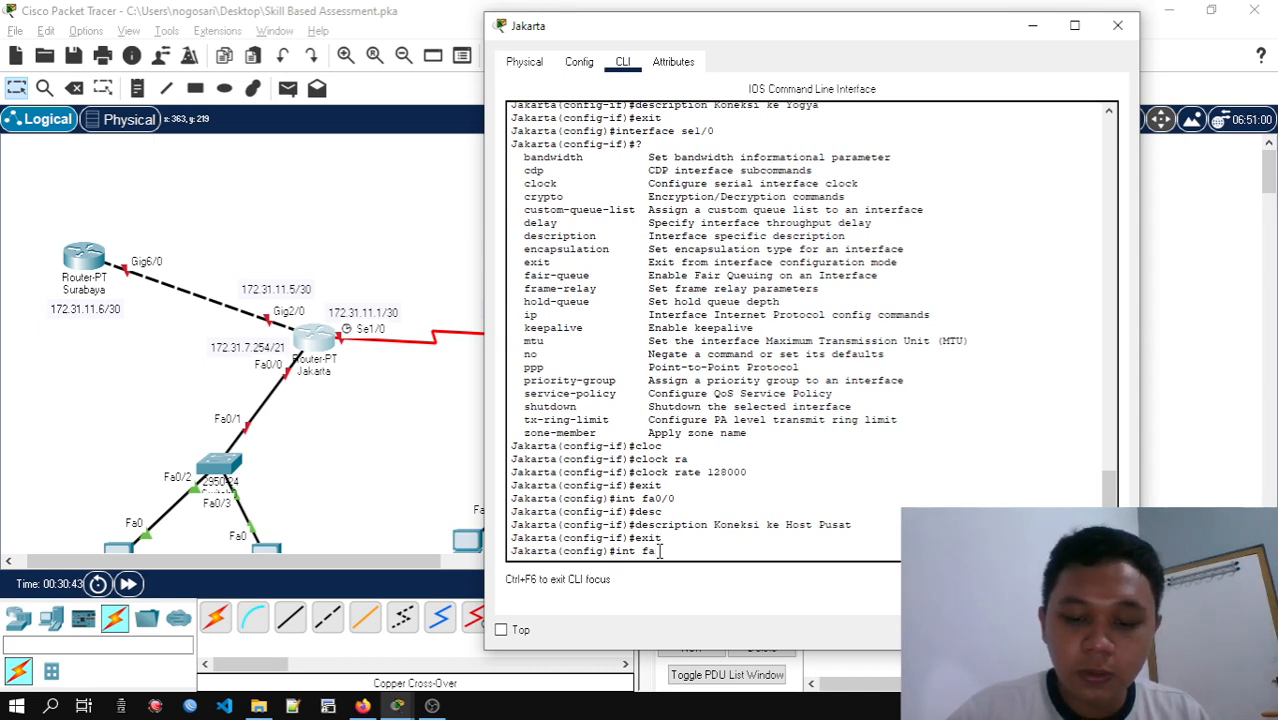
key(Return)
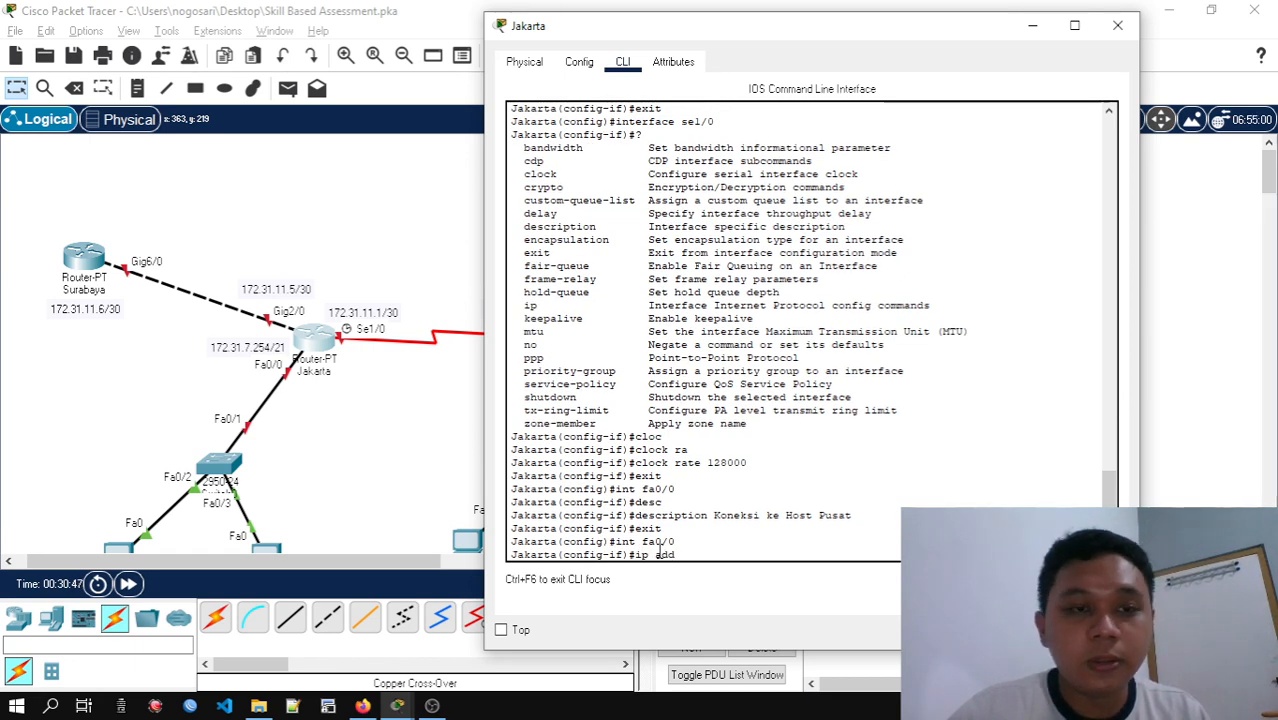
text(ip add 172.31)
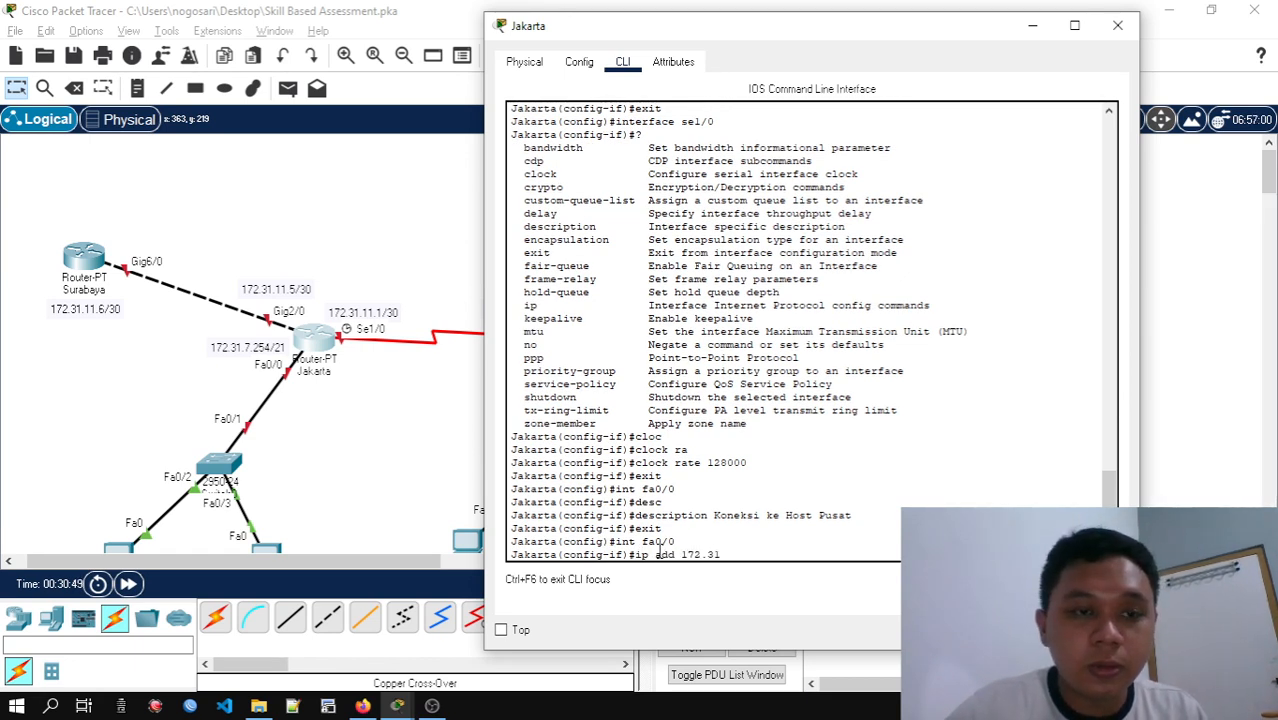
text(.7.254)
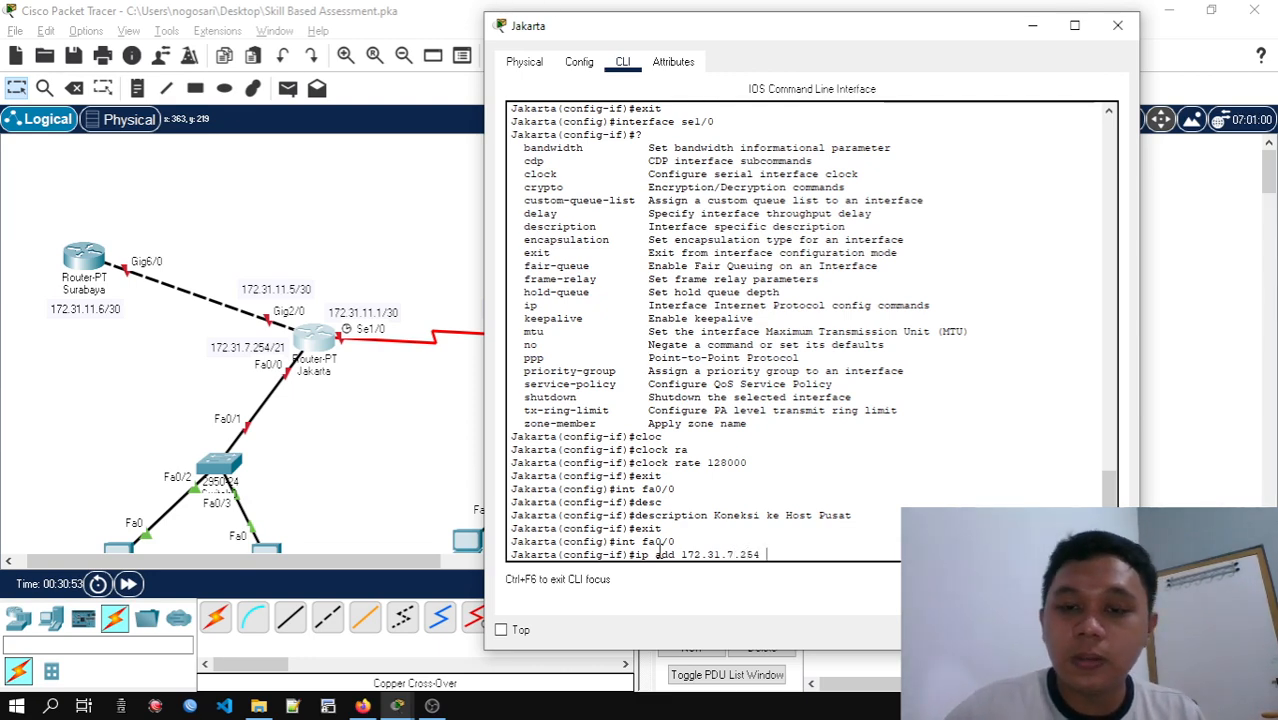
Switch to the Subnetting Google Sheet, copy the Kantor Pusat (Jakarta) subnet mask 255.255.248.0 and minimize the browser
key(alt+Tab)
key(alt+Tab)
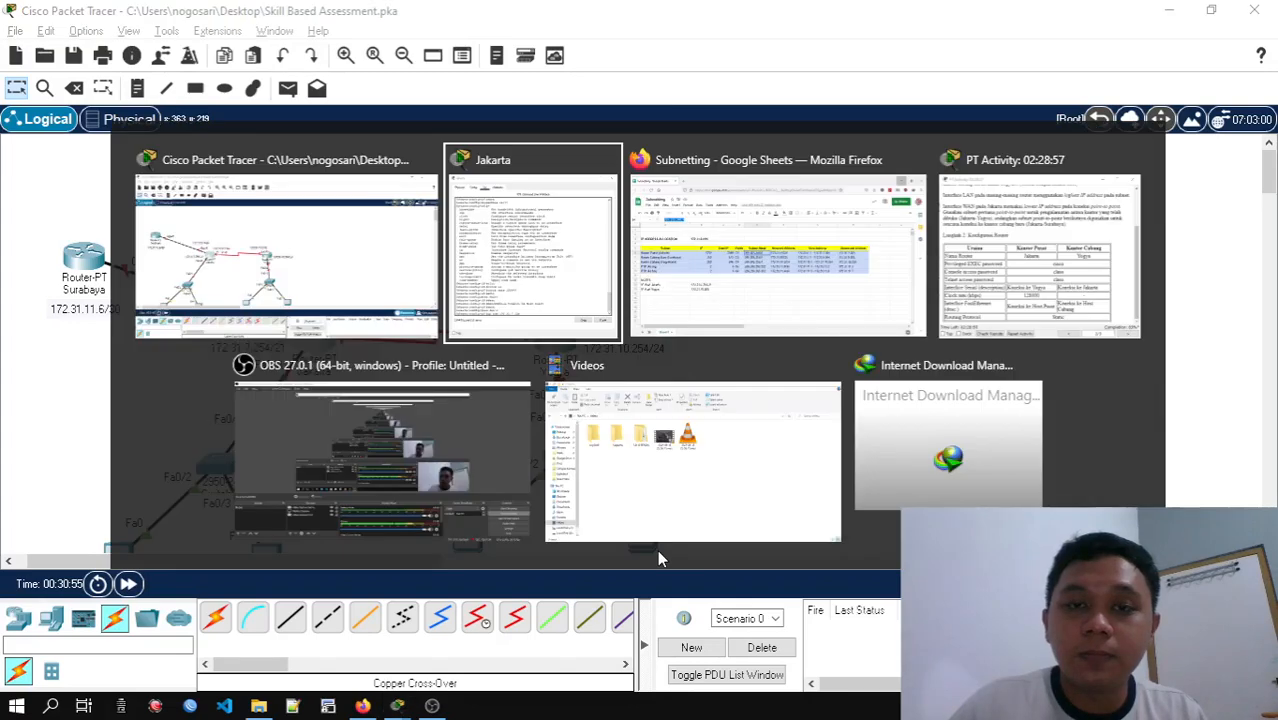
key(alt+Tab)
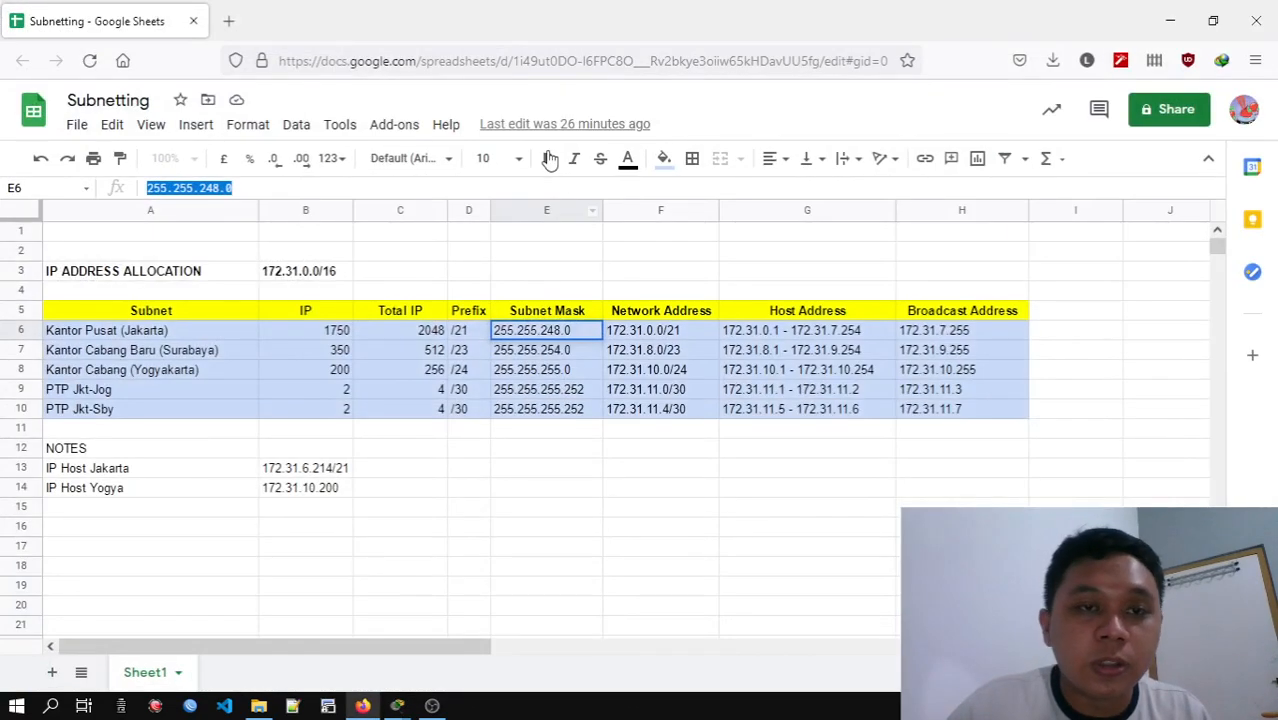
click(271, 184)
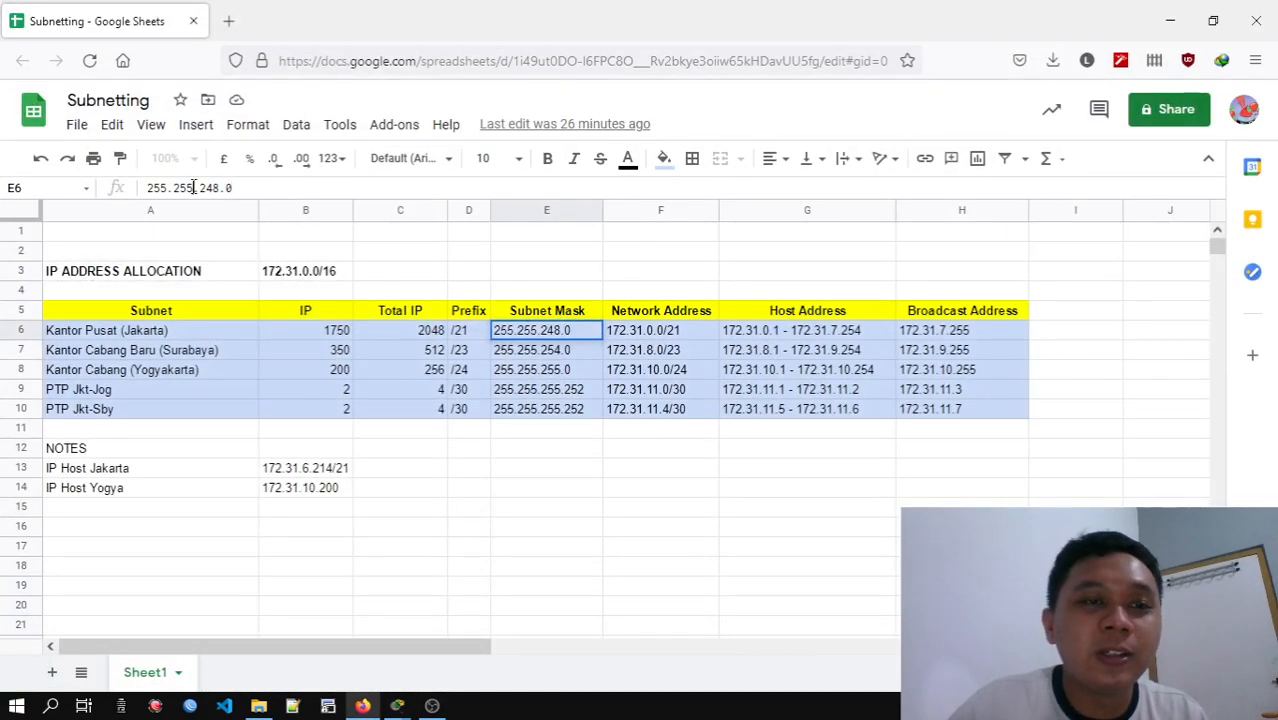
drag(236, 188, 148, 190)
key(ctrl+c)
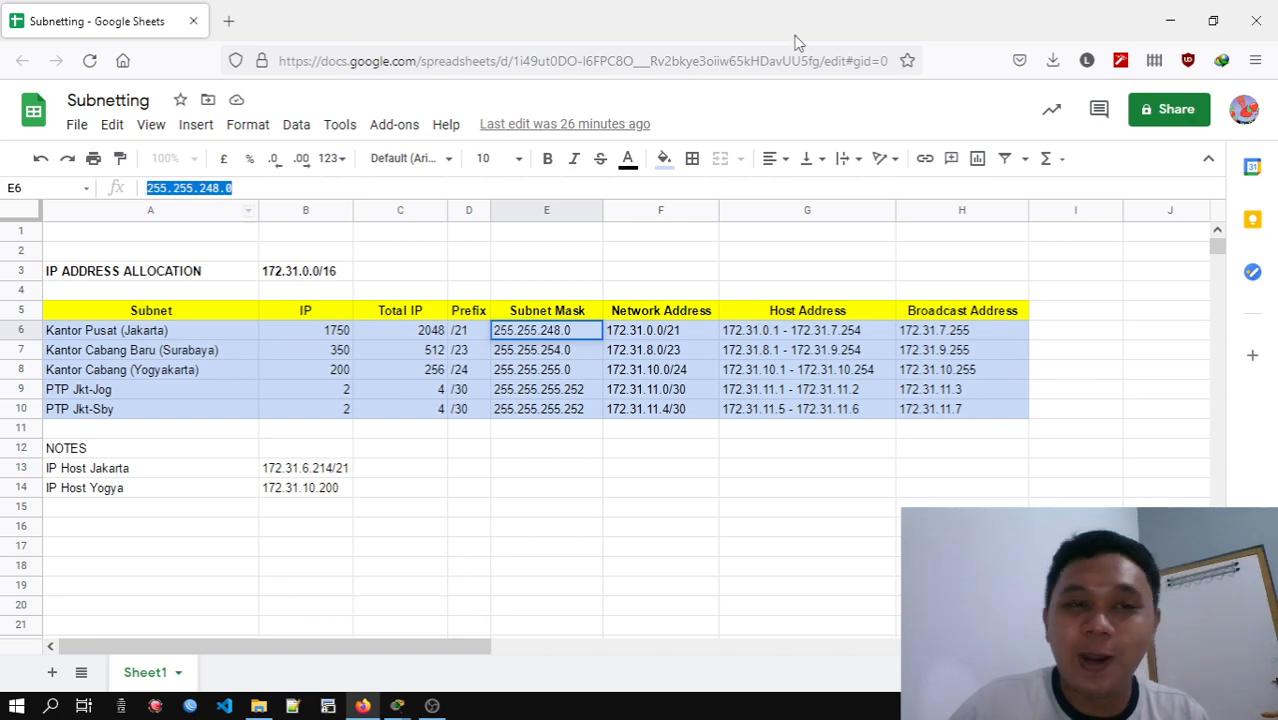
click(1170, 20)
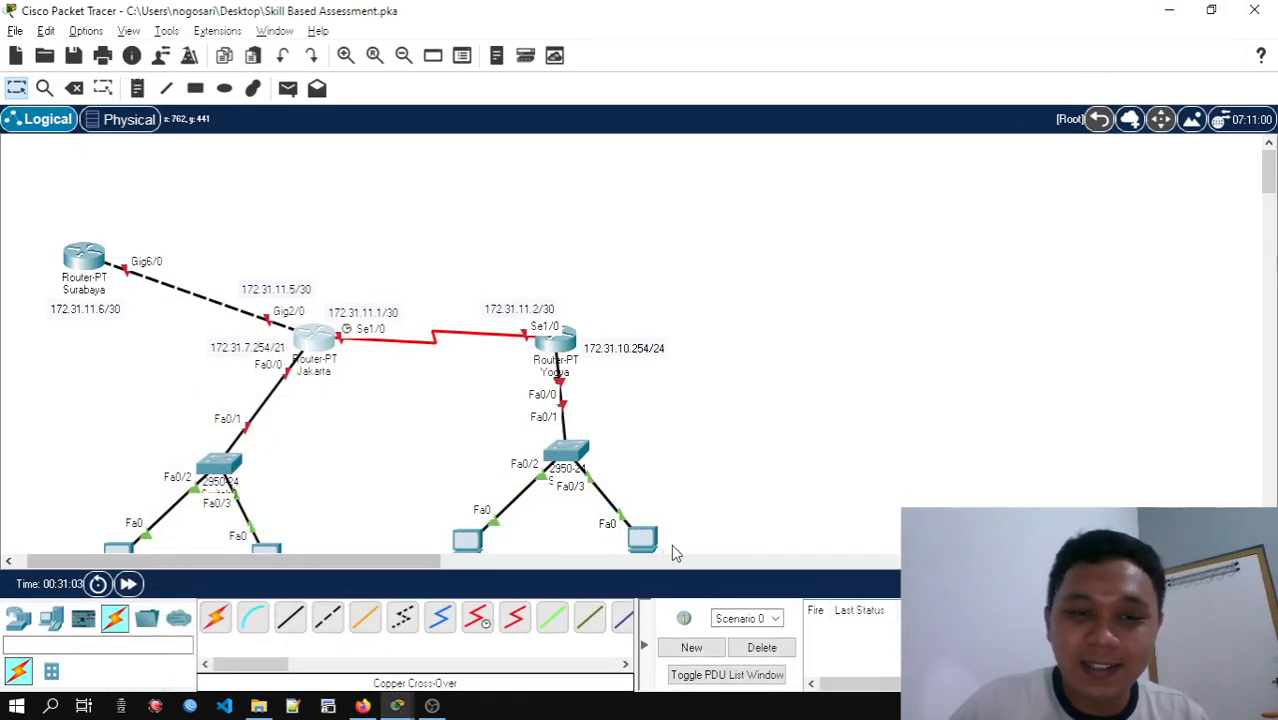
Return to Jakarta's command line and complete the fa0/0 address command with the copied mask 255.255.248.0
click(298, 352)
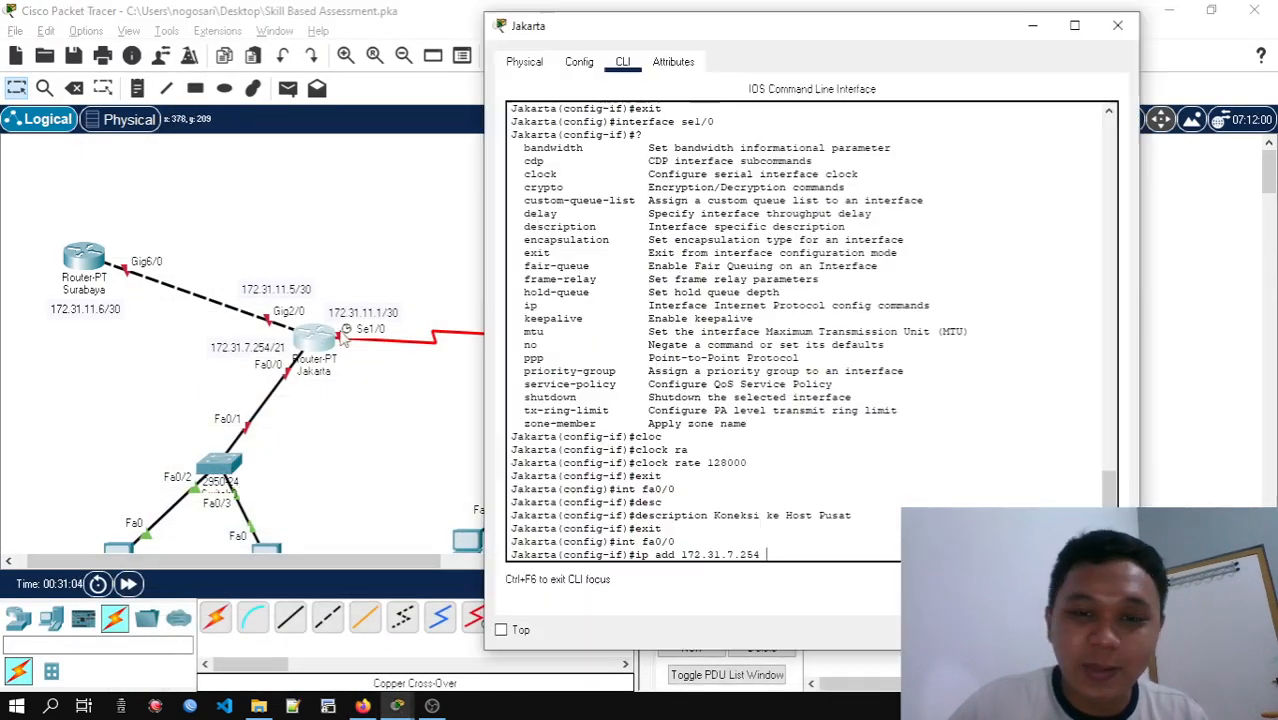
right_click(800, 553)
click(845, 590)
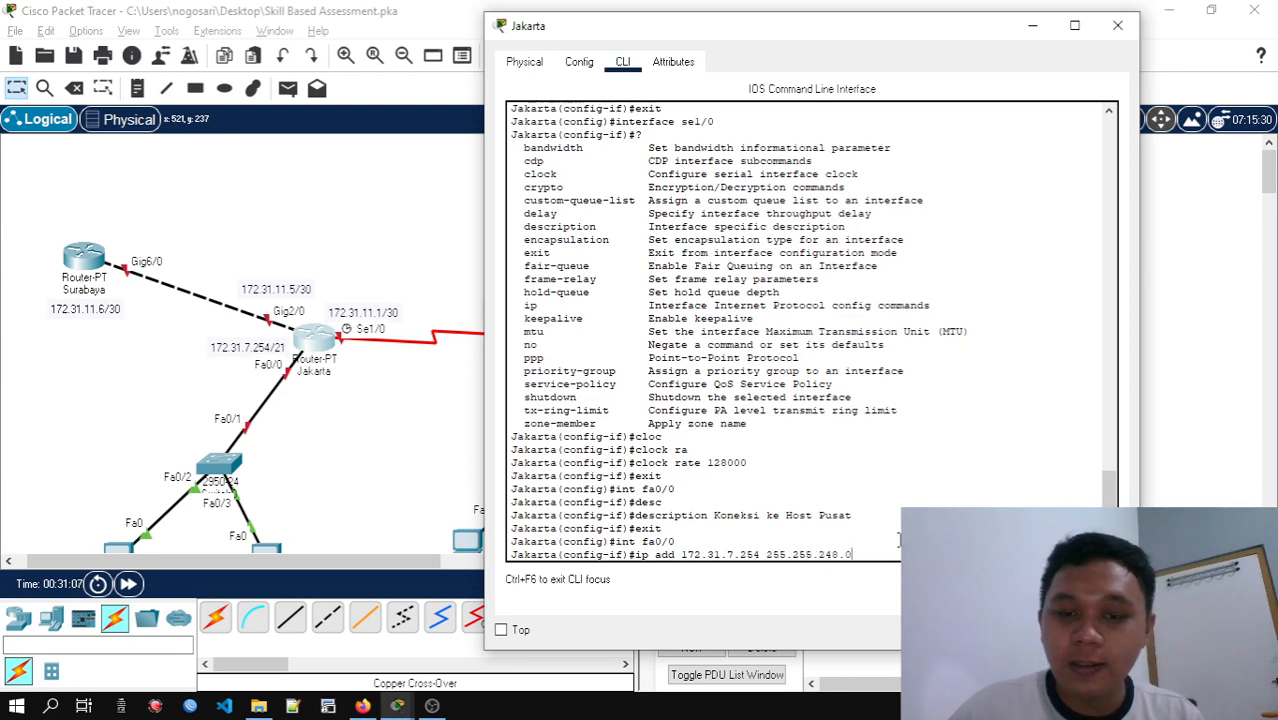
key(Return)
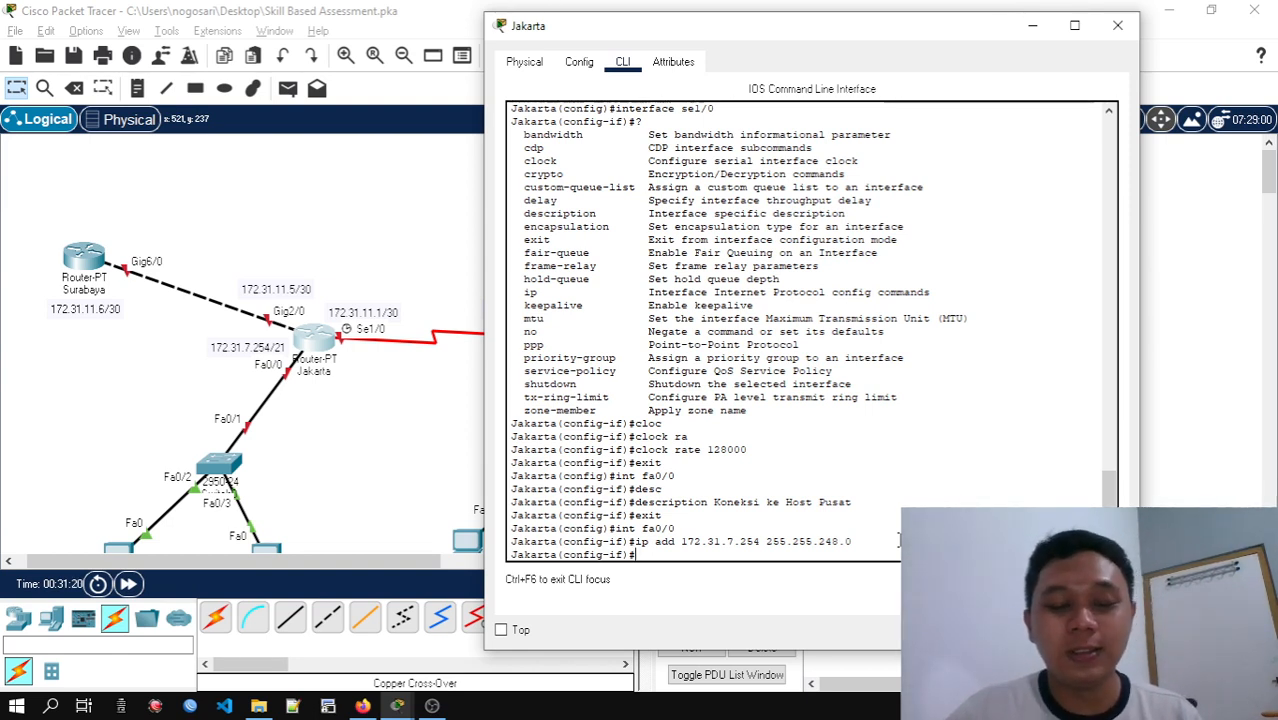
Enable Jakarta's fa0/0 interface with no shutdown and exit interface configuration
text(no shu)
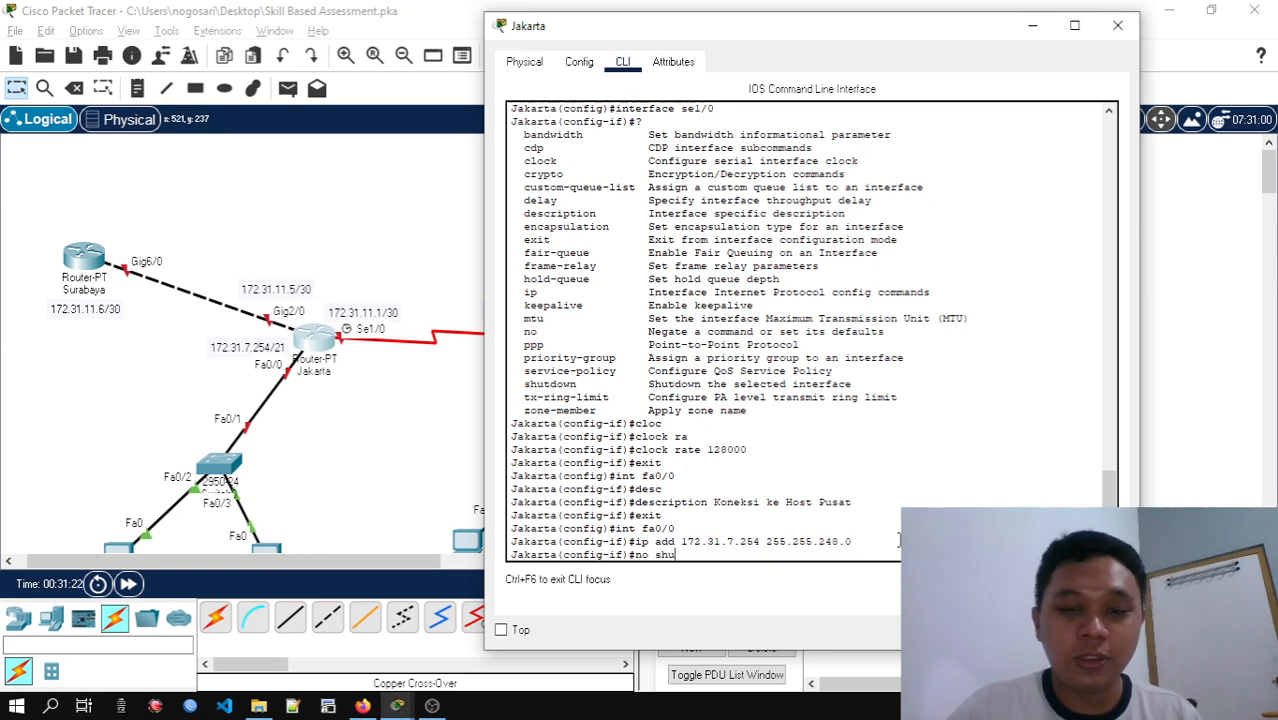
key(Tab)
key(Return)
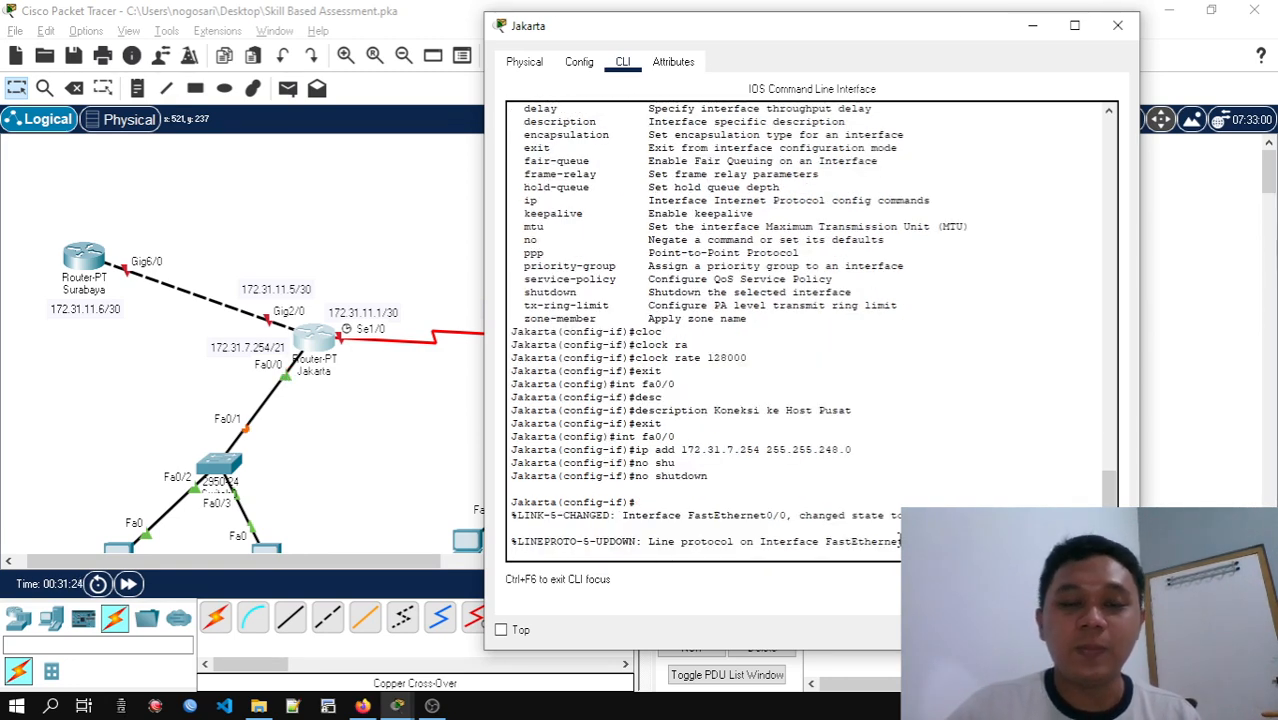
key(Return)
key(Return)
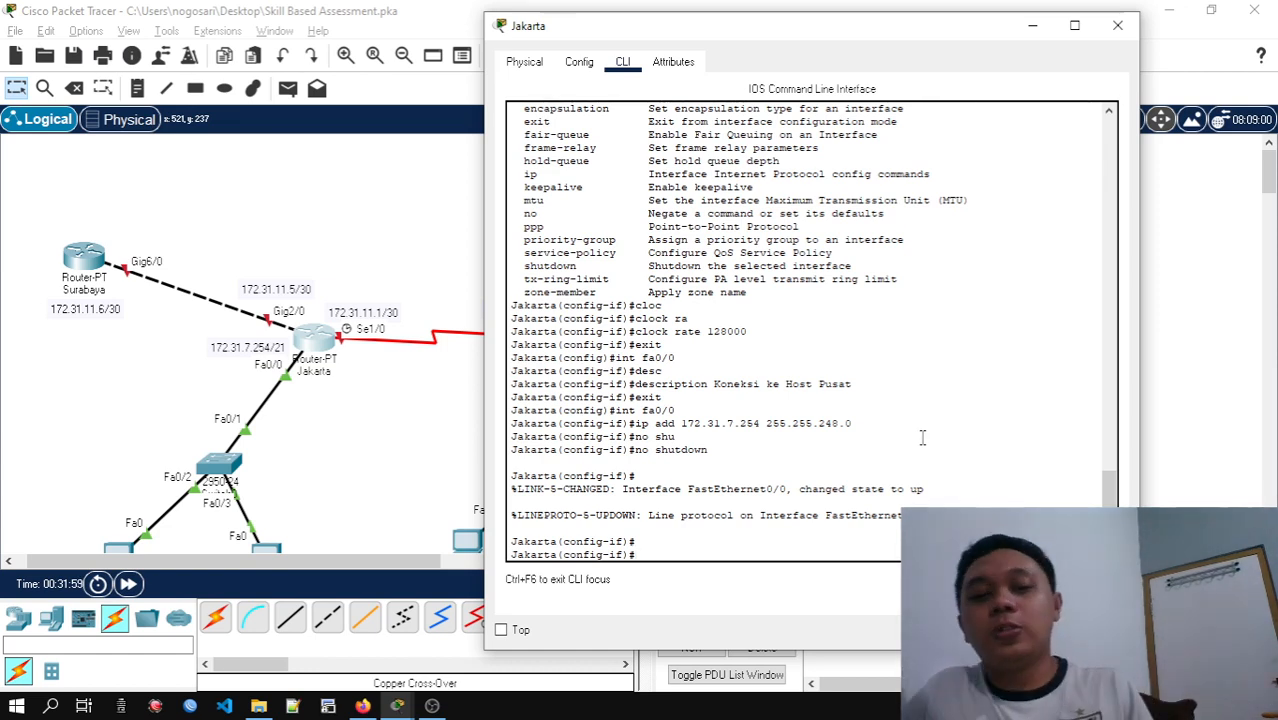
text(exit)
key(Return)
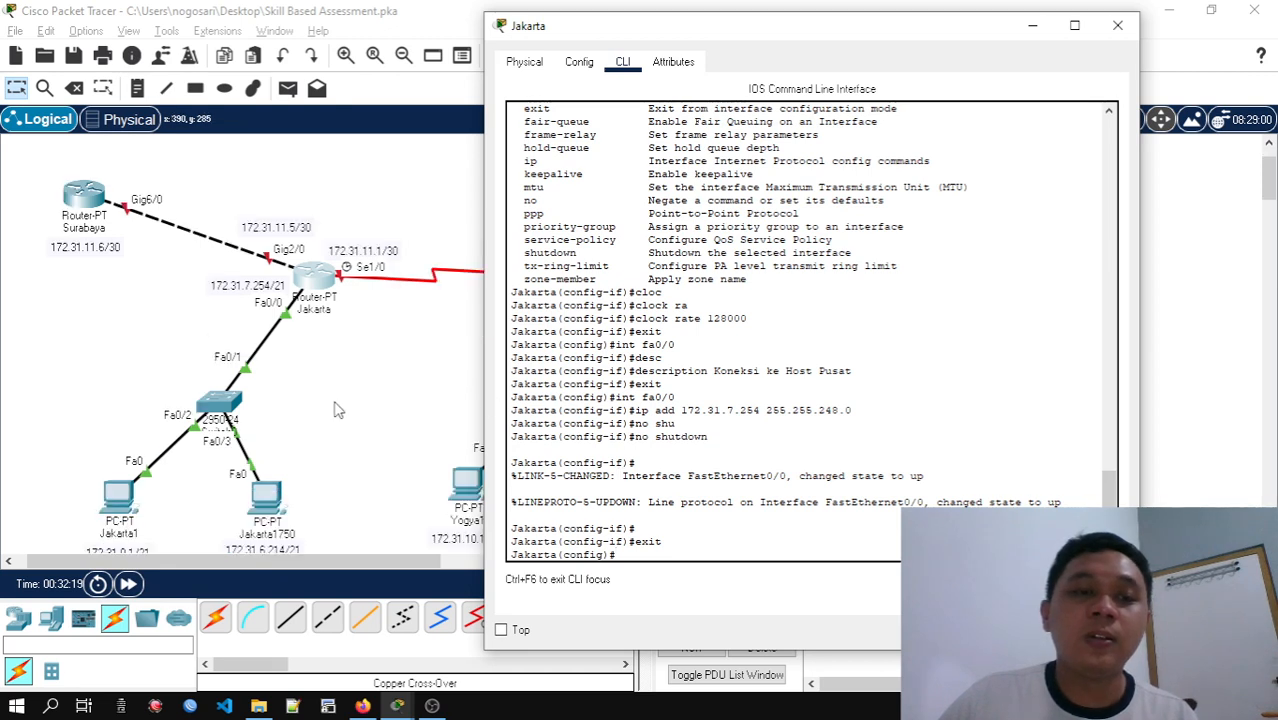
Leave configuration mode on Jakarta and ping PC Jakarta1750 at 172.31.6.214 twice
scroll(305, 313, down, 3)
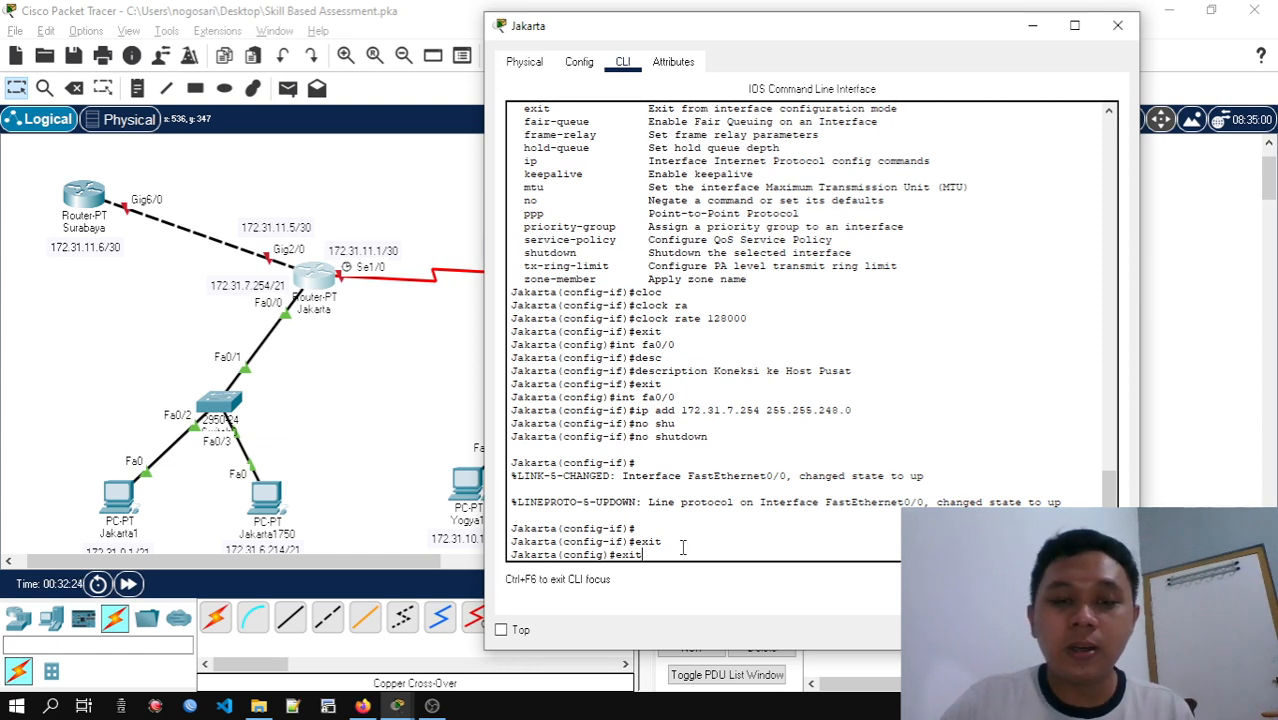
key(Return)
key(Return)
text(pi)
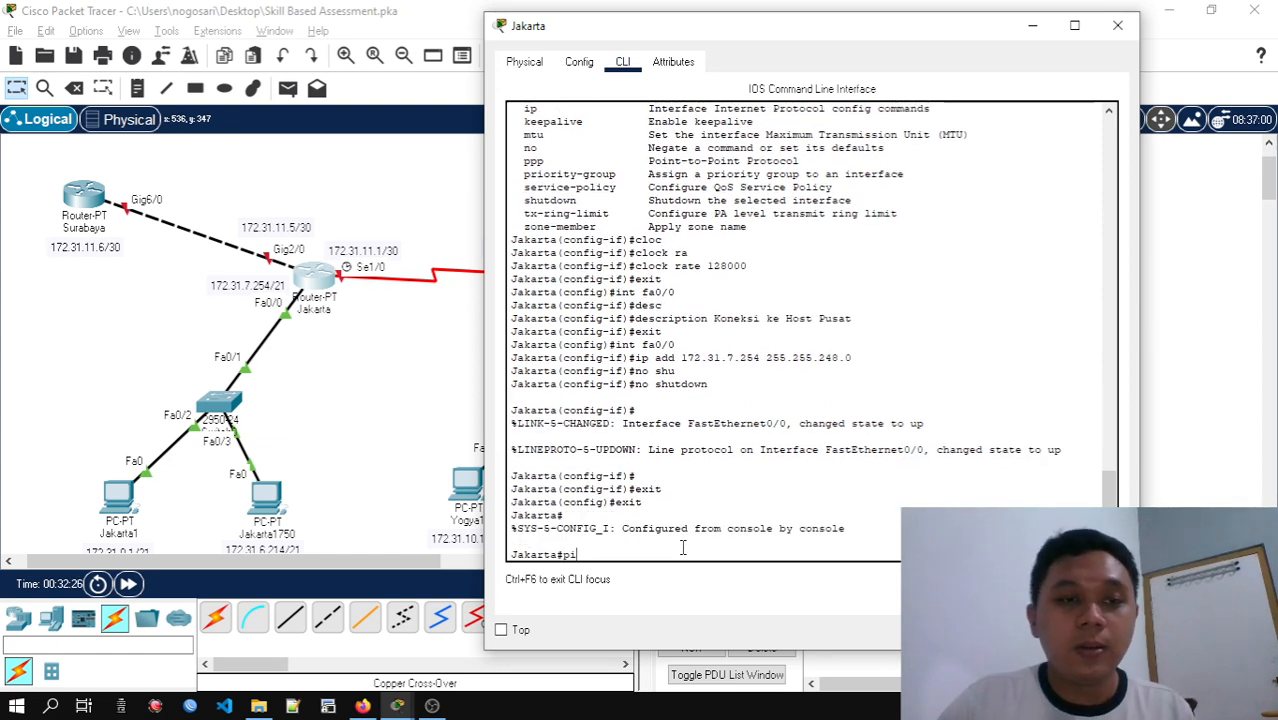
text(ng 17)
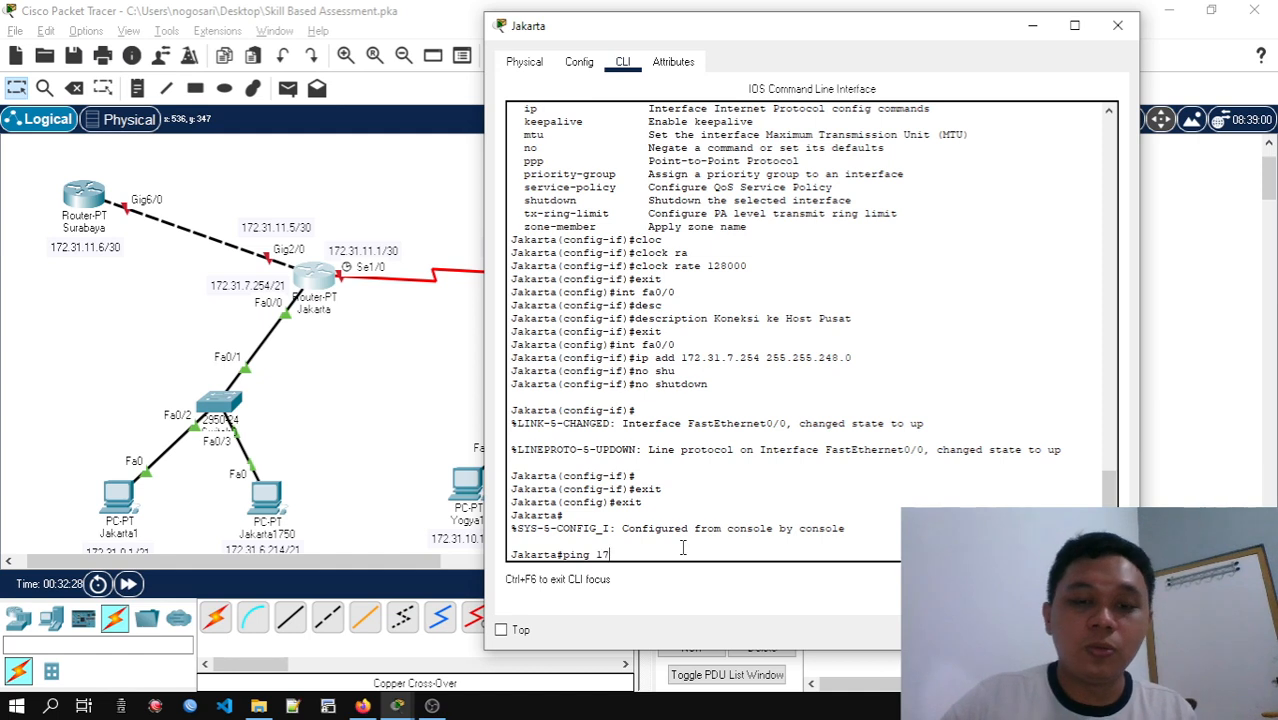
text(2.31.6)
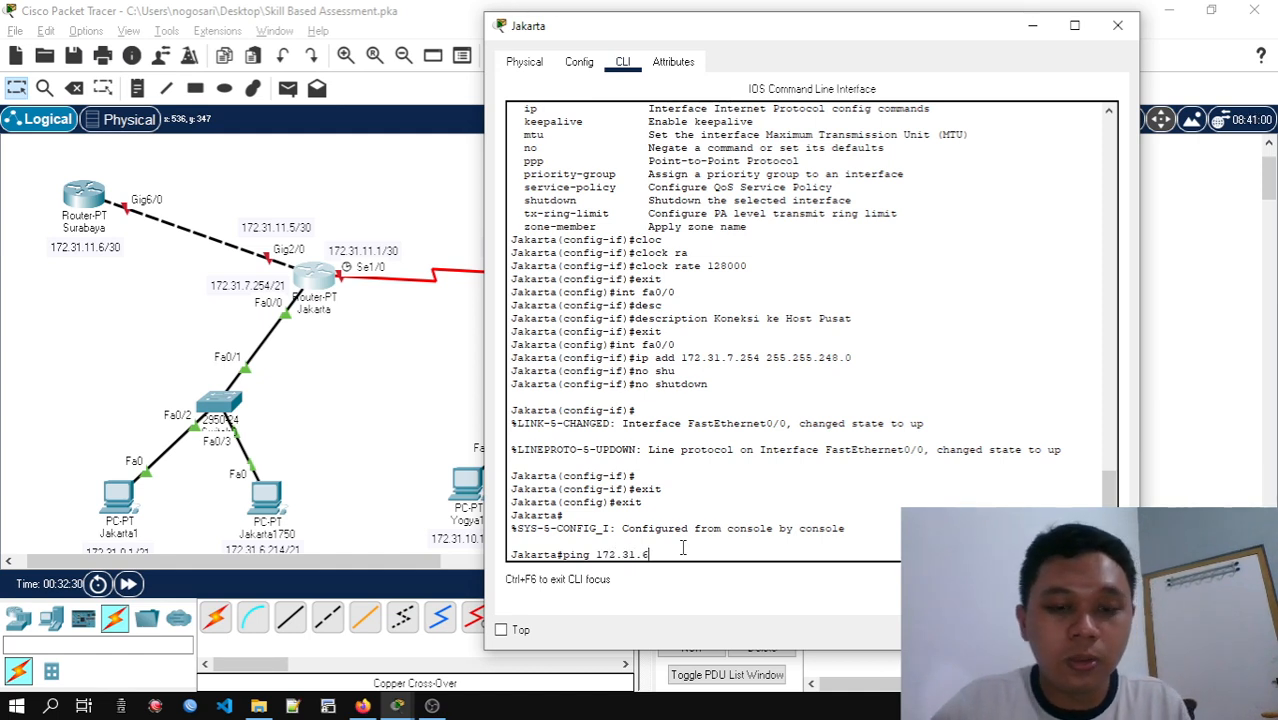
text(.214)
key(Return)
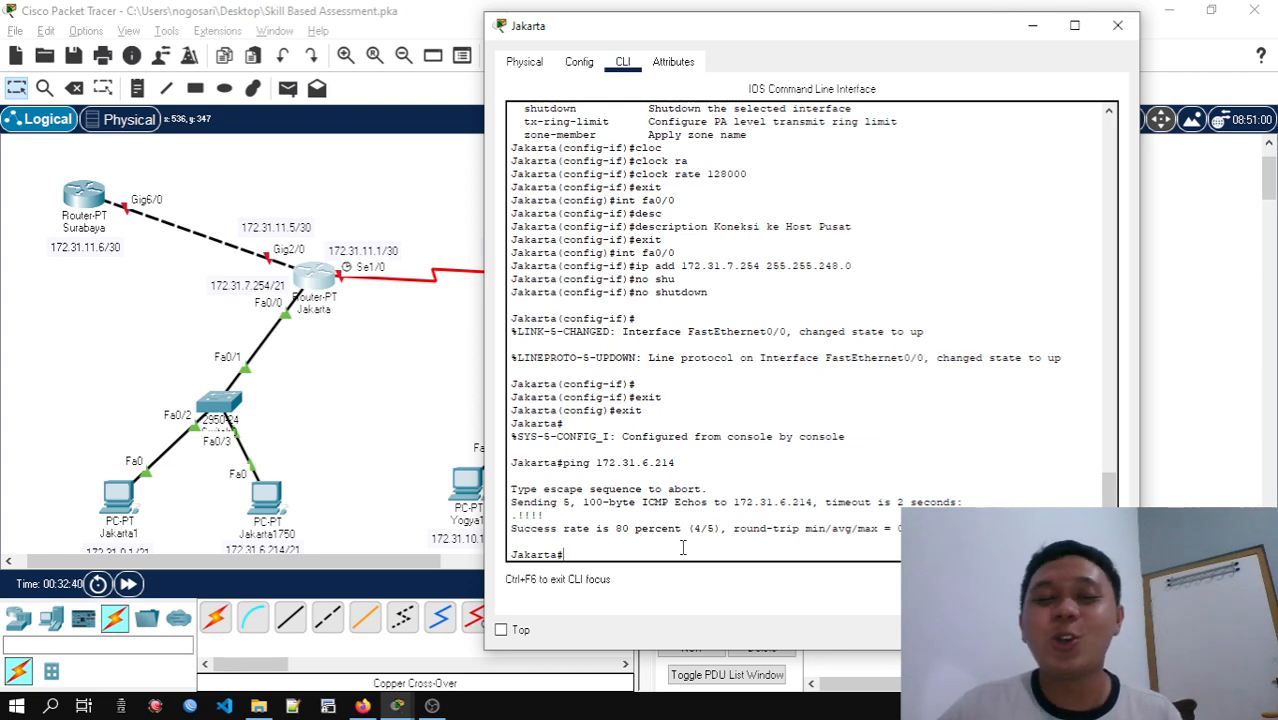
key(Up)
key(Return)
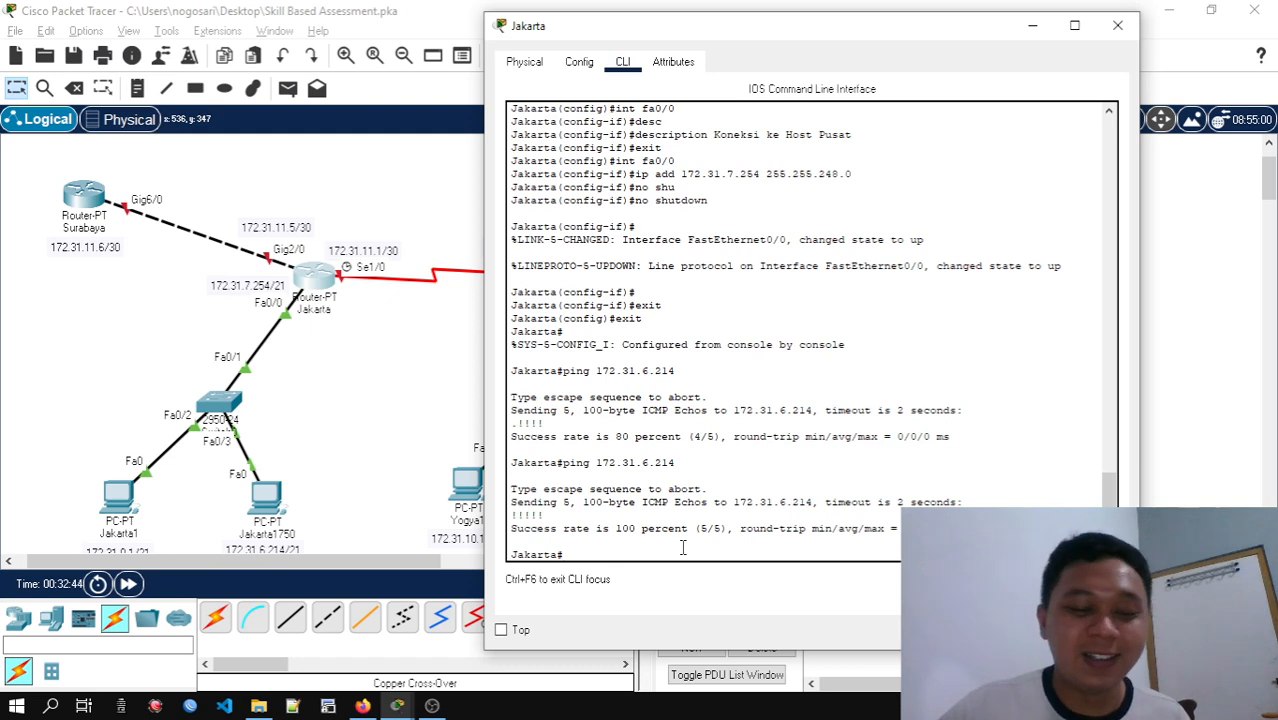
Enter global configuration mode on Jakarta and select serial interface se1/0
text(conf)
text( t)
key(Return)
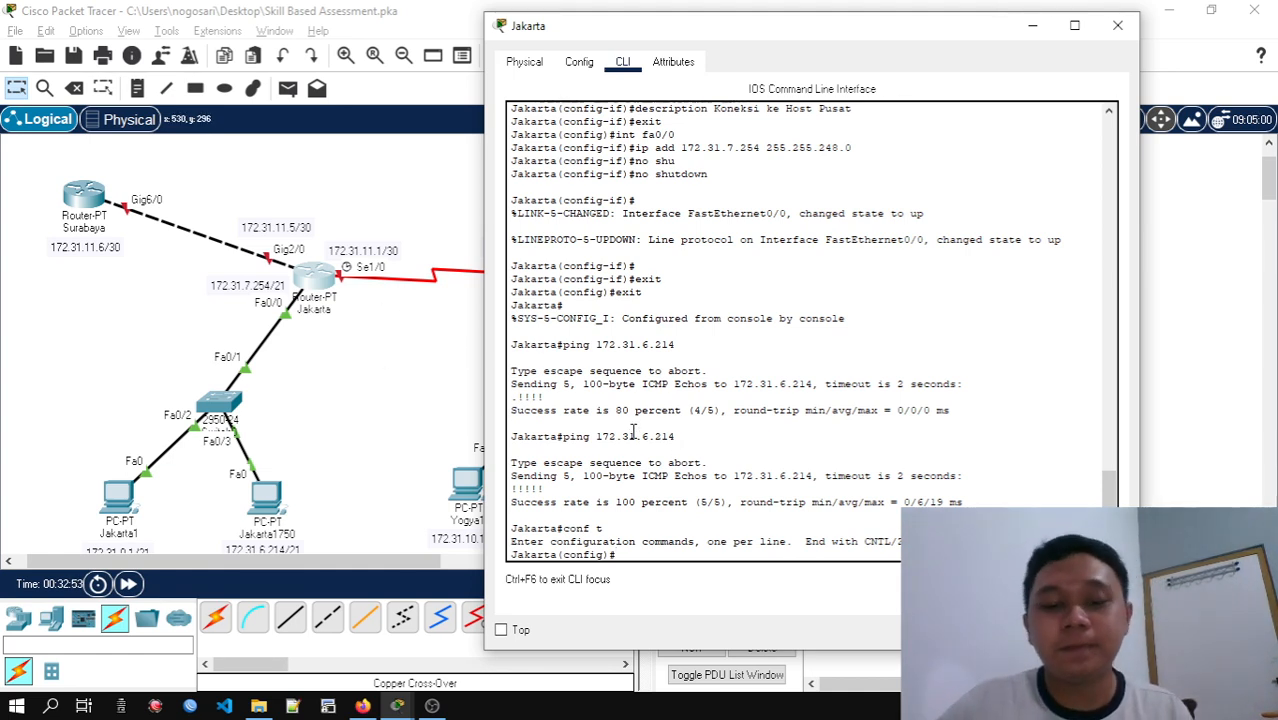
text(t)
key(Tab)
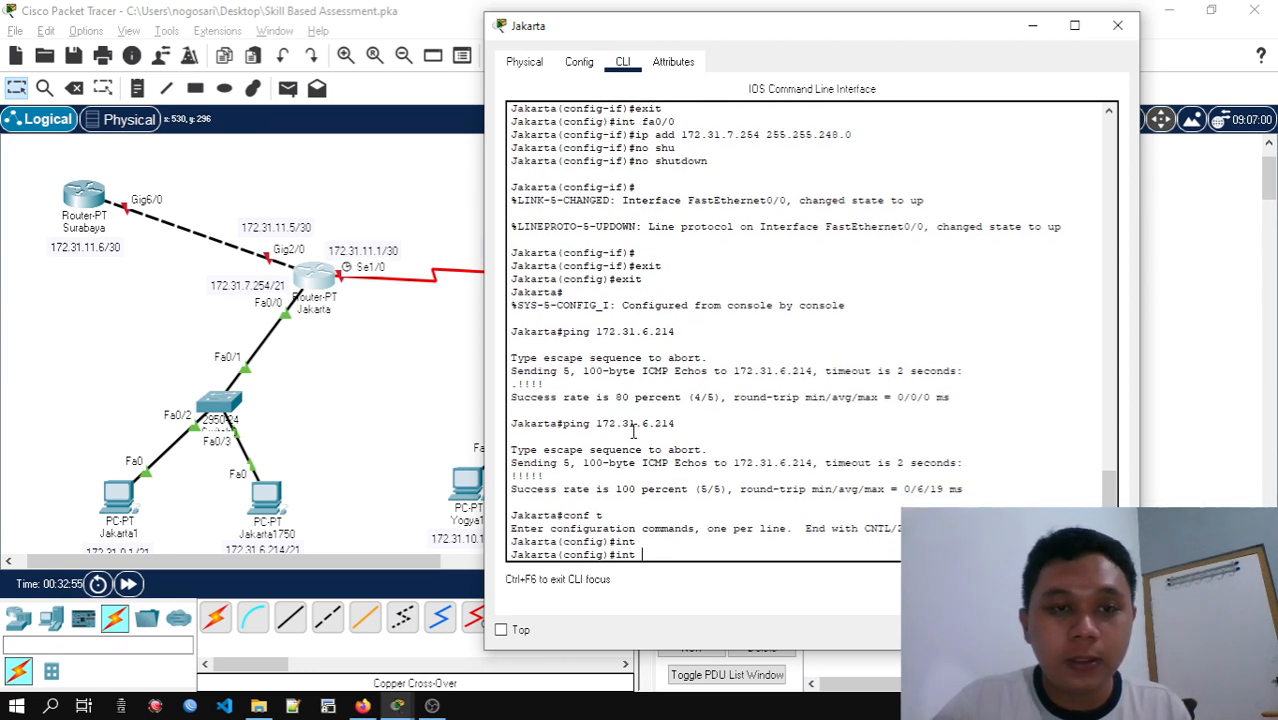
text(se1/0)
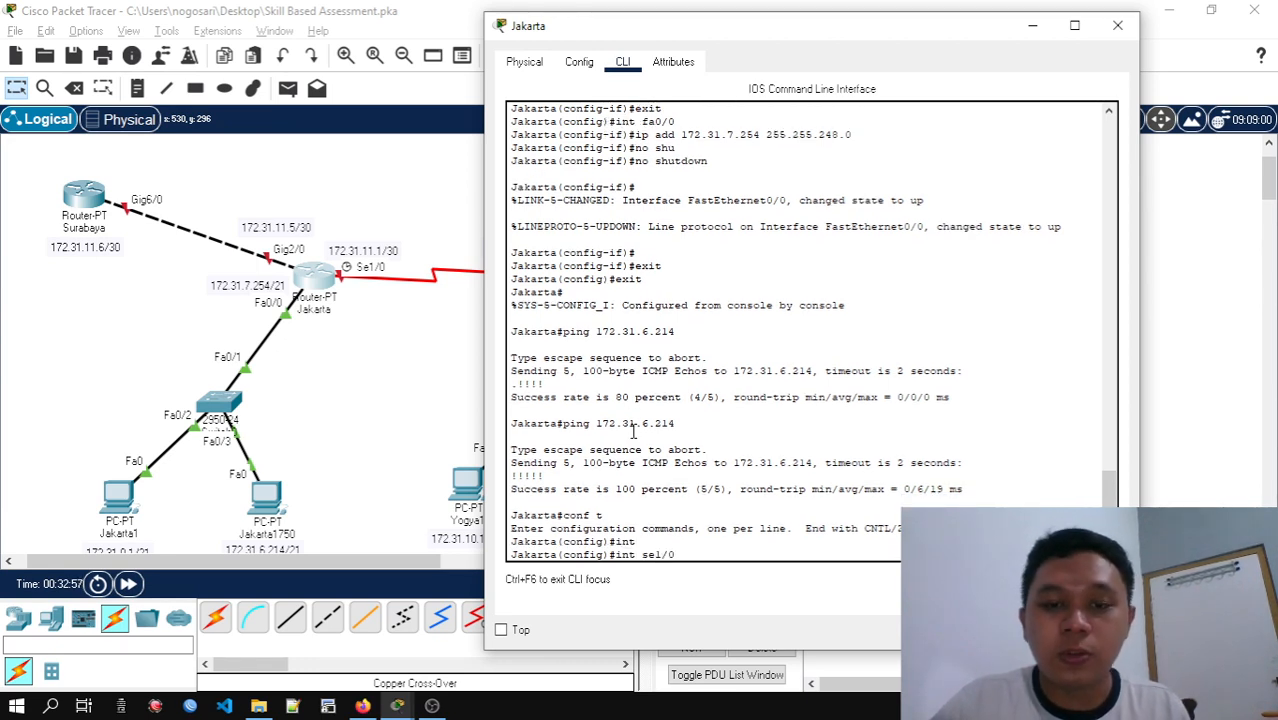
key(Return)
Set the se1/0 IP address to 172.31.11.1 with subnet mask 255.255.255.252
text(ip add)
key(Tab)
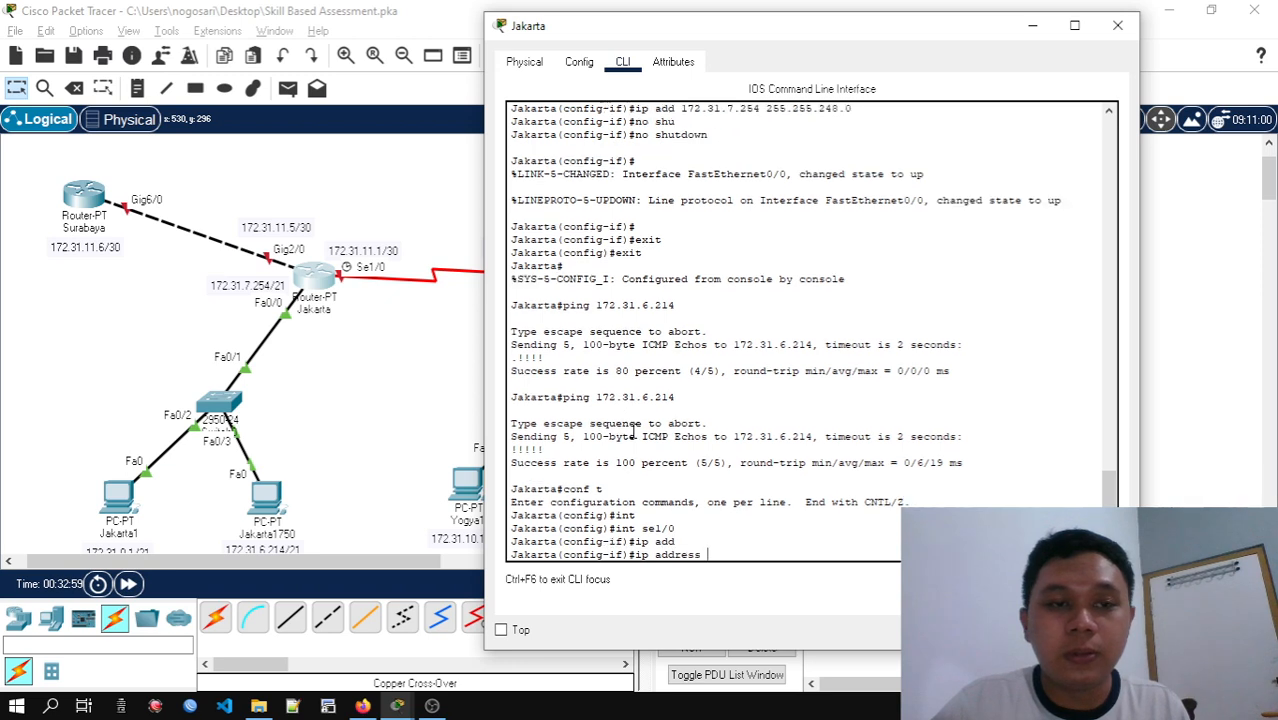
text(172.31.11)
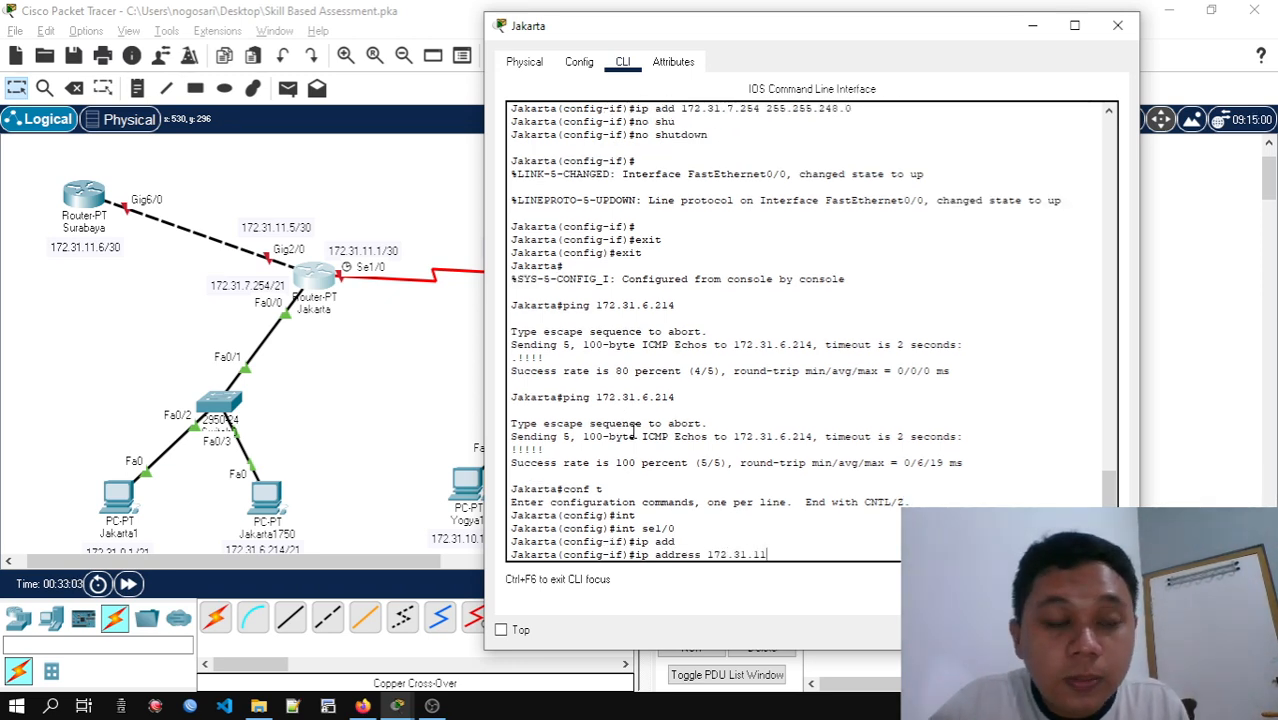
text(.1)
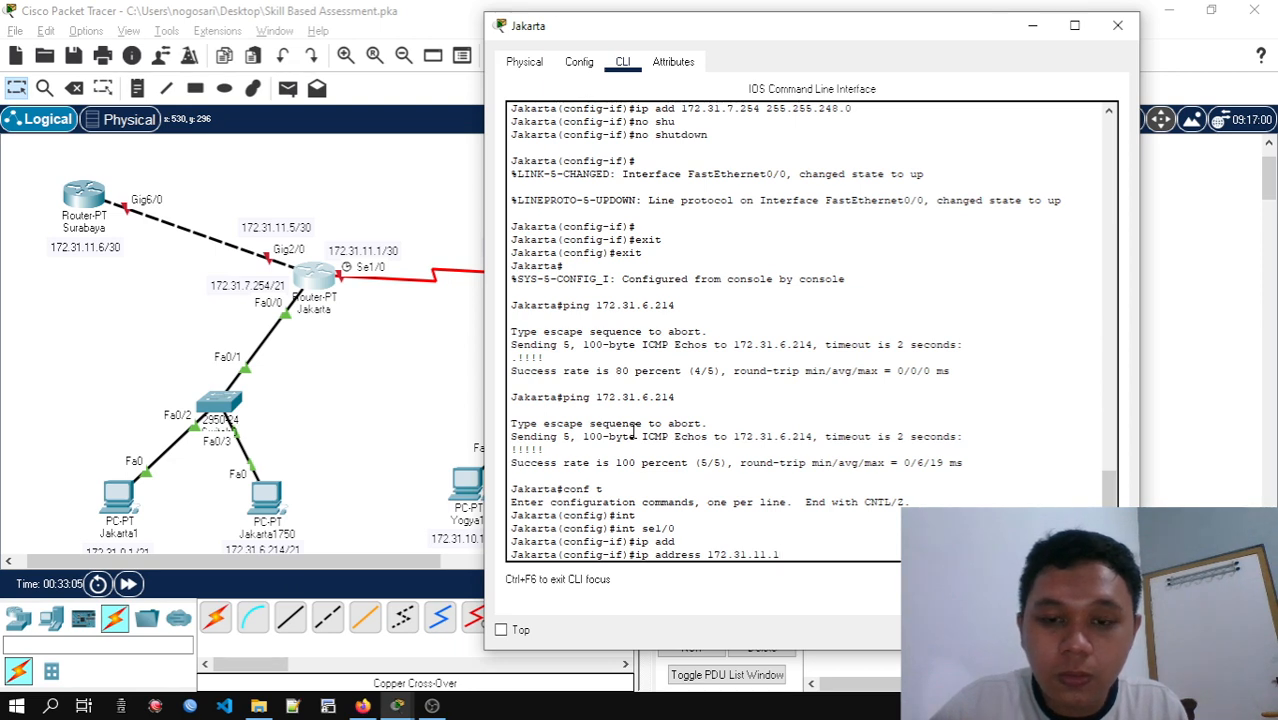
text( 255.255)
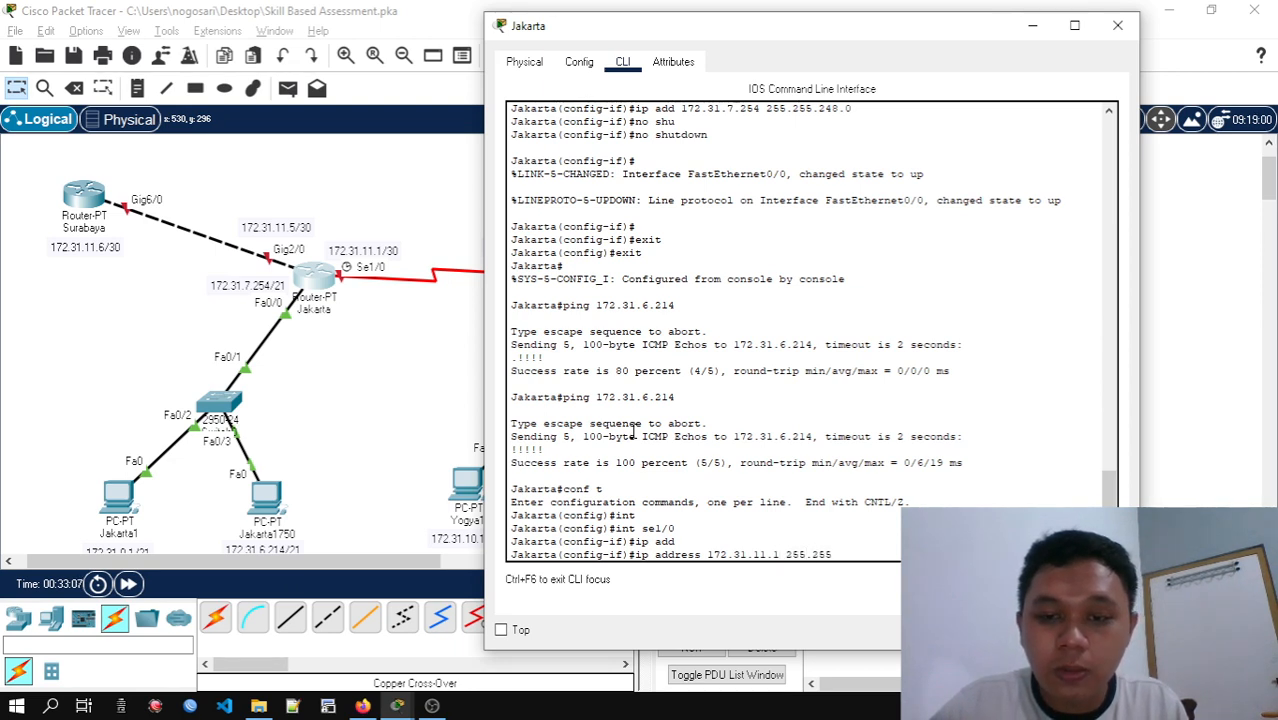
text(.255.252)
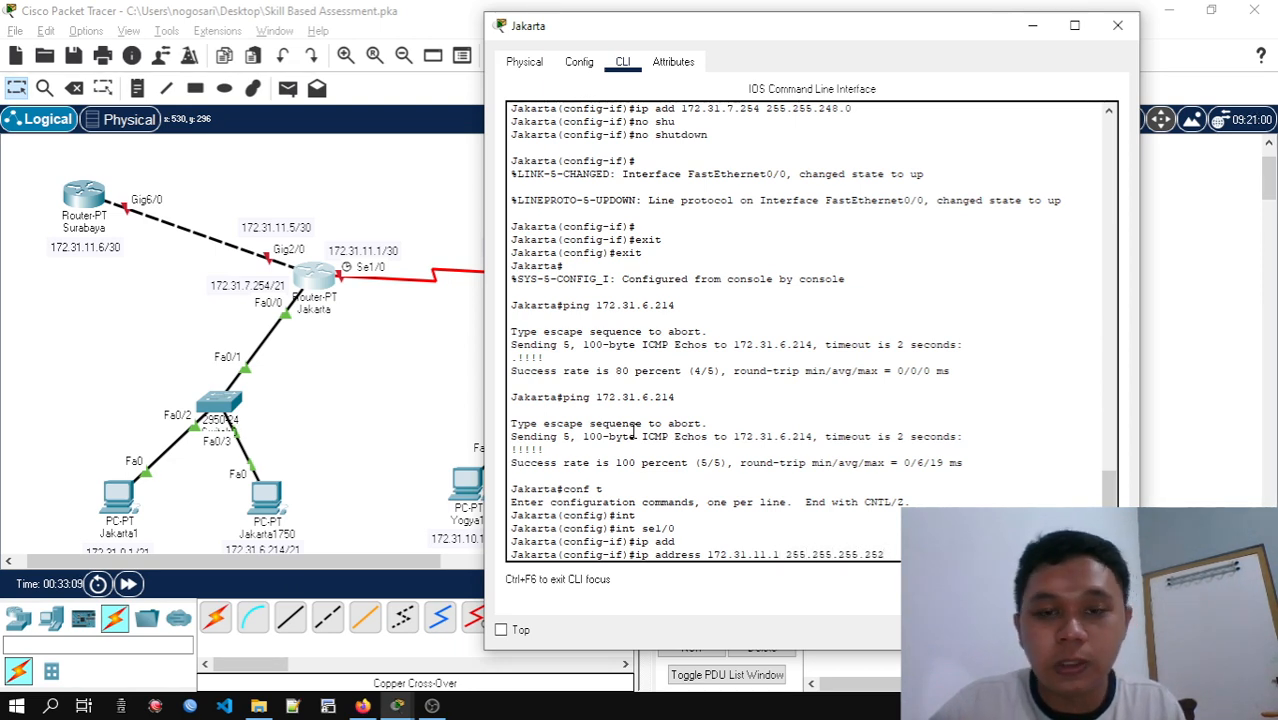
key(Return)
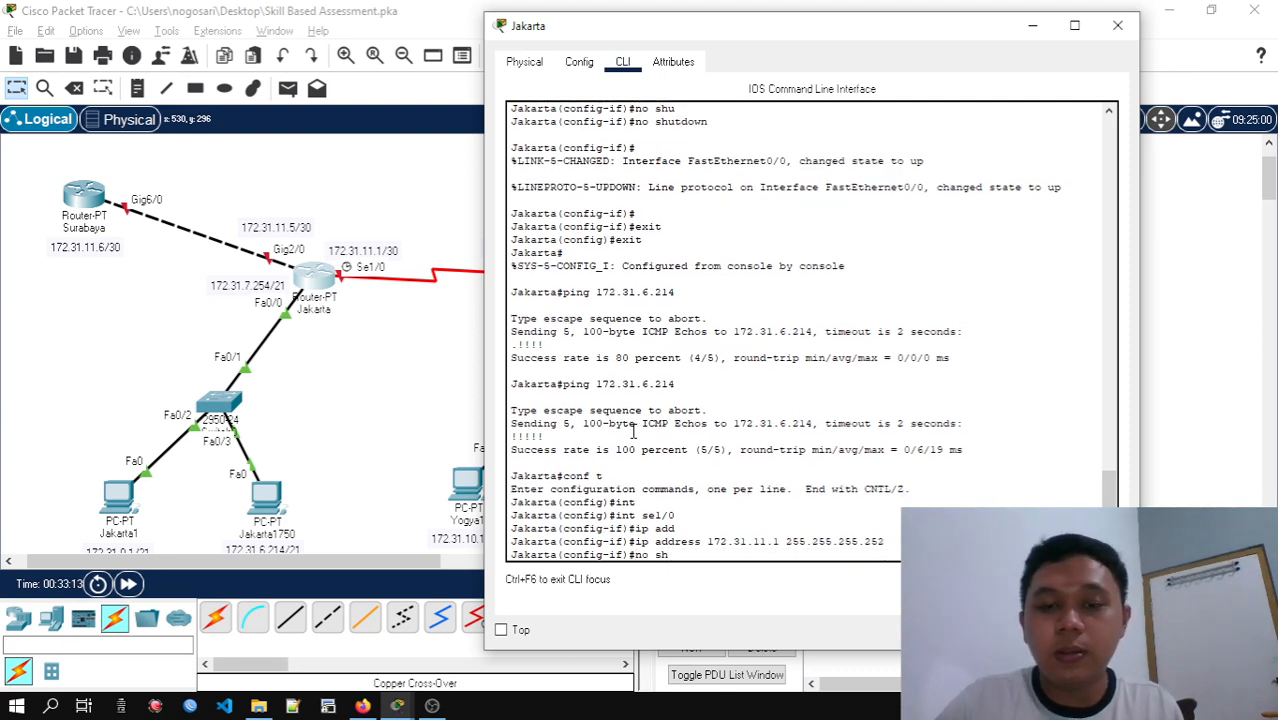
Enable Jakarta's se1/0 interface with no shutdown and exit interface configuration
text(no sh)
key(Return)
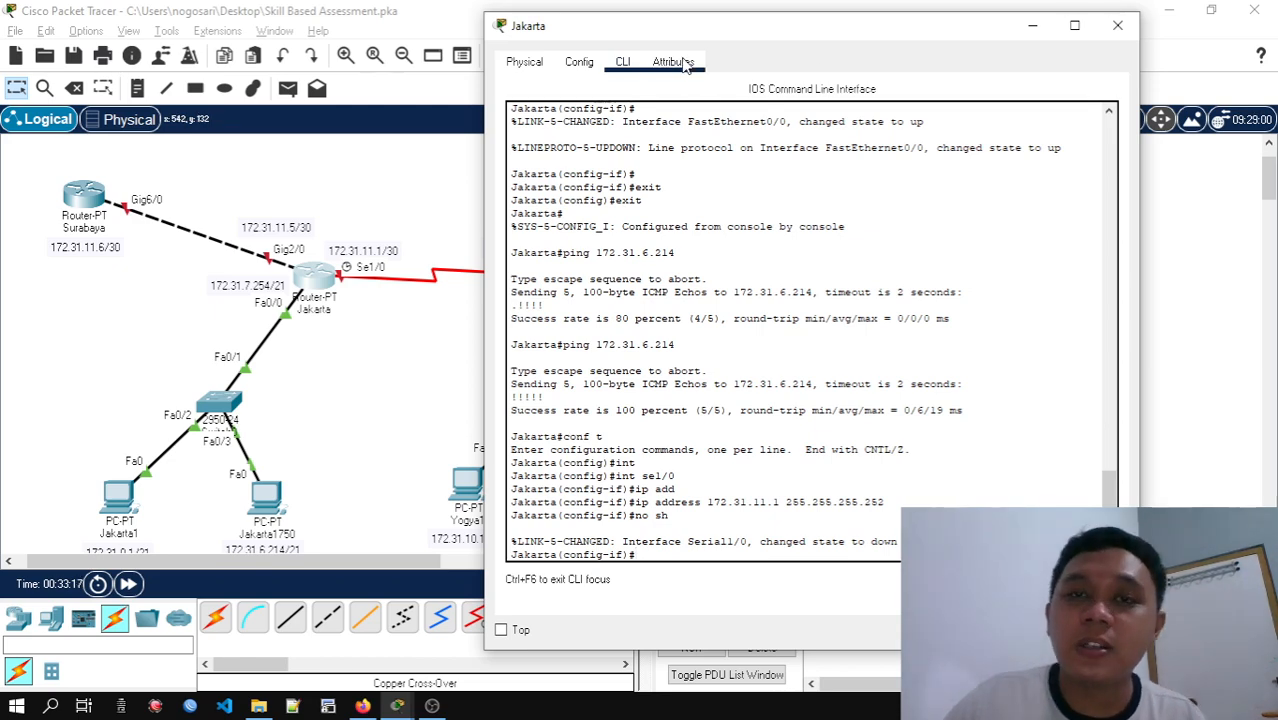
drag(680, 25, 752, 40)
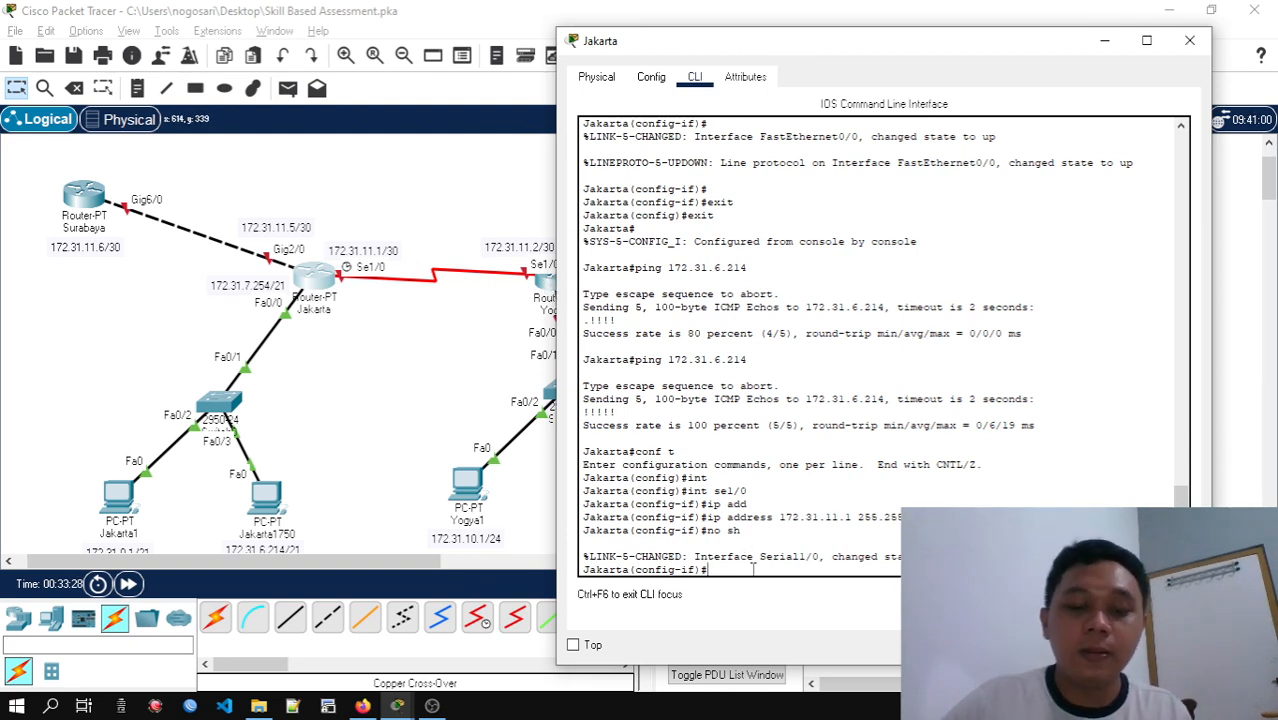
text(t)
key(Return)
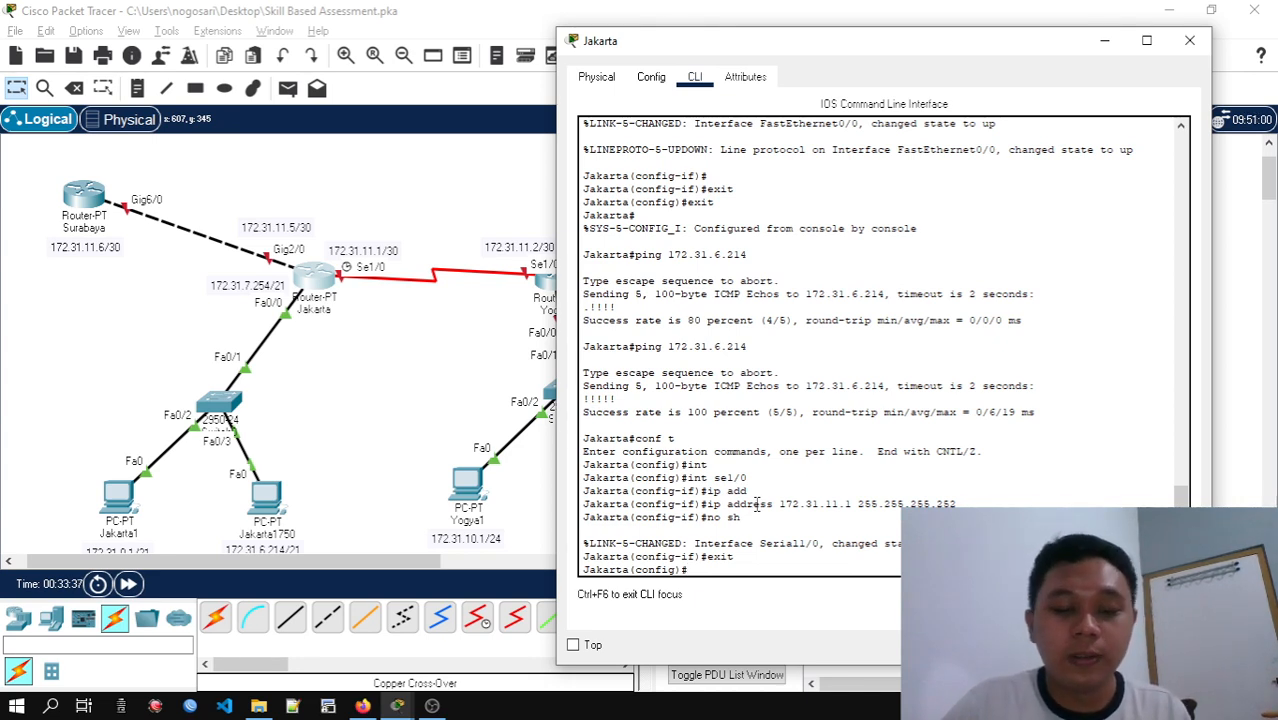
Select Jakarta's gi2/0 interface and set its IP address to 172.31.11.5 with subnet mask 255.255.255.252
text(2/)
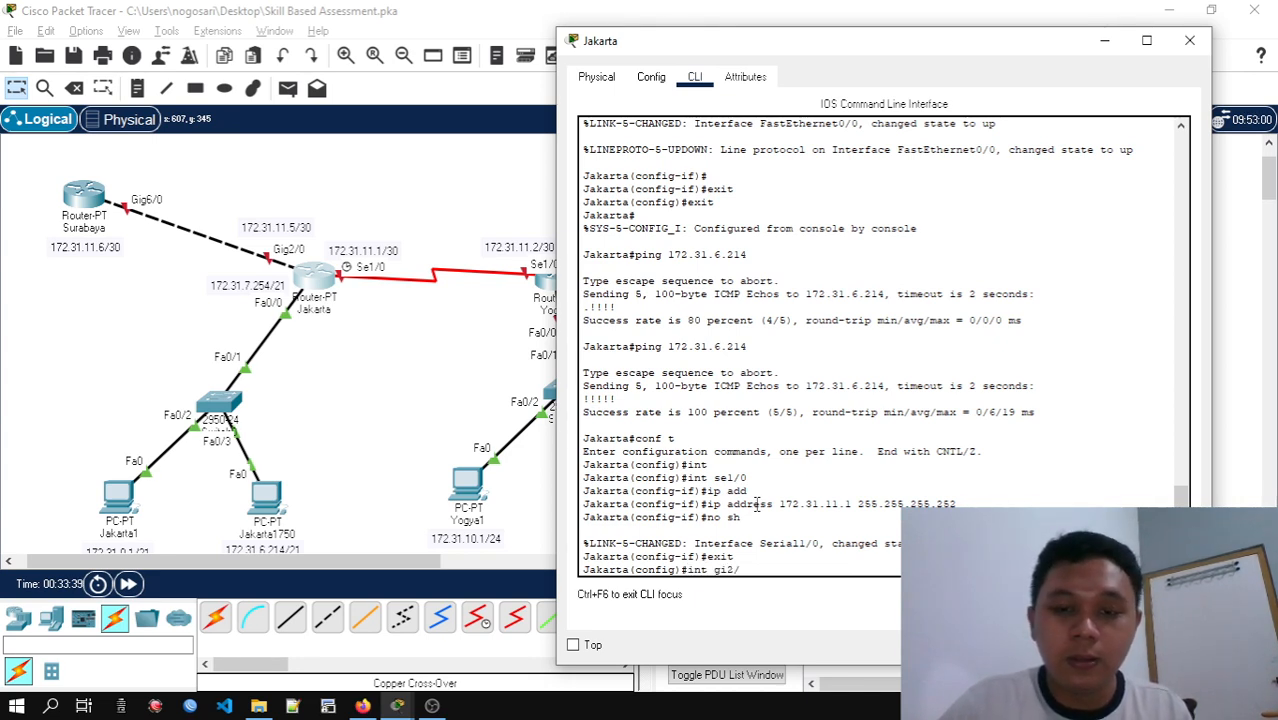
text(0)
key(Return)
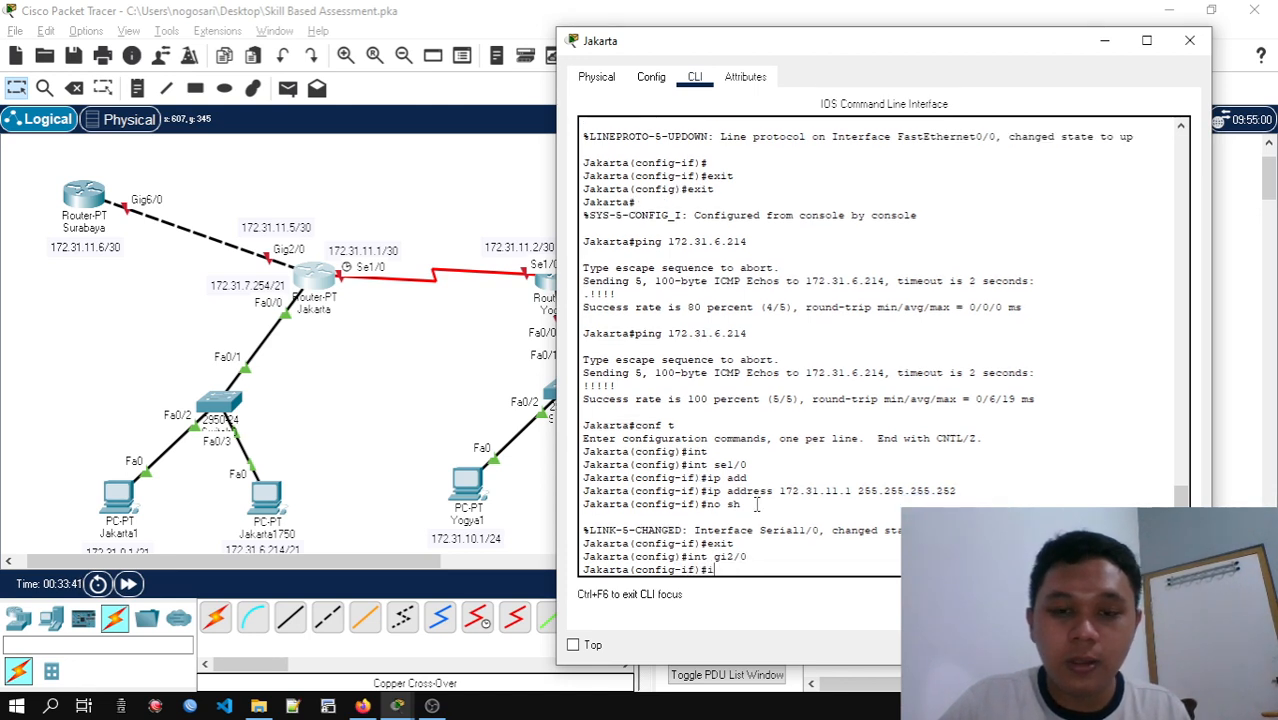
text(ip add )
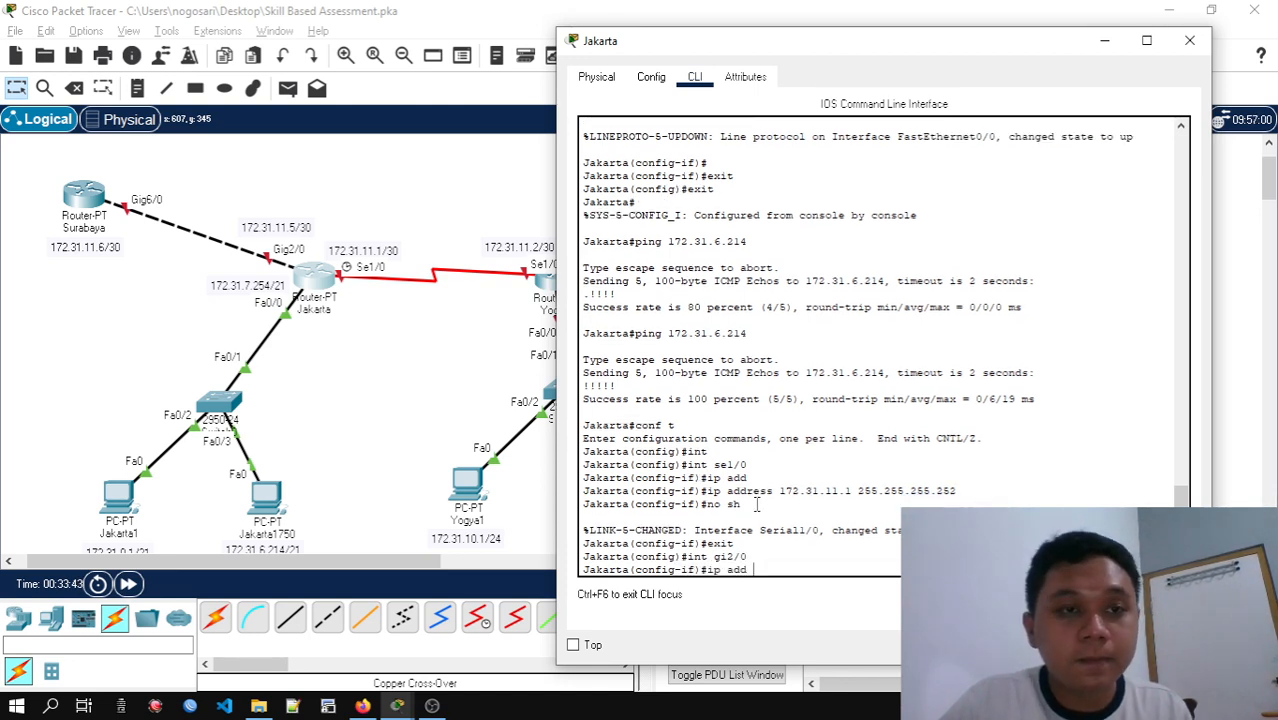
text(172.31.11.)
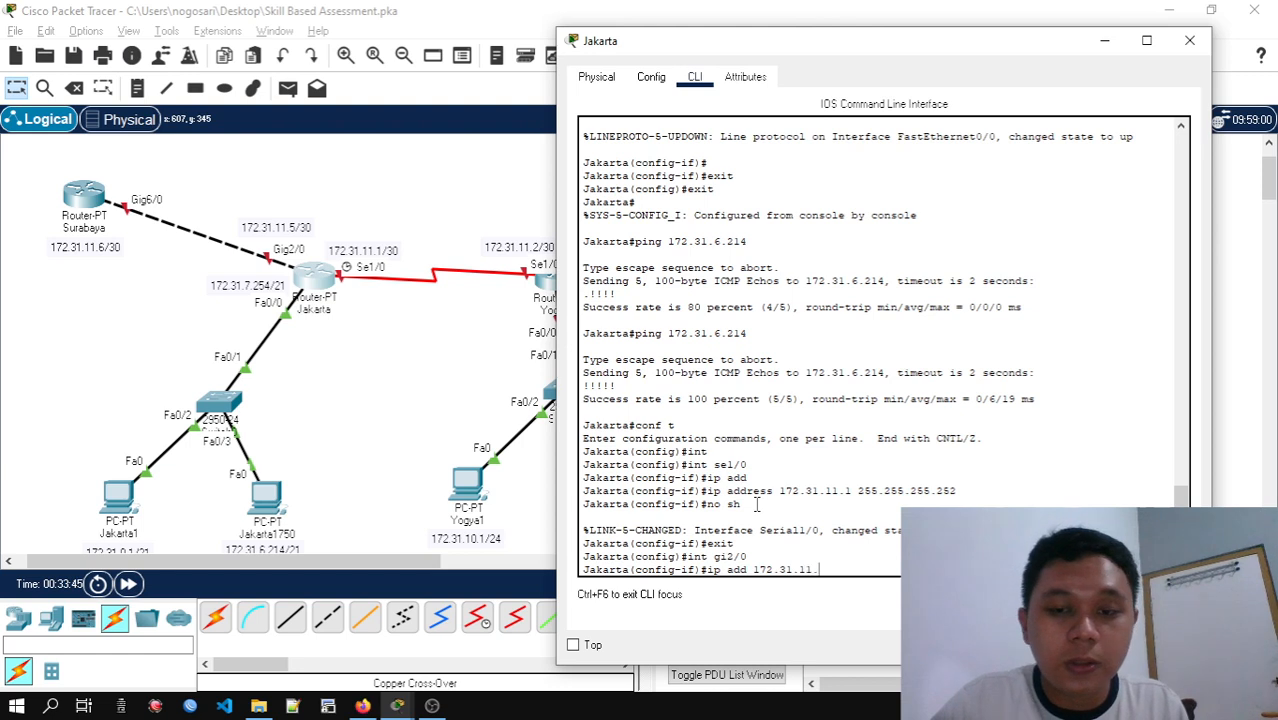
text(5 255)
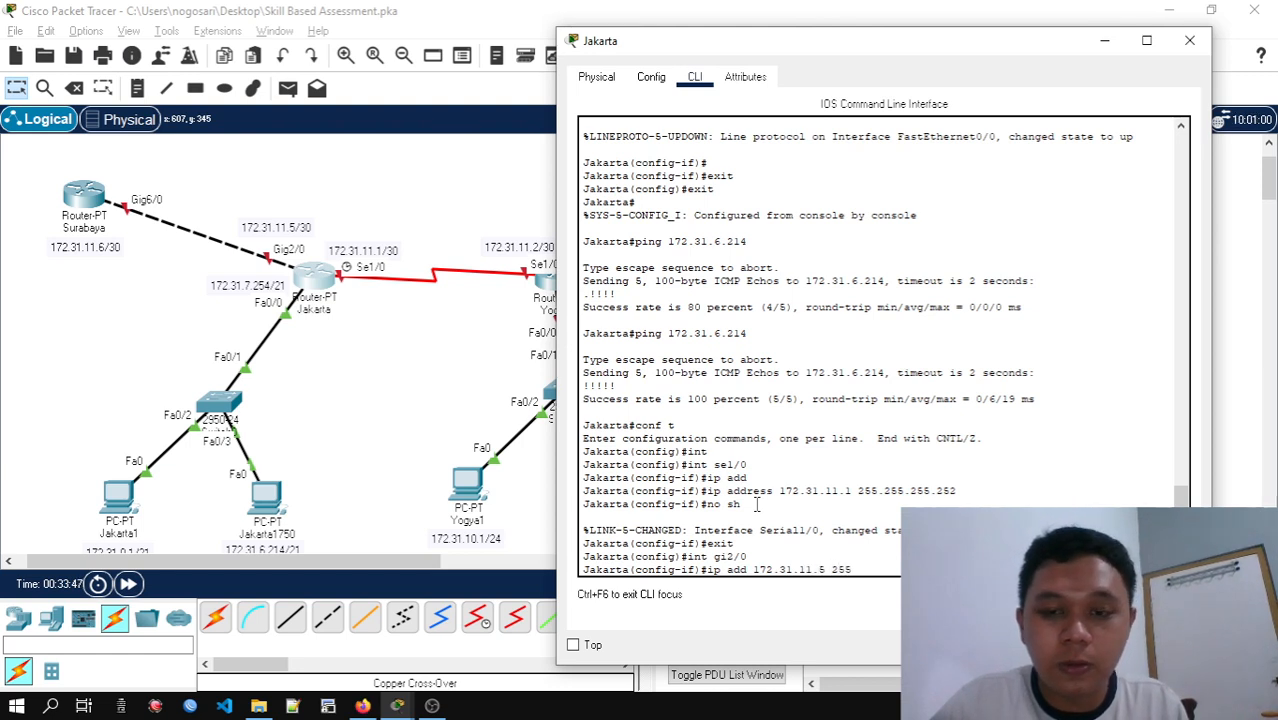
text(.255.255.252)
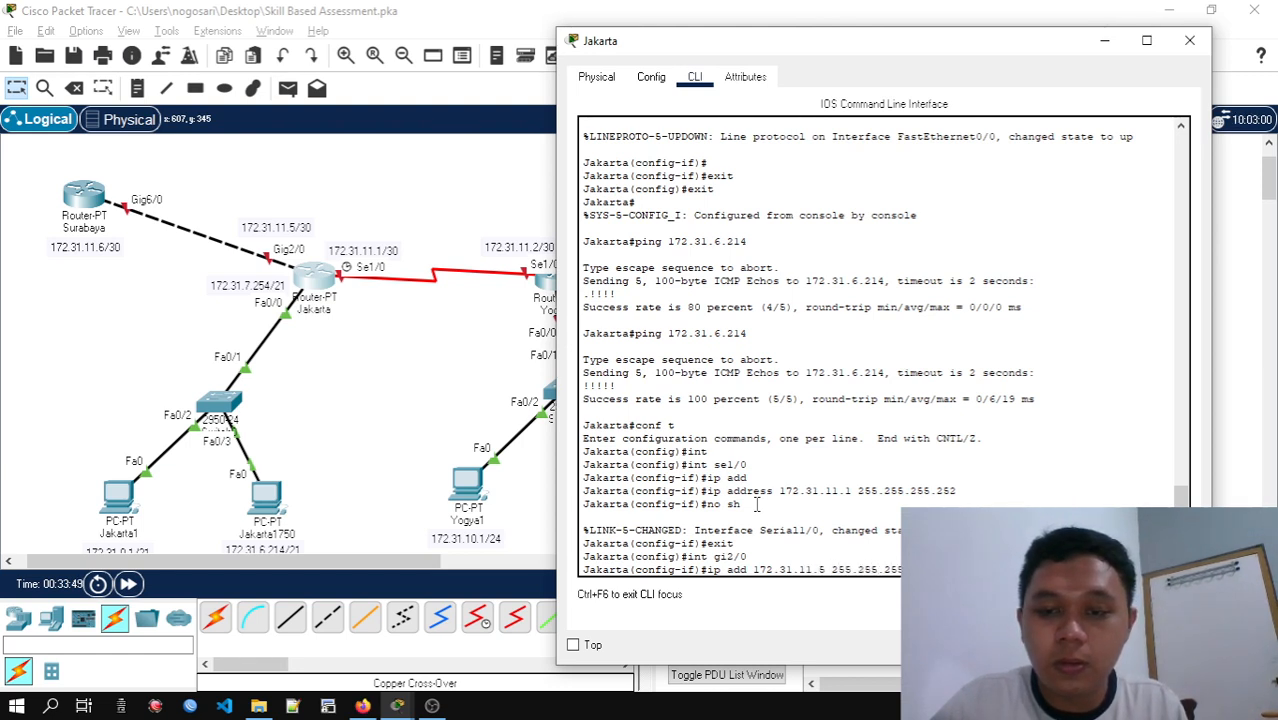
key(Return)
Enable Jakarta's gi2/0 interface with no shutdown and exit interface configuration
text(no sh)
key(Return)
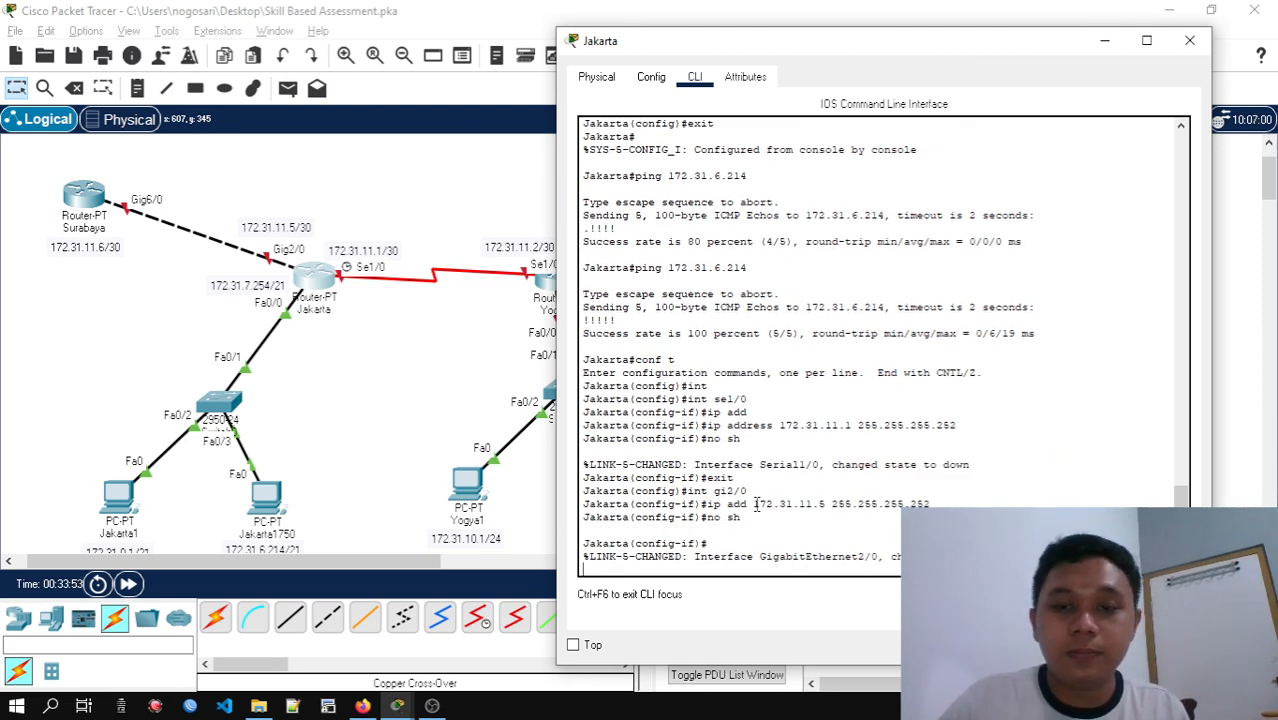
key(Return)
key(Return)
key(Return)
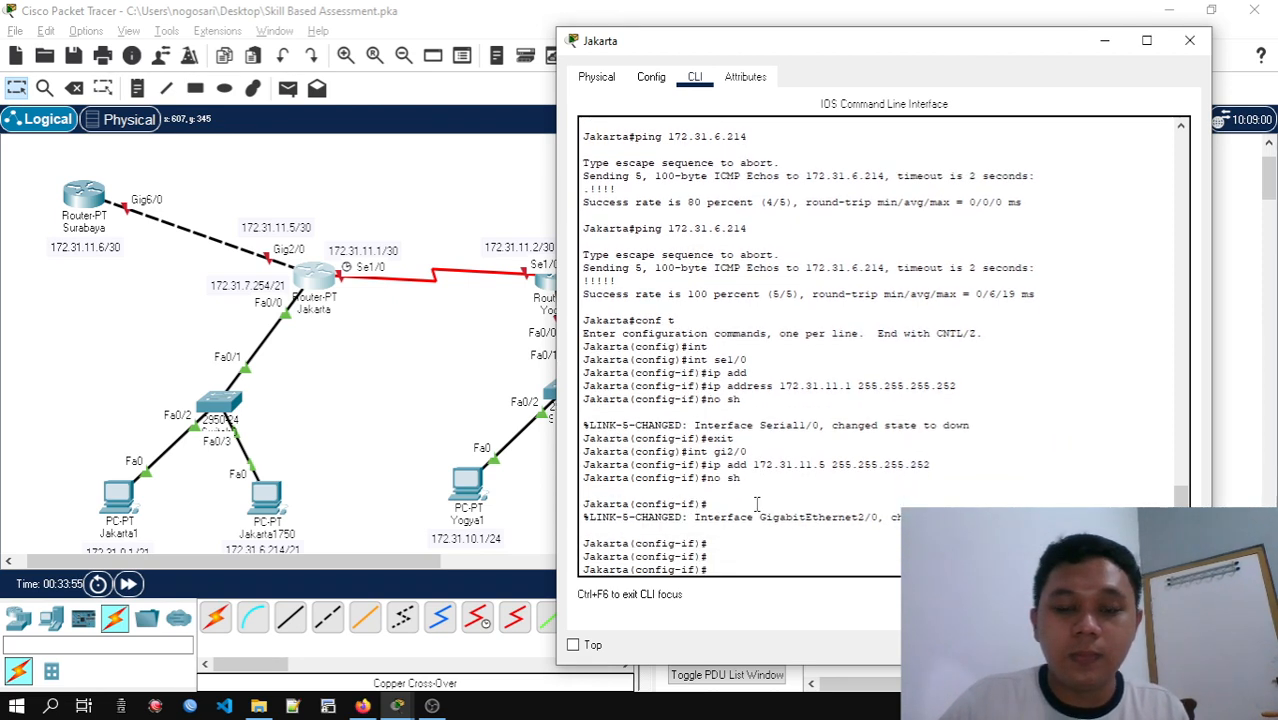
text(exit)
key(Return)
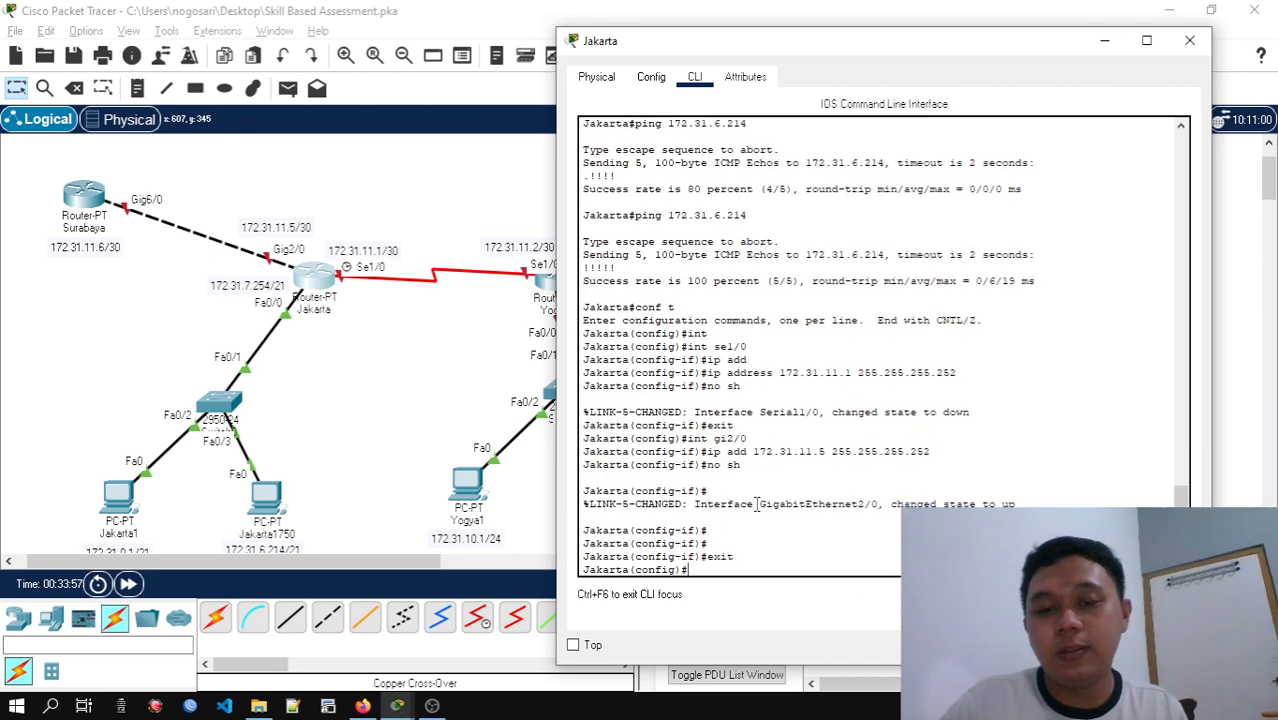
Switch from Jakarta to the Yogya router's command line and select interface fa0/0
click(1189, 40)
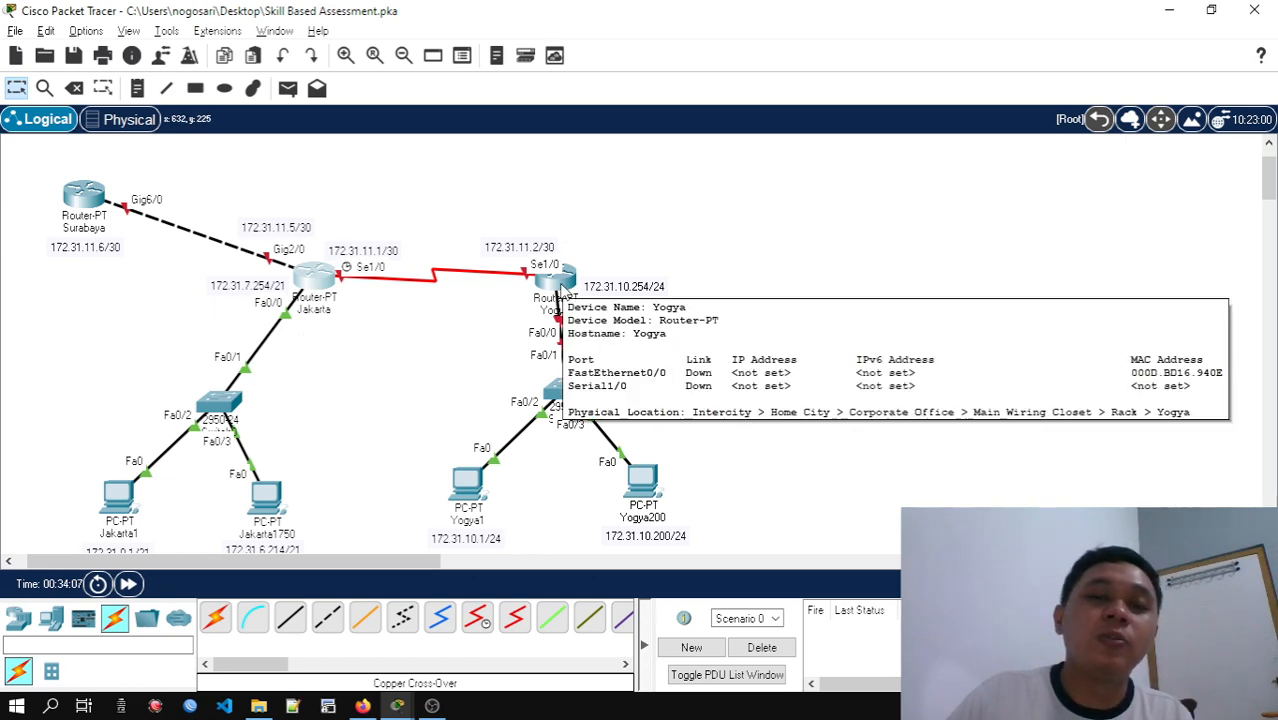
click(560, 280)
drag(638, 33, 973, 37)
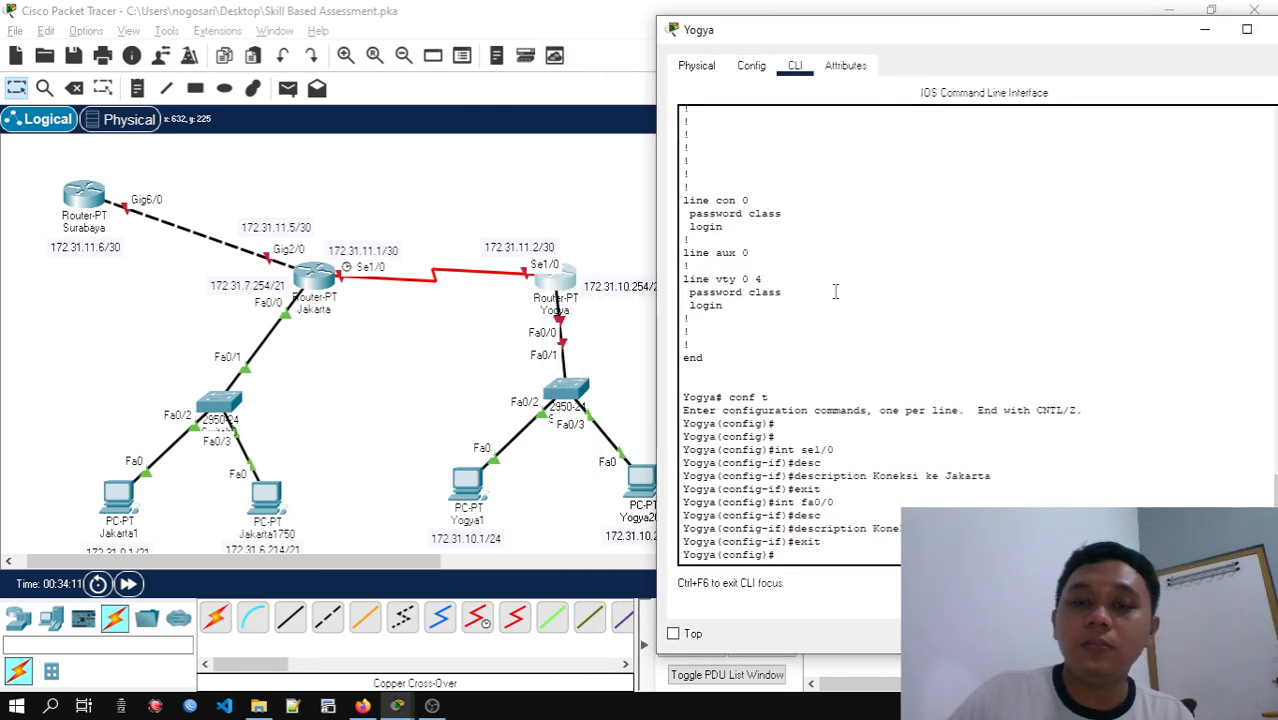
text(ig)#)
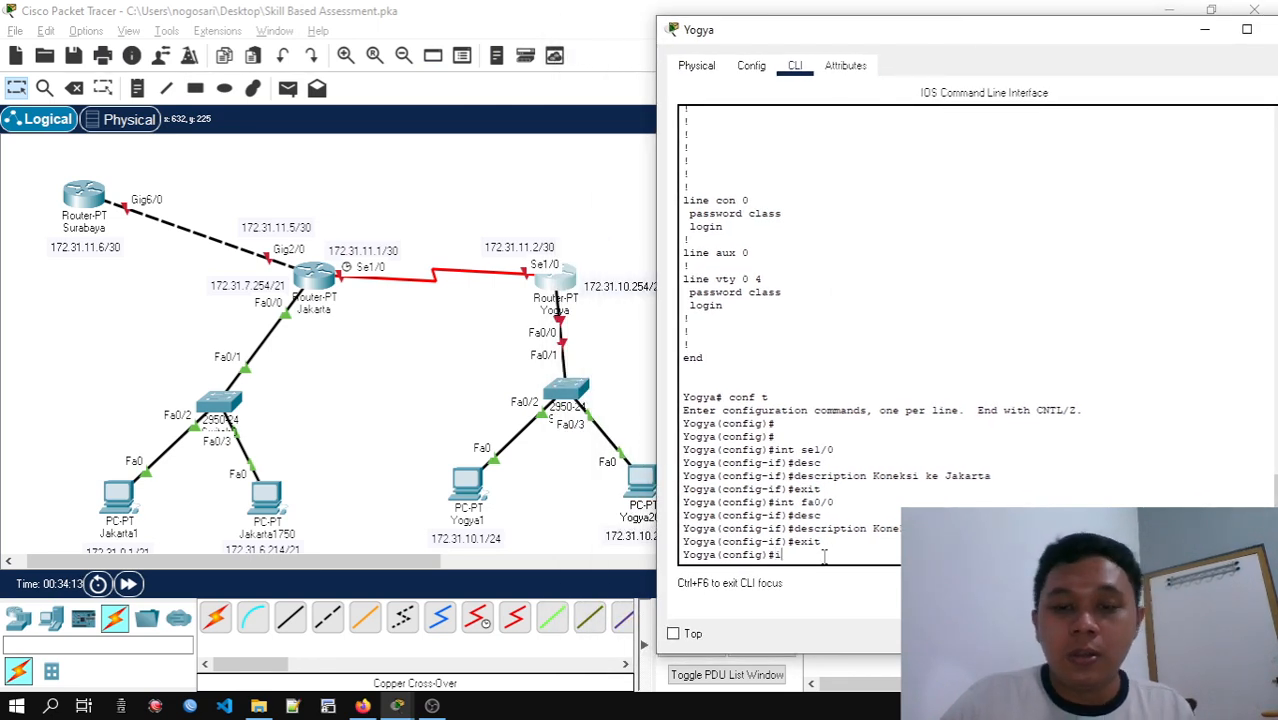
text(int)
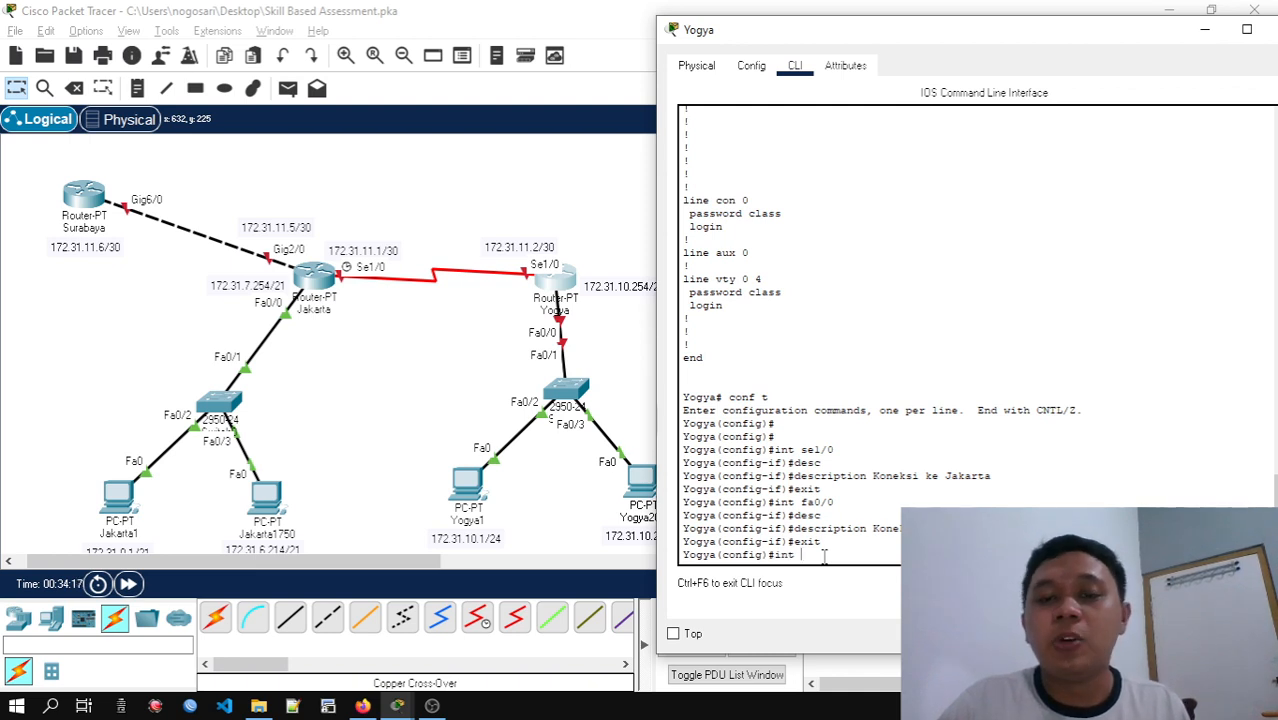
text( fa)
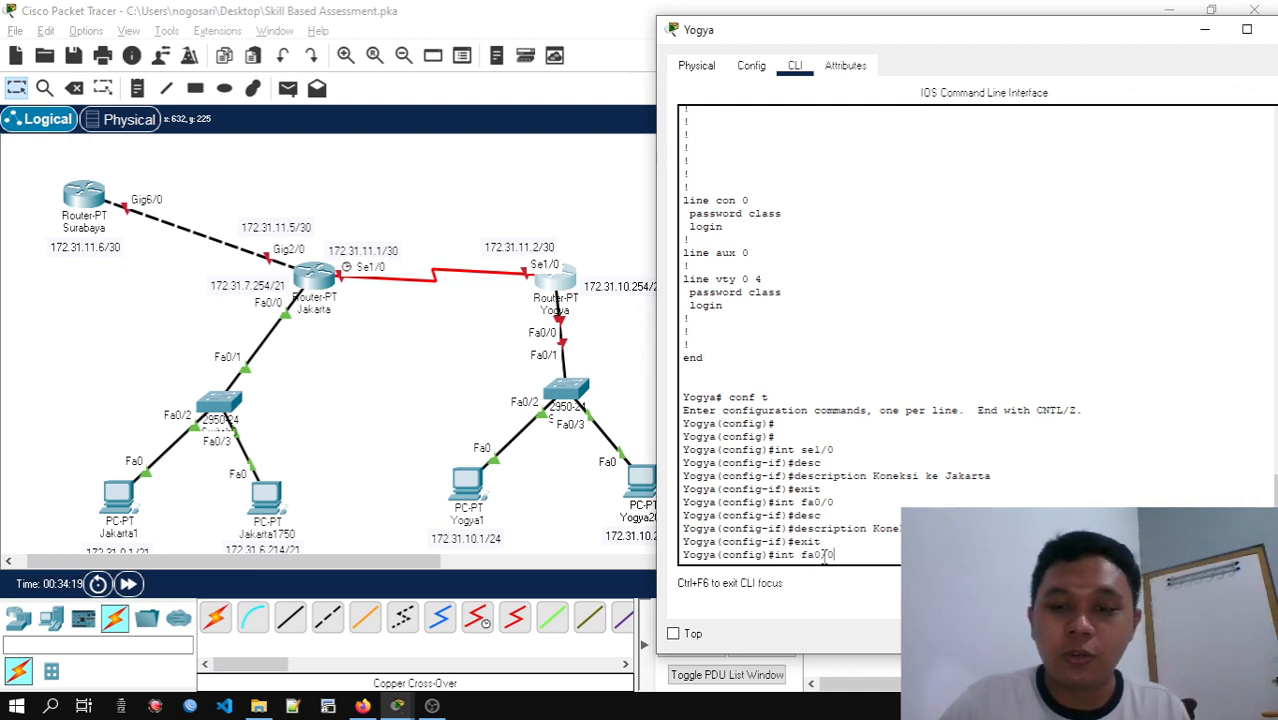
text(0/0)
key(Return)
Set Yogya's fa0/0 IP address to 172.31.10.254 with subnet mask 255.255.255.0
text(ip)
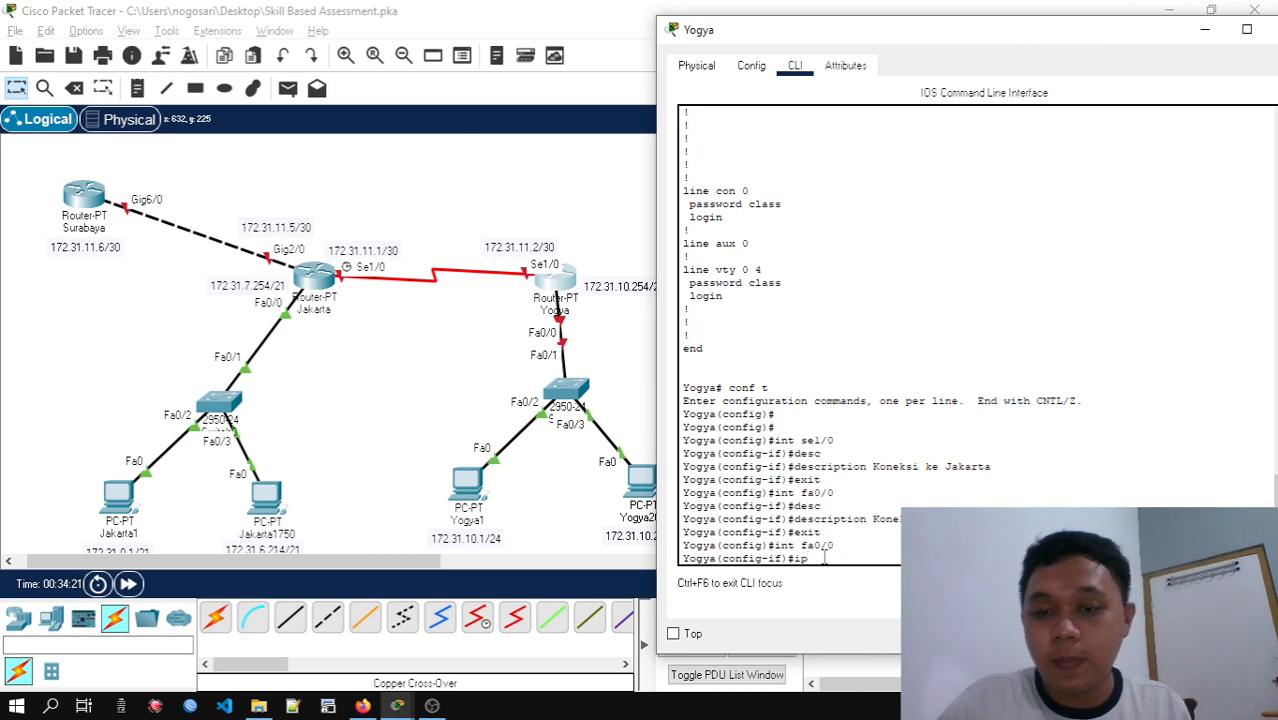
text( add)
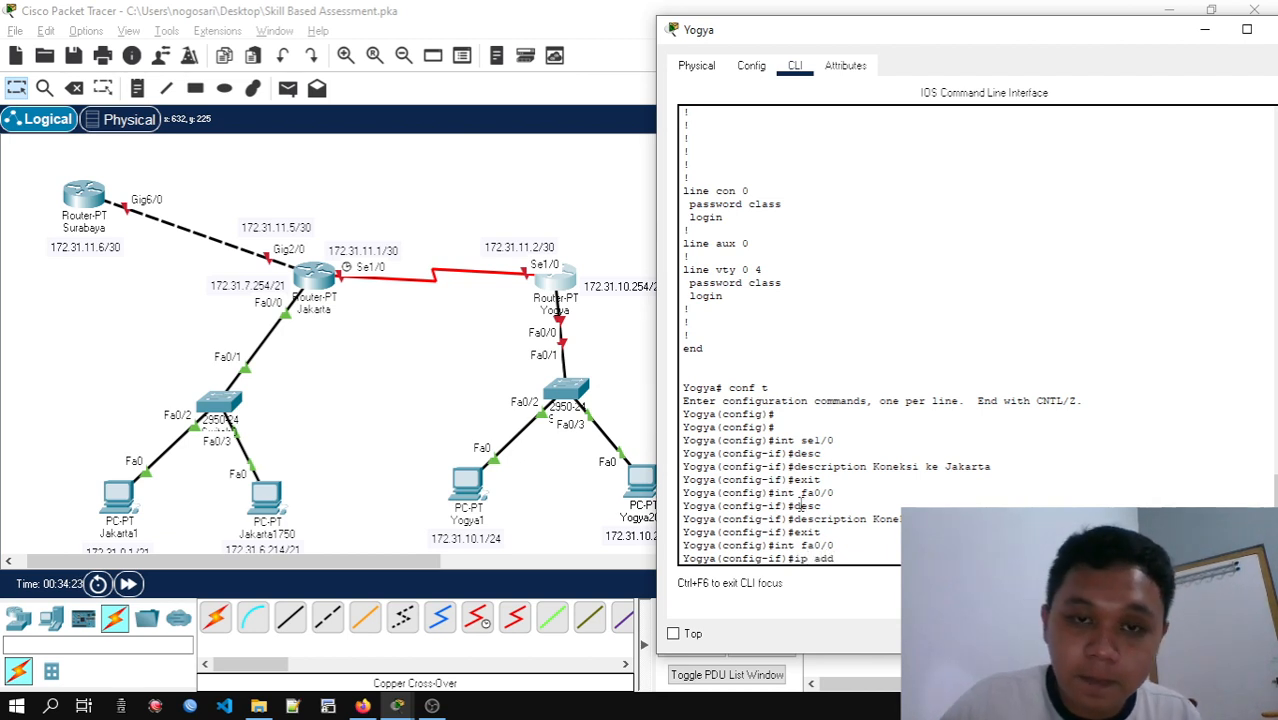
text( 1)
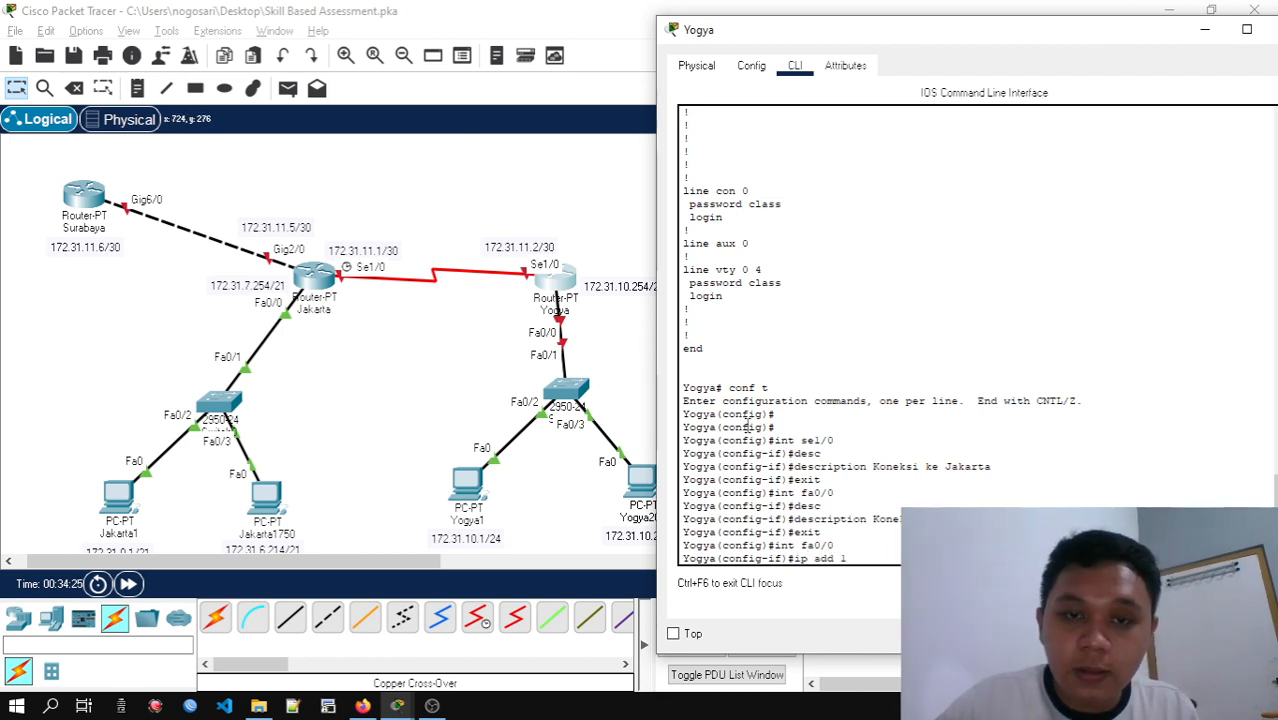
text(72.31.)
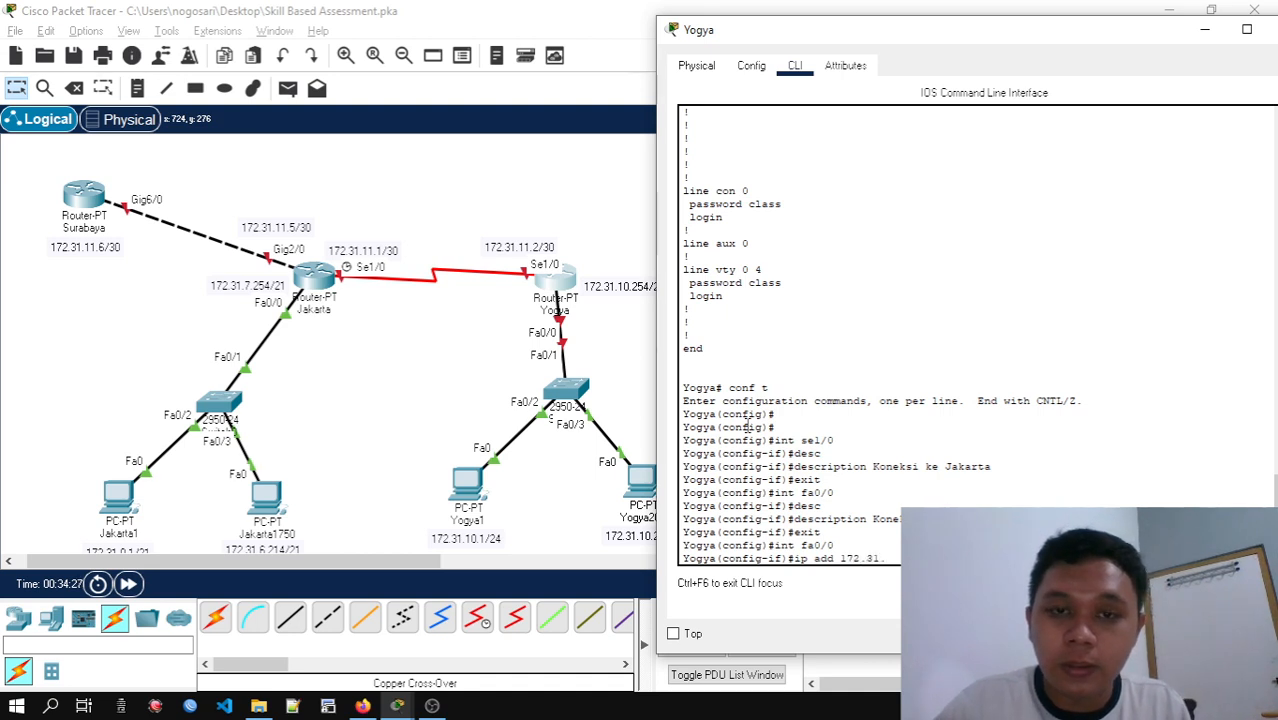
text(10)
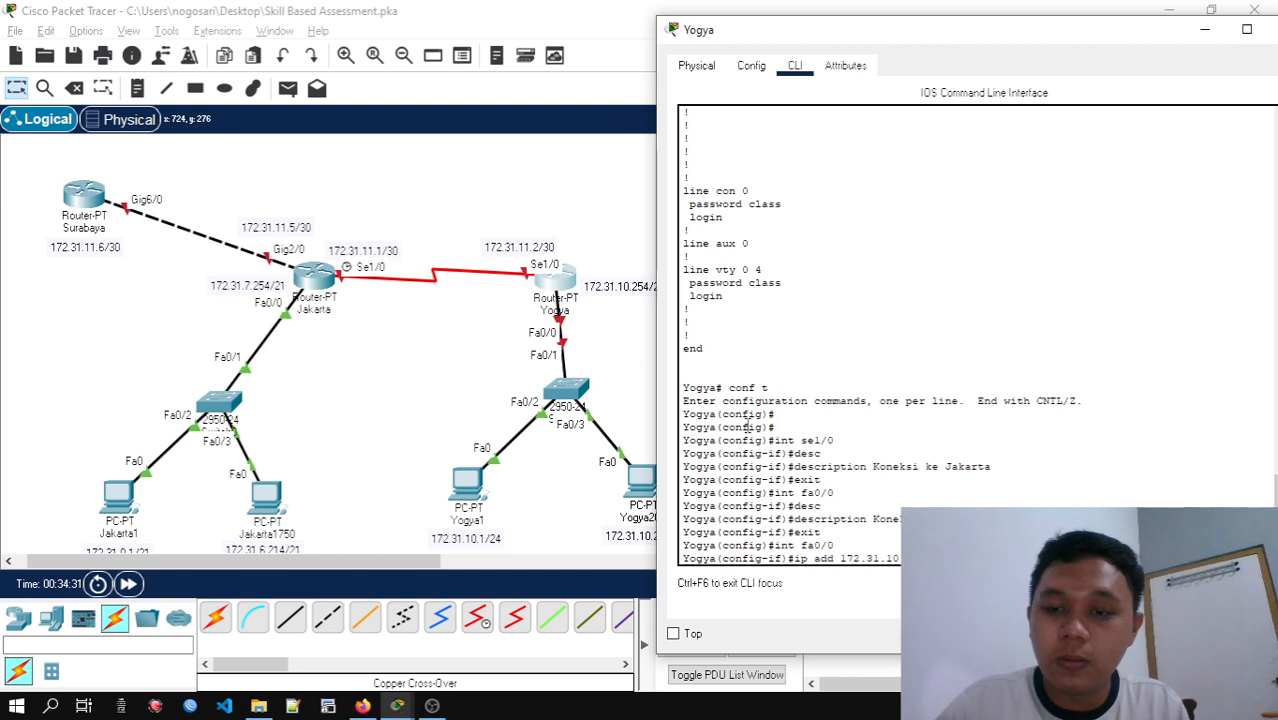
key(Return)
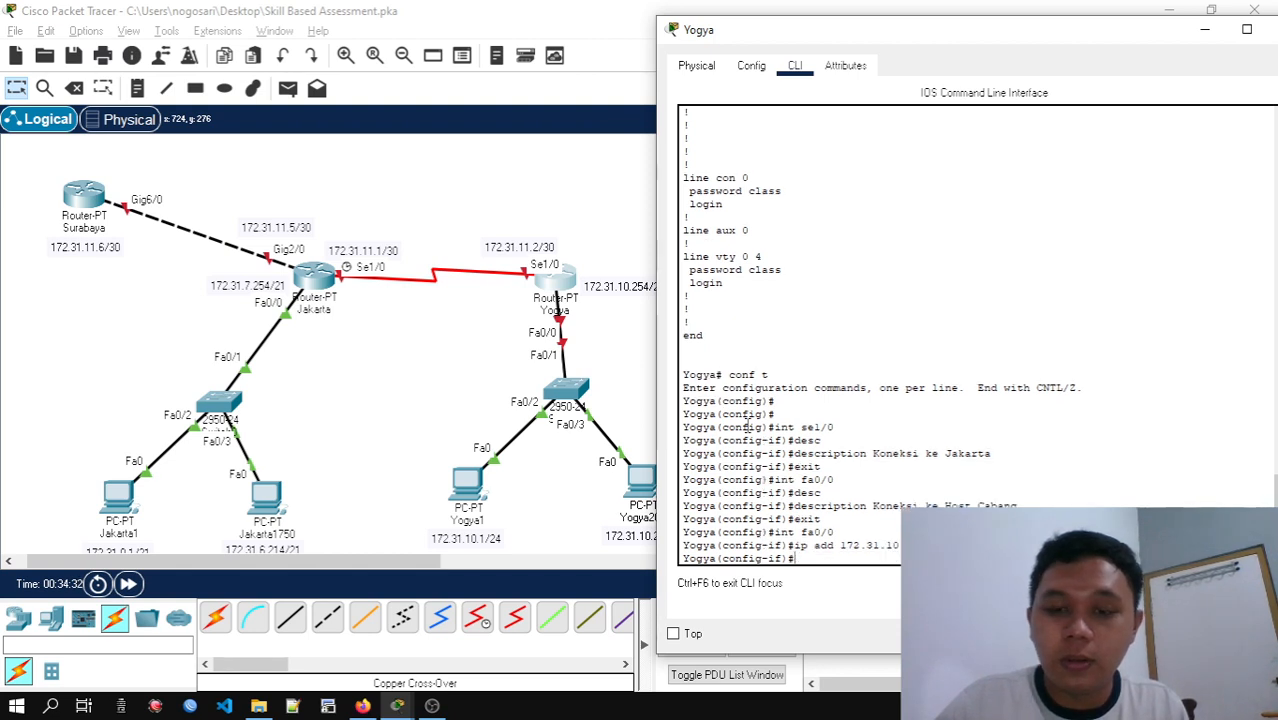
Enable Yogya's fa0/0 interface with no shutdown
text(no )
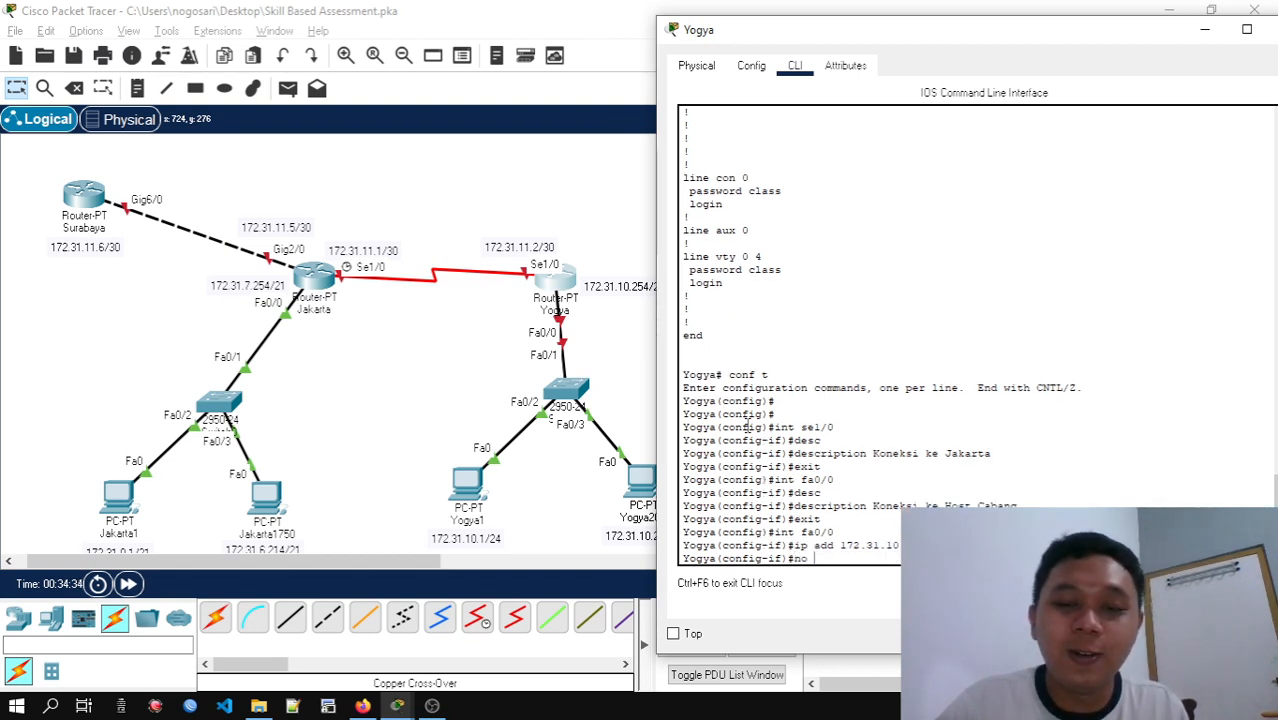
text(shut)
key(Return)
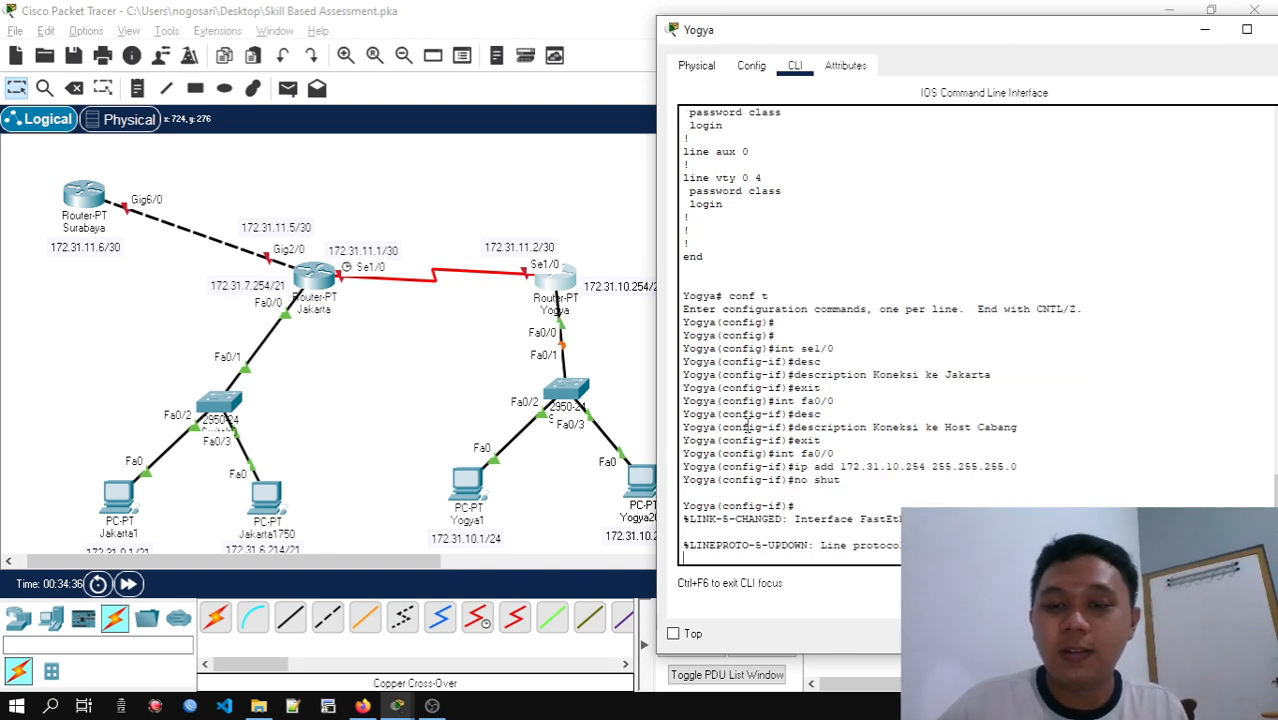
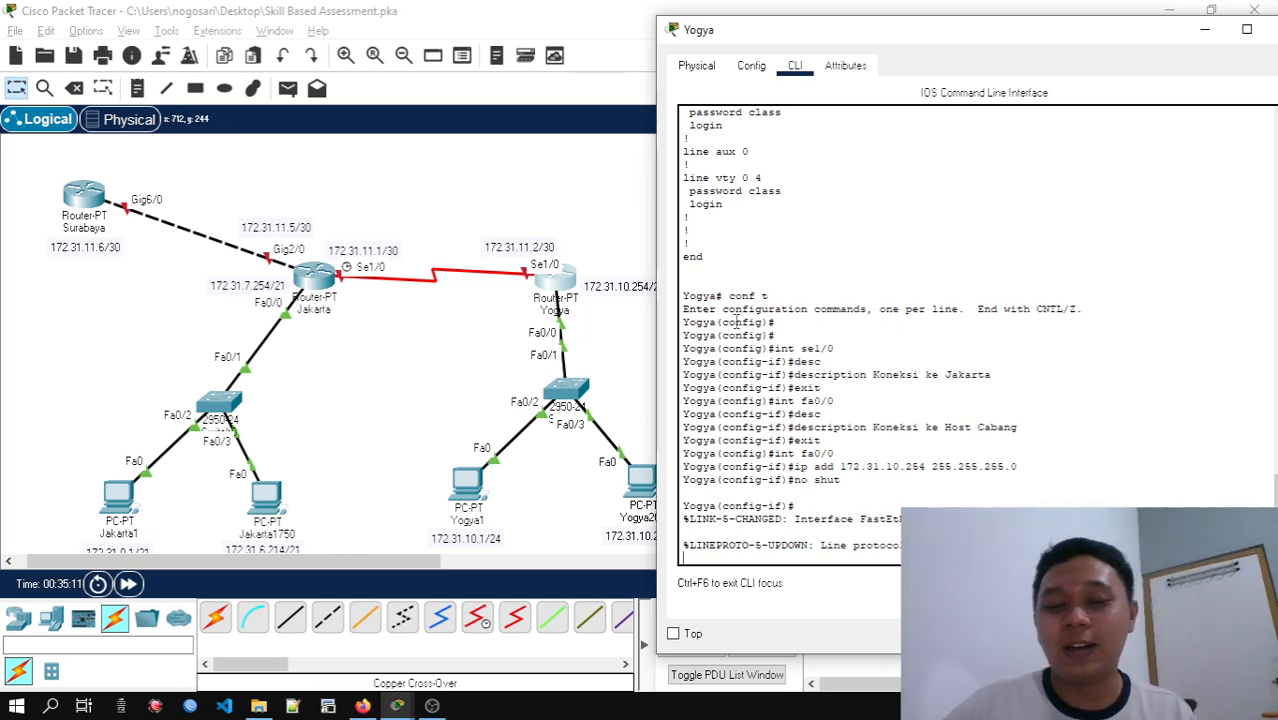
Exit the fa0/0 interface configuration on the Yogya router
key(Return)
text(e)
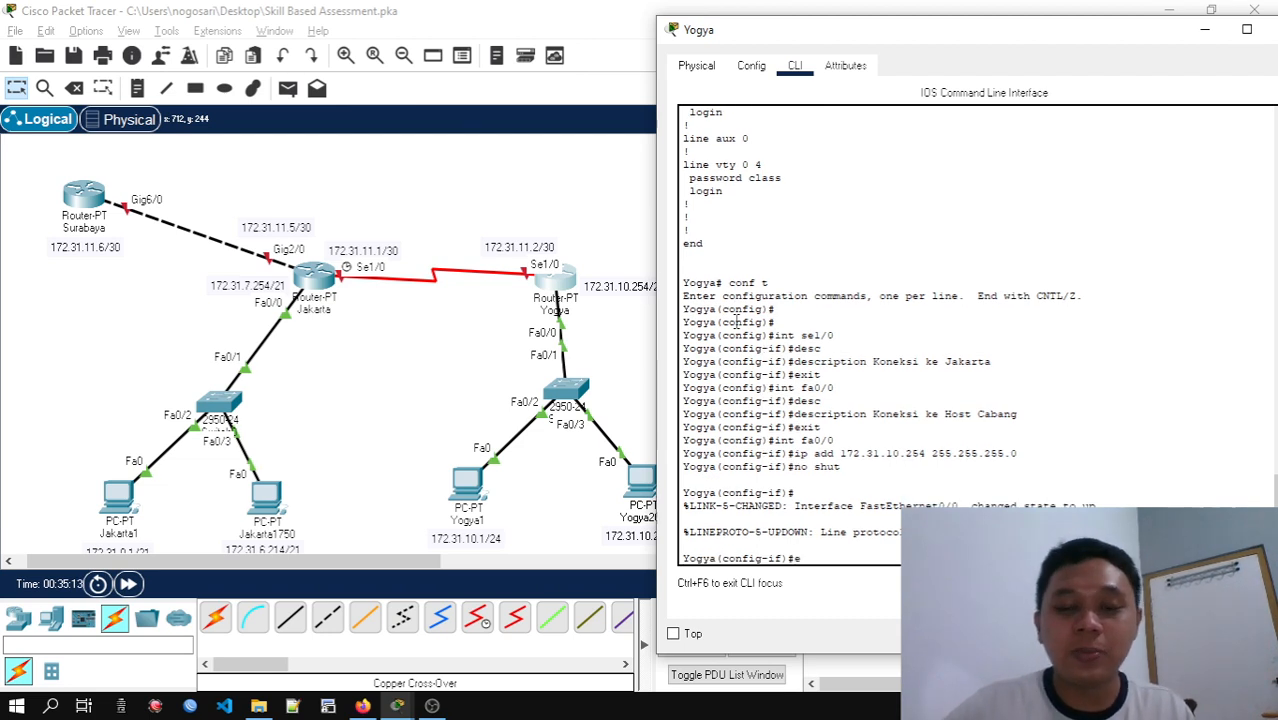
text(xit)
key(Return)
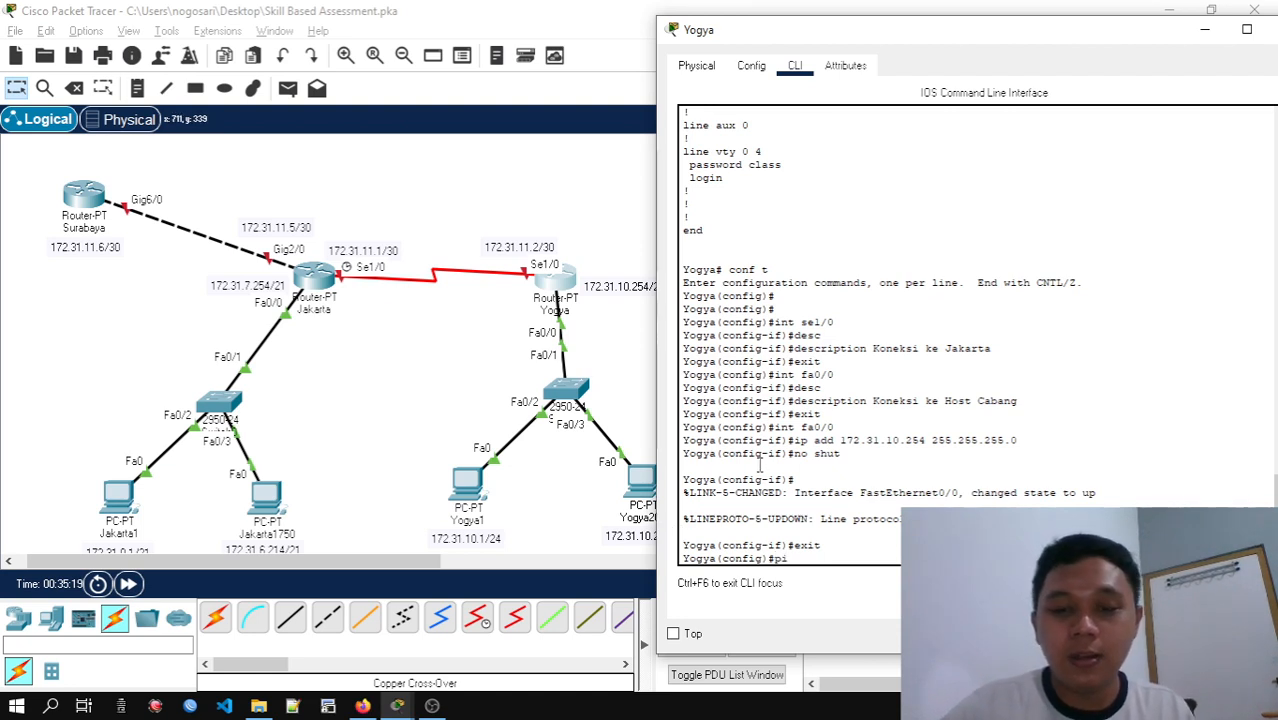
Try to ping 172.31.10.1 directly from Yogya's global configuration mode
text(ping 172.)
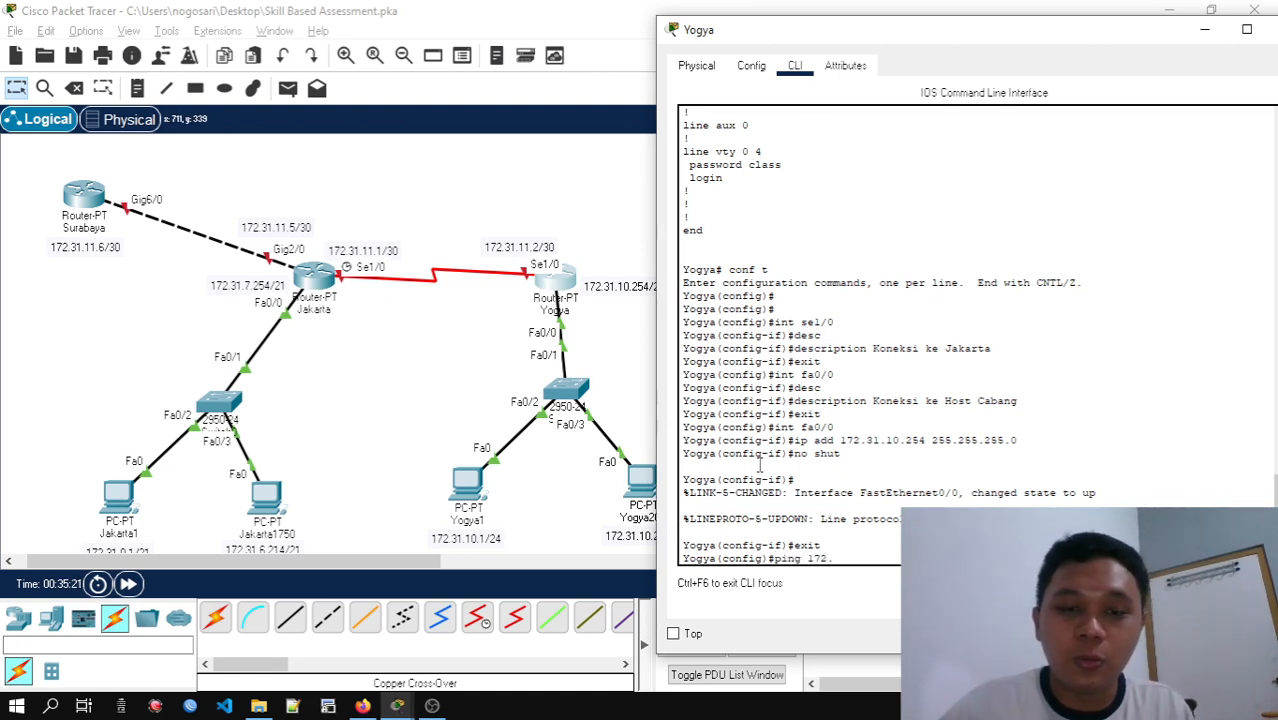
text(31.10.1)
key(Return)
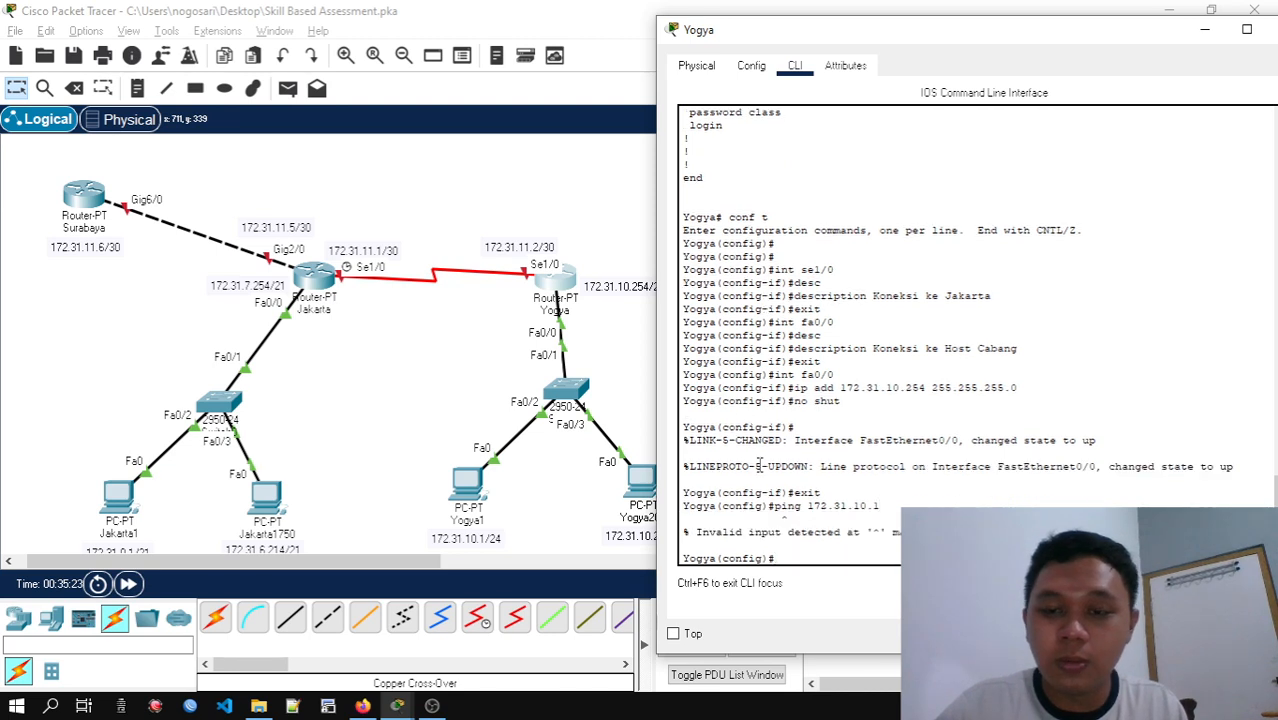
Test Yogya's link to PC Yogya1 by running do ping 172.31.10.1 from configuration mode
key(Up)
key(Left)
key(Left)
key(Left)
key(Left)
key(Left)
key(Left)
key(Left)
key(Left)
key(Left)
key(Left)
key(Left)
key(Left)
key(Left)
key(Left)
key(Left)
key(Left)
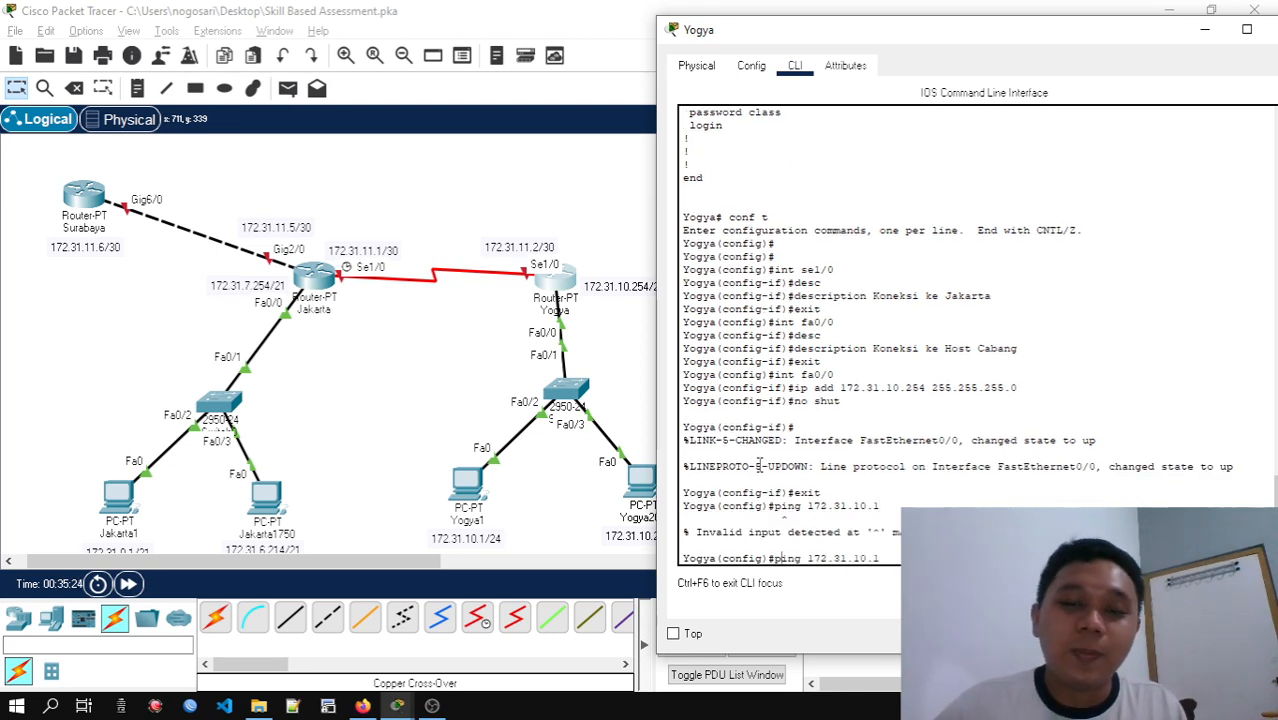
text(do)
key(Return)
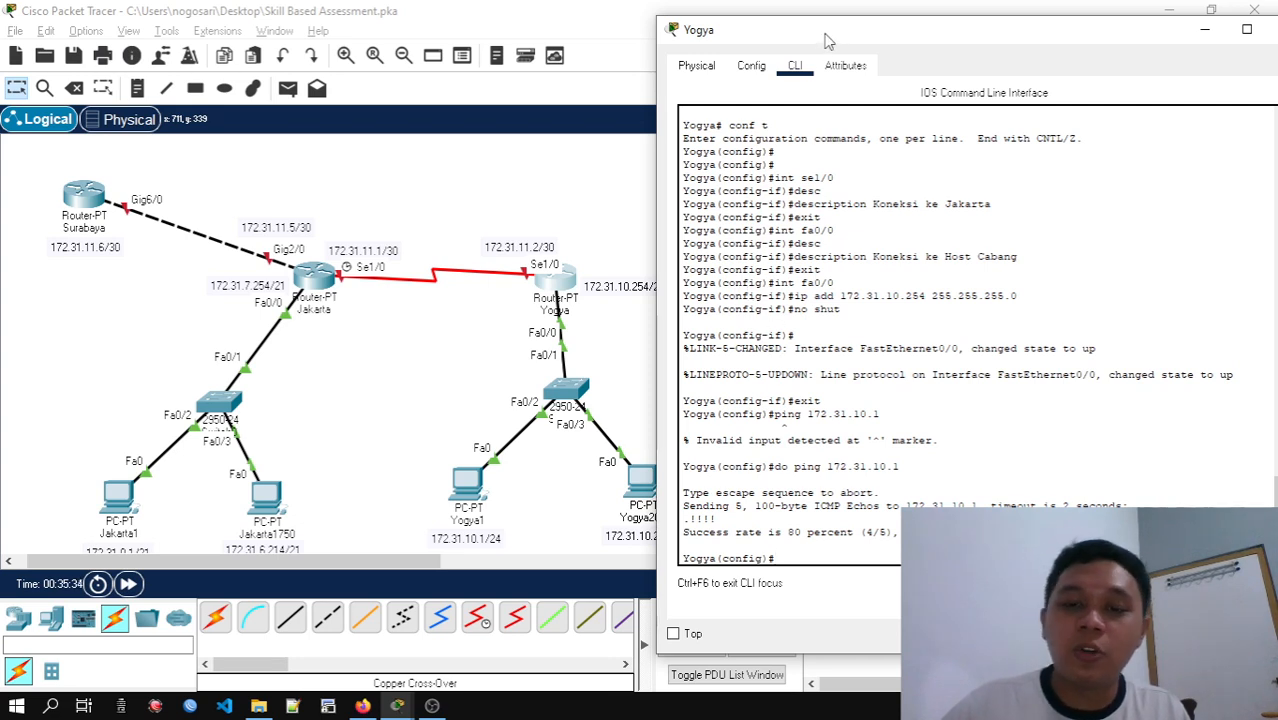
Set Yogya's se1/0 IP address to 172.31.11.2 with subnet mask 255.255.255.252
text(in)
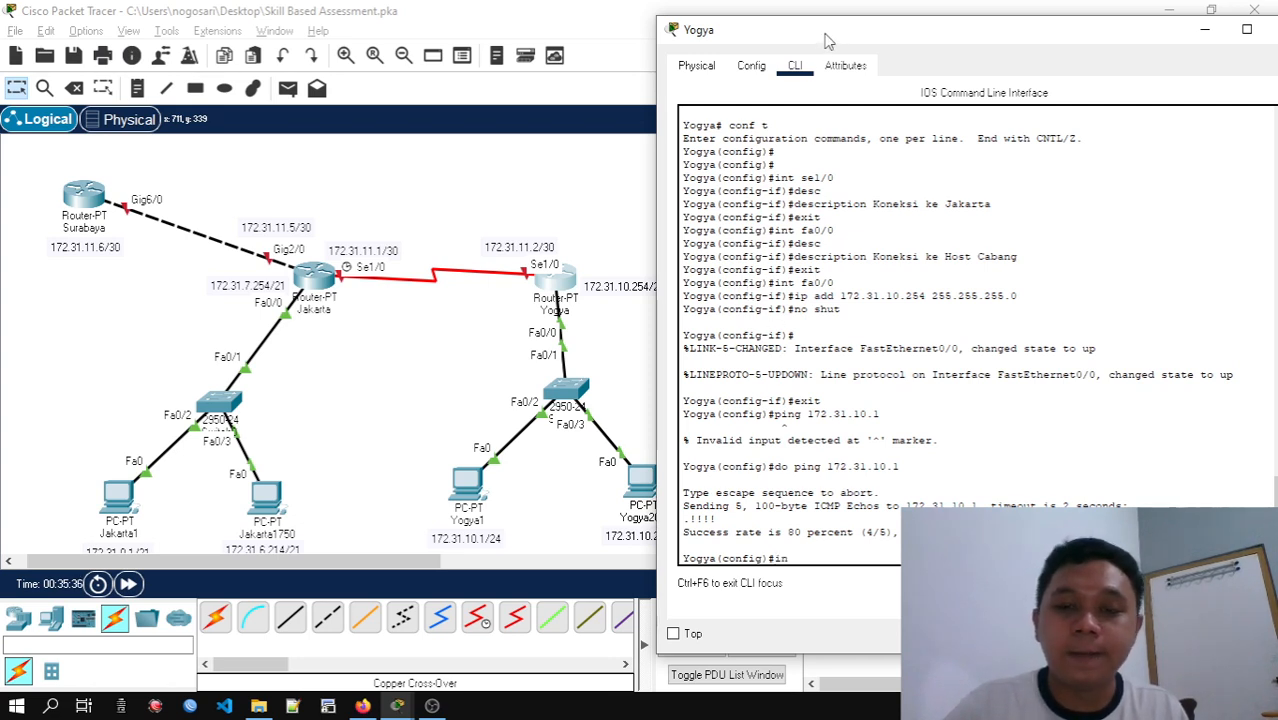
text(t sel)
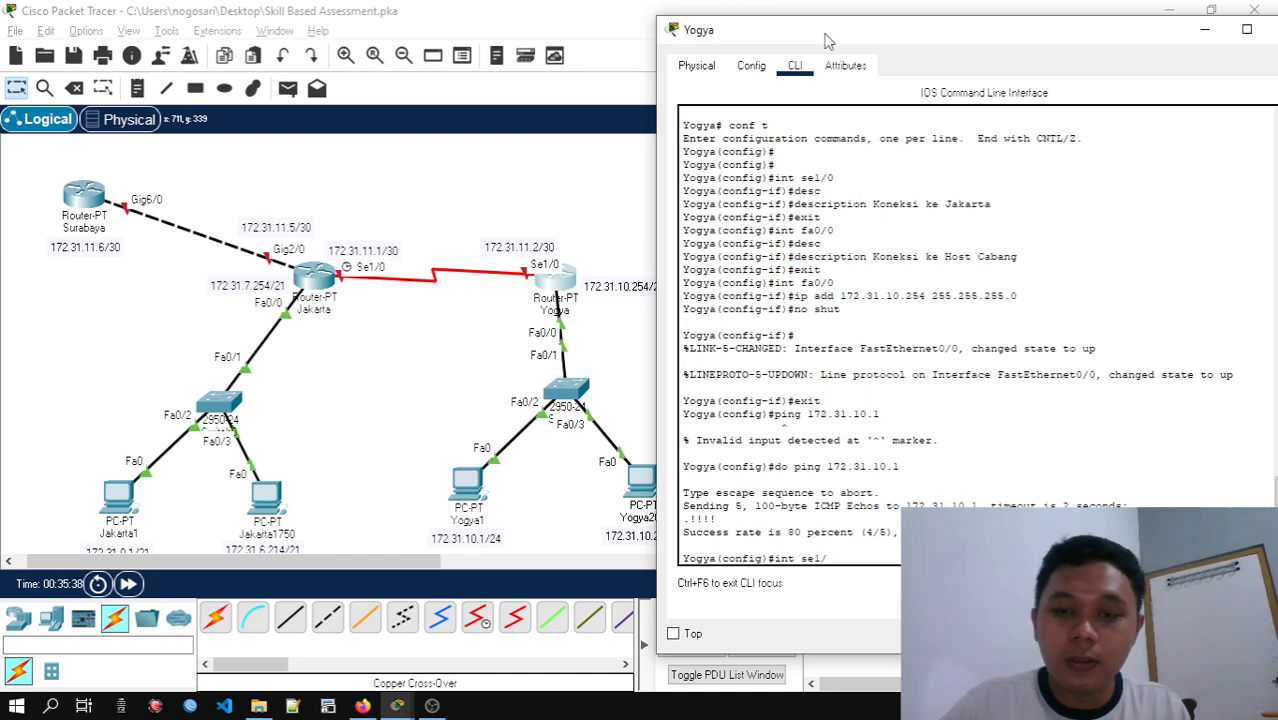
text(/0)
key(Return)
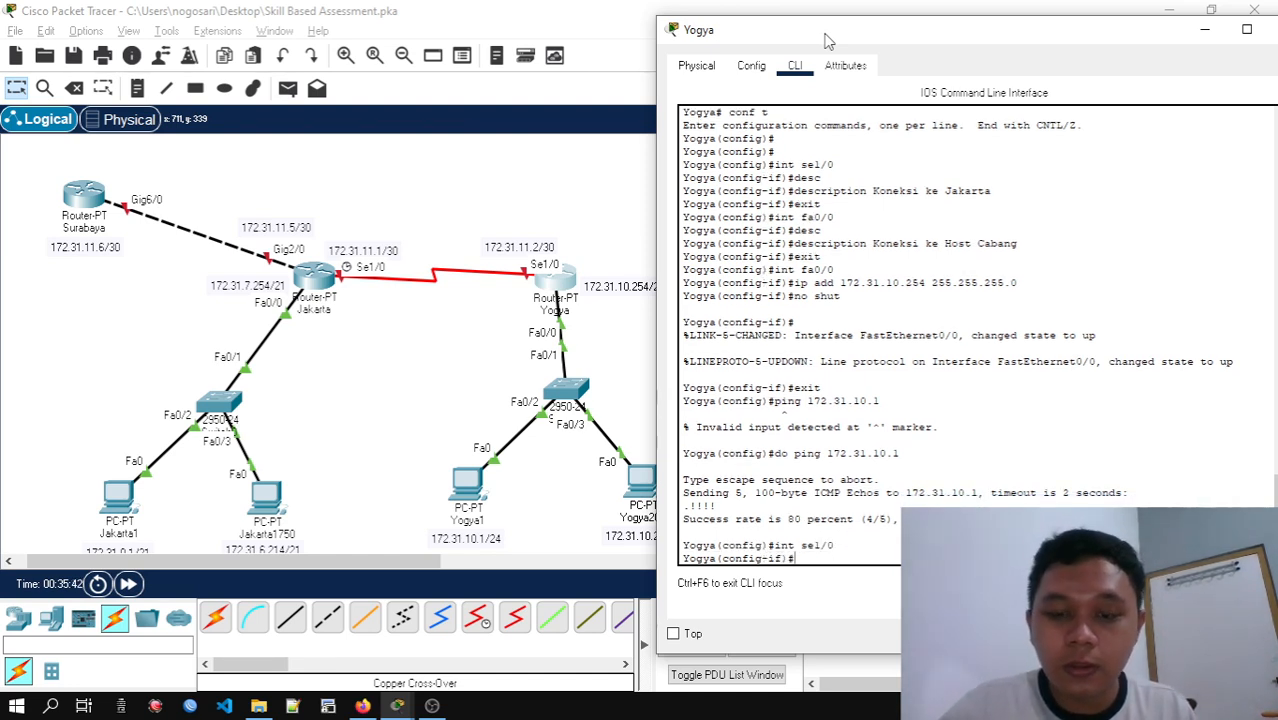
text(add)
key(Tab)
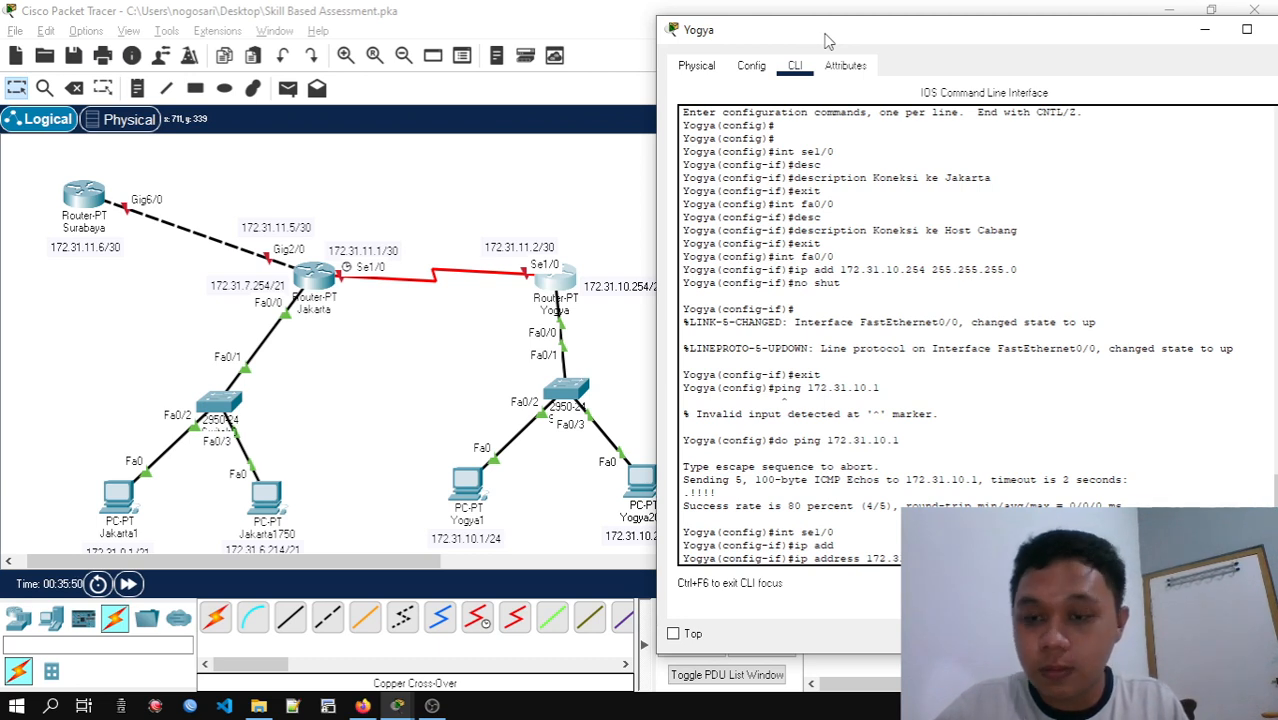
key(Return)
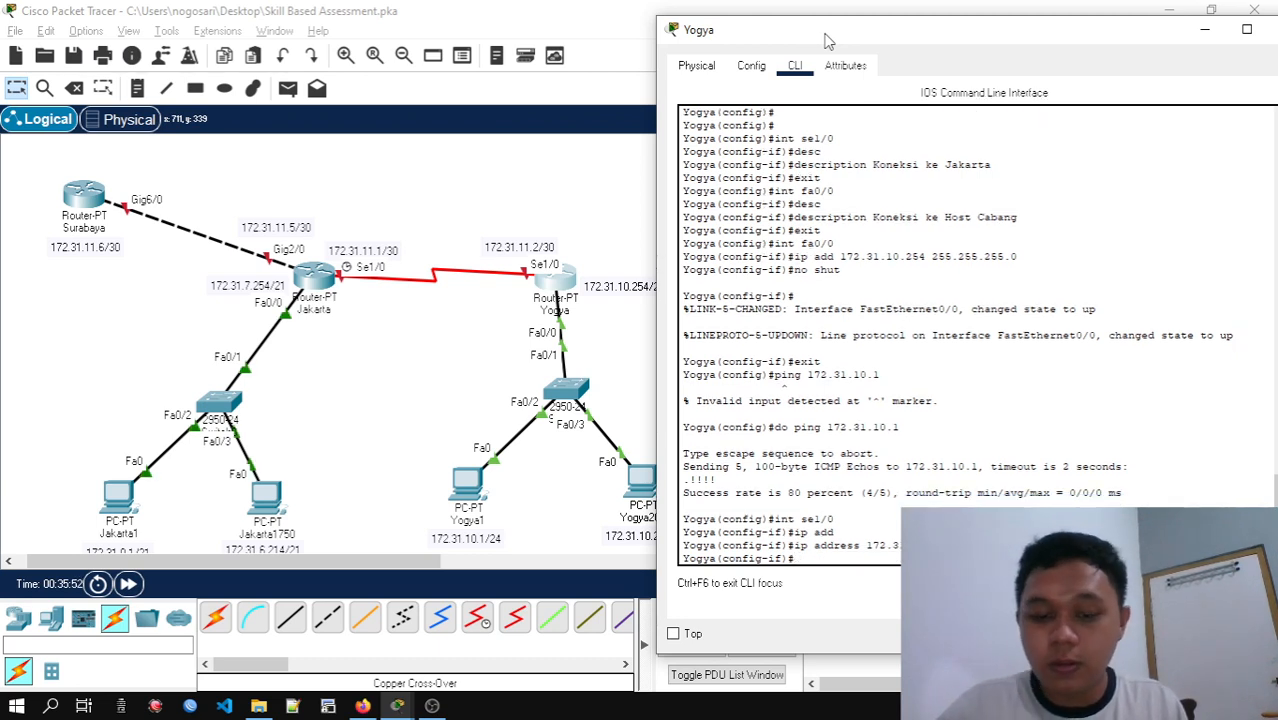
Enable Yogya's se1/0 interface with no shutdown and exit interface configuration
text(no )
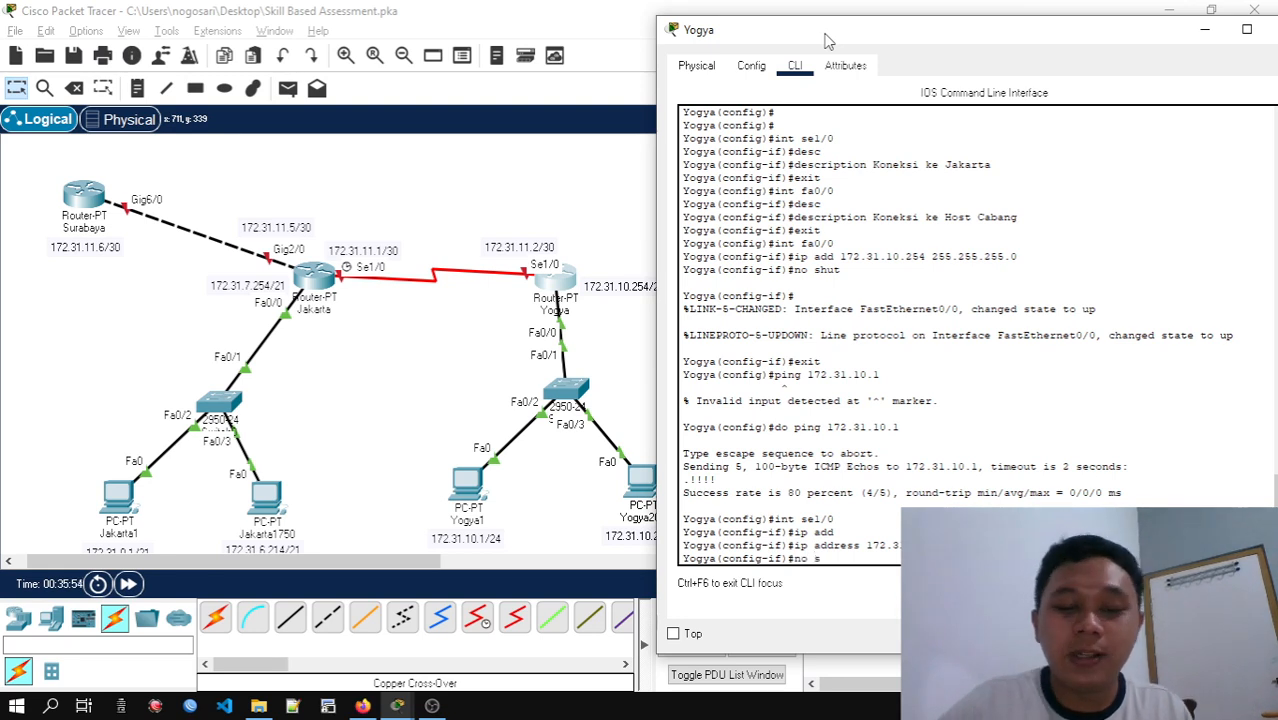
text(shut)
key(Return)
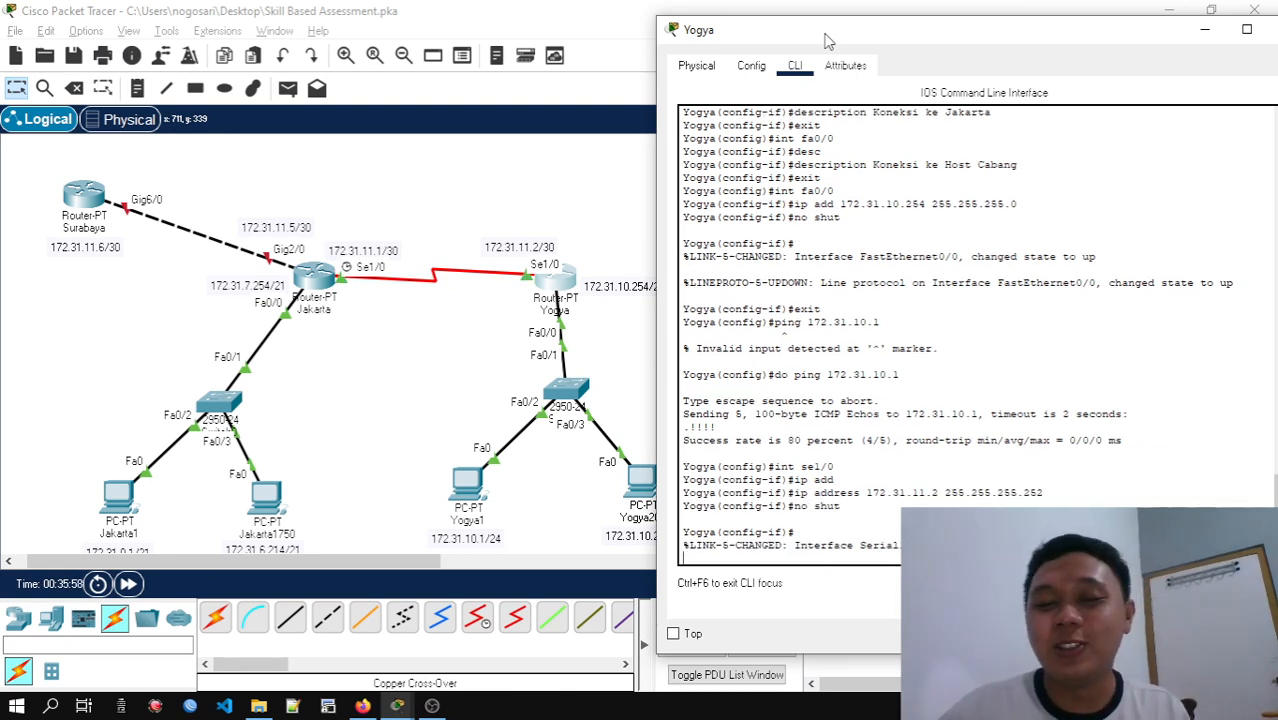
key(Return)
key(Return)
key(Return)
text(e)
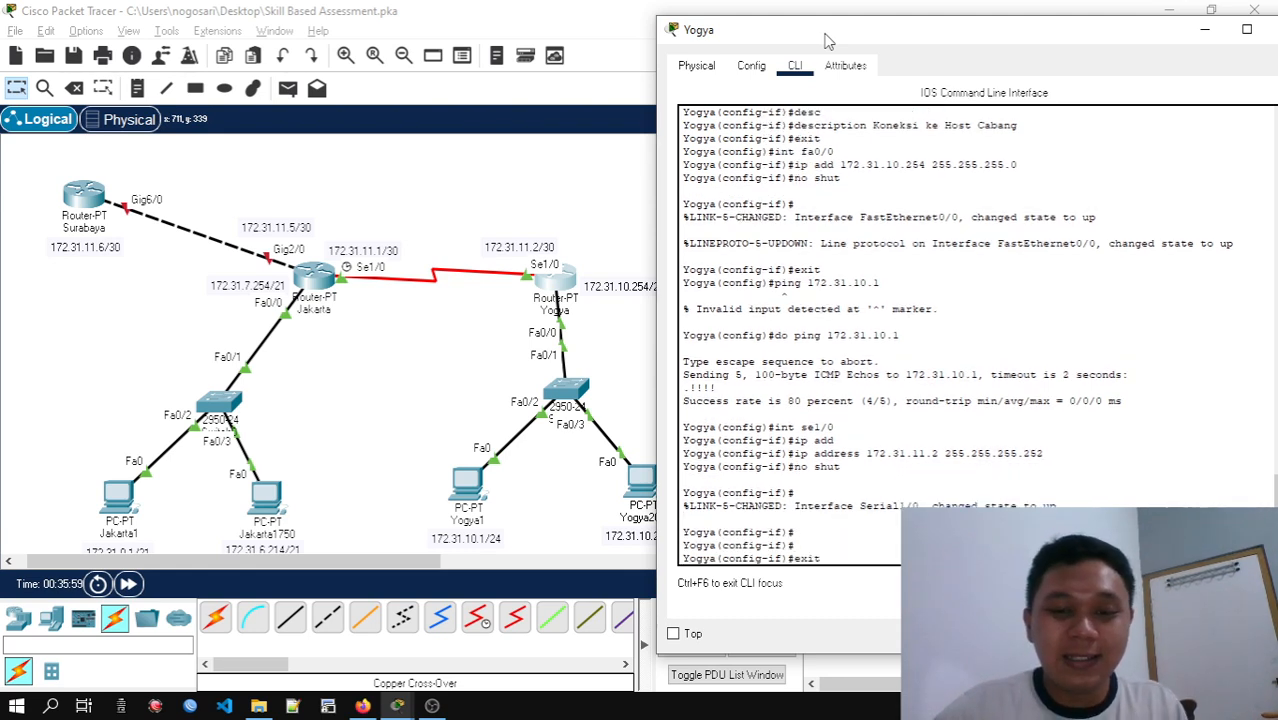
text(xit)
key(Return)
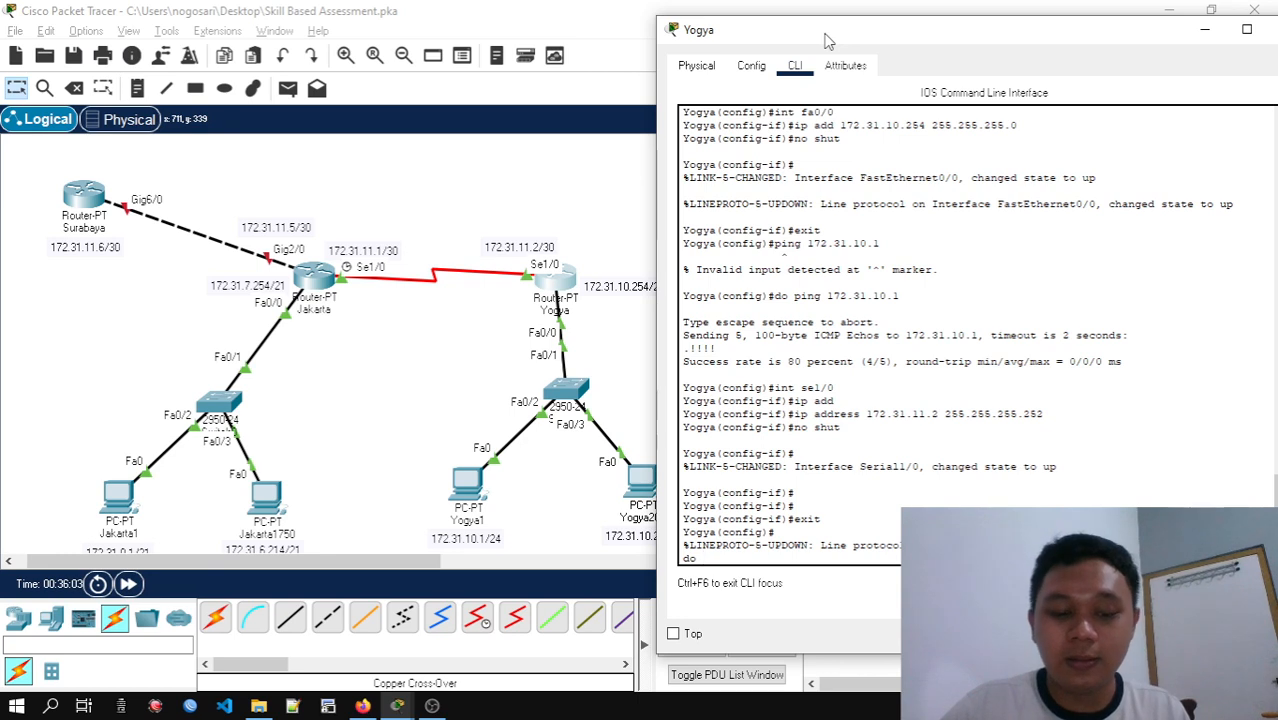
Test the serial link from Yogya to Jakarta with do ping 172.31.11.1
text(do ping)
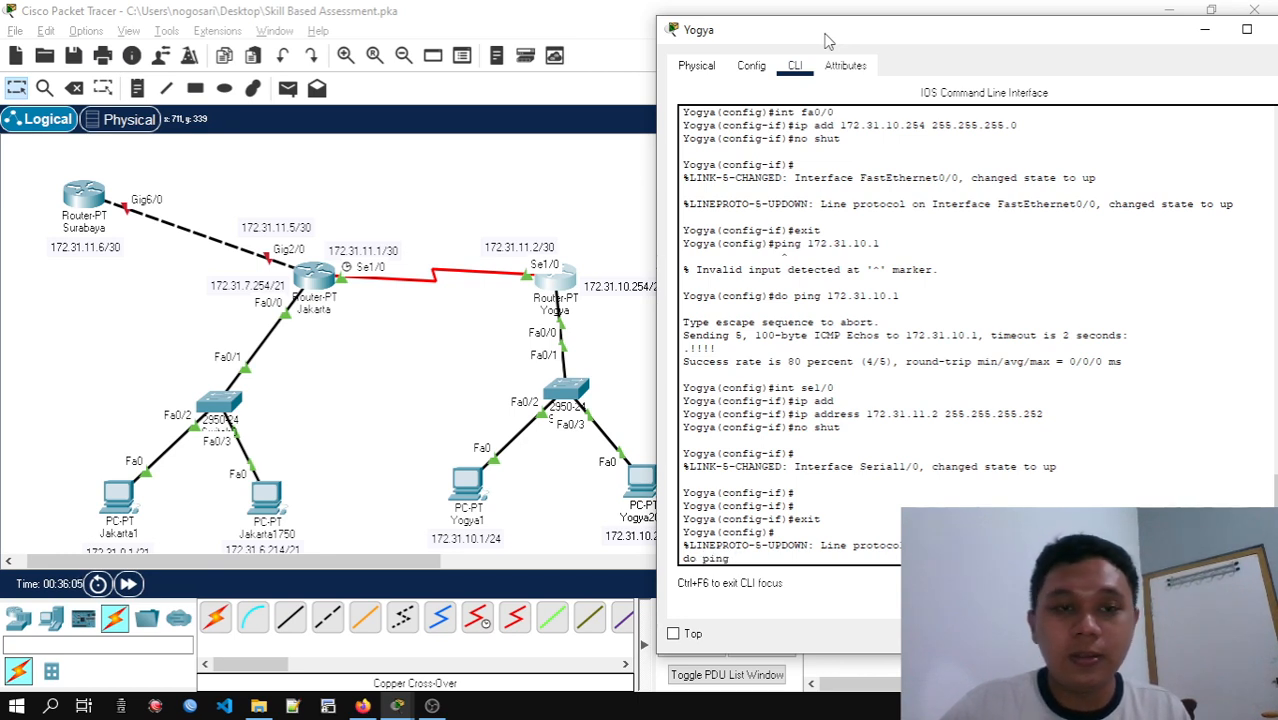
text( 172.31.11.1)
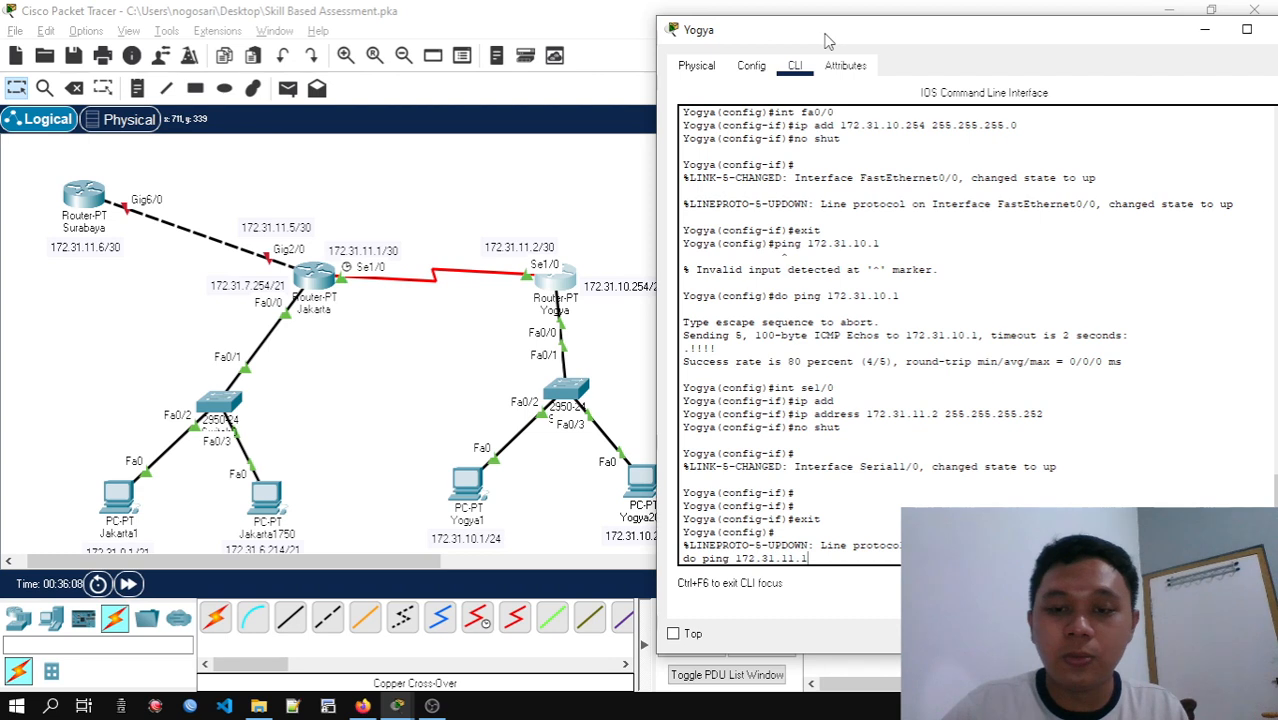
key(Return)
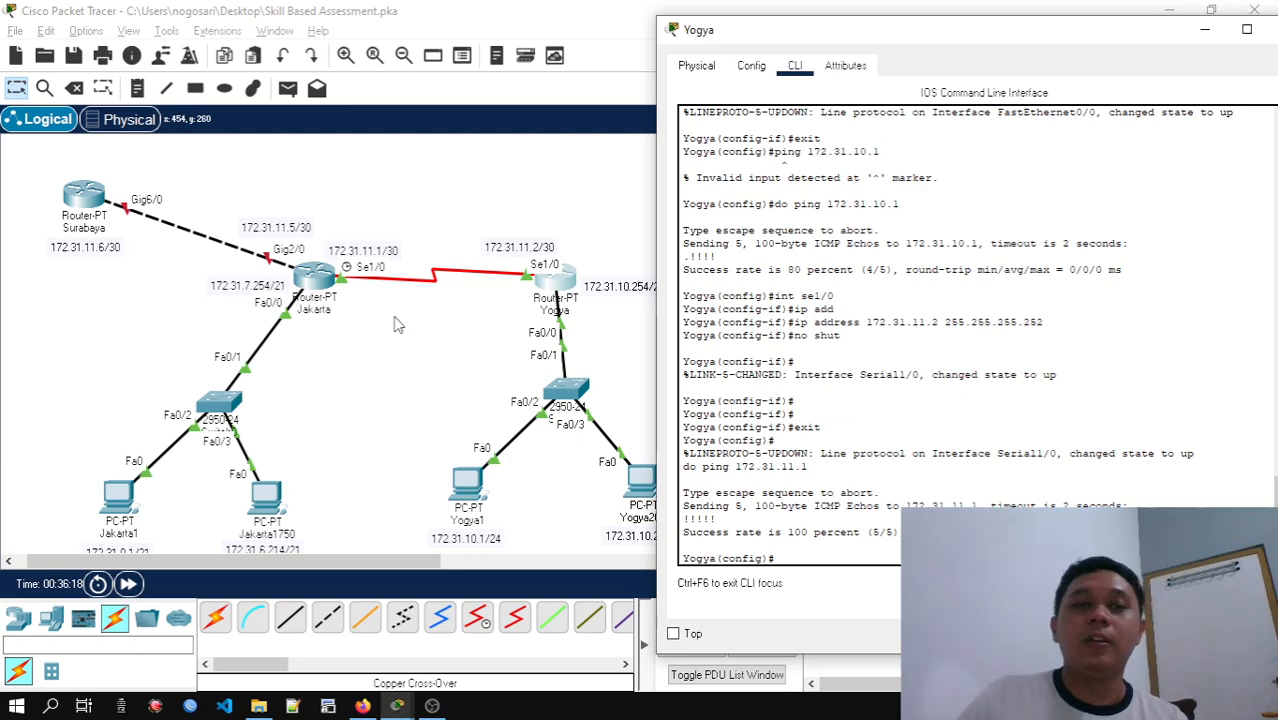
Close the Yogya router window and bring up the PT Activity instructions
drag(2, 158, 170, 285)
key(alt+Tab)
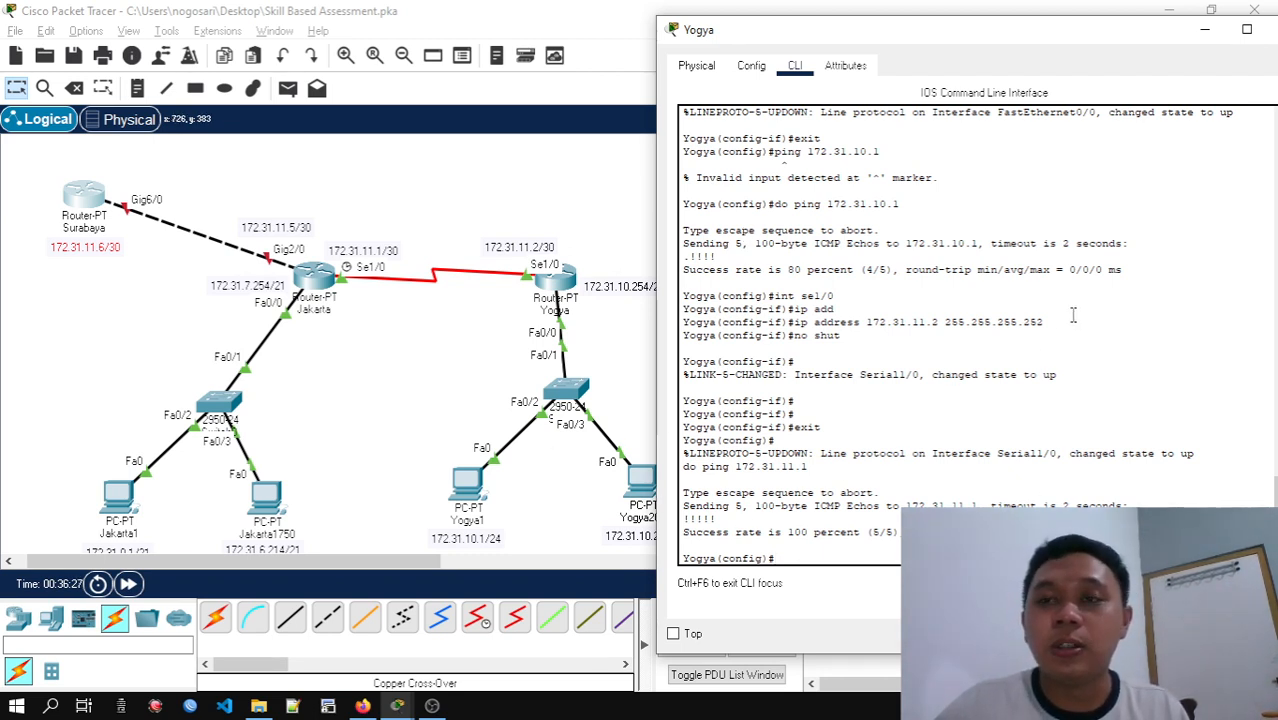
drag(1082, 44, 1052, 42)
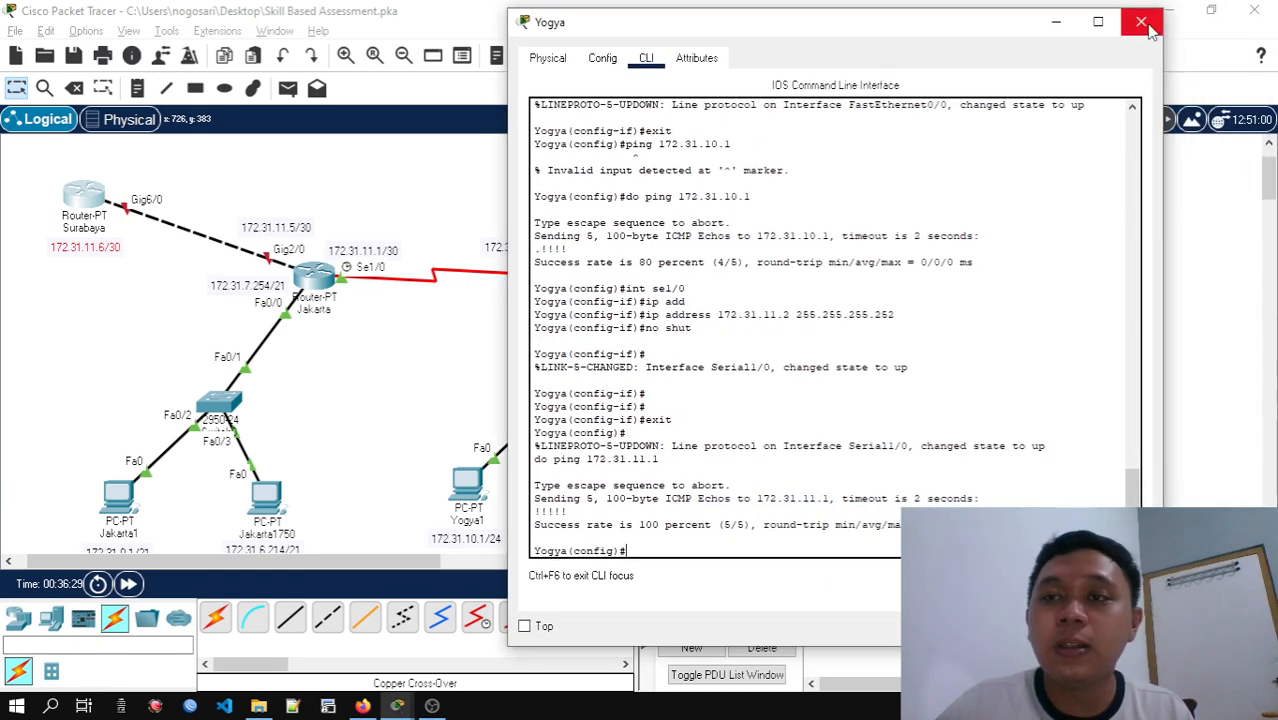
click(1259, 27)
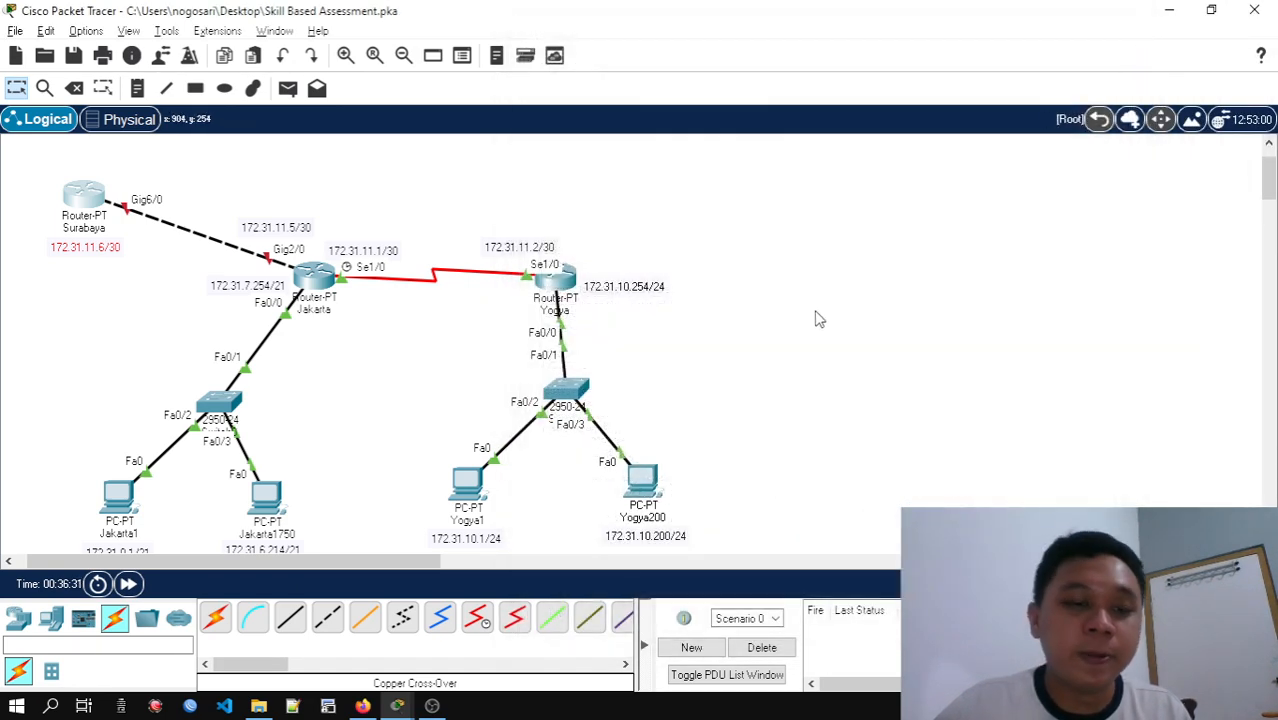
mouse_move(398, 706)
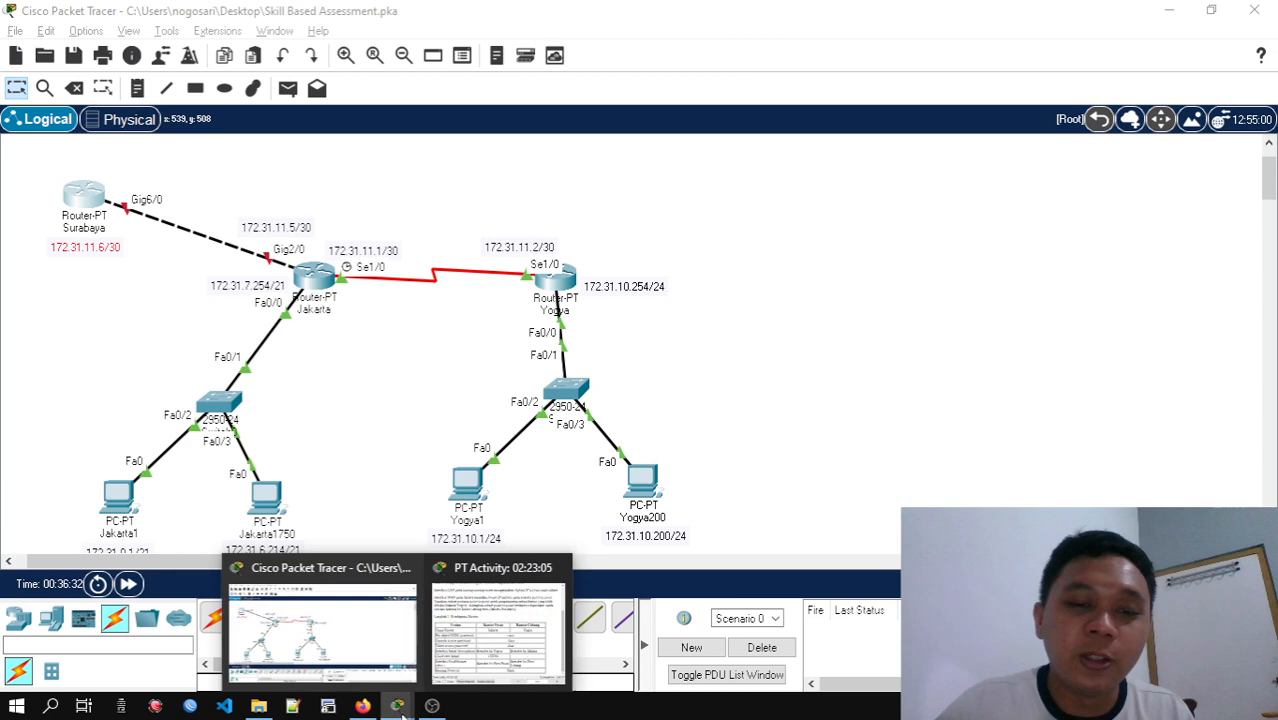
click(503, 642)
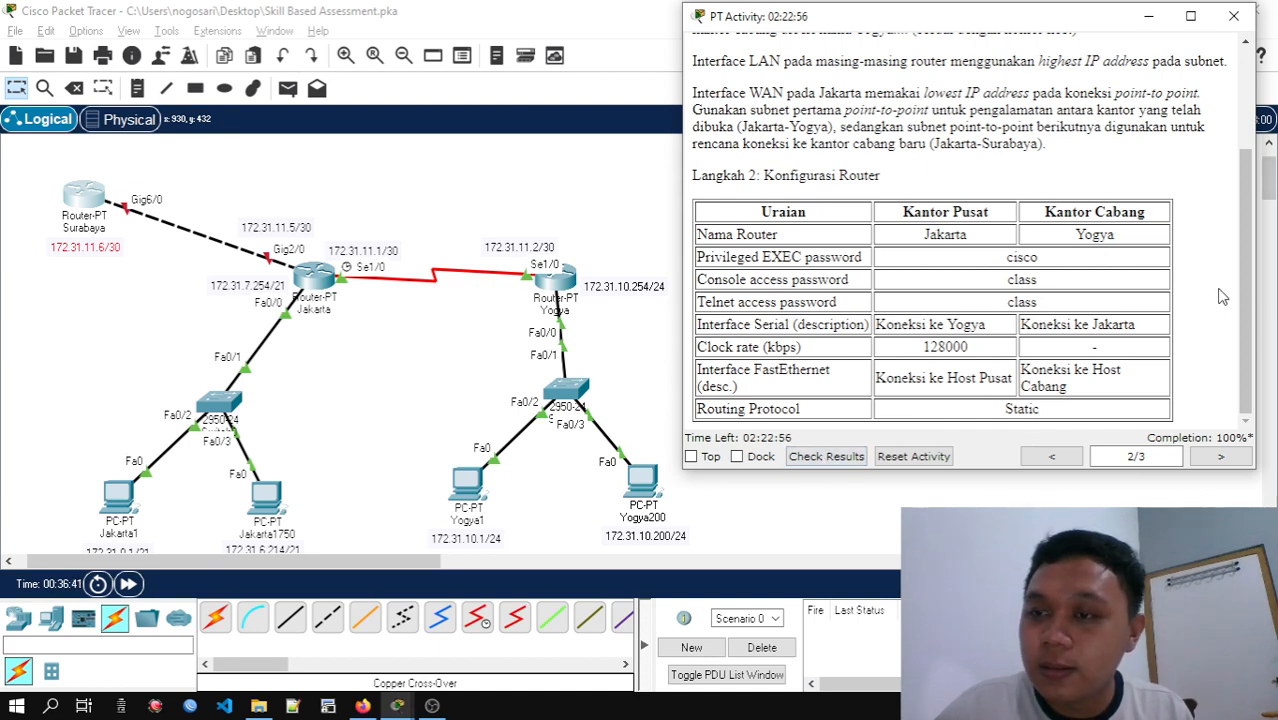
Check the activity results, review the assessment items for all routers and PCs, and leave the results
scroll(1245, 280, up, 1)
scroll(1245, 270, down, 1)
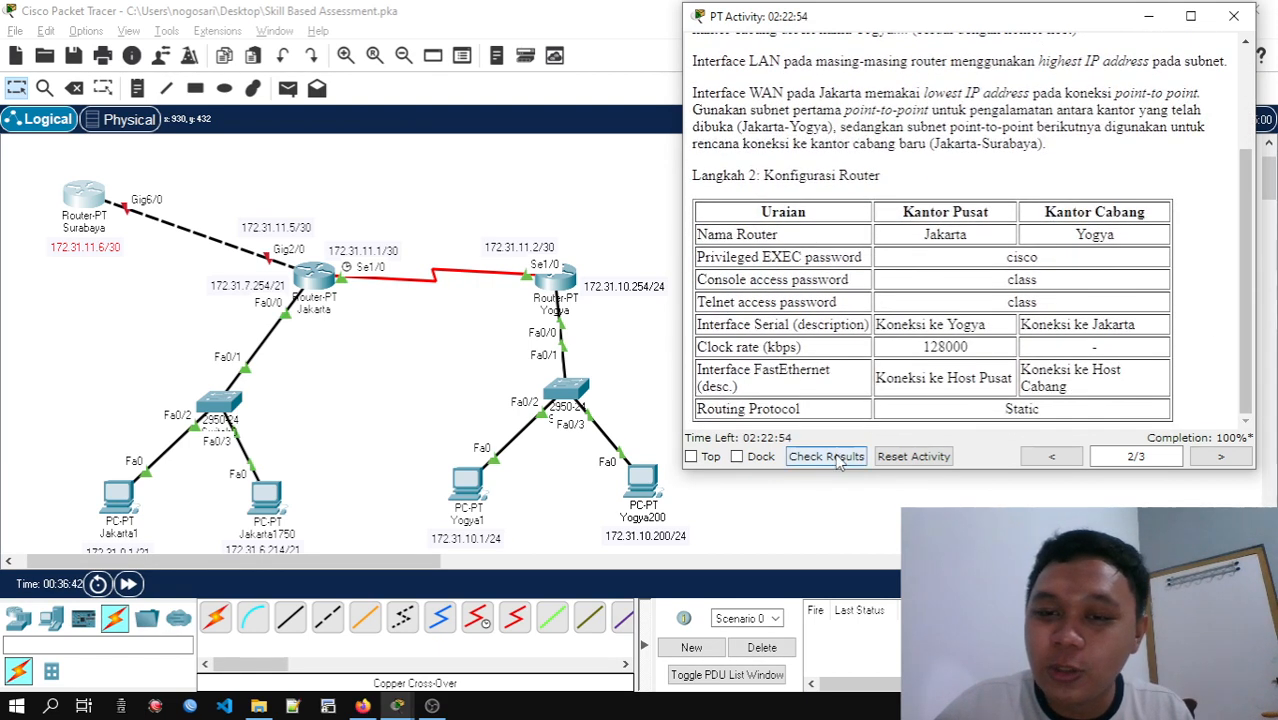
click(838, 456)
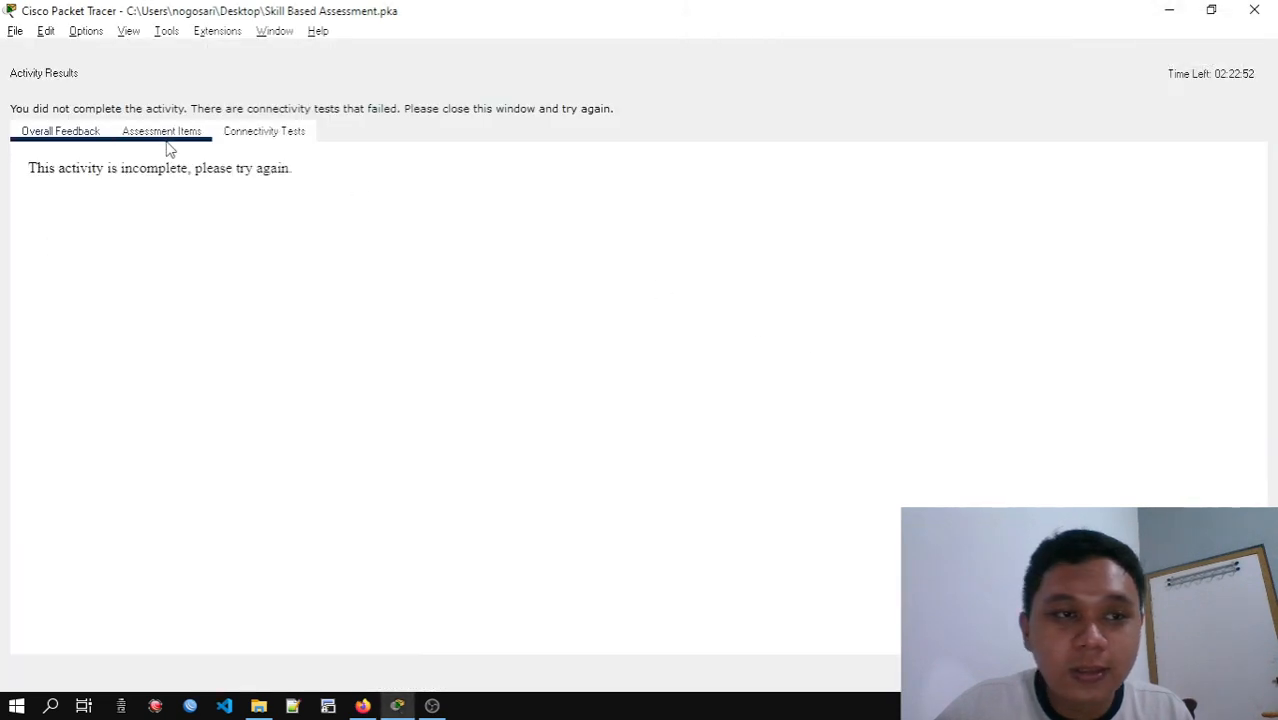
click(163, 133)
scroll(278, 250, down, 10)
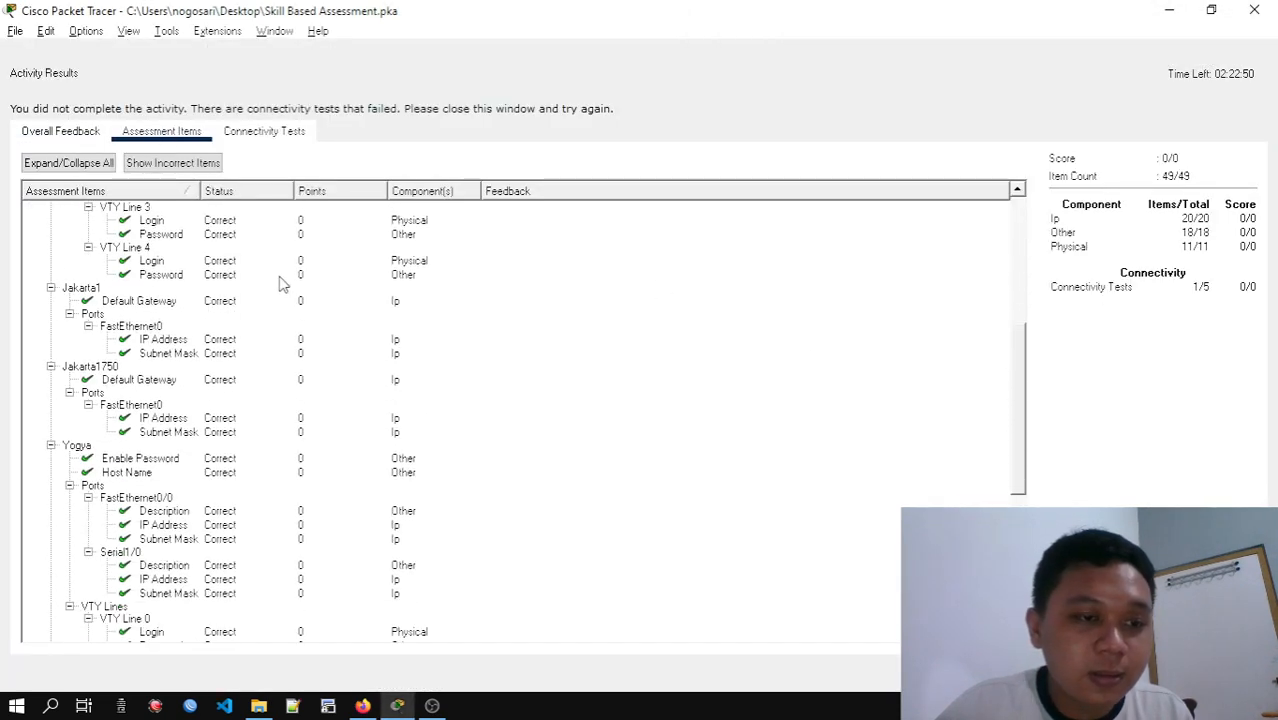
scroll(280, 285, down, 4)
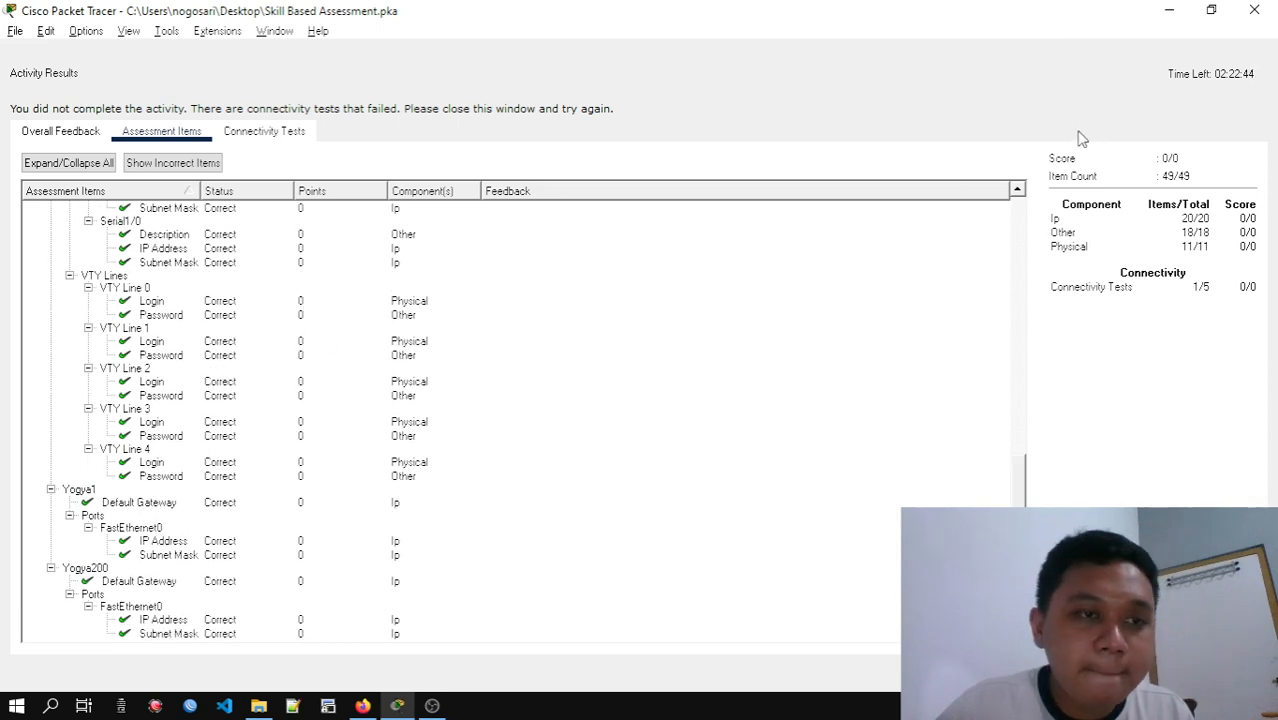
scroll(637, 352, up, 10)
scroll(641, 348, up, 6)
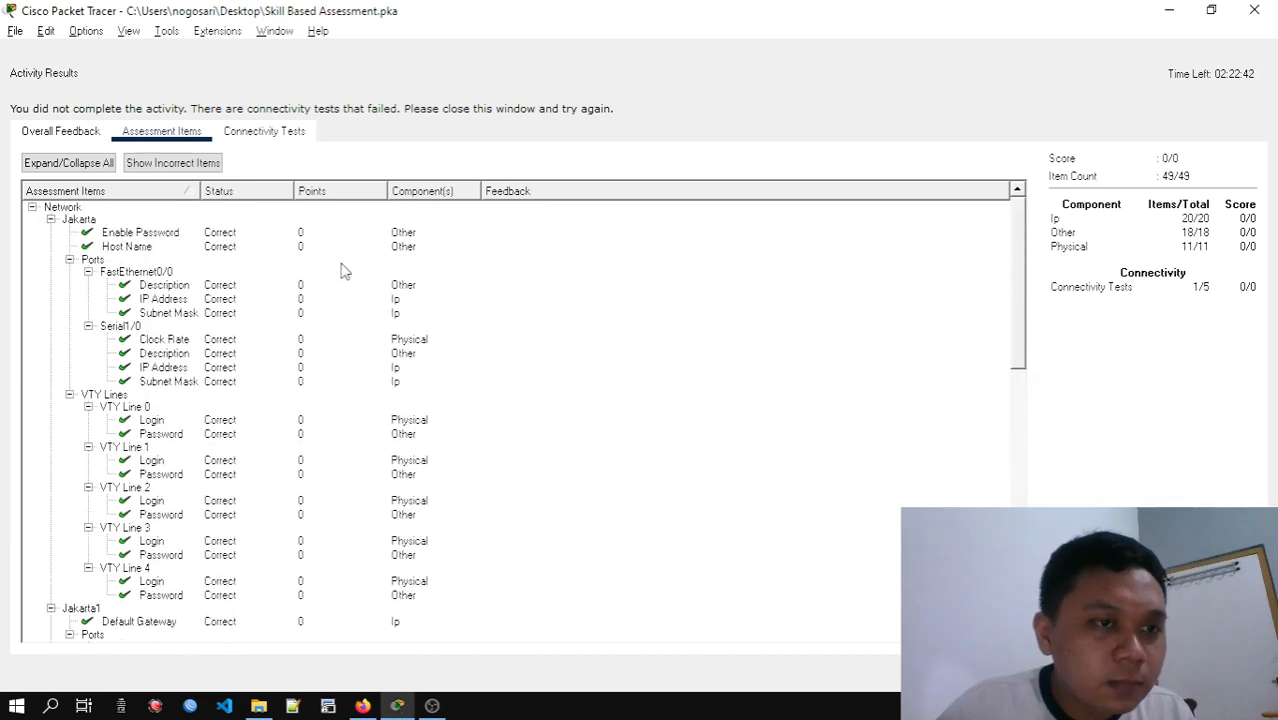
click(1254, 10)
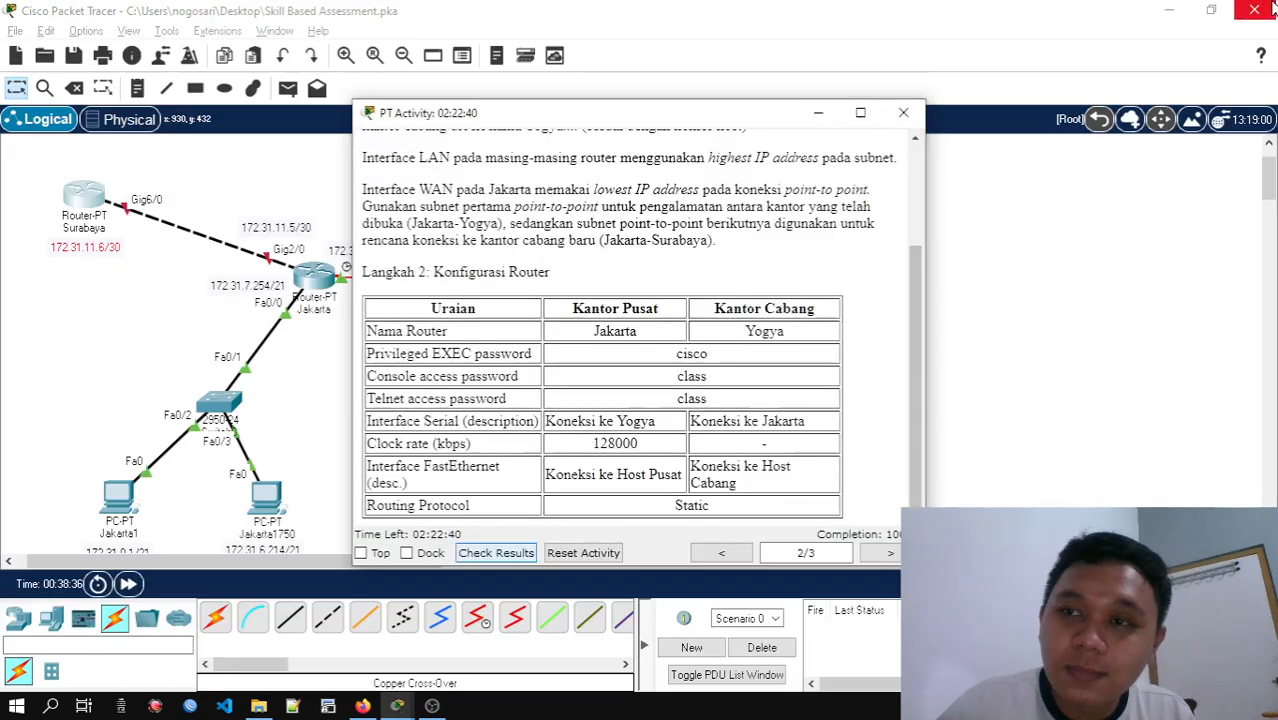
Dismiss the PT Activity instructions and open the Jakarta router's command line at the global configuration prompt
drag(767, 111, 924, 103)
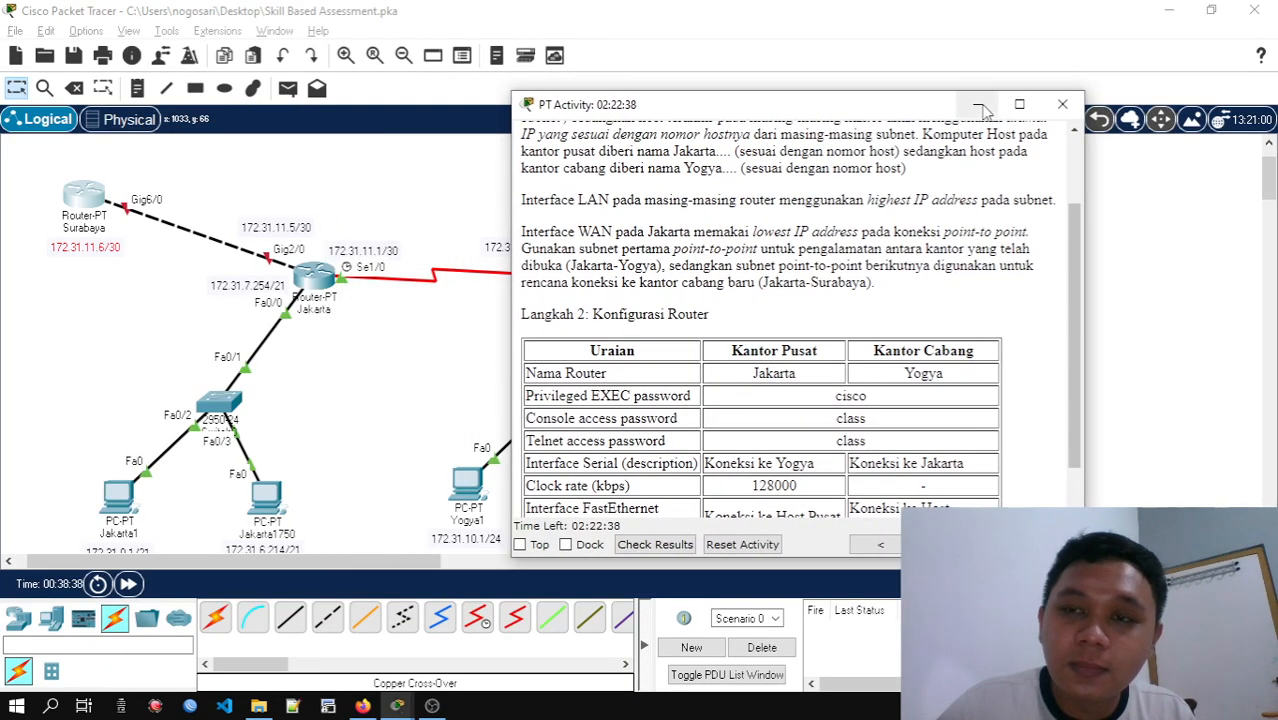
click(1060, 105)
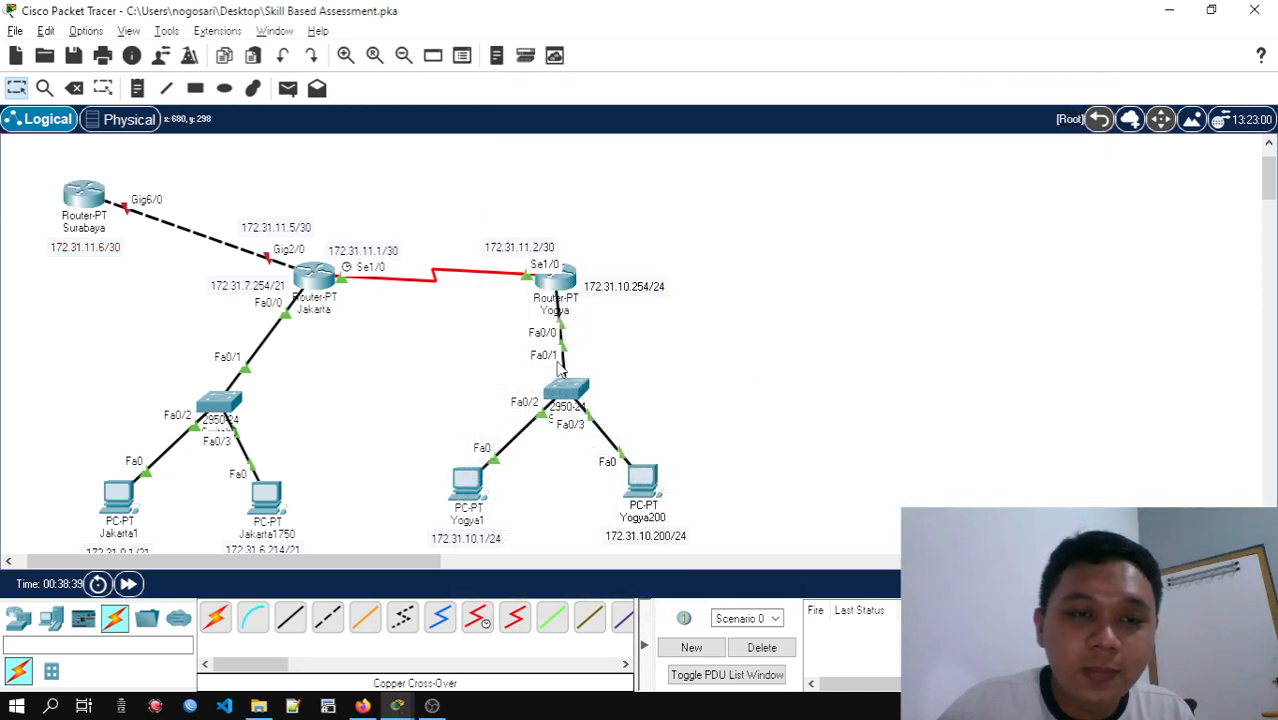
click(316, 280)
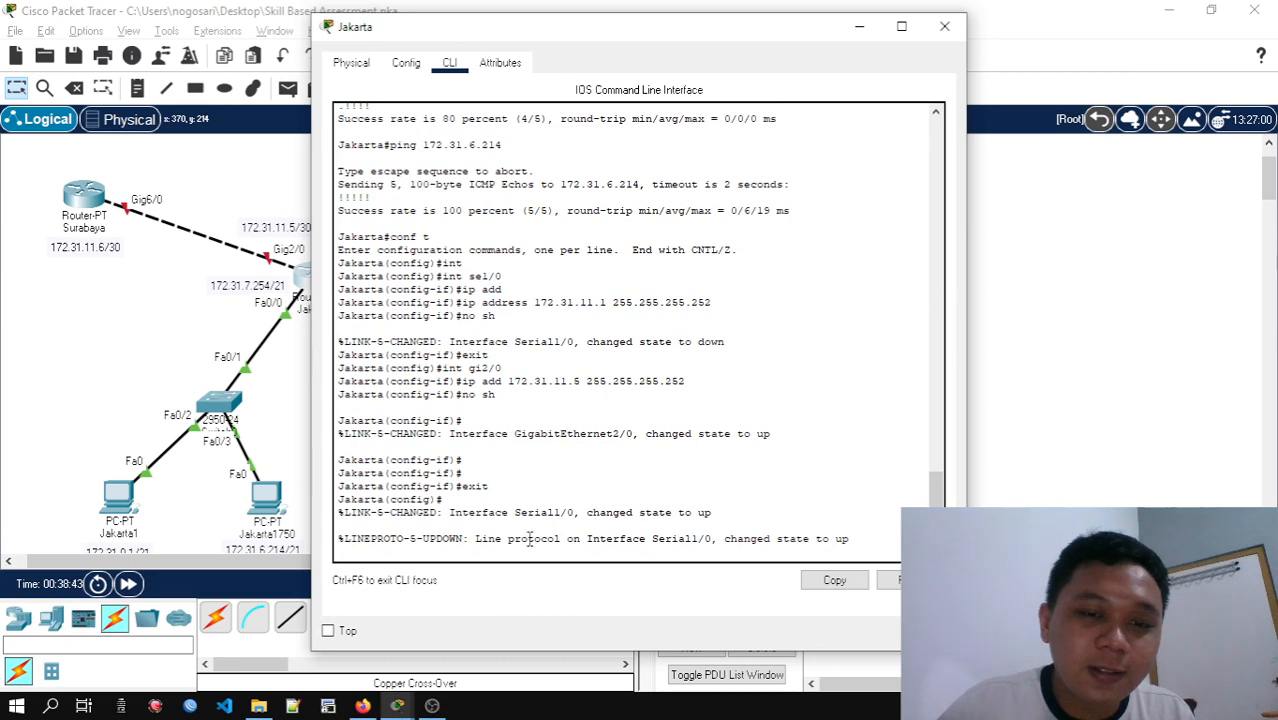
key(Return)
key(Return)
key(Return)
key(Return)
key(Return)
key(Return)
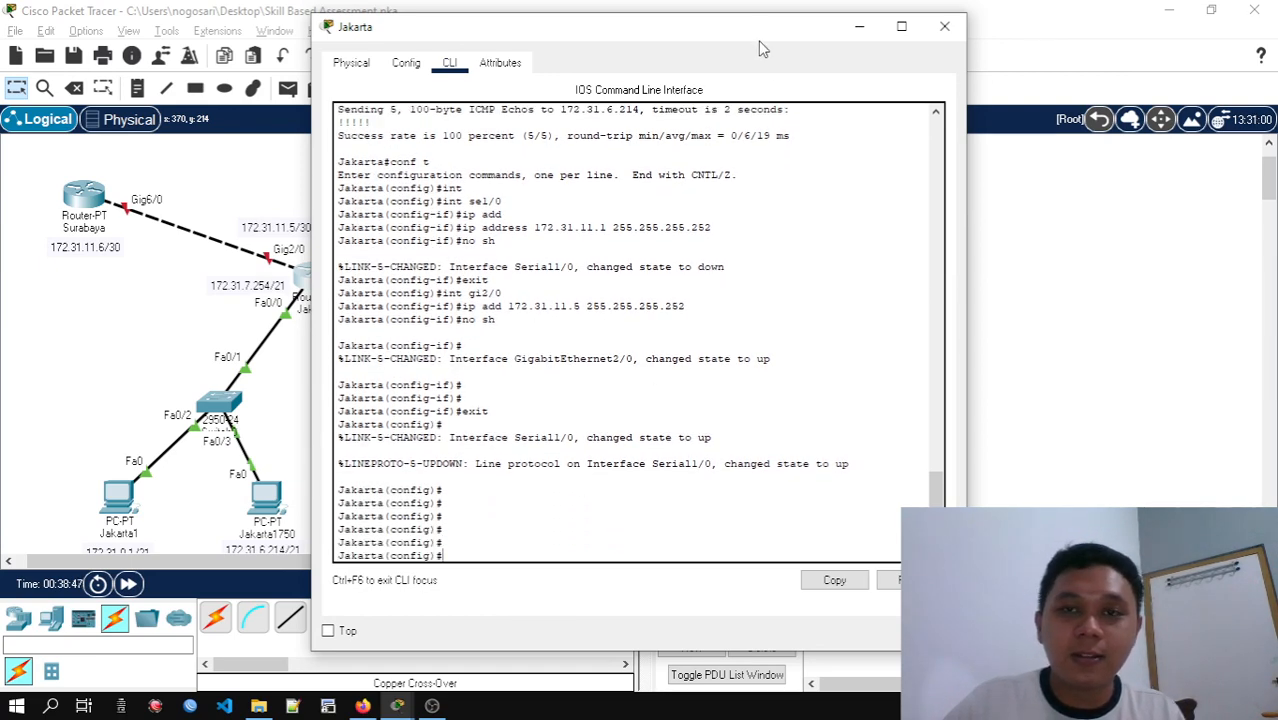
drag(758, 40, 816, 30)
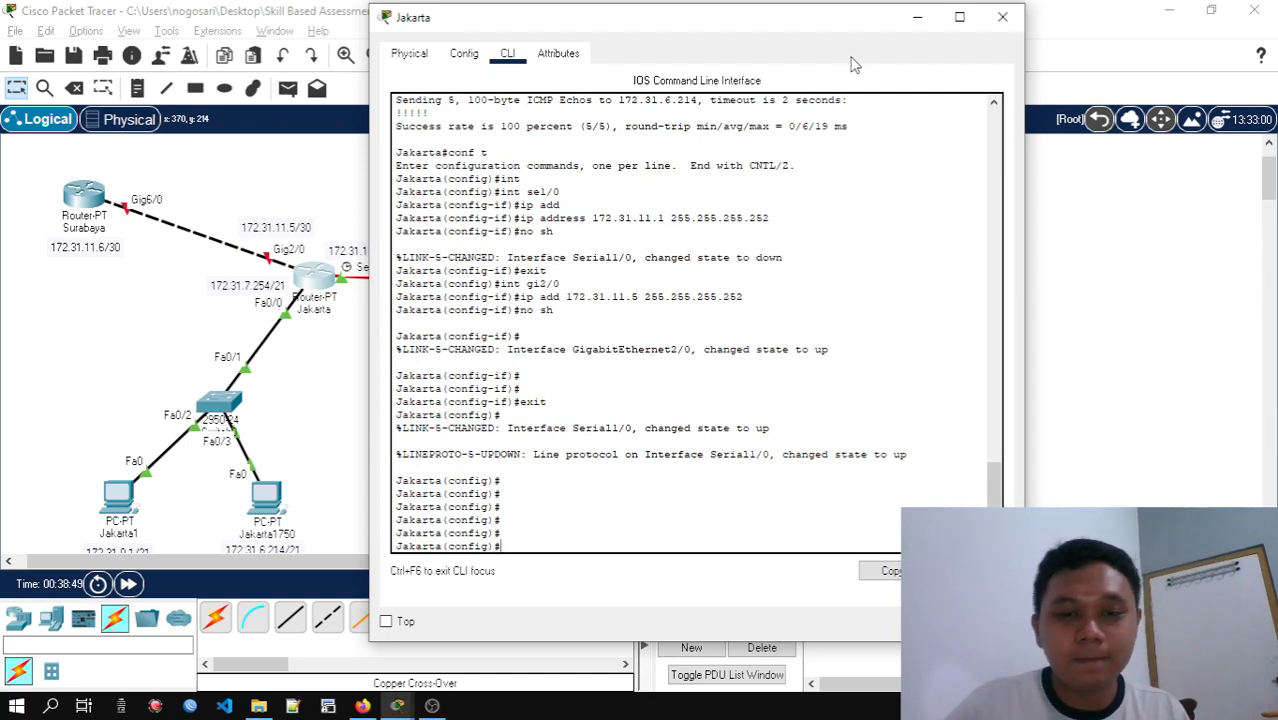
text(d)
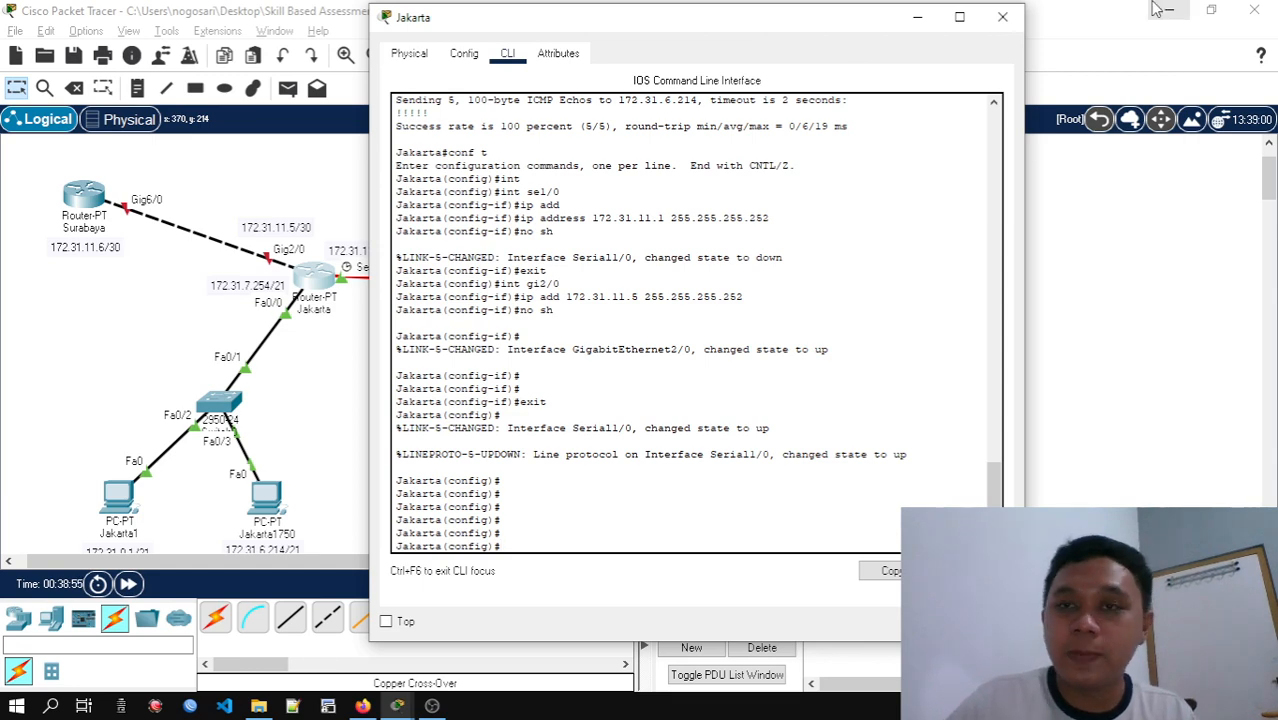
Reopen the Jakarta router's command line and display its running configuration with do sh run
click(1002, 17)
scroll(876, 342, down, 2)
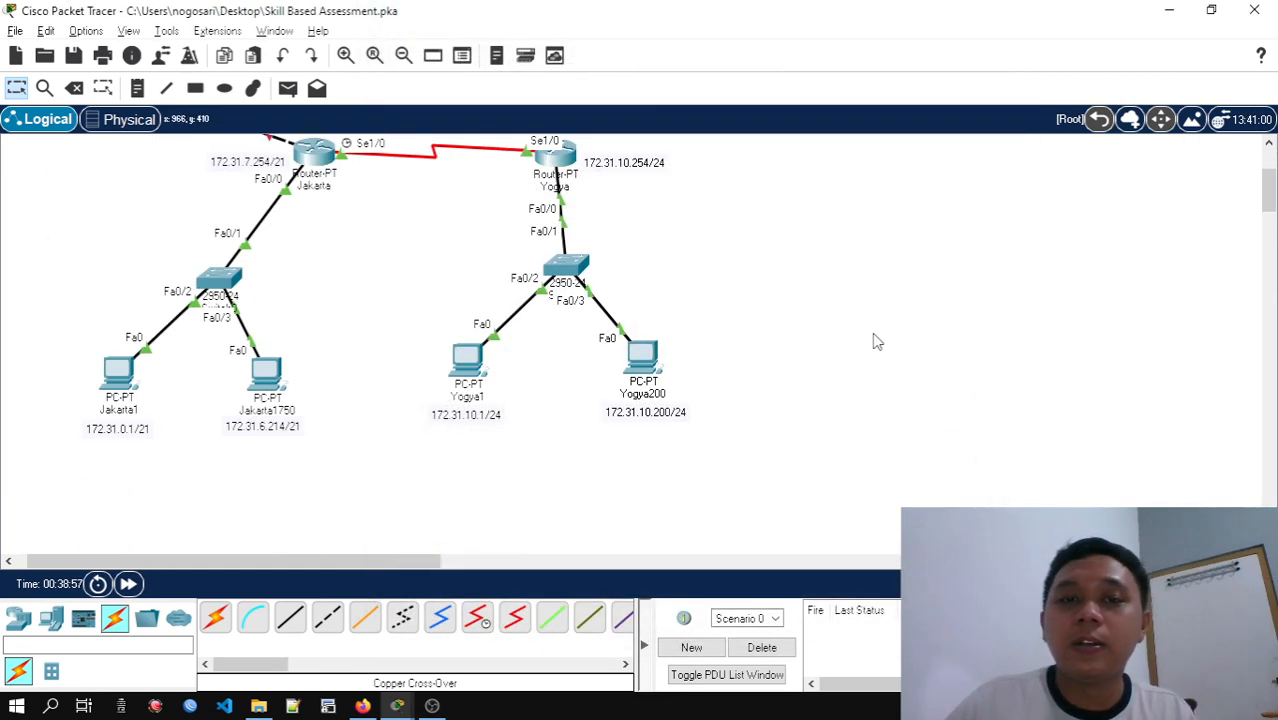
scroll(818, 332, up, 1)
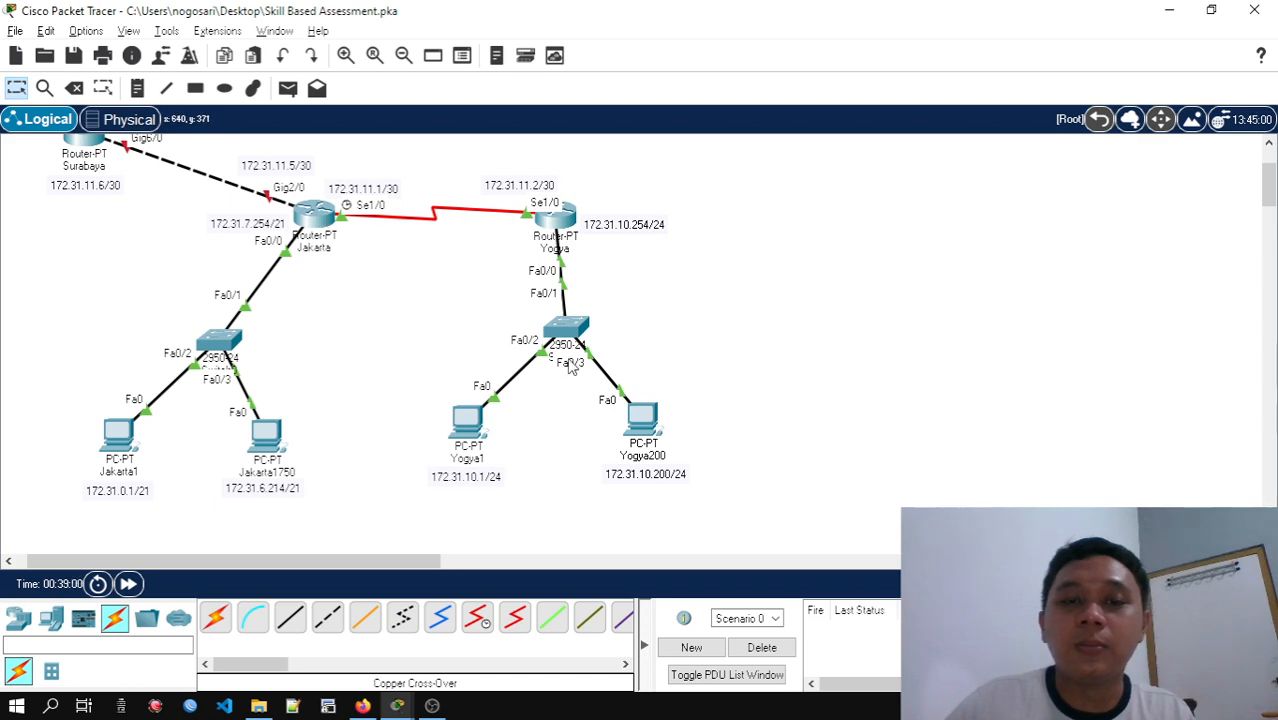
click(320, 215)
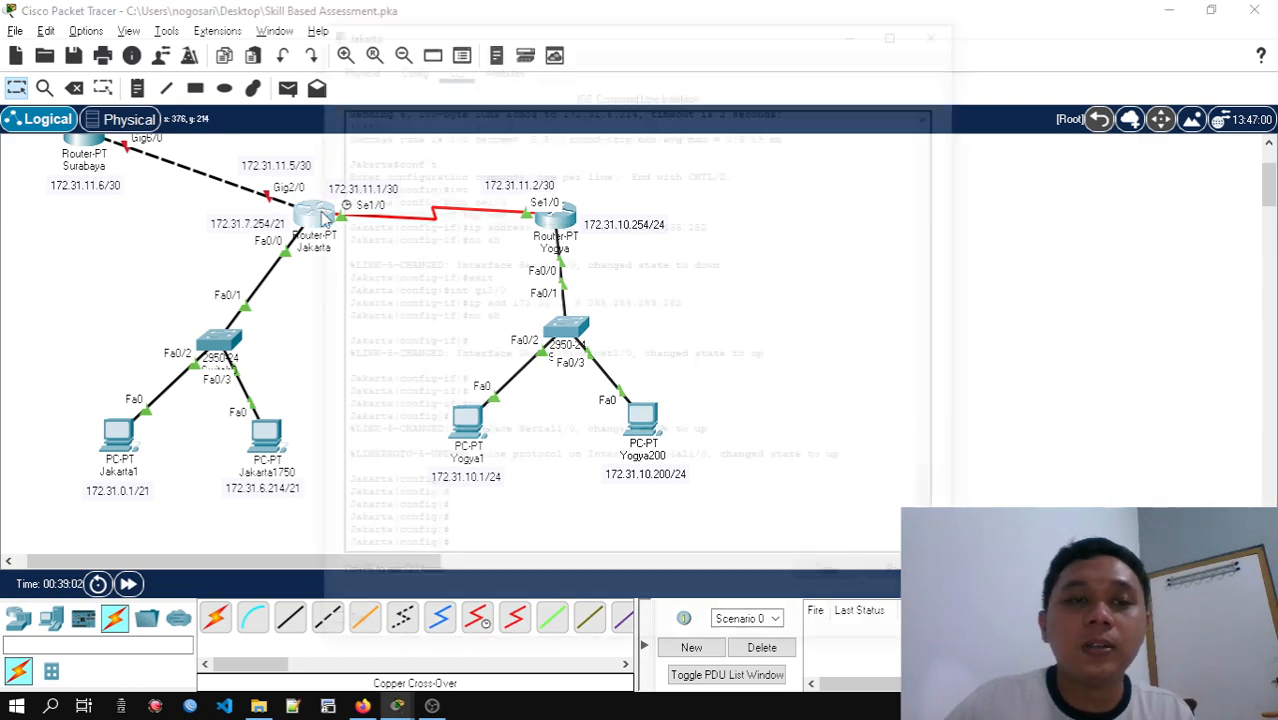
text(d)
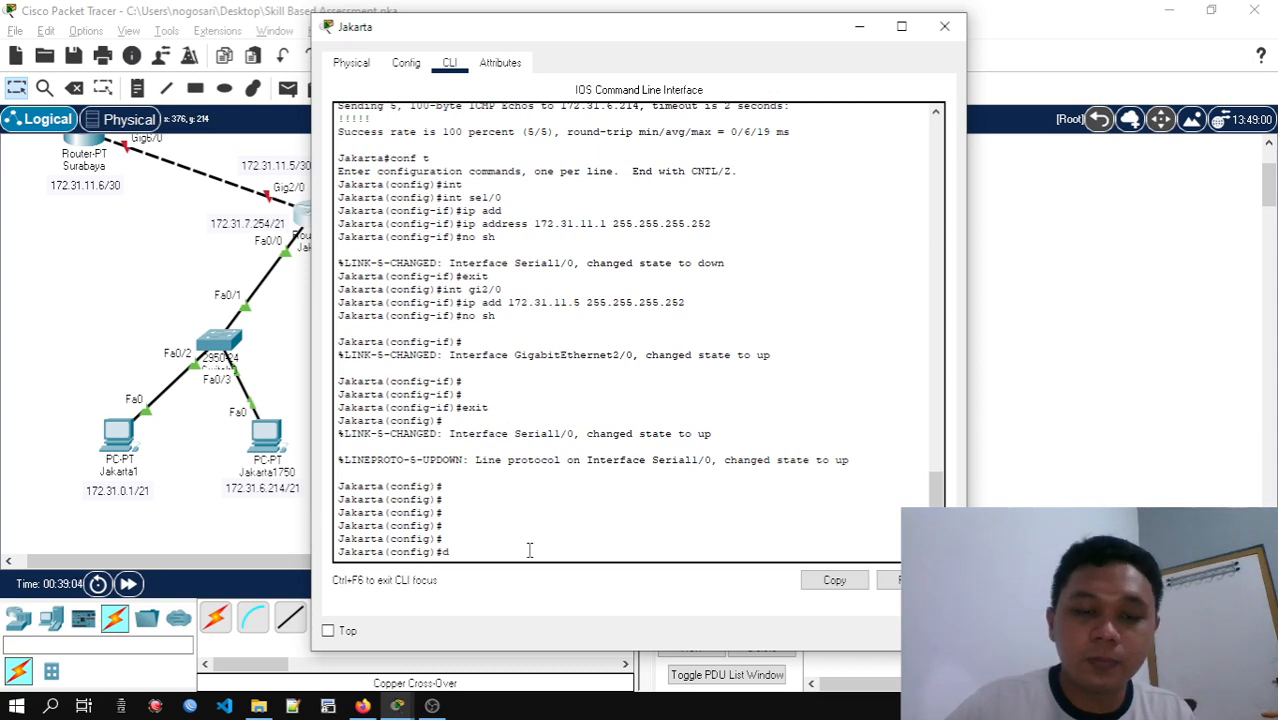
text(o sh r)
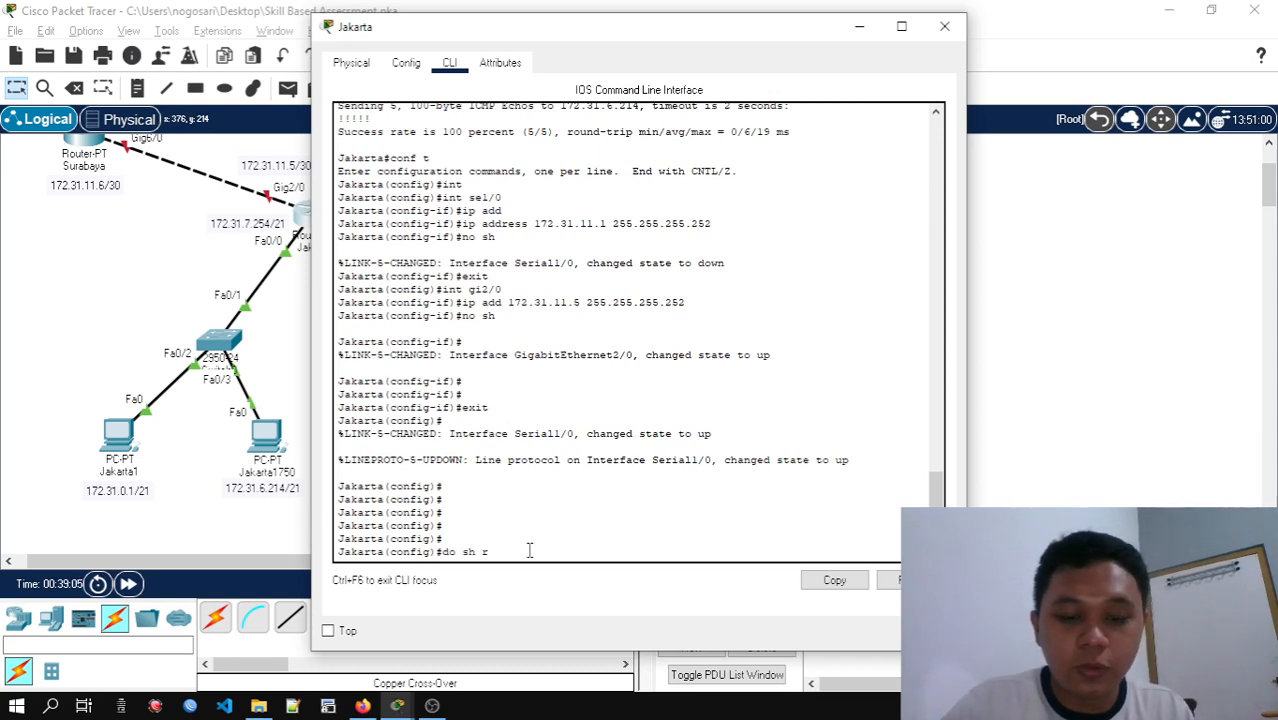
text(un)
key(Return)
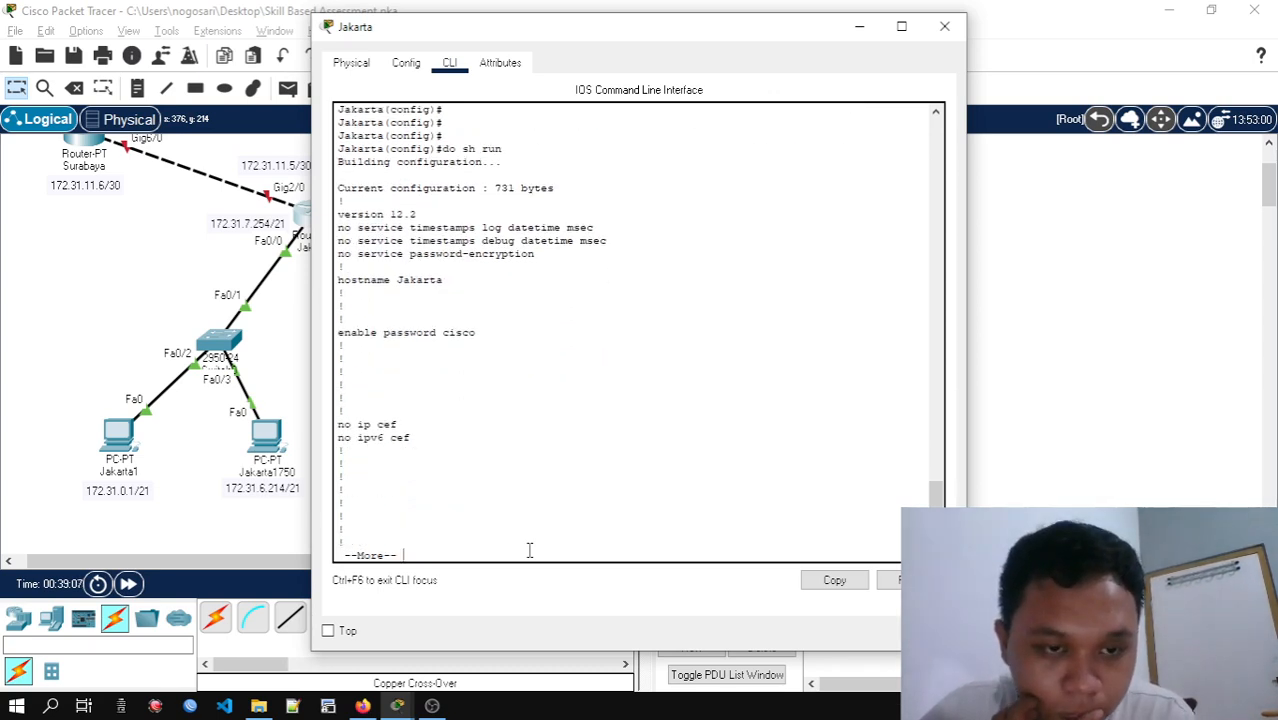
Page through the rest of Jakarta's running configuration, checking the interface addresses, routing section and line settings
key(Return)
key(Return)
key(Return)
key(Return)
key(Return)
key(Return)
key(Return)
key(Return)
key(Return)
key(Return)
key(Return)
key(Return)
key(Return)
key(Return)
key(Return)
key(Return)
key(Return)
key(Return)
key(Return)
key(Return)
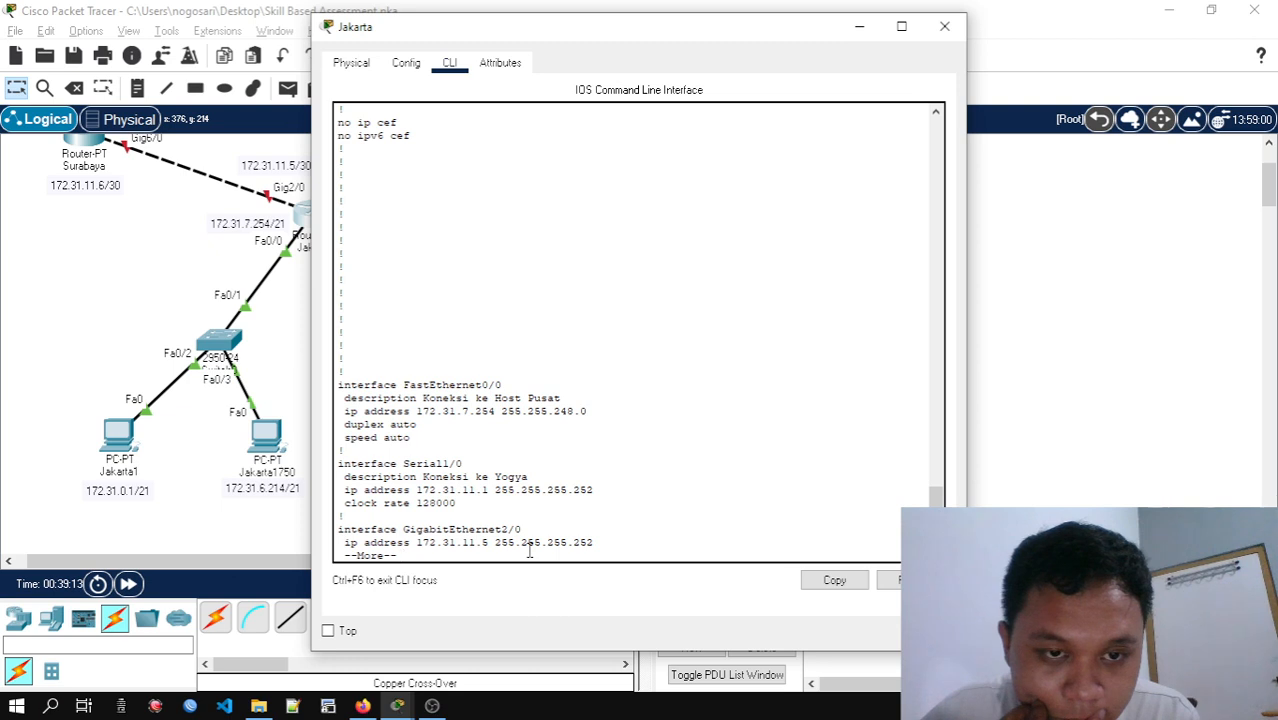
key(Return)
key(Return)
key(Return)
key(Return)
key(Return)
key(Return)
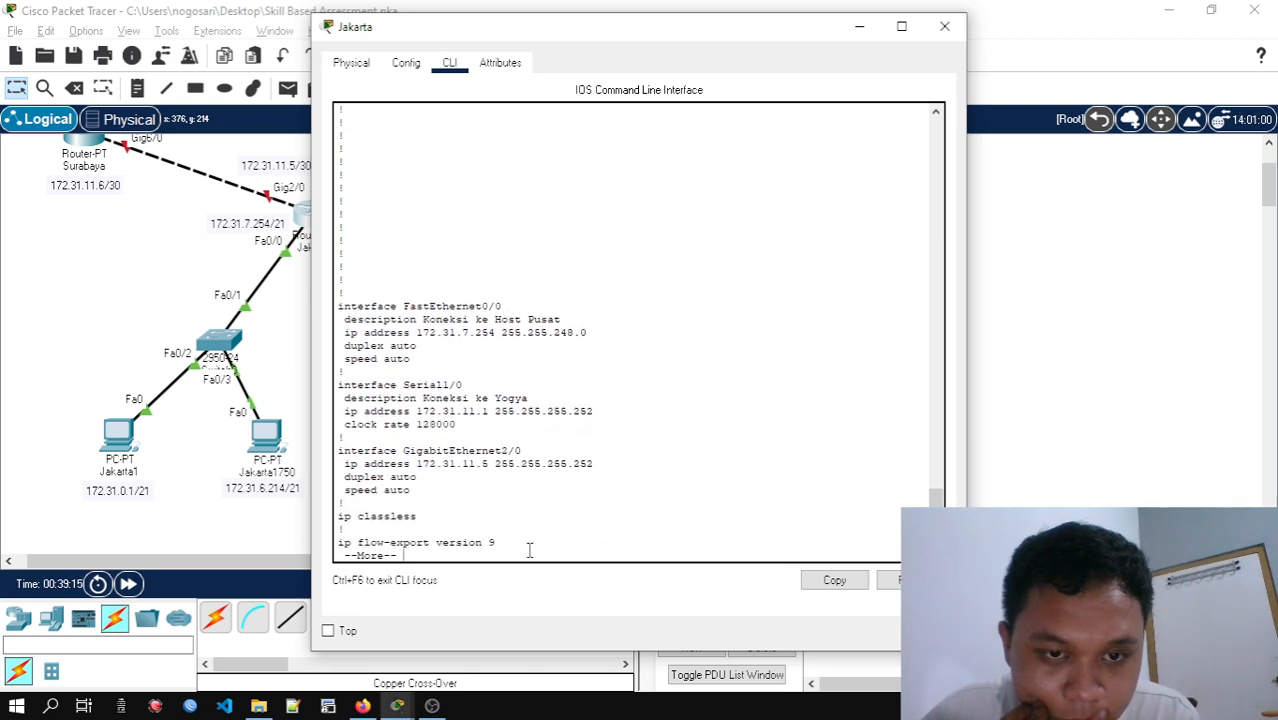
key(Return)
key(Return)
key(Return)
key(Return)
key(Return)
key(Return)
key(Return)
key(Return)
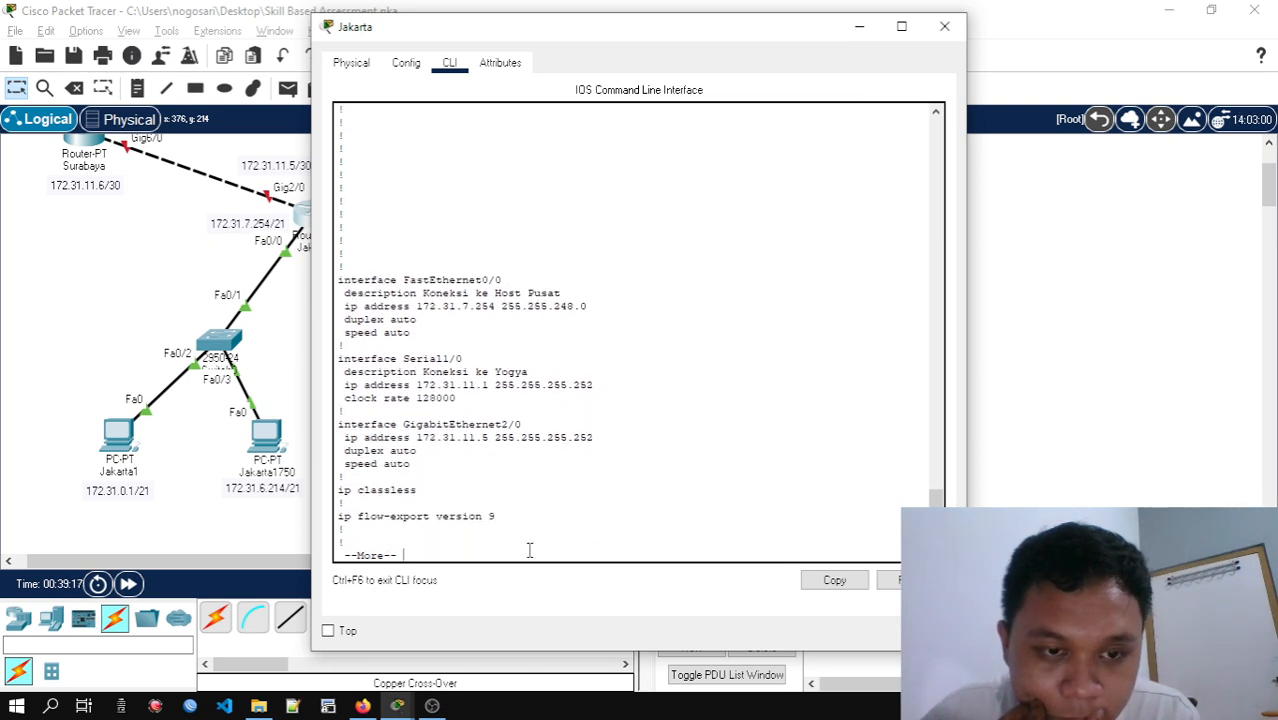
key(Return)
key(Return)
key(Return)
key(Return)
key(Return)
key(Return)
key(Return)
key(Return)
key(Return)
key(Return)
key(Return)
key(Return)
key(Return)
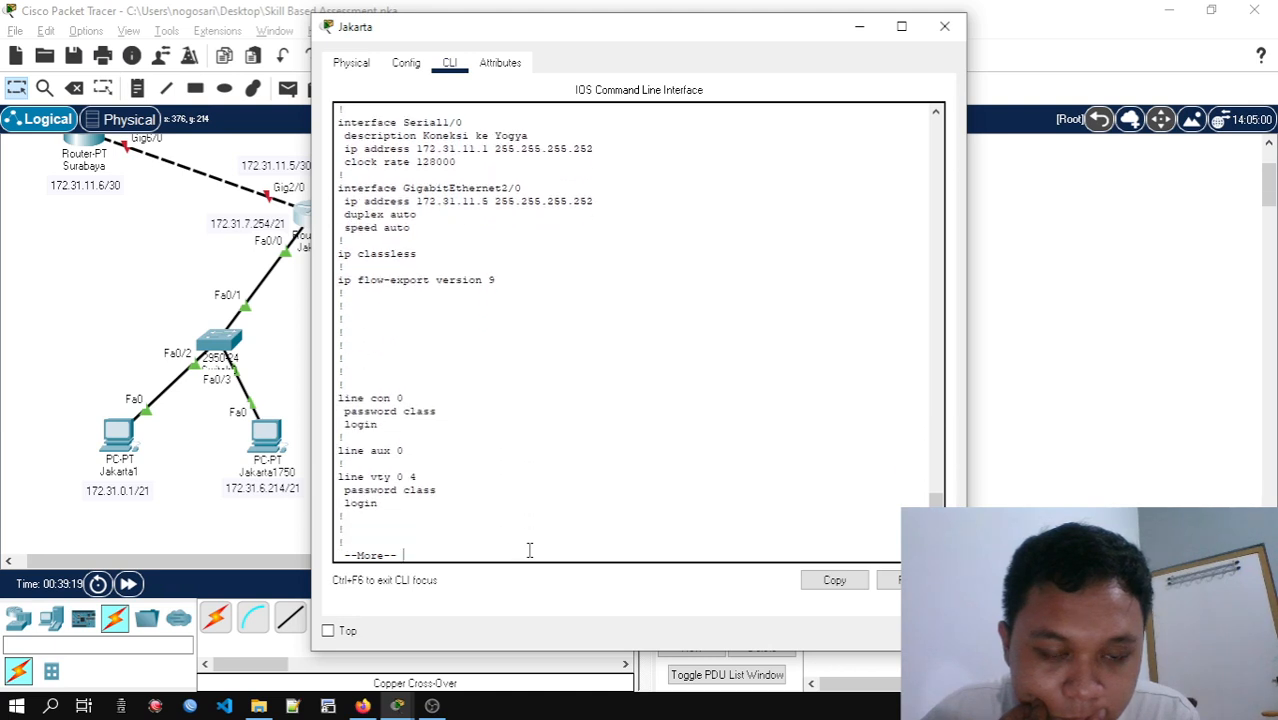
key(Return)
key(Return)
key(Return)
key(Return)
key(Return)
key(Return)
key(Return)
key(Return)
key(Return)
key(Return)
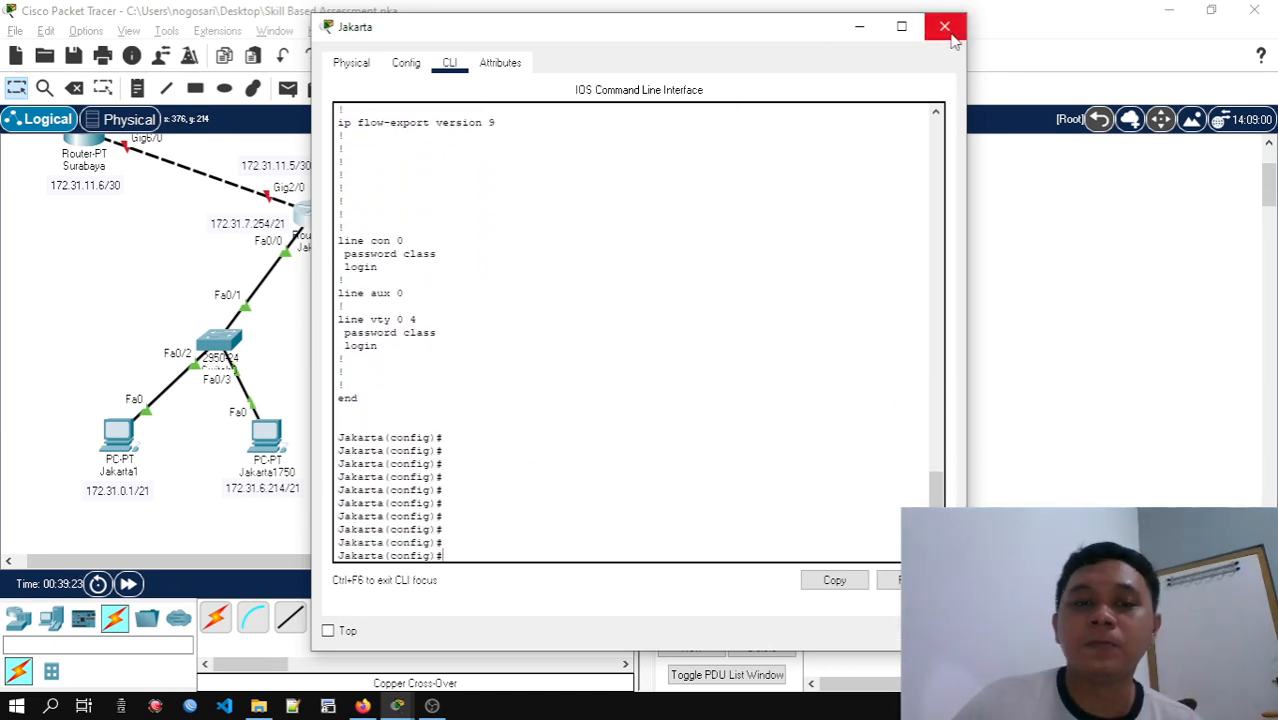
Exit global configuration mode on Jakarta and test connectivity to Yogya1 with ping 172.31.10.1
text(exit)
key(Return)
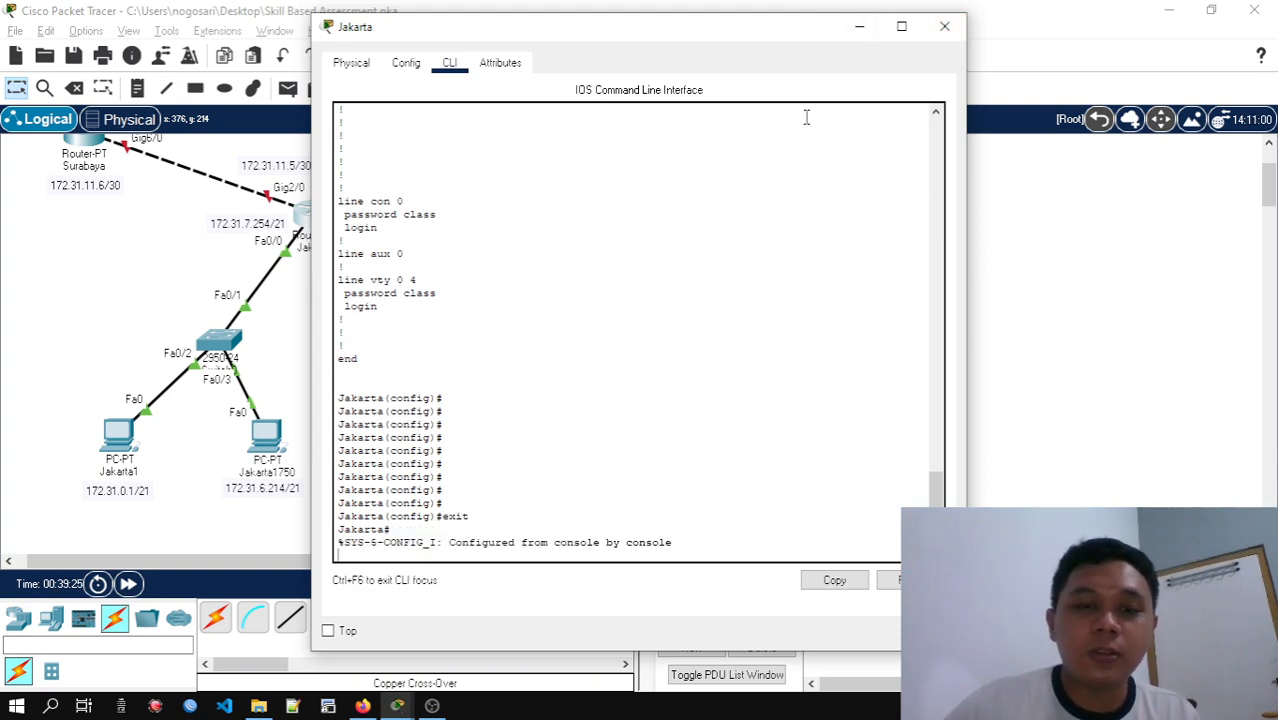
drag(770, 50, 1089, 67)
key(Return)
key(Return)
key(Return)
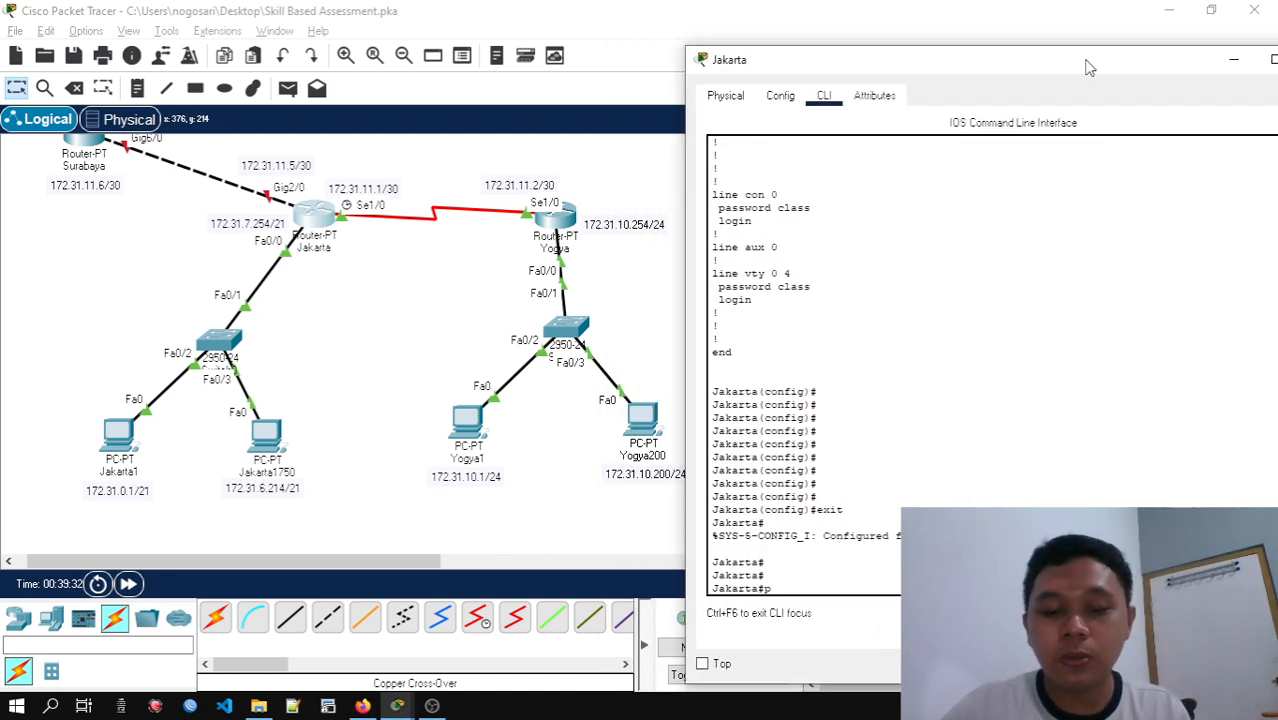
text(72.31)
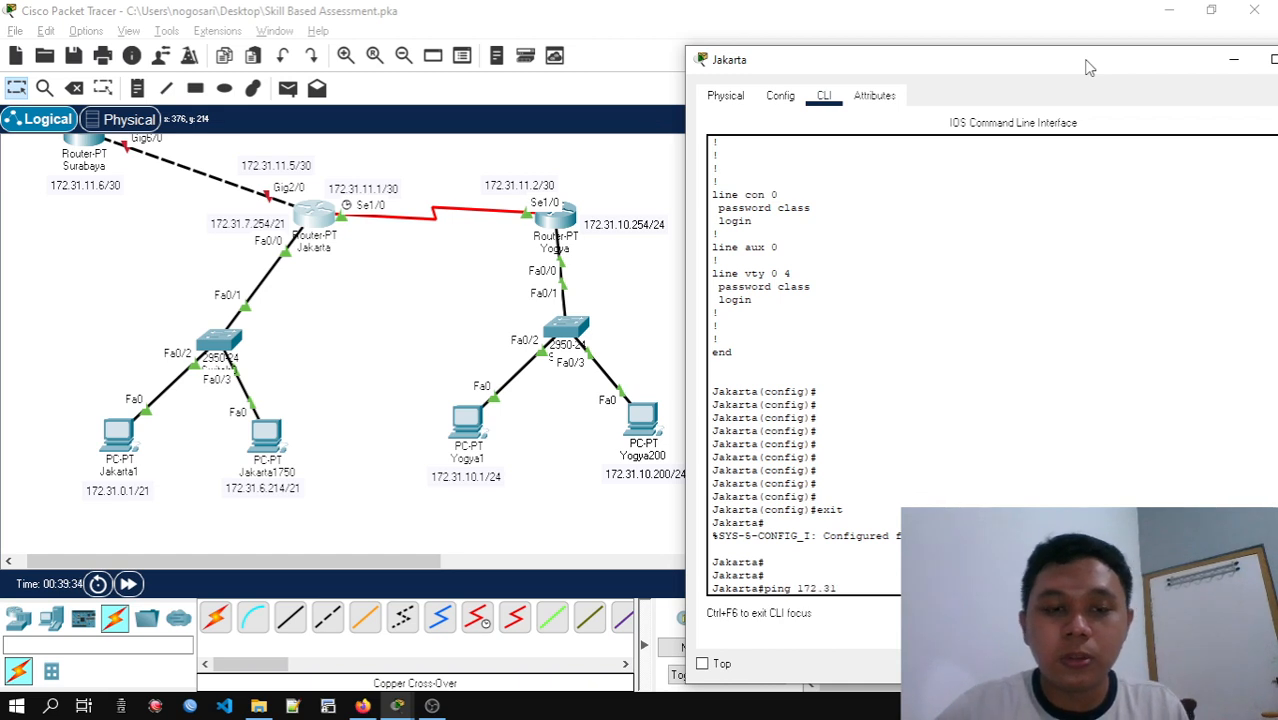
text(.10.1)
key(Return)
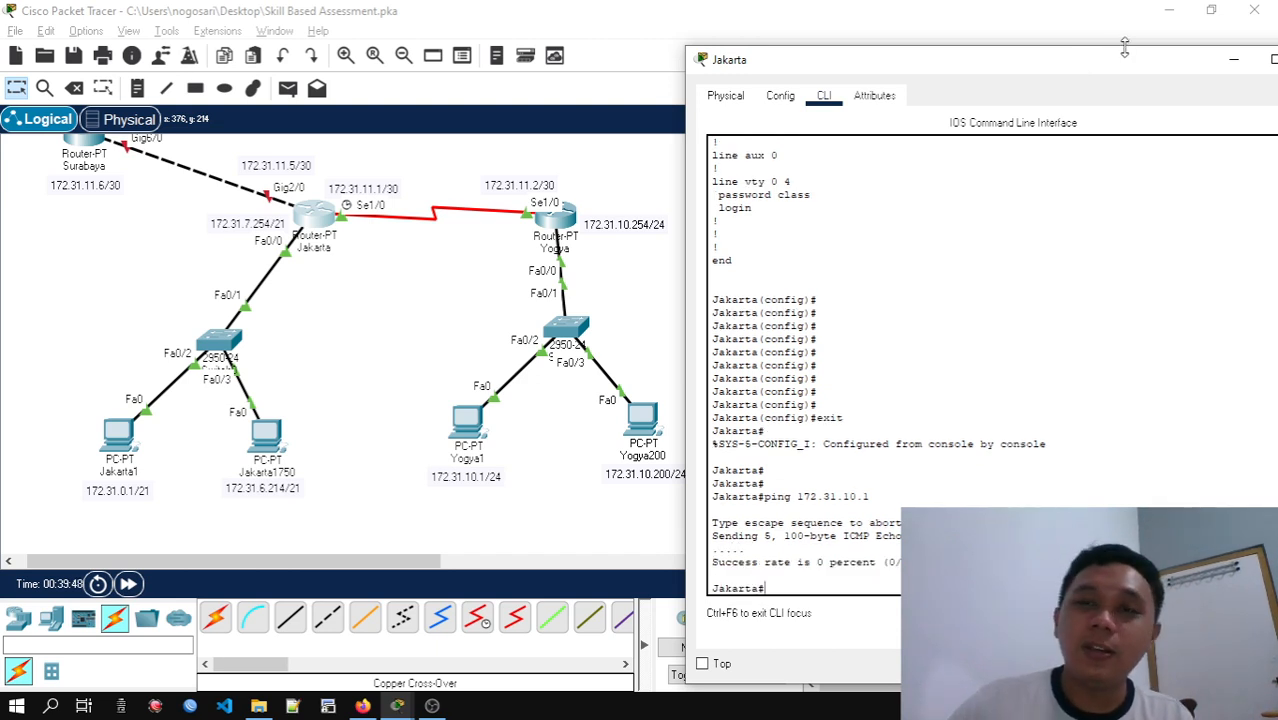
Close the Jakarta window and check the routing protocol required in the PT Activity router configuration table, then minimize the instructions
drag(1105, 64, 851, 45)
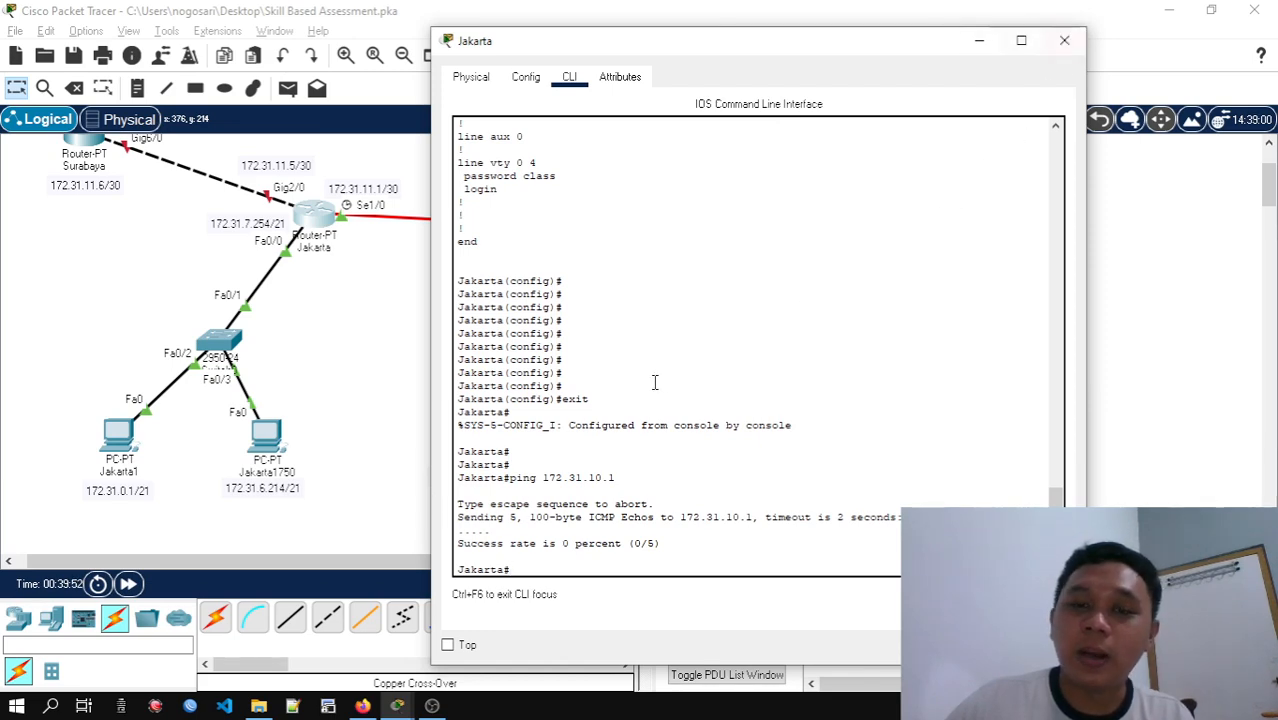
click(1063, 42)
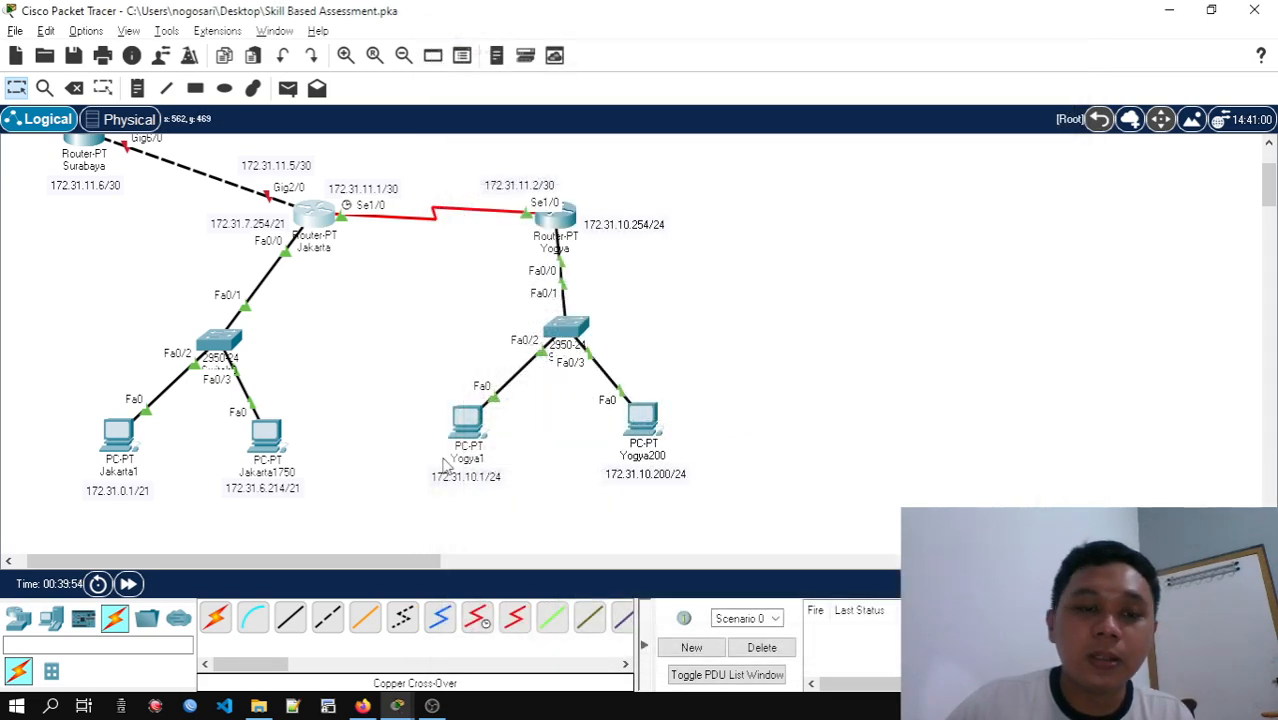
mouse_move(397, 705)
click(497, 647)
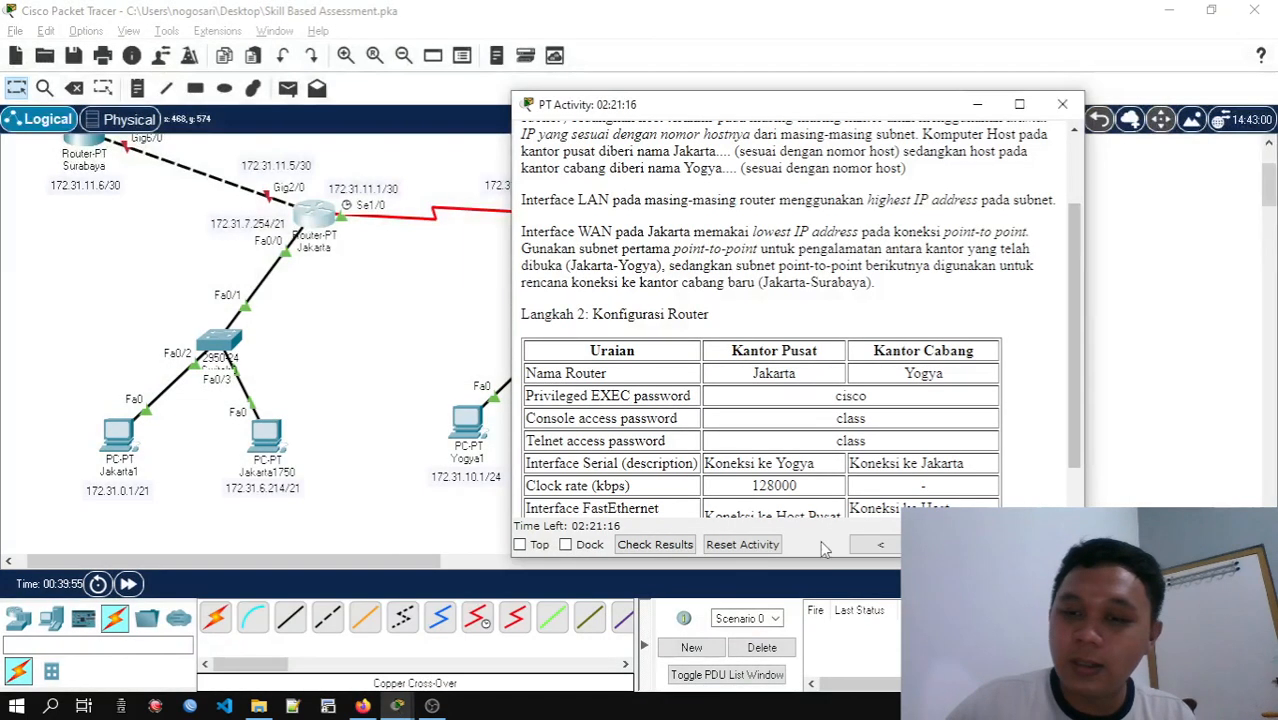
scroll(1000, 470, down, 1)
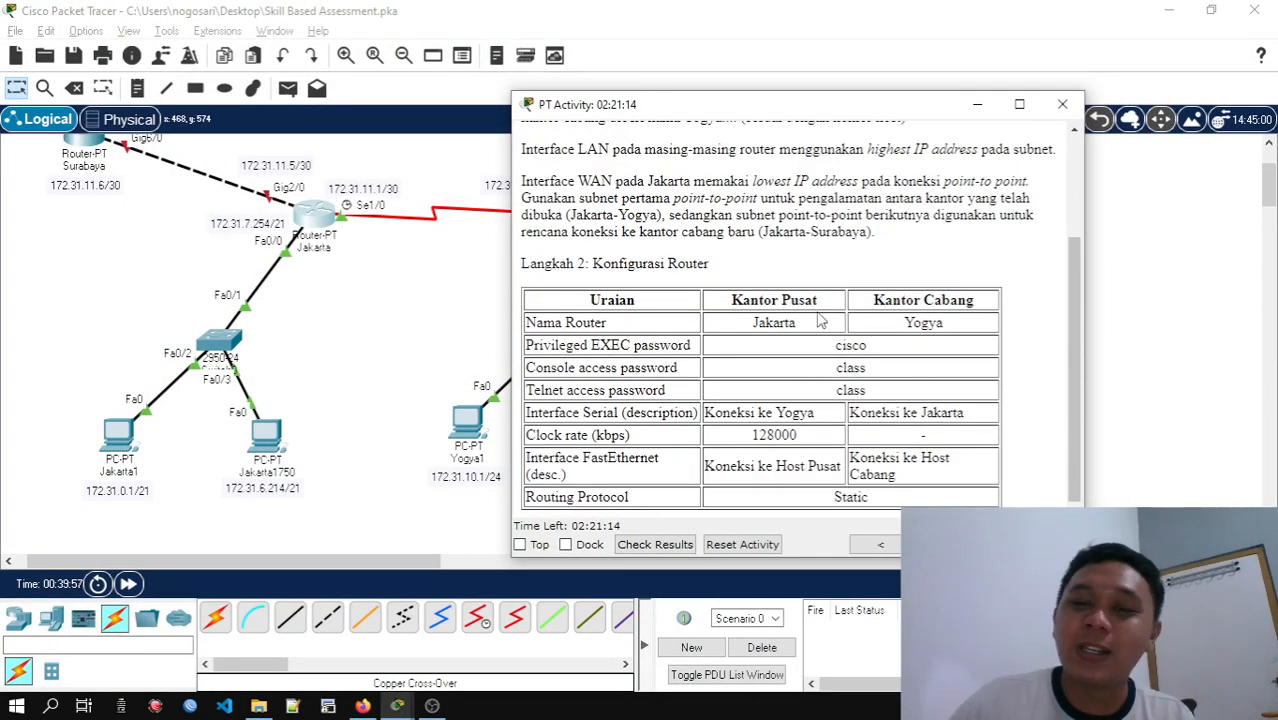
click(977, 104)
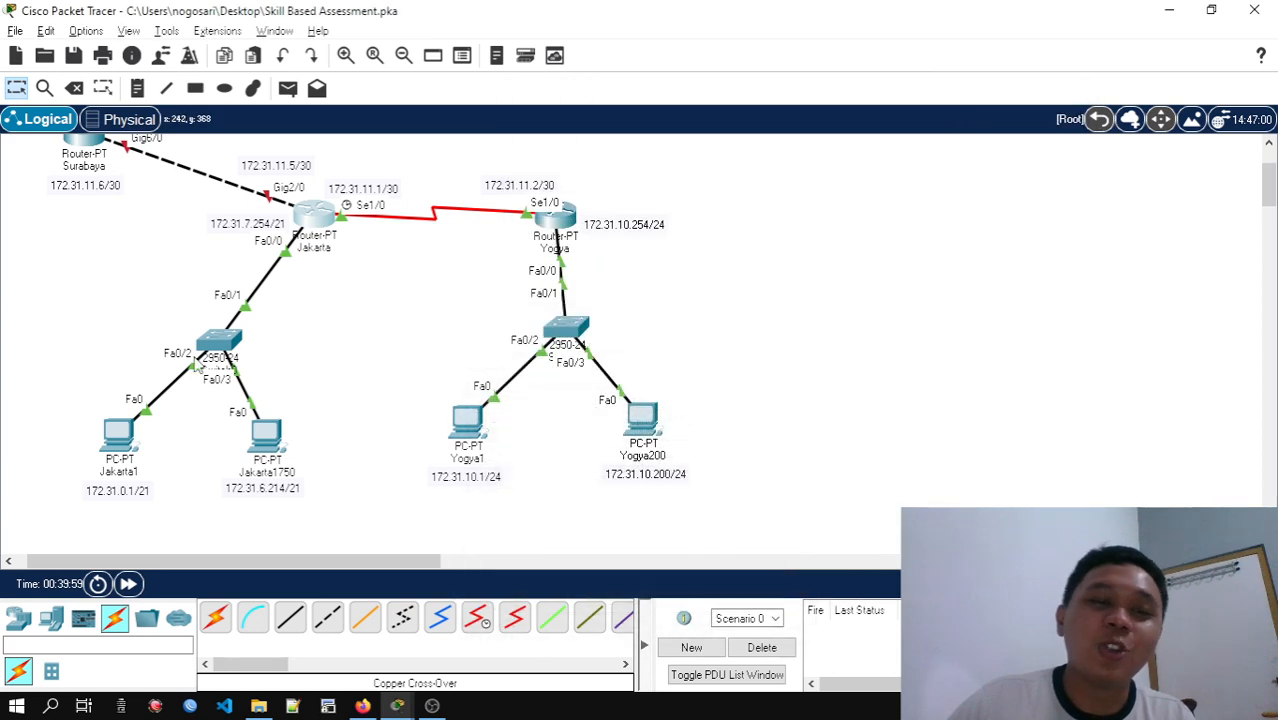
Reopen the Jakarta router's command line and enter global configuration mode with conf t
scroll(389, 360, up, 1)
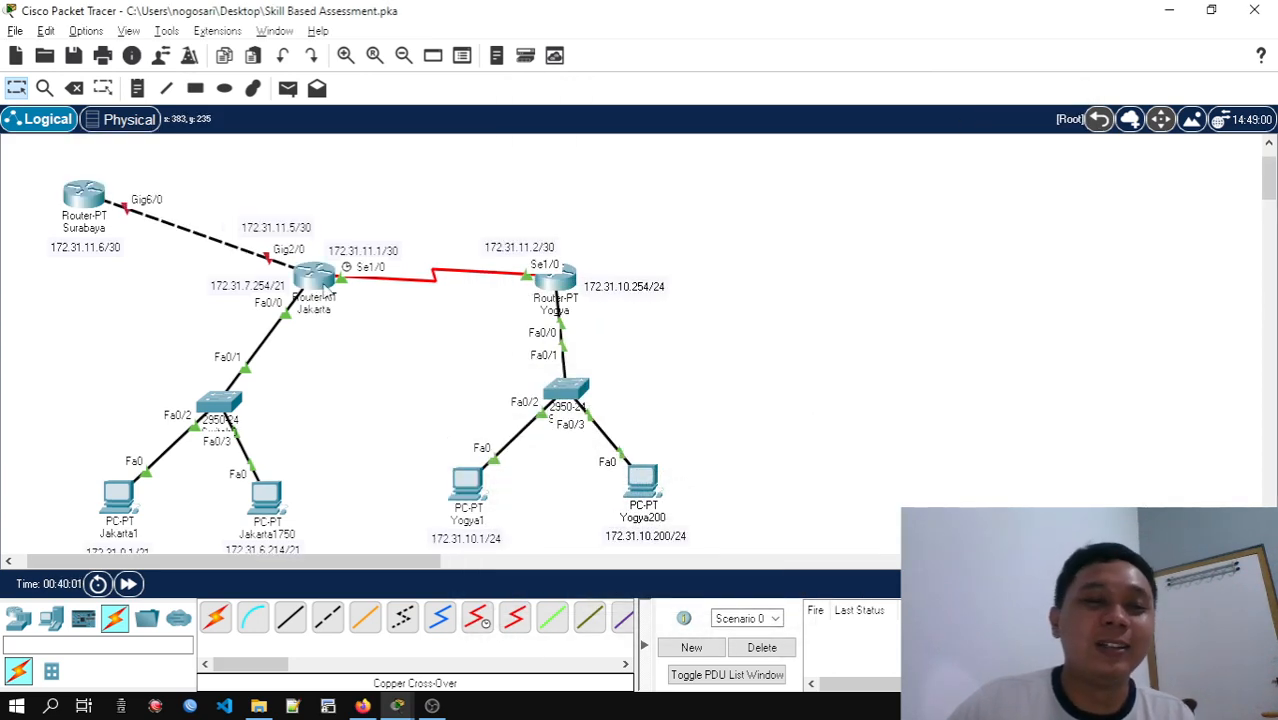
click(316, 277)
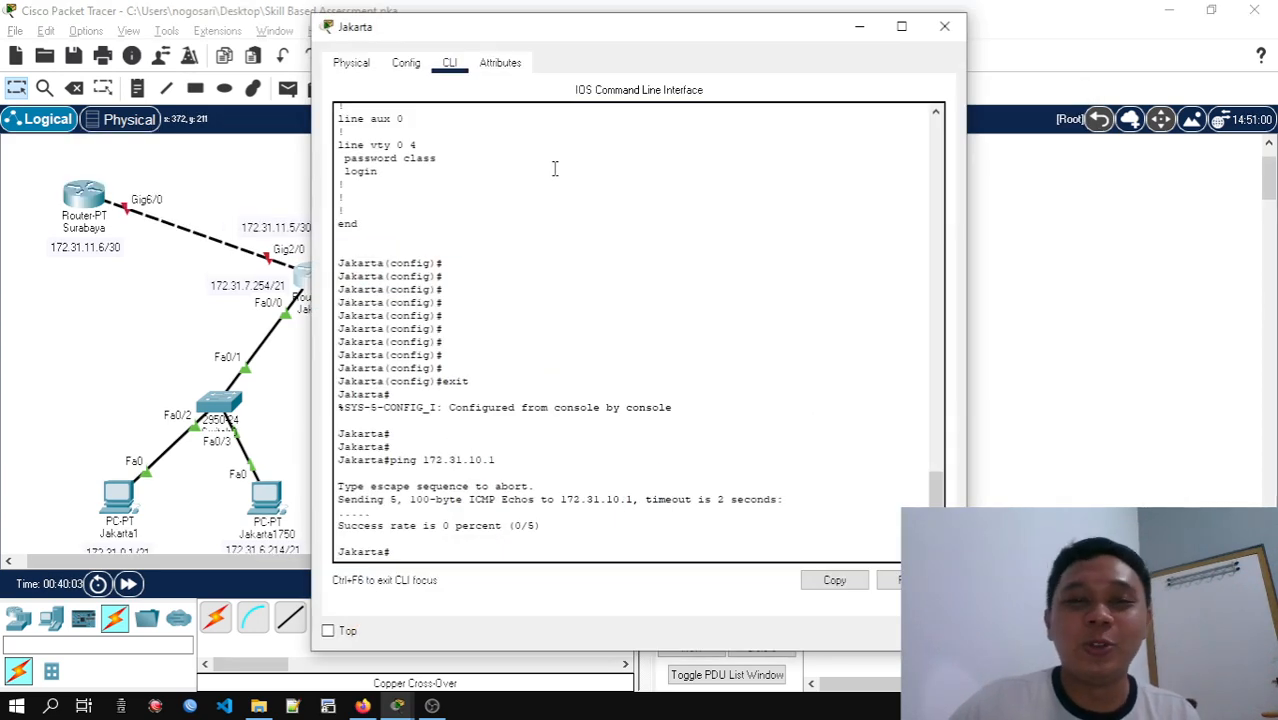
drag(623, 47, 857, 47)
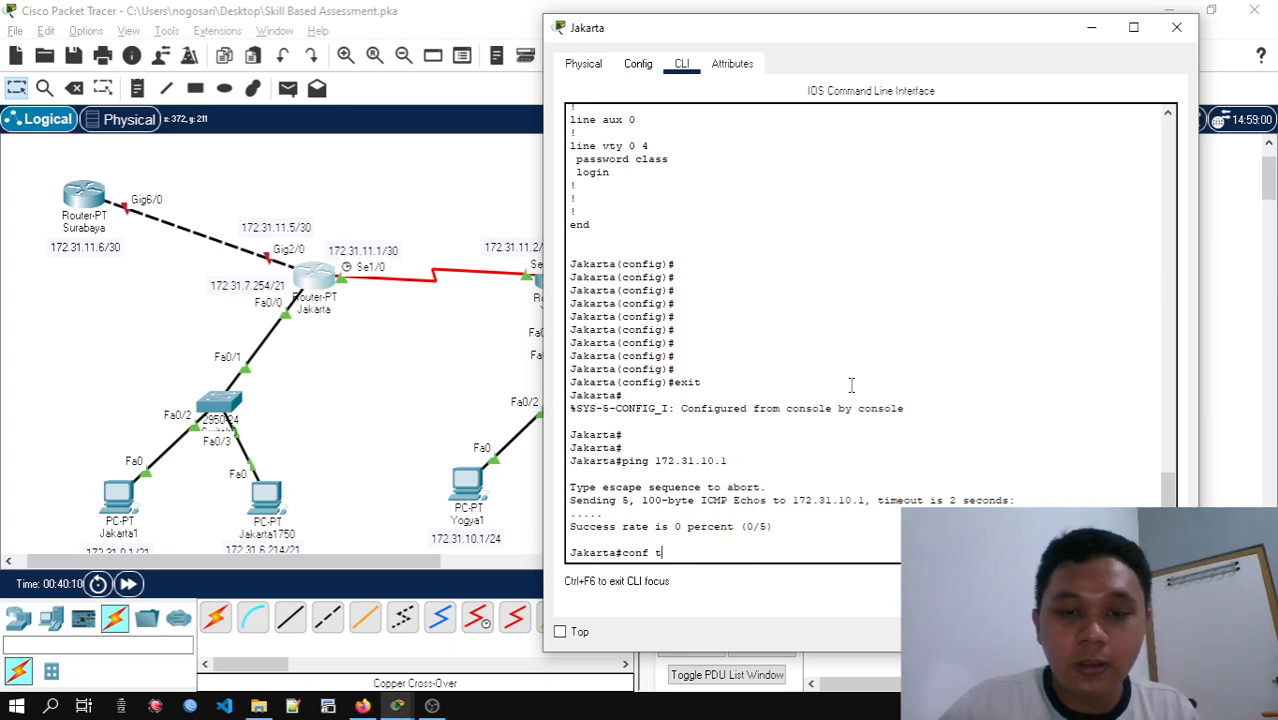
key(Return)
drag(825, 34, 1038, 155)
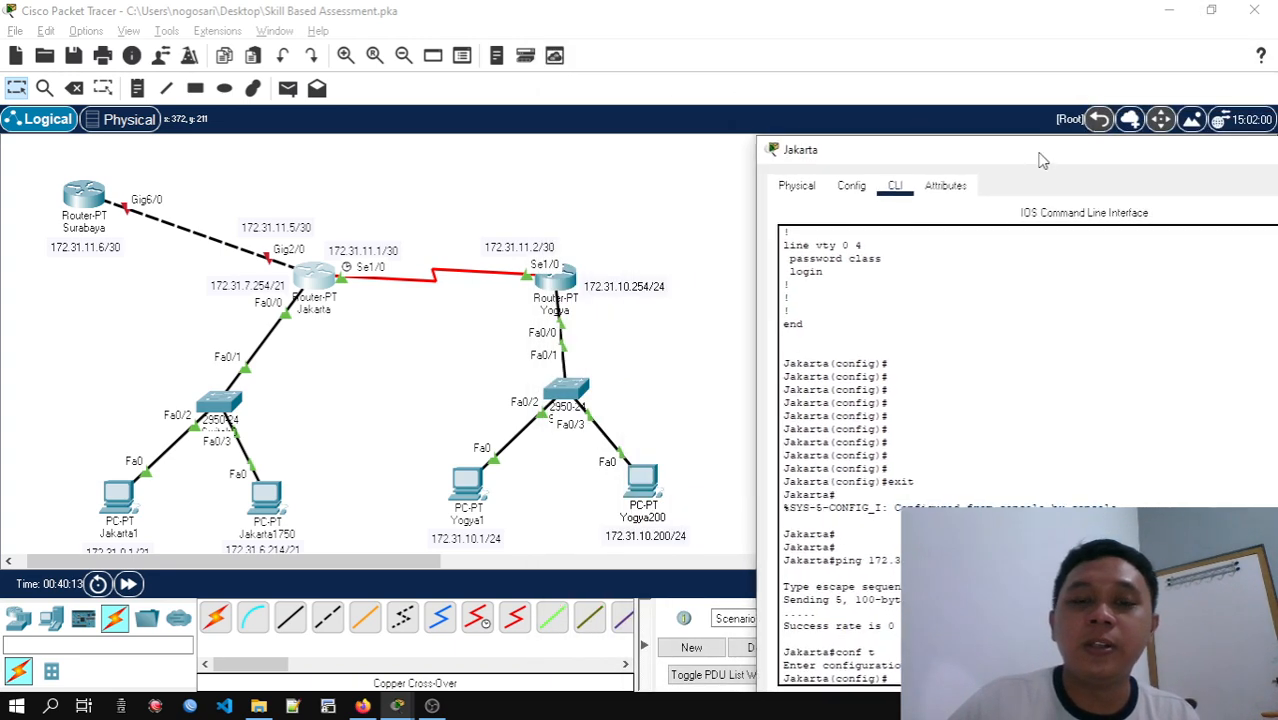
Examine the topology's address labels for the PCs, the Jakarta–Yogya and Jakarta–Surabaya links, and both routers' LAN interfaces
click(395, 357)
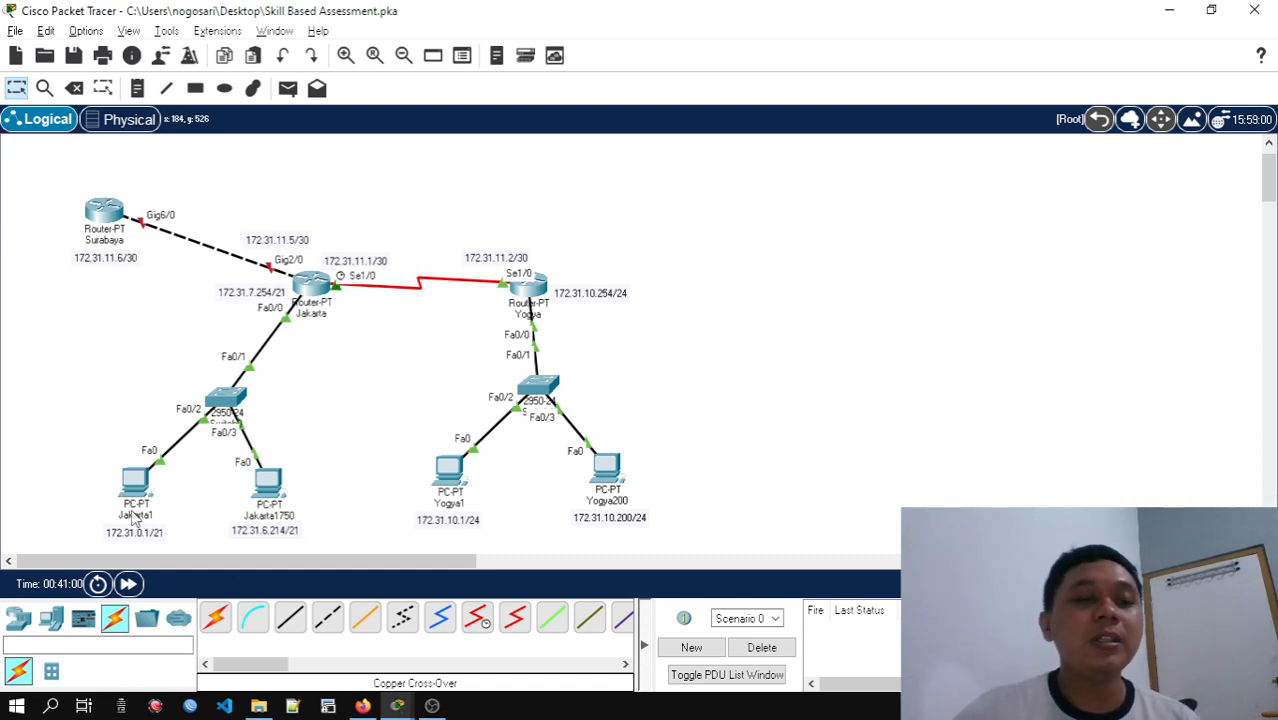
drag(78, 428, 196, 542)
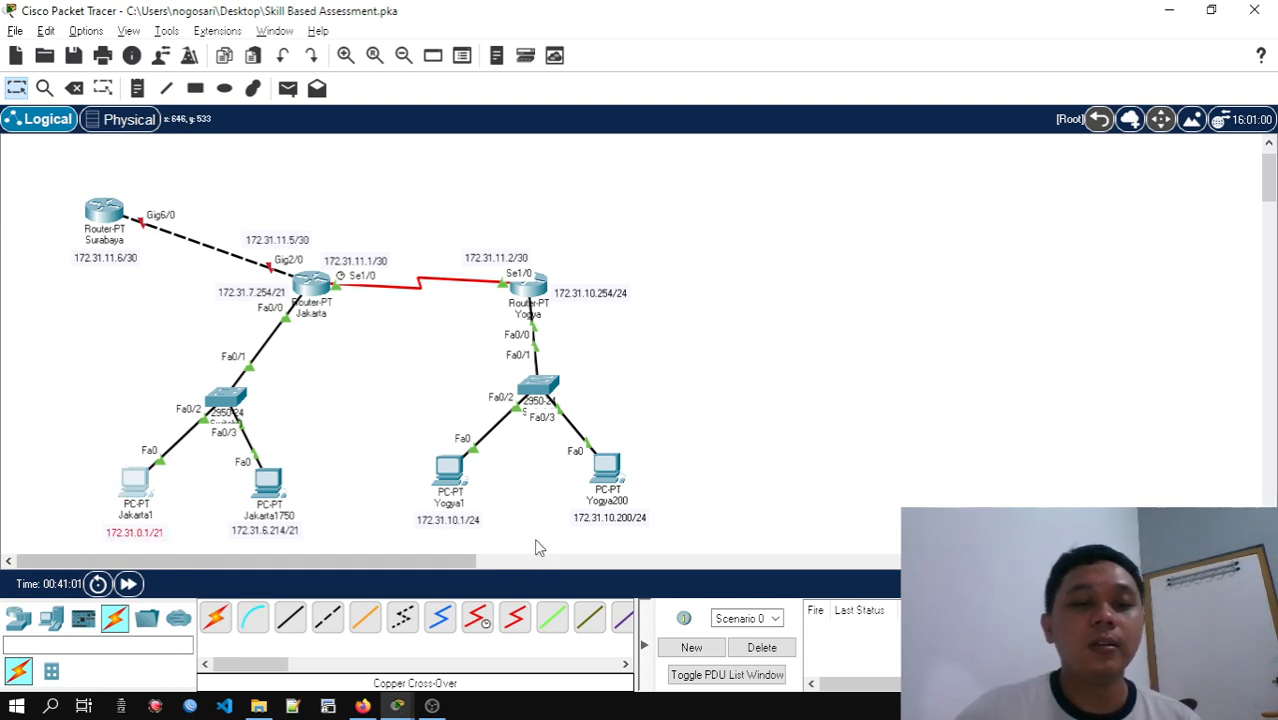
drag(388, 430, 520, 535)
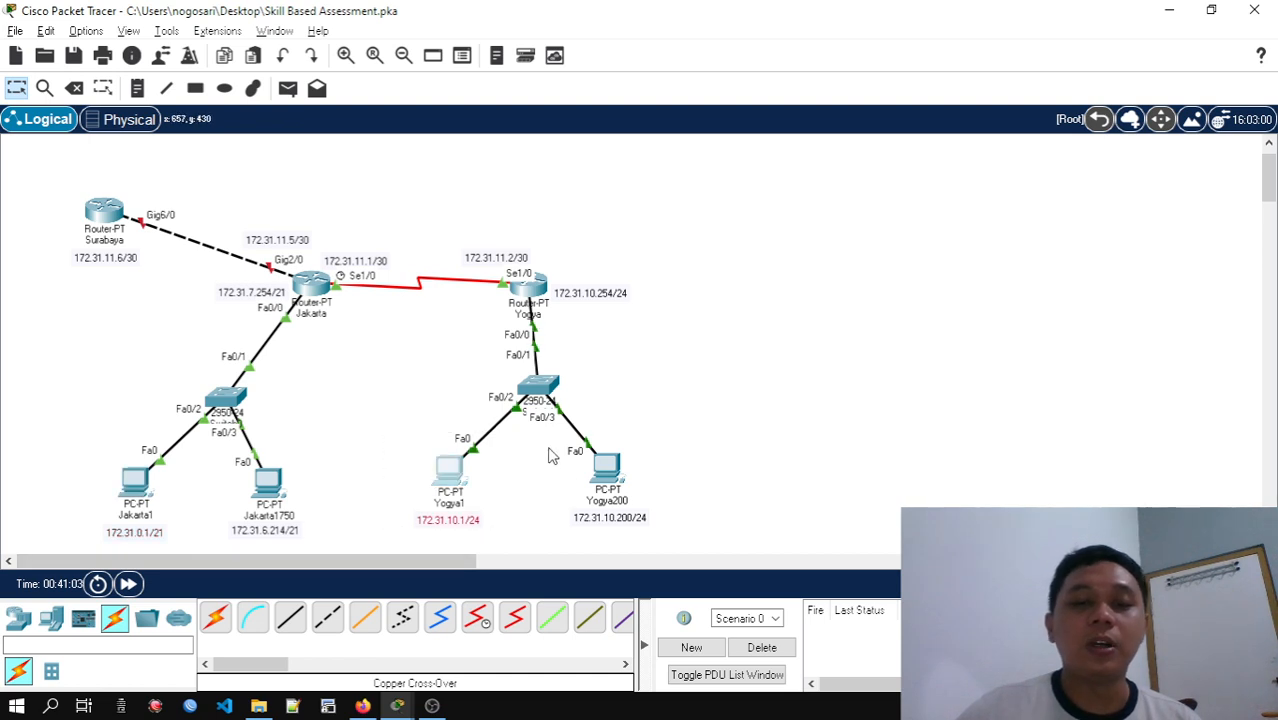
drag(548, 440, 711, 549)
click(768, 482)
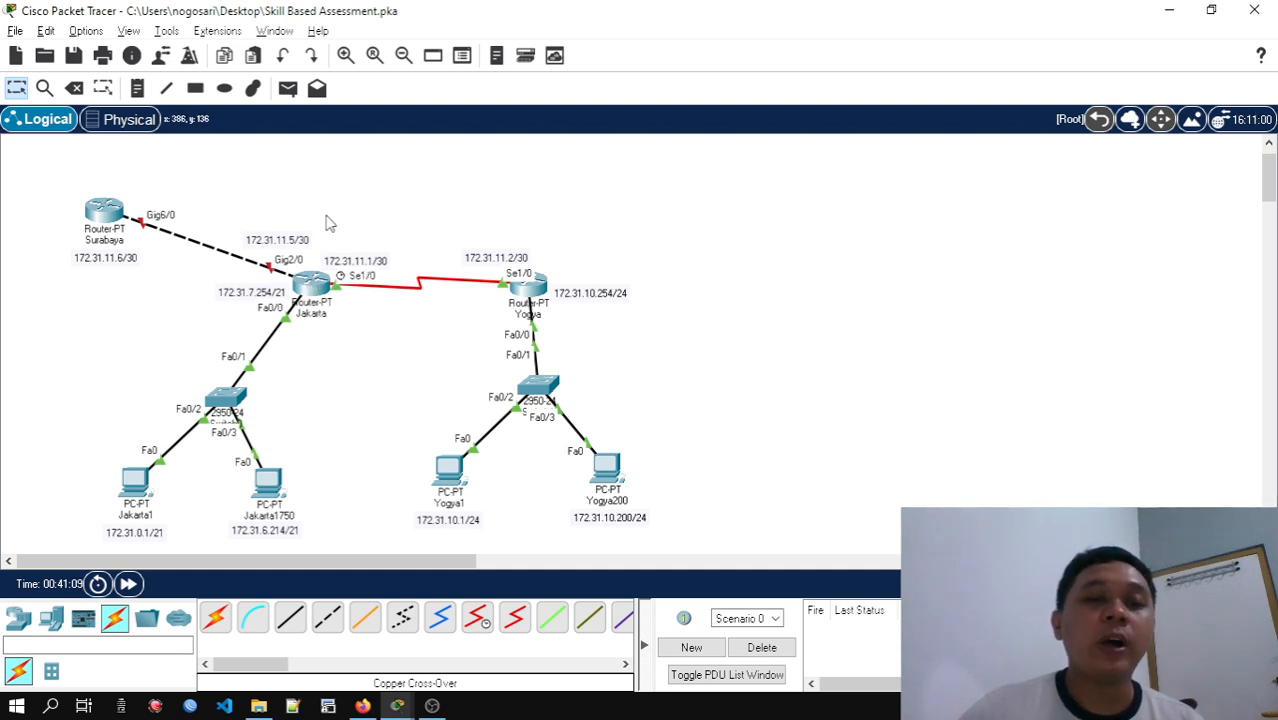
drag(322, 214, 552, 282)
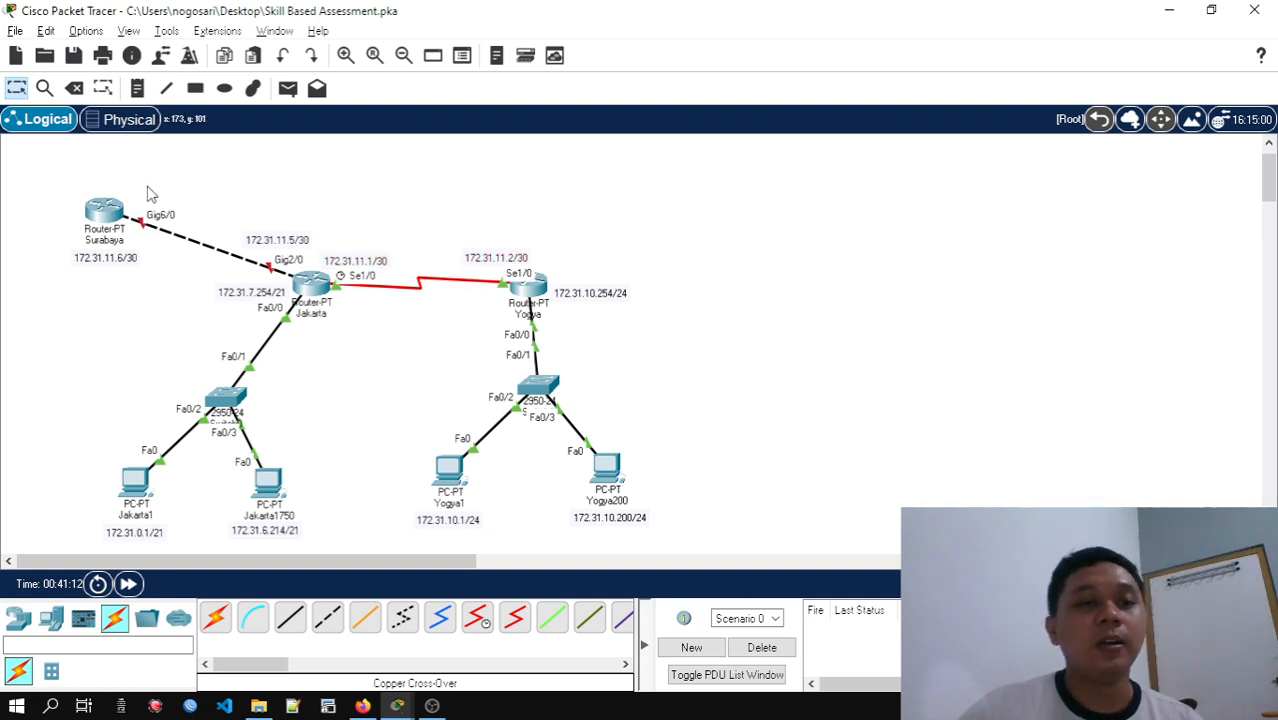
drag(146, 185, 322, 262)
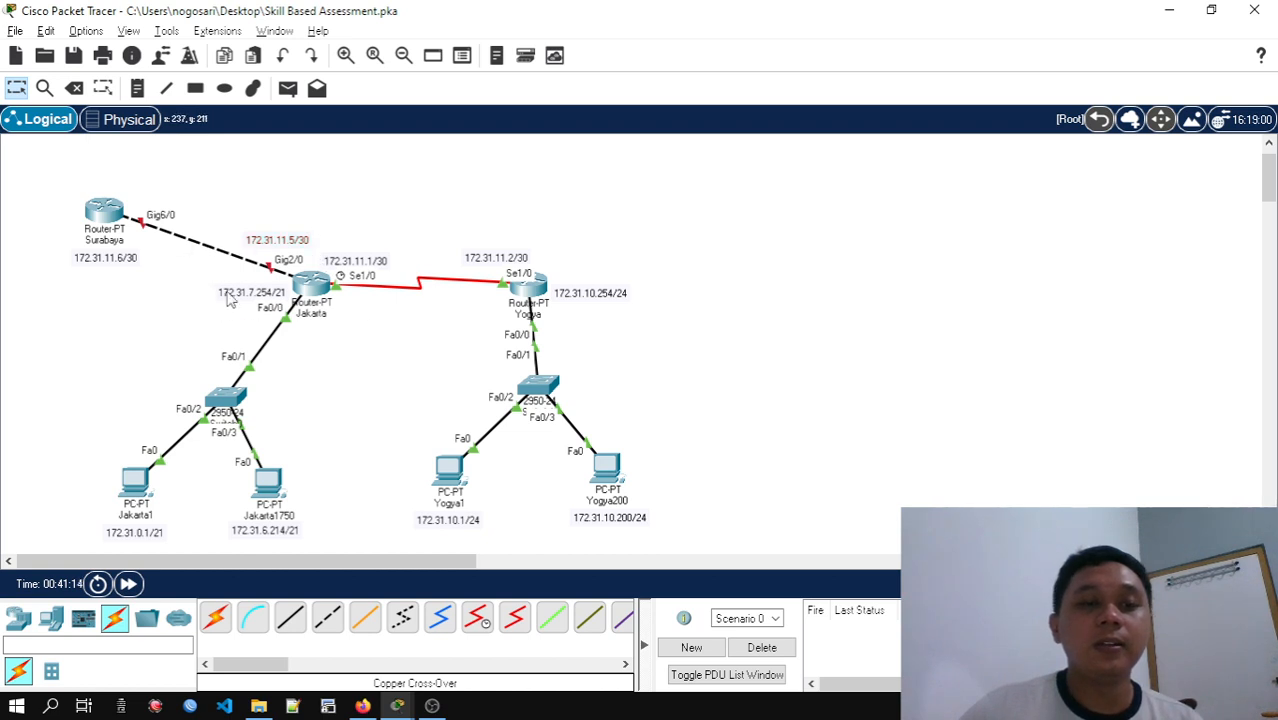
drag(200, 278, 318, 344)
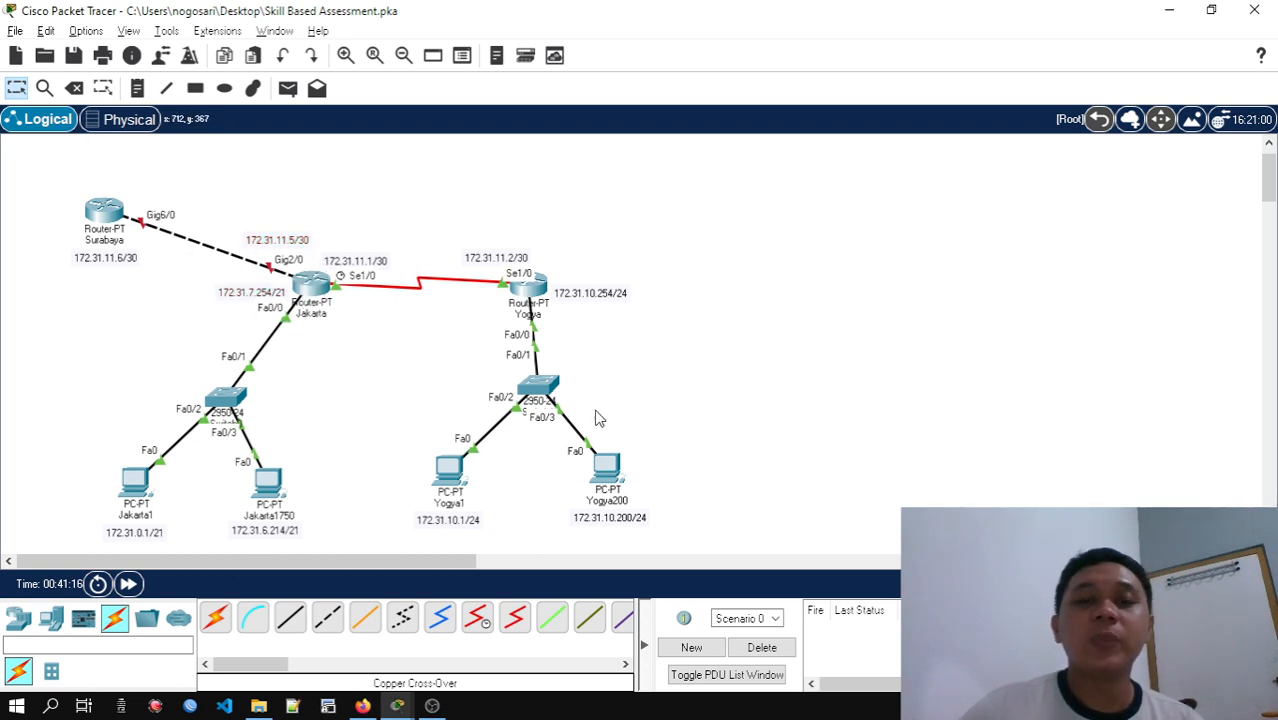
click(589, 299)
click(605, 330)
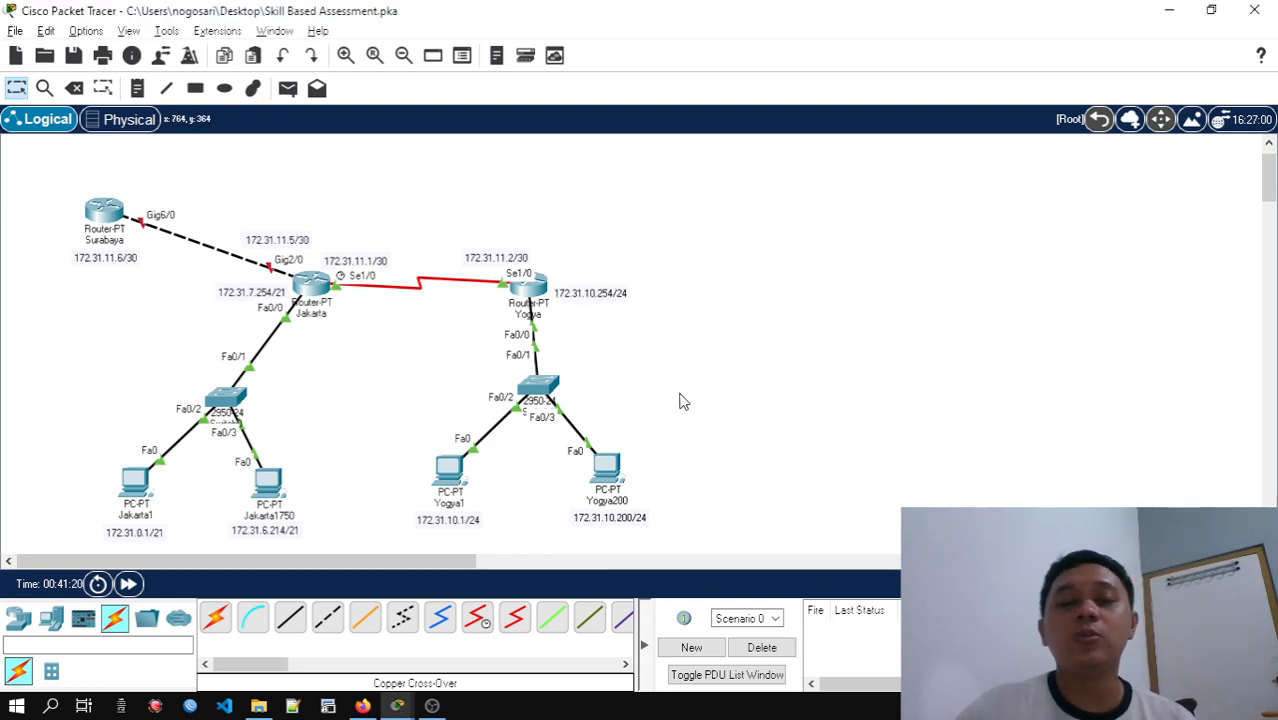
Add a static route on the Jakarta router to Yogya's LAN using ip route 172.31.10.0 255.255.255.0 plus the next hop
click(311, 285)
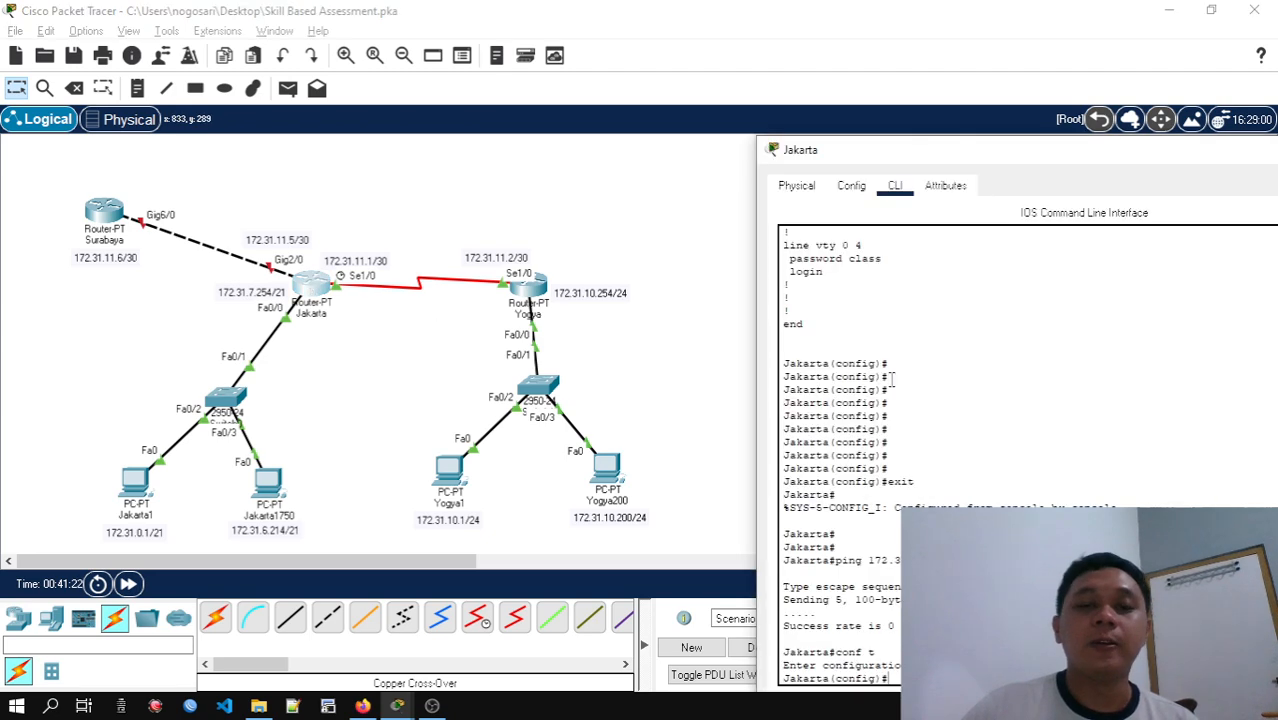
drag(901, 162, 815, 60)
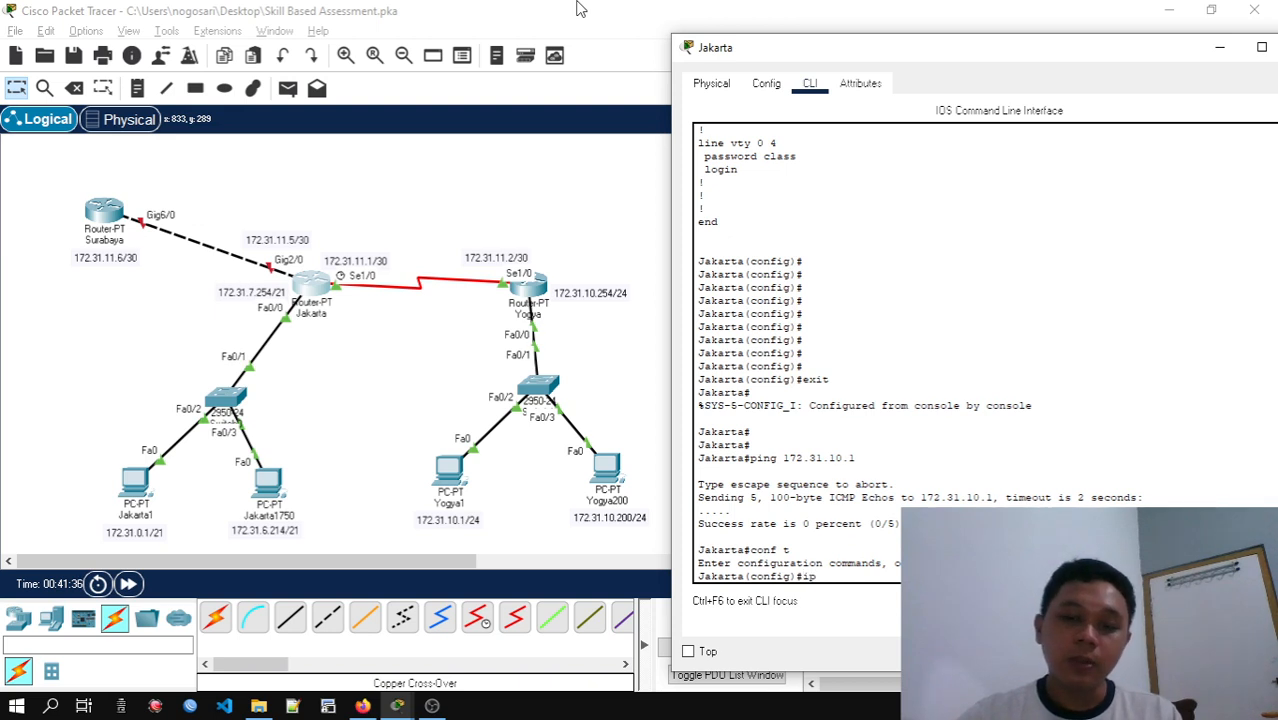
text(ro)
key(Tab)
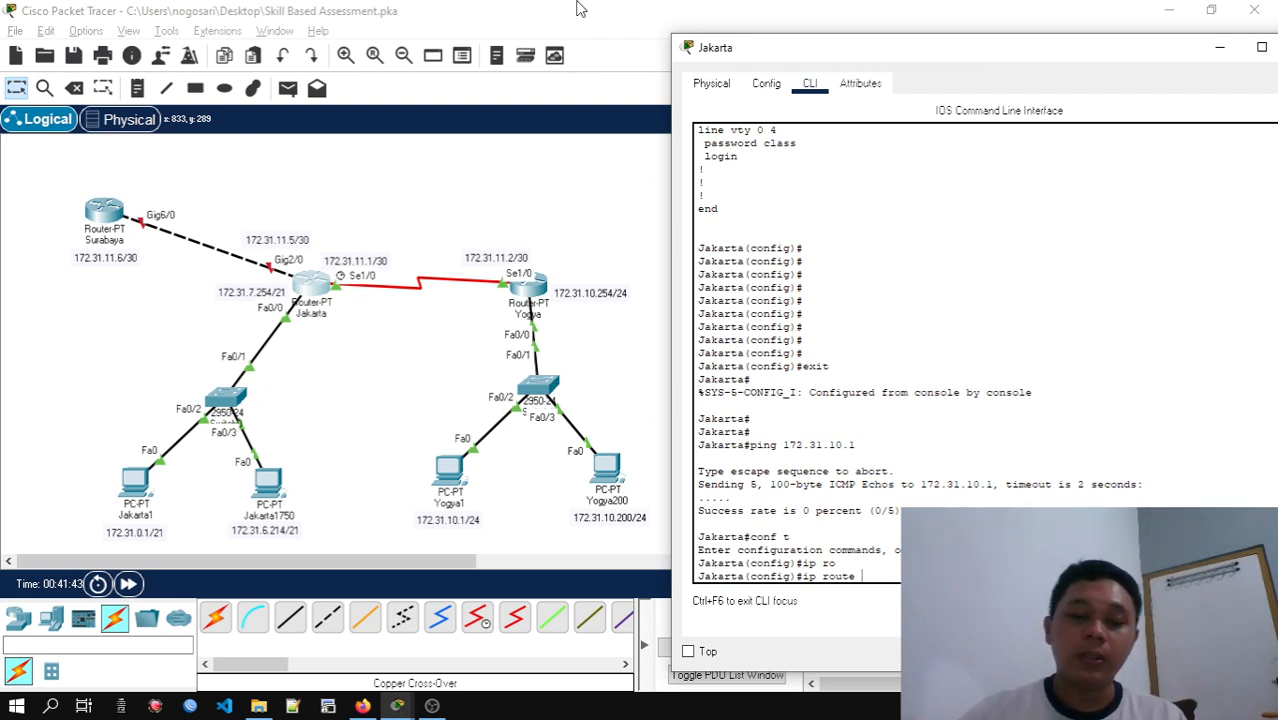
text(172.31)
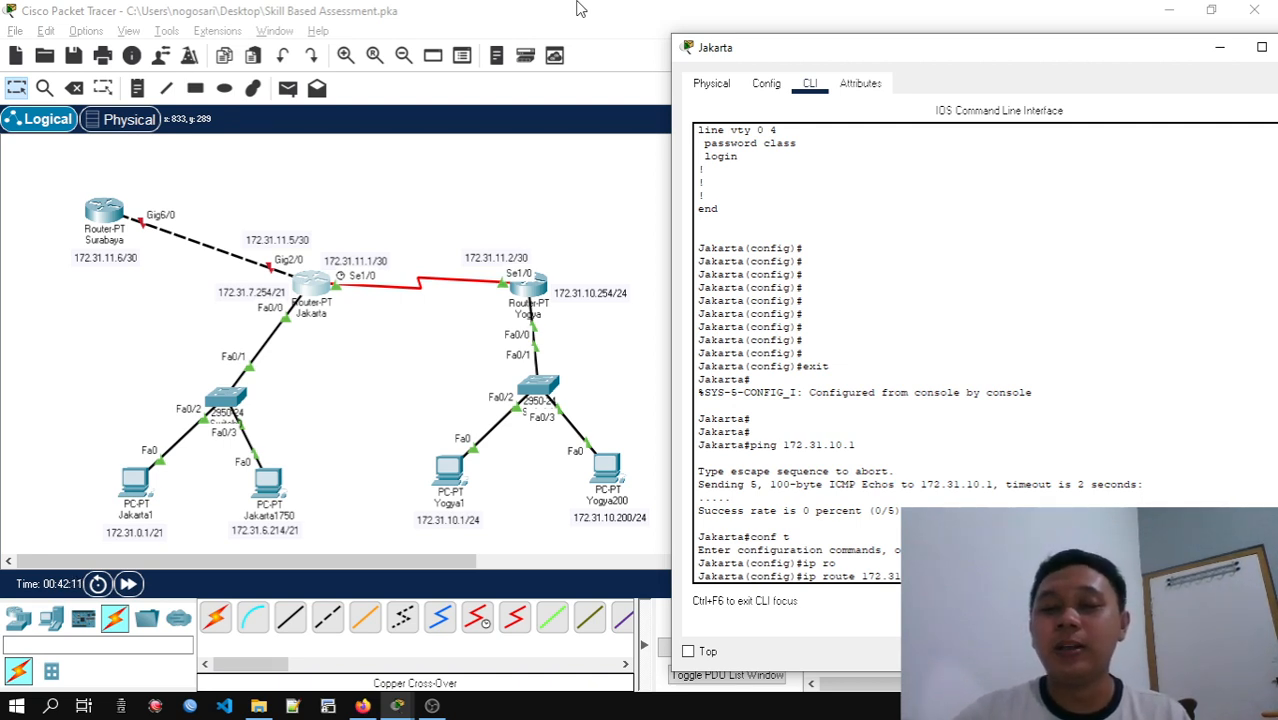
key(Return)
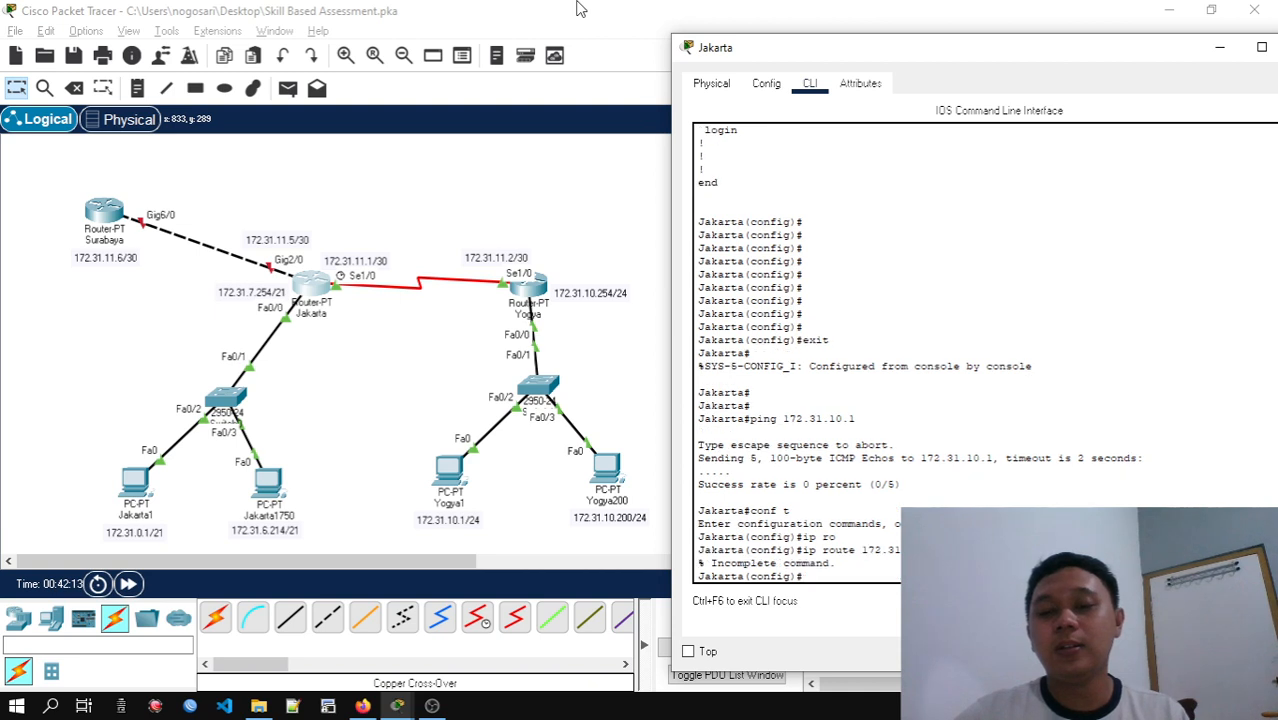
key(Up)
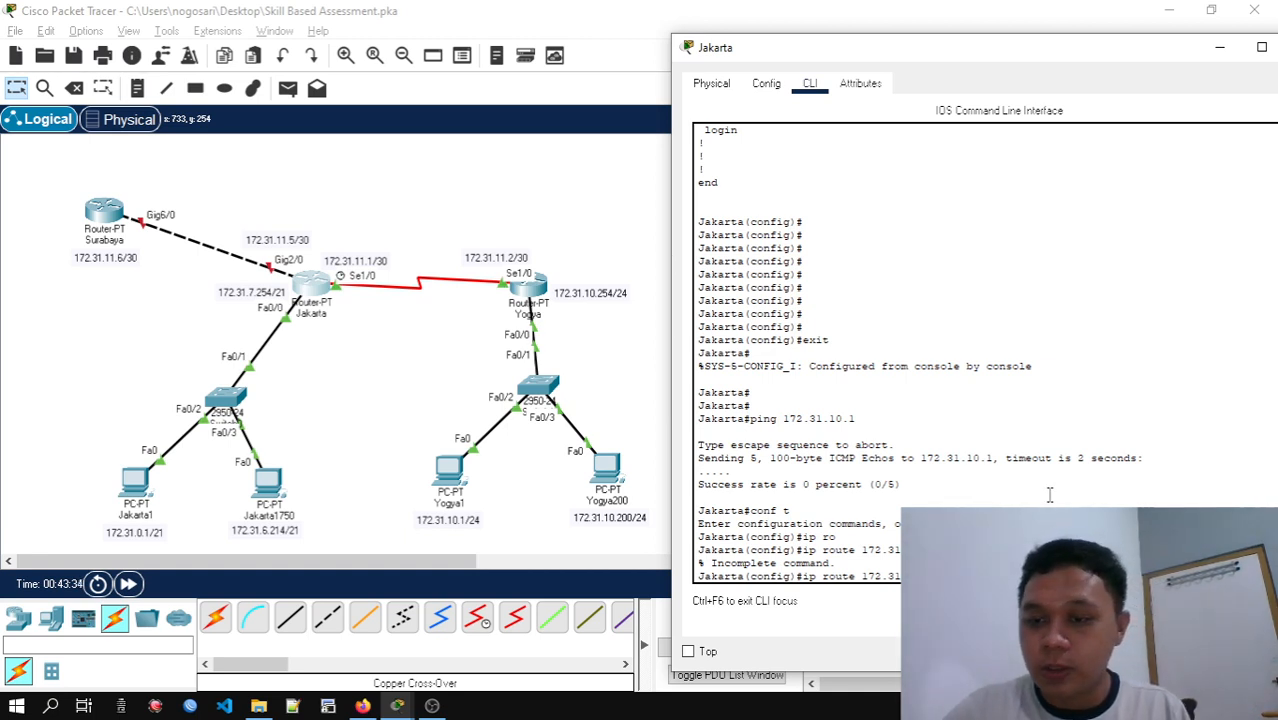
key(Return)
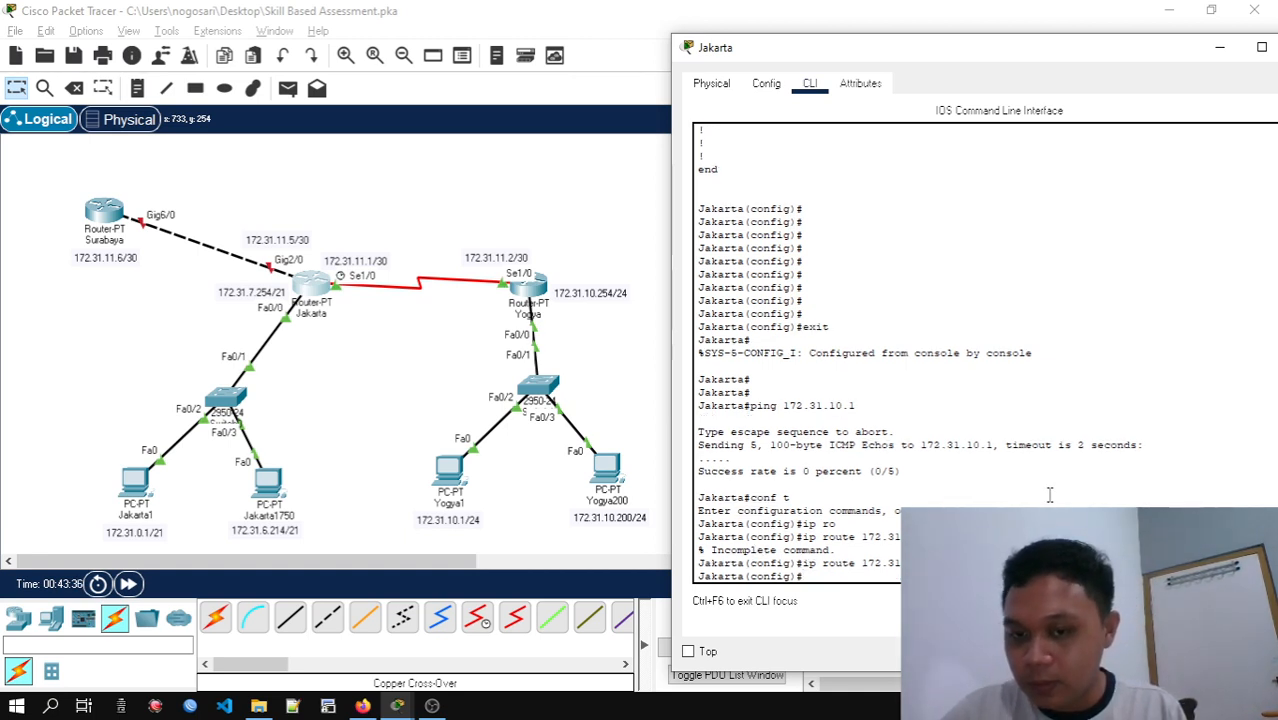
Exit global configuration mode on the Jakarta router and return to the privileged prompt
text(e)
key(BackSpace)
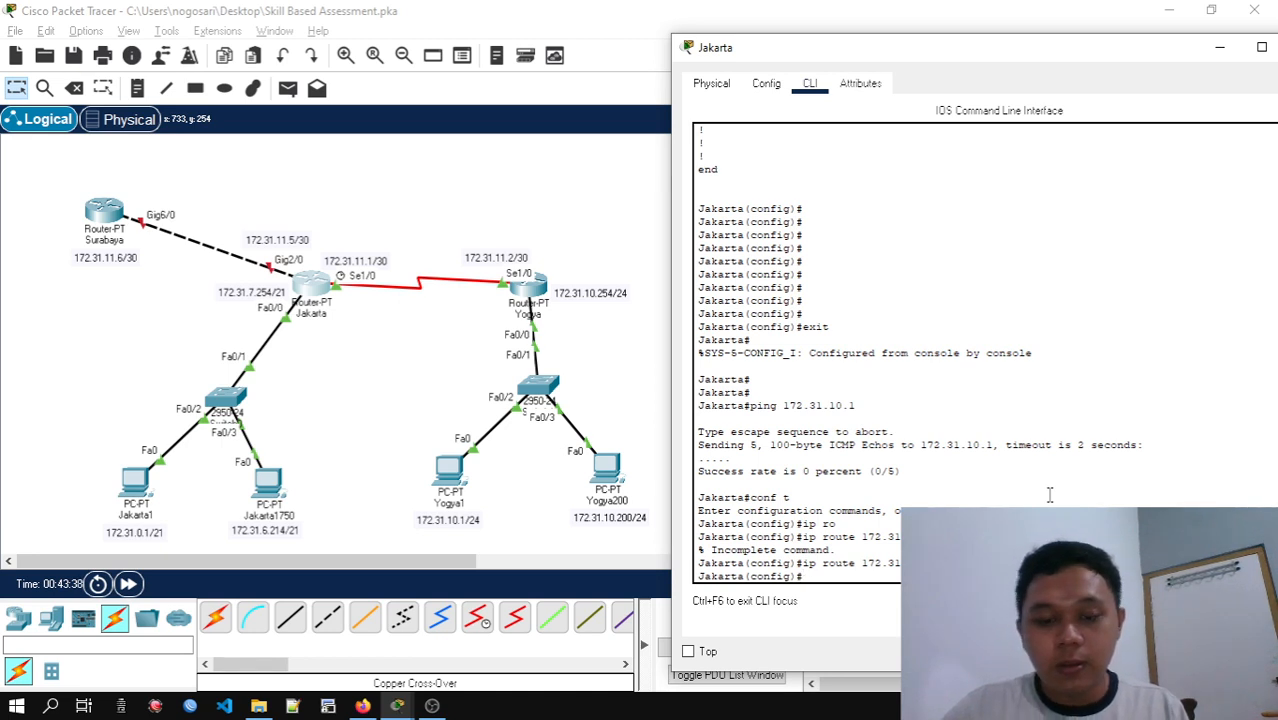
text(exit)
key(Return)
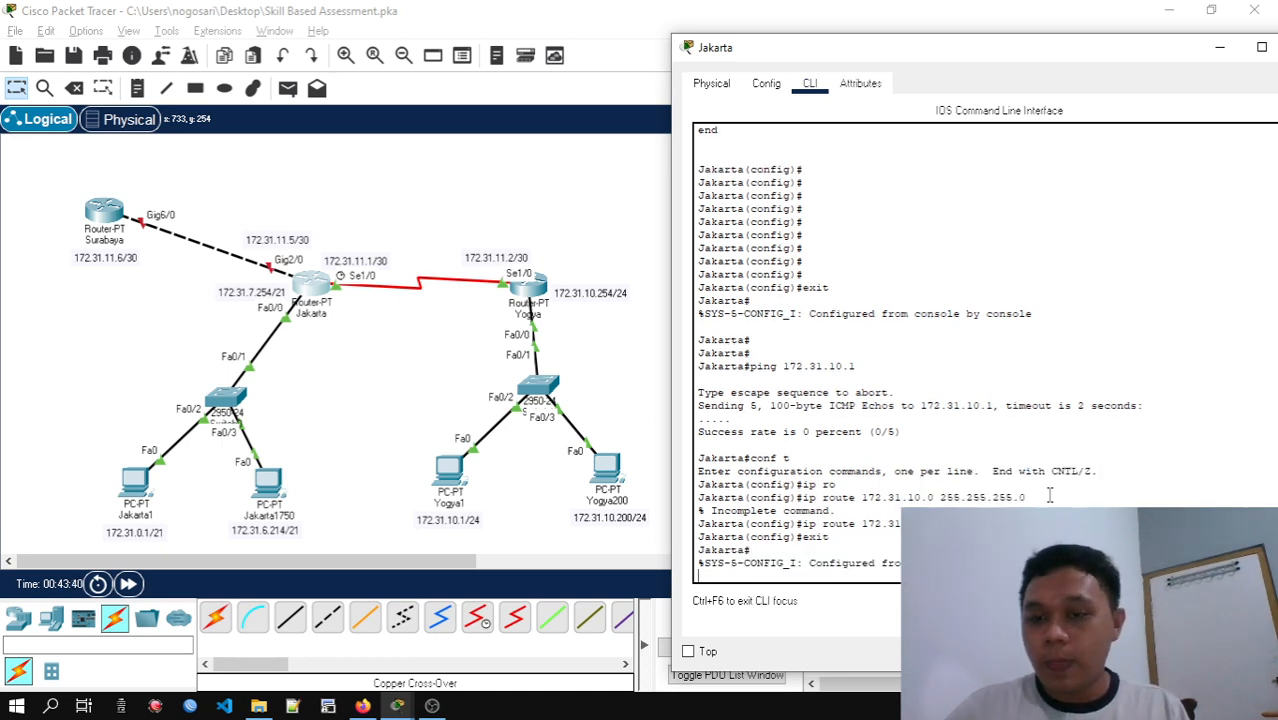
key(Return)
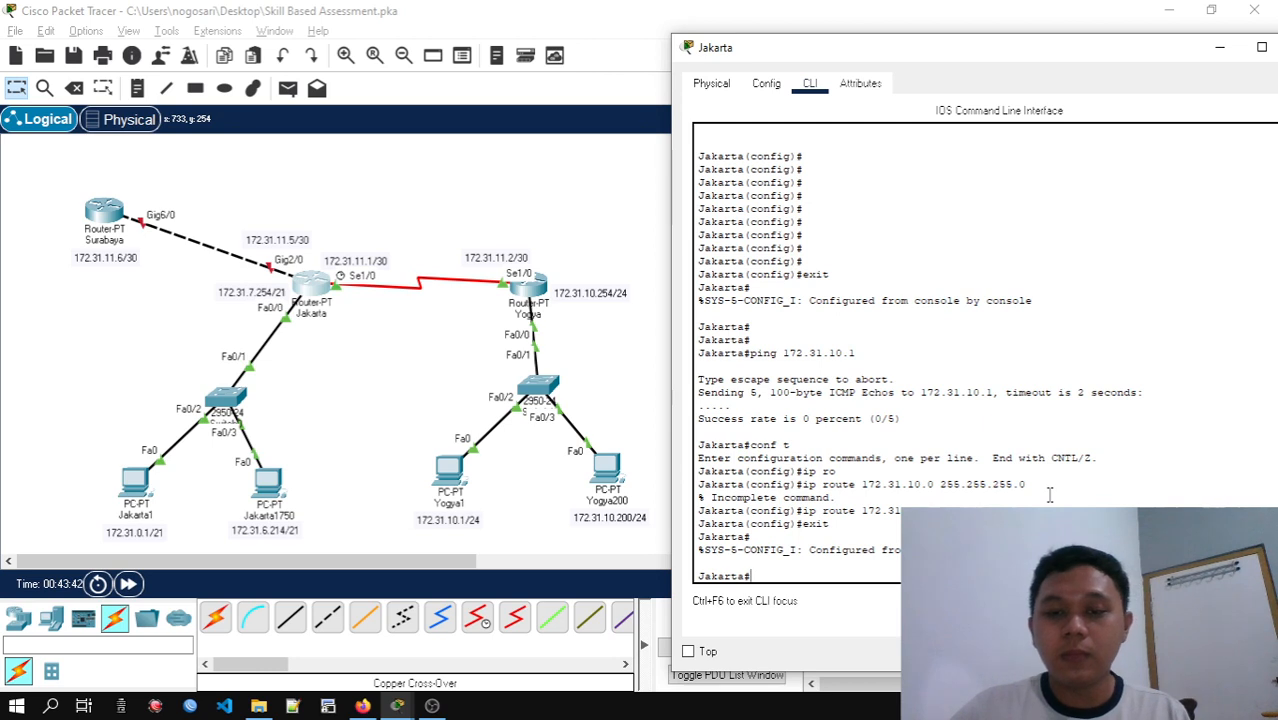
text(ping)
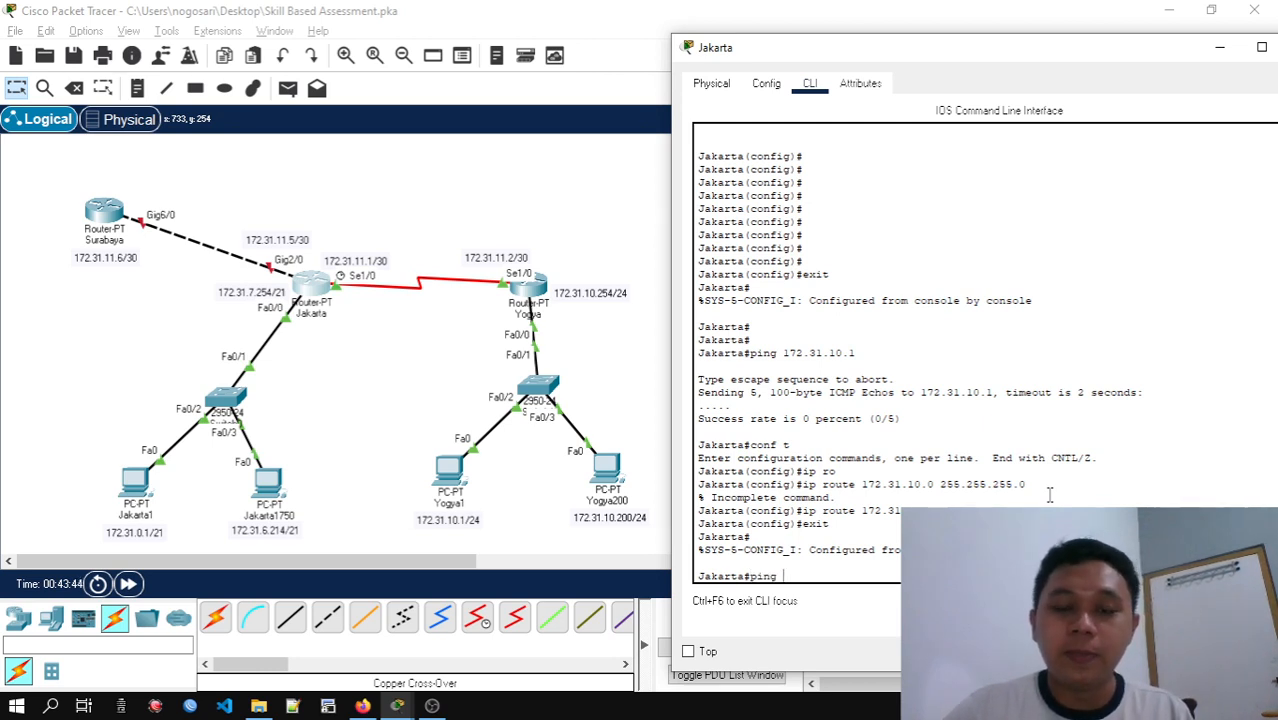
key(BackSpace)
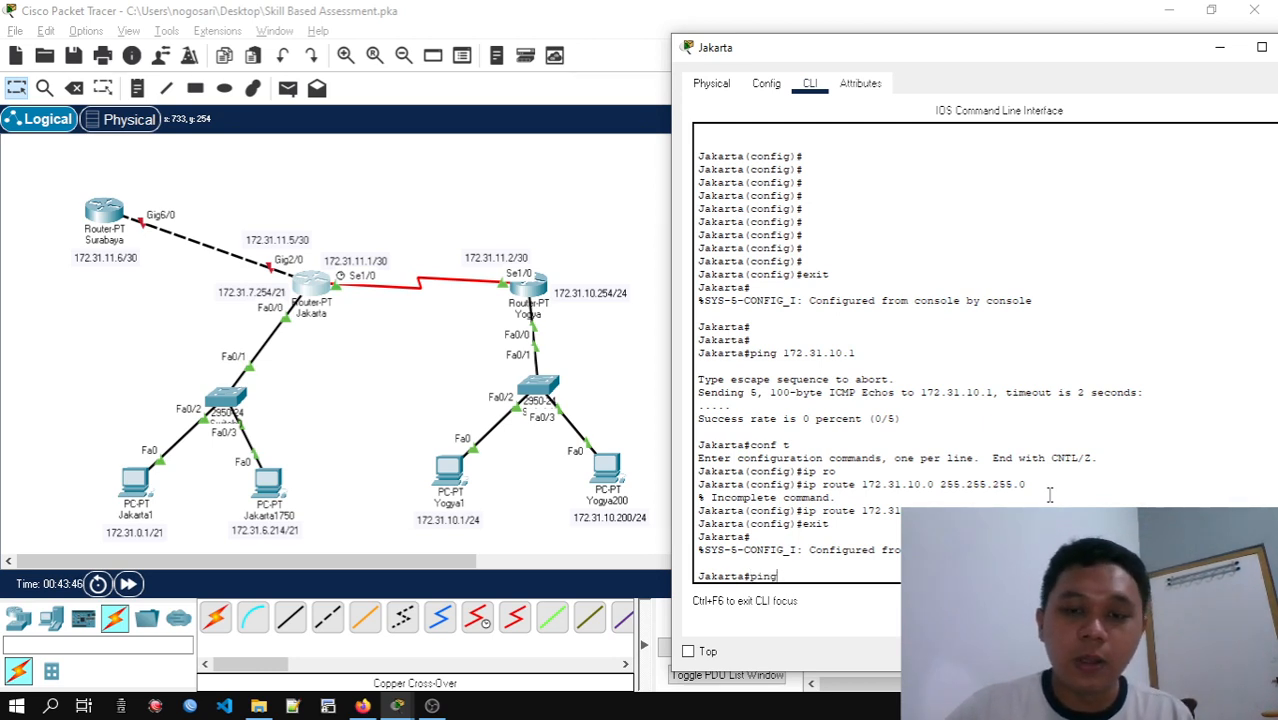
key(BackSpace)
key(BackSpace)
key(BackSpace)
key(BackSpace)
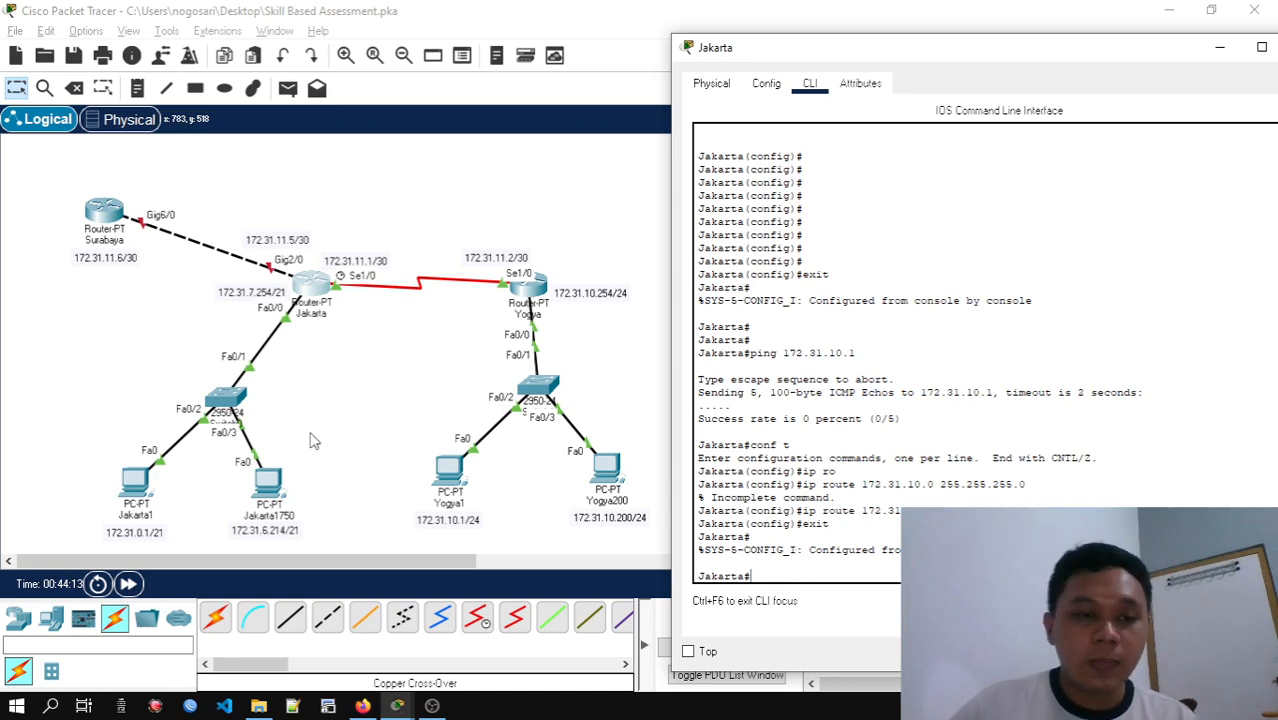
Ping Yogya1 at 172.31.10.1 from the Jakarta1 PC's command prompt, then close the Jakarta1 window
click(135, 482)
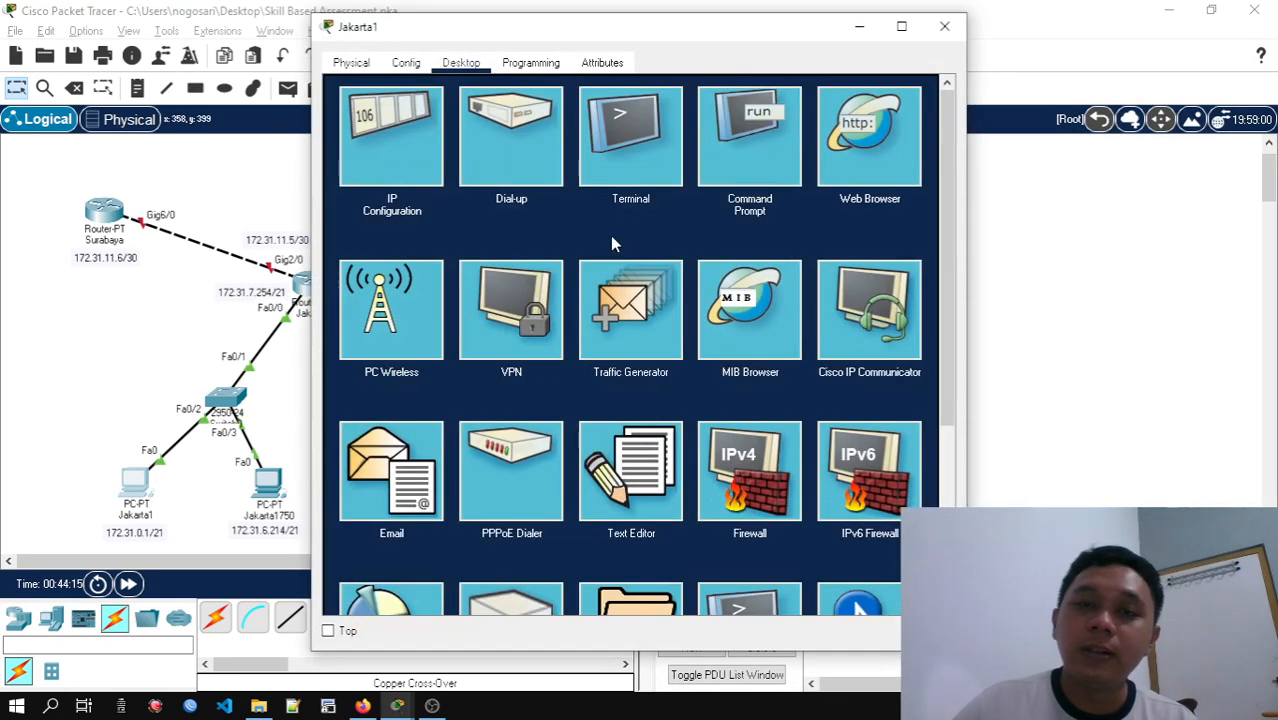
click(748, 165)
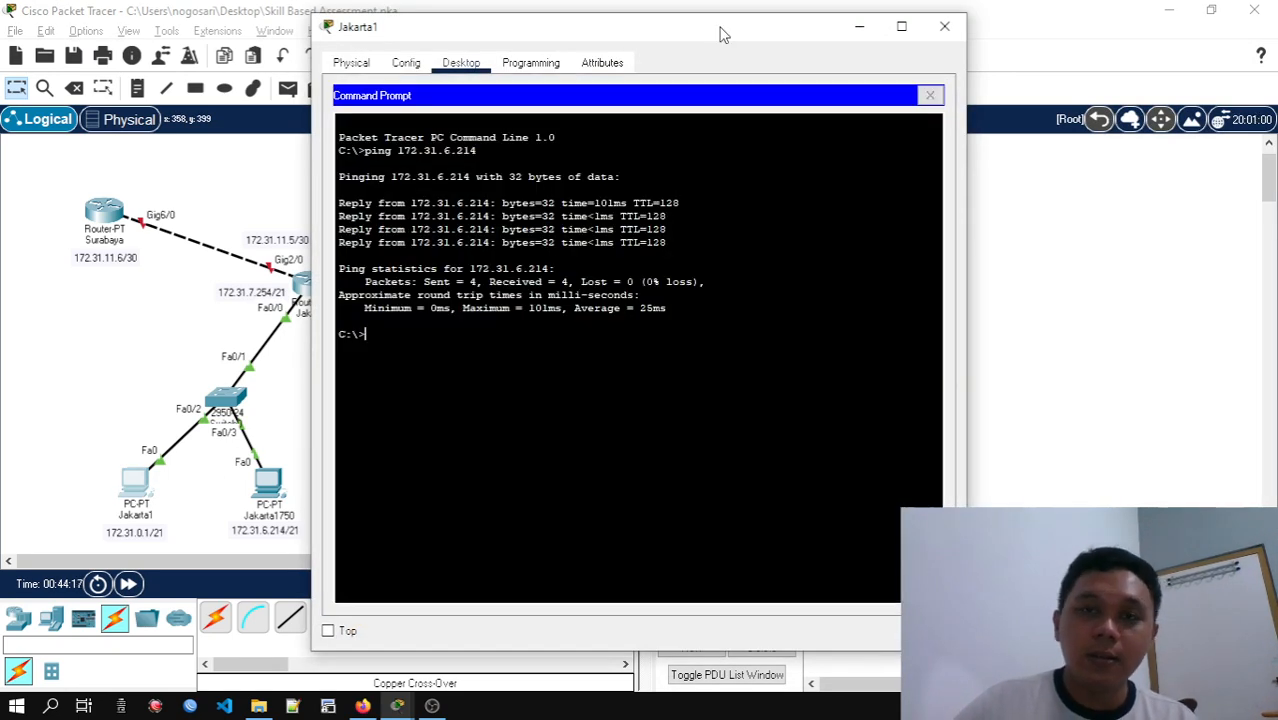
drag(728, 33, 1027, 30)
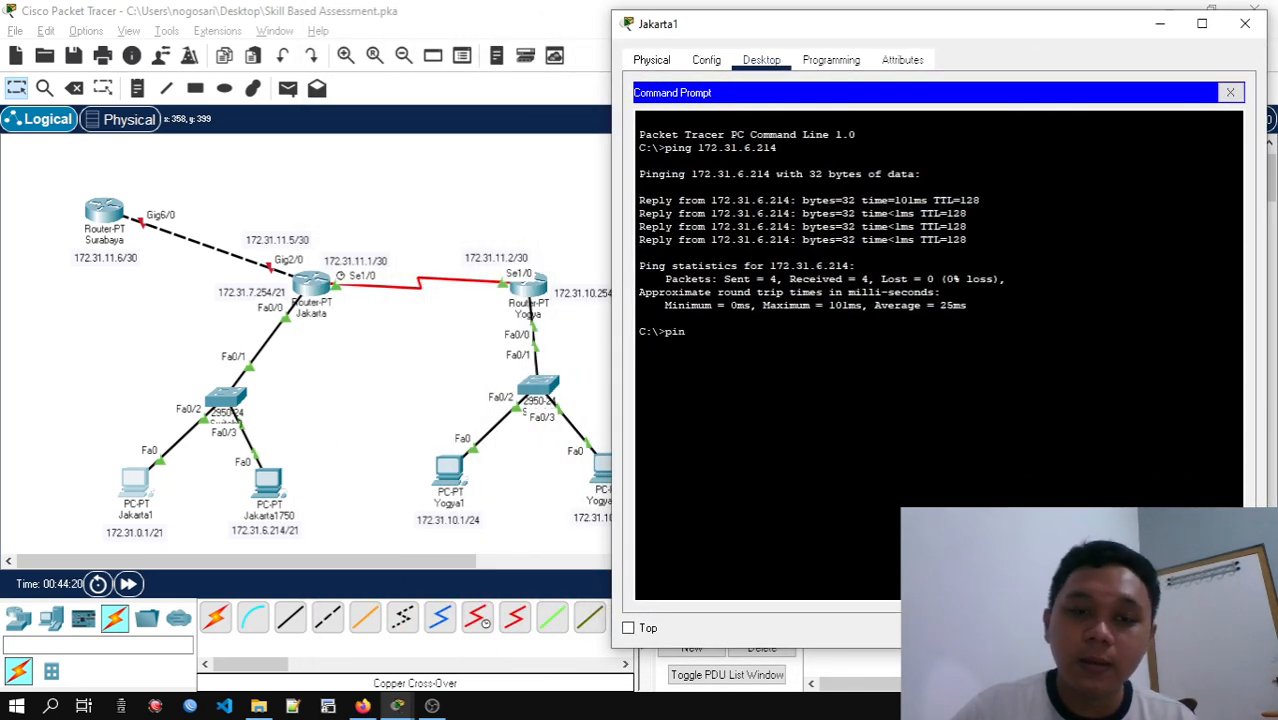
text(172)
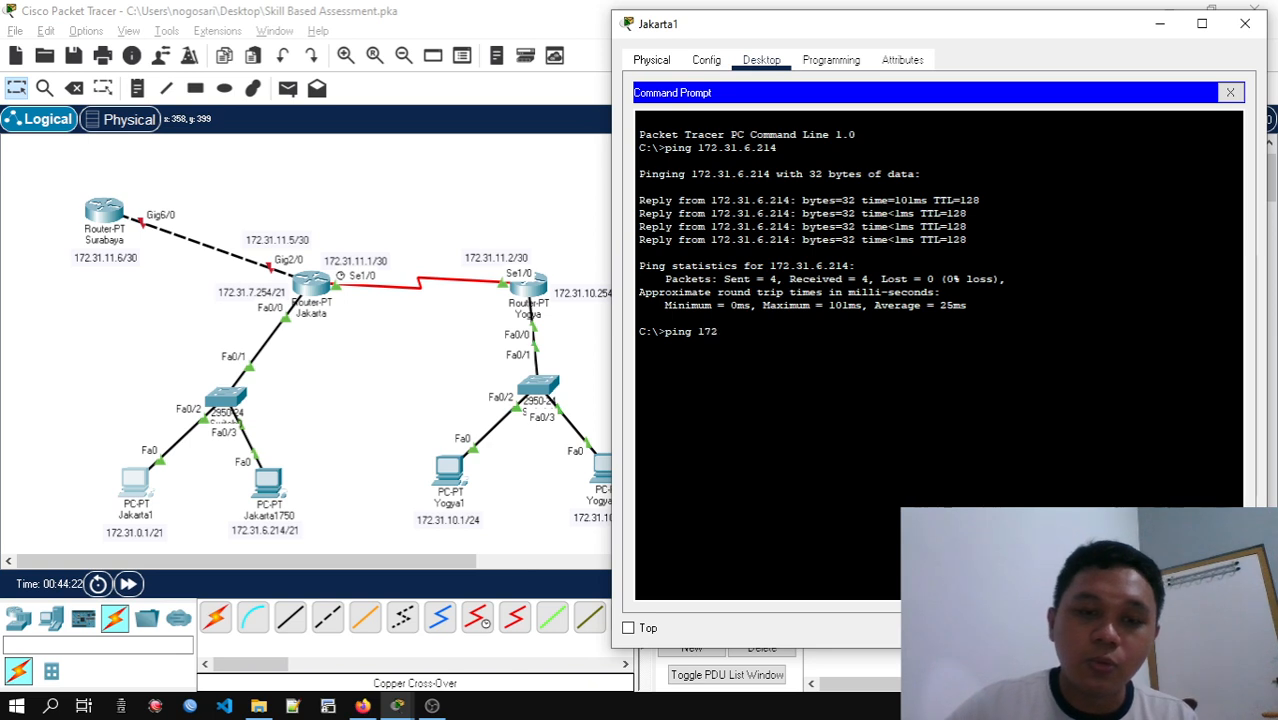
text(.31.10.1)
key(Return)
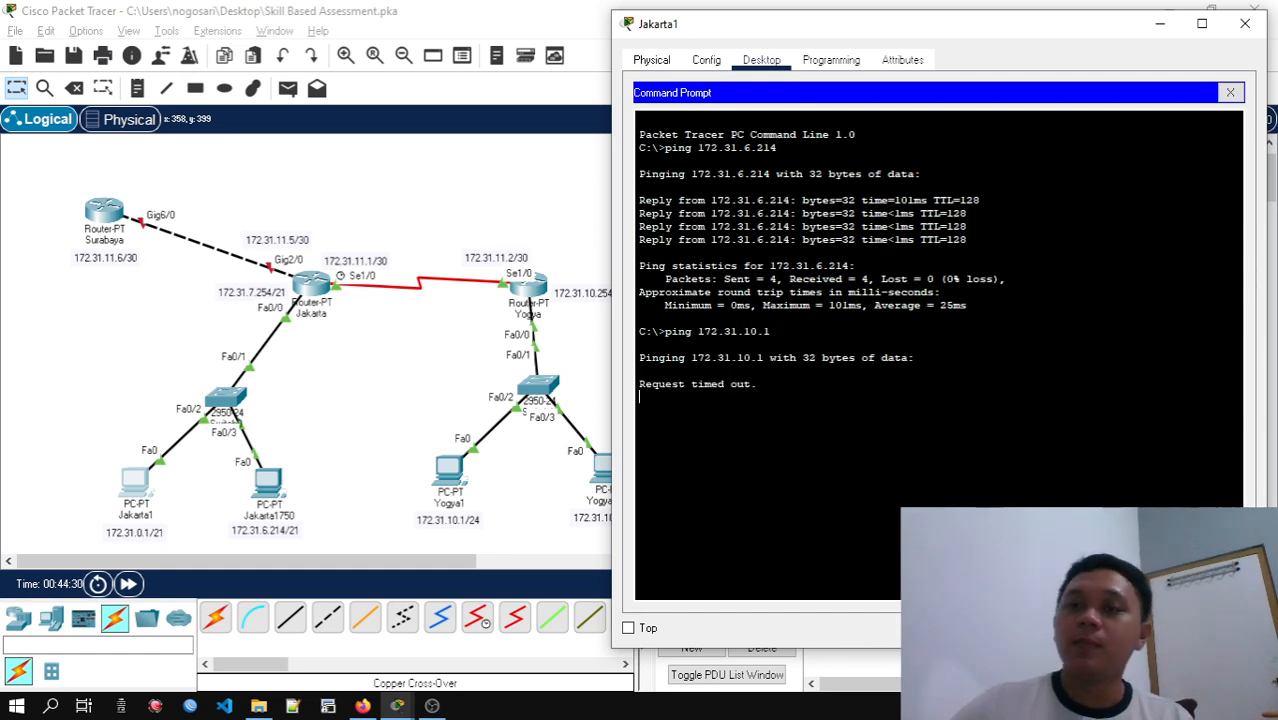
click(1230, 92)
click(1246, 21)
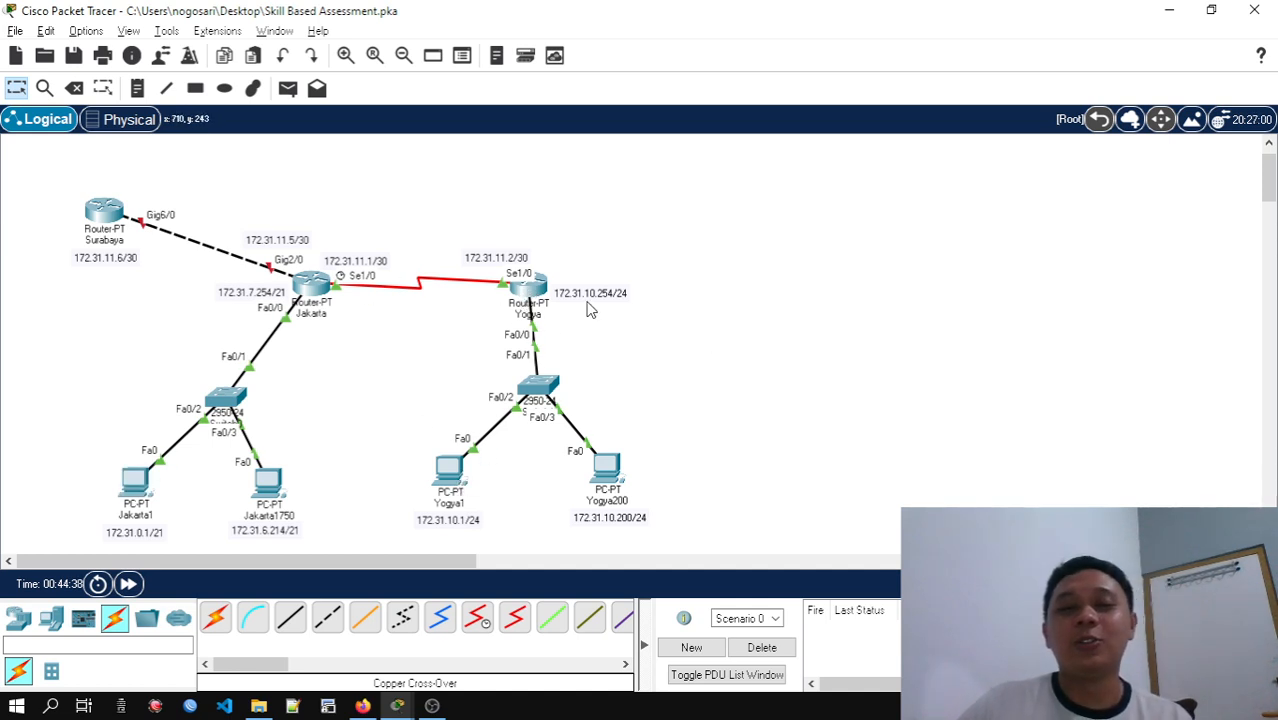
mouse_move(525, 290)
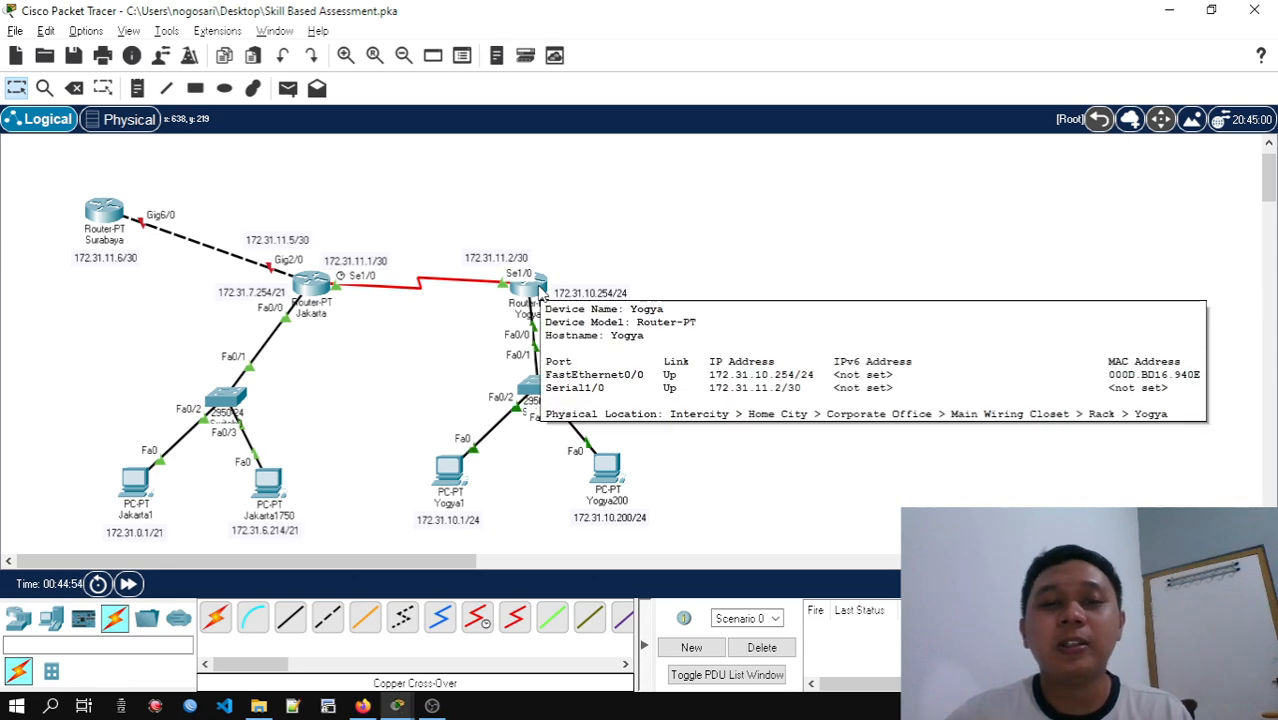
click(540, 293)
drag(586, 45, 888, 58)
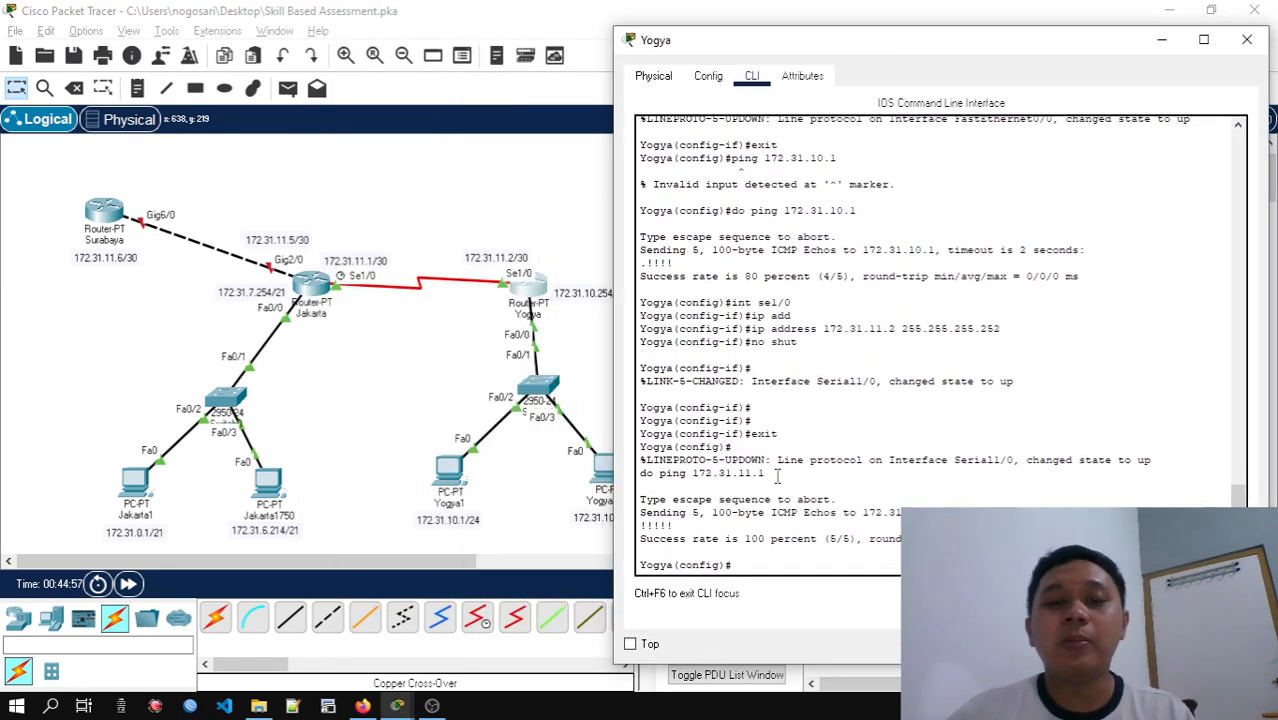
drag(781, 52, 785, 35)
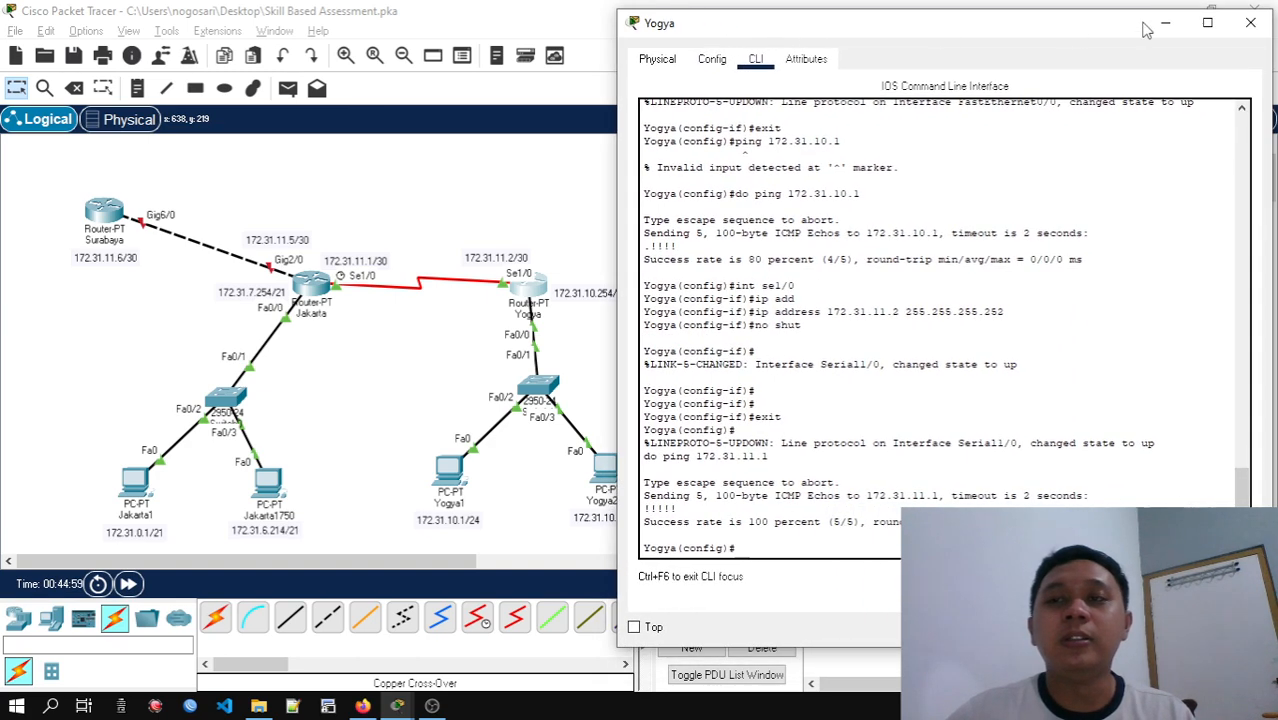
click(1250, 22)
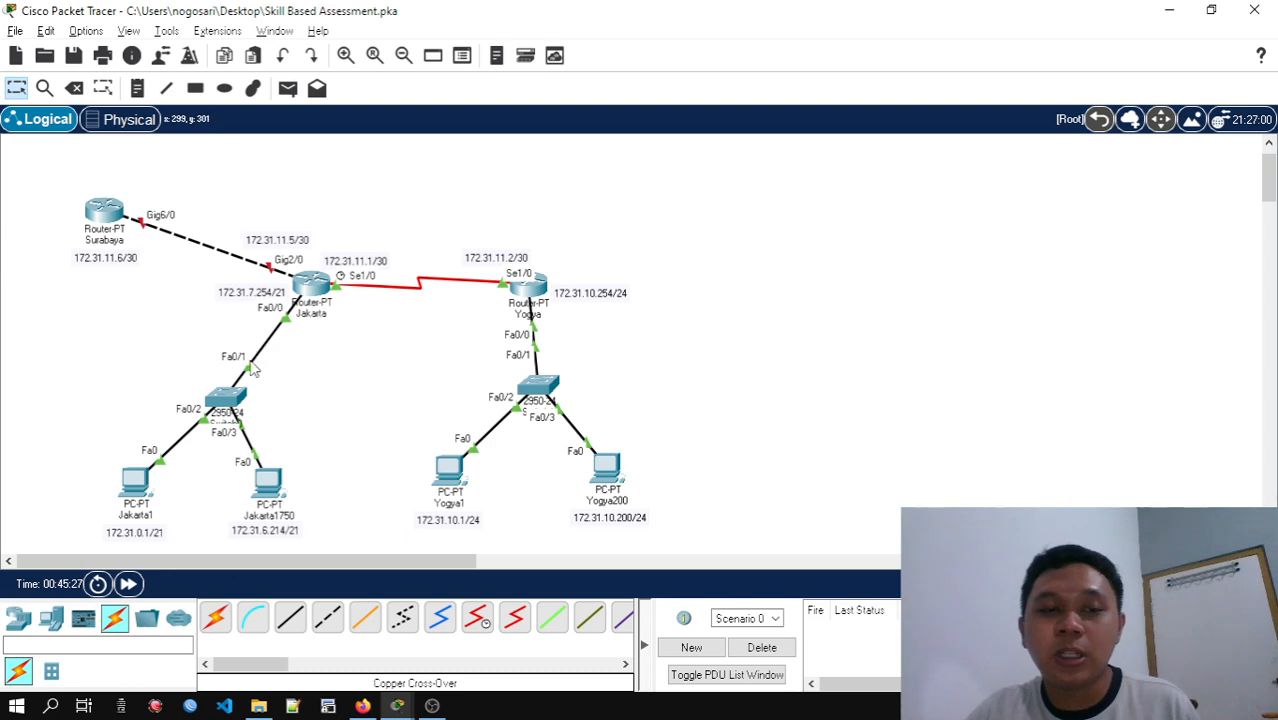
Open the Yogya router's command line and start a static route command with ip route add 172.31
click(545, 289)
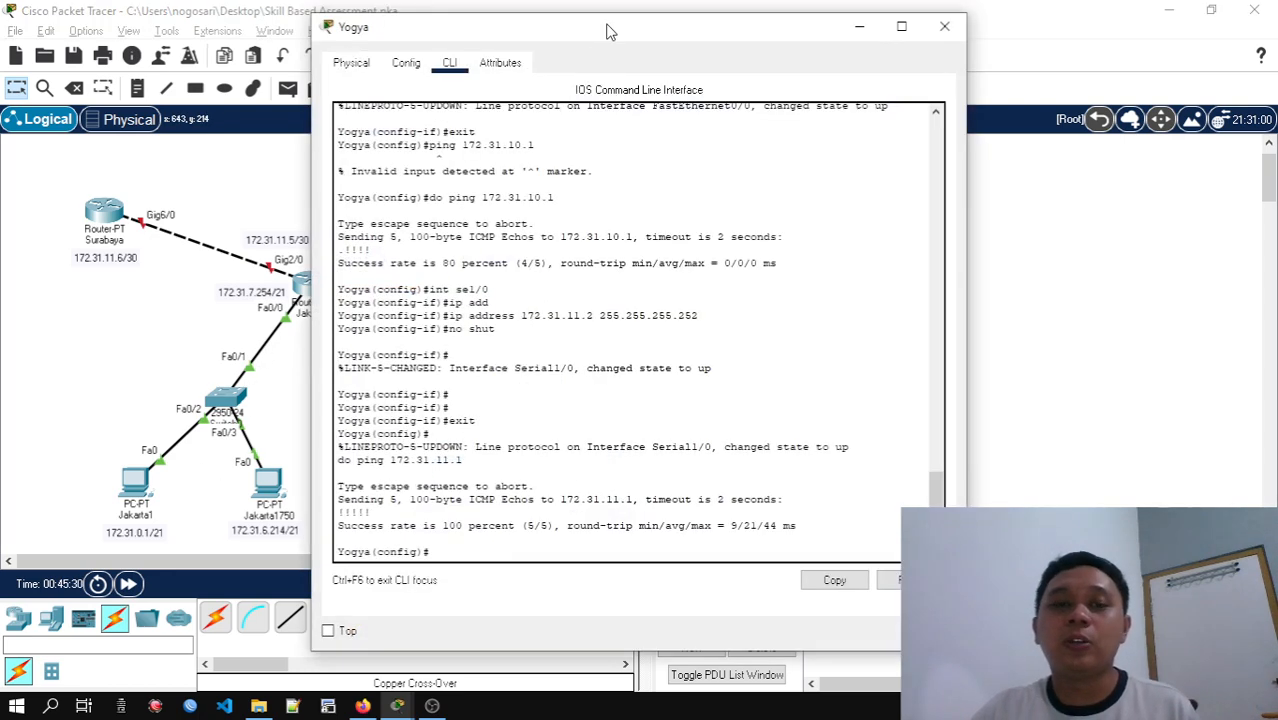
drag(608, 28, 927, 26)
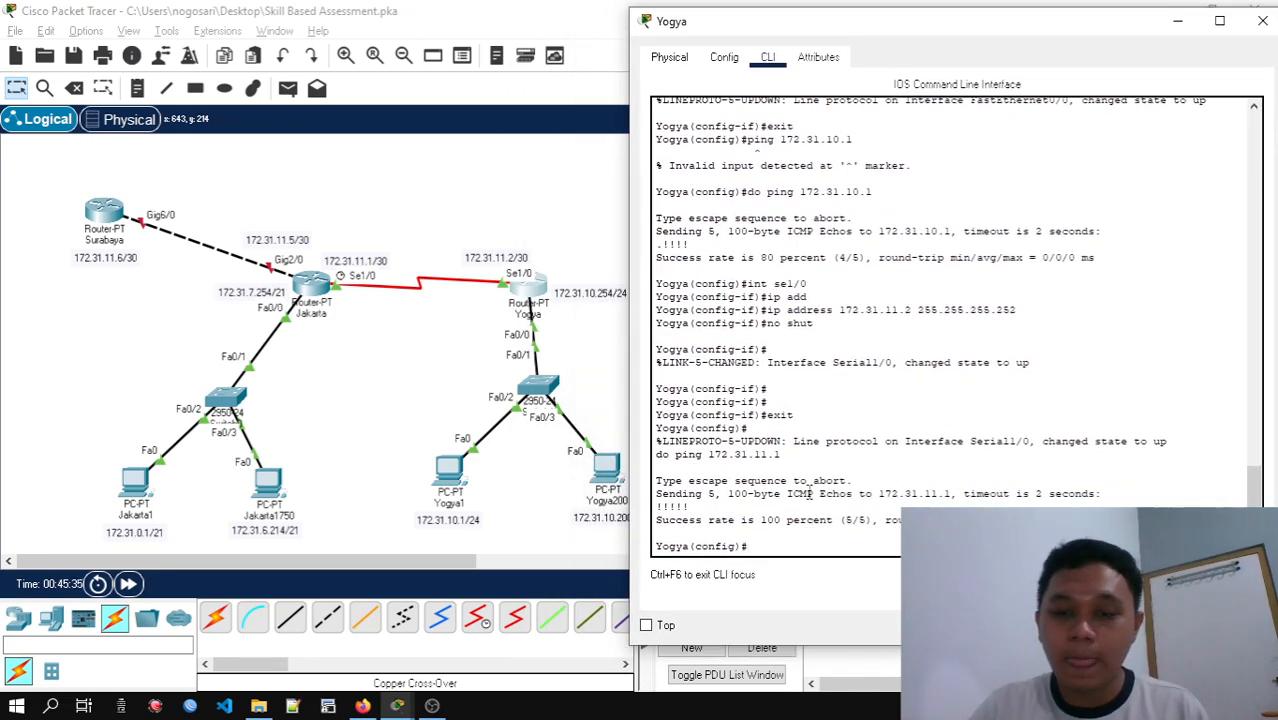
text(ro)
key(Tab)
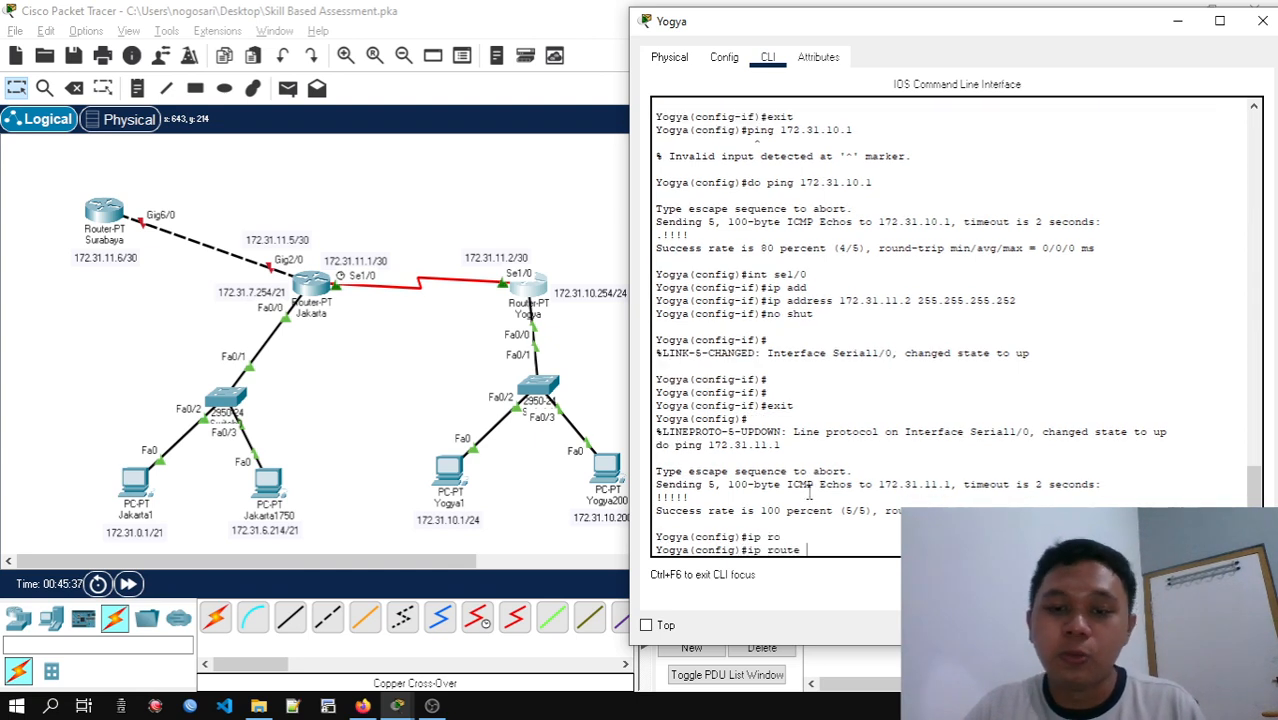
text(add )
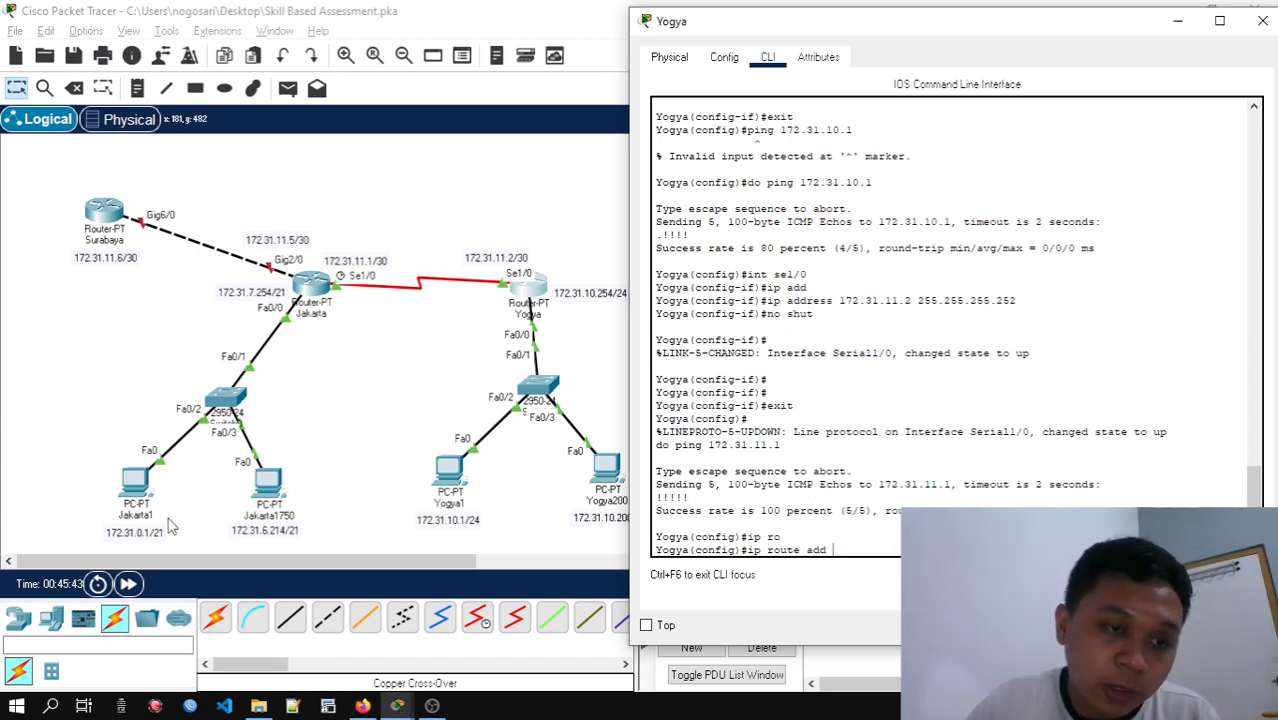
text(172)
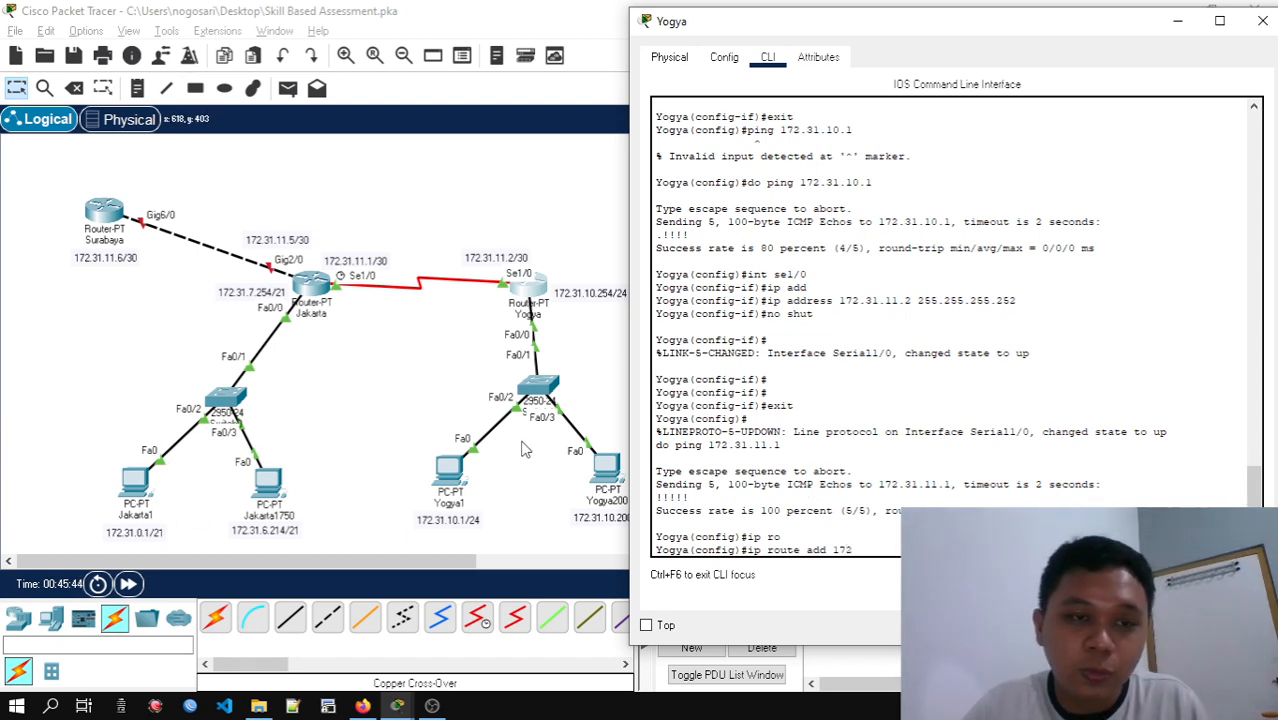
text(.31.)
Switch to the Subnetting spreadsheet in Firefox and select the 172.31.0.0 part of the Kantor Pusat (Jakarta) network address
key(alt+Tab)
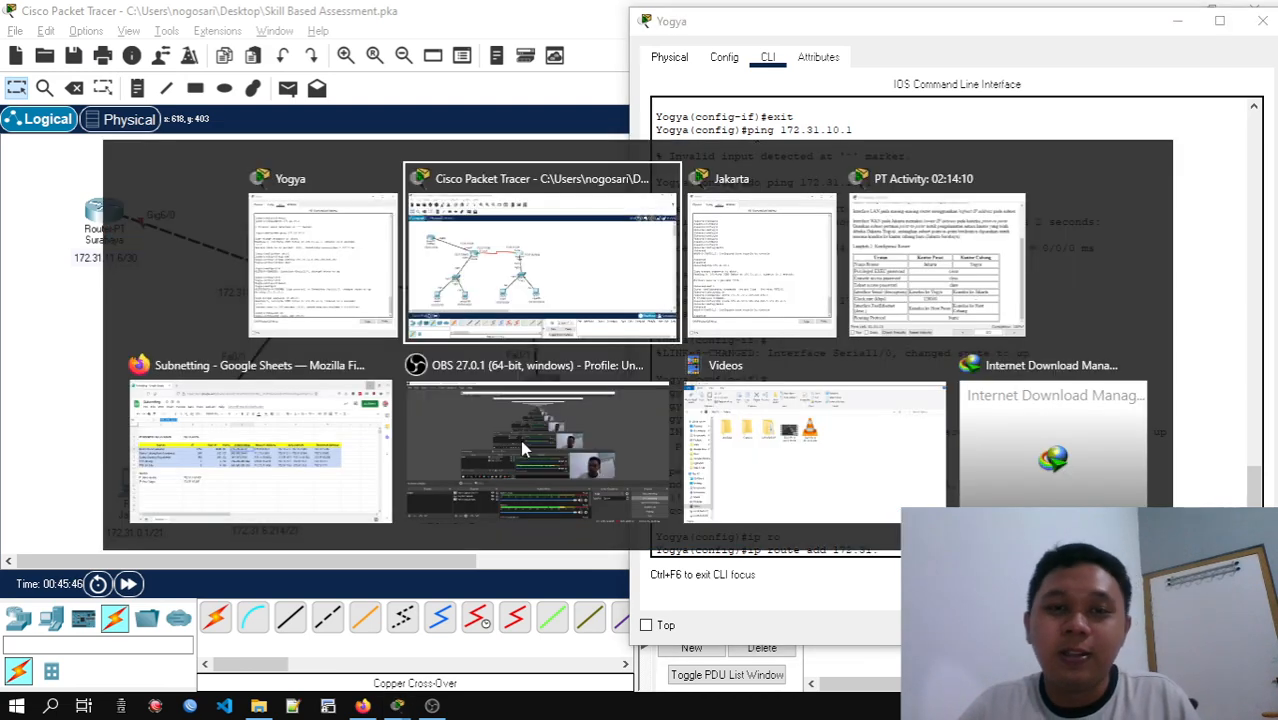
key(Tab)
key(Tab)
key(Tab)
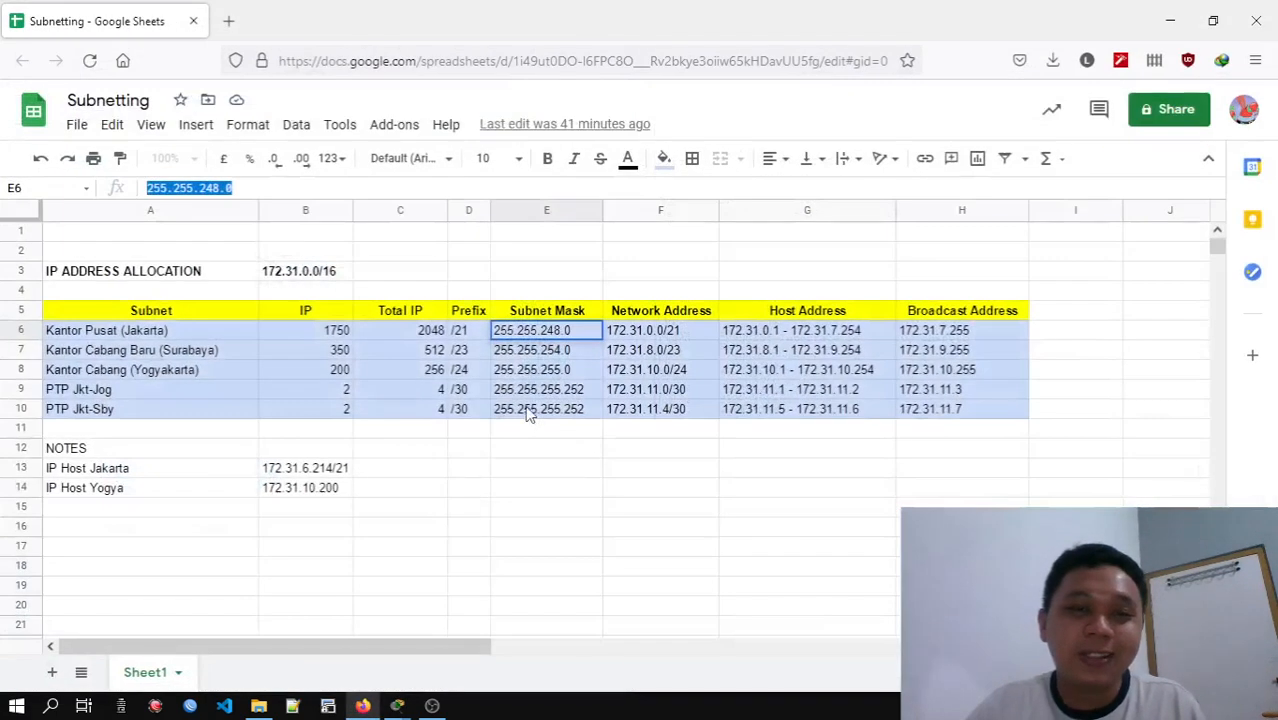
click(630, 331)
drag(213, 187, 120, 193)
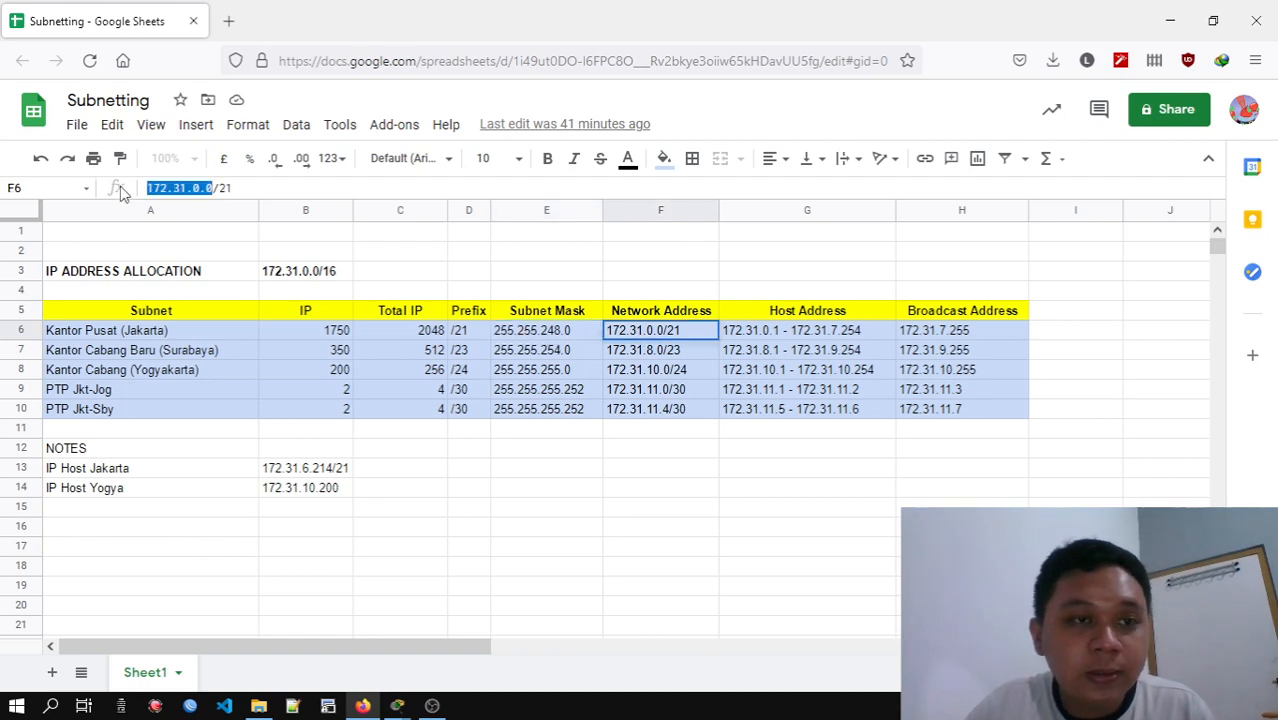
Return to the Yogya router's command line and try ip route add 172.31.0.0 255.255.248.0 172.31.11.1
key(alt+Tab)
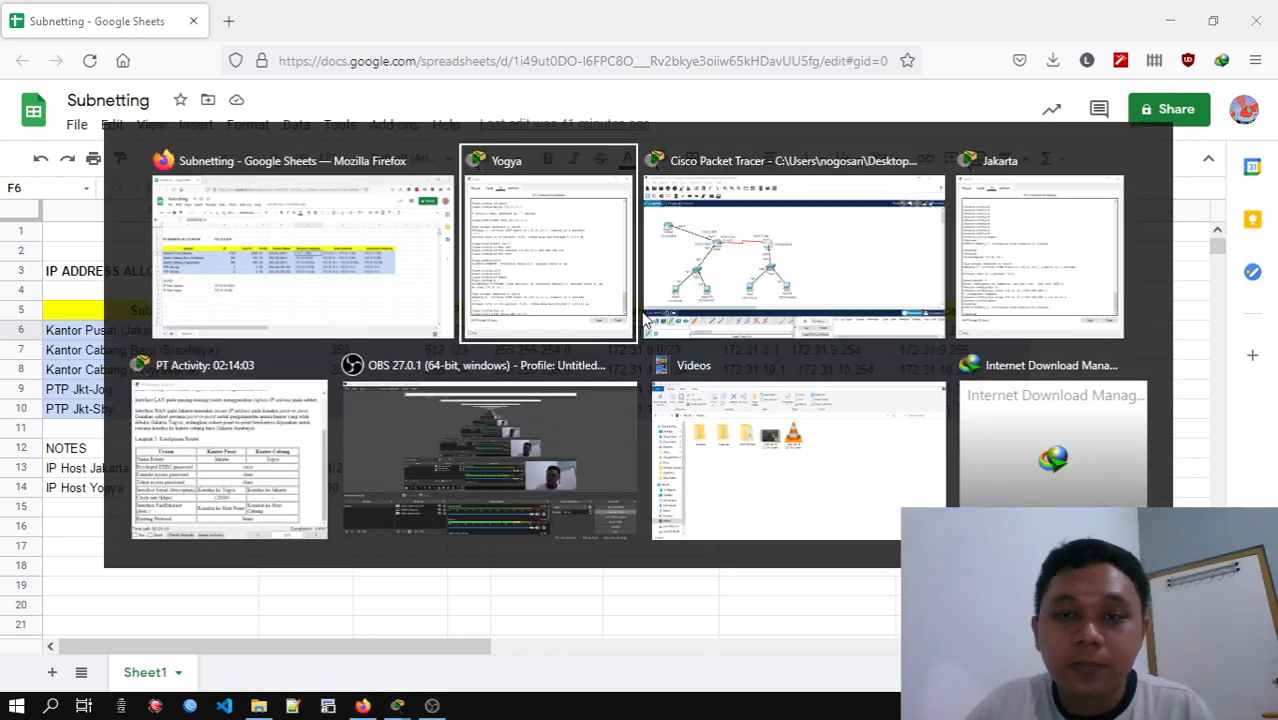
click(718, 323)
key(alt+Tab)
key(alt+Tab)
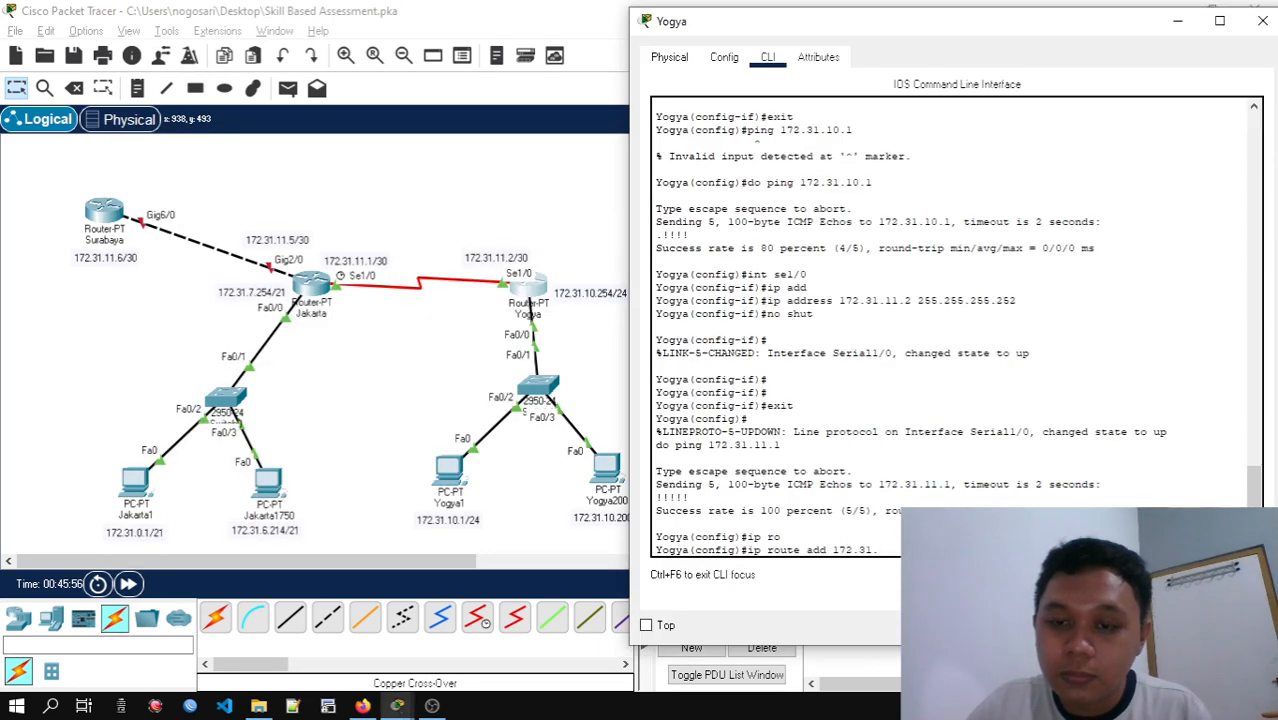
key(BackSpace)
key(BackSpace)
key(BackSpace)
key(BackSpace)
key(BackSpace)
key(BackSpace)
key(BackSpace)
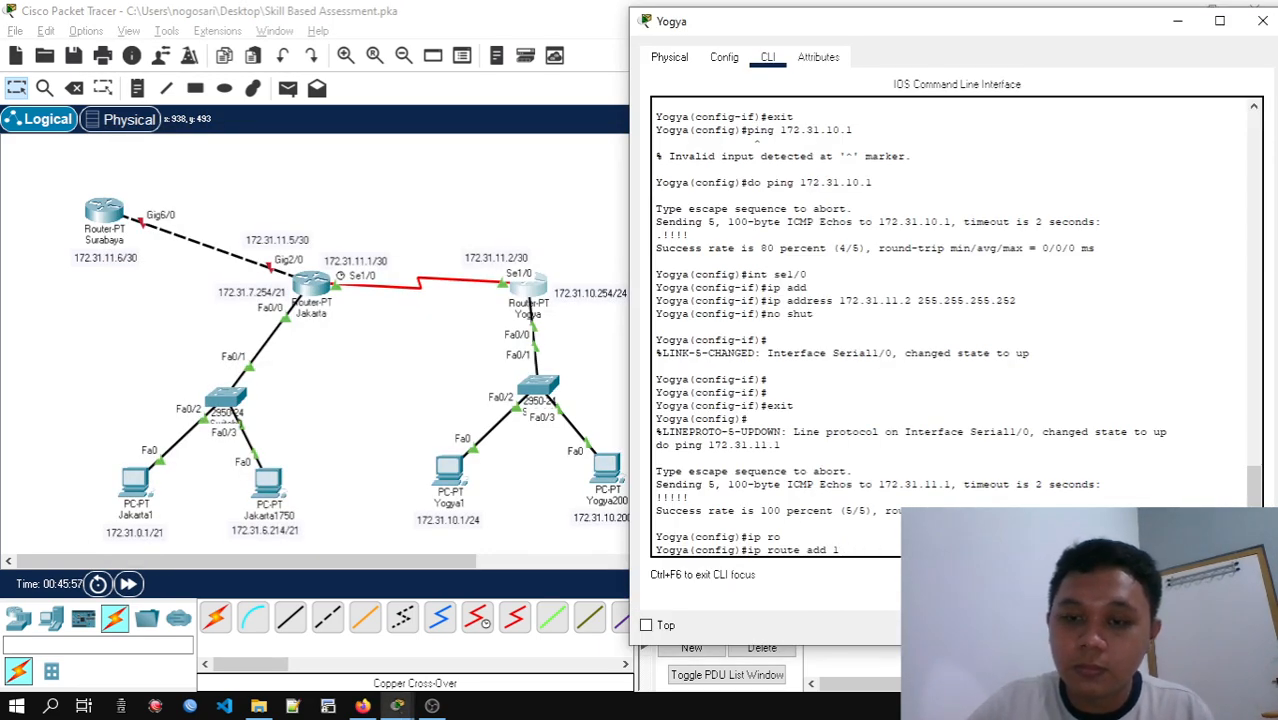
text(172.31.0.0)
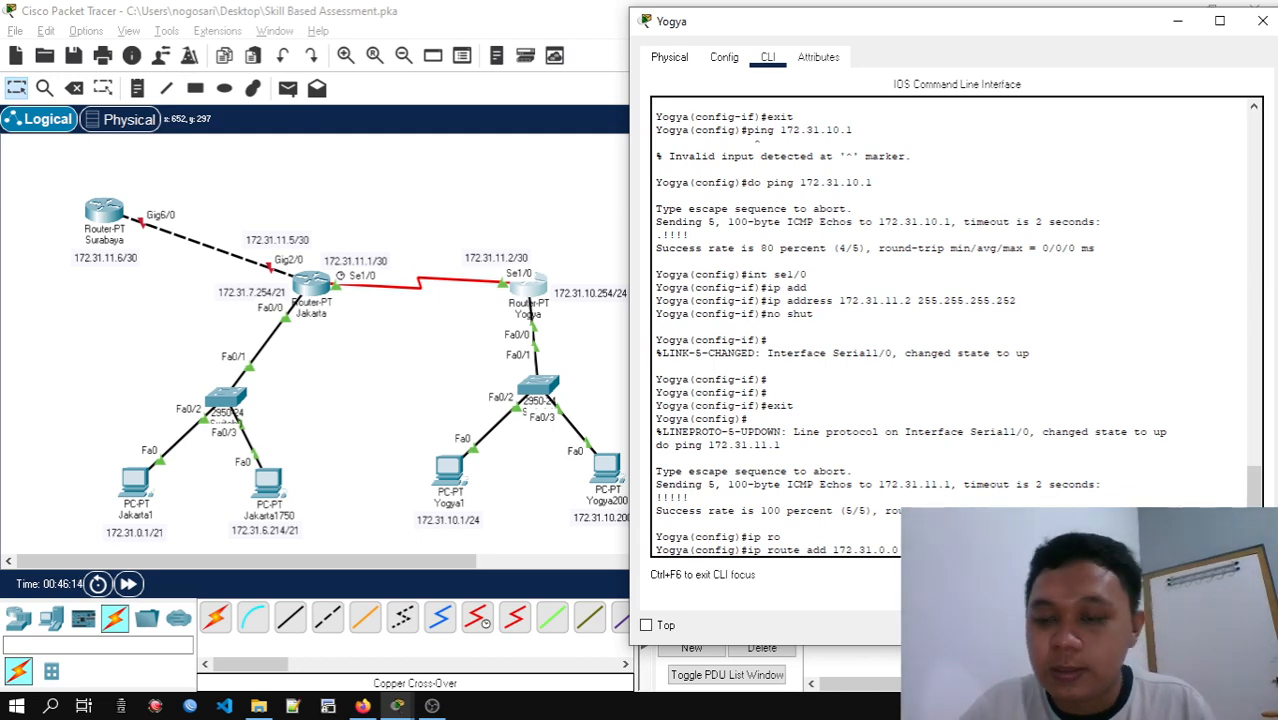
key(Return)
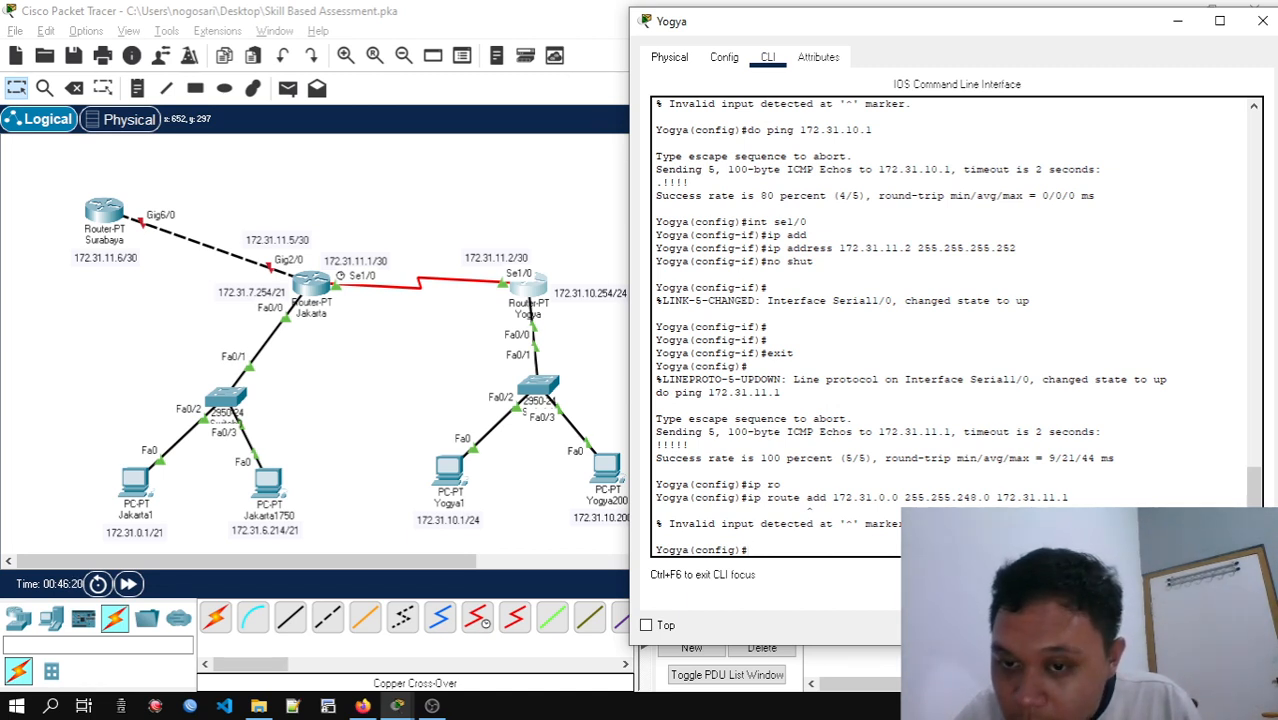
Recall the route command, remove the word add, and run ip route 172.31.0.0 255.255.248.0 172.31.11.1 on Yogya
key(Up)
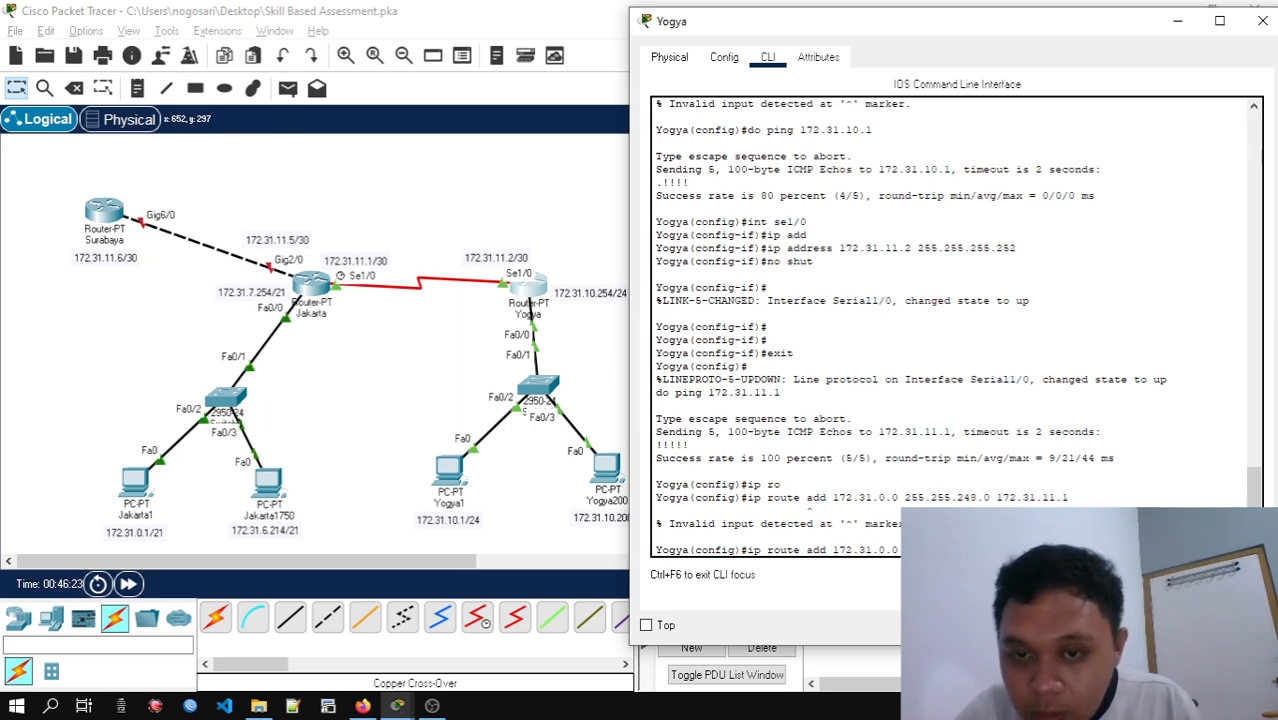
key(Left)
key(Left)
key(Left)
key(Left)
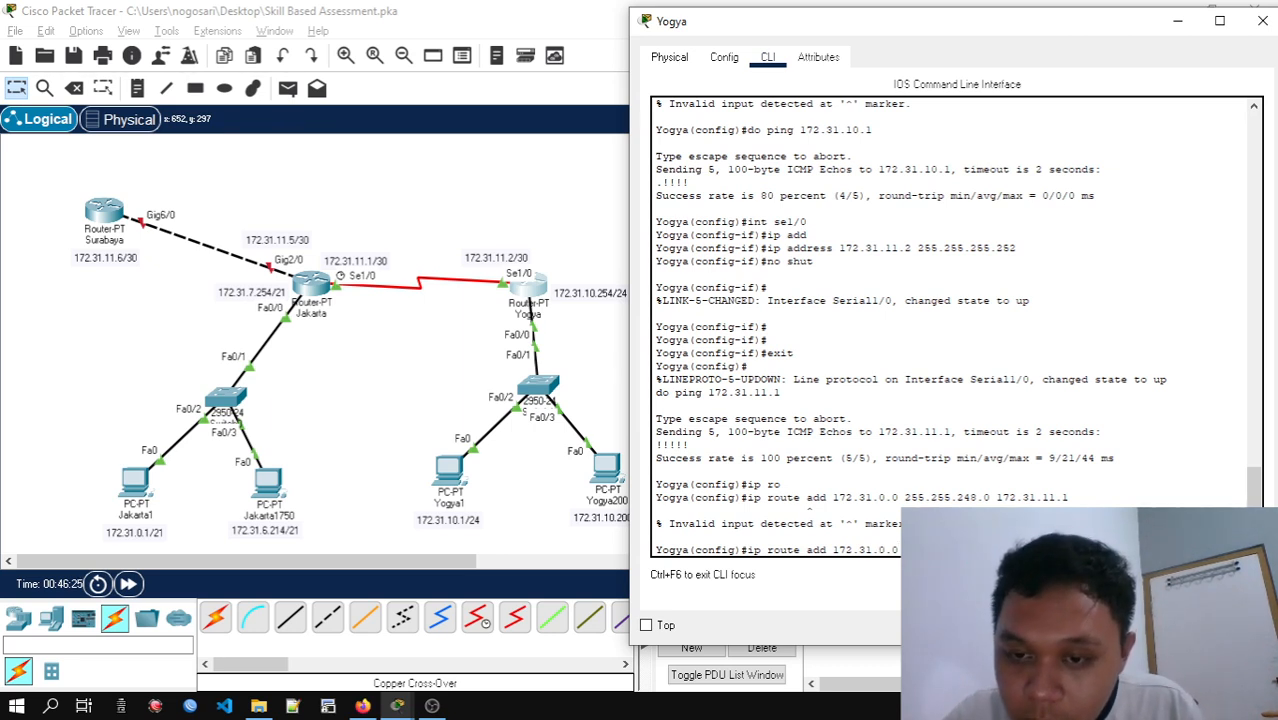
key(Left)
key(Left)
key(Left)
key(Left)
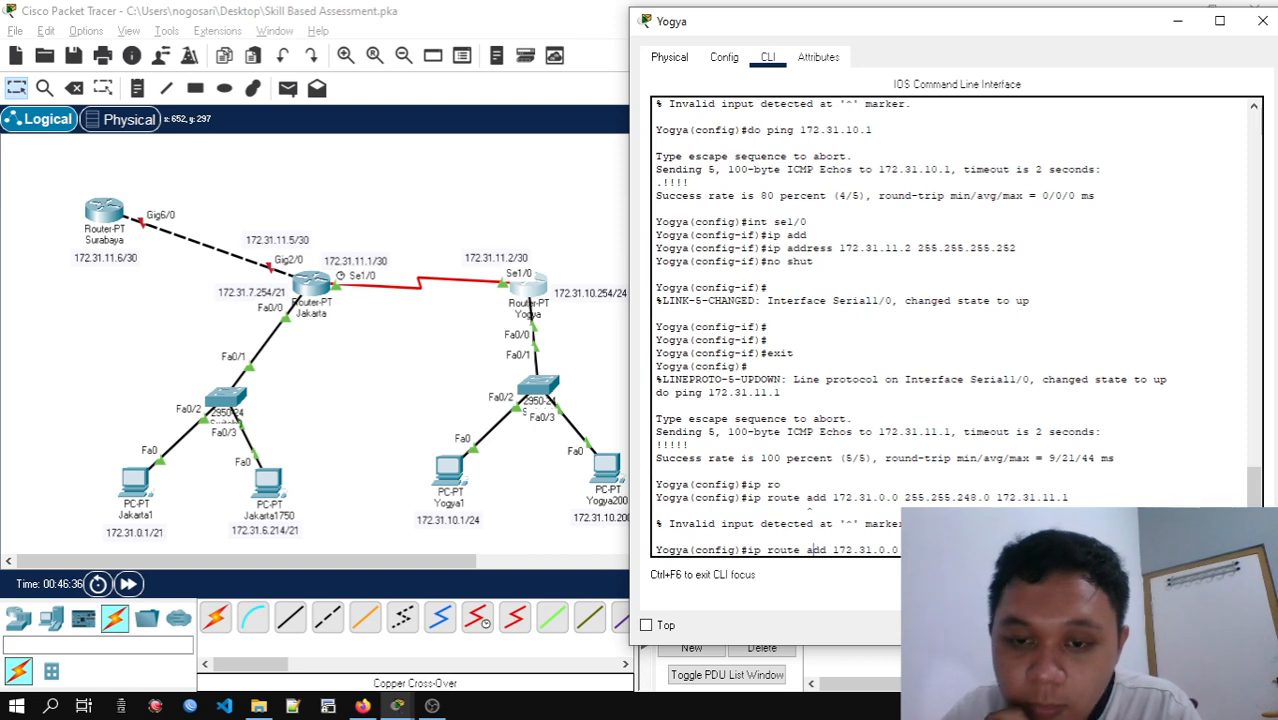
key(BackSpace)
key(BackSpace)
key(BackSpace)
key(BackSpace)
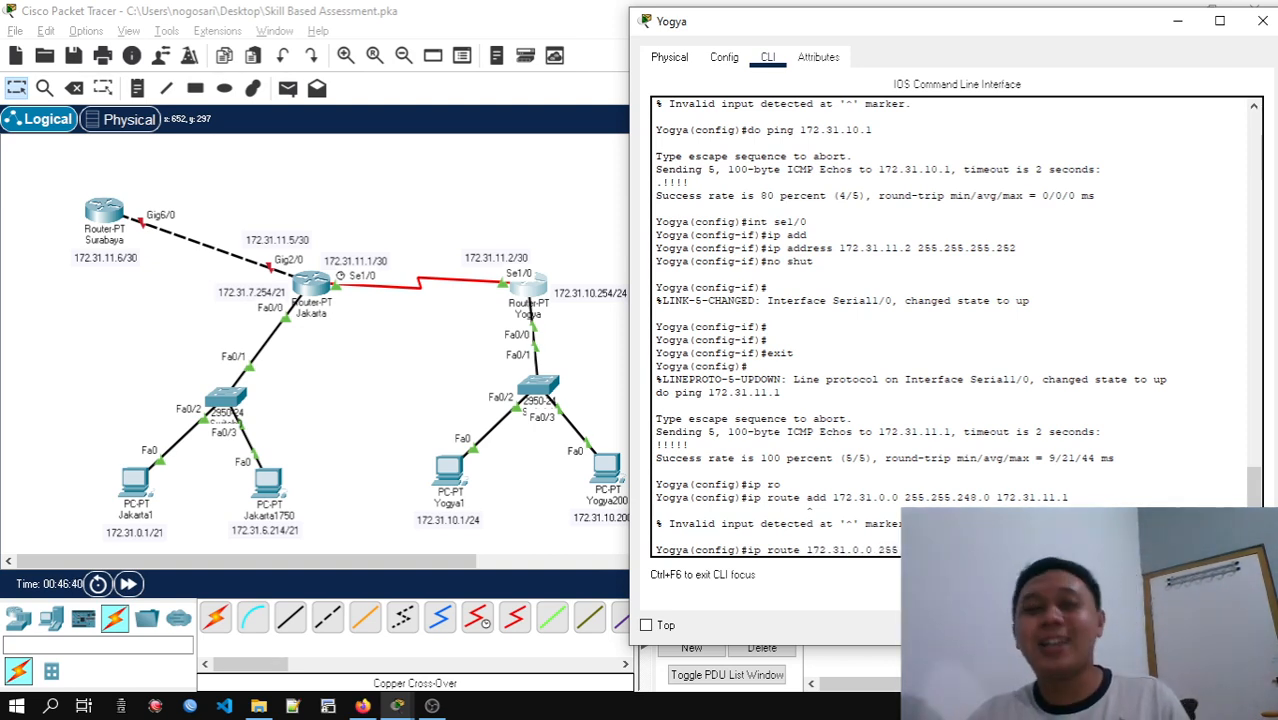
key(Return)
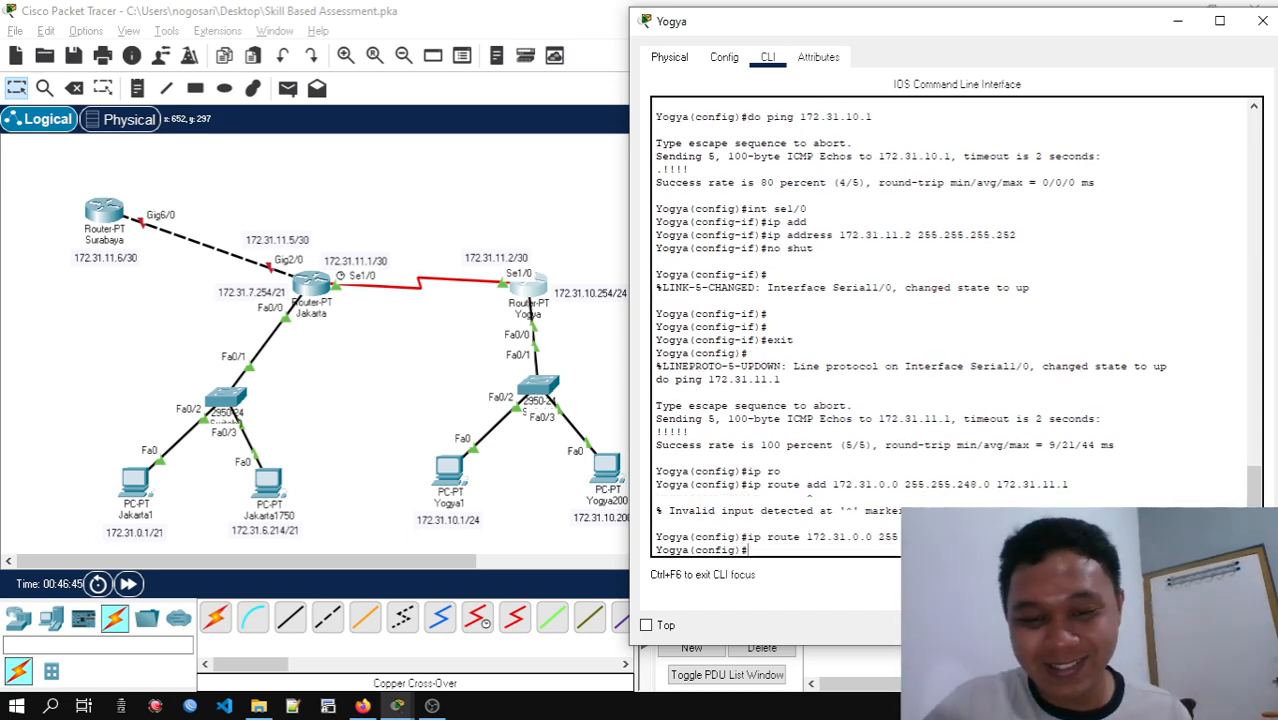
text(exit)
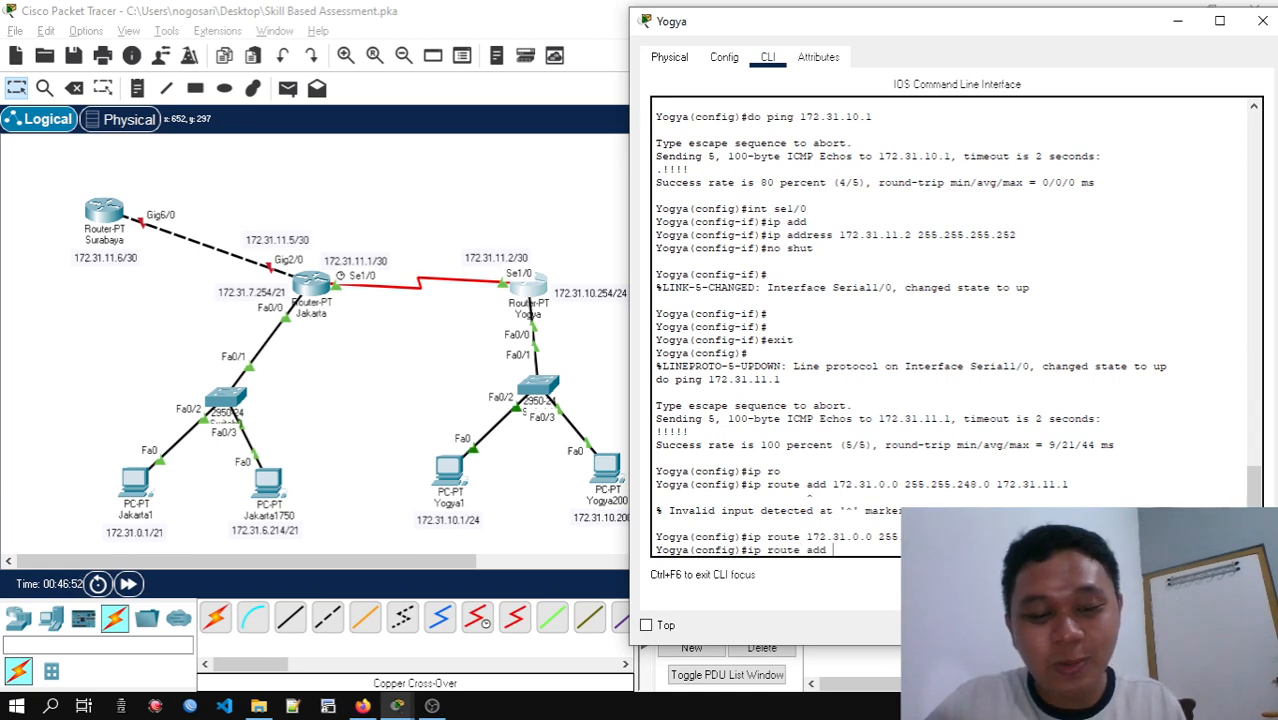
text(192.1)
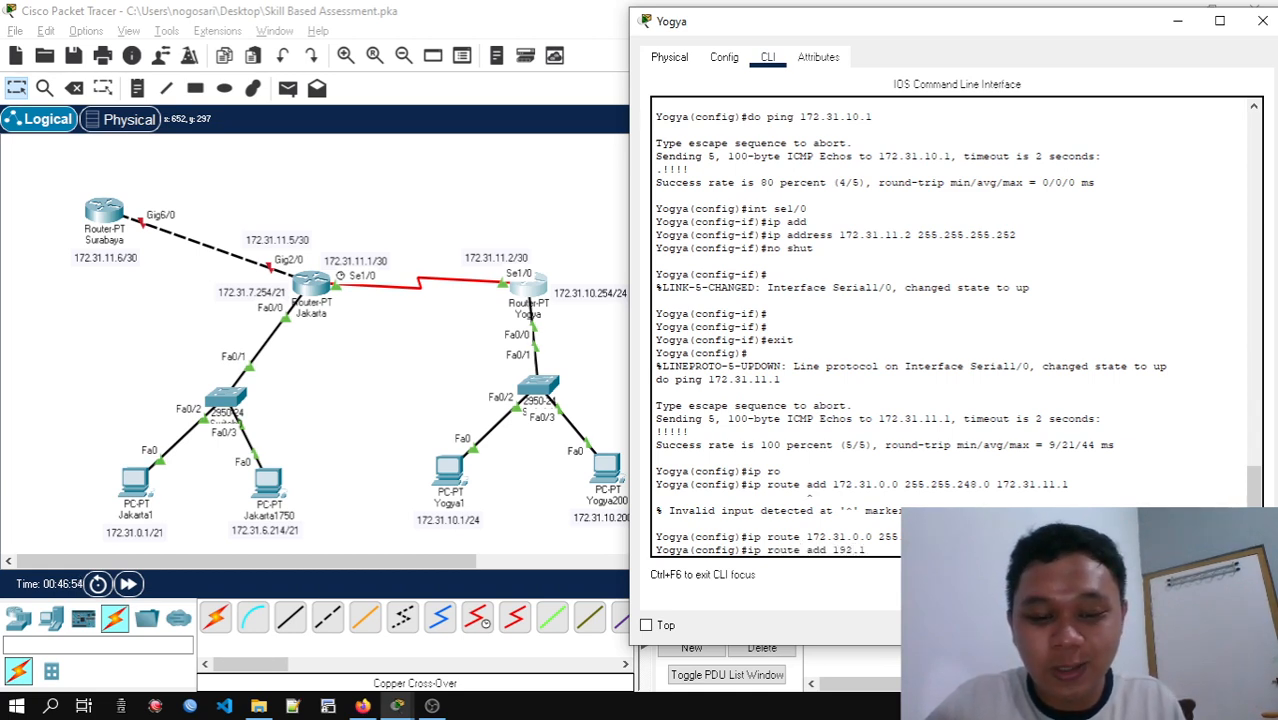
text(68.1.)
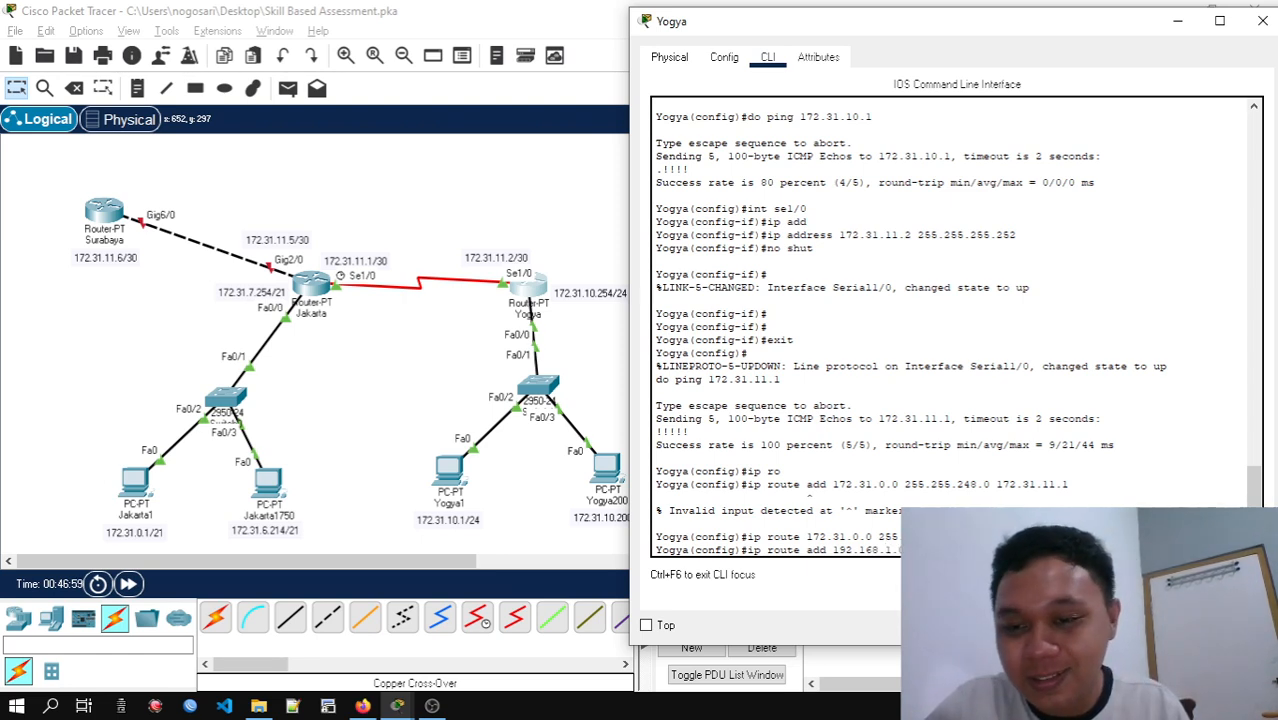
key(BackSpace)
key(BackSpace)
key(BackSpace)
key(BackSpace)
key(BackSpace)
key(BackSpace)
key(BackSpace)
key(BackSpace)
key(BackSpace)
key(BackSpace)
key(BackSpace)
key(BackSpace)
key(BackSpace)
key(BackSpace)
key(BackSpace)
key(BackSpace)
key(BackSpace)
key(BackSpace)
key(BackSpace)
key(BackSpace)
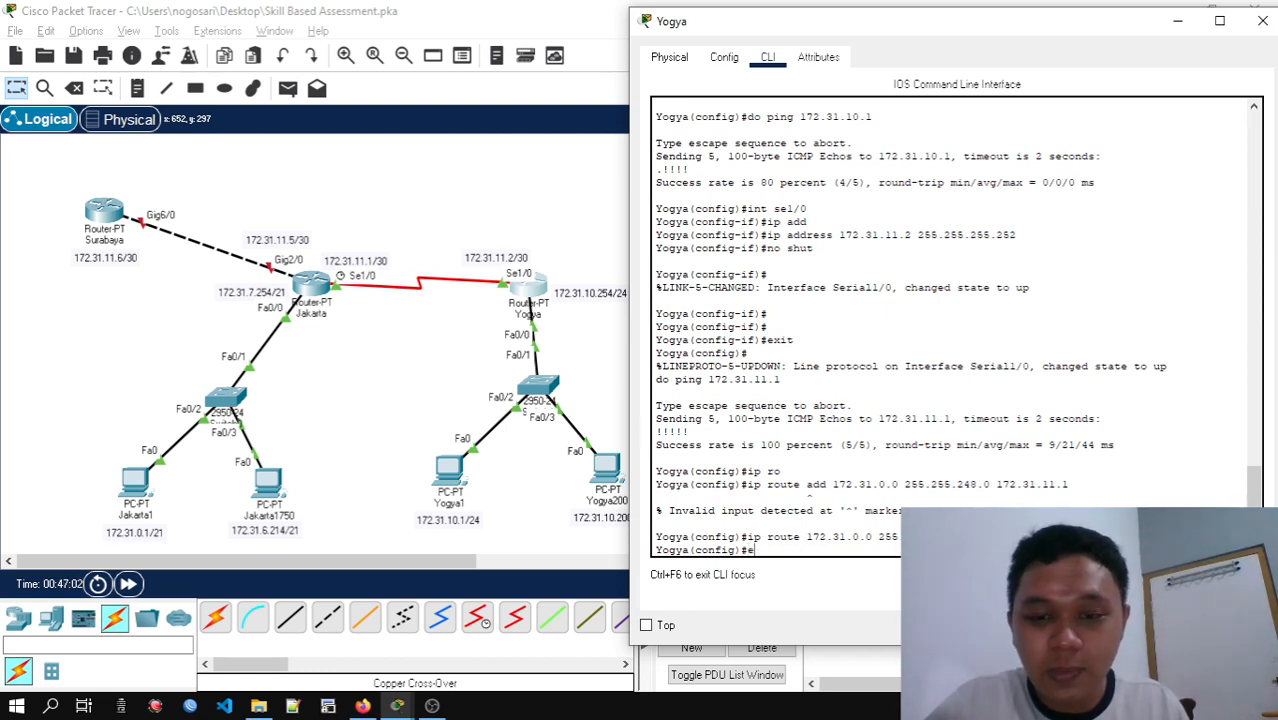
Exit global configuration mode on the Yogya router and close its window
text(exit)
key(Return)
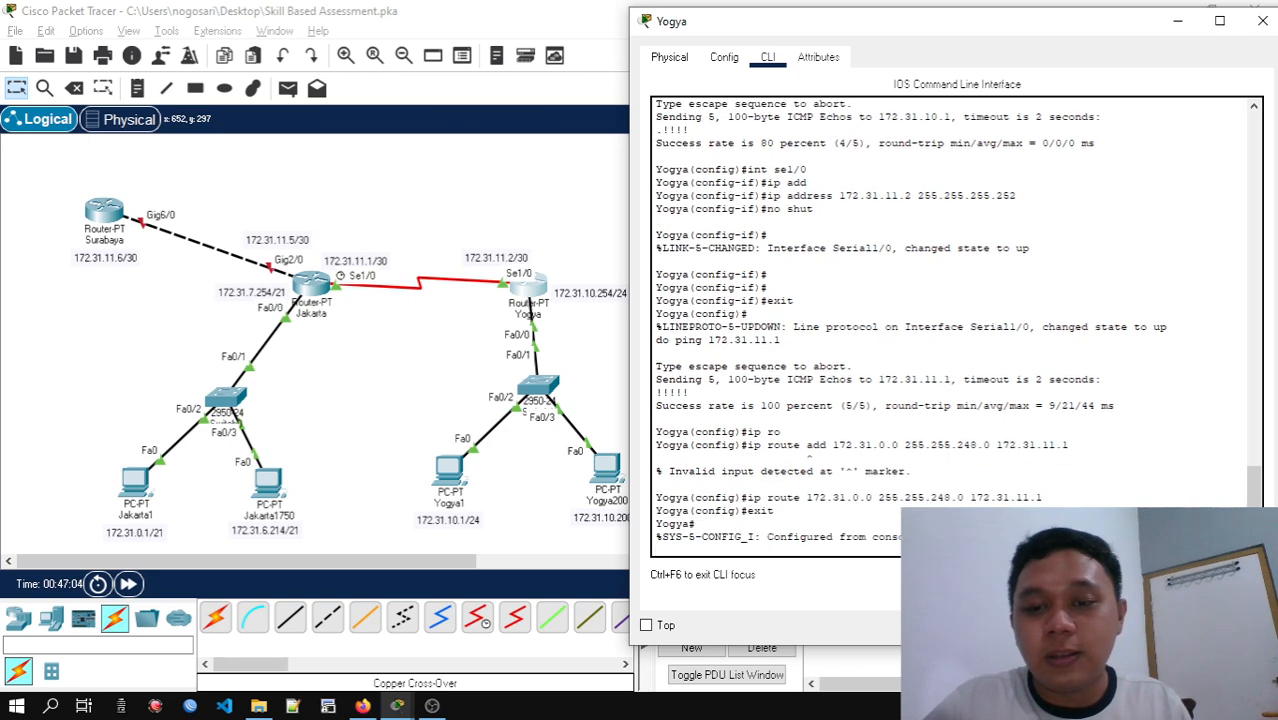
key(Return)
key(Return)
key(Return)
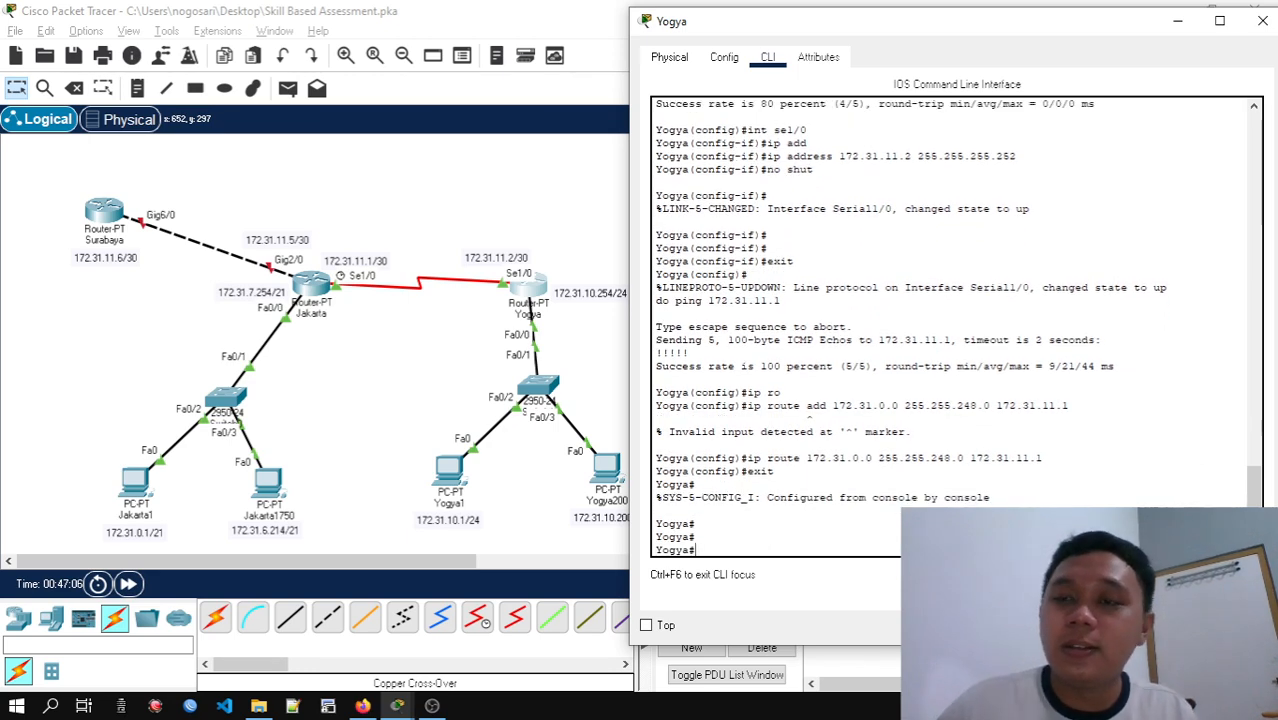
click(1262, 21)
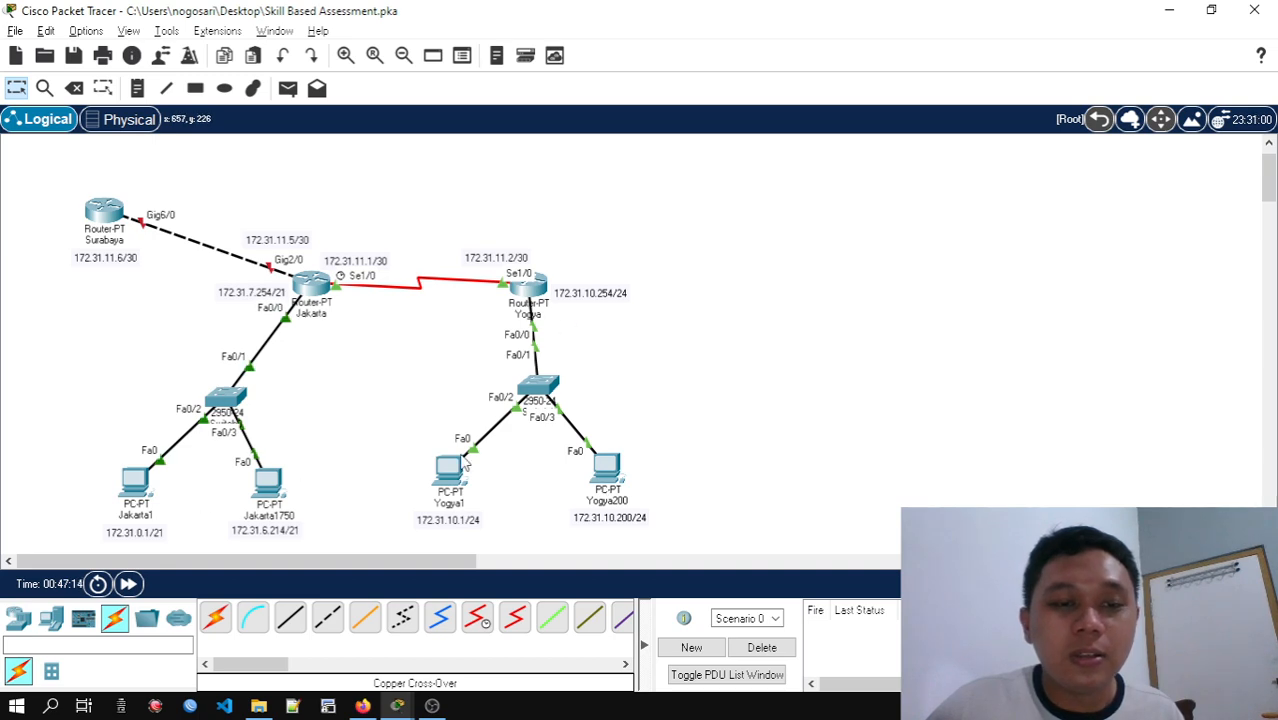
Open the Jakarta1 PC's command prompt and ping Yogya1 at 172.31.10.1
click(140, 484)
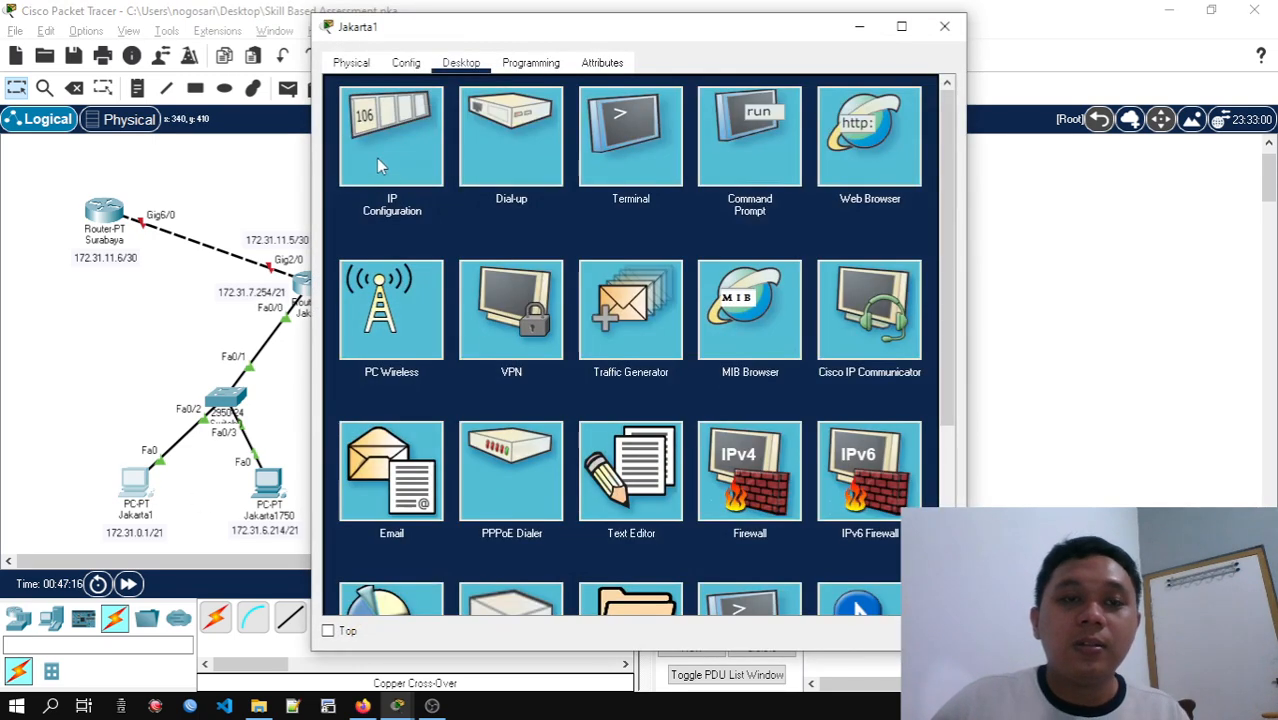
click(786, 160)
drag(753, 40, 1145, 40)
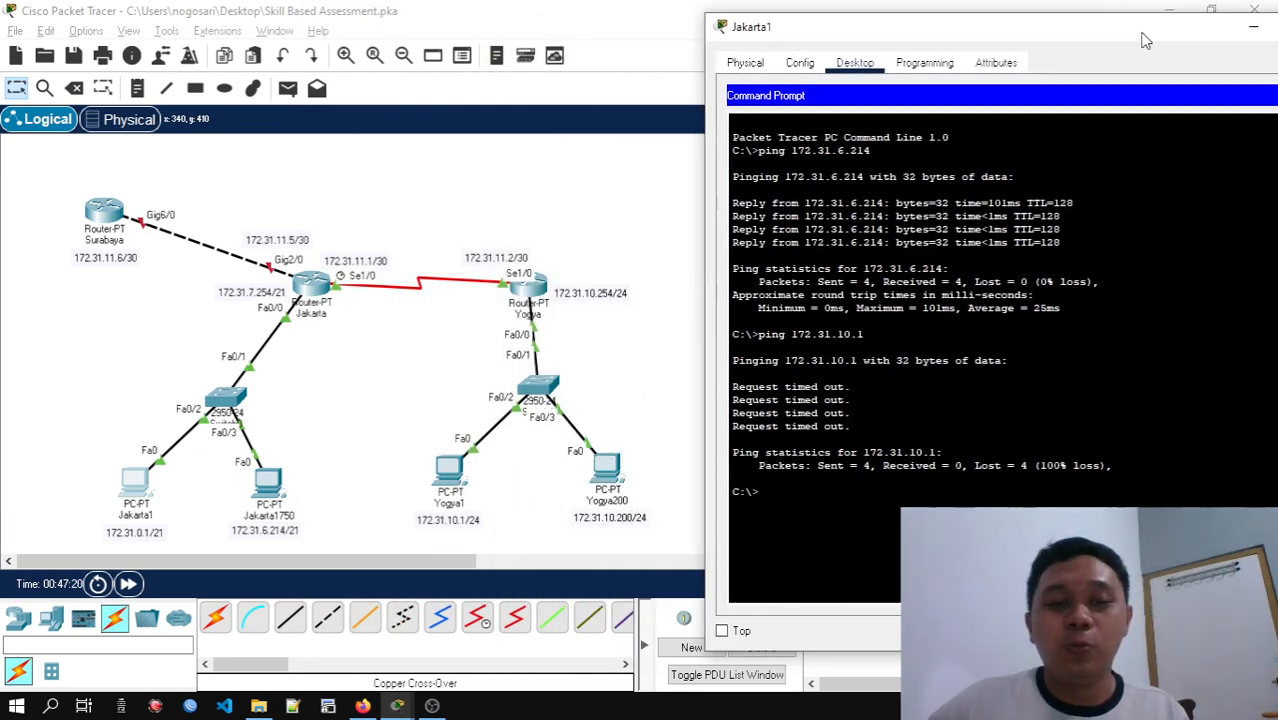
text(ping 172.)
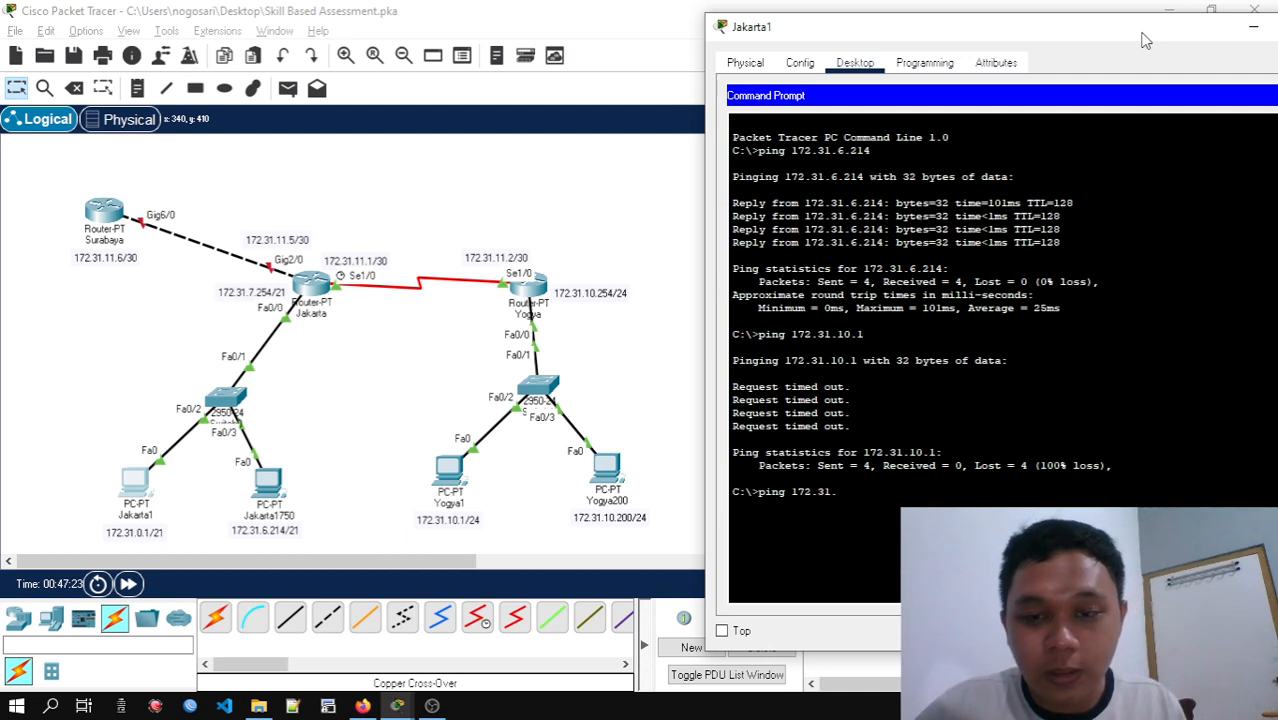
text(31.10.1)
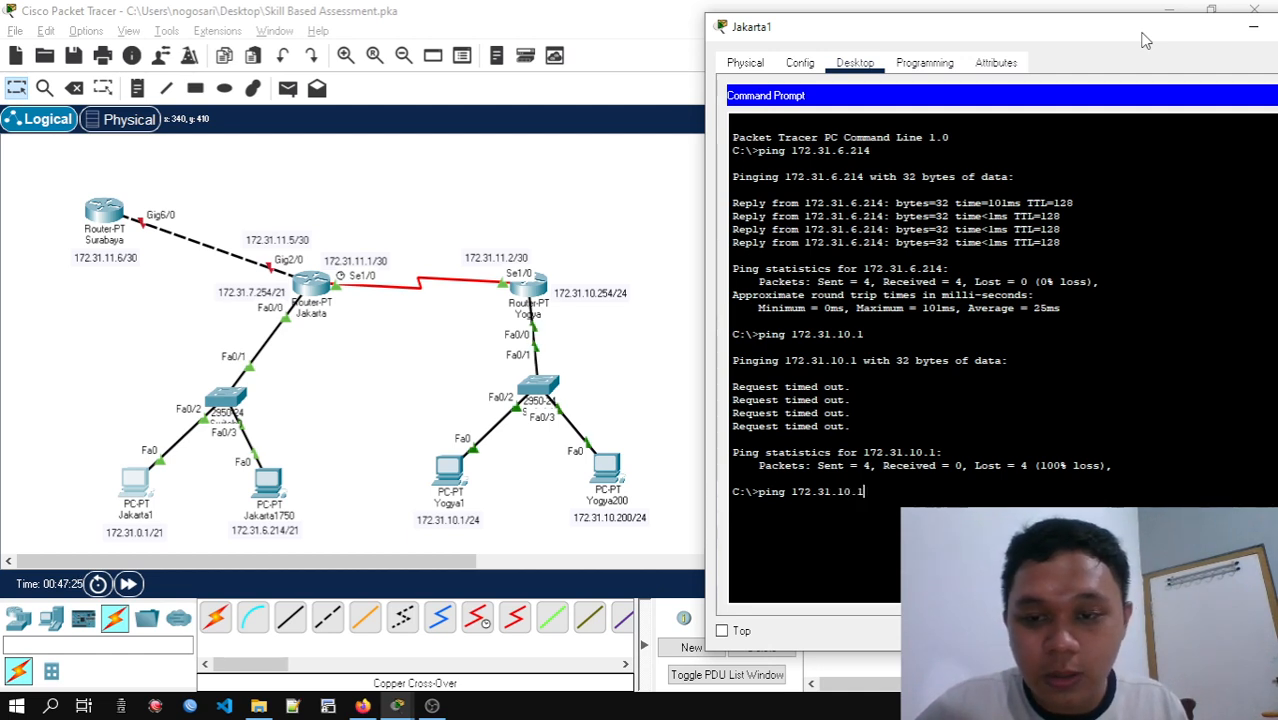
key(Return)
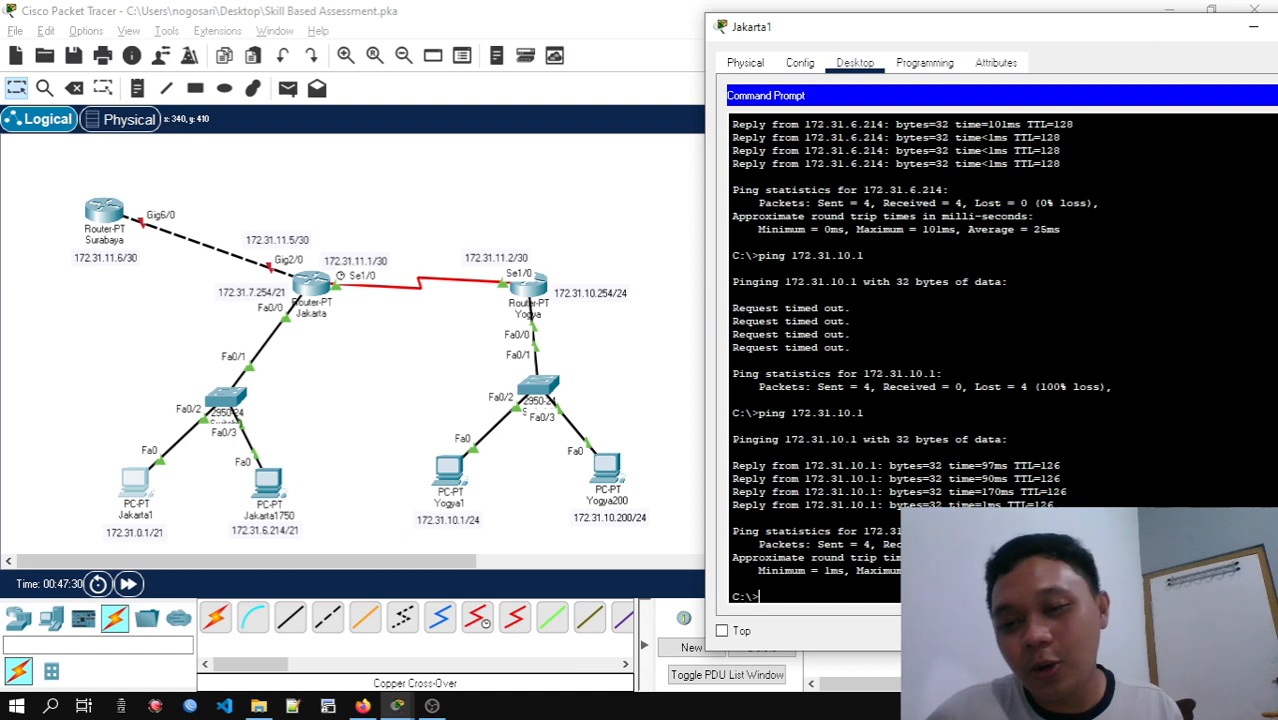
Highlight the ping replies, then repeat the ping to 172.31.10.1 from Jakarta1 and interrupt it
drag(732, 452, 1056, 505)
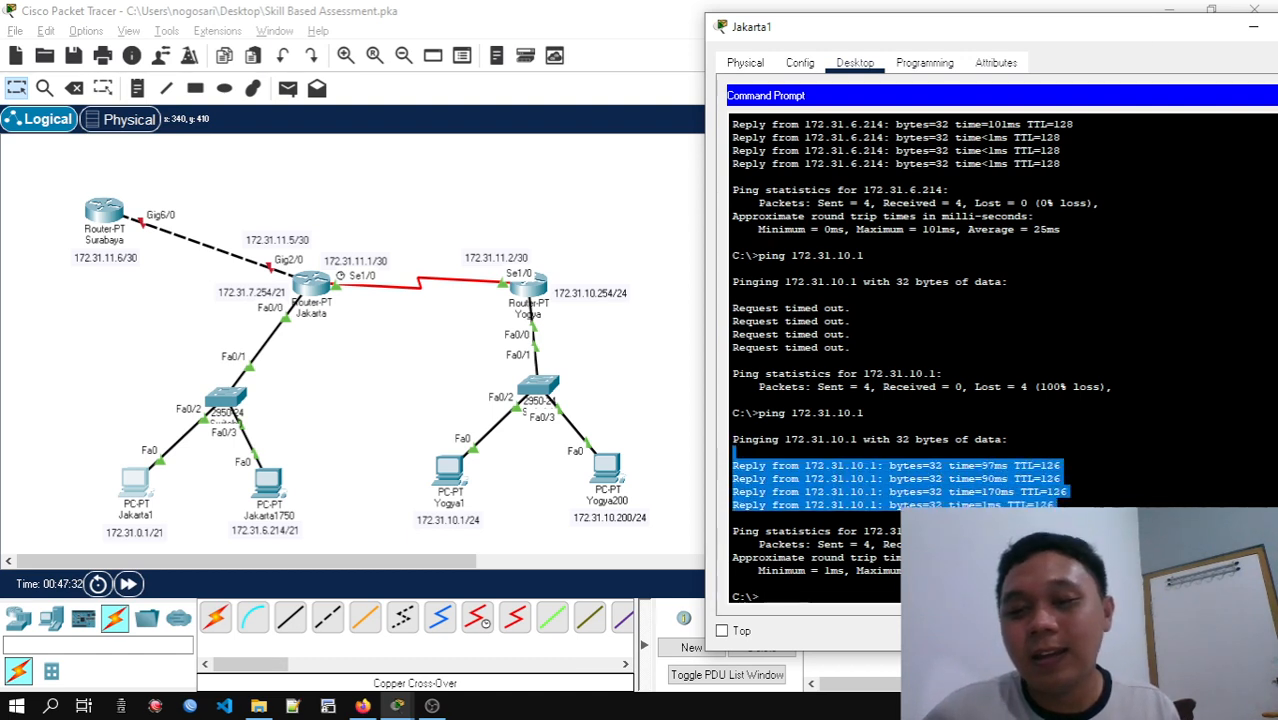
click(1056, 492)
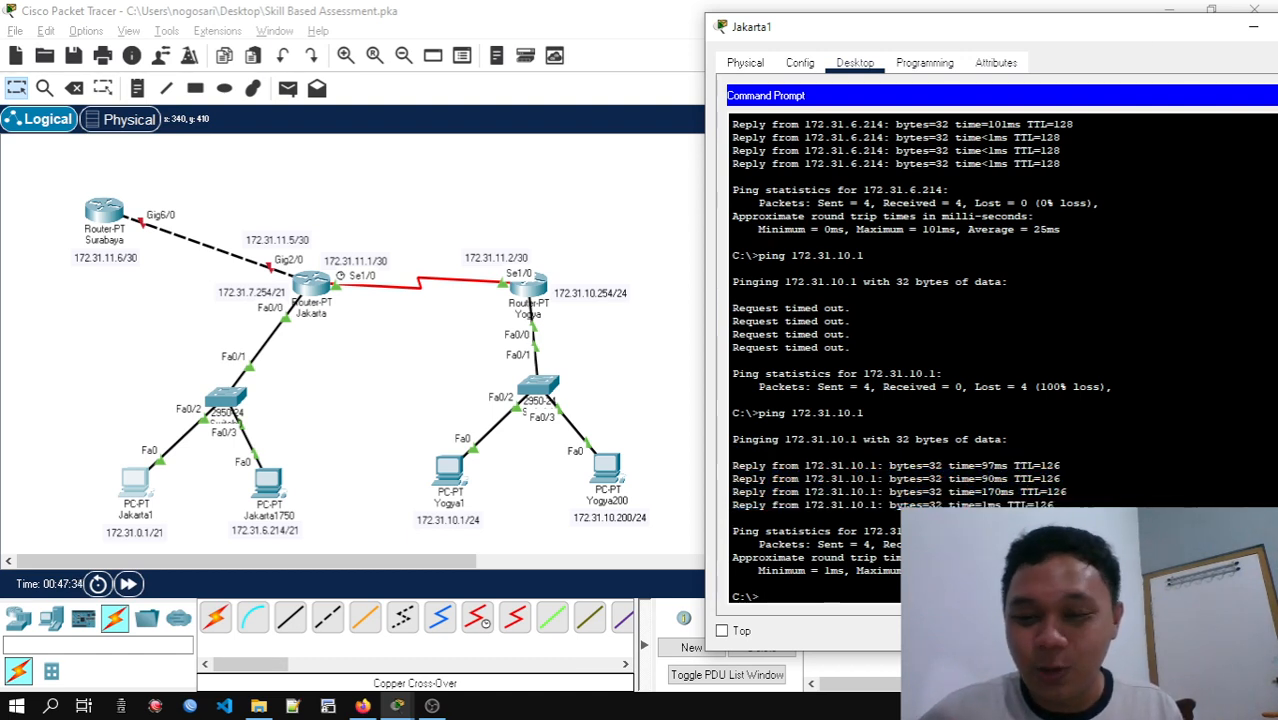
key(Up)
key(Return)
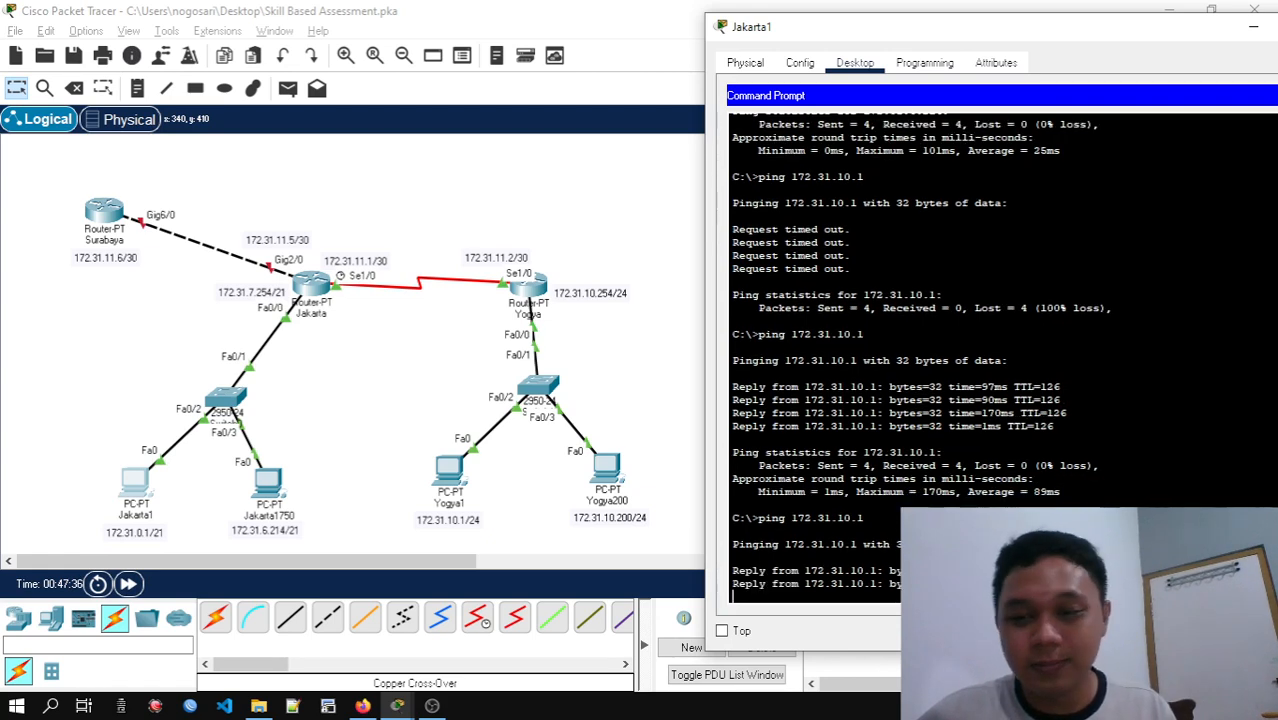
key(ctrl+c)
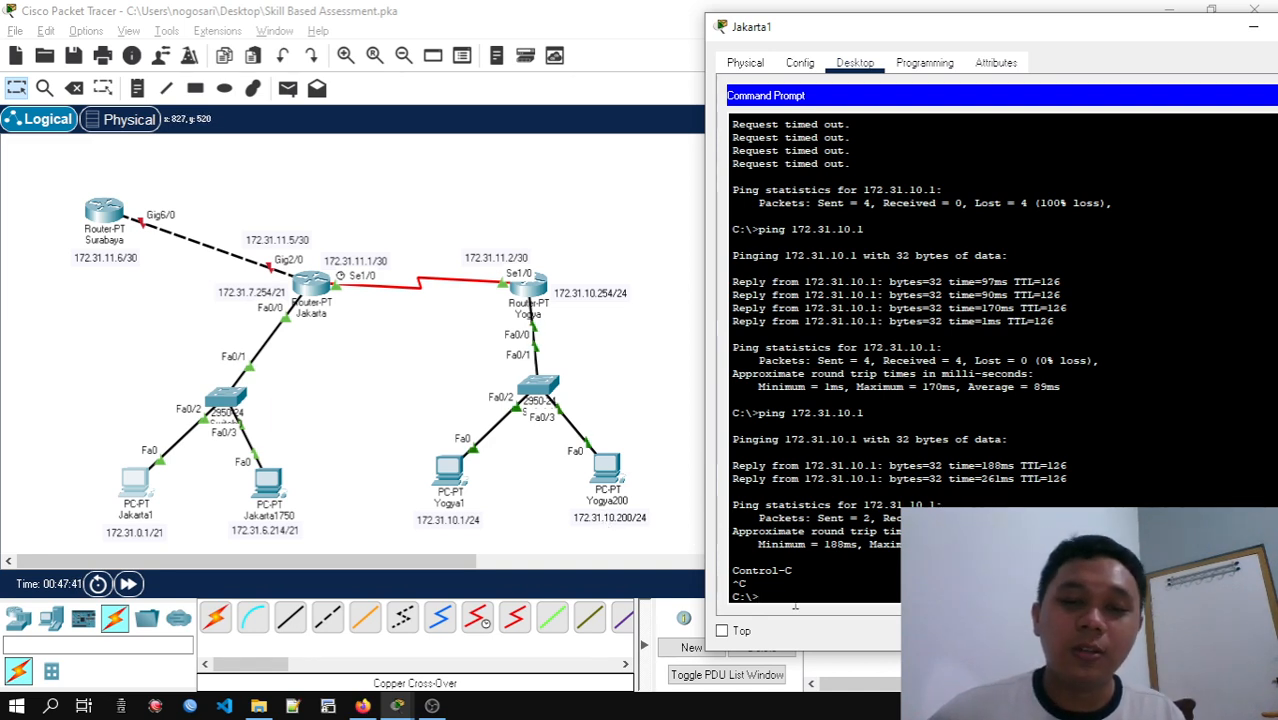
Ping Yogya200 at 172.31.10.200 from the Jakarta1 PC
key(Up)
key(BackSpace)
text(200)
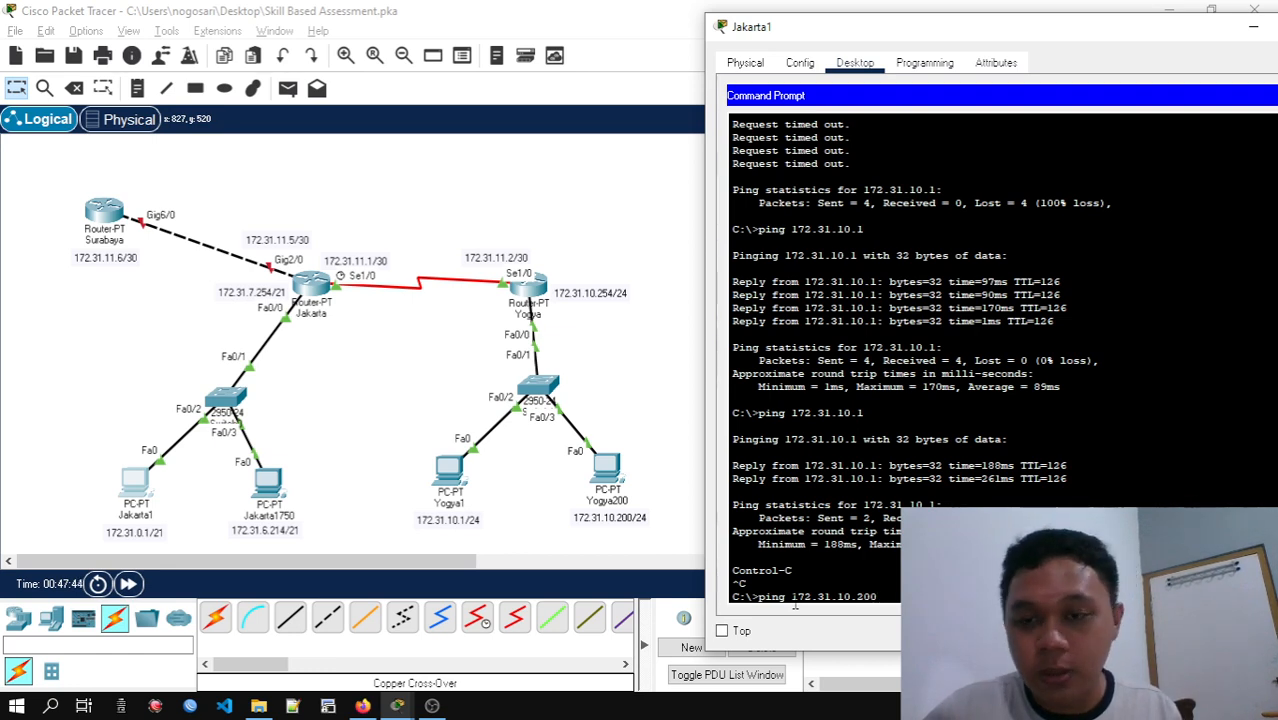
key(Return)
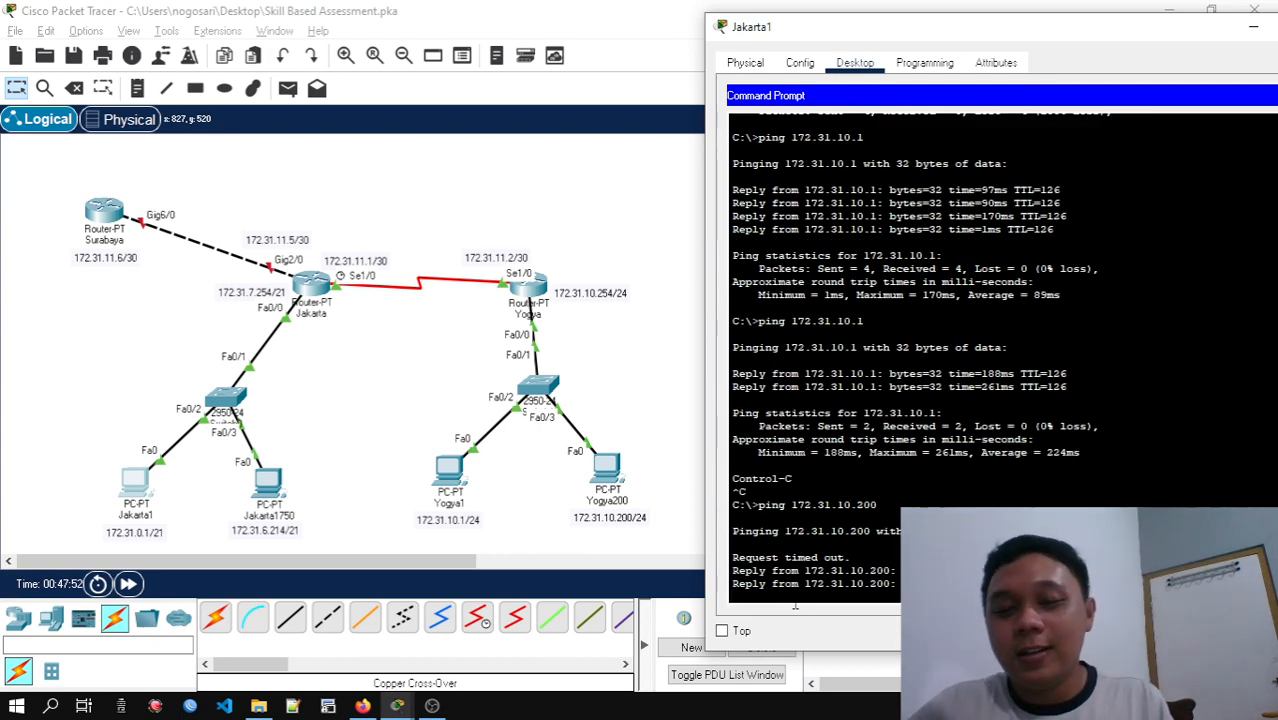
Repeat the ping to 172.31.10.200, interrupt it, and close the Jakarta1 window
key(Up)
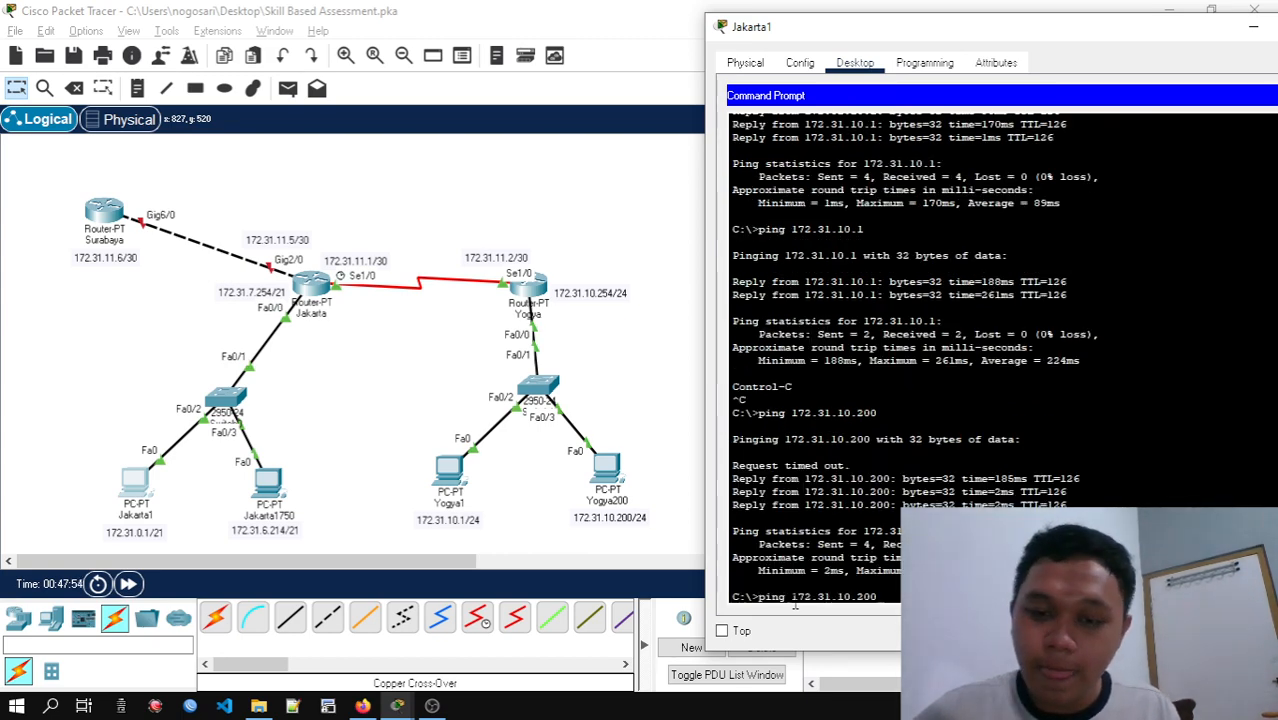
key(Return)
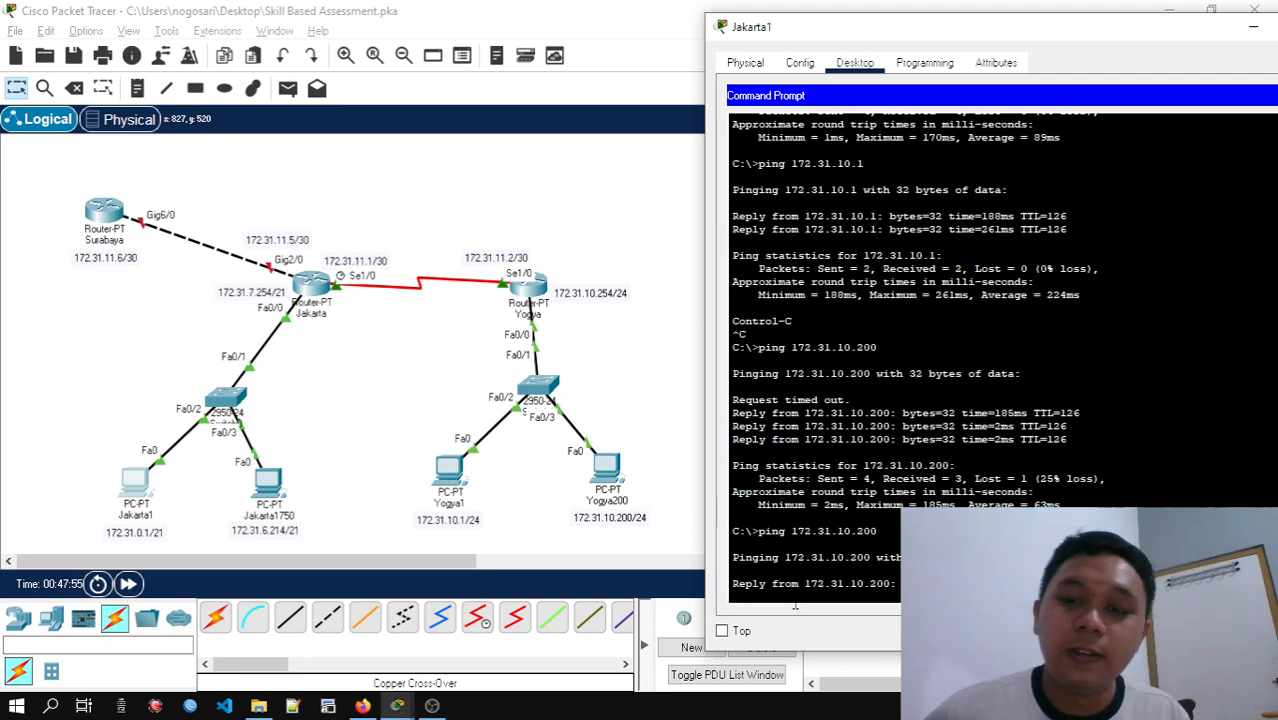
key(ctrl+c)
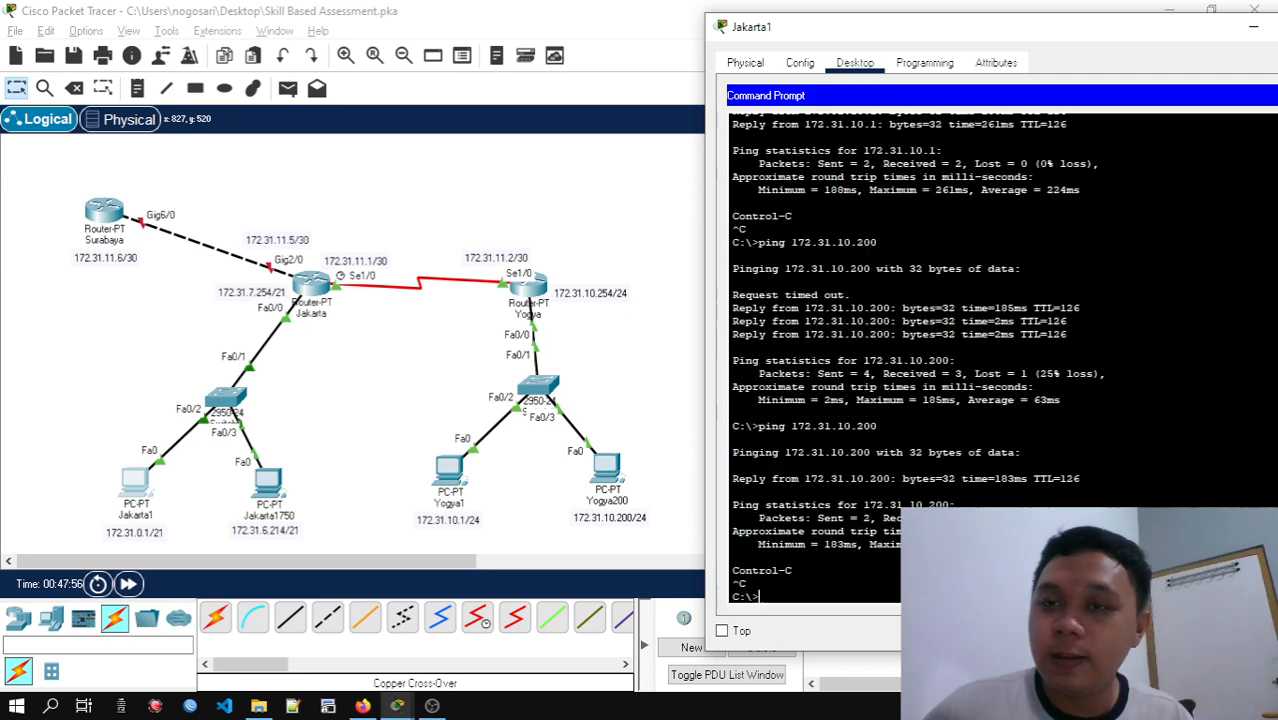
drag(1037, 38, 880, 46)
click(1188, 38)
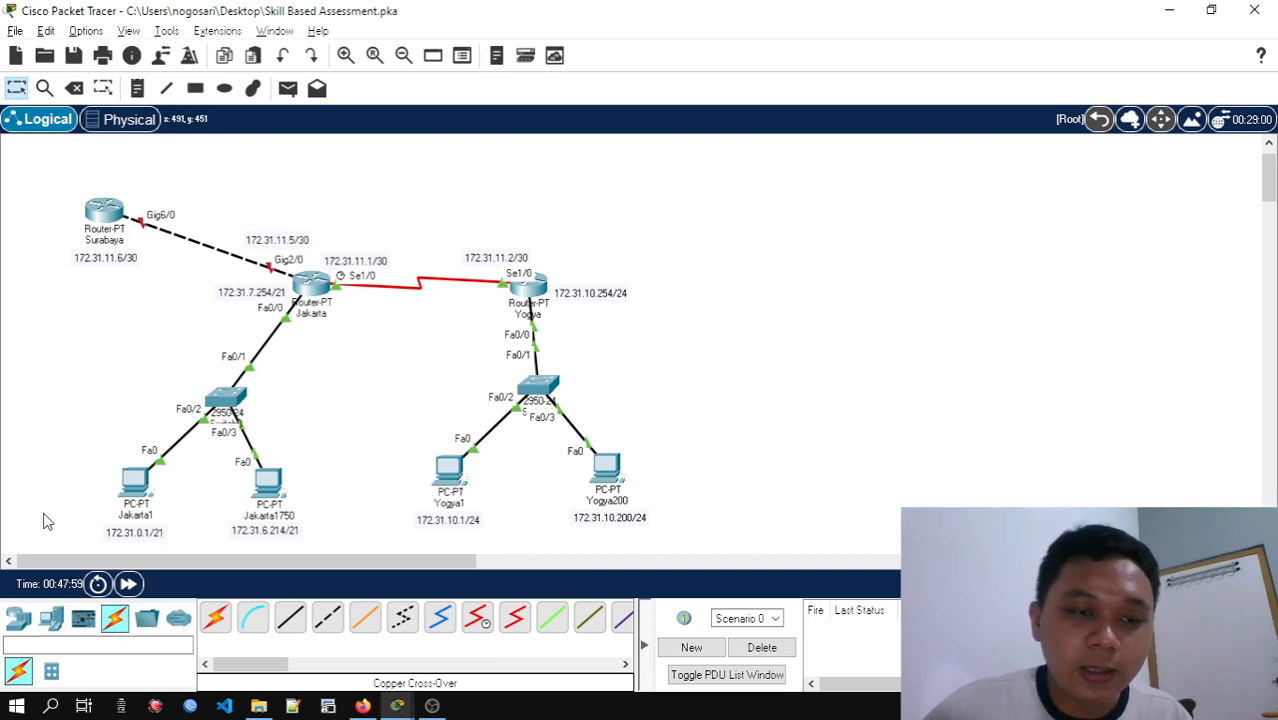
Open the Yogya200 PC's command prompt, ping Jakarta1 at 172.31.0.1, and interrupt the ping
click(449, 468)
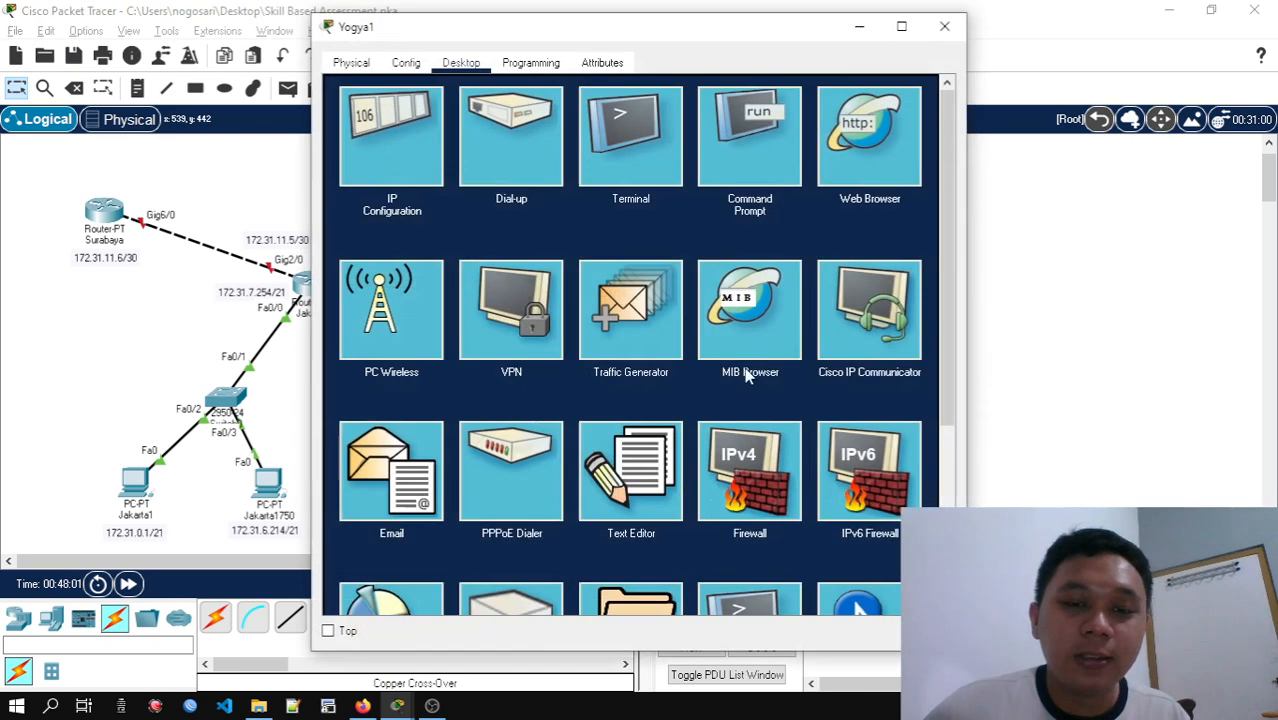
click(946, 31)
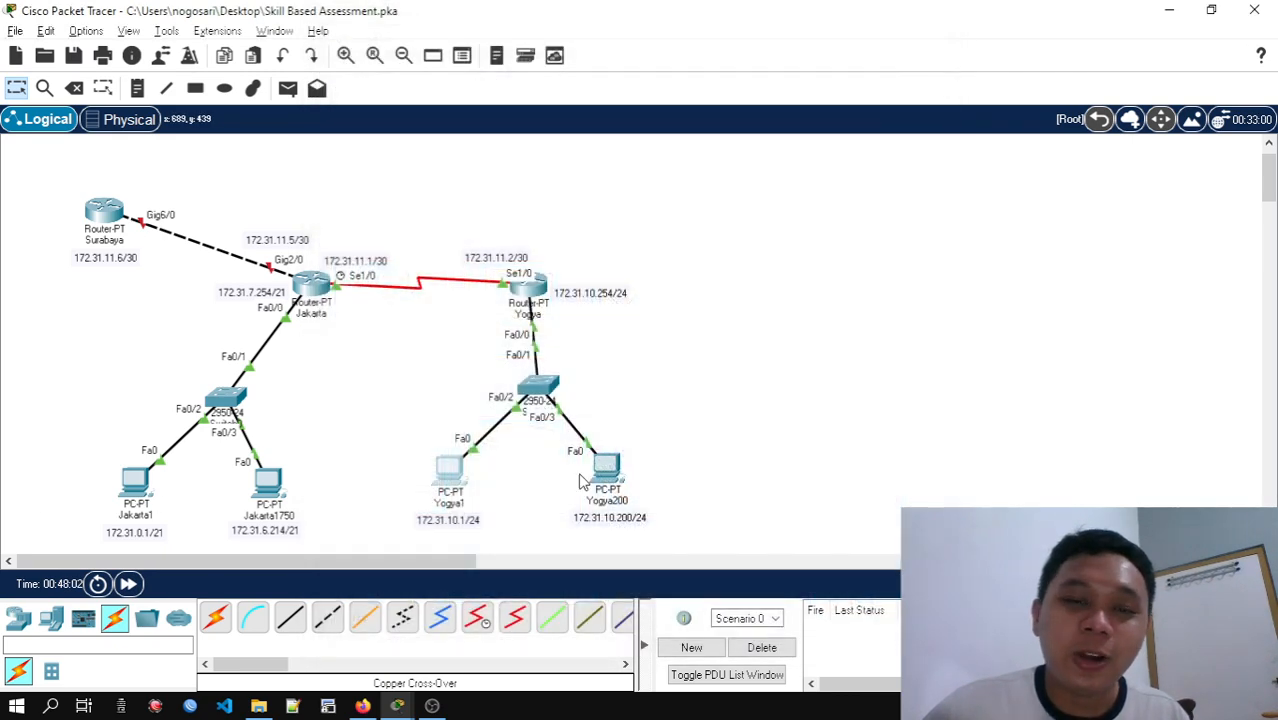
click(607, 470)
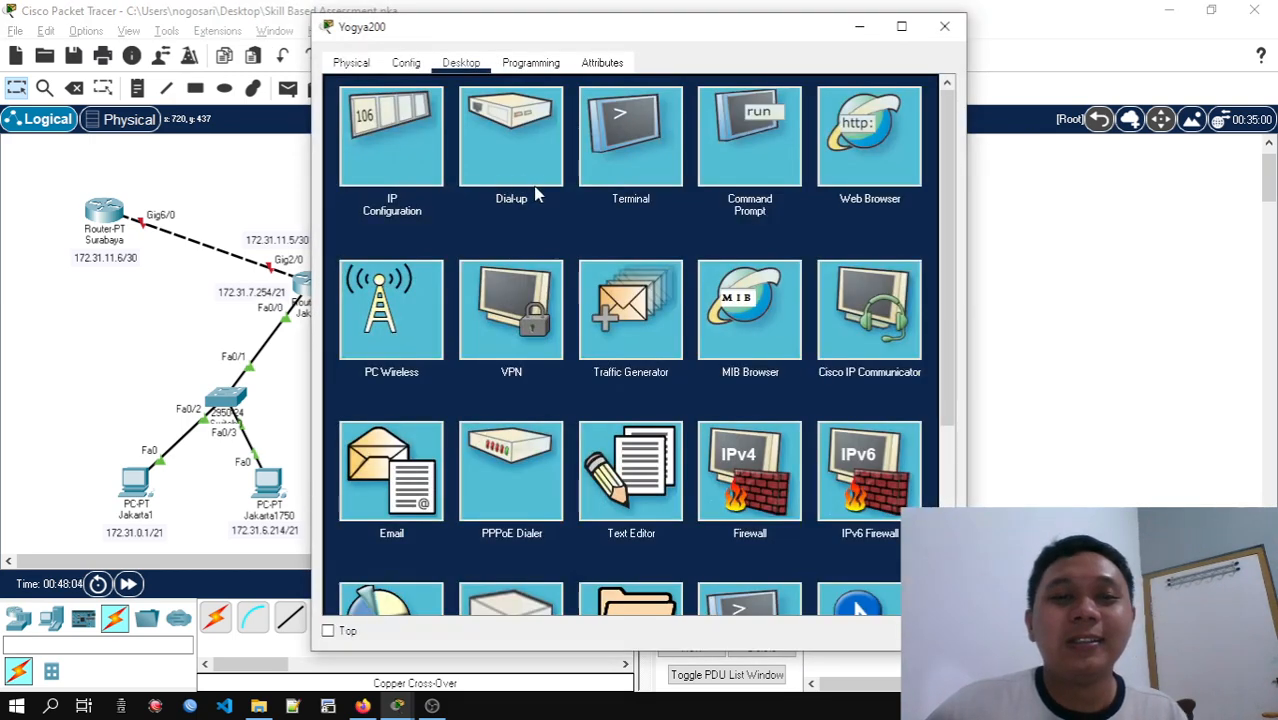
click(725, 155)
drag(699, 30, 928, 67)
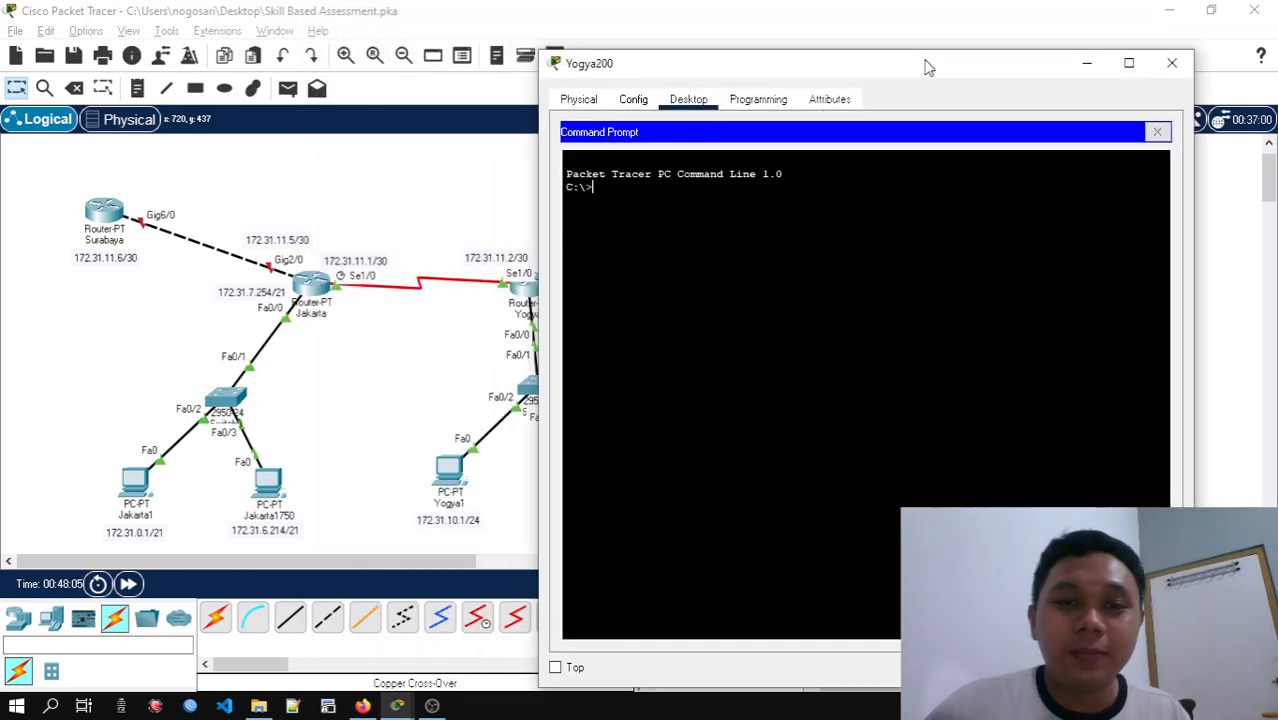
text(p)
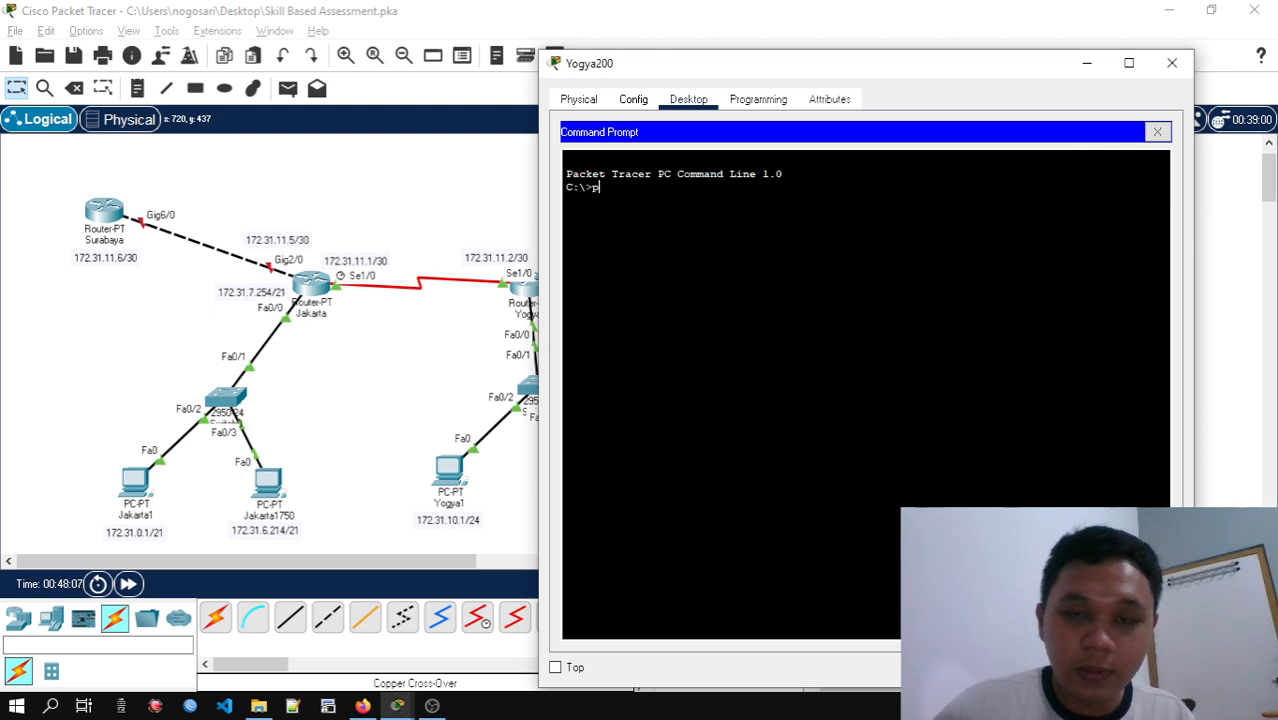
text(ing 172.)
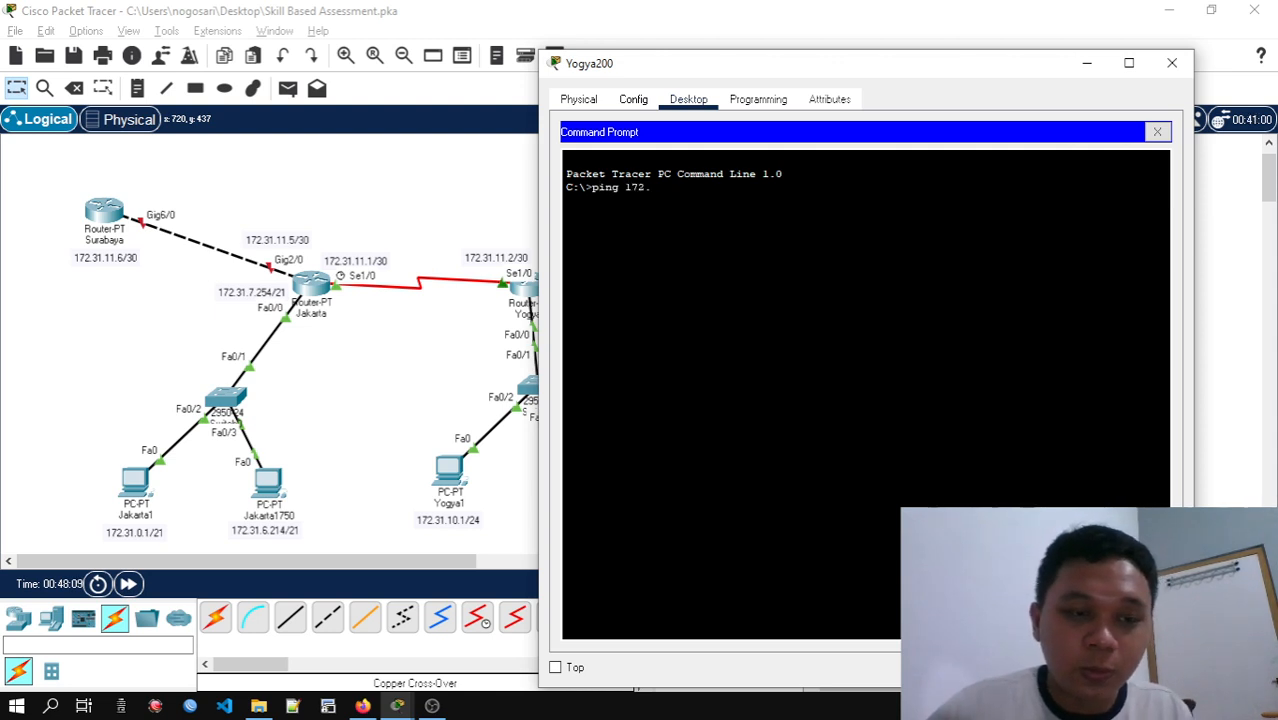
text(31.)
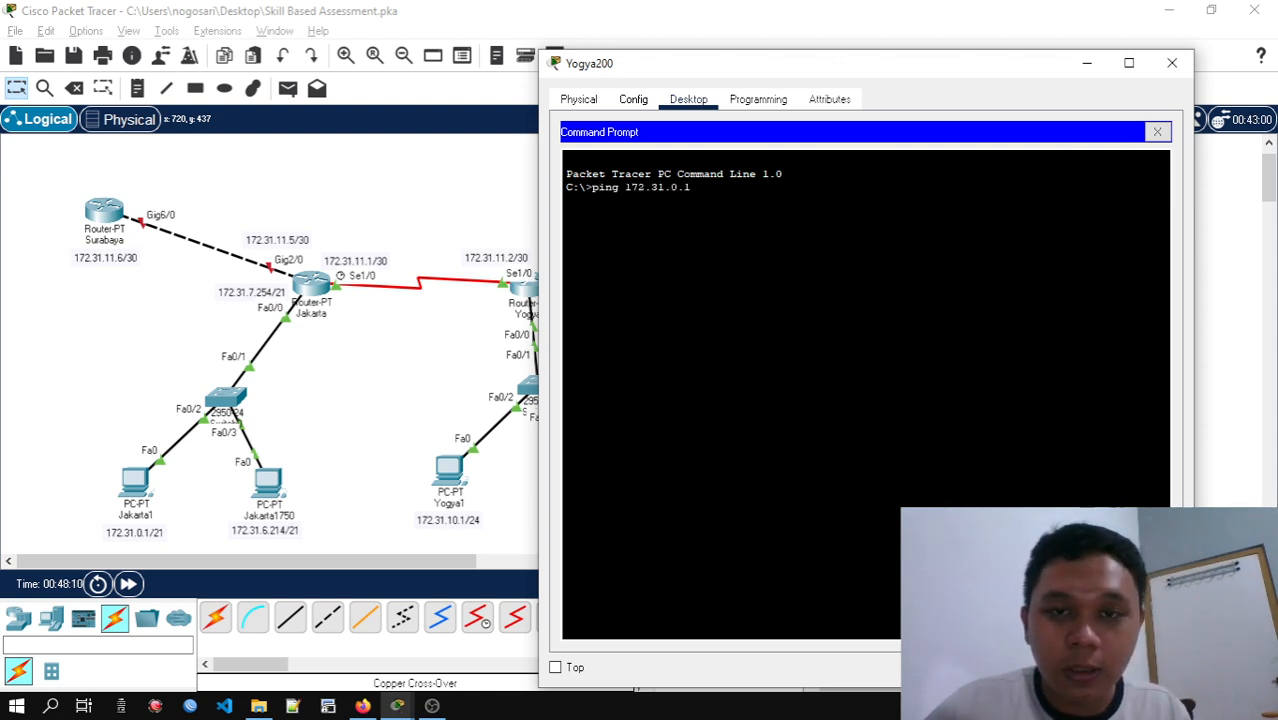
text(0.1)
key(Return)
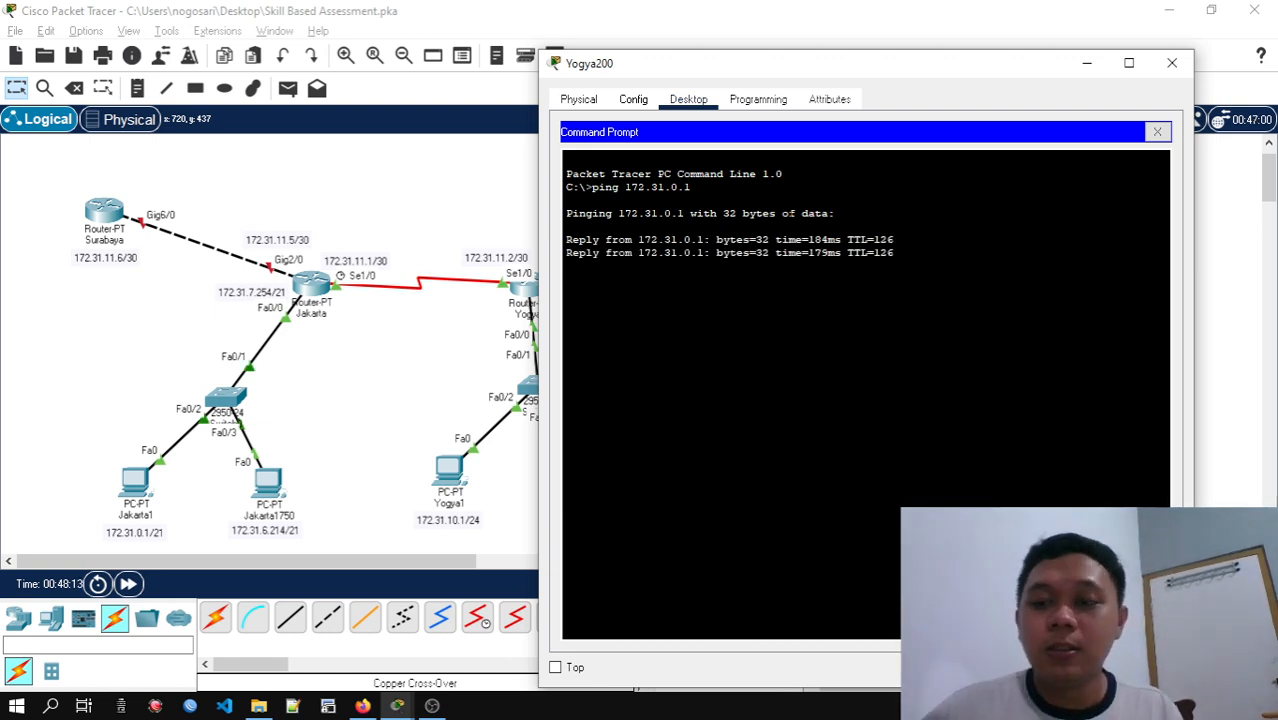
key(ctrl+c)
Ping Jakarta1750 at 172.31.6.214 from Yogya200, interrupt it, and close the Yogya200 window
key(Up)
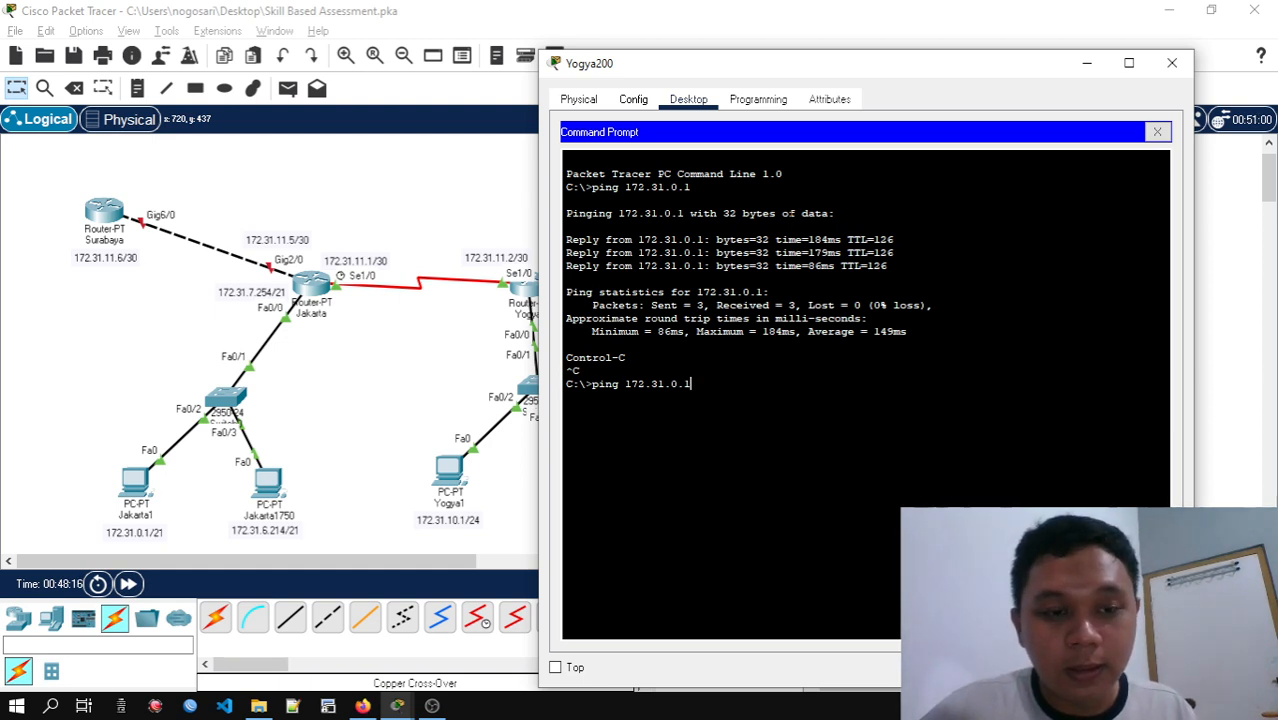
key(BackSpace)
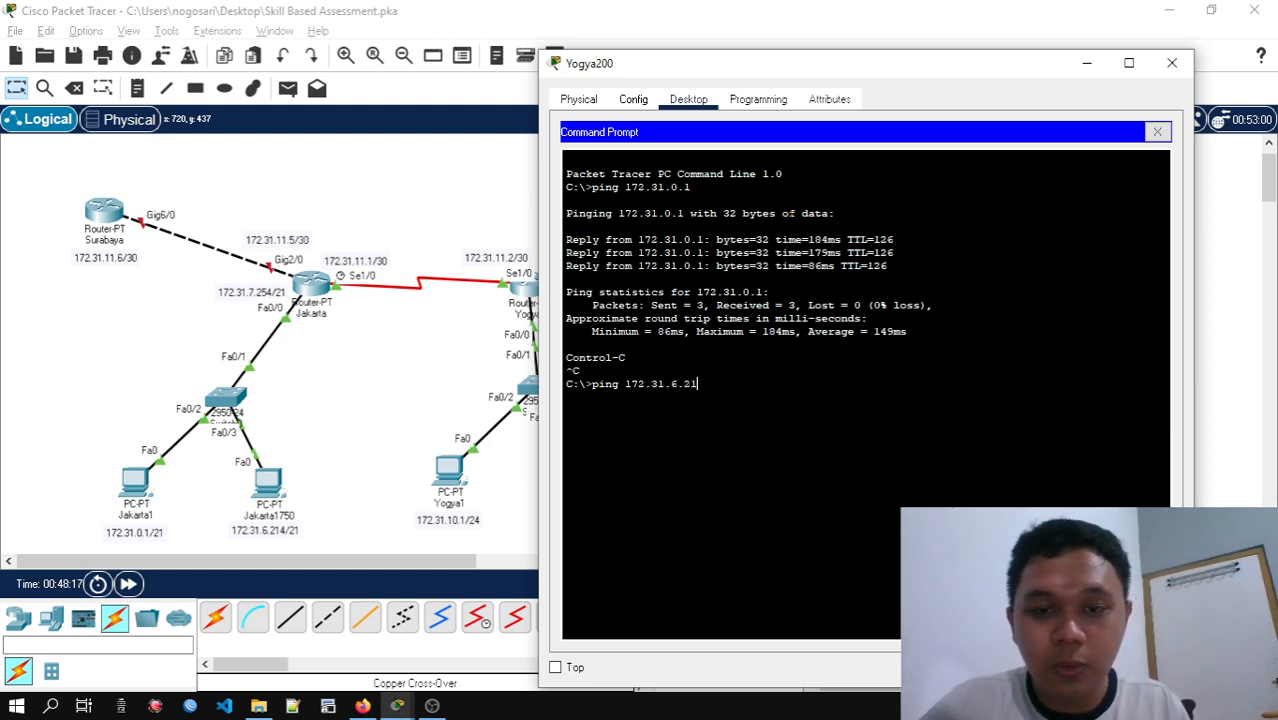
key(Return)
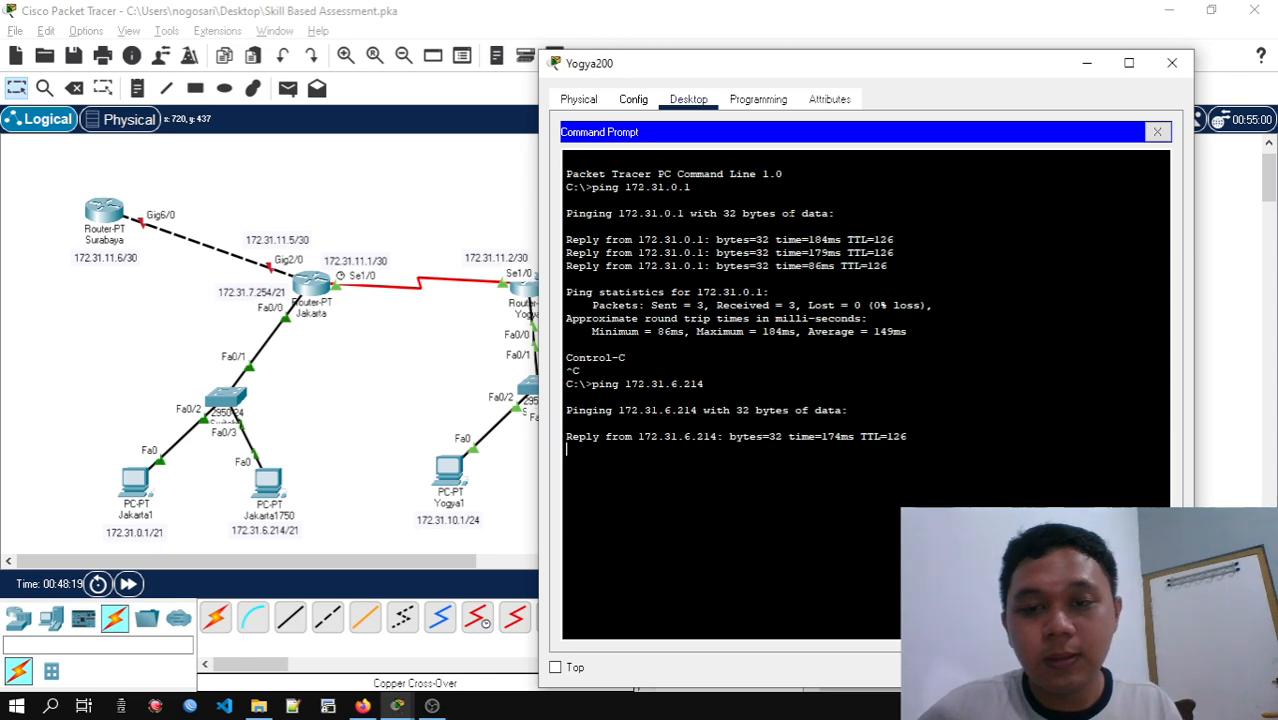
key(ctrl+c)
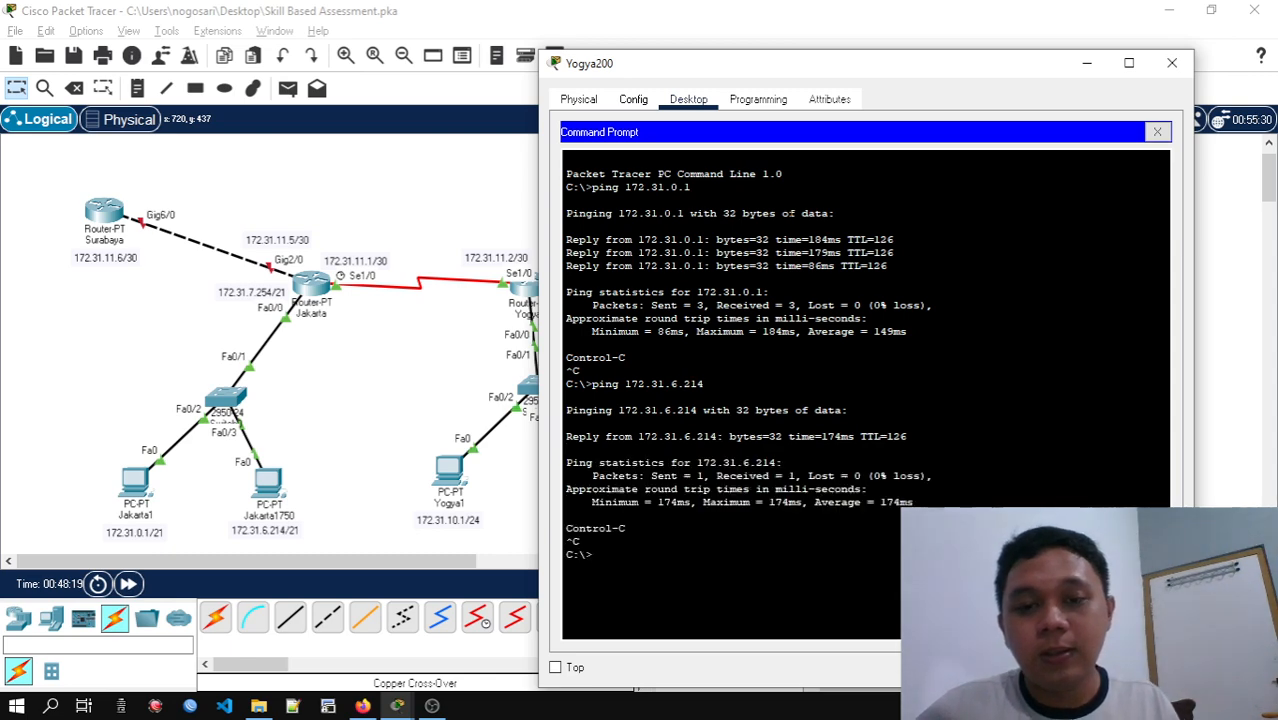
click(1157, 133)
click(1172, 63)
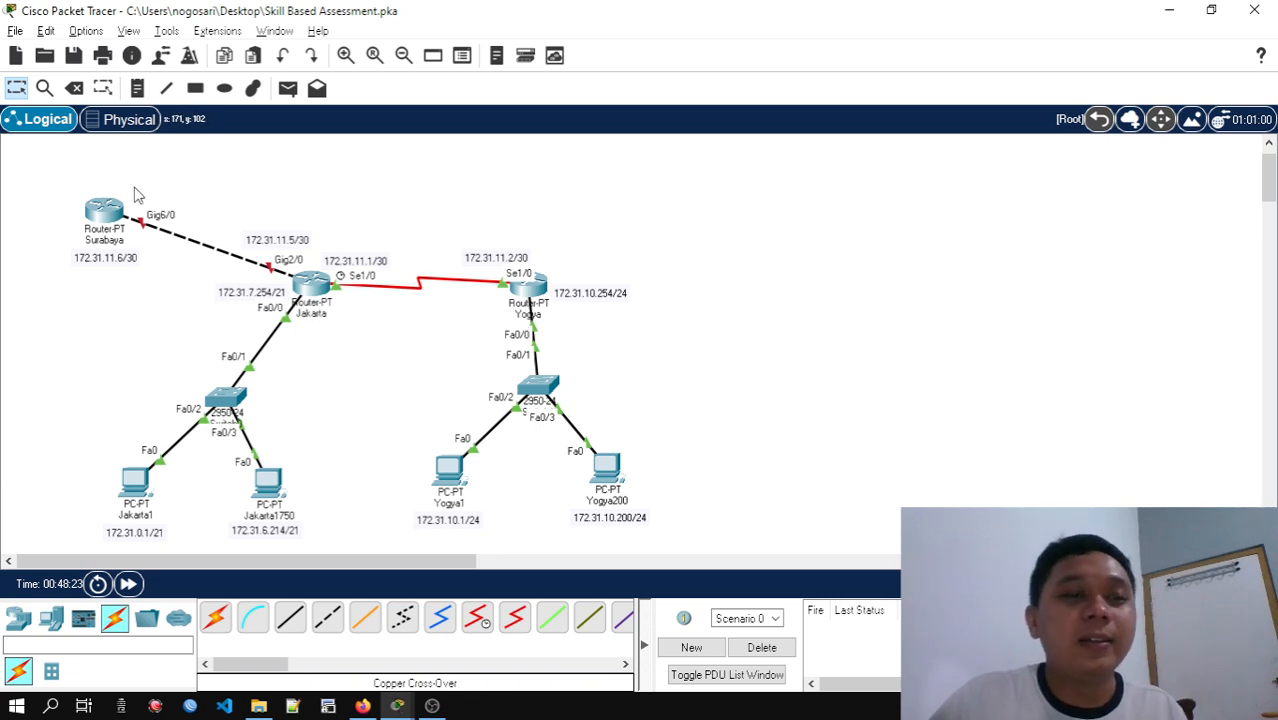
Power on the Surabaya router, check its boot output in the CLI, and close its window
drag(57, 162, 139, 274)
click(175, 303)
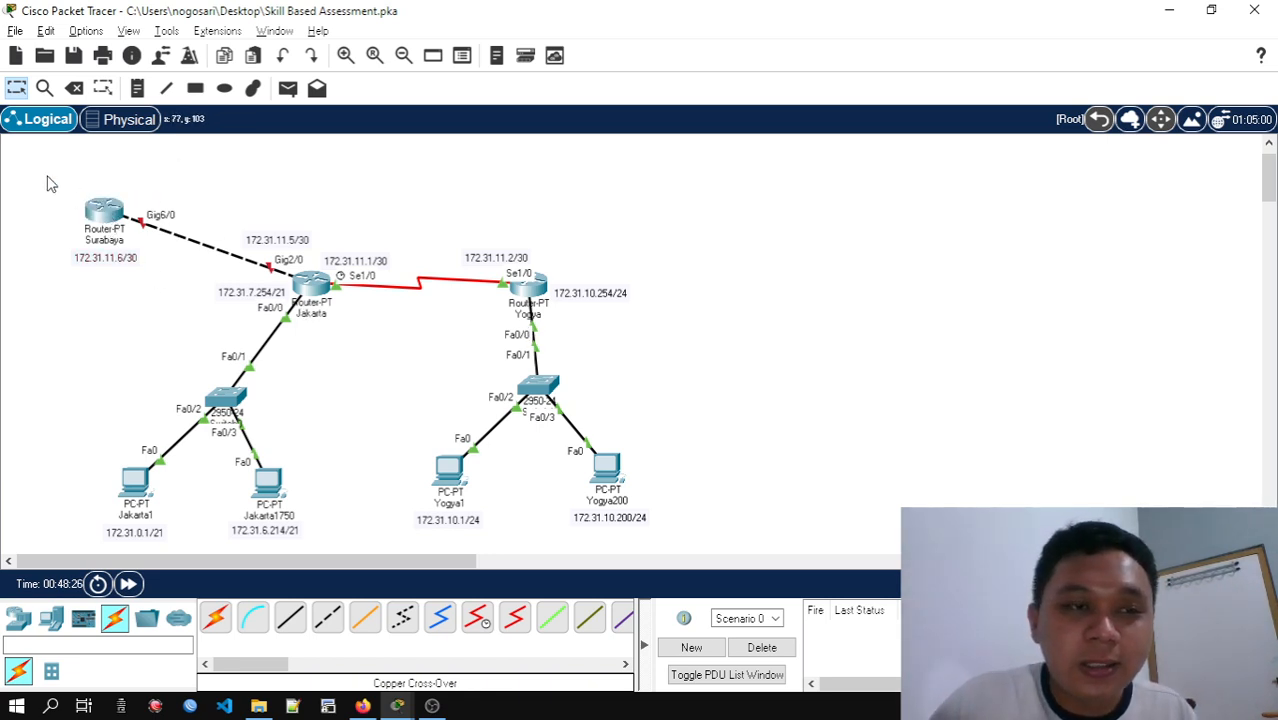
drag(38, 160, 160, 286)
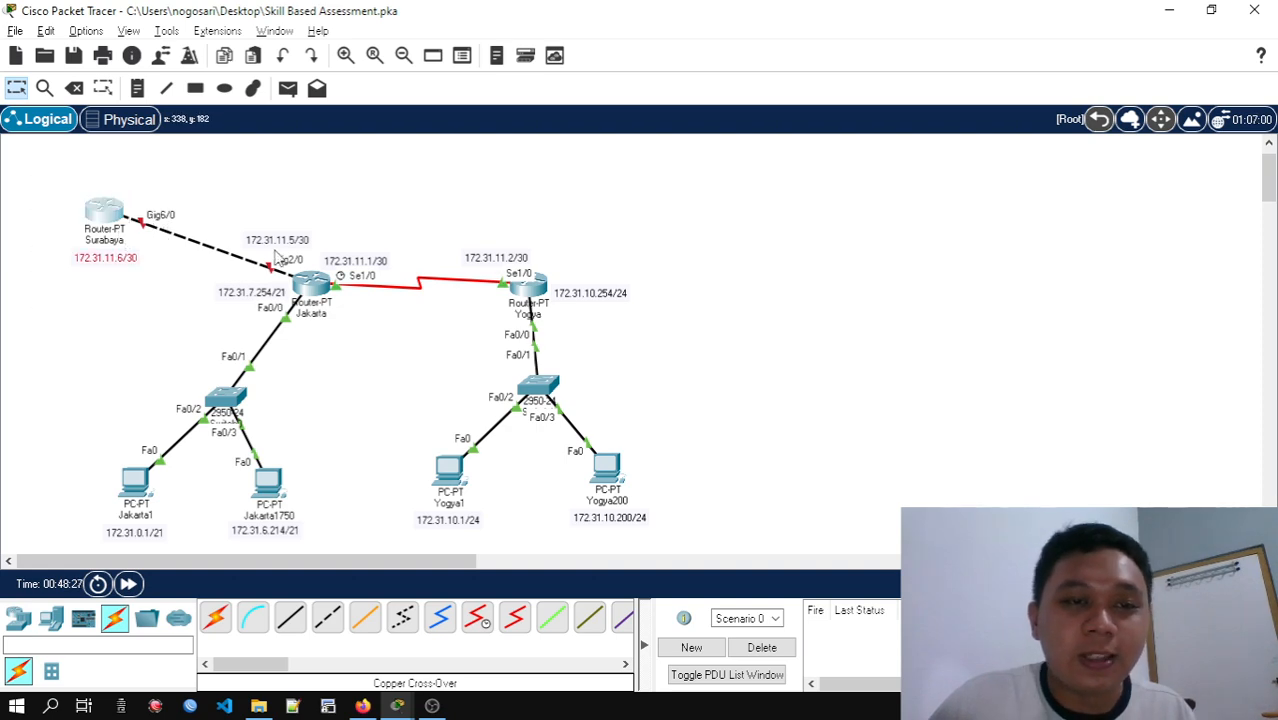
click(107, 212)
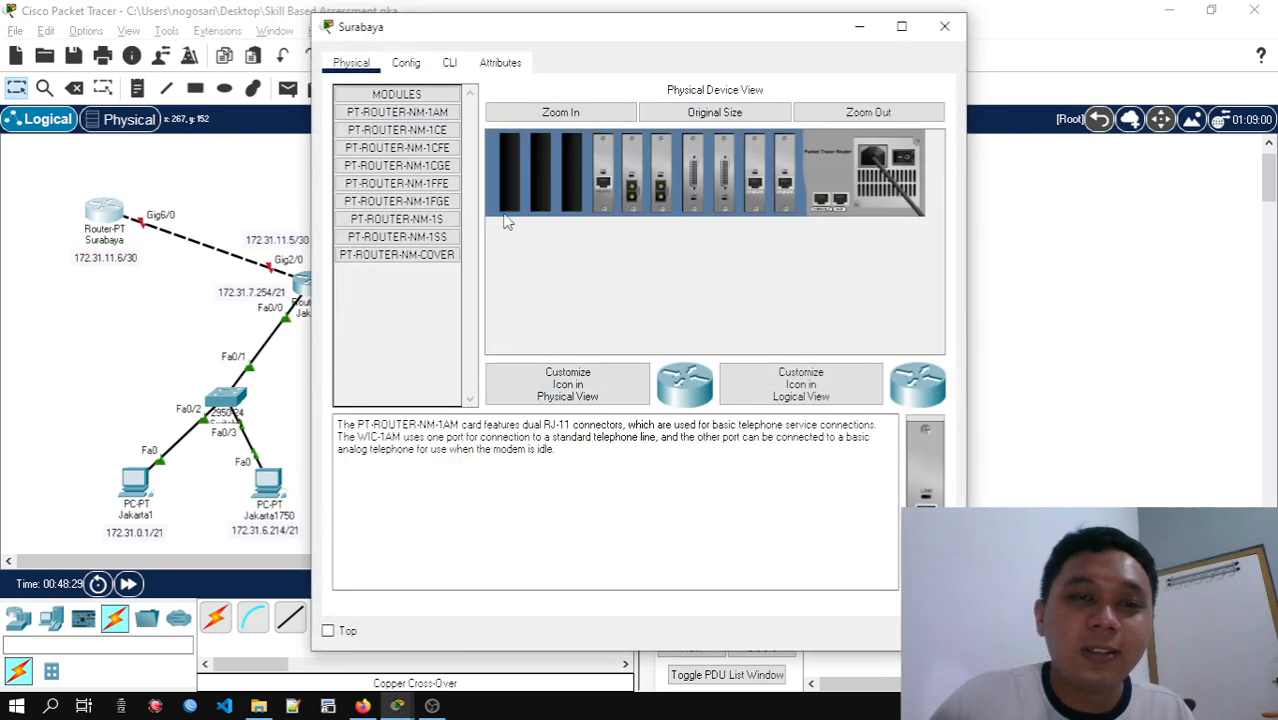
click(449, 63)
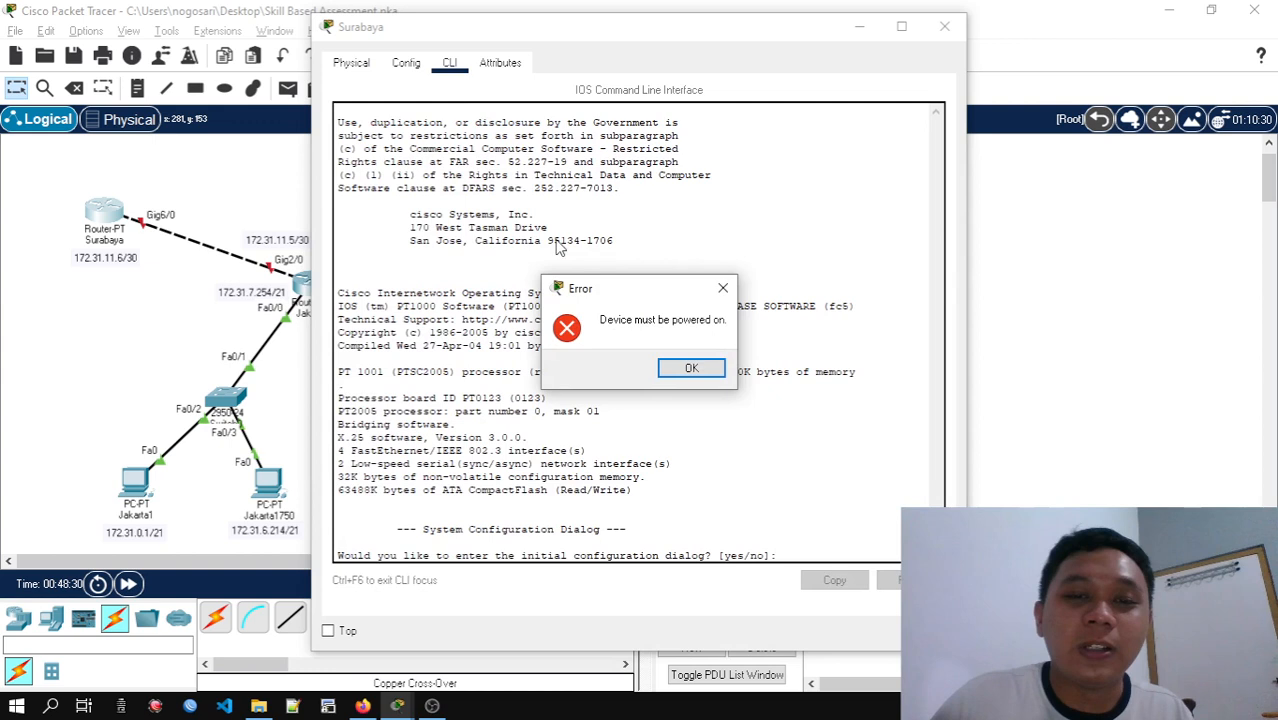
click(684, 368)
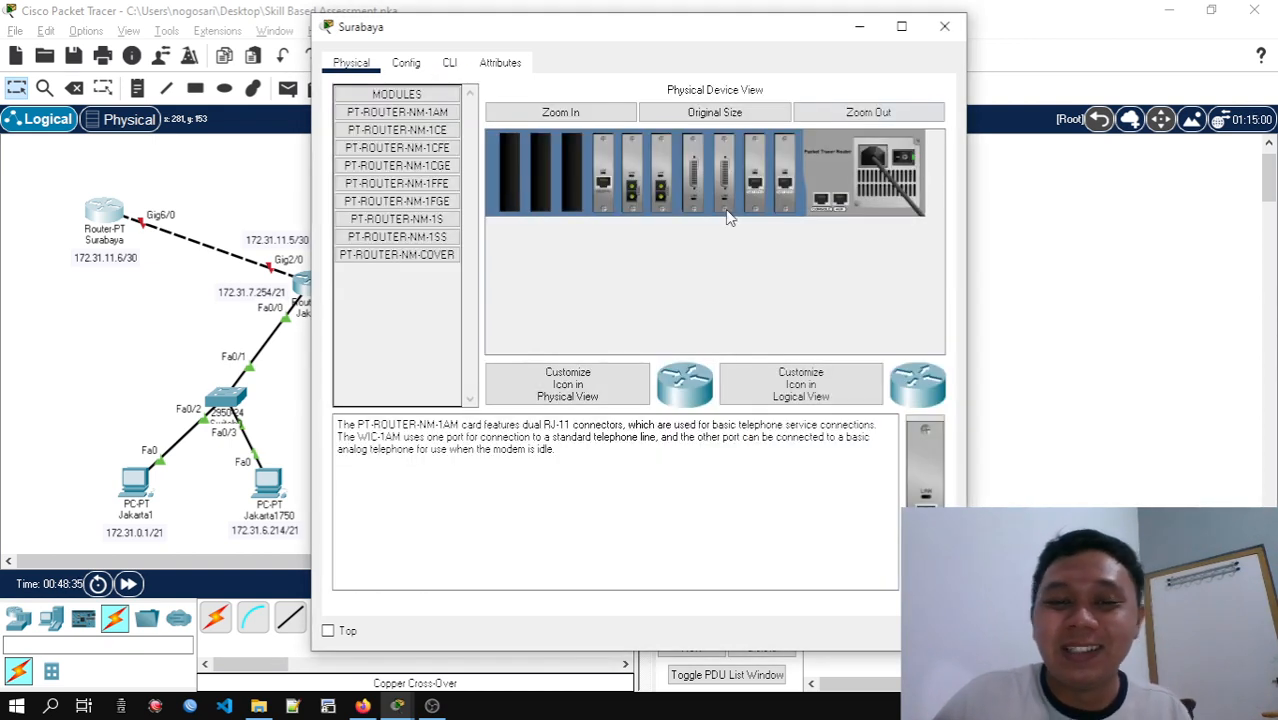
click(452, 64)
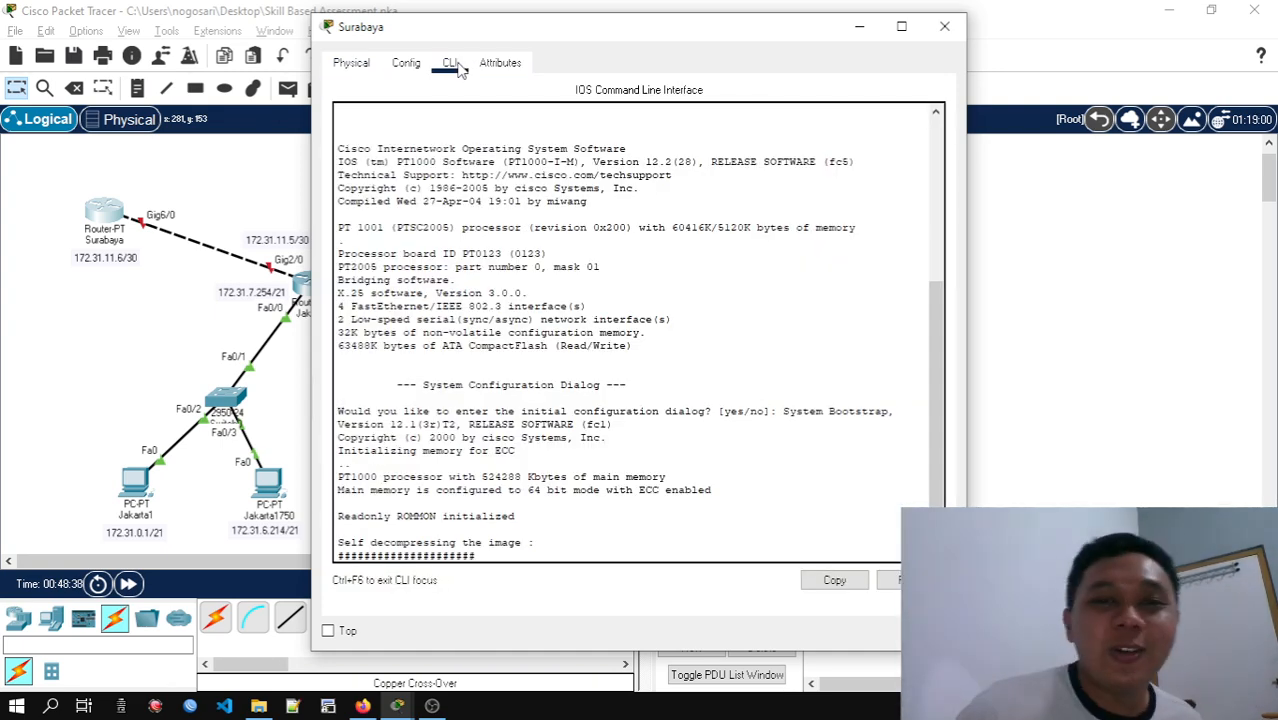
click(944, 26)
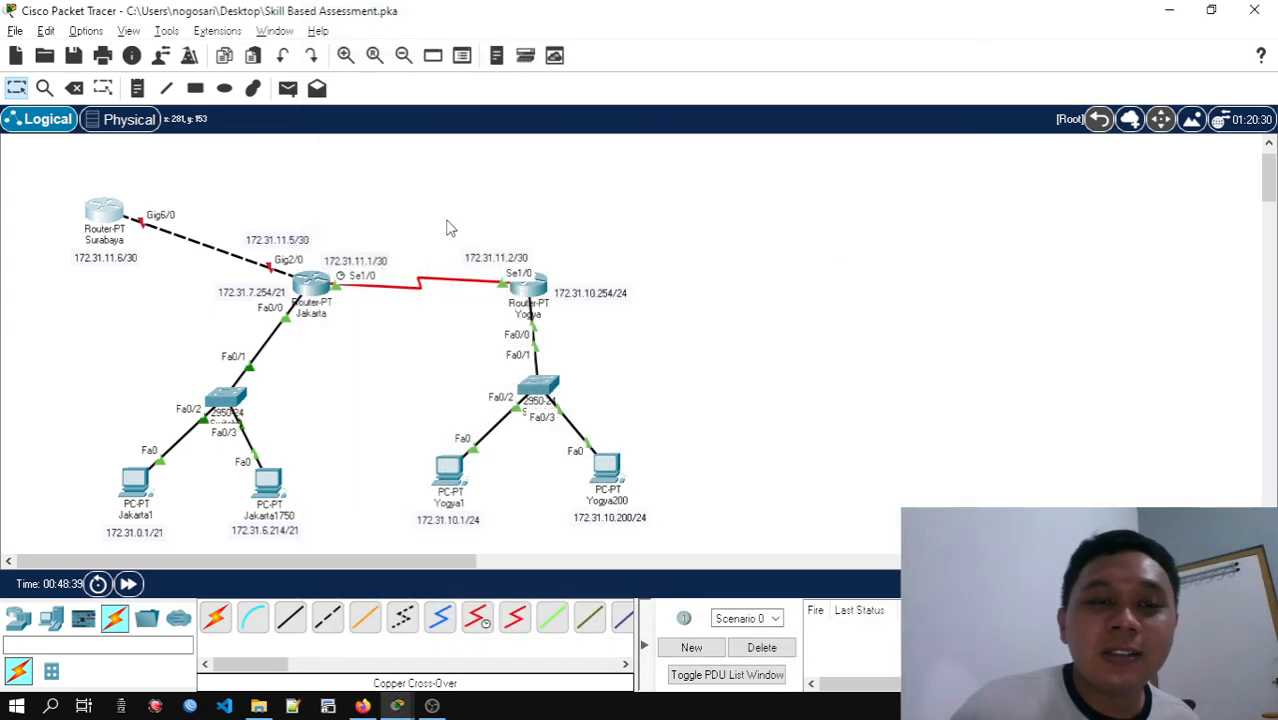
Enter global configuration mode on the Jakarta router and try to save the configuration with write
click(316, 300)
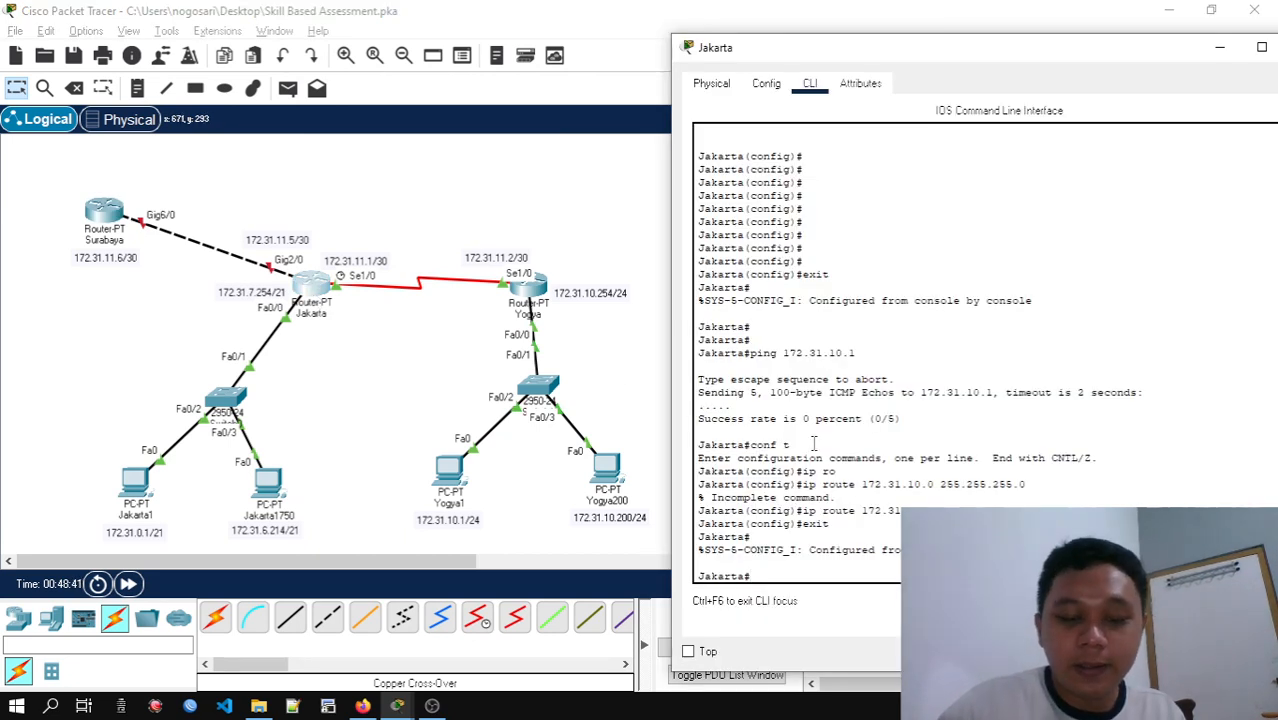
text(conf t)
key(Return)
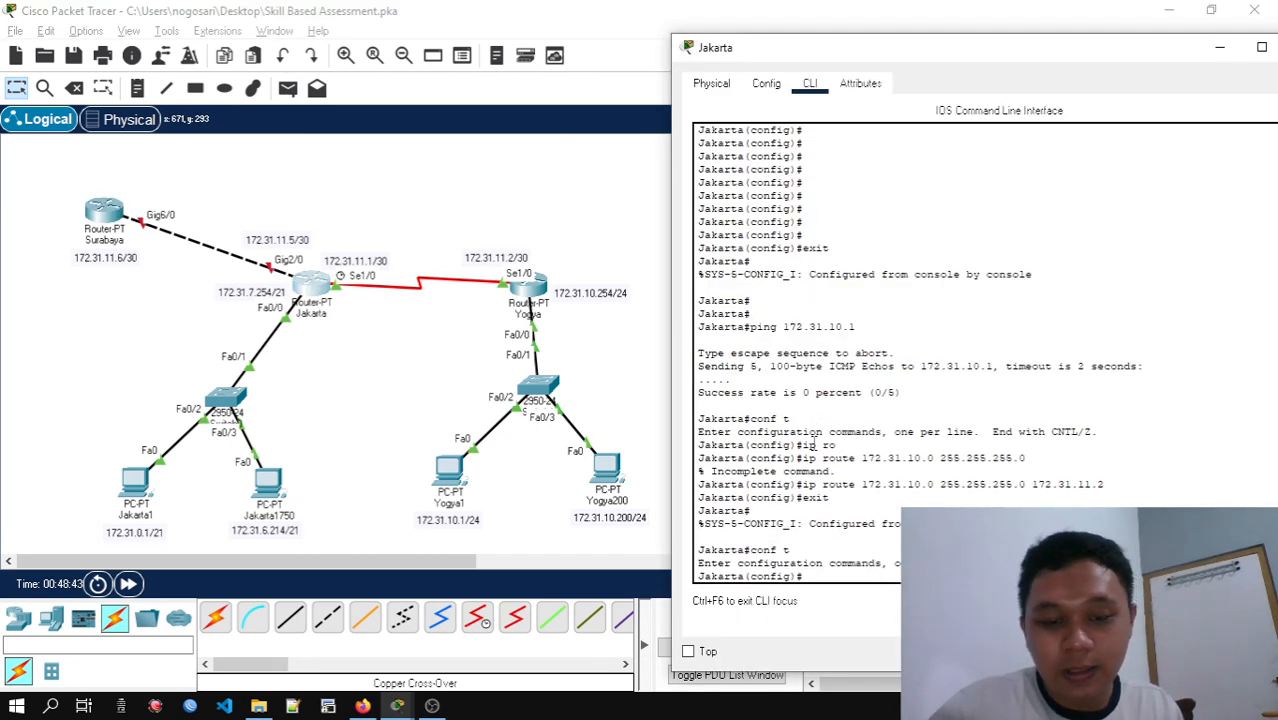
text(wi)
text(i)
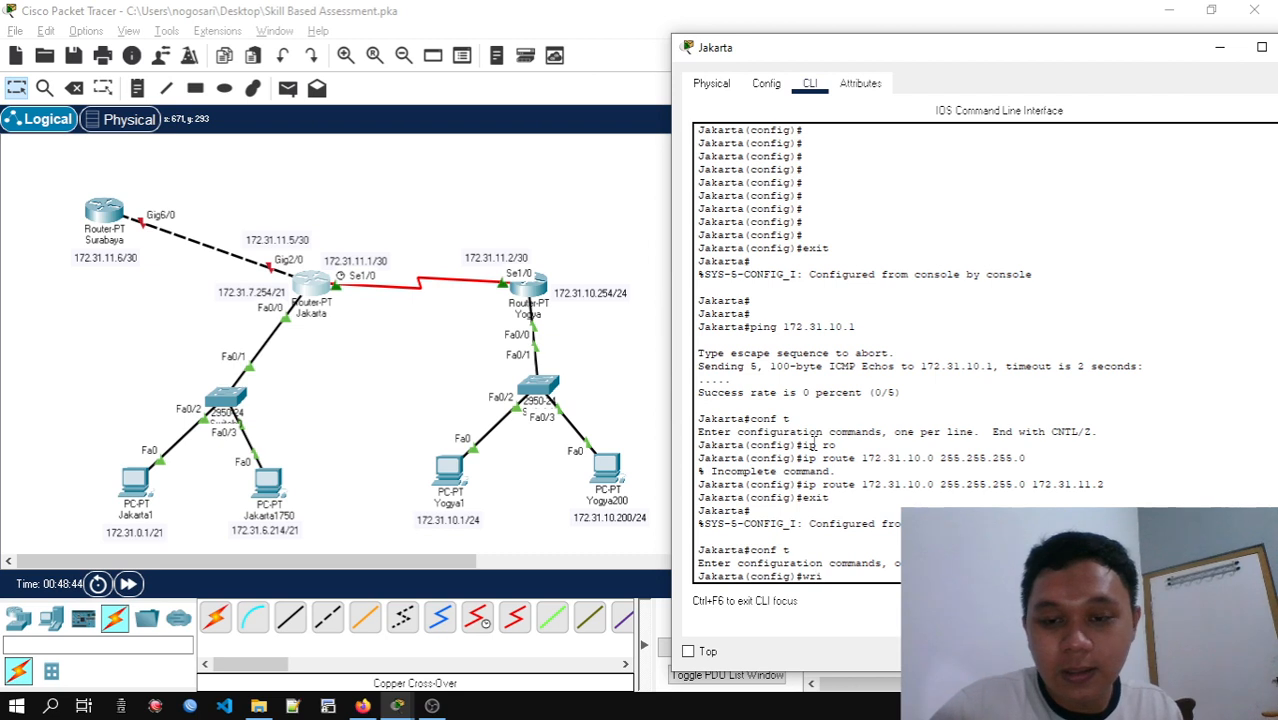
key(Tab)
text(te)
key(Return)
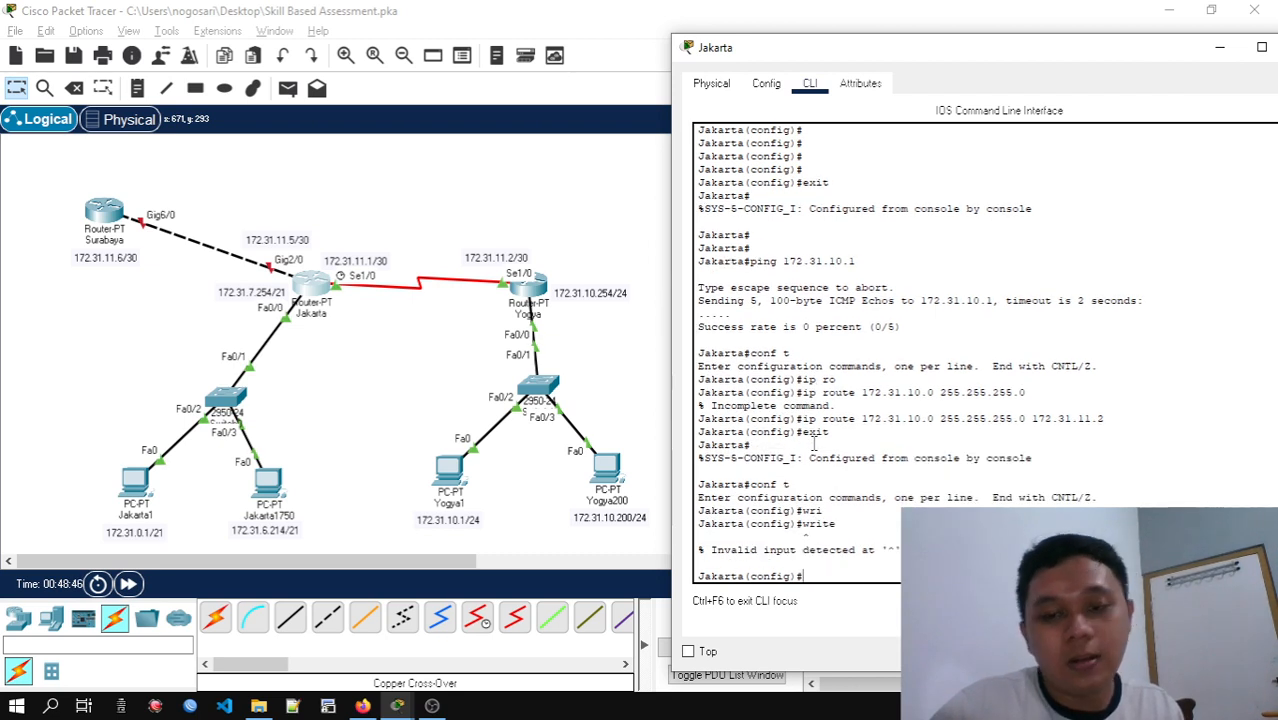
Save the Jakarta router's configuration with do write and close its window
text(do )
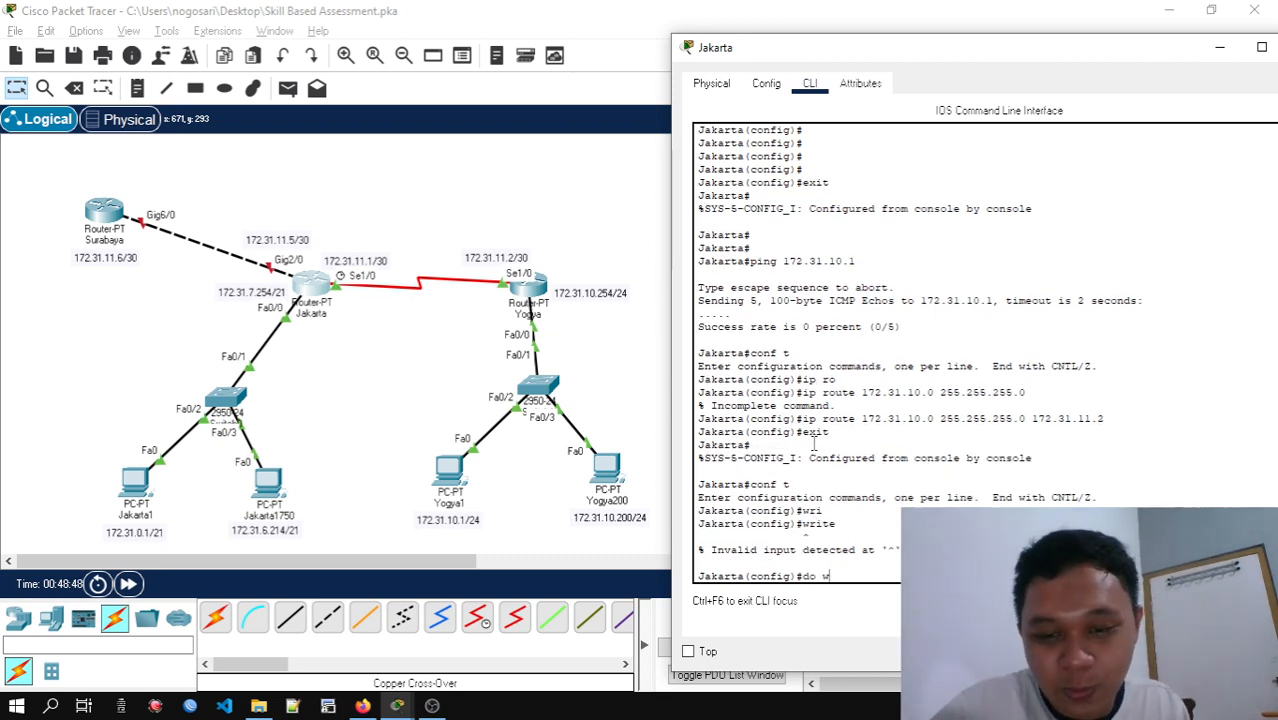
text(write)
key(Return)
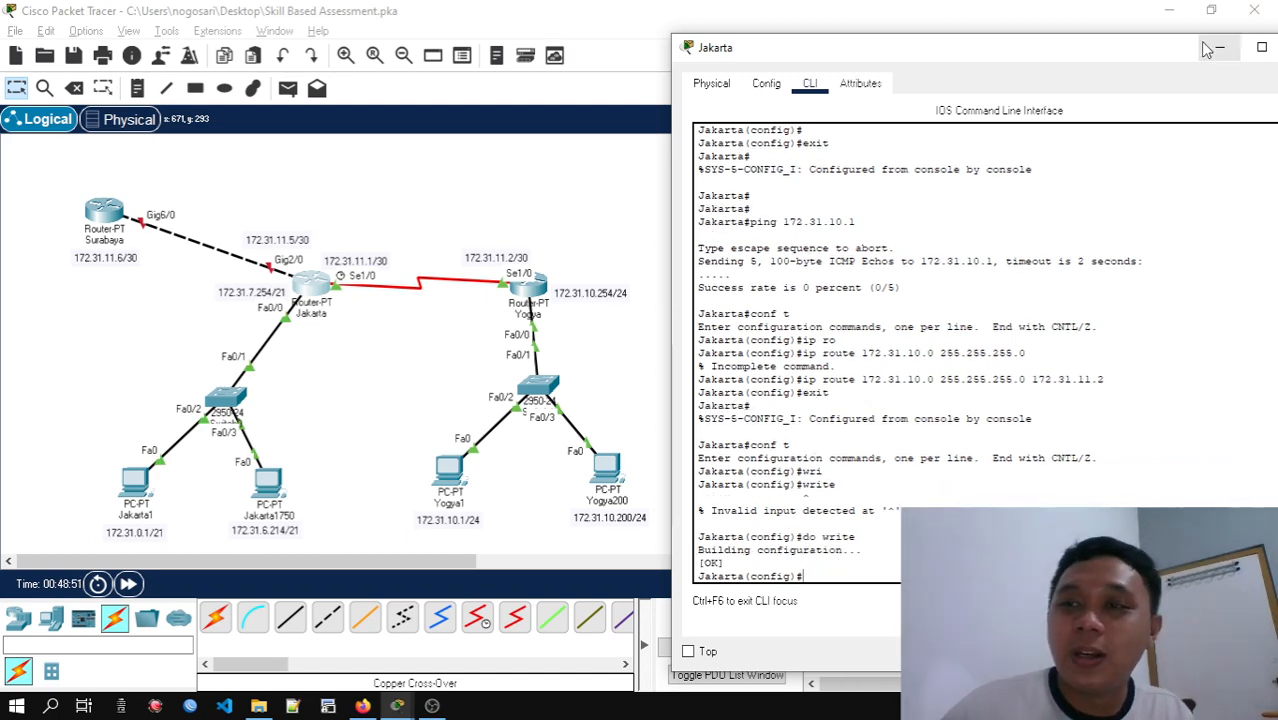
drag(1189, 49, 1134, 48)
click(1249, 47)
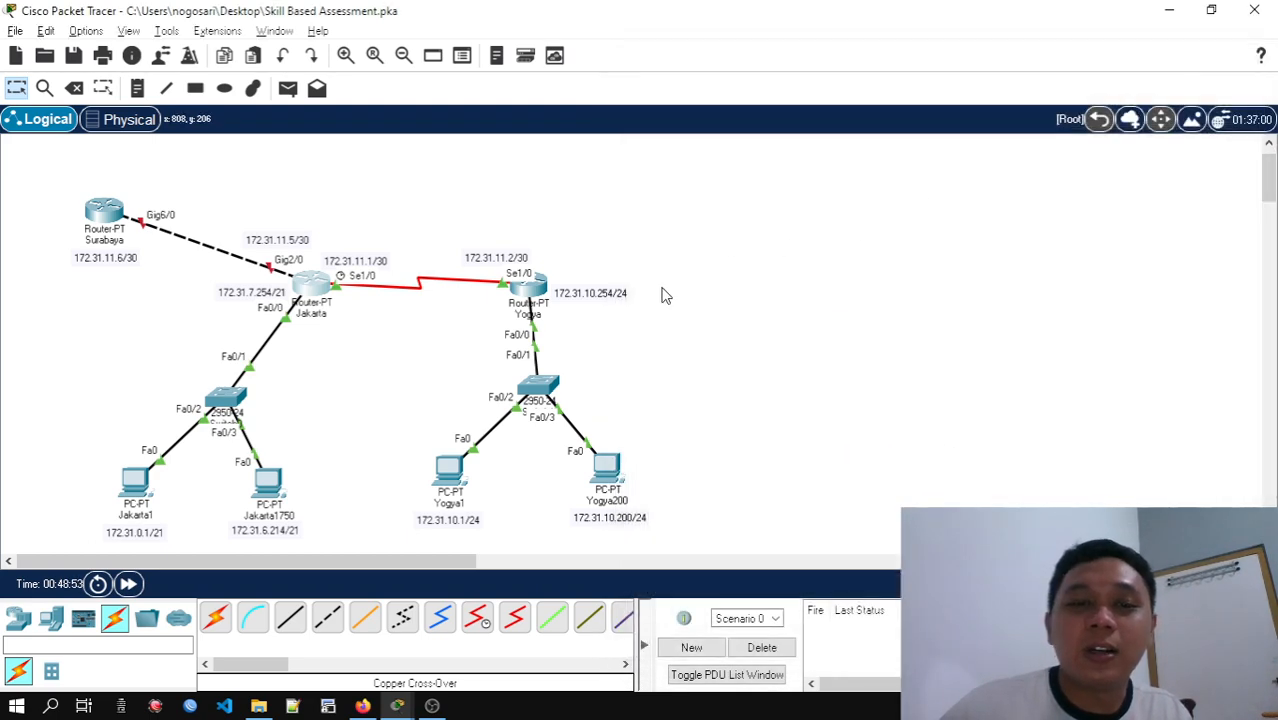
Save the Yogya router's configuration with write and close its window
click(529, 289)
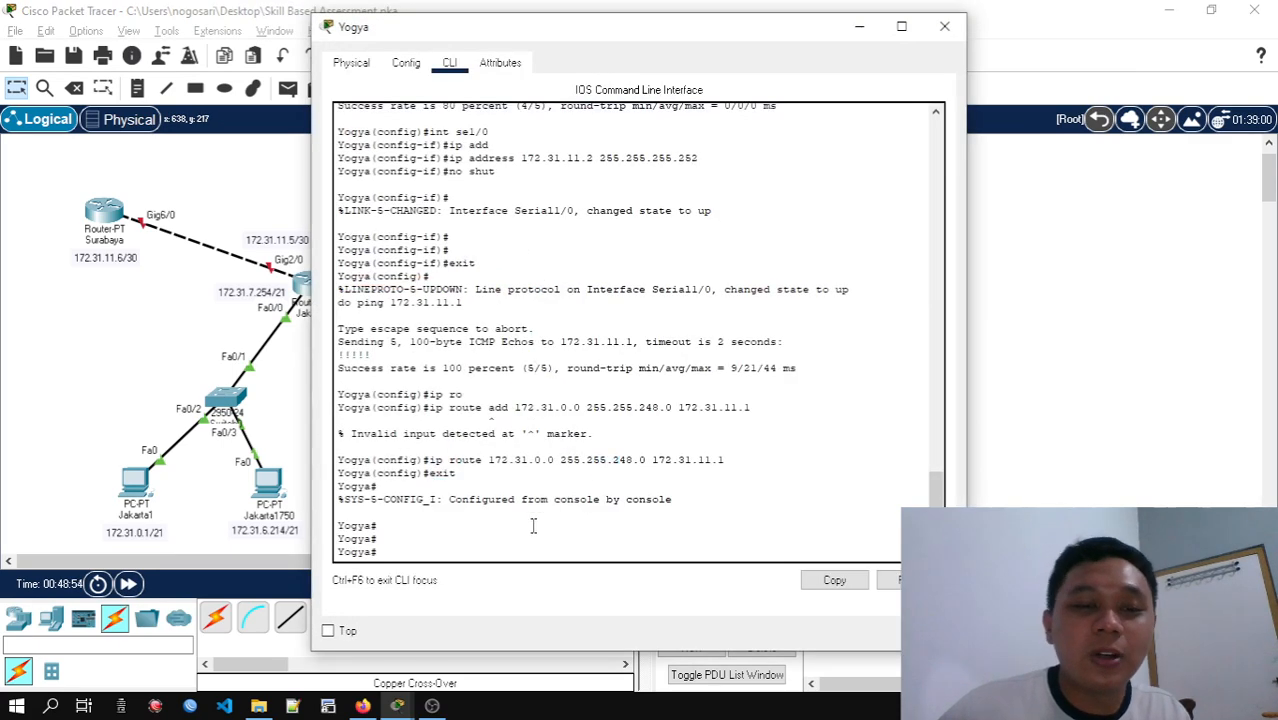
text(write)
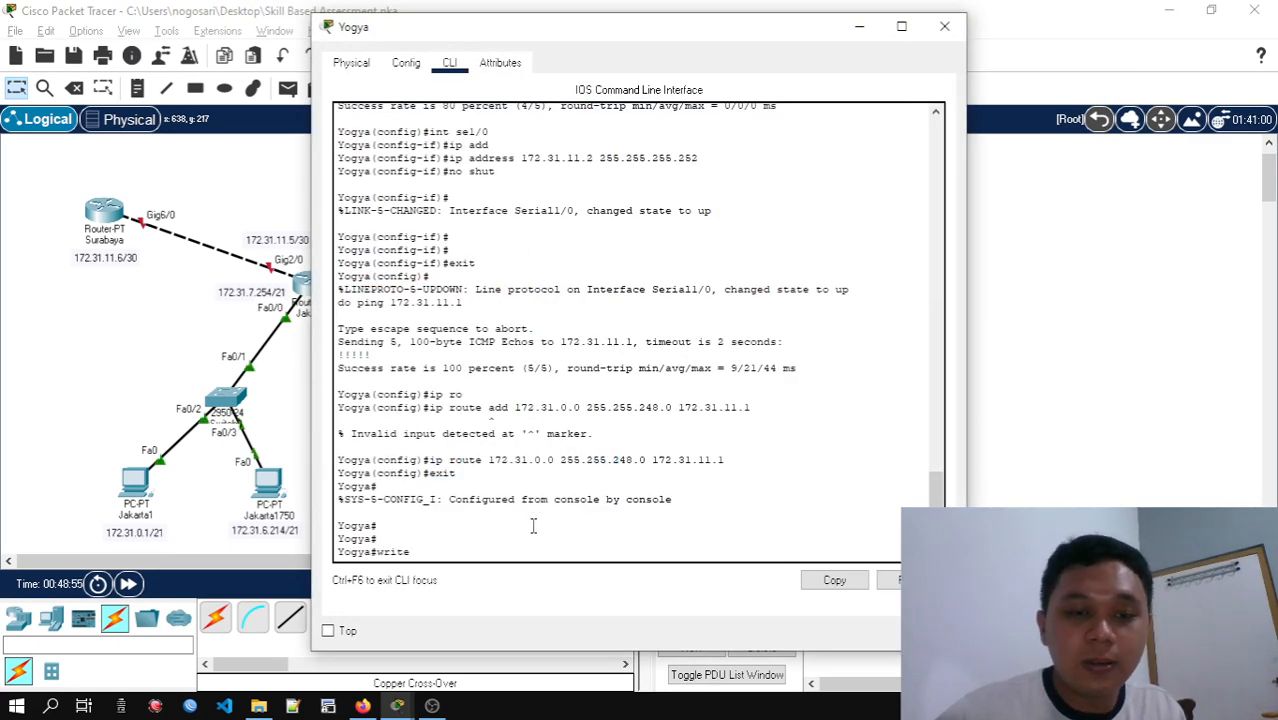
key(Return)
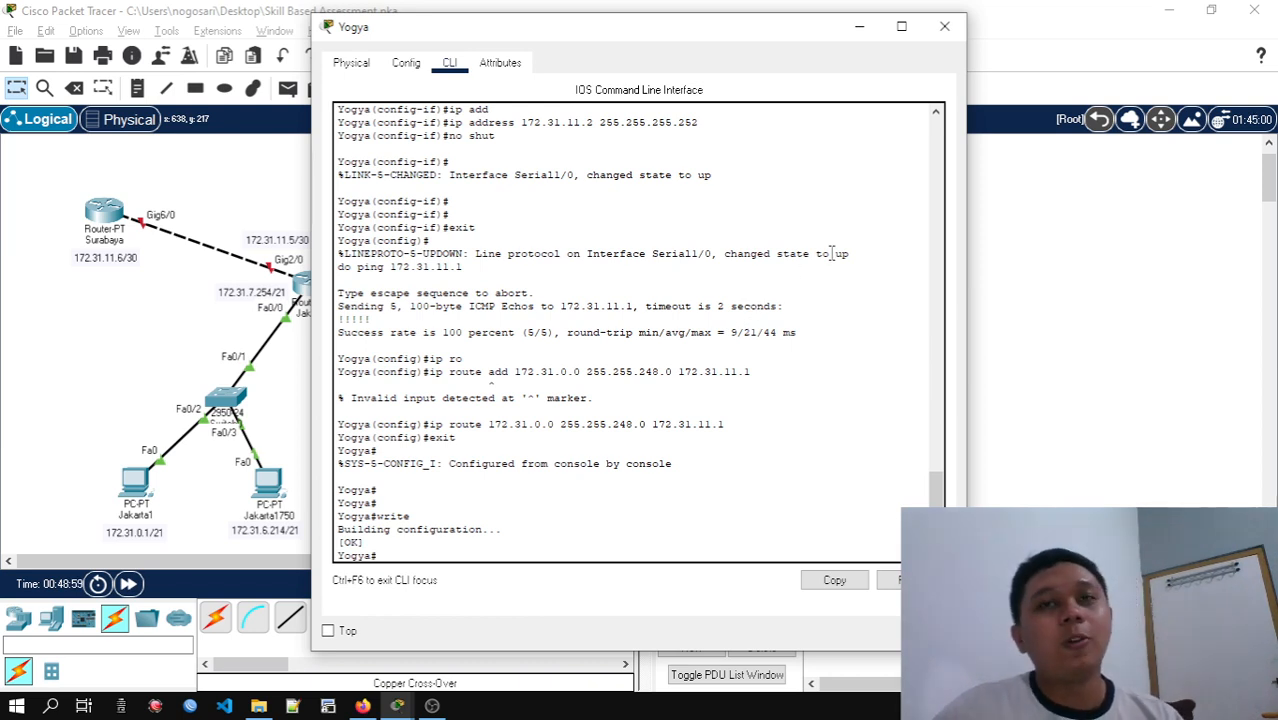
click(947, 27)
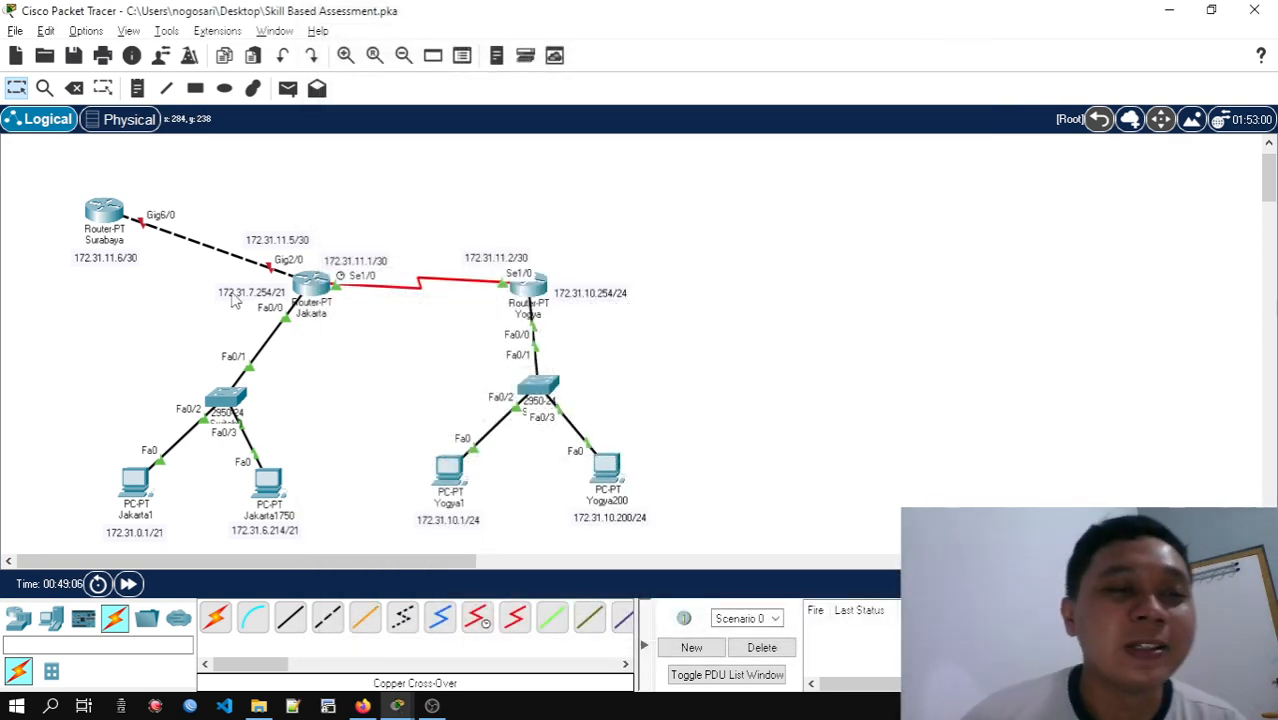
Decline the initial configuration dialog in the Surabaya router's CLI and enter global configuration mode
click(104, 212)
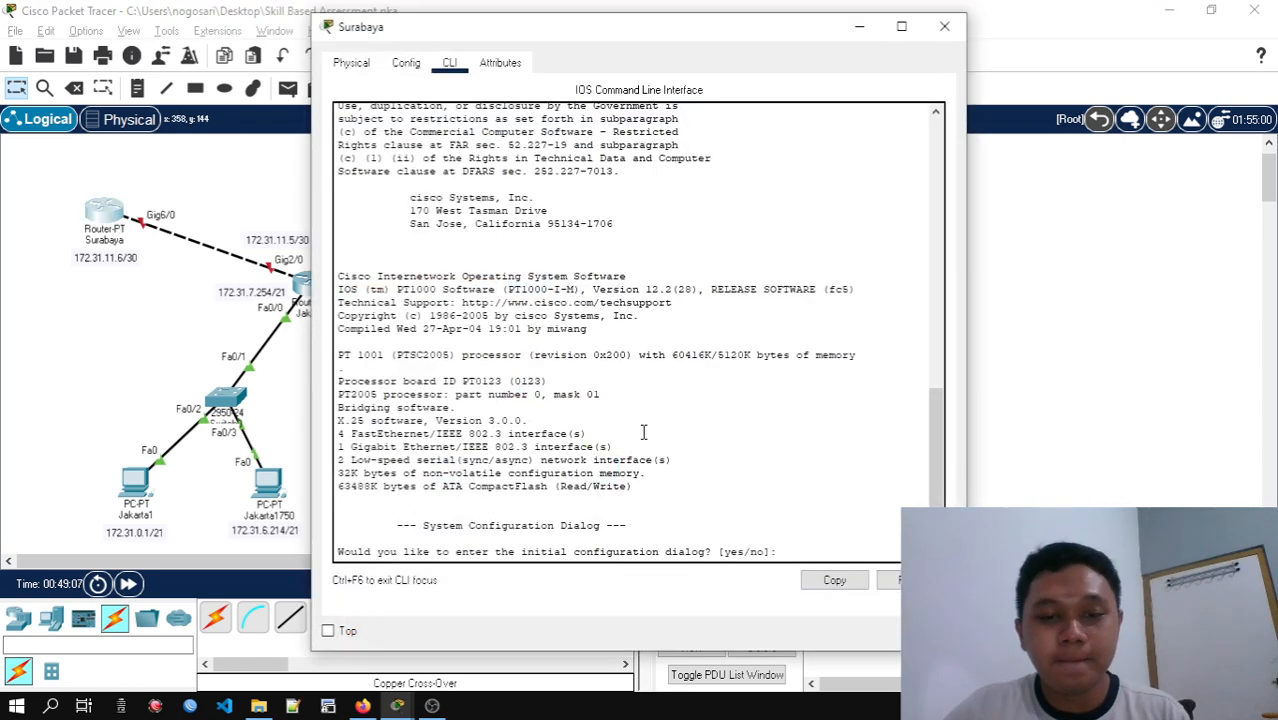
click(749, 516)
text(no)
key(Return)
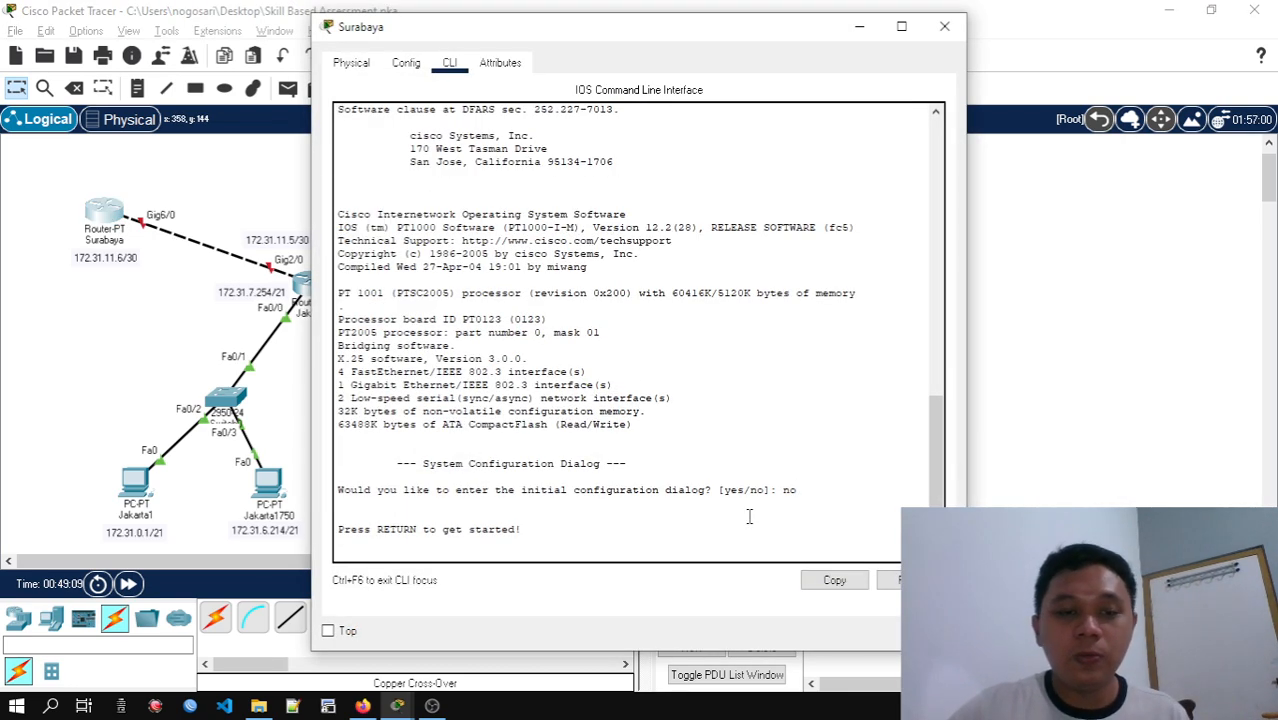
key(Return)
key(Return)
text(en)
key(Return)
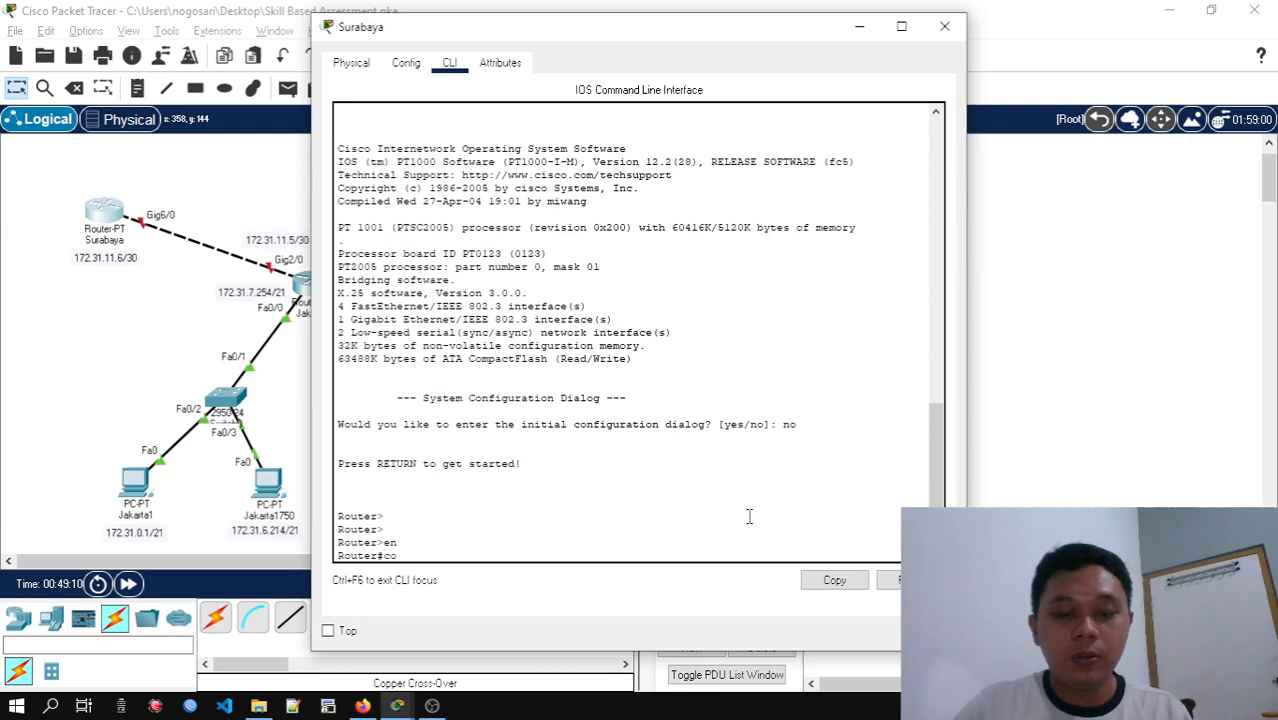
text(conf t)
key(Return)
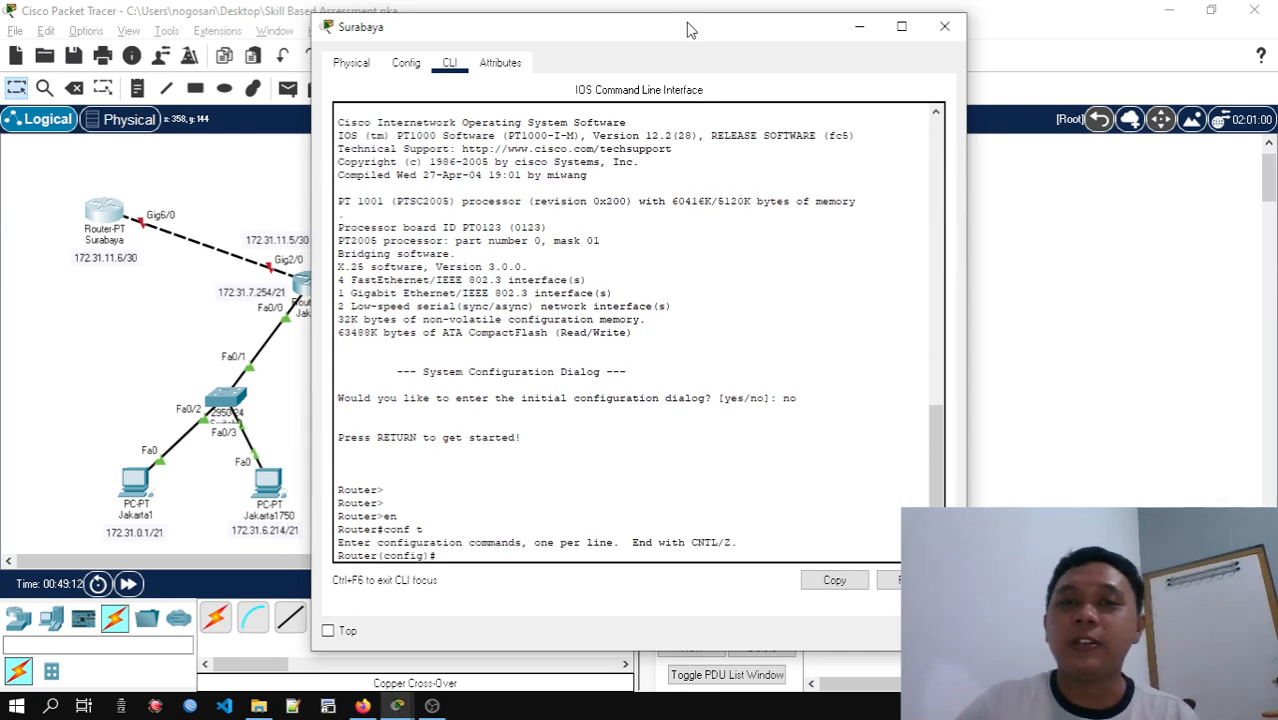
Set the Surabaya router's hostname to Surabaya
drag(688, 22, 940, 6)
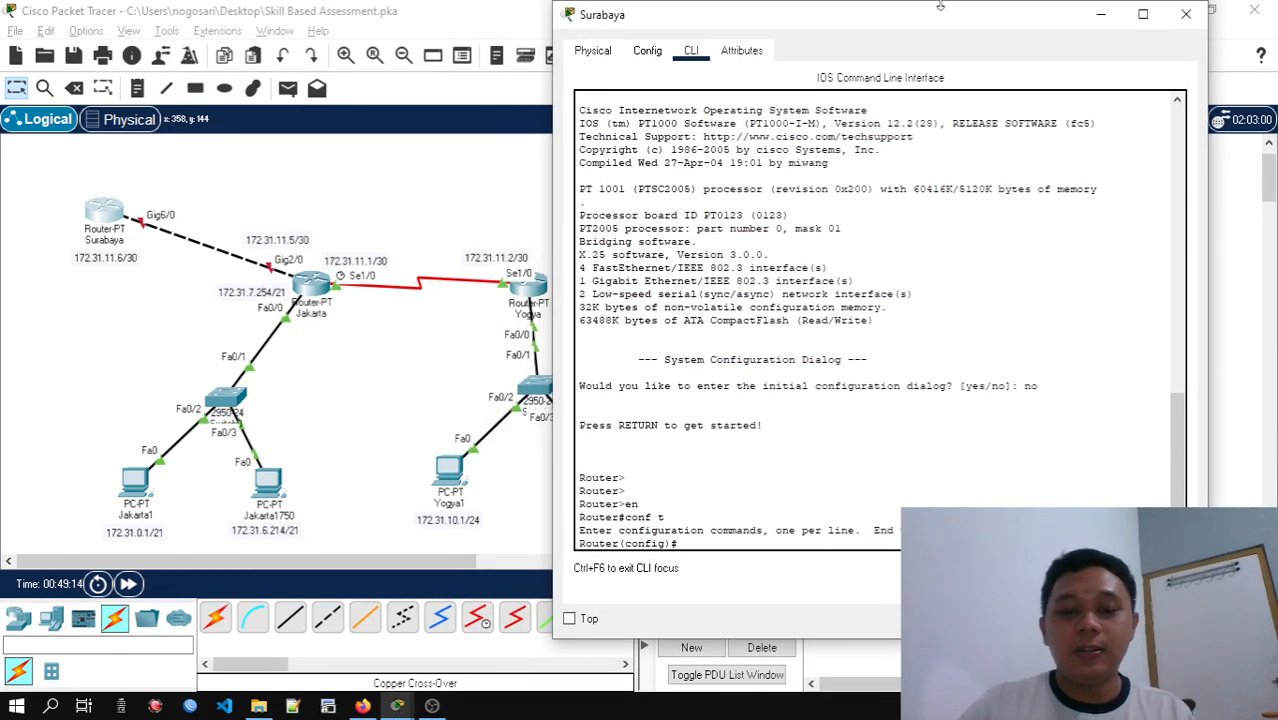
text(host)
key(Tab)
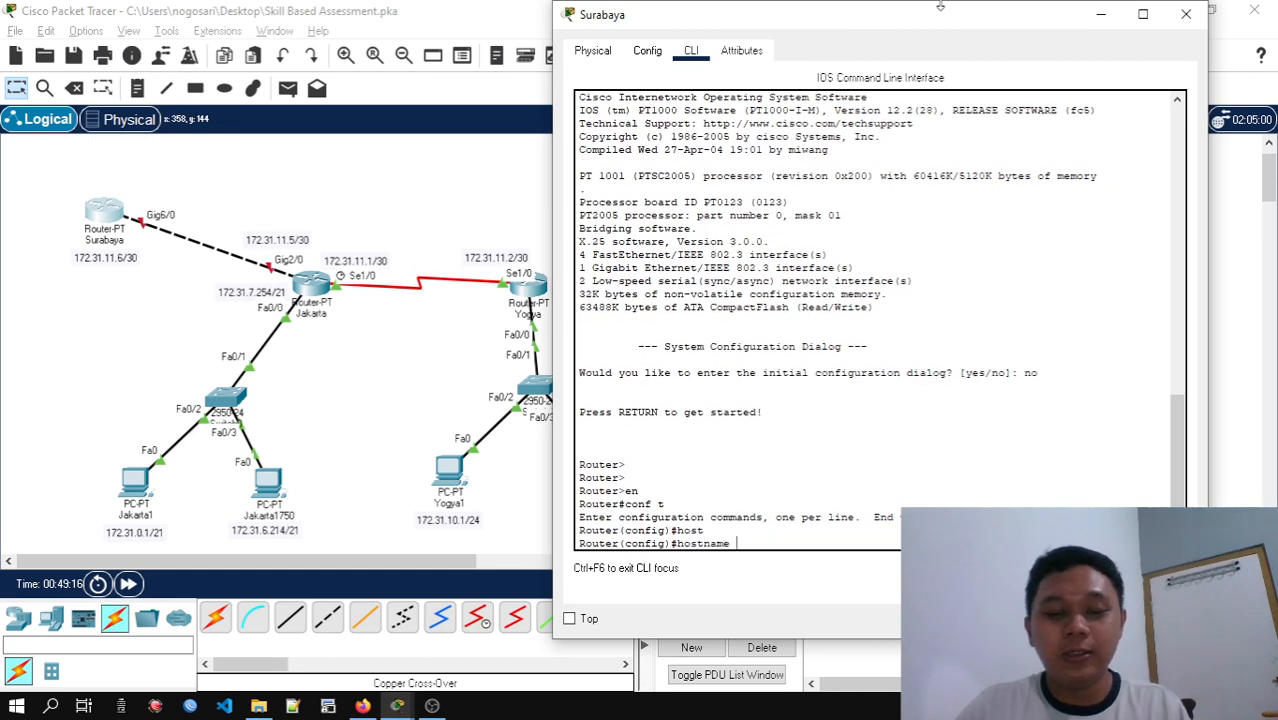
text(Surabaya)
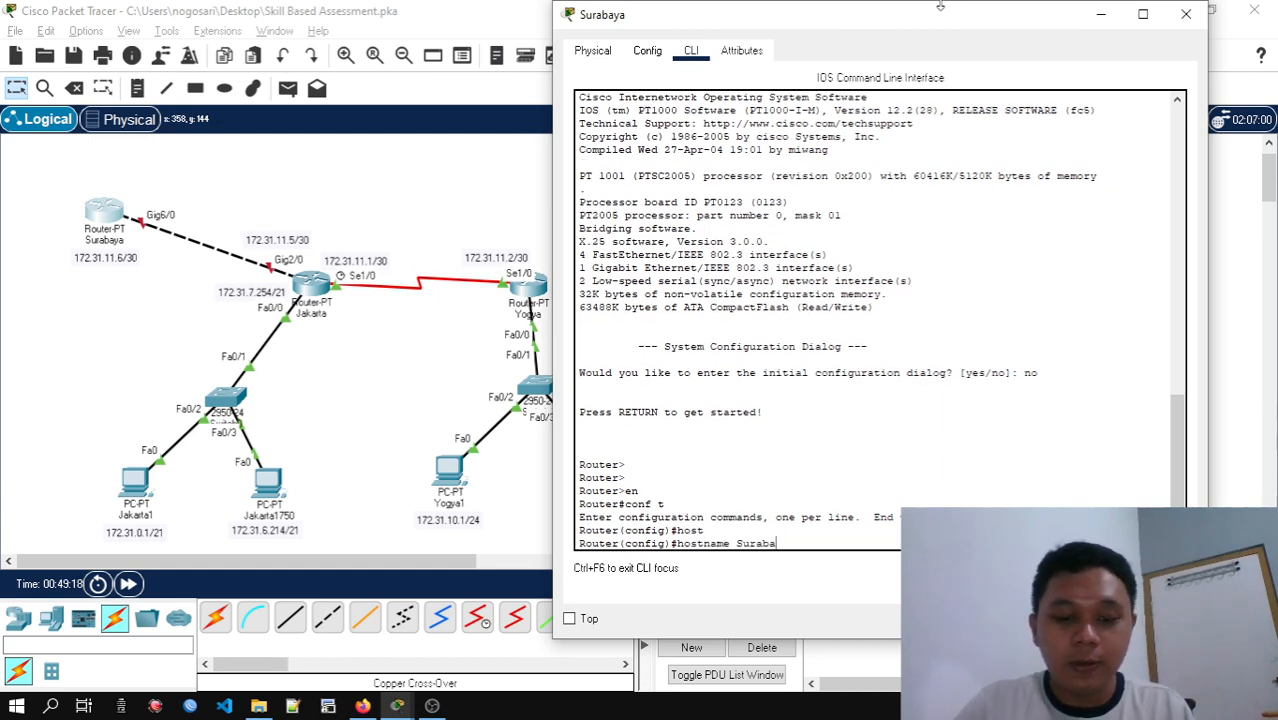
key(Return)
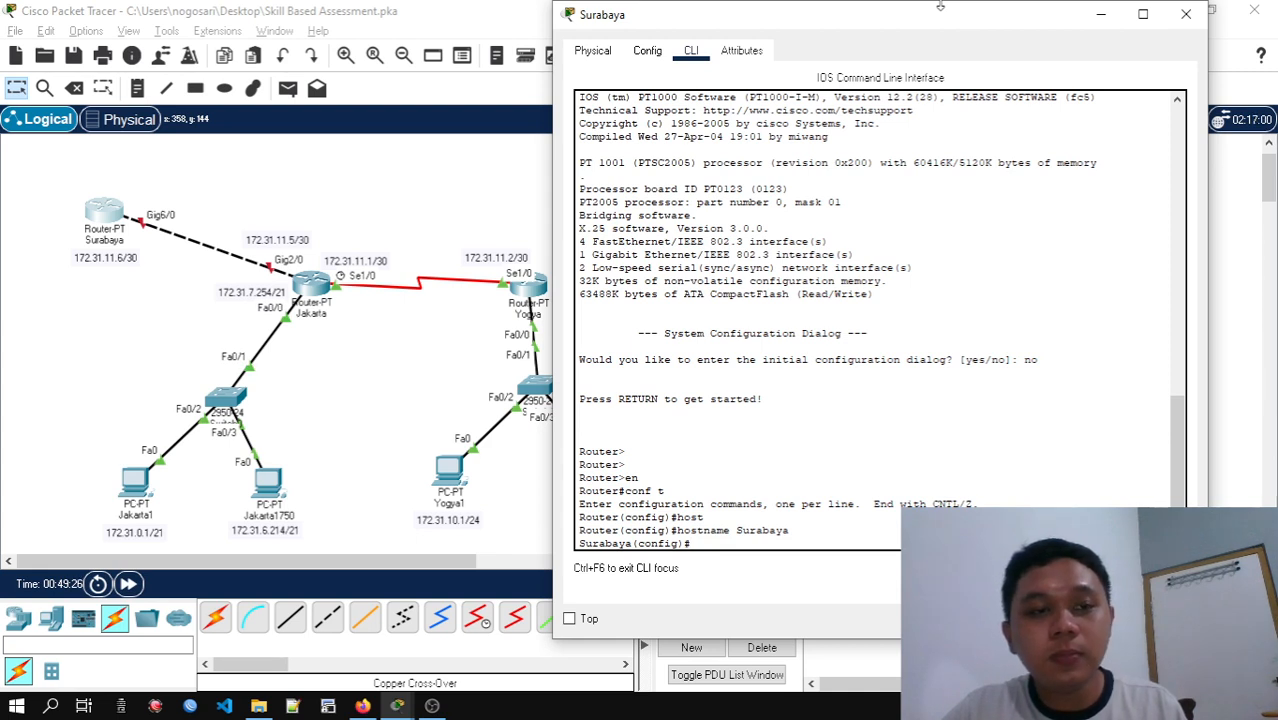
Assign IP address 172.31.11.6 with subnet mask 255.255.255.252 to the Surabaya router's interface gi6/0
text(i)
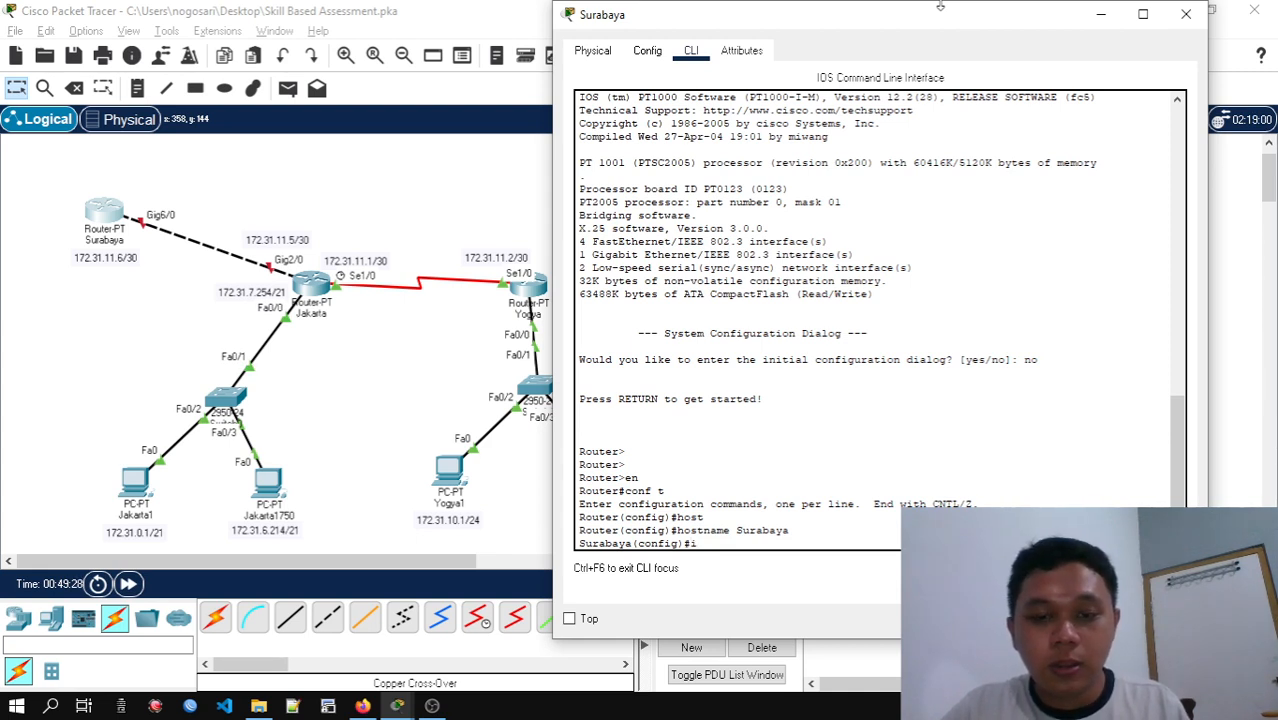
text(nter)
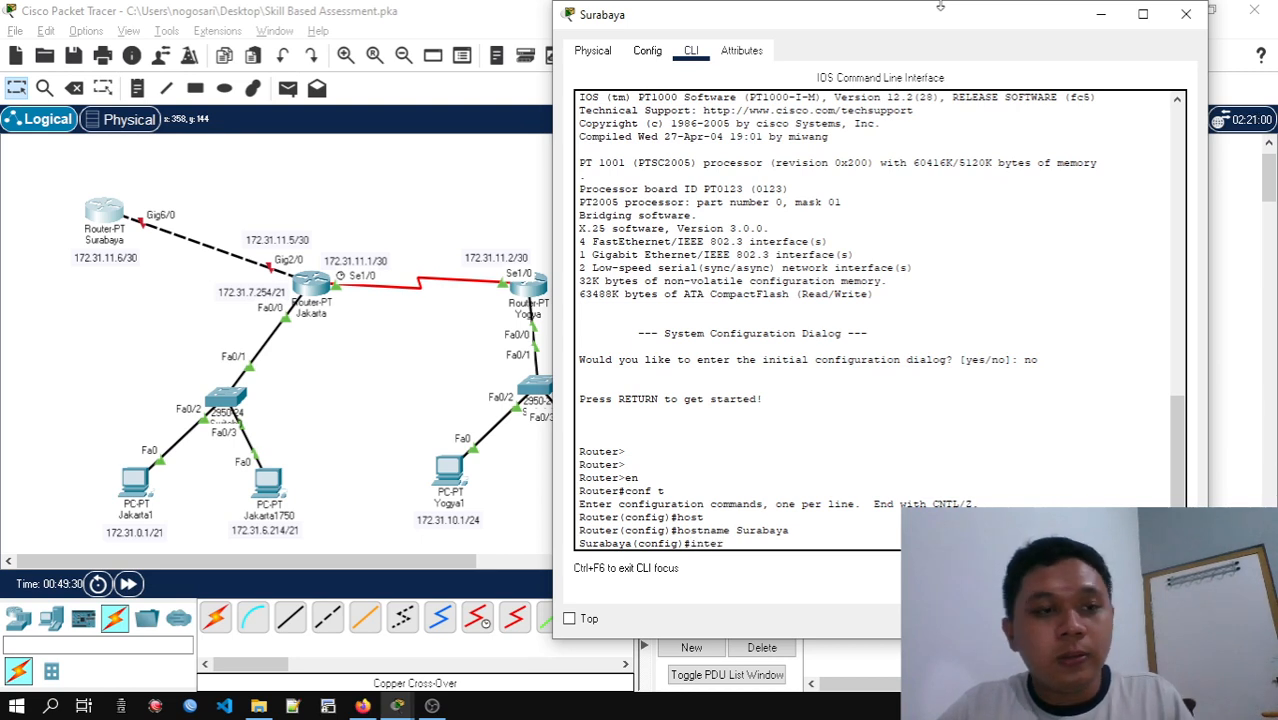
key(Tab)
text(gi)
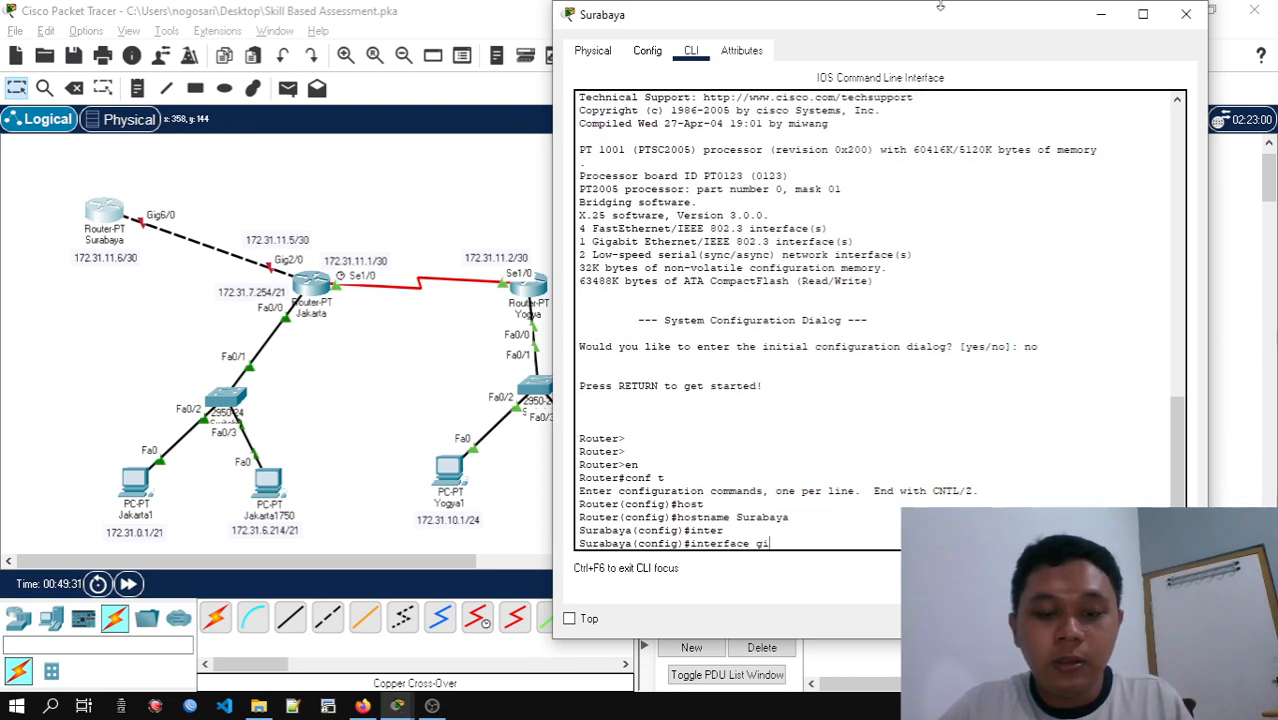
text(6/-0)
key(Return)
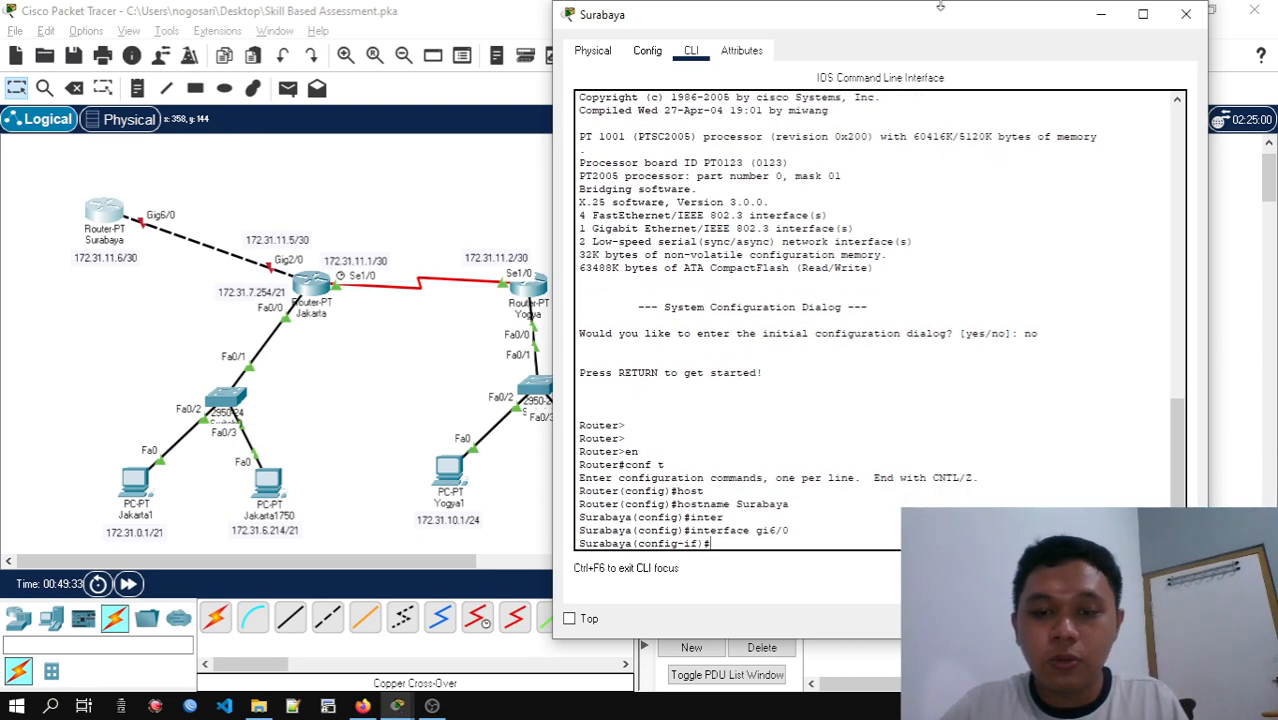
text(ip address)
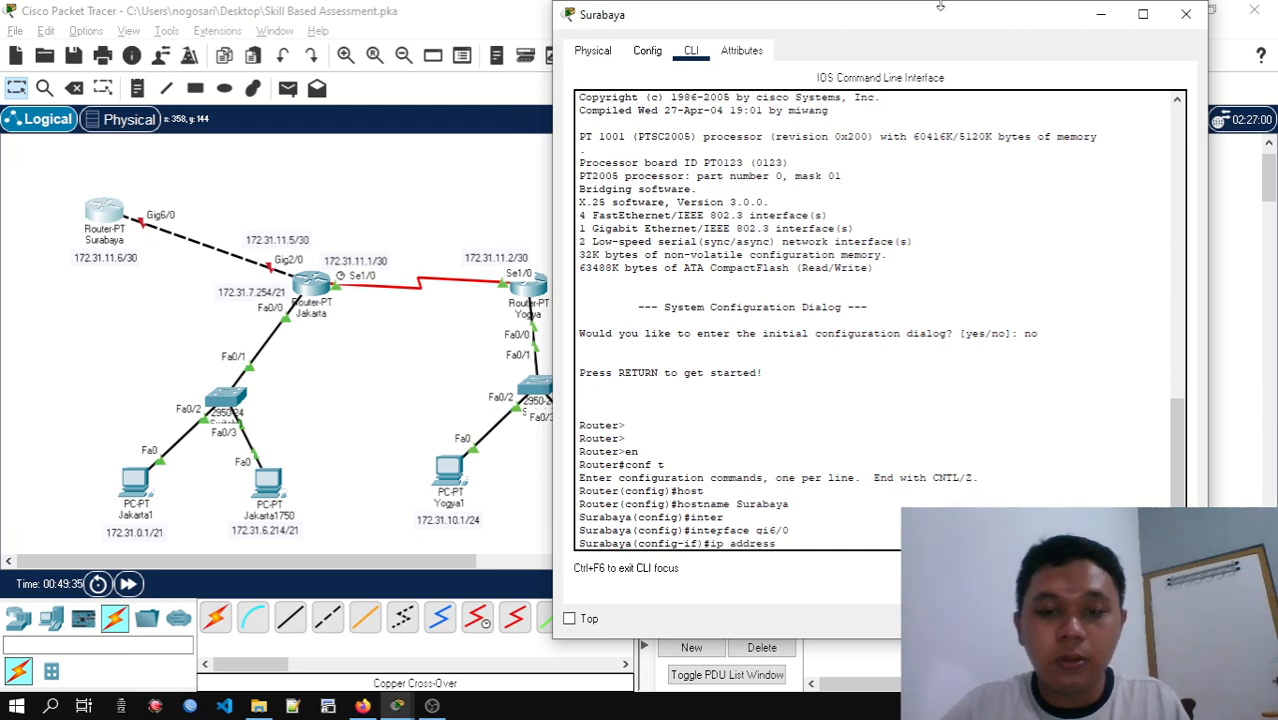
key(Tab)
text(1)
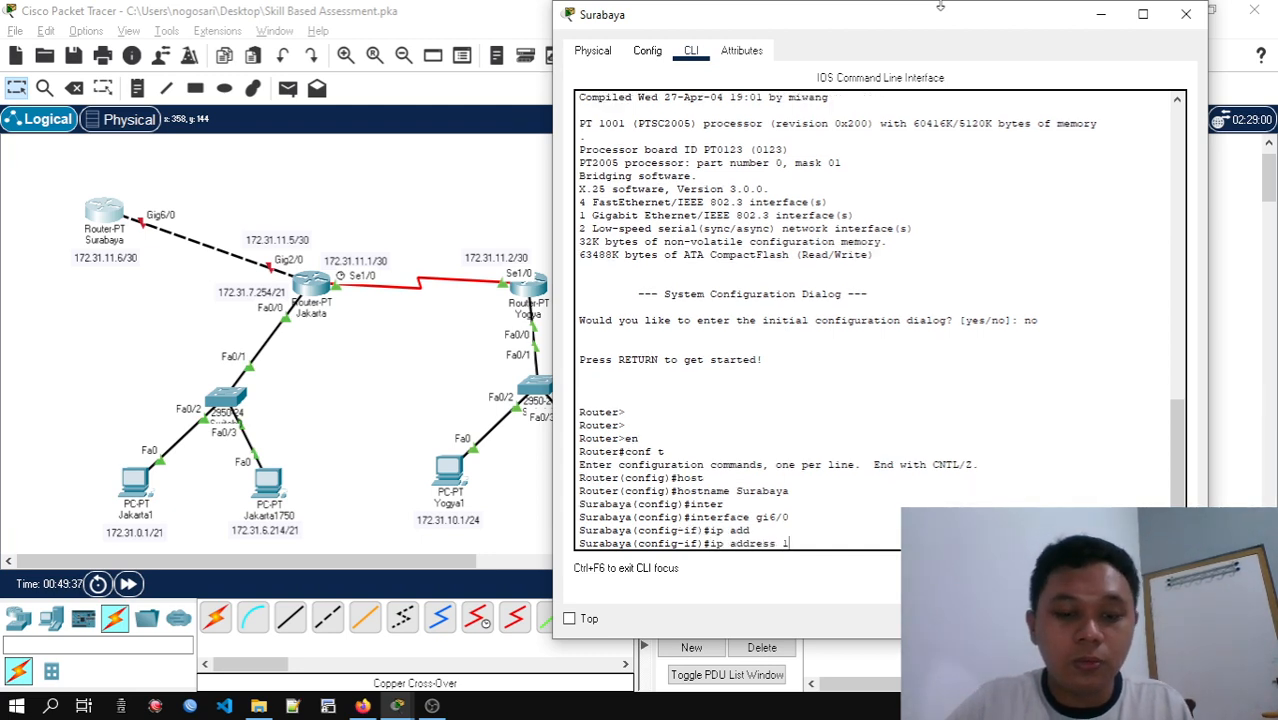
text(72.31)
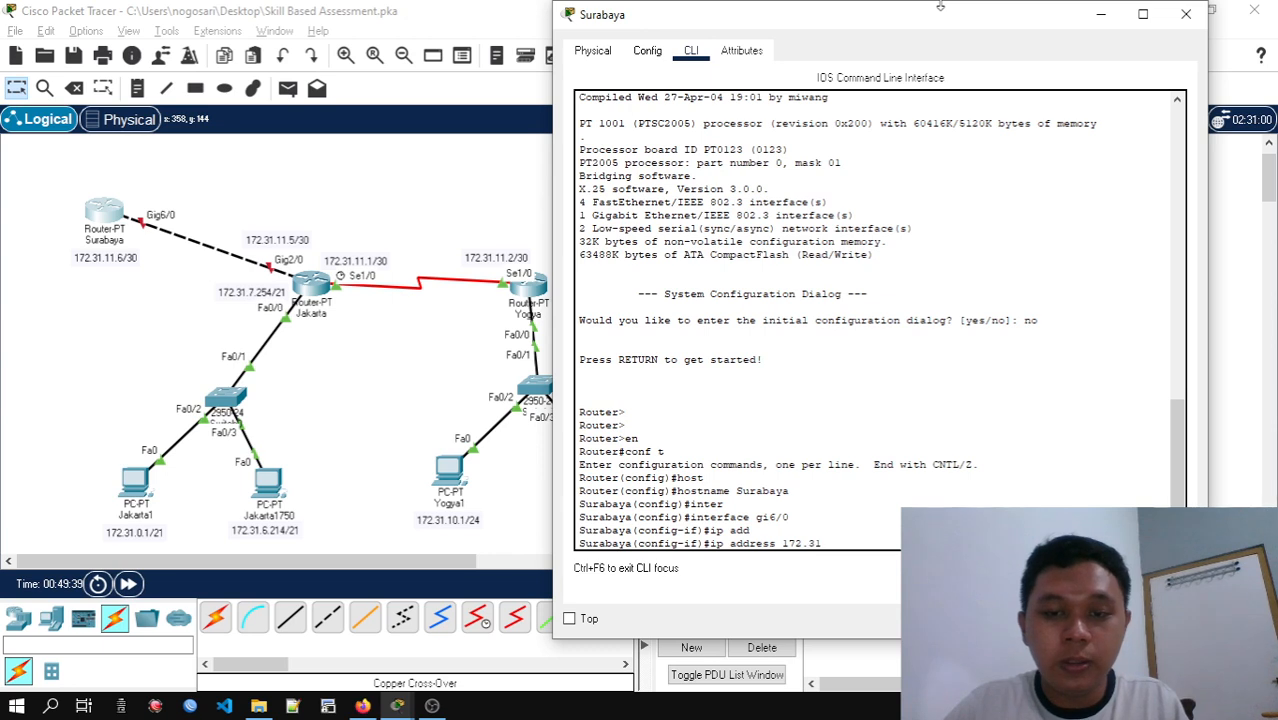
text(.11.6)
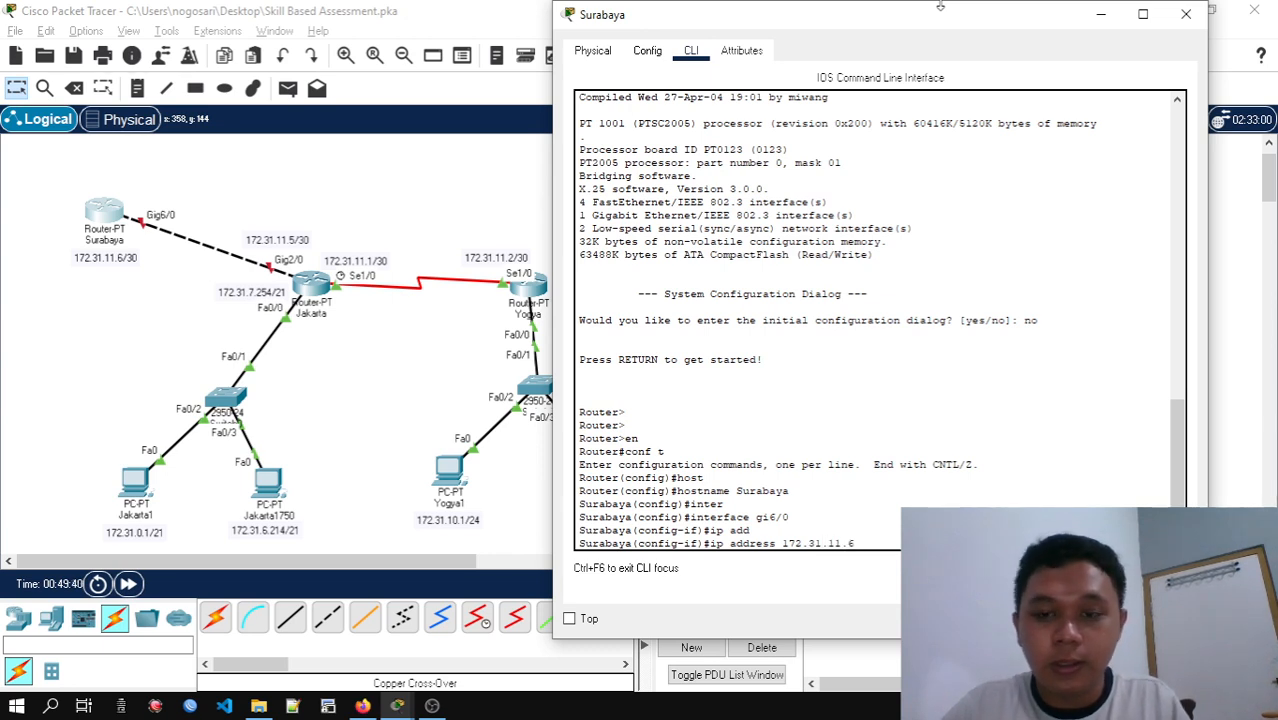
text( 255.25)
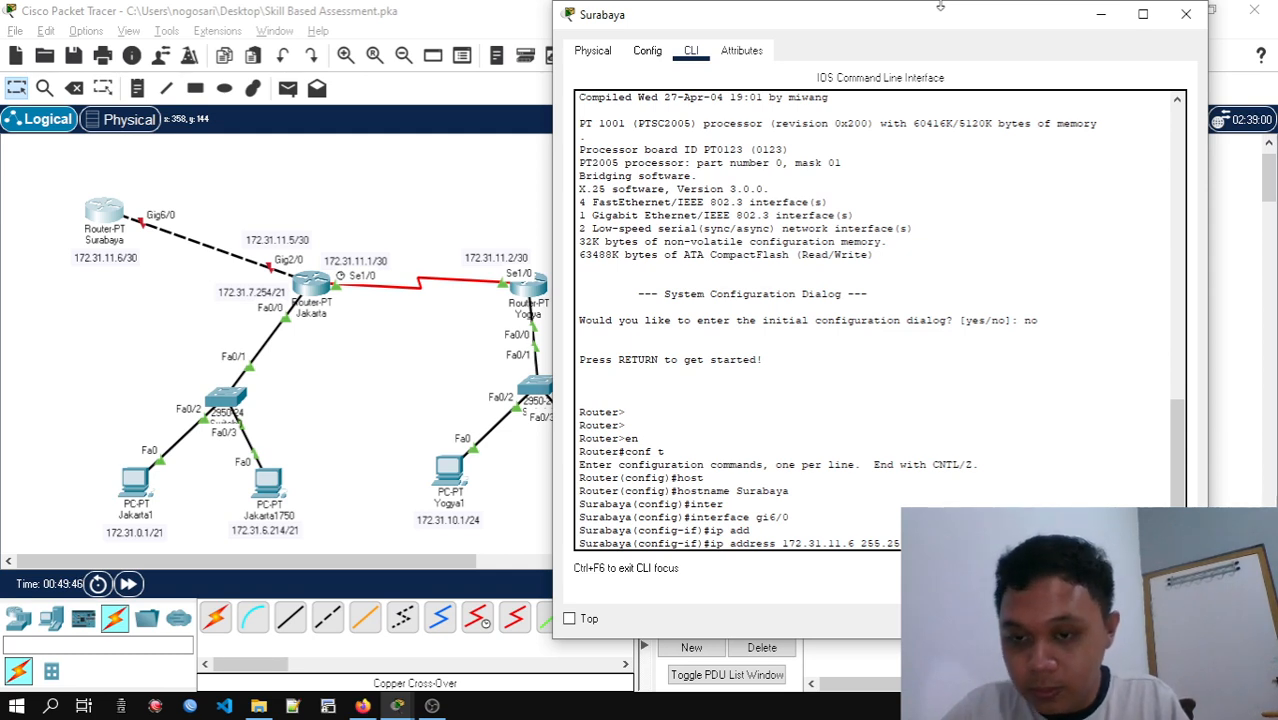
key(Return)
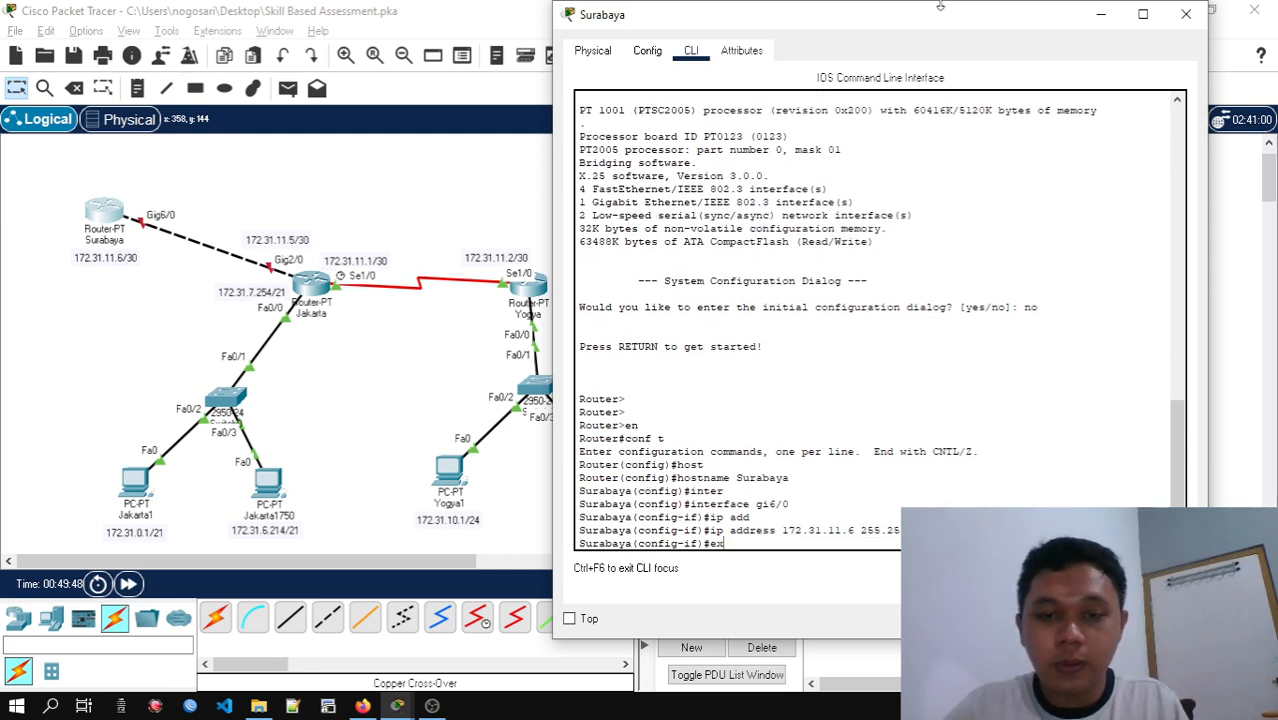
Enable interface gi6/0 with no shut and exit back to privileged EXEC mode on the Surabaya router
text(no s)
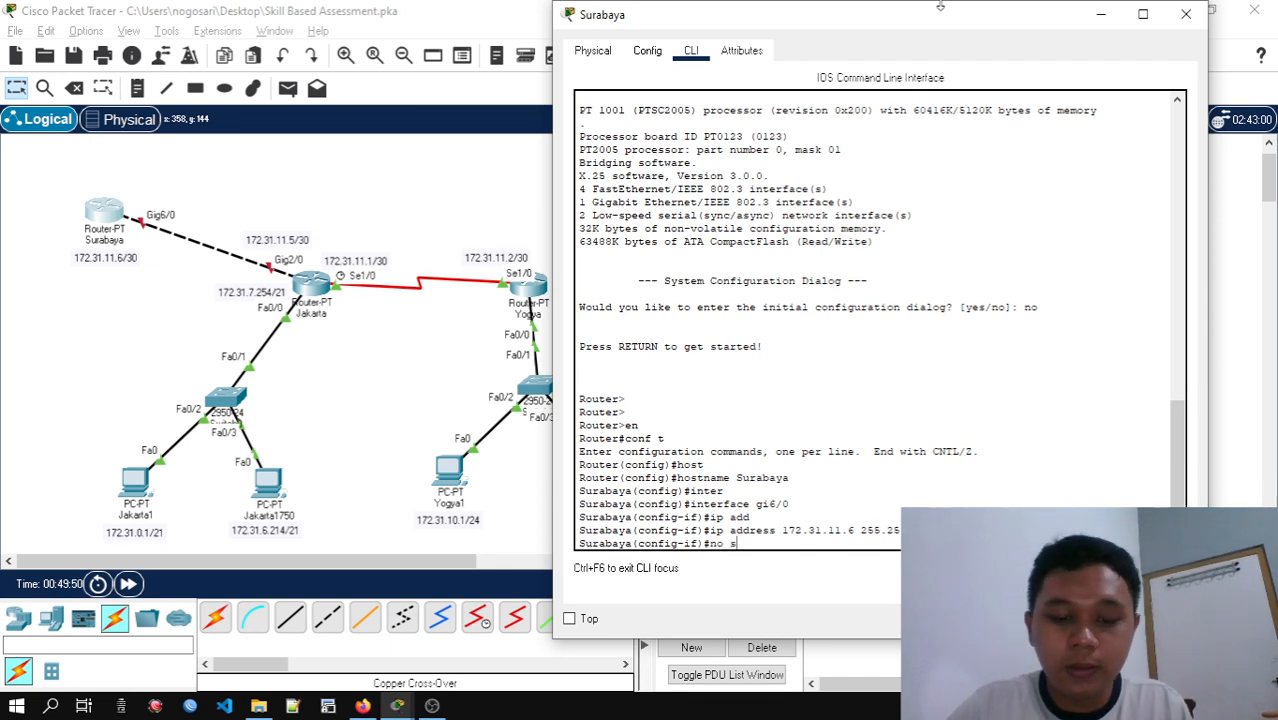
text(hut)
key(Return)
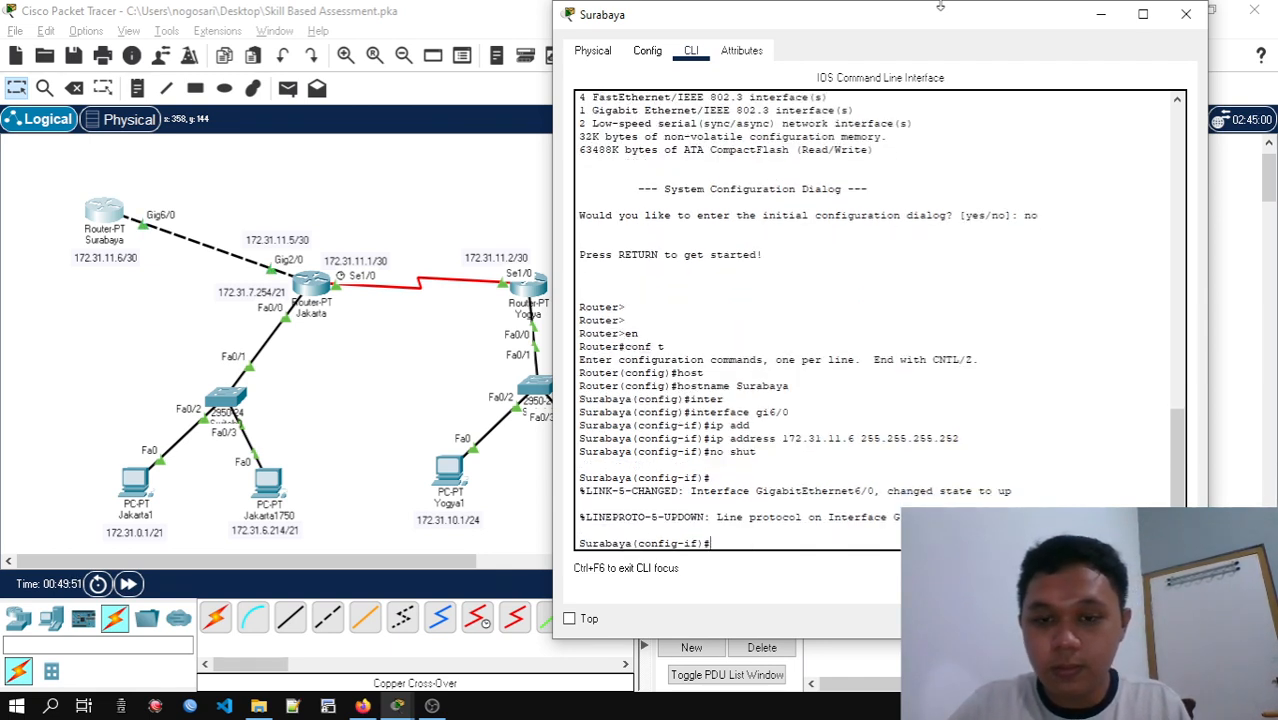
key(Return)
key(Return)
text(exit)
key(Return)
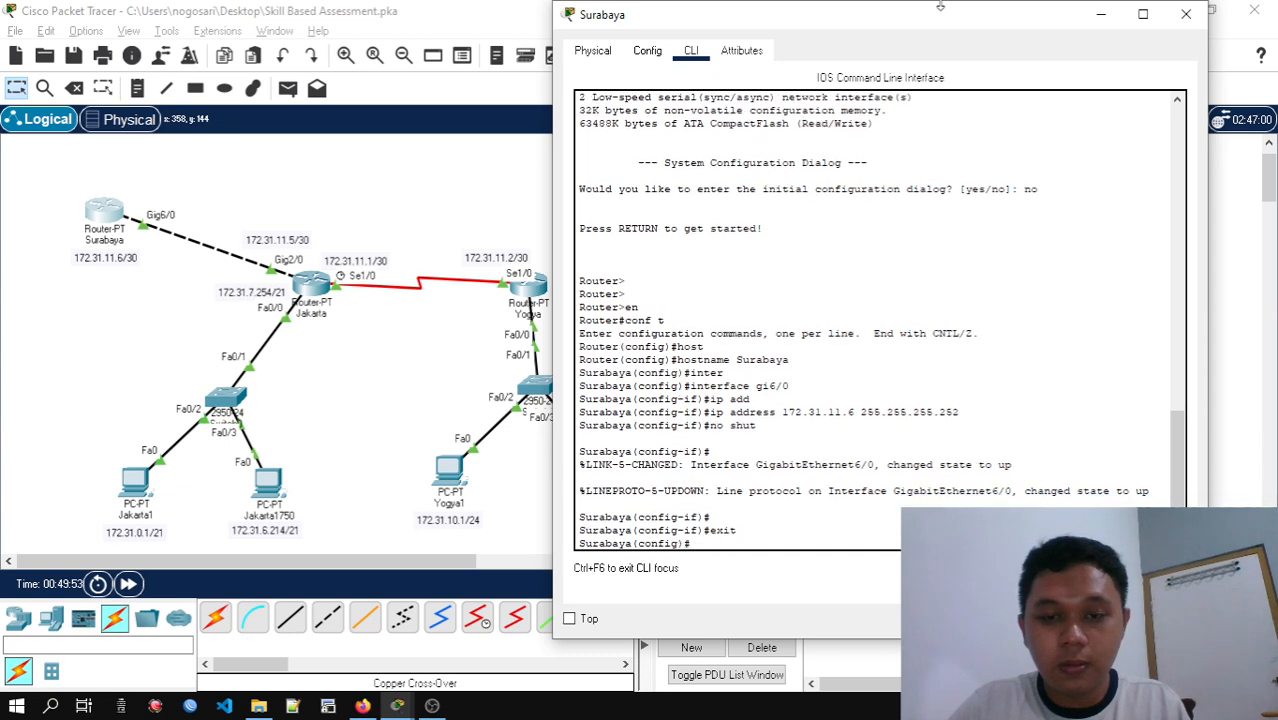
text(exit)
key(Return)
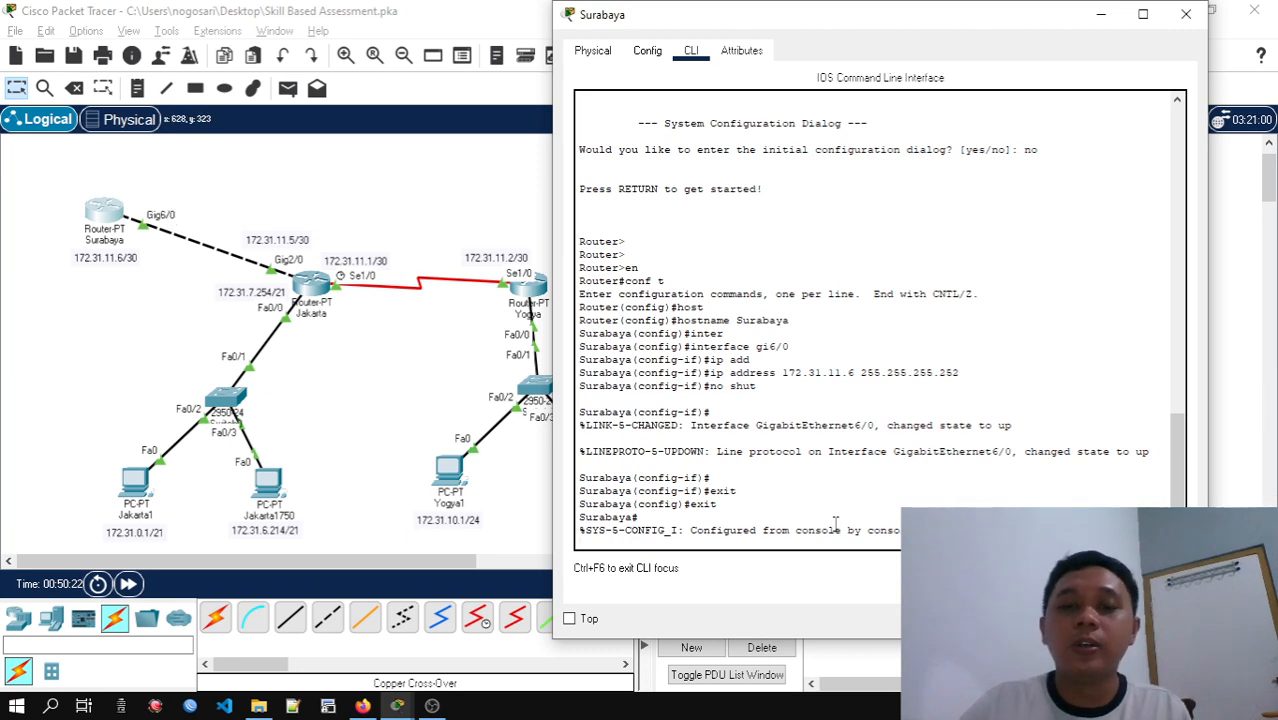
Ping Jakarta's address 172.31.11.5 from the Surabaya router and close its window
key(Return)
key(Return)
key(Return)
key(Return)
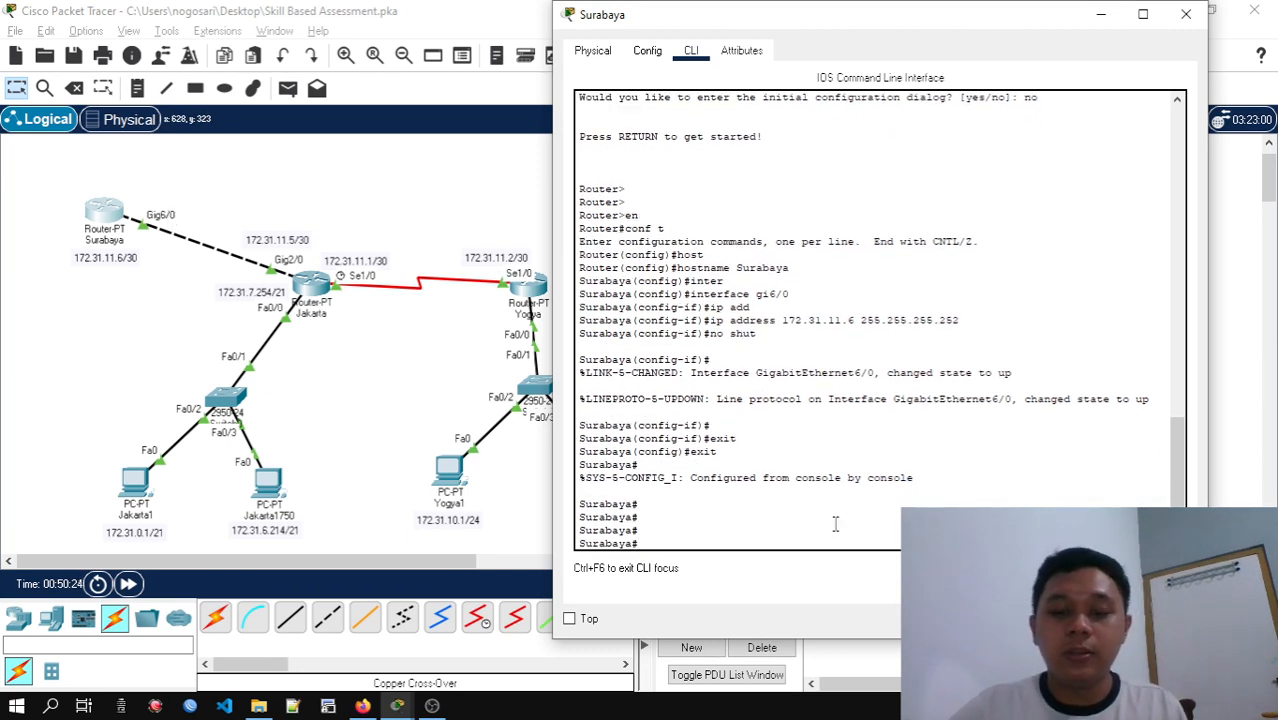
text(ping)
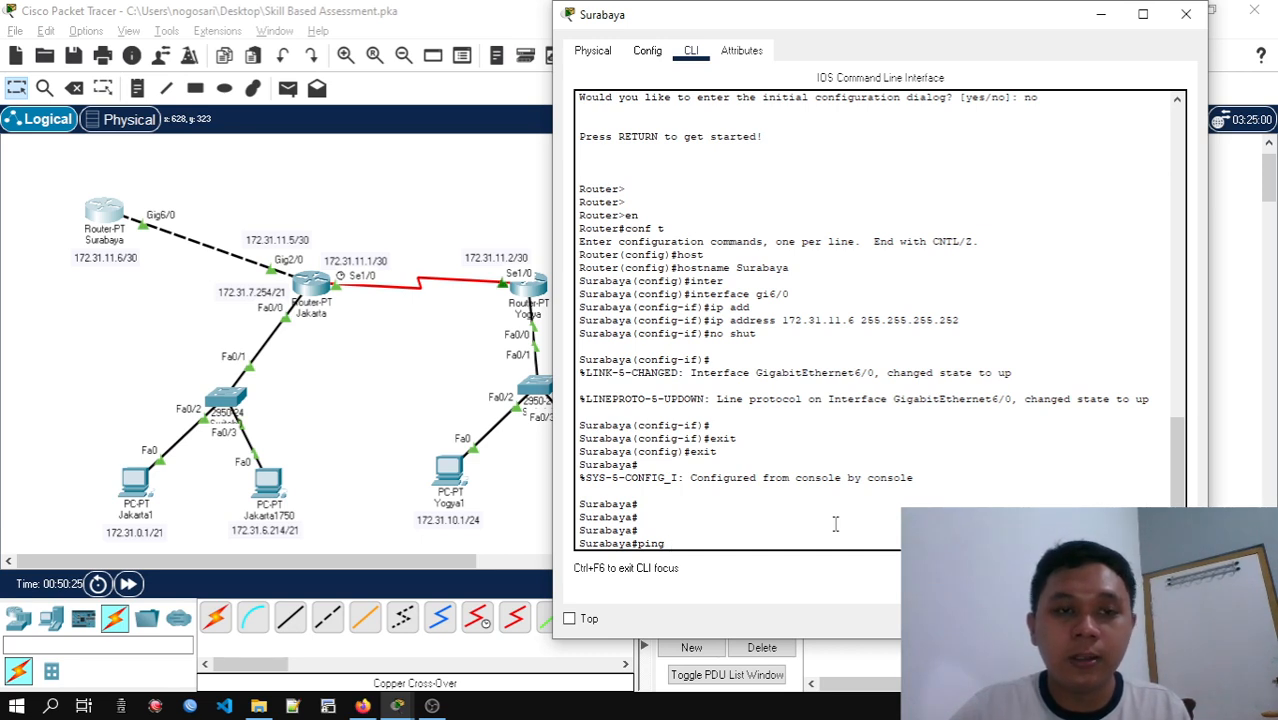
text( 172.3)
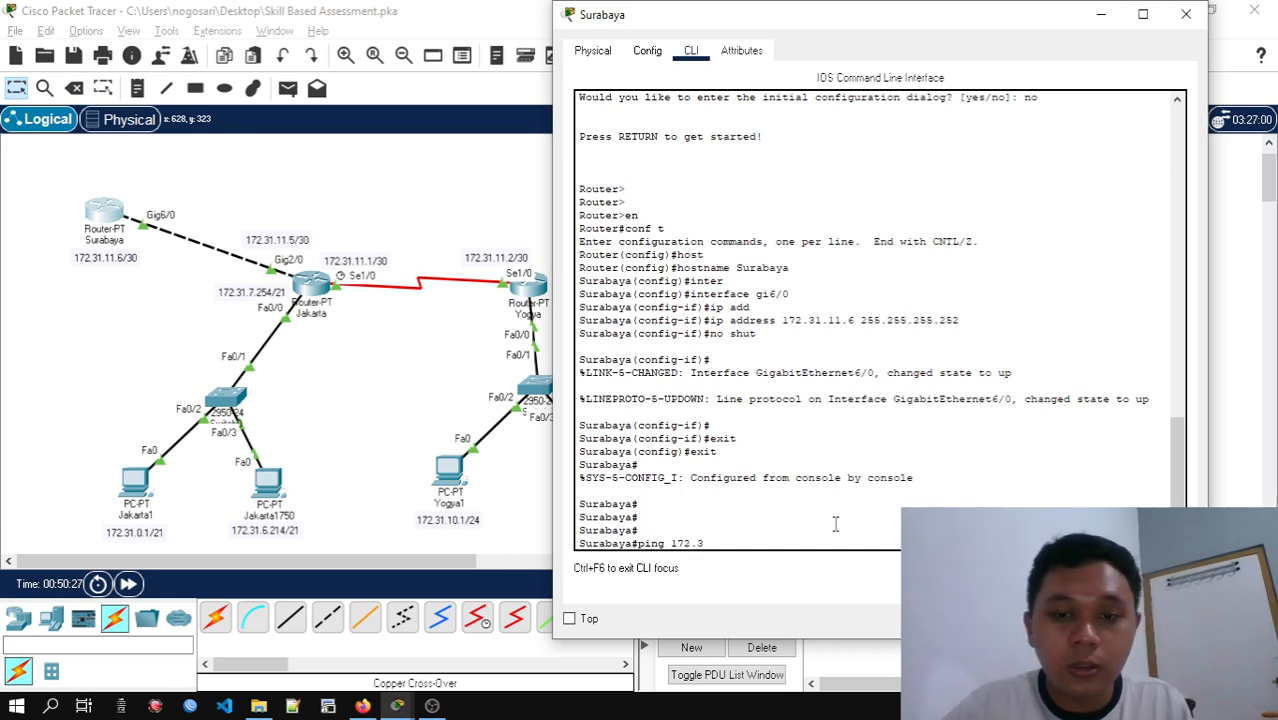
text(1.11.)
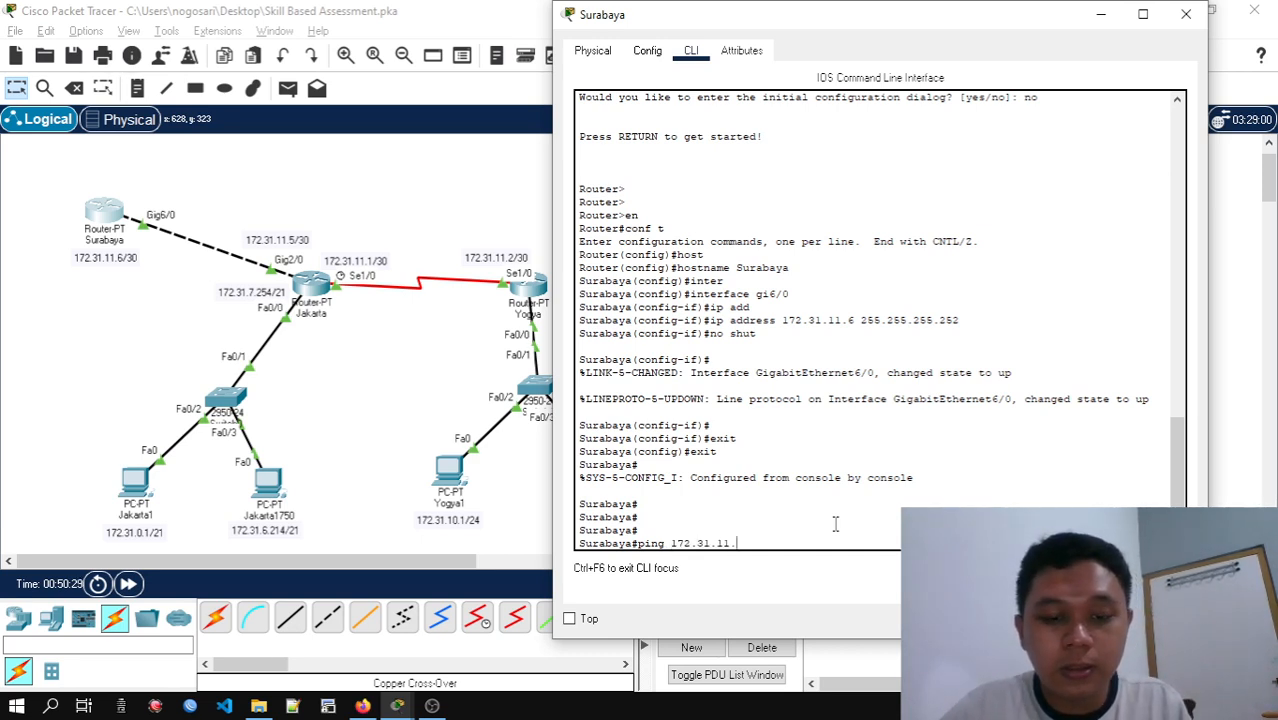
text(5)
key(Return)
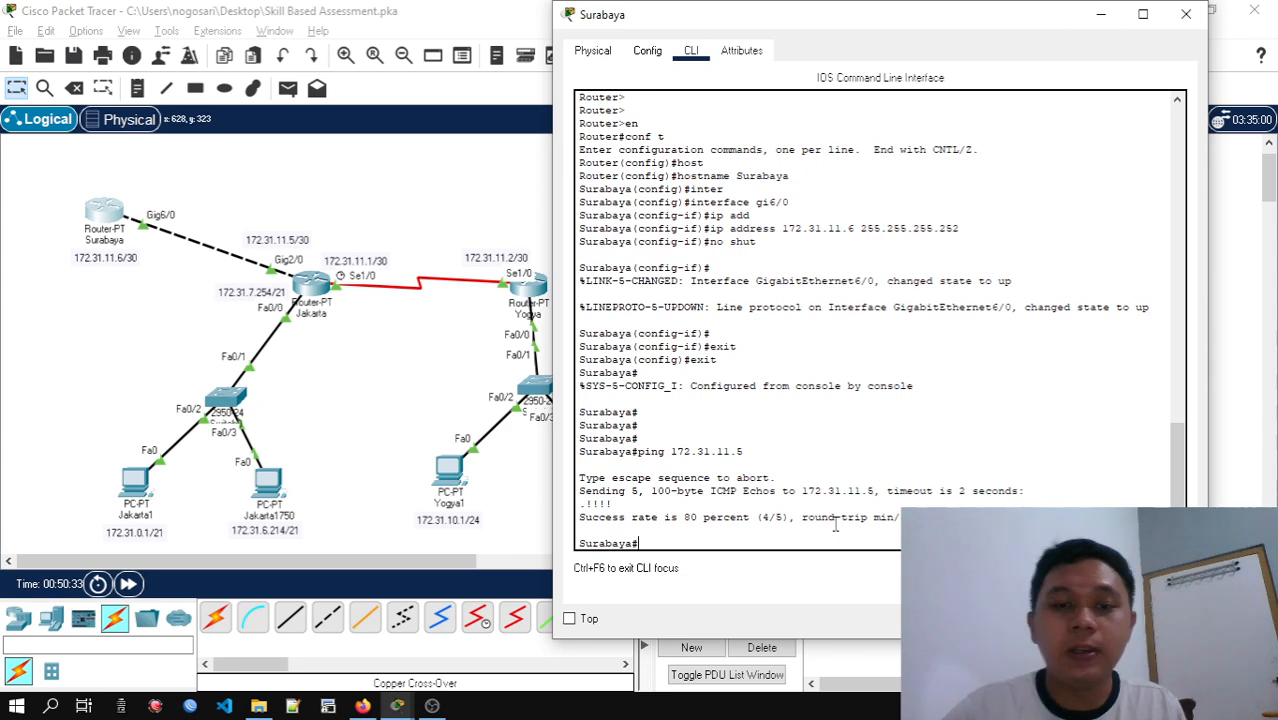
click(1186, 14)
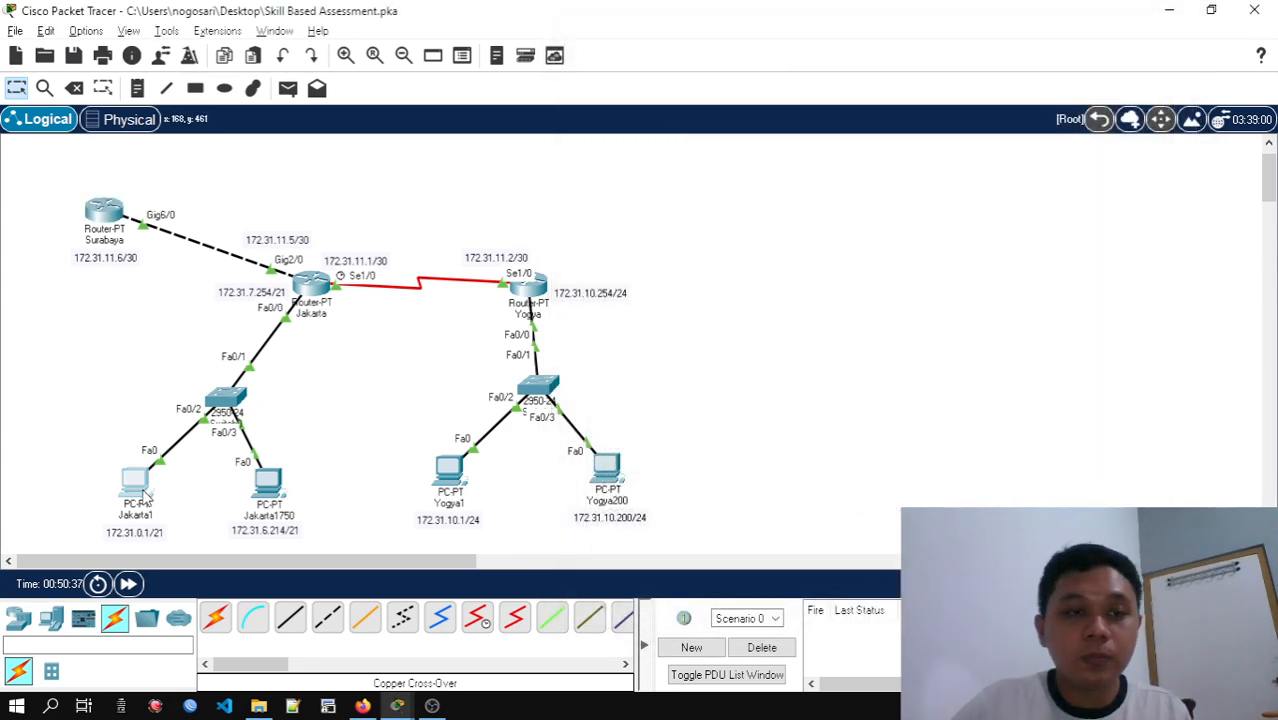
Open the Command Prompt on PC Jakarta1, ping 172.31.11.5 and interrupt the ping
click(134, 482)
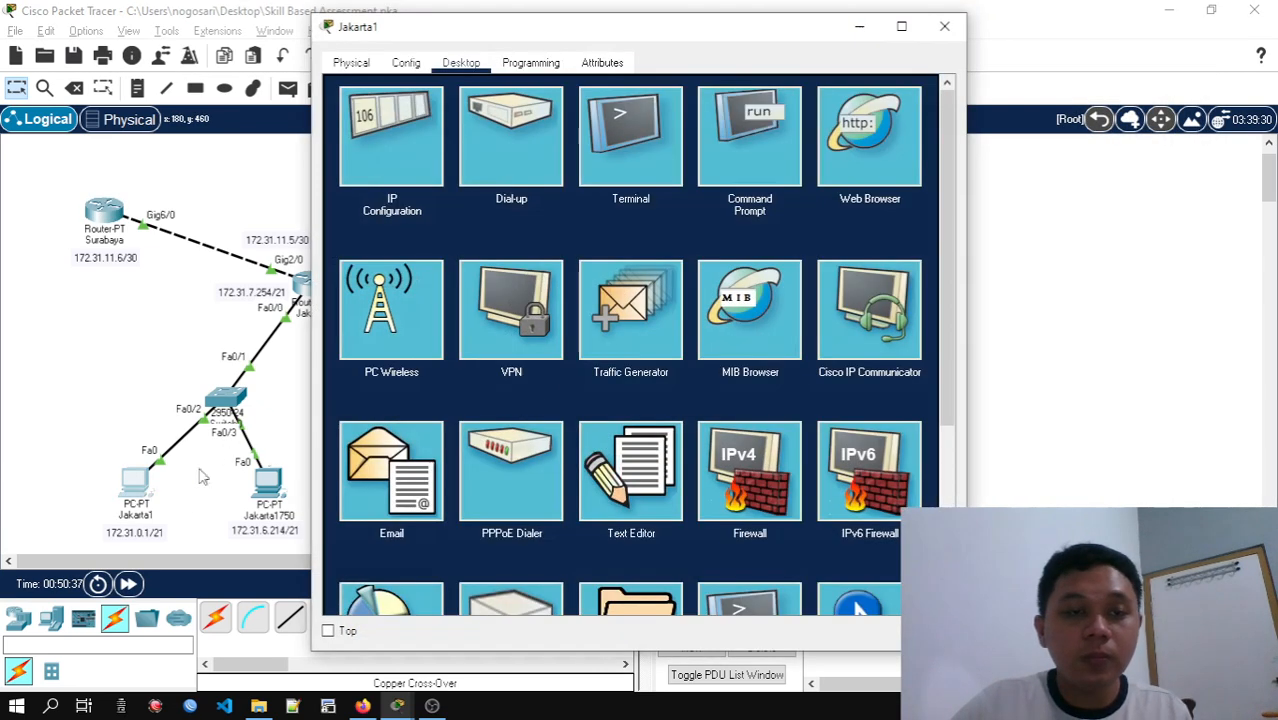
click(758, 155)
drag(652, 30, 881, 46)
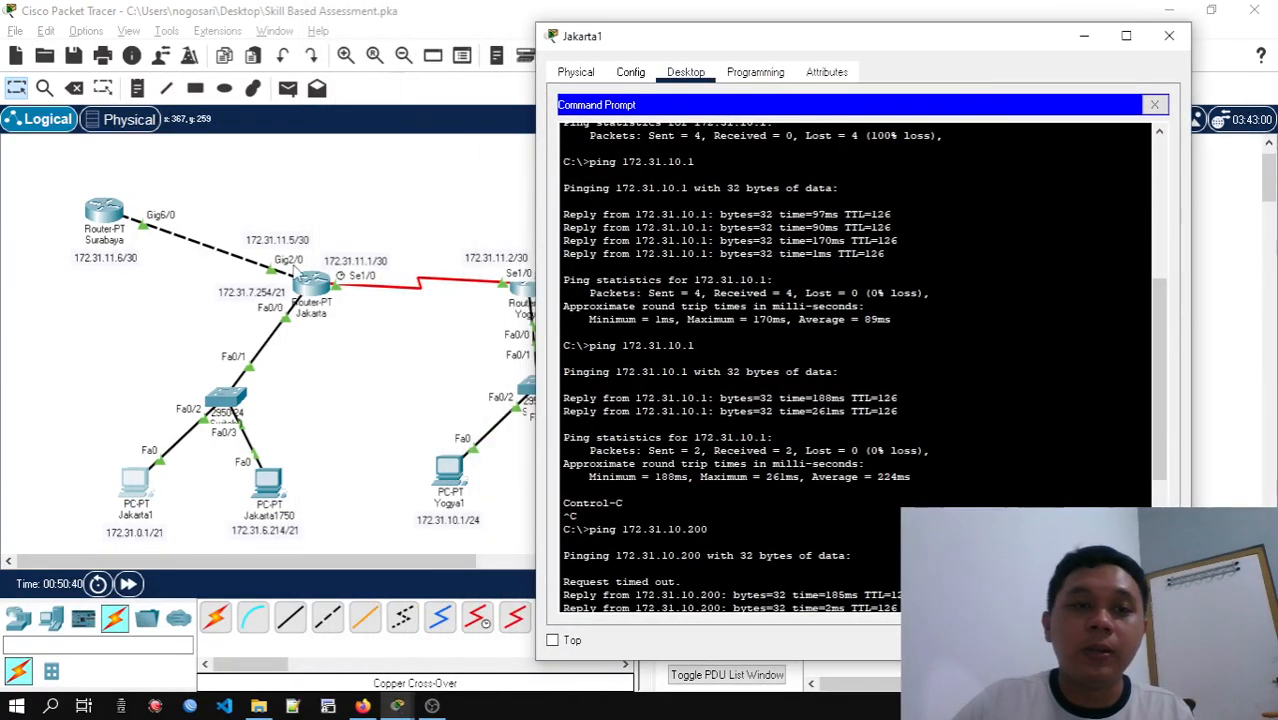
scroll(855, 367, down, 7)
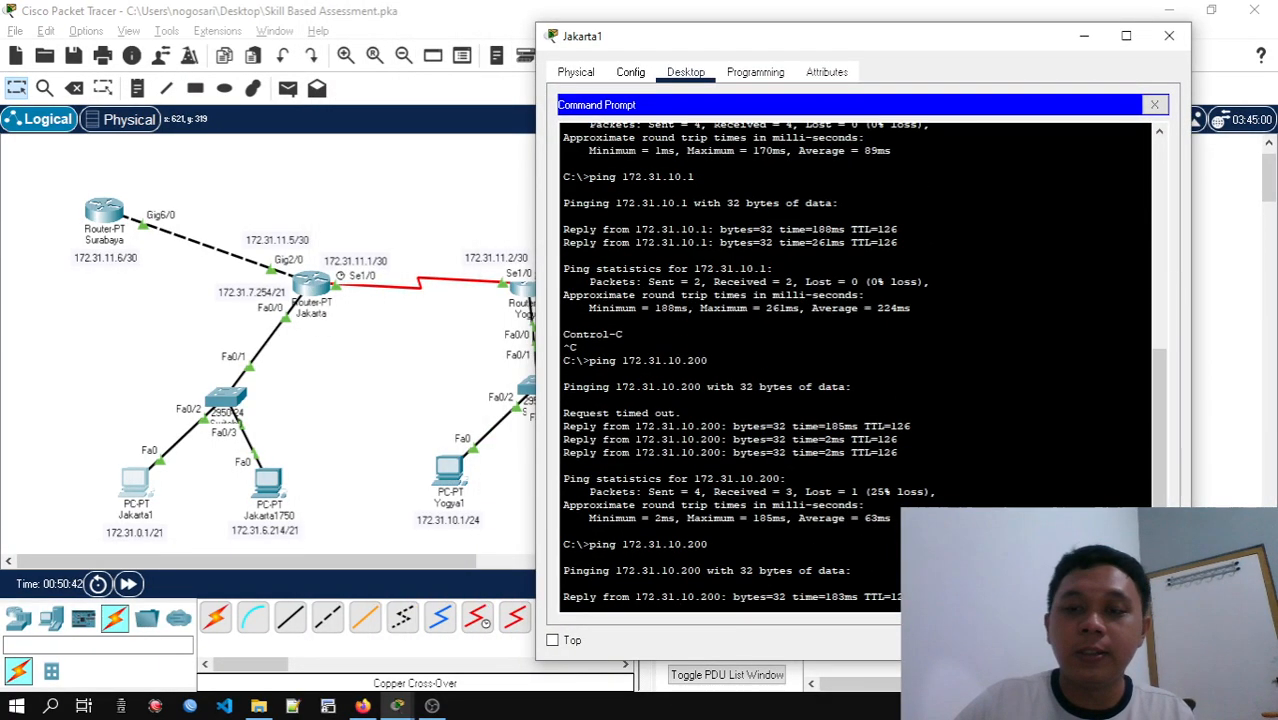
text(ping )
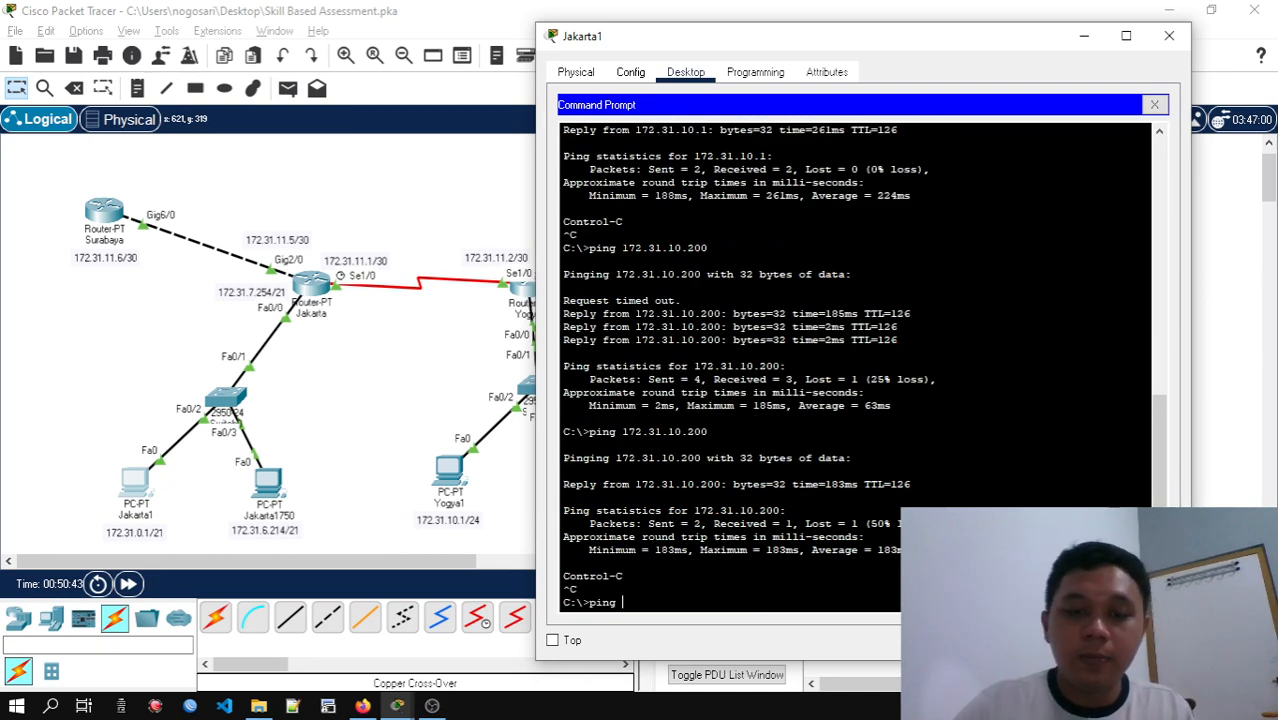
text(172)
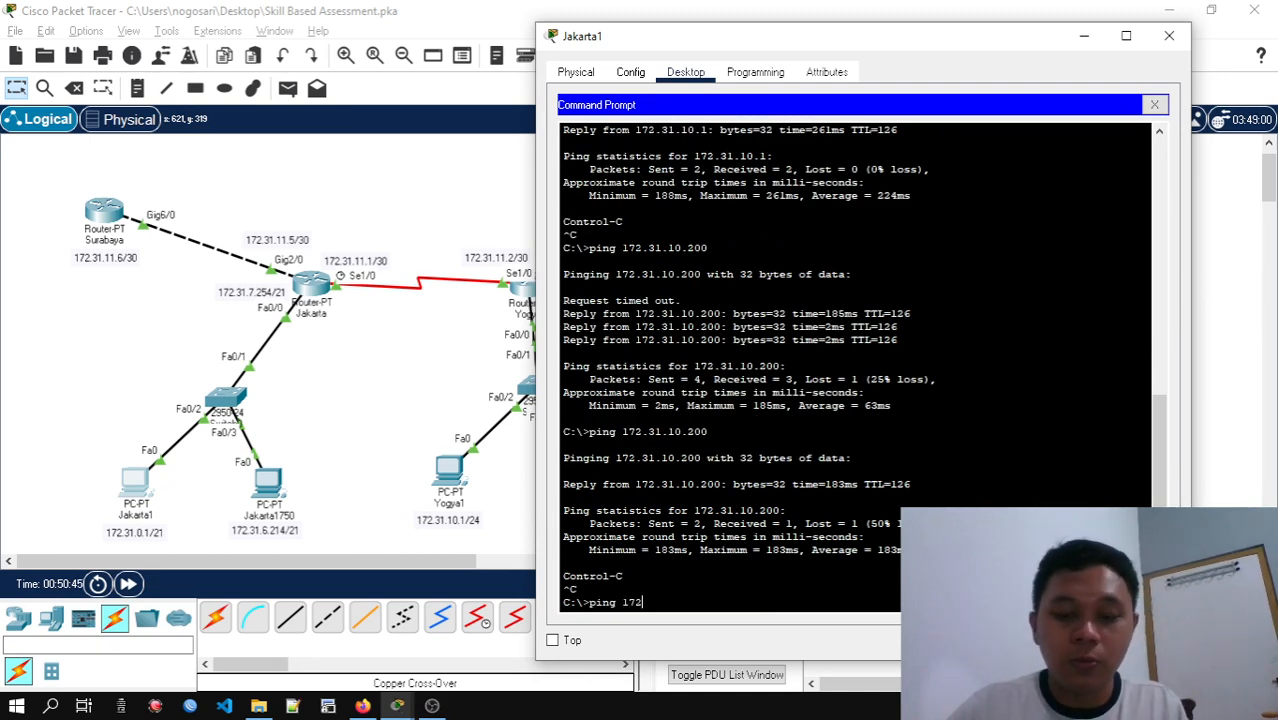
text(.31.11.5)
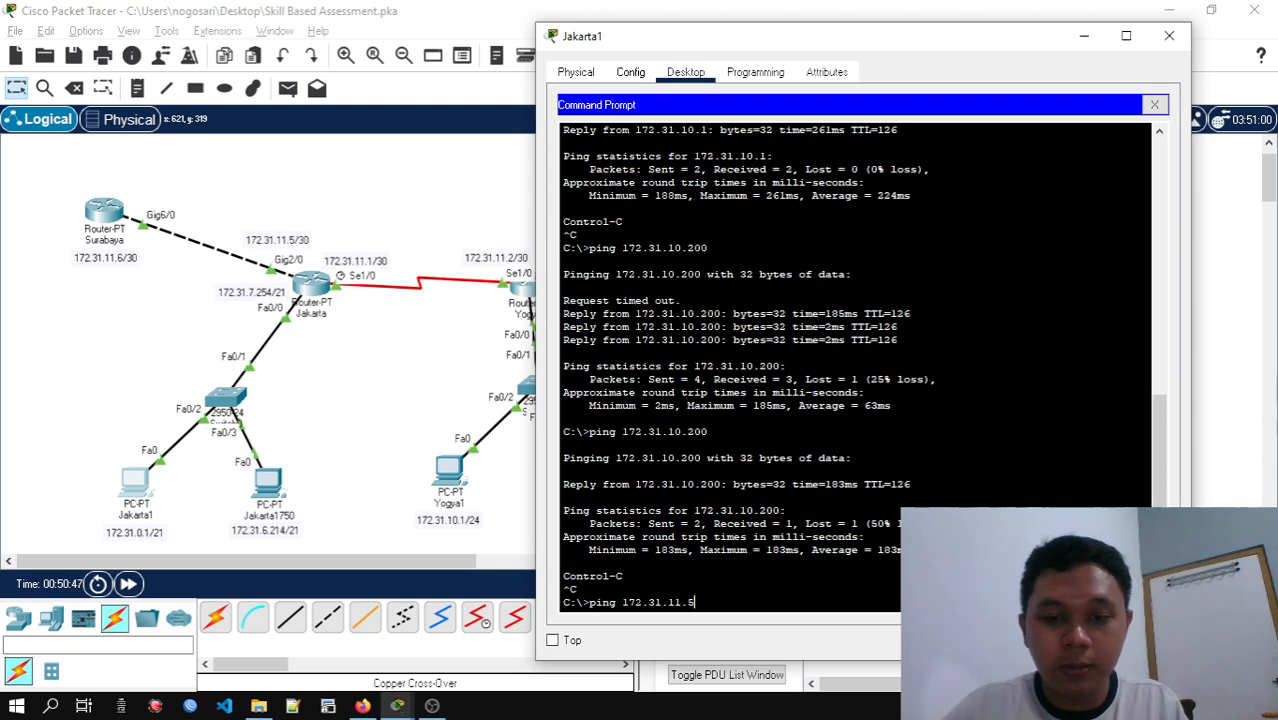
key(Return)
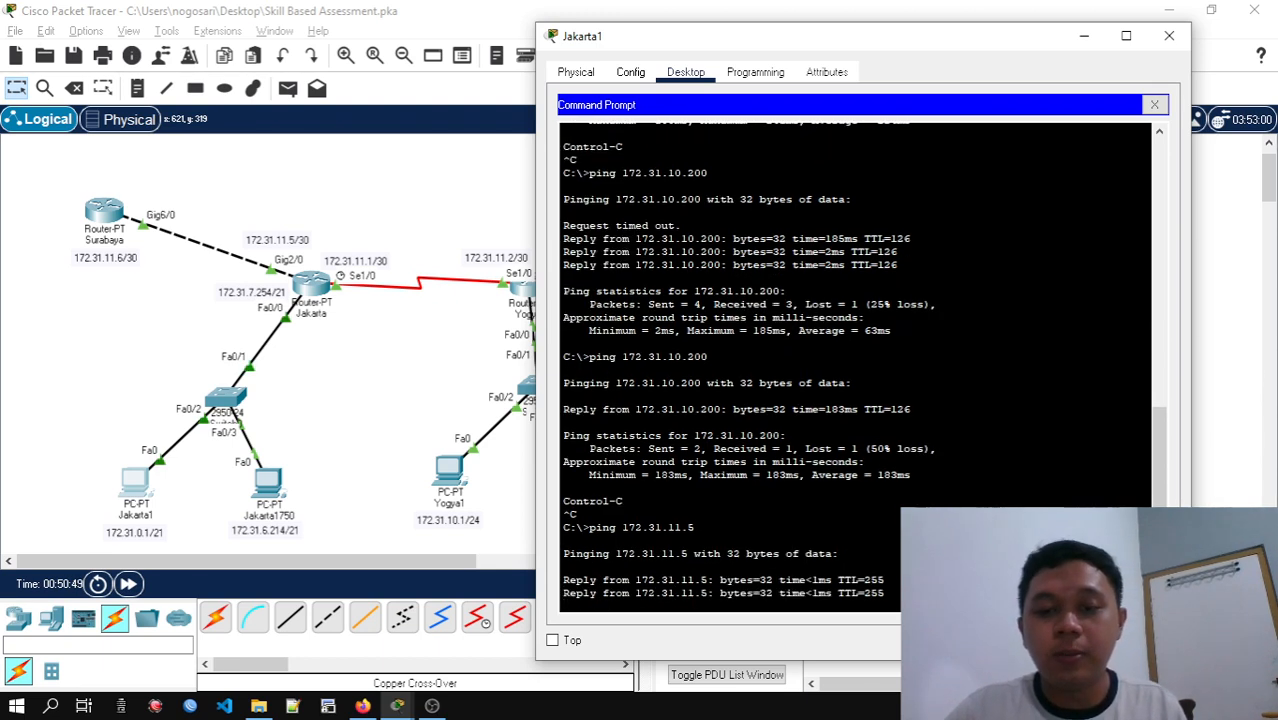
key(ctrl+c)
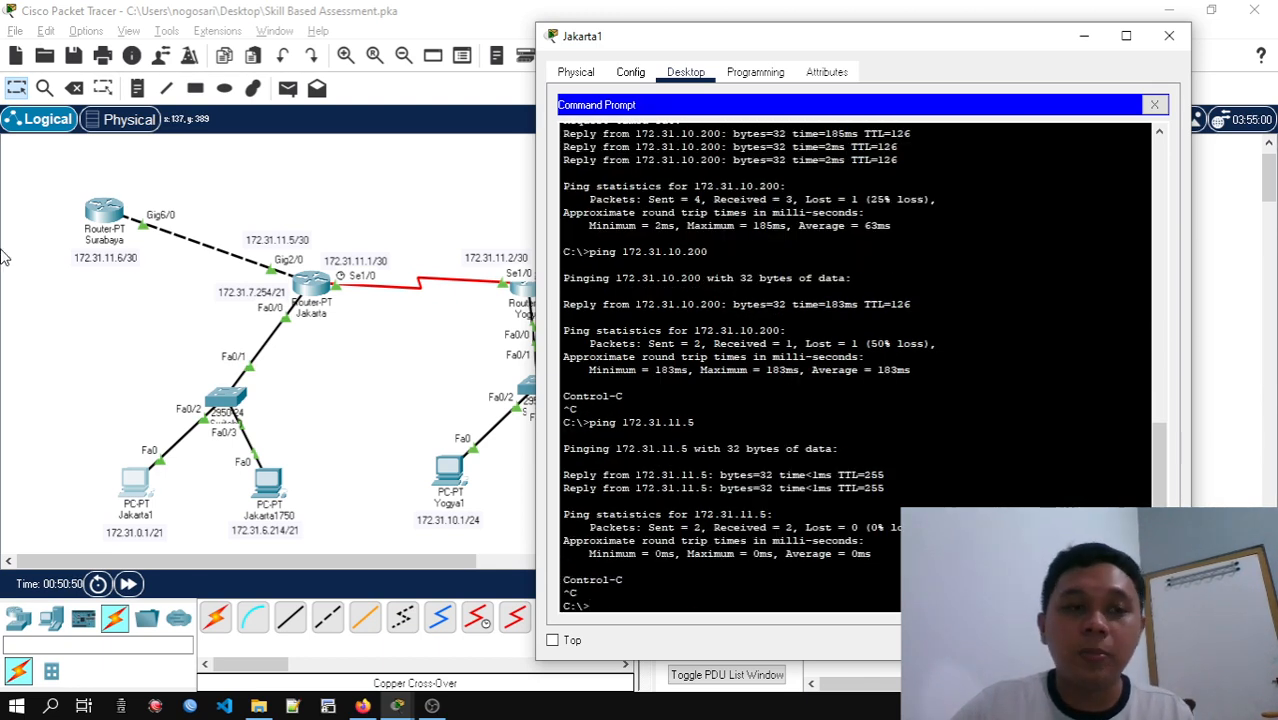
Ping the Surabaya router's address 172.31.11.6 from PC Jakarta1
key(Up)
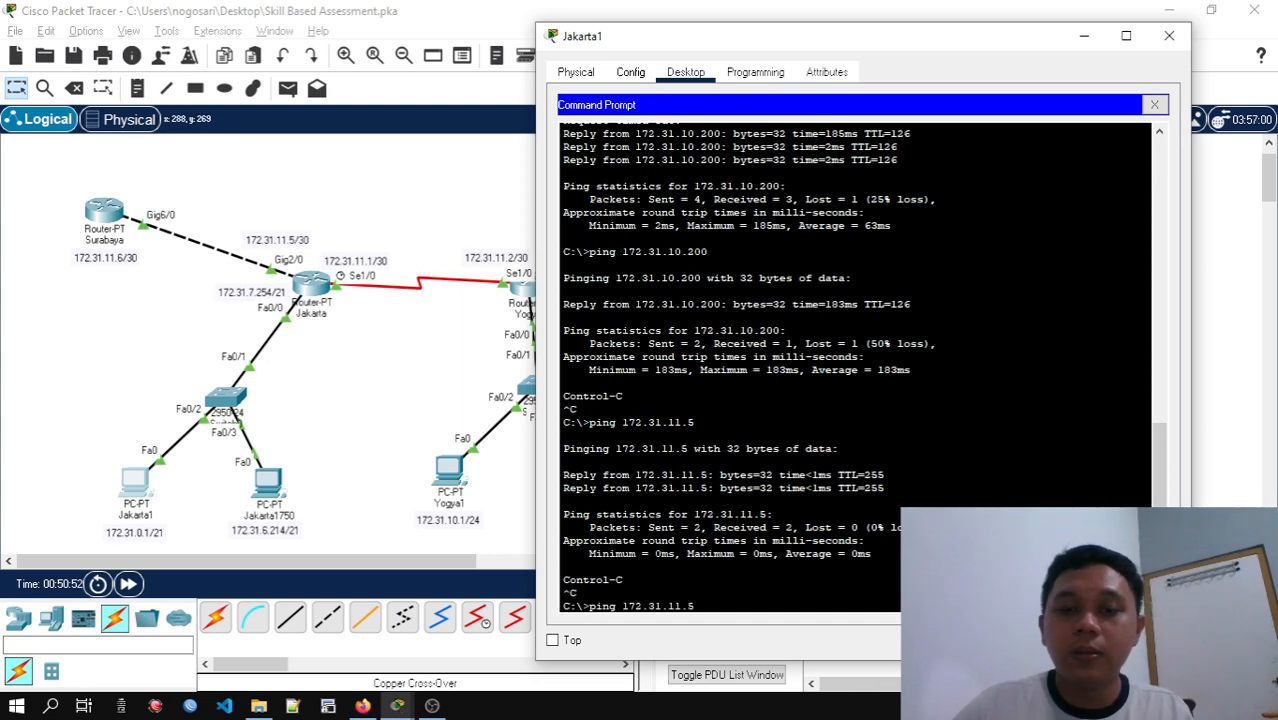
key(BackSpace)
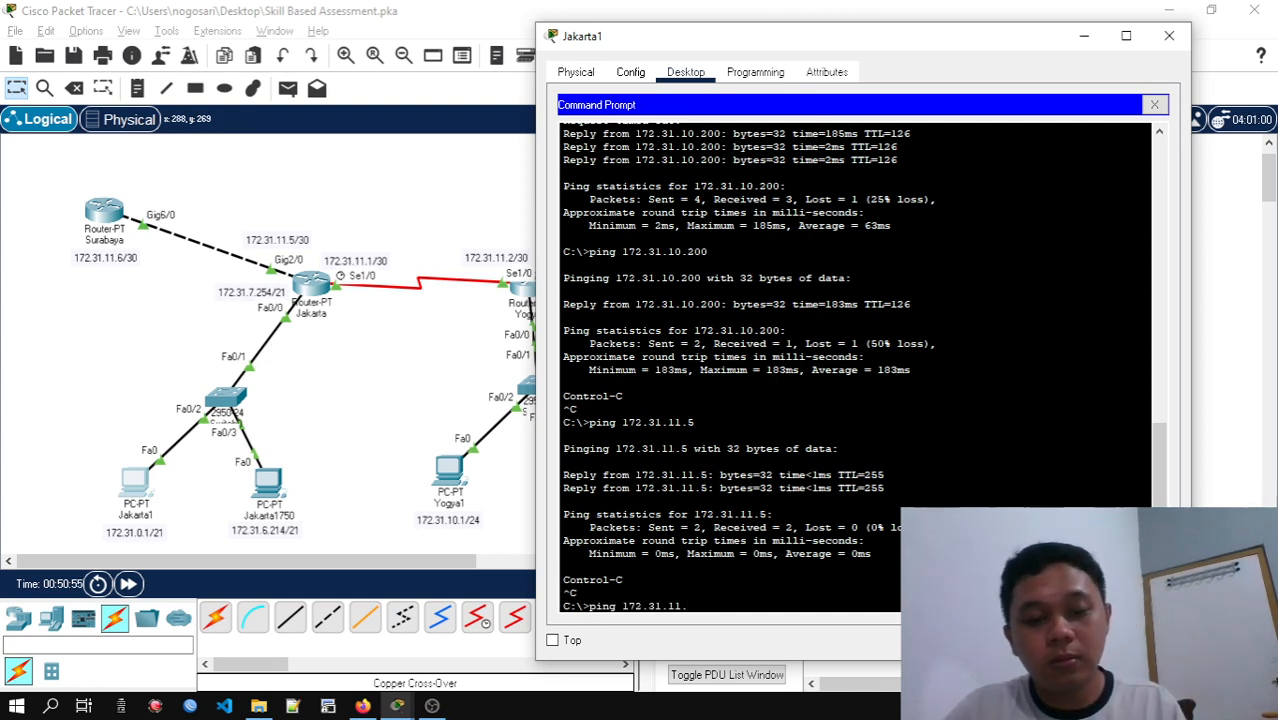
text(6)
key(Return)
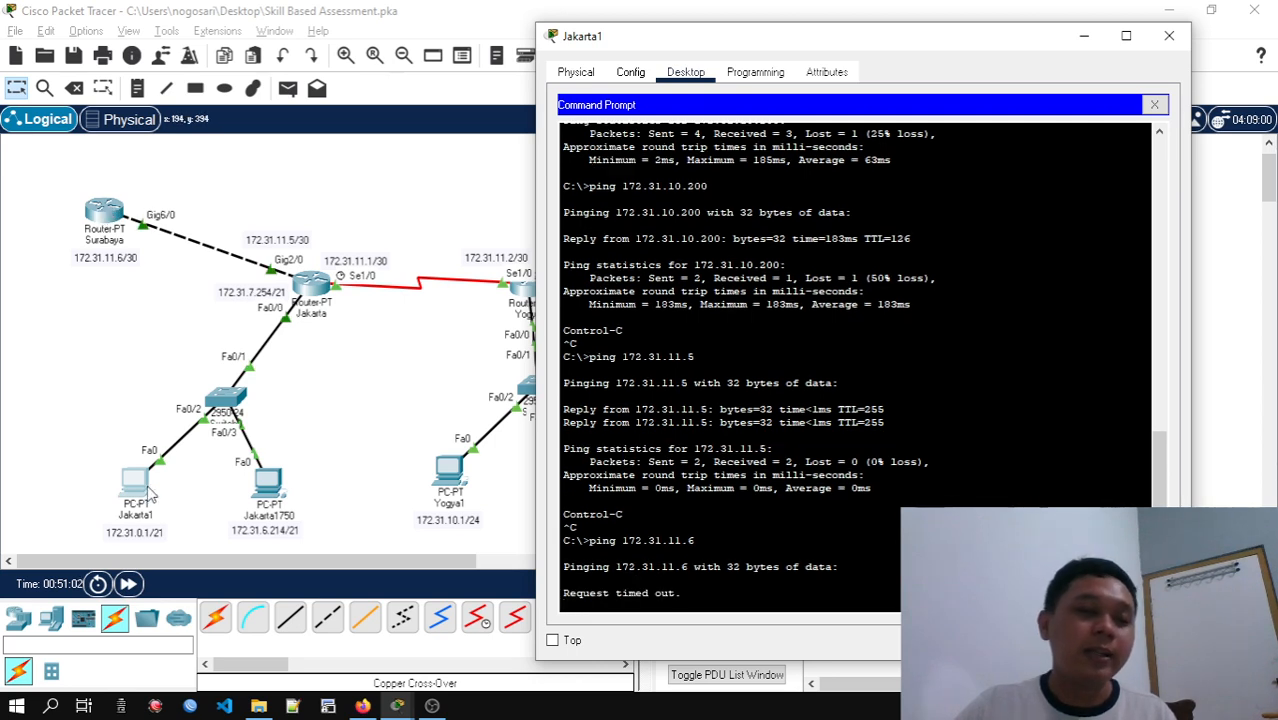
Close PC Jakarta1's window and enter global configuration mode on the Surabaya router
click(1169, 35)
click(104, 211)
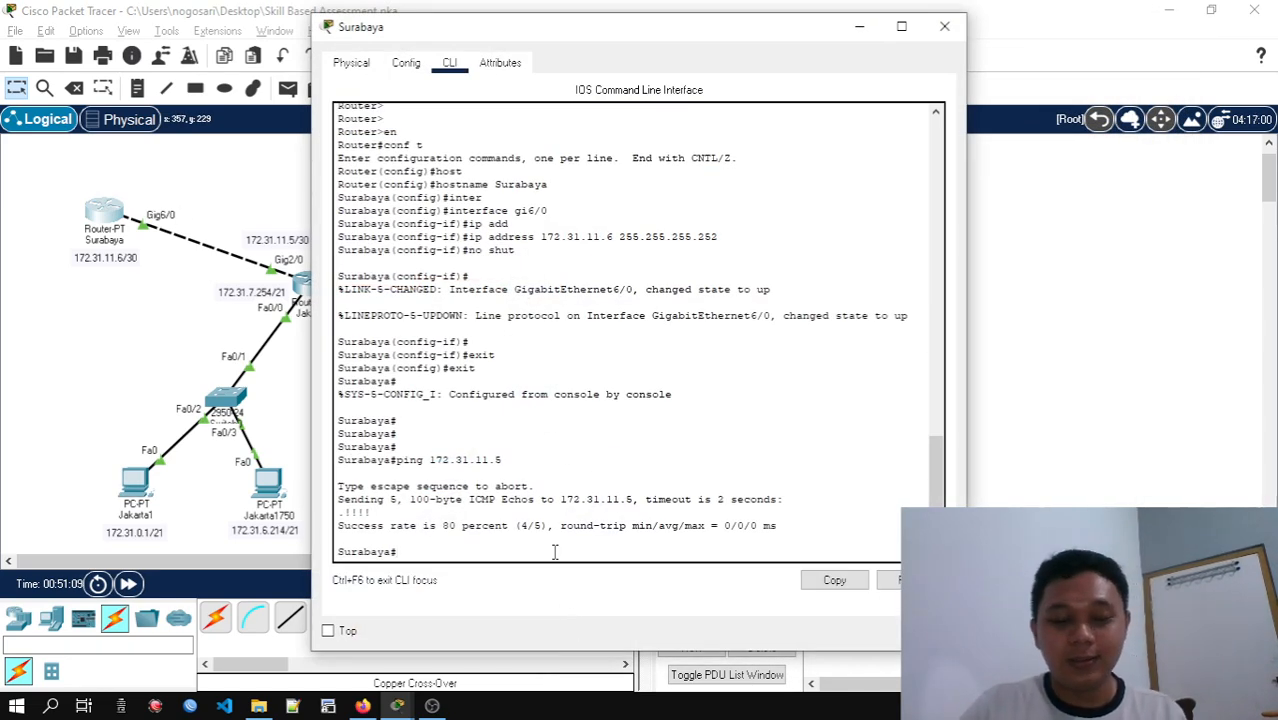
text(conf t)
key(Return)
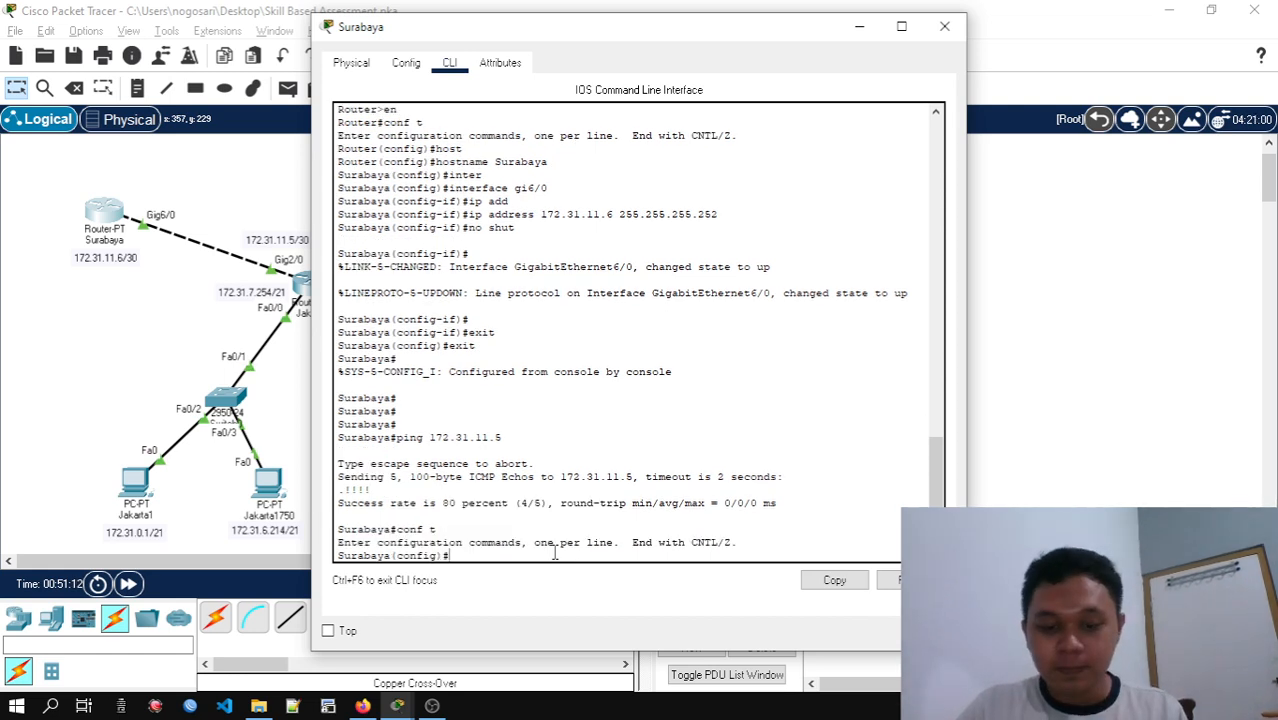
Begin an ip route command on the Surabaya router
text(int)
key(Tab)
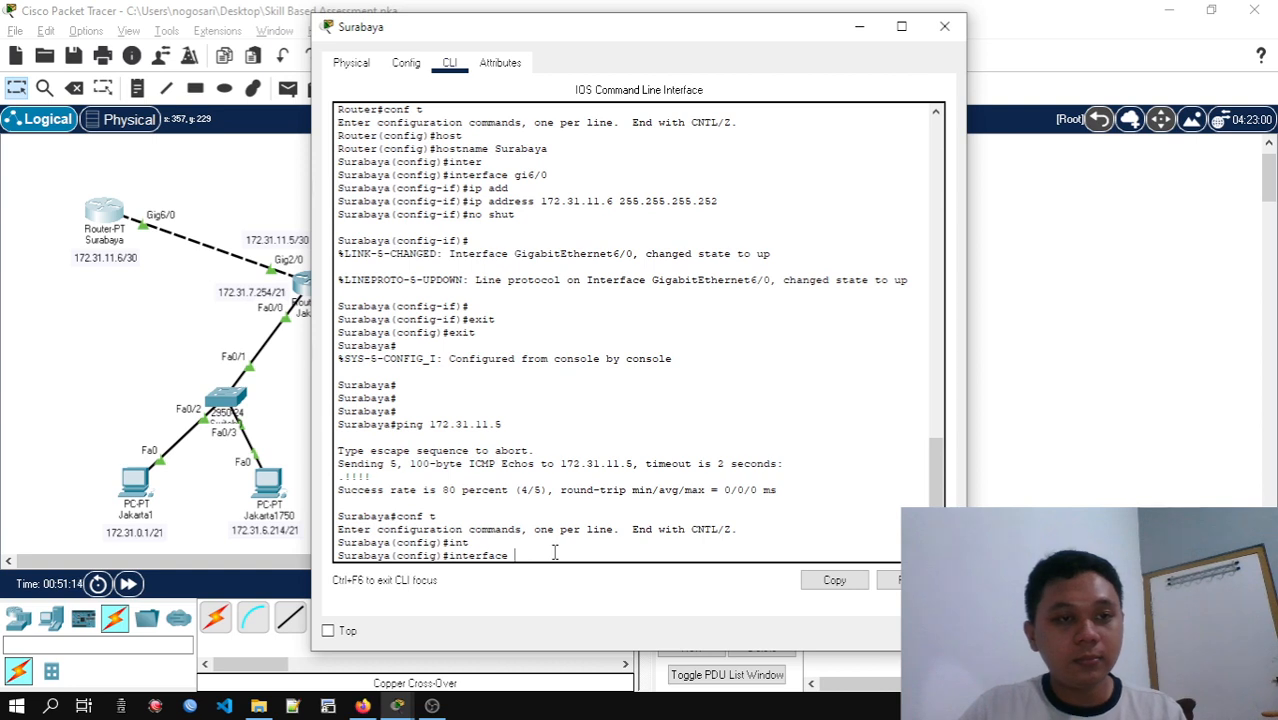
key(BackSpace)
key(BackSpace)
key(BackSpace)
key(BackSpace)
key(BackSpace)
key(BackSpace)
key(BackSpace)
key(BackSpace)
key(BackSpace)
text(p )
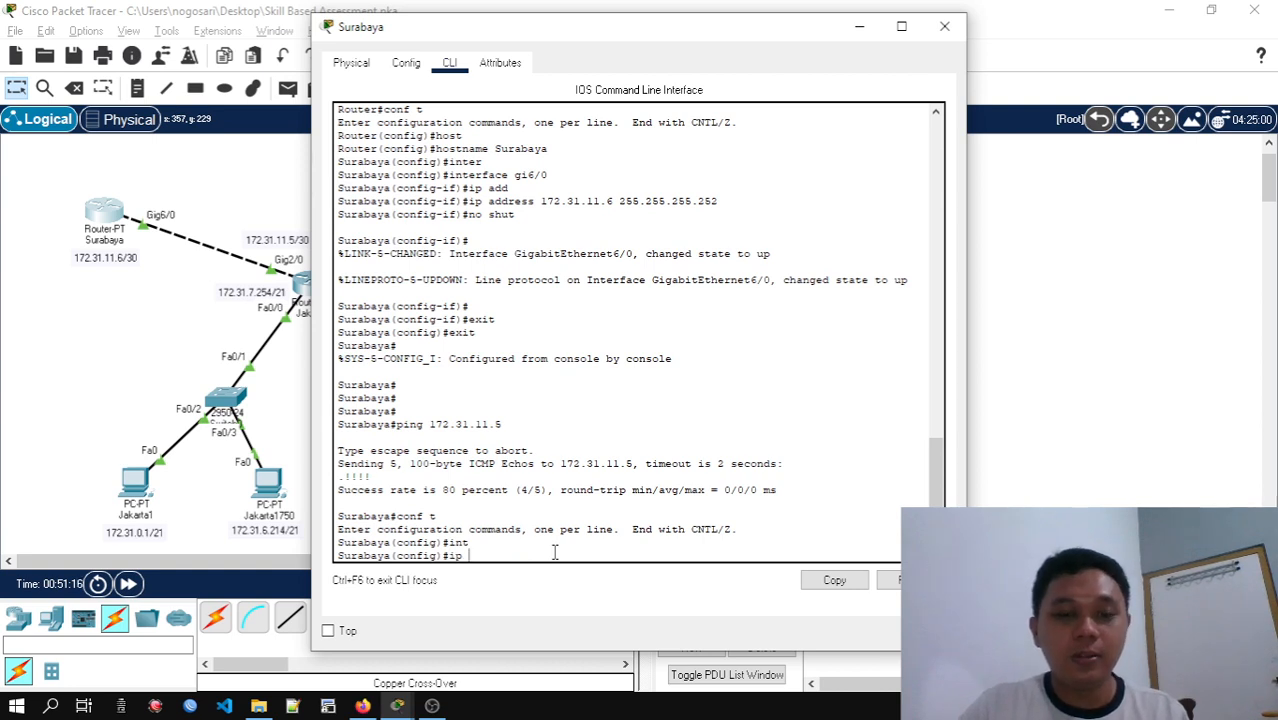
text(ro)
key(Tab)
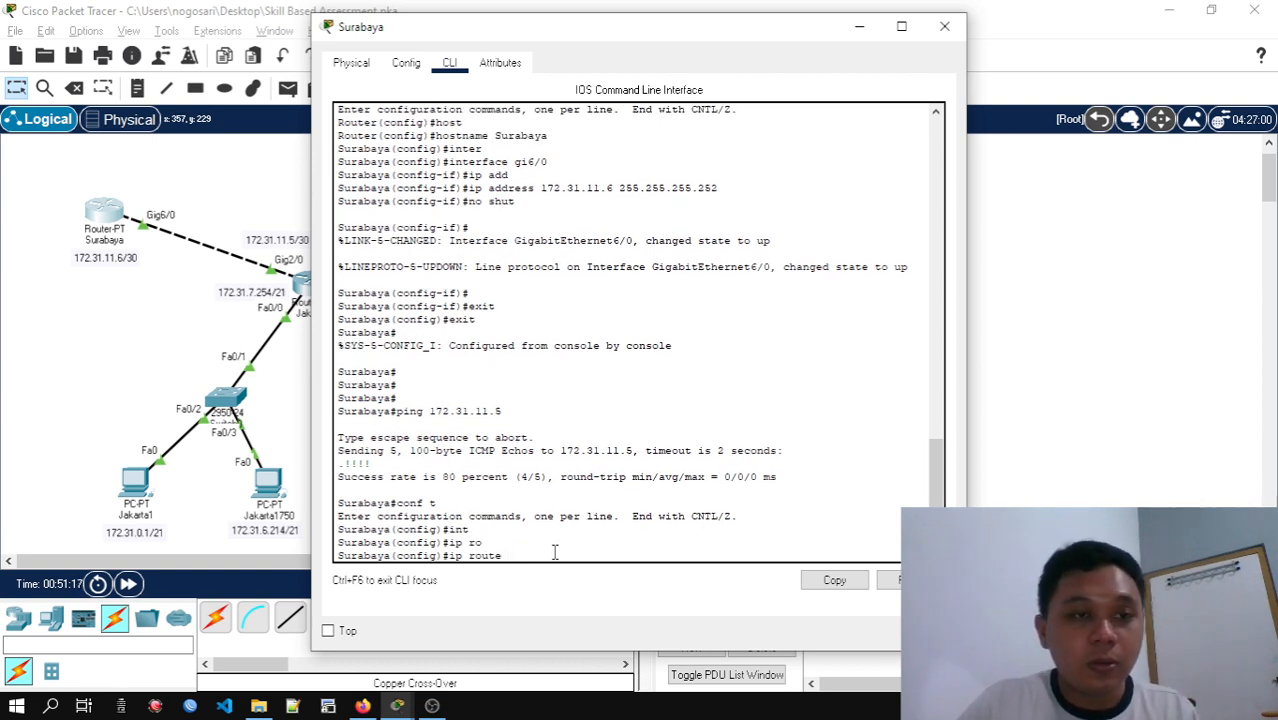
Copy the Jakarta network address 172.31.0.0 from the Subnetting spreadsheet in Firefox and paste it as the route's destination on the Surabaya router
key(alt+Tab)
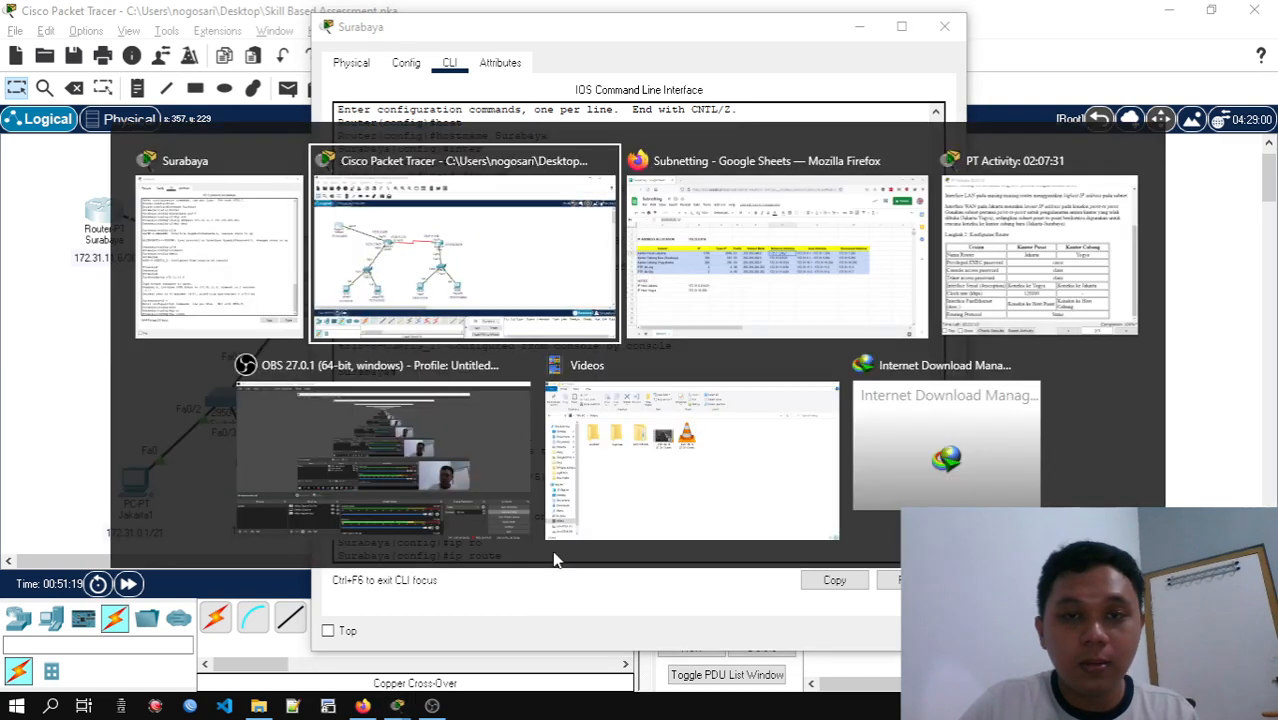
key(alt+Tab)
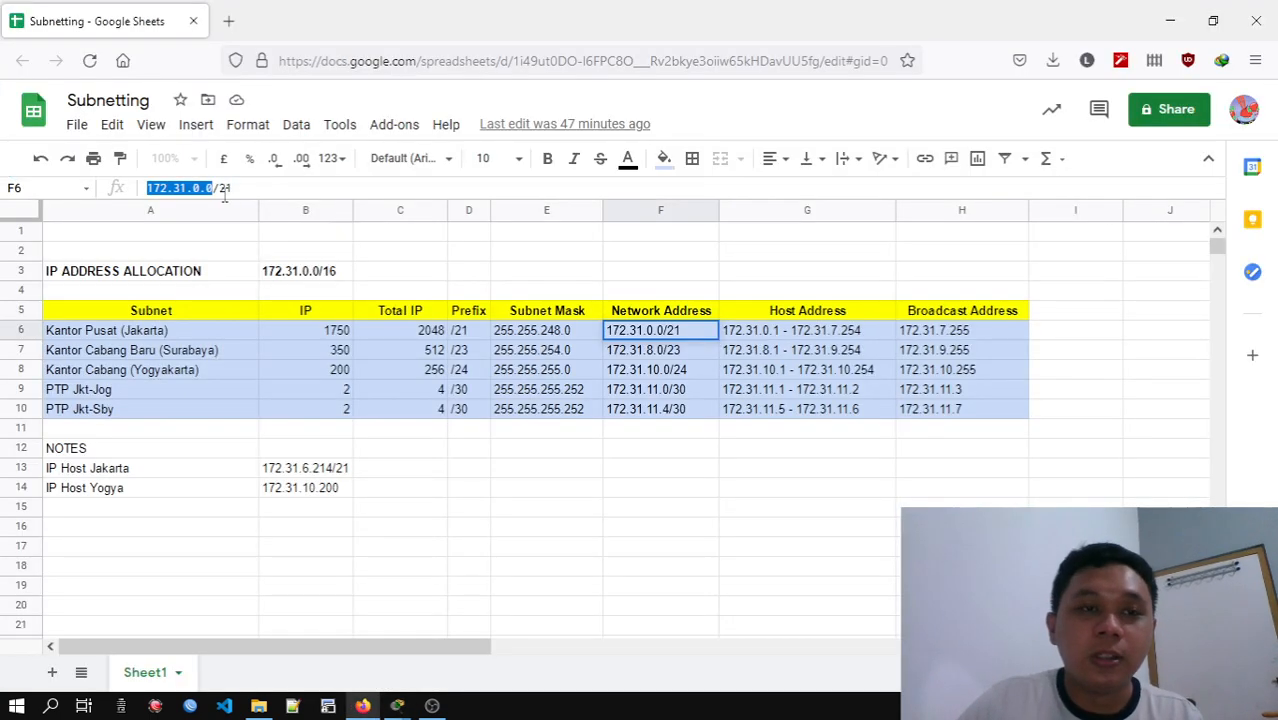
right_click(200, 197)
click(252, 299)
key(alt+Tab)
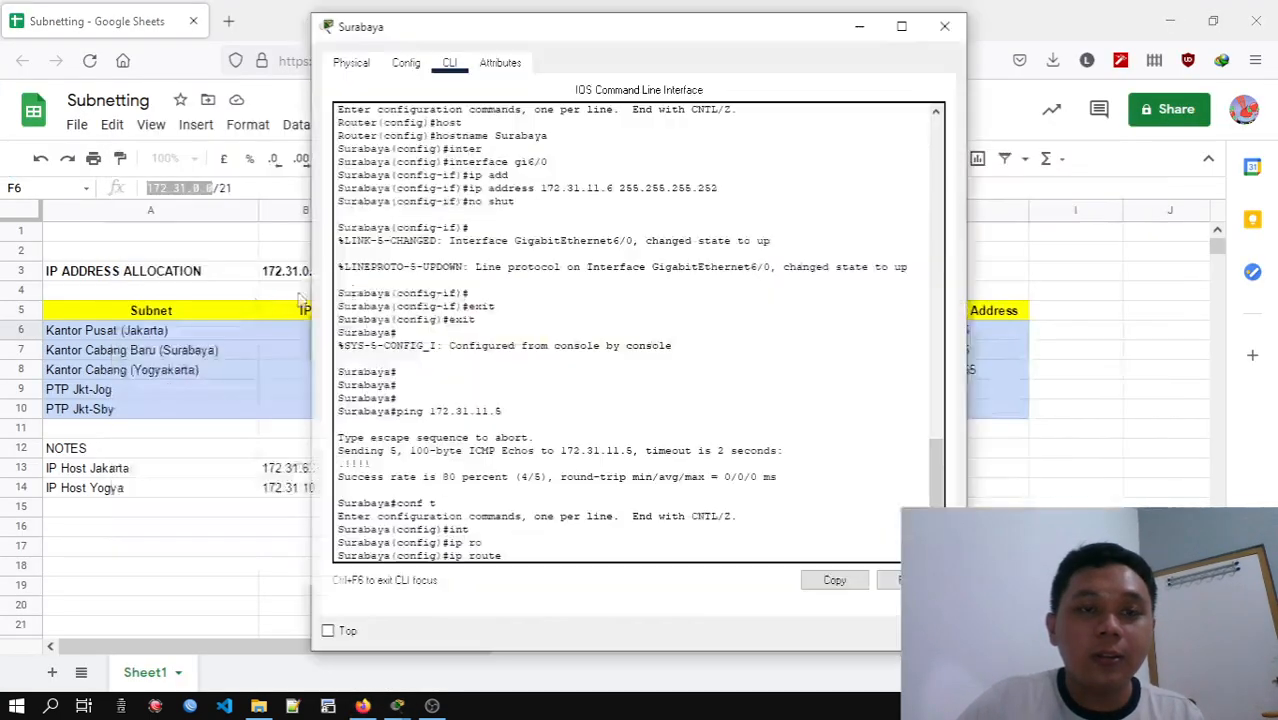
right_click(531, 558)
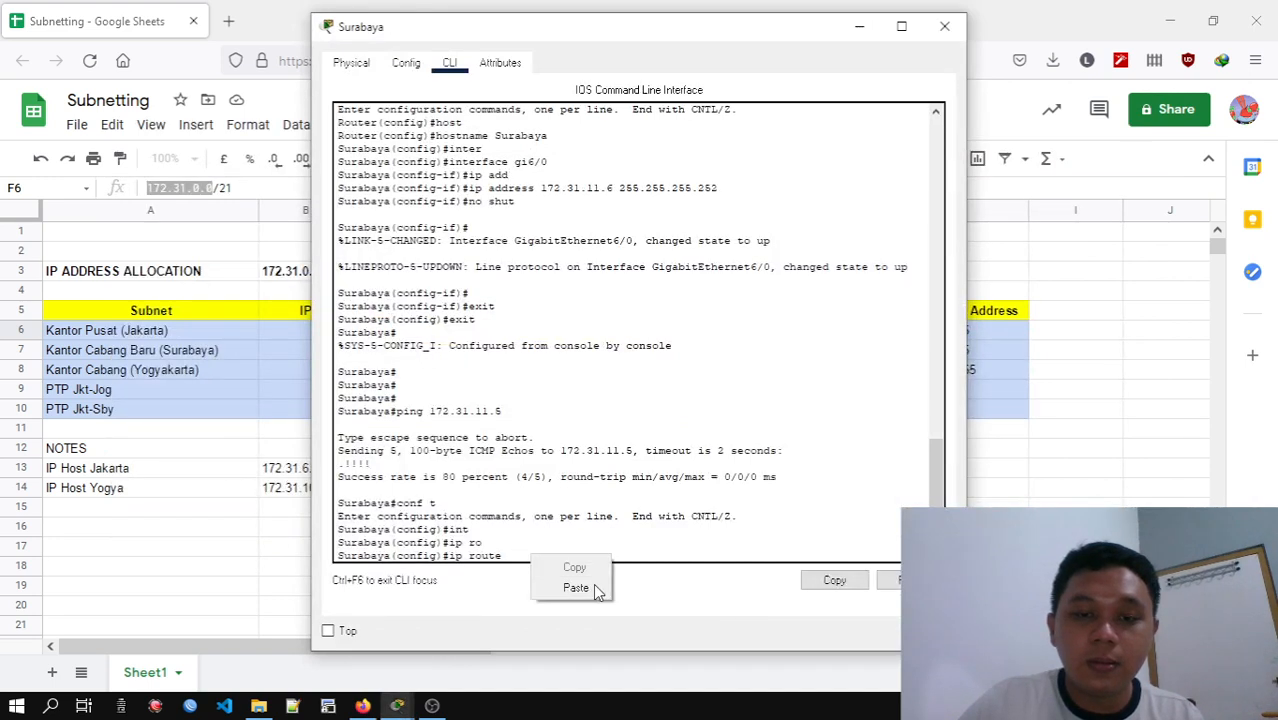
click(576, 588)
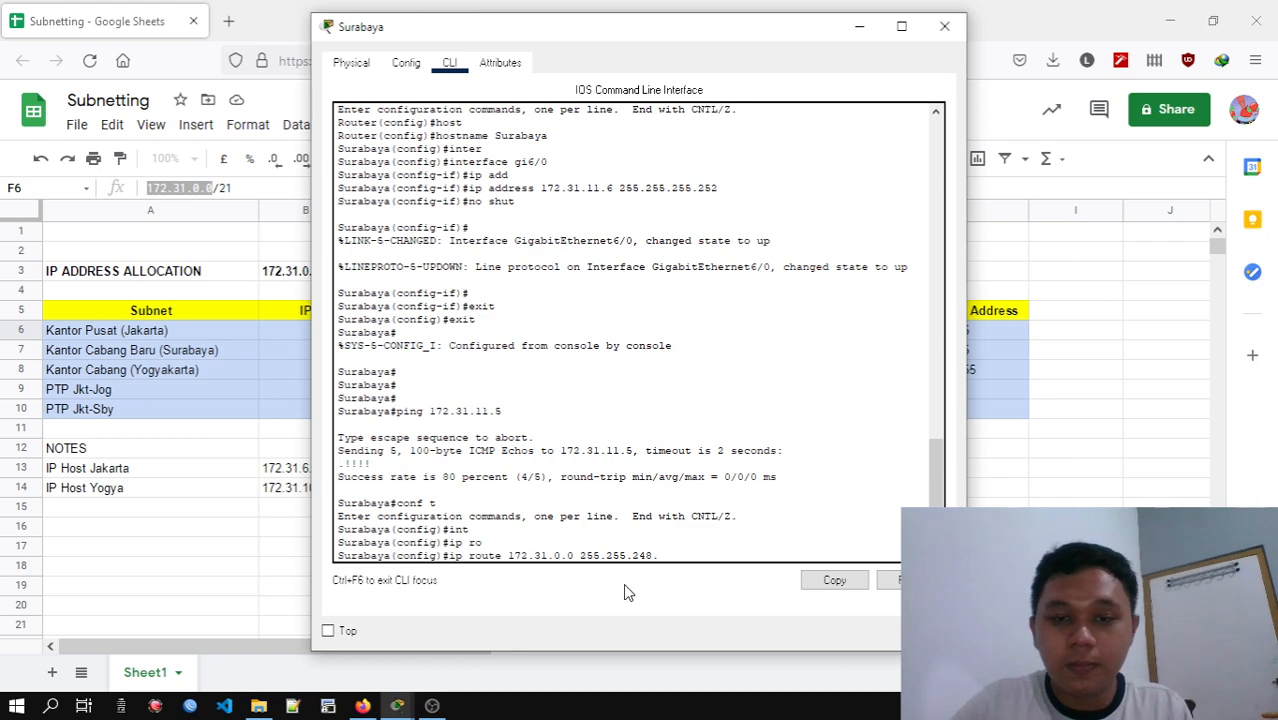
Complete Surabaya's static route with subnet mask 255.255.248.0 and next hop 172.31.11.5, and submit it
key(alt+Tab)
key(Tab)
key(alt+Tab)
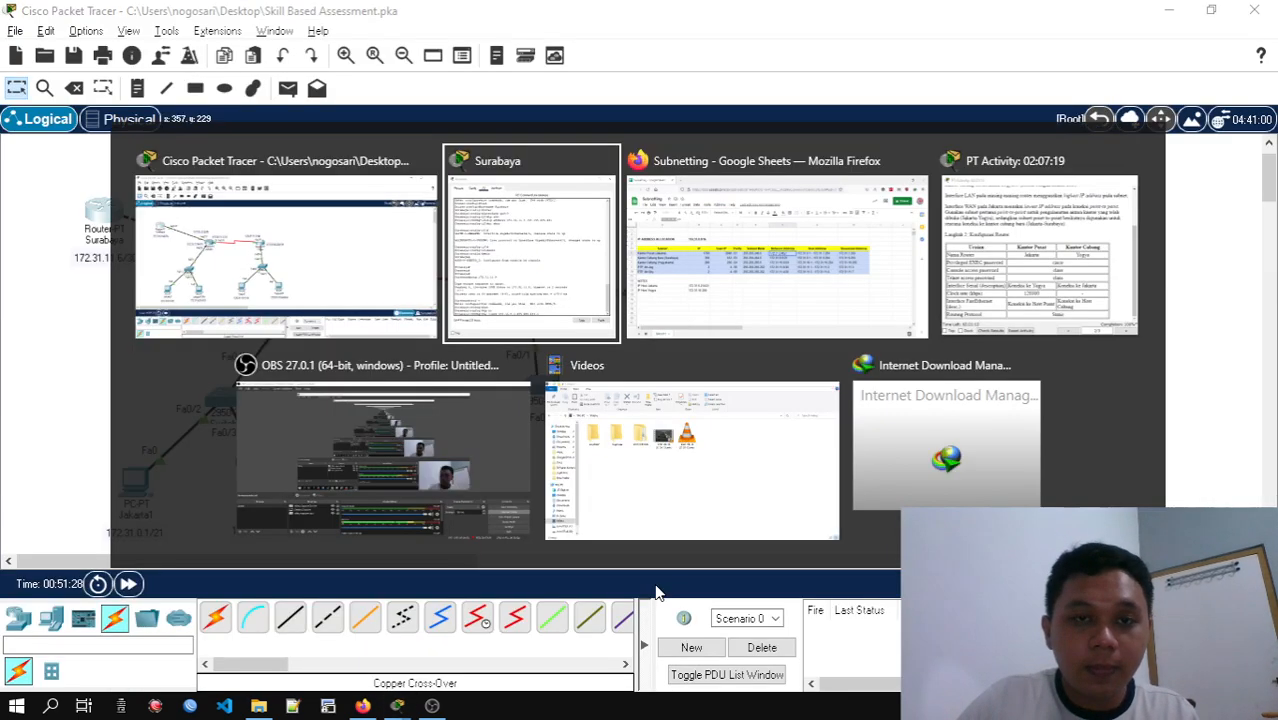
key(Tab)
key(Tab)
key(Tab)
key(Tab)
key(Tab)
click(533, 316)
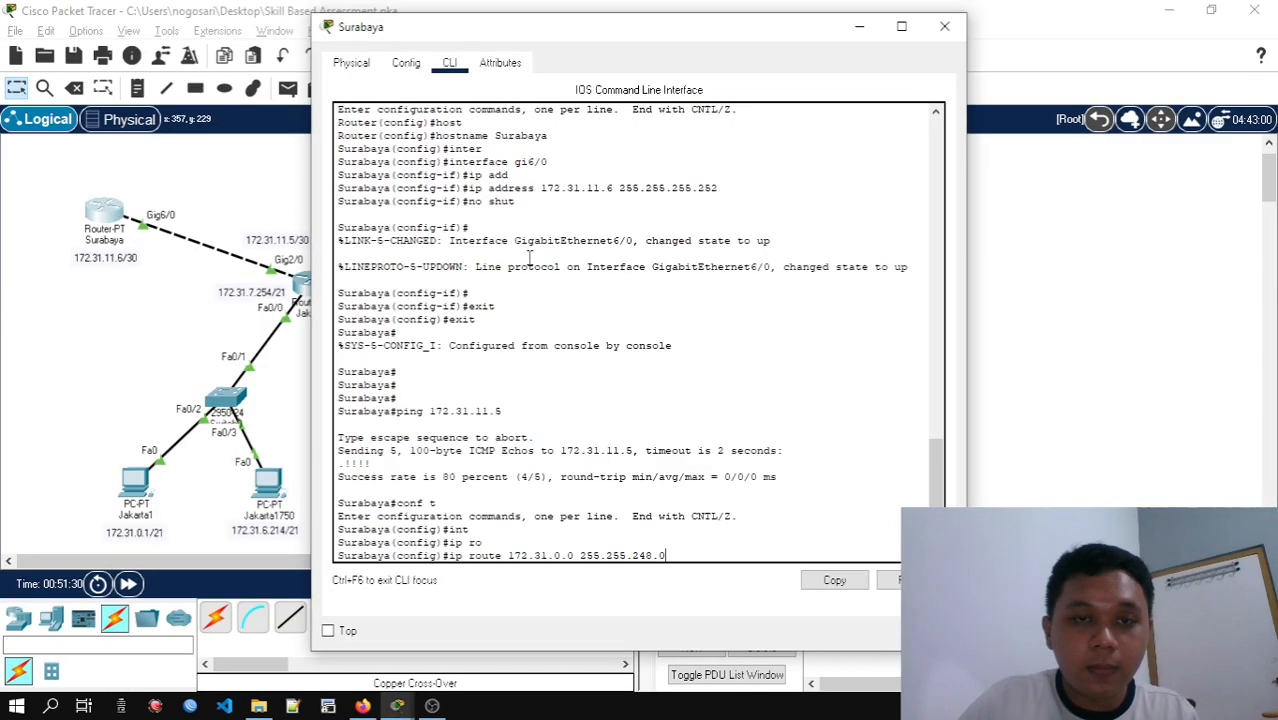
drag(591, 42, 668, 42)
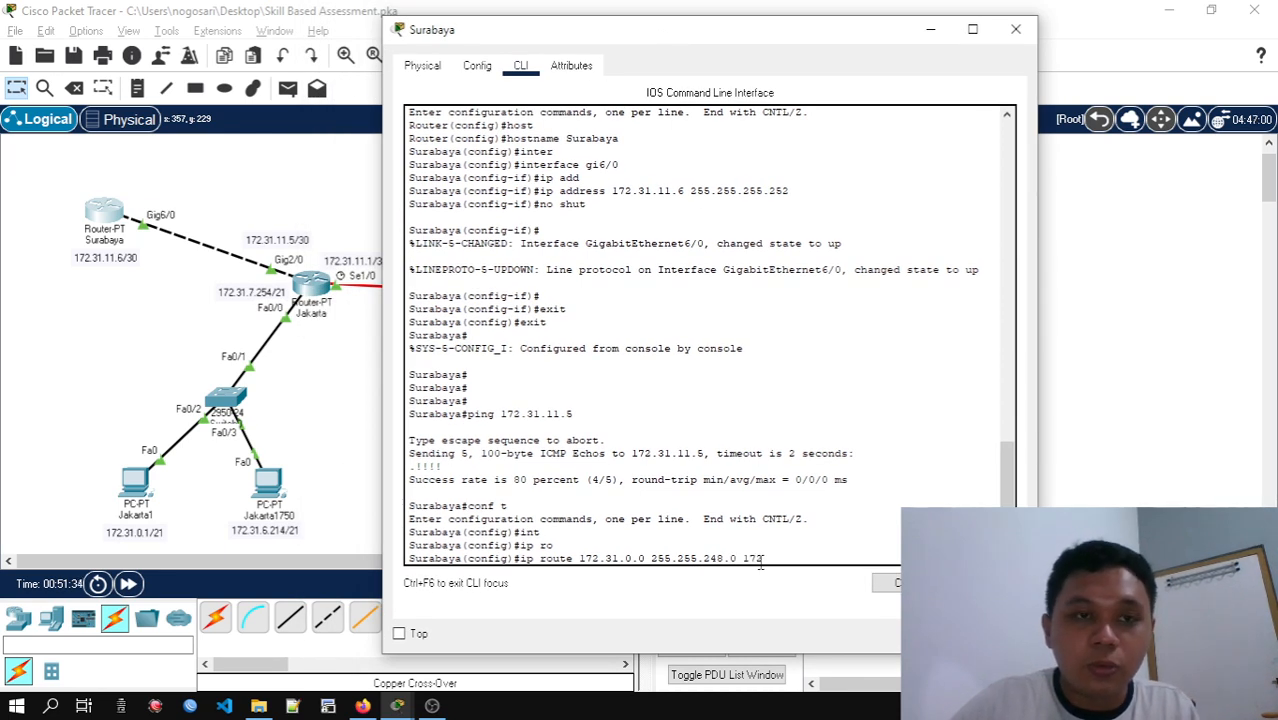
text(.31.11.5)
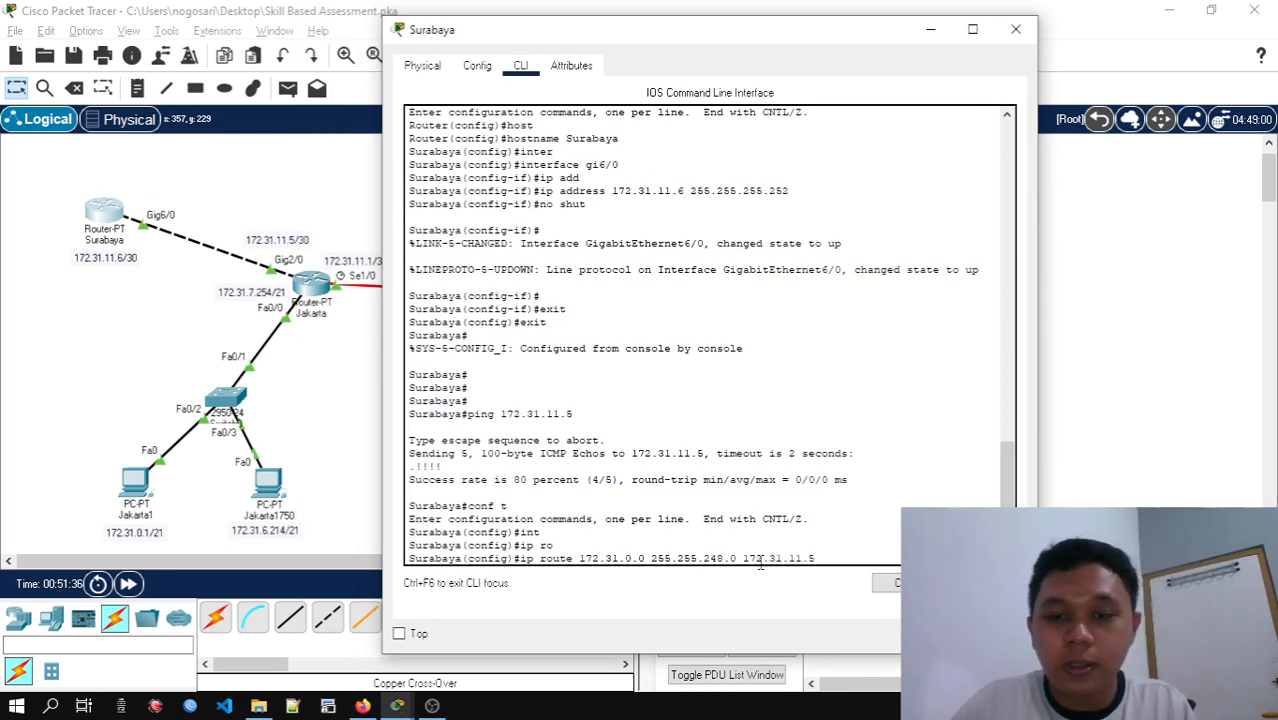
key(Return)
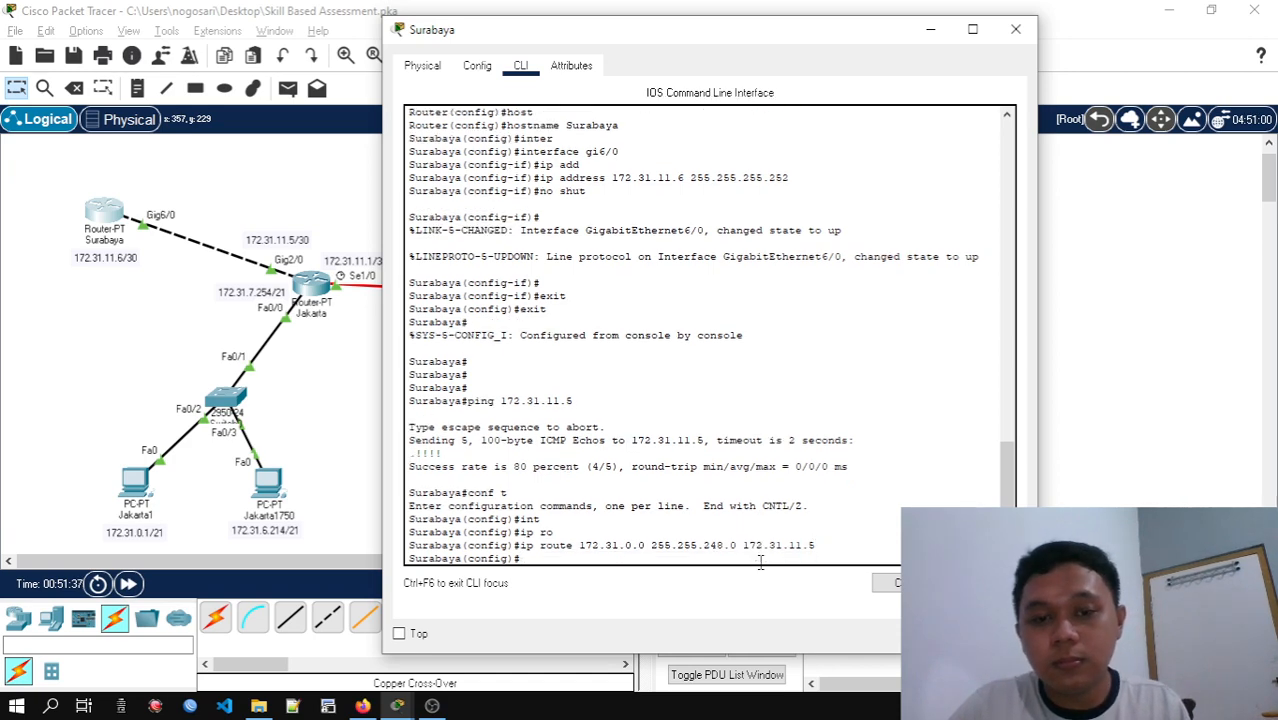
Repeat the ping to Surabaya's address 172.31.11.6 from PC Jakarta1's Command Prompt and close its window
click(135, 485)
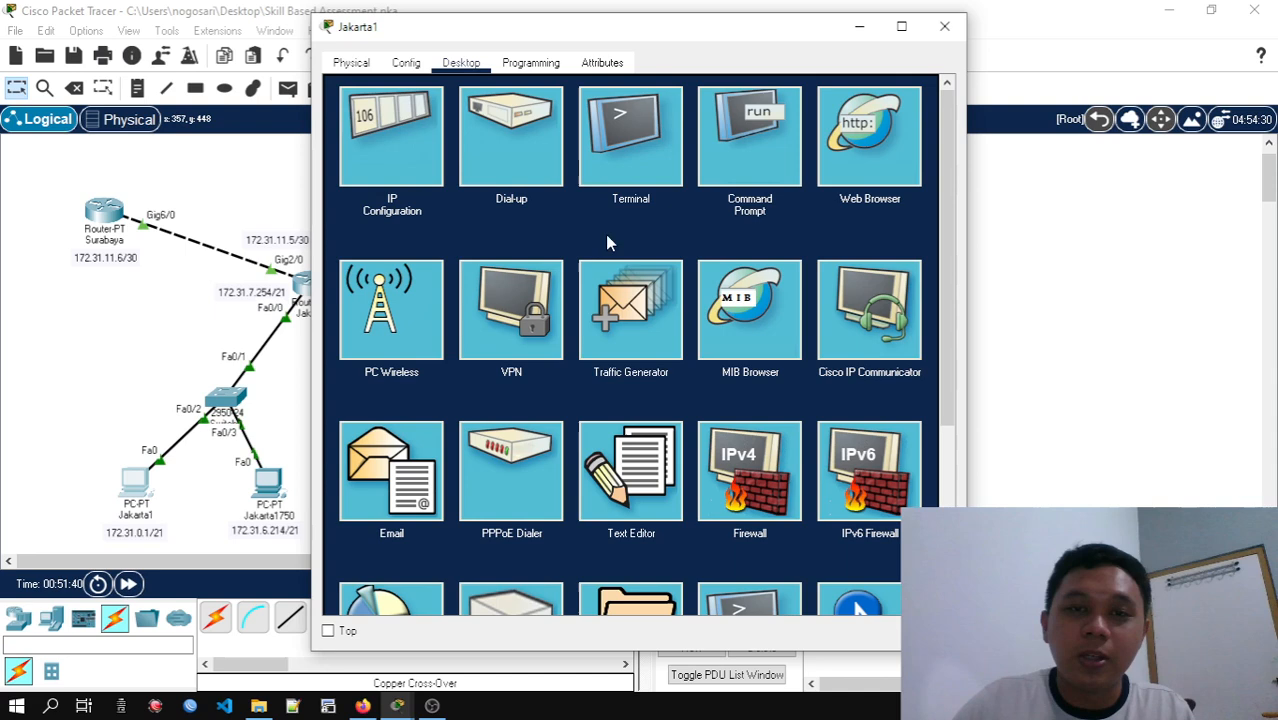
click(733, 164)
scroll(630, 358, down, 7)
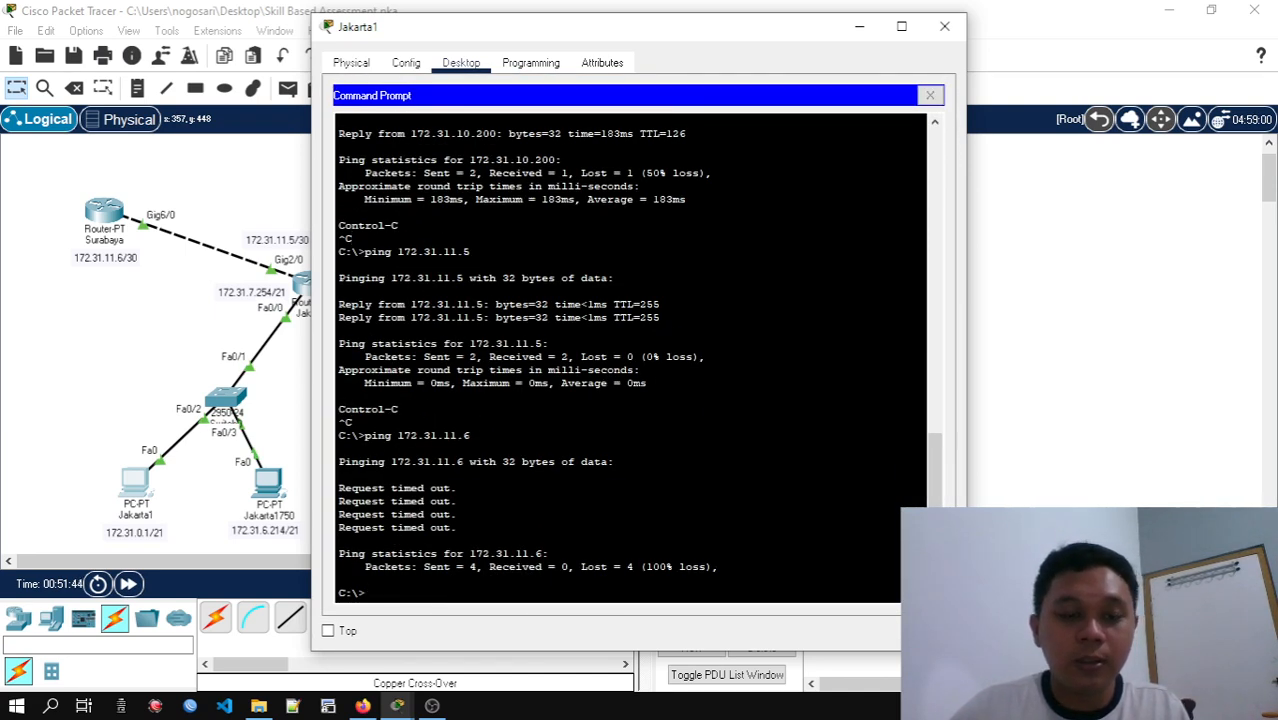
key(Up)
key(Return)
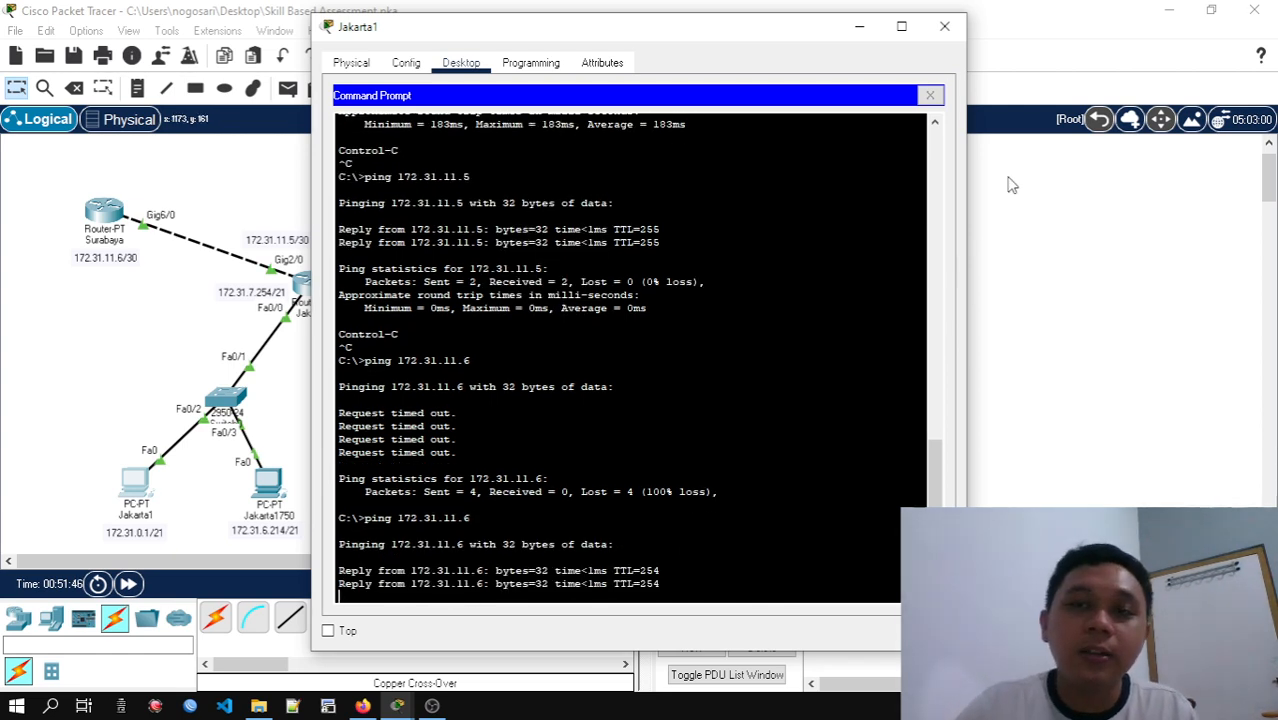
click(944, 27)
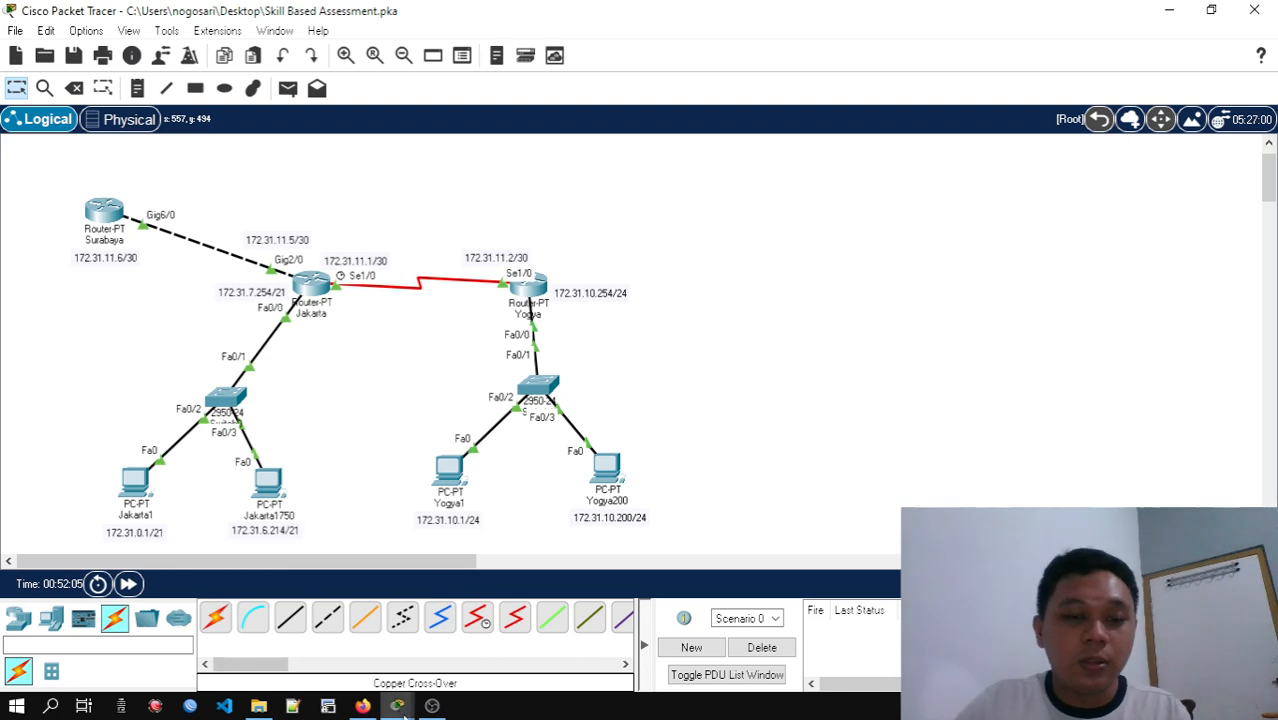
Review the activity instructions for the network connectivity tests and the router configuration table
click(397, 706)
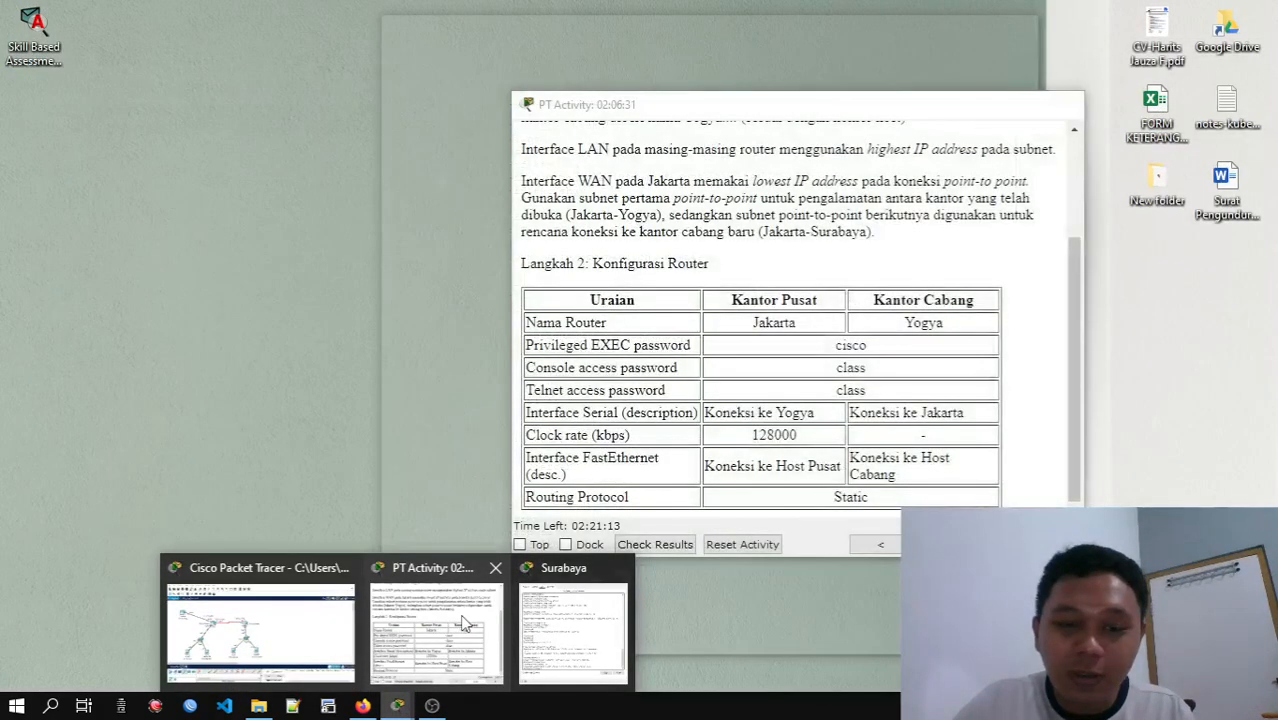
click(436, 628)
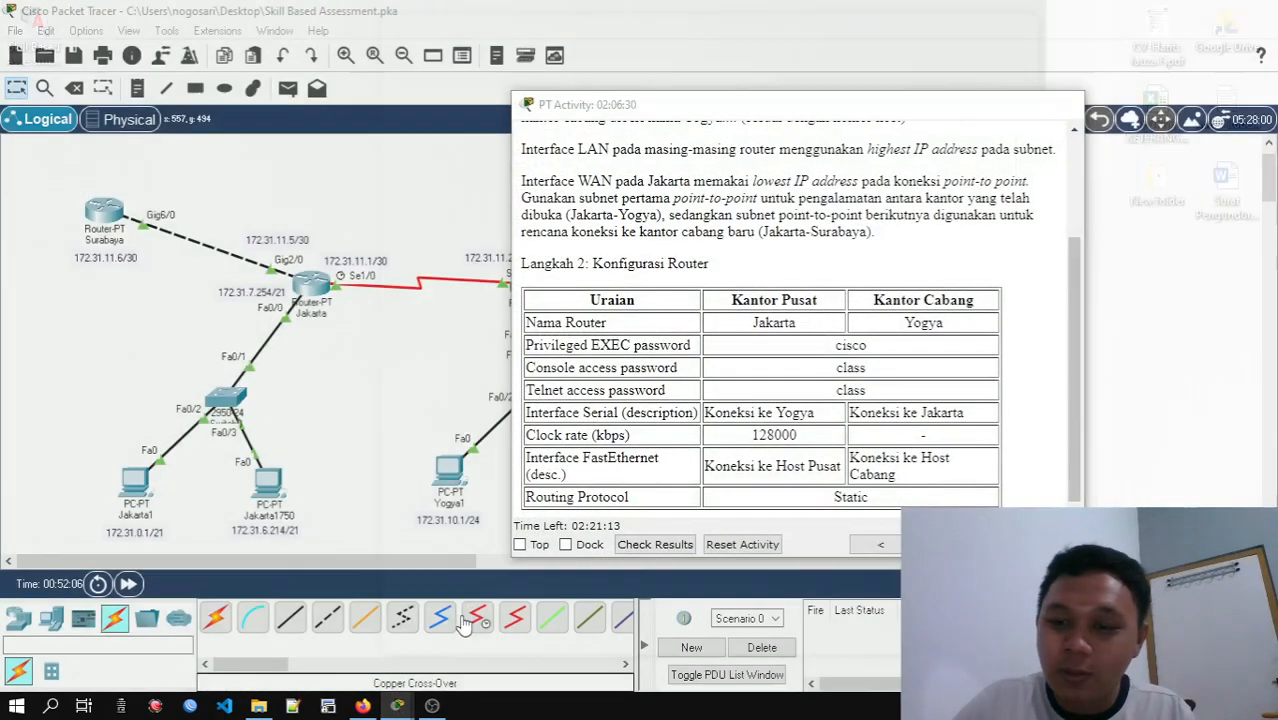
scroll(919, 434, down, 5)
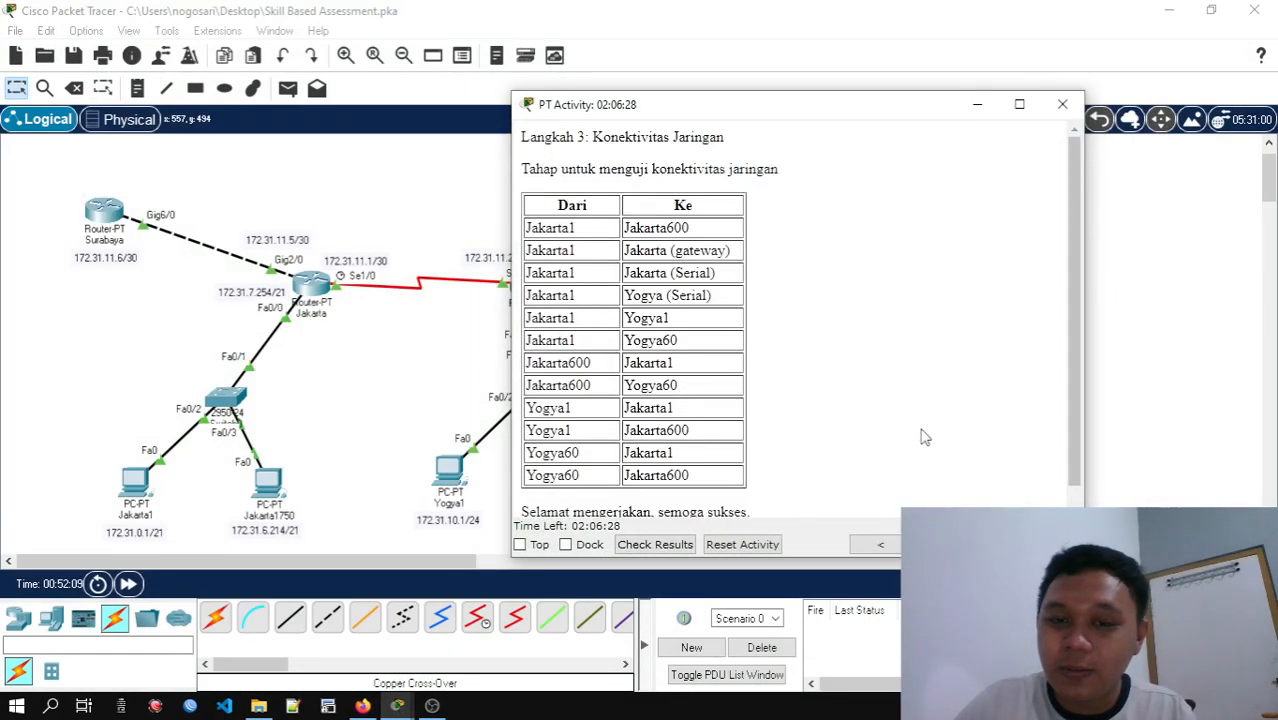
scroll(873, 383, down, 1)
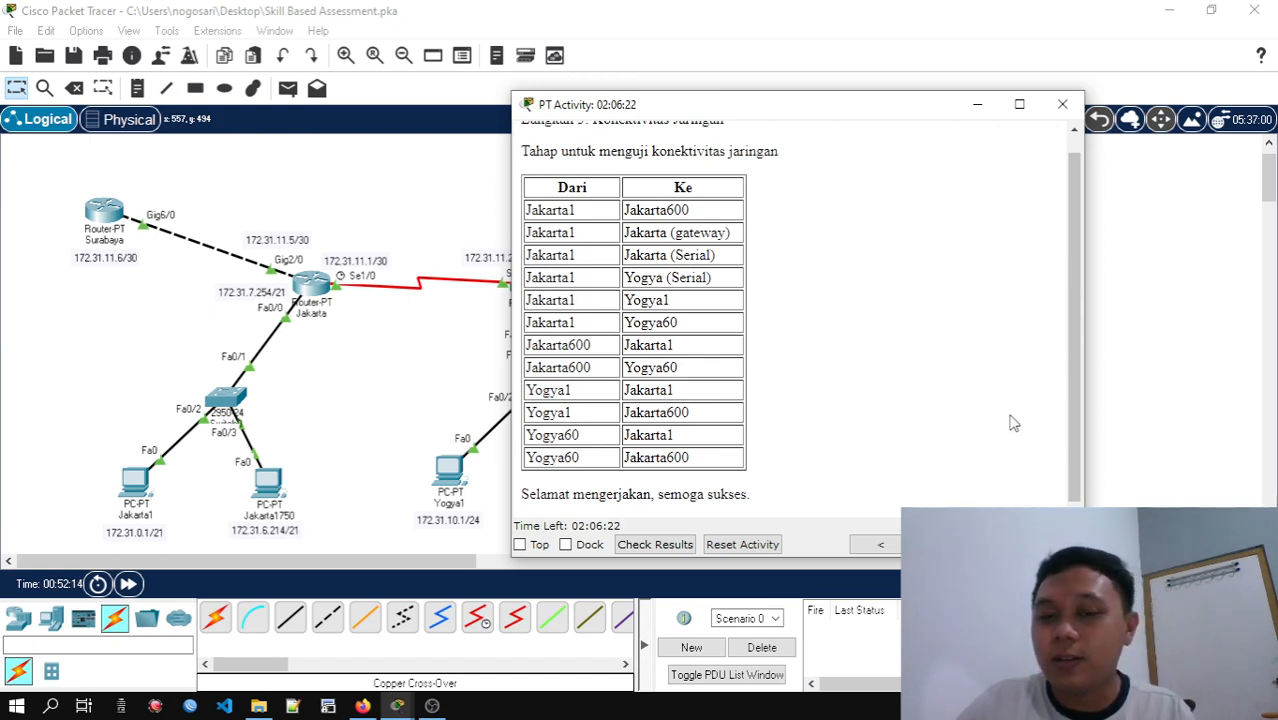
click(884, 548)
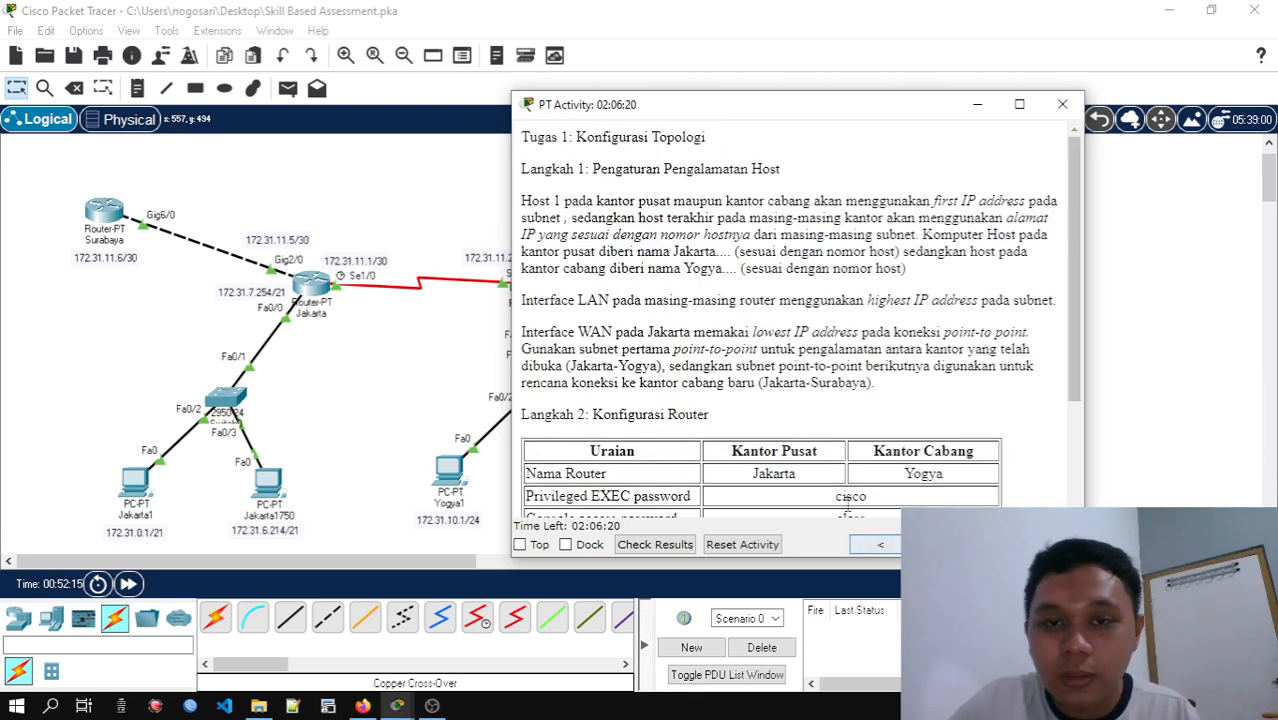
scroll(750, 318, down, 3)
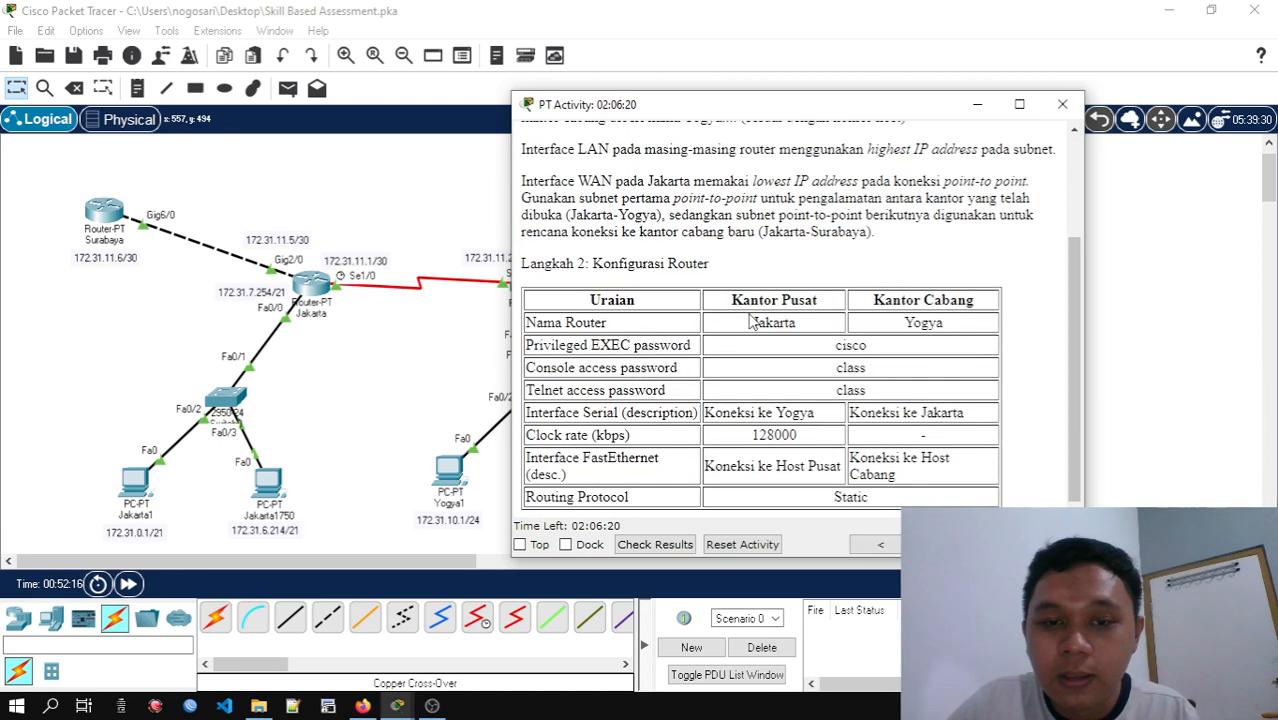
Check the activity results, review the status of all assessment items, and close the results
click(668, 544)
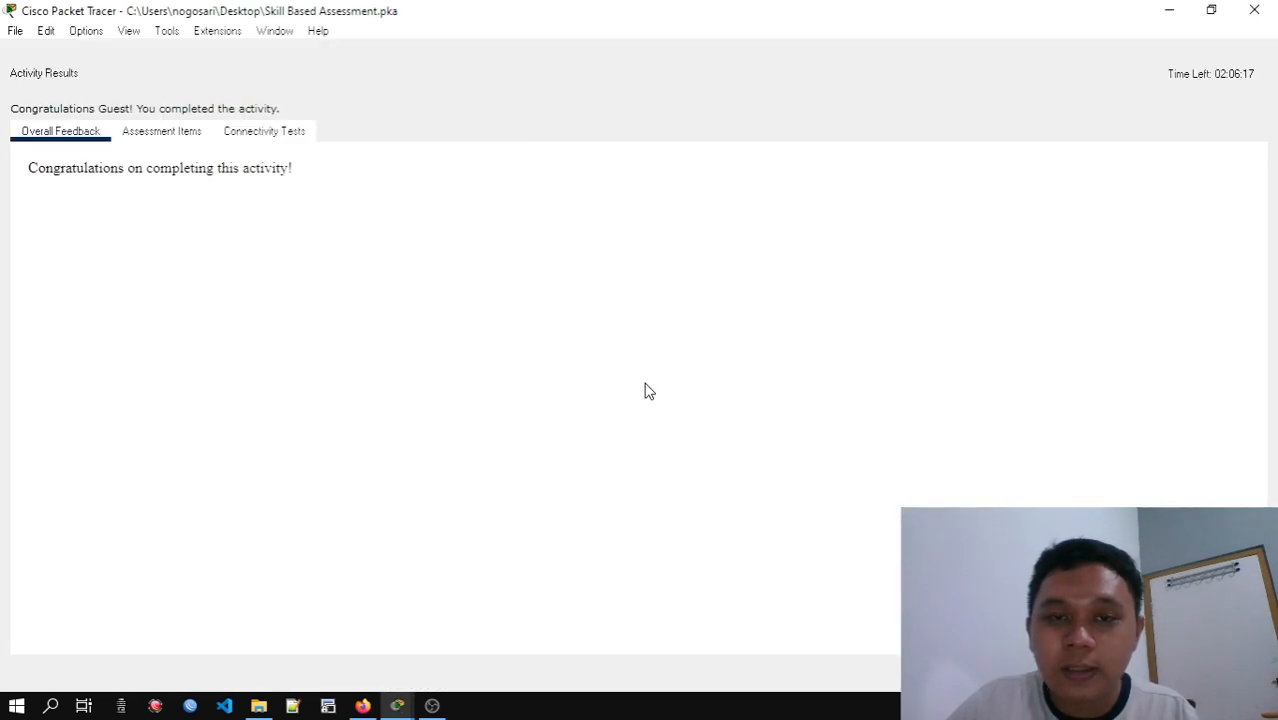
click(168, 133)
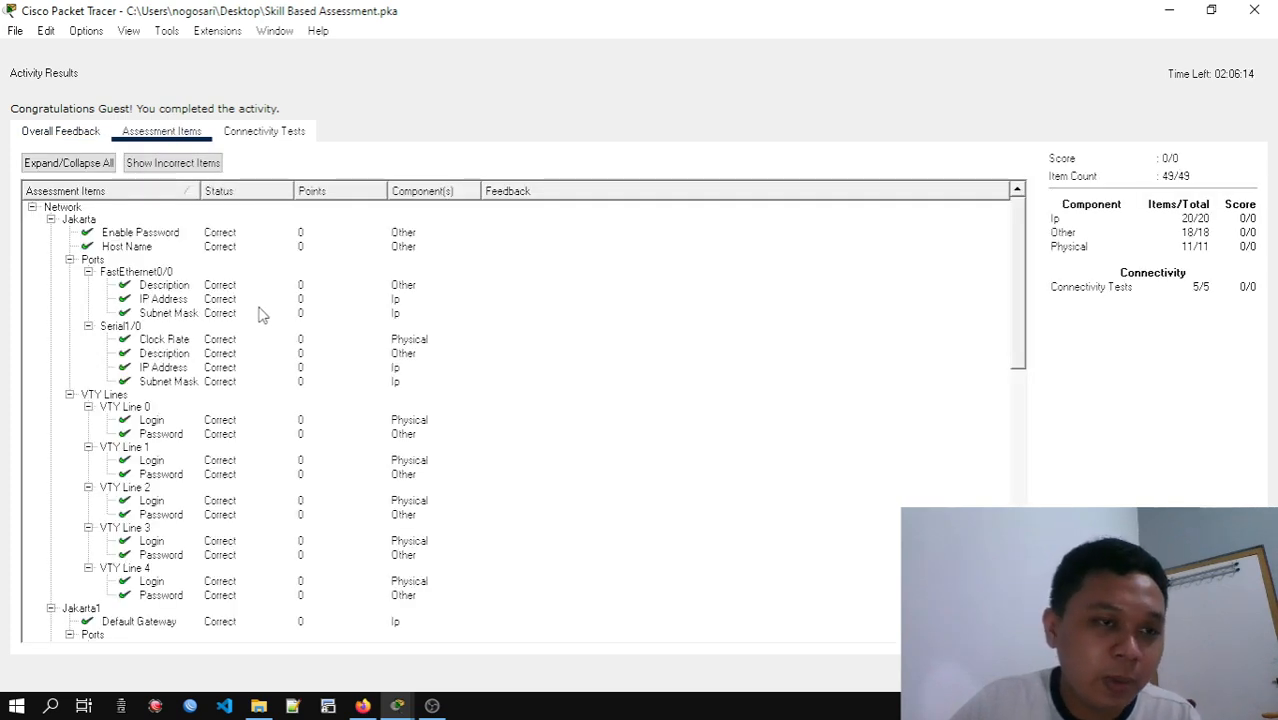
scroll(253, 313, down, 5)
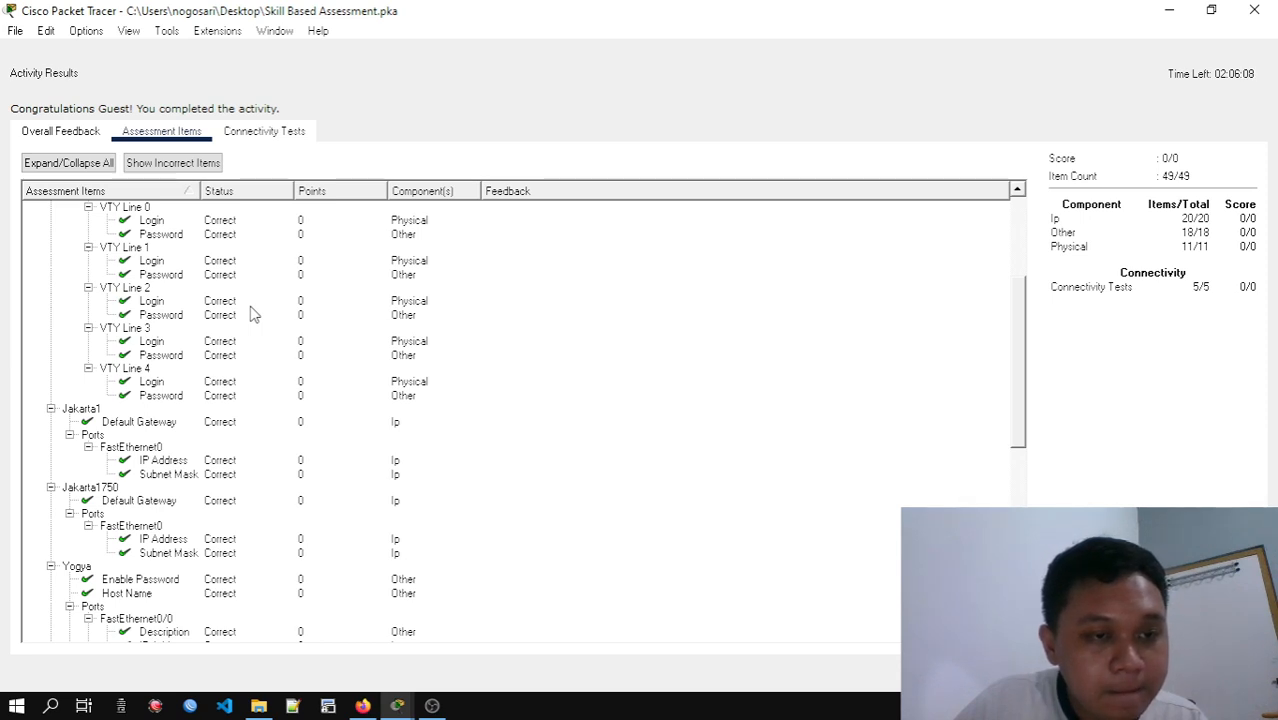
scroll(253, 313, down, 3)
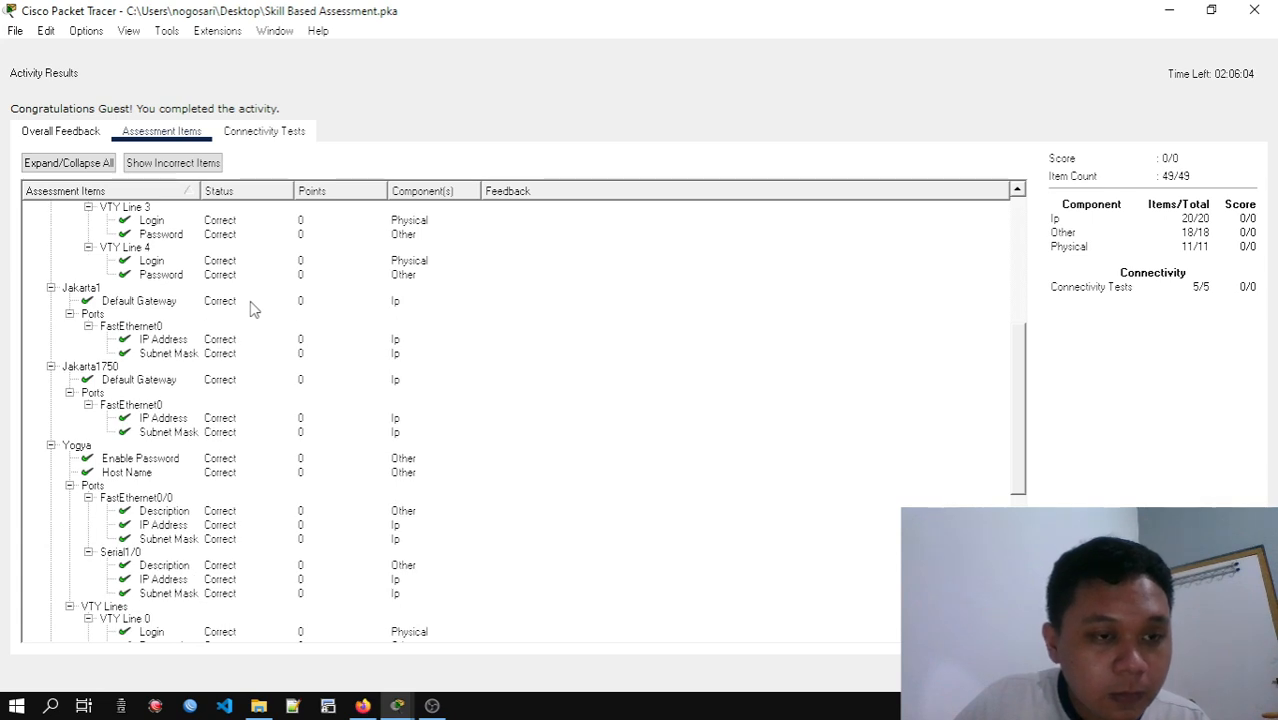
scroll(253, 310, down, 3)
scroll(253, 305, down, 5)
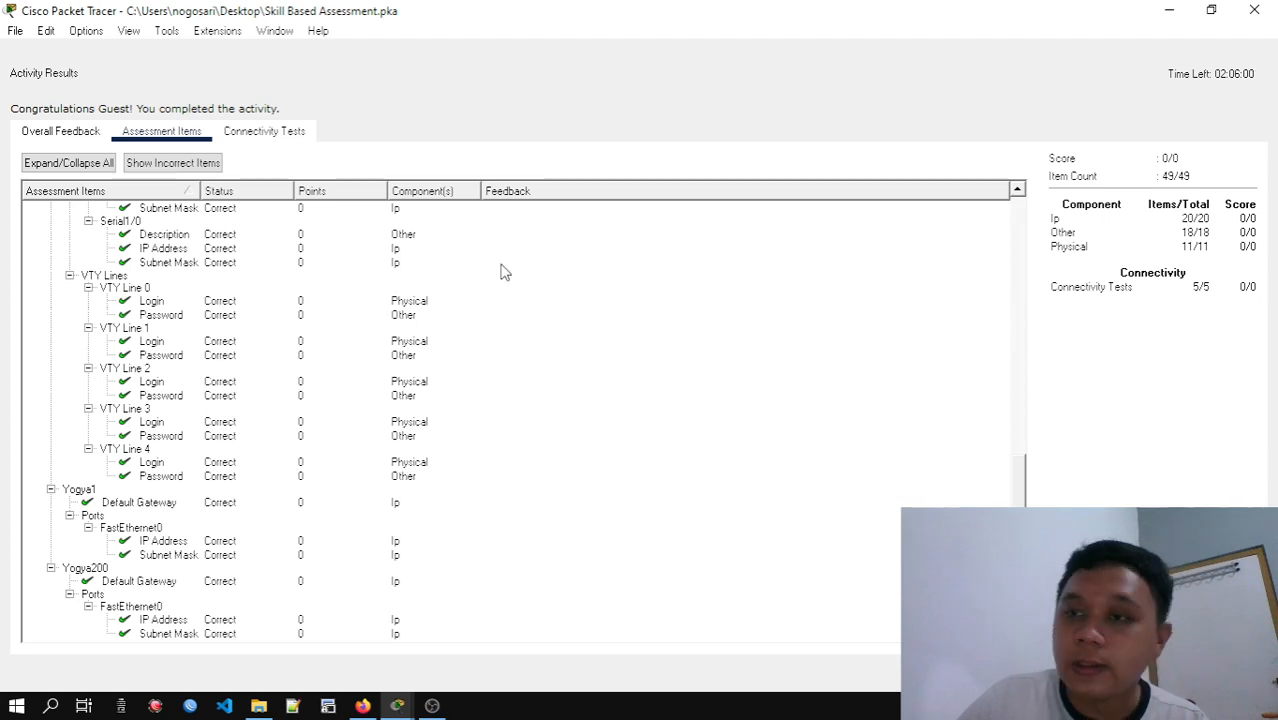
click(1254, 10)
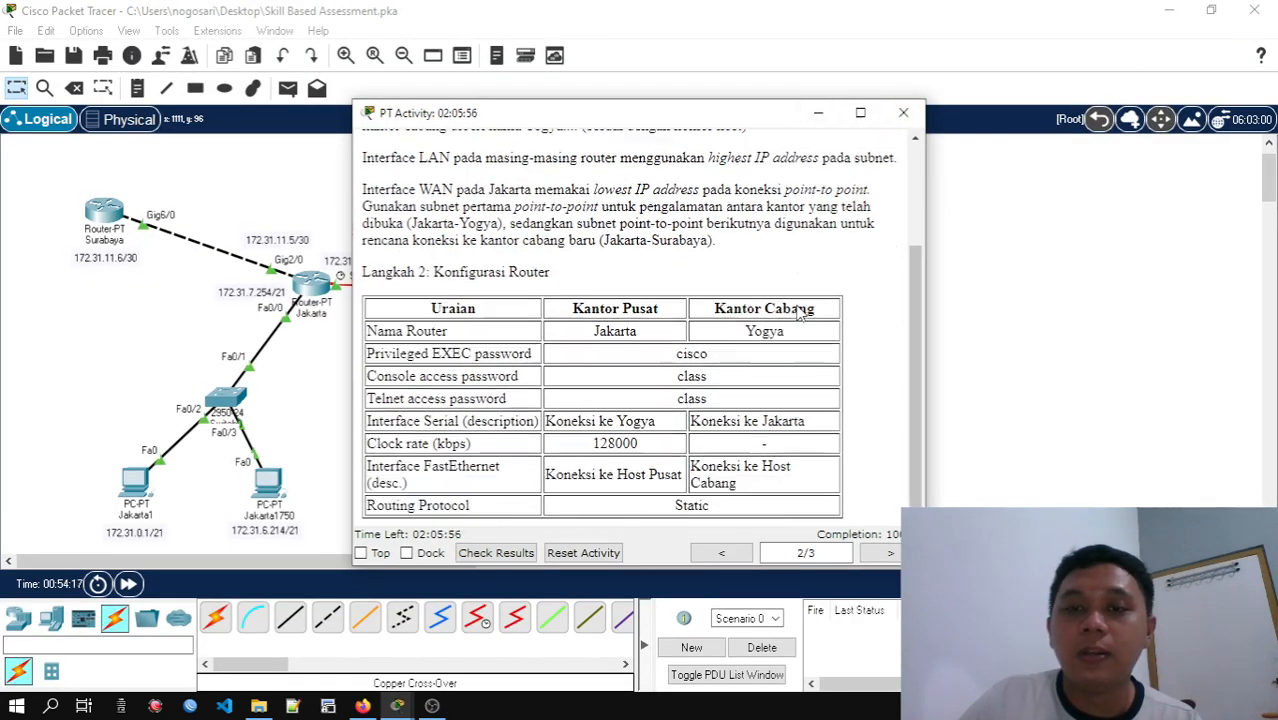
Move the activity instructions window clear of the network topology
scroll(860, 160, down, 1)
drag(803, 118, 1152, 53)
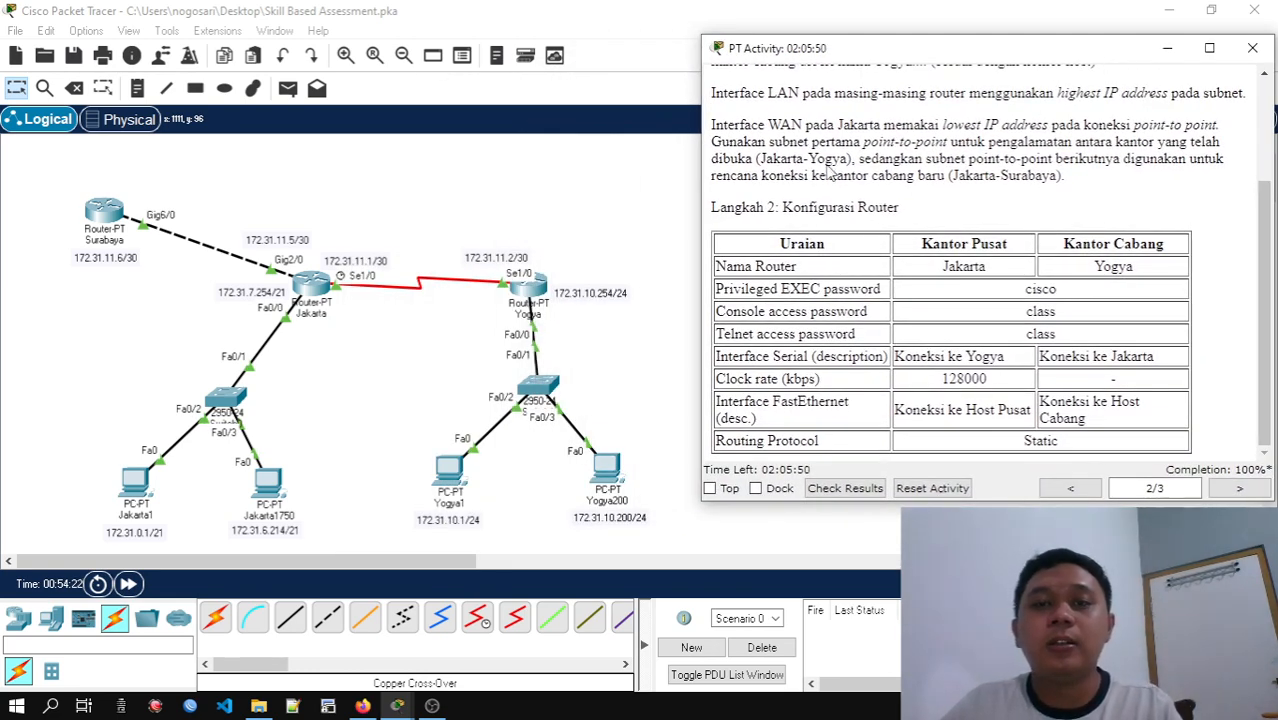
drag(813, 51, 801, 24)
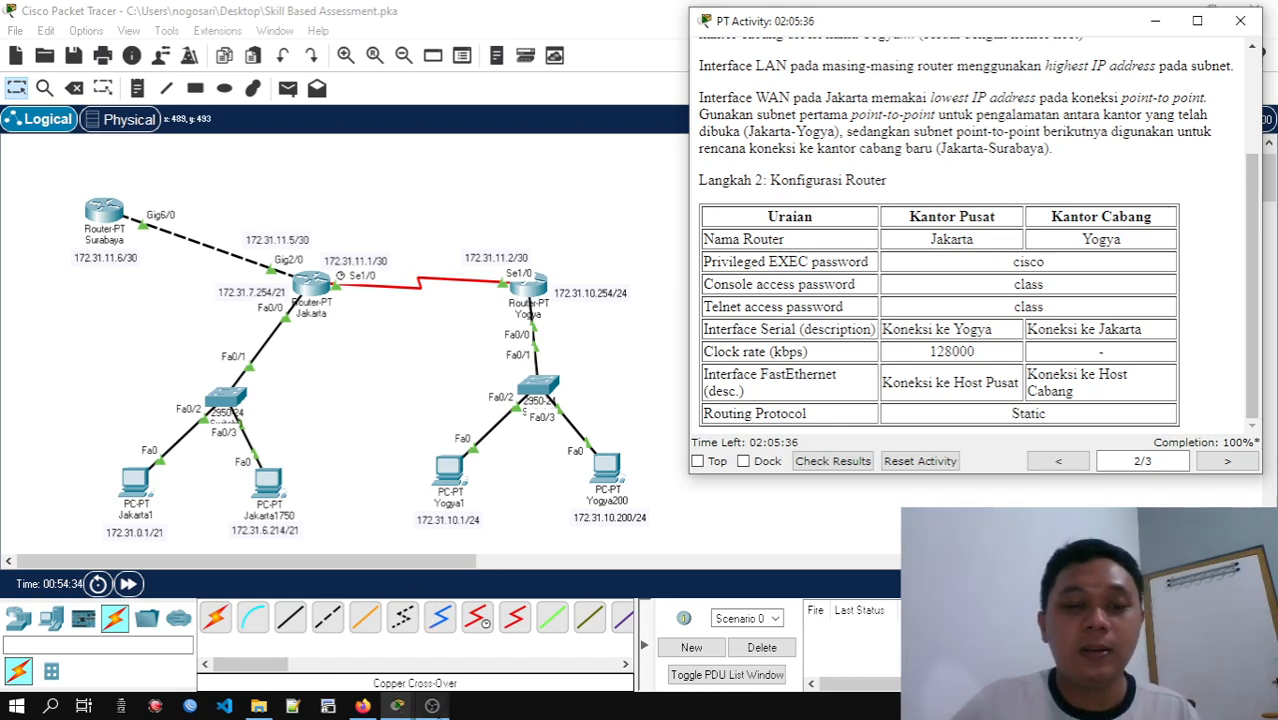
click(432, 706)
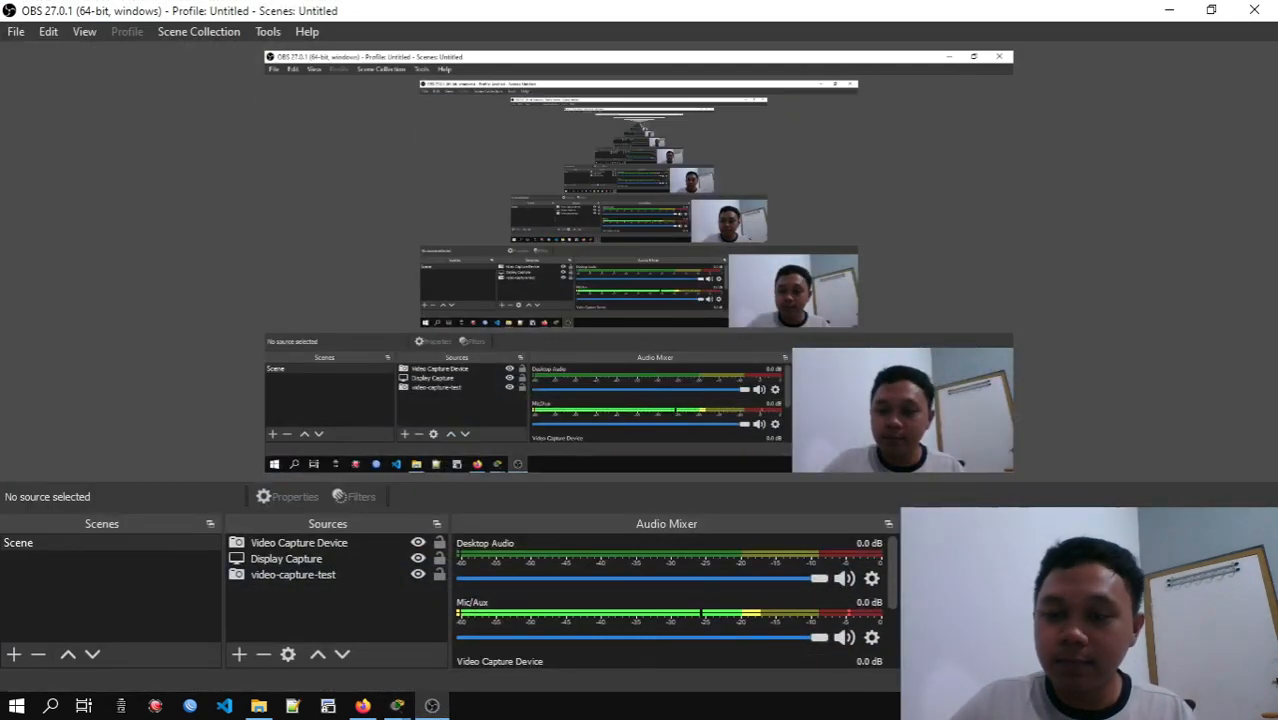